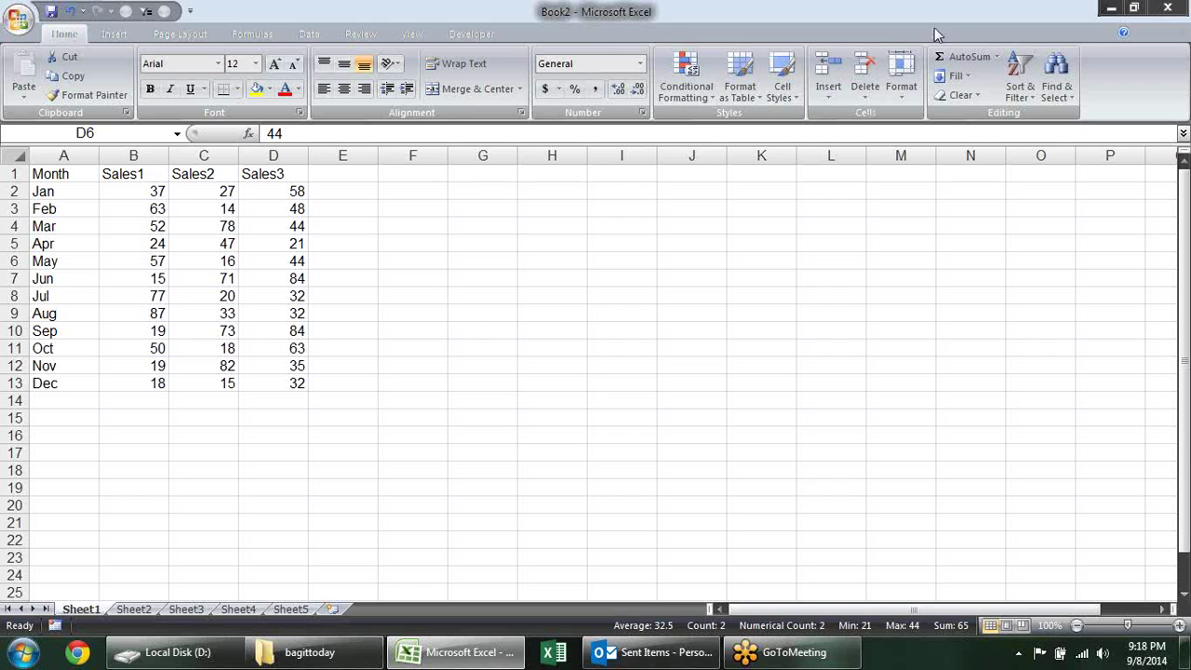
# - Chart the original monthly table as a clustered column chart, then delete that chart
pyautogui.moveTo(47, 177)
pyautogui.mouseDown()
pyautogui.moveTo(305, 372)
pyautogui.moveTo(303, 387)
pyautogui.mouseUp()
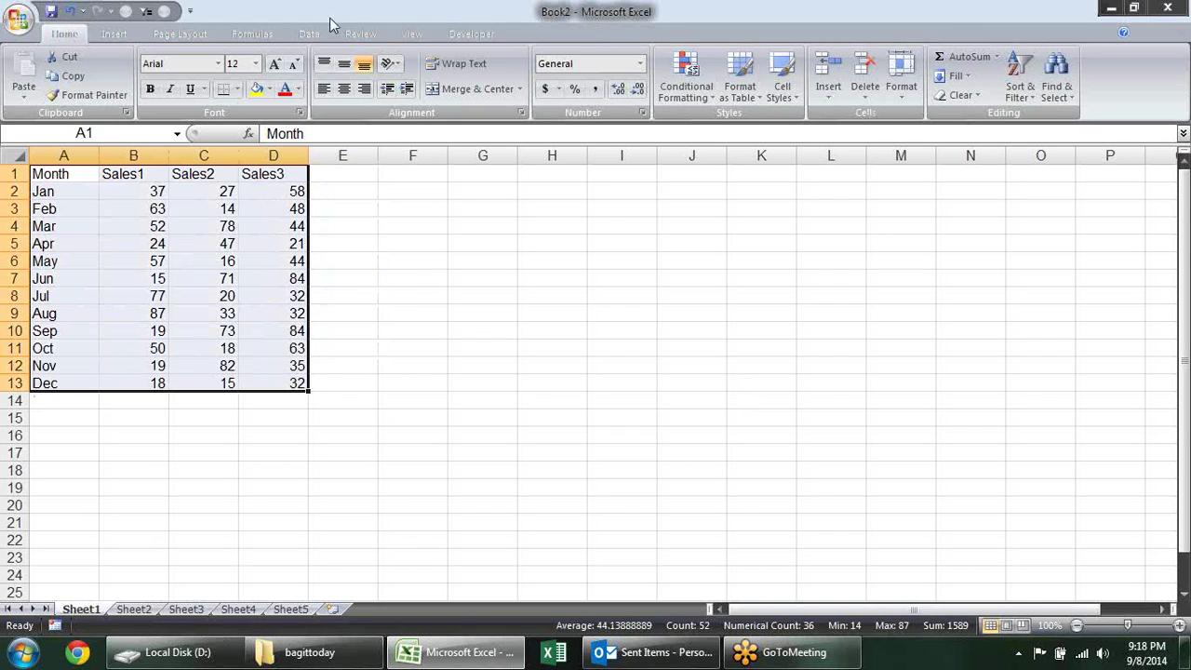
pyautogui.click(130, 35)
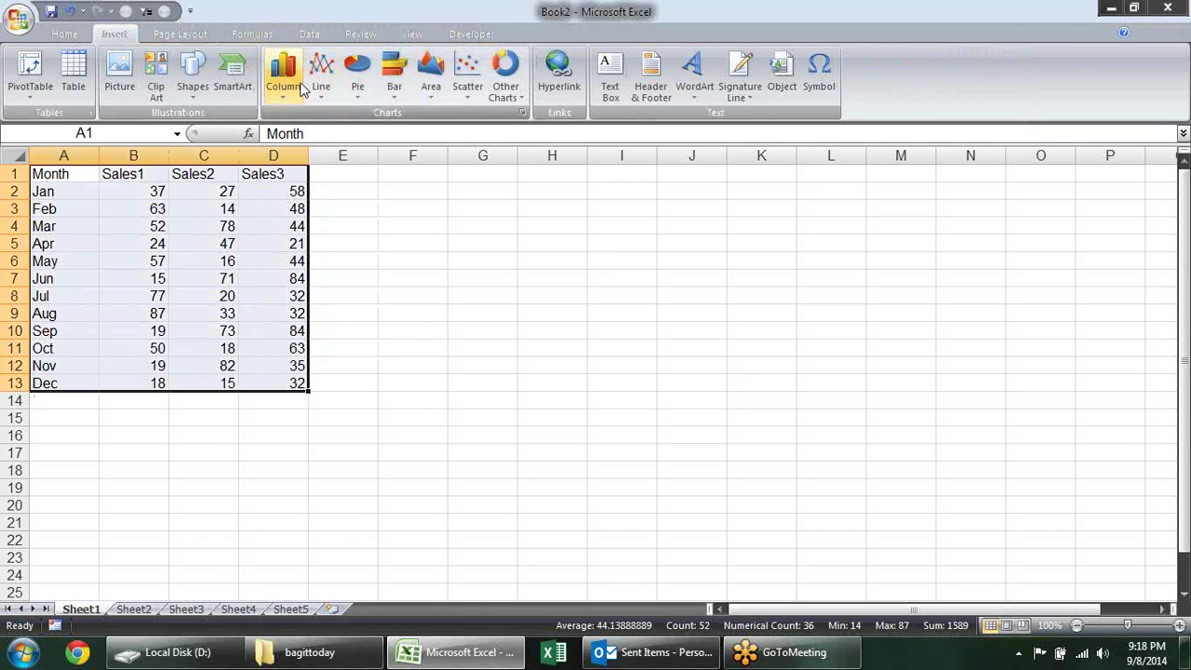
pyautogui.click(283, 79)
pyautogui.click(290, 142)
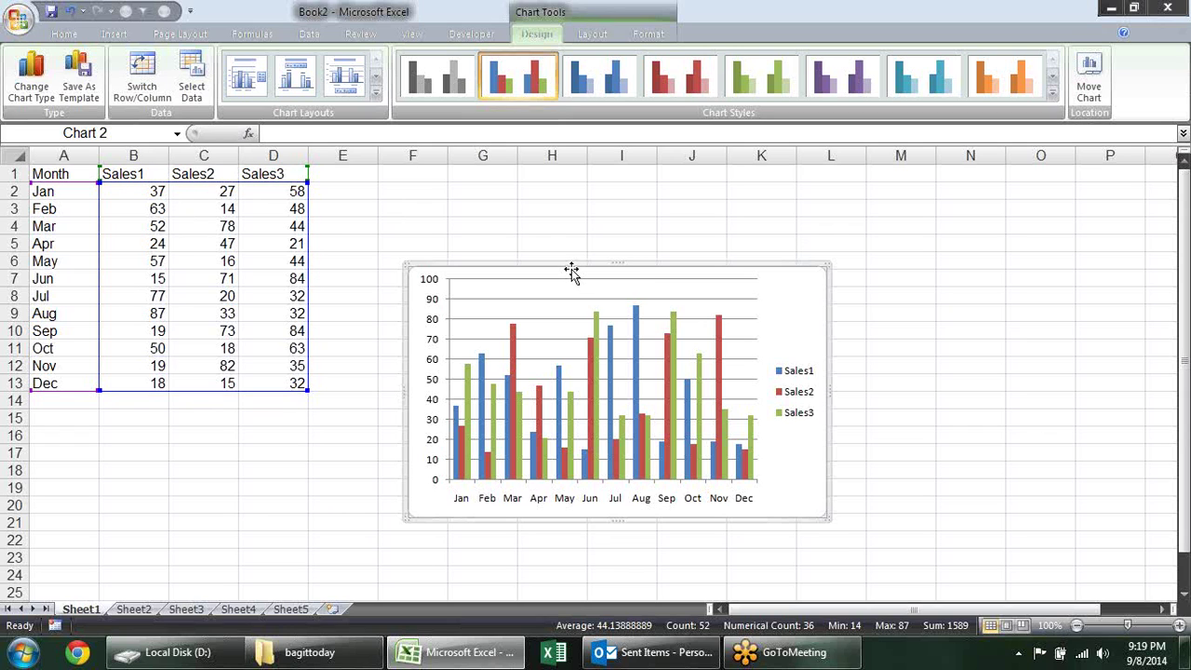
pyautogui.press('Delete')
pyautogui.click(400, 291)
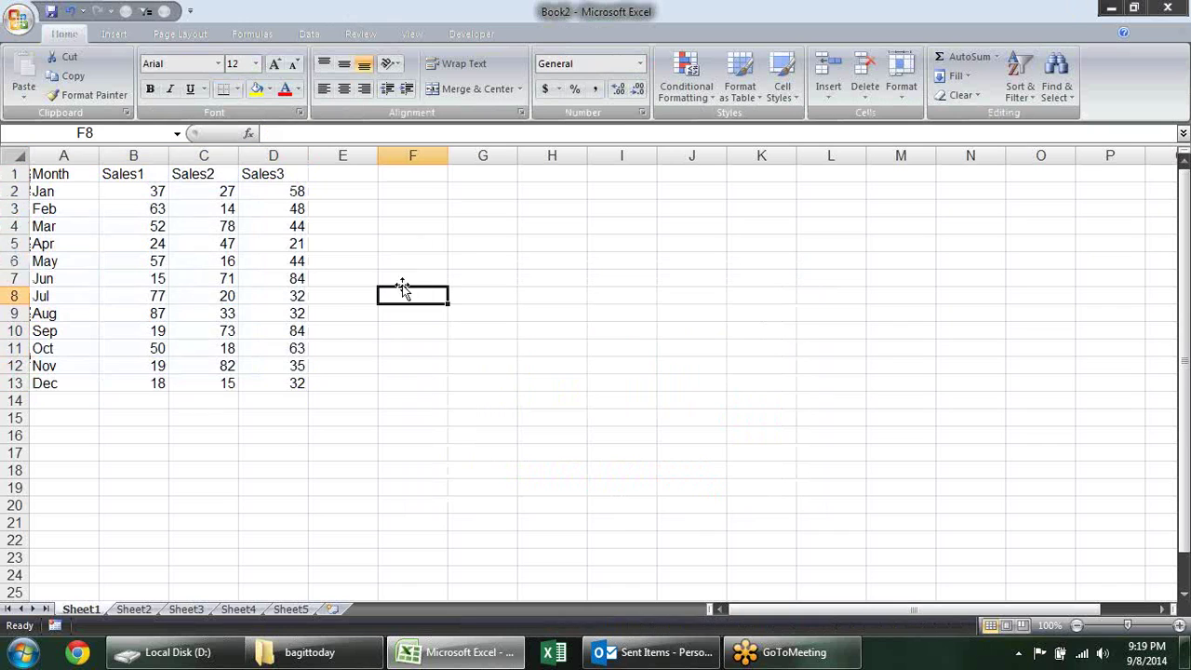
# - Insert blank columns before the Sales2 and Sales3 columns
pyautogui.click(227, 158)
pyautogui.rightClick(227, 158)
pyautogui.click(291, 250)
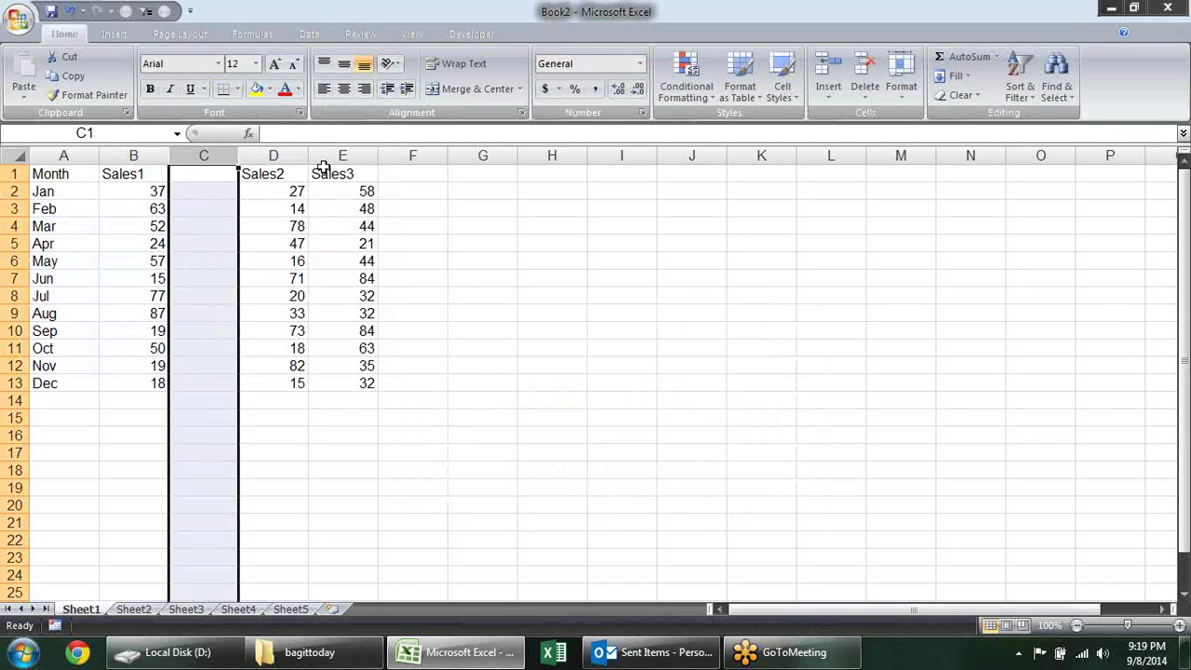
pyautogui.rightClick(333, 160)
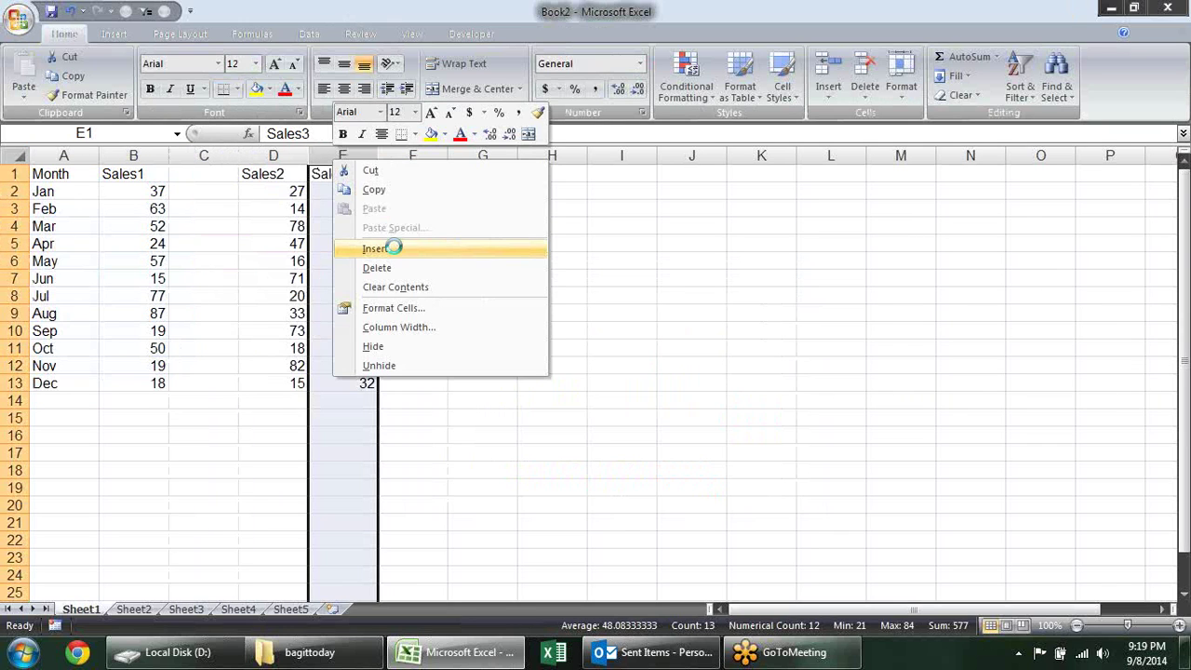
pyautogui.click(392, 248)
pyautogui.click(728, 453)
pyautogui.moveTo(523, 435); pyautogui.dragTo(516, 436)
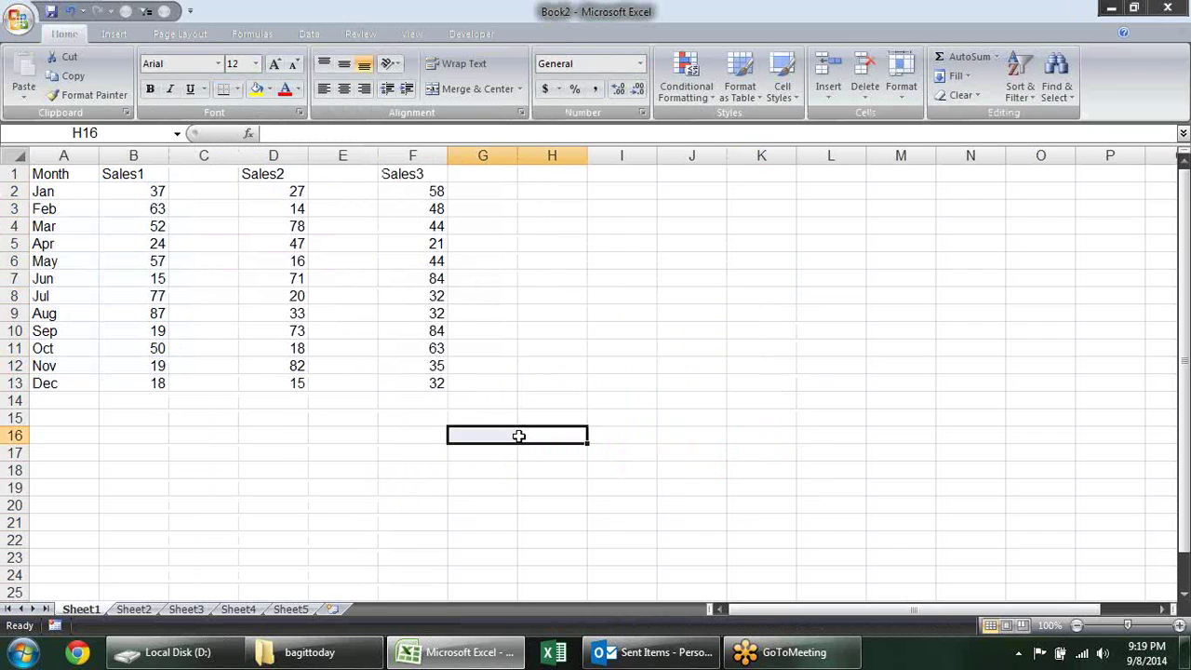
pyautogui.click(663, 506)
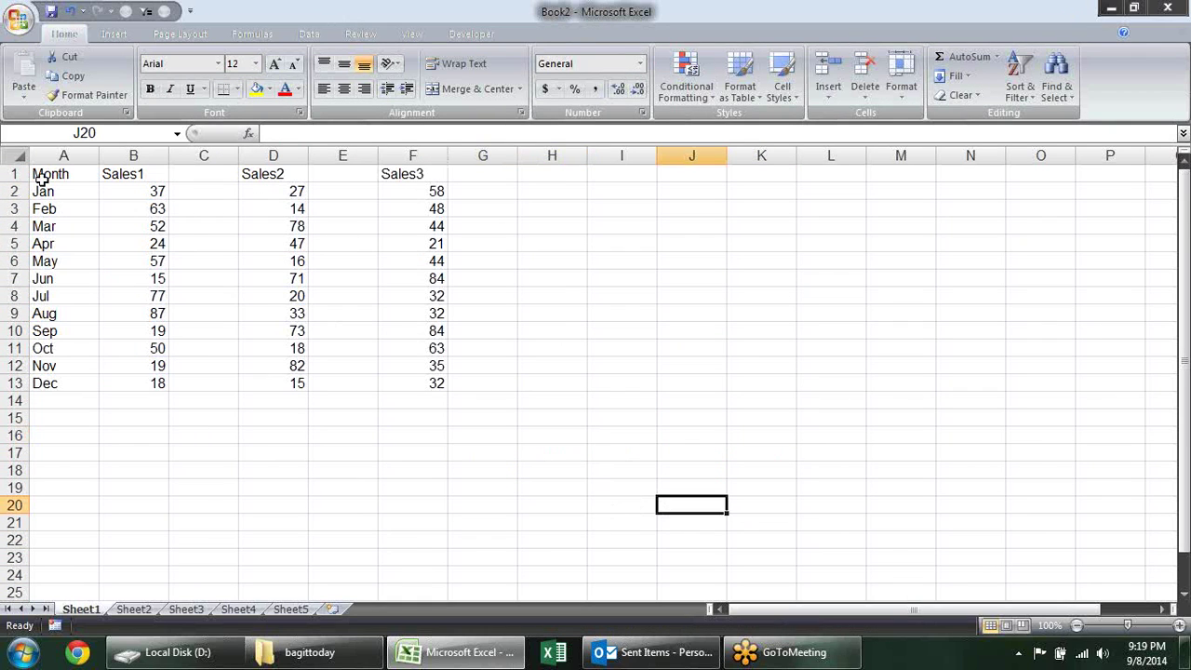
# - Insert a blank column before Sales1 and select the spaced table A1:G13
pyautogui.rightClick(117, 147)
pyautogui.click(161, 243)
pyautogui.click(471, 468)
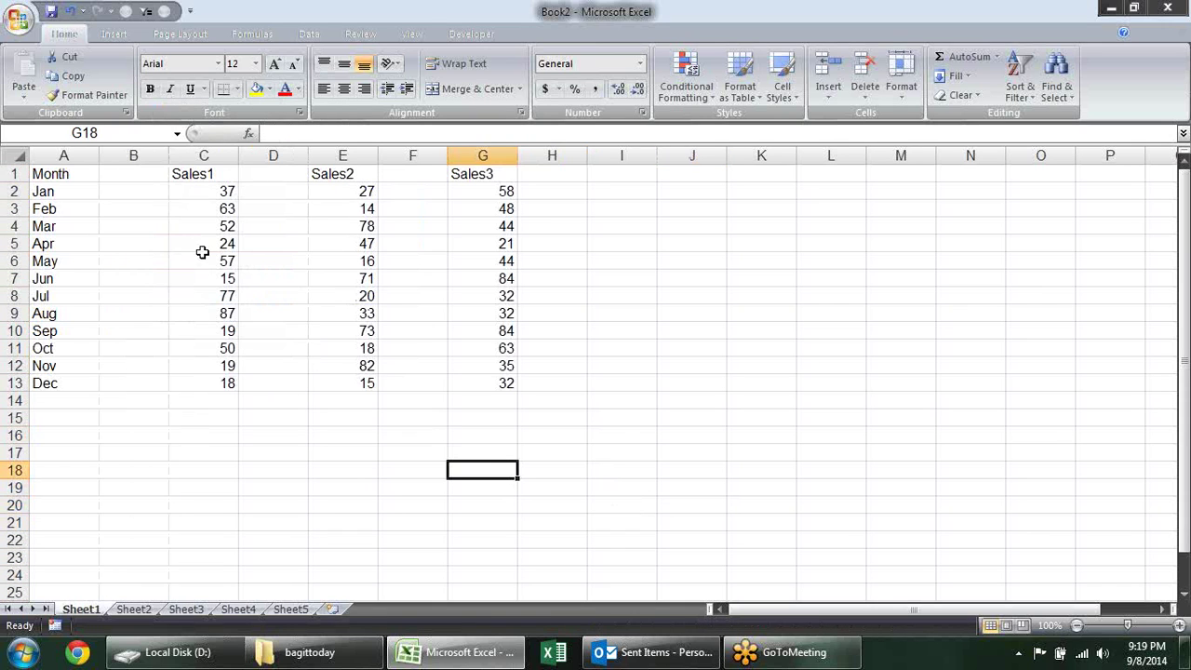
pyautogui.click(74, 174)
pyautogui.moveTo(74, 174); pyautogui.dragTo(486, 394)
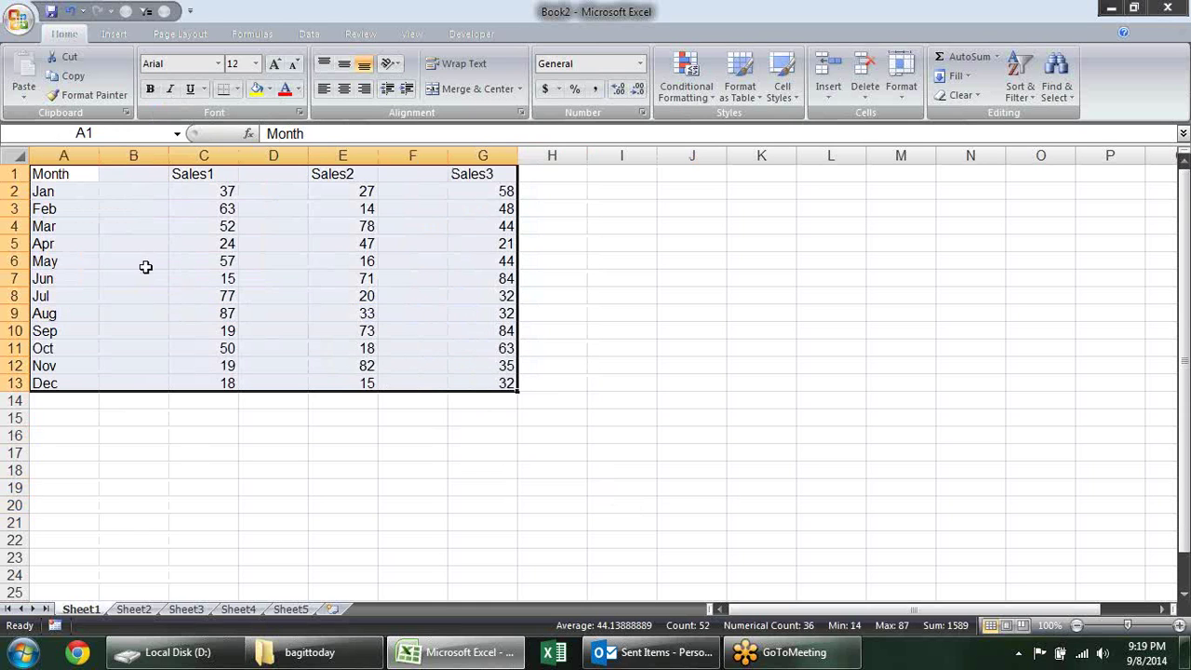
# - Insert a clustered column chart of A1:G13 and drag its right edge wider
pyautogui.click(117, 34)
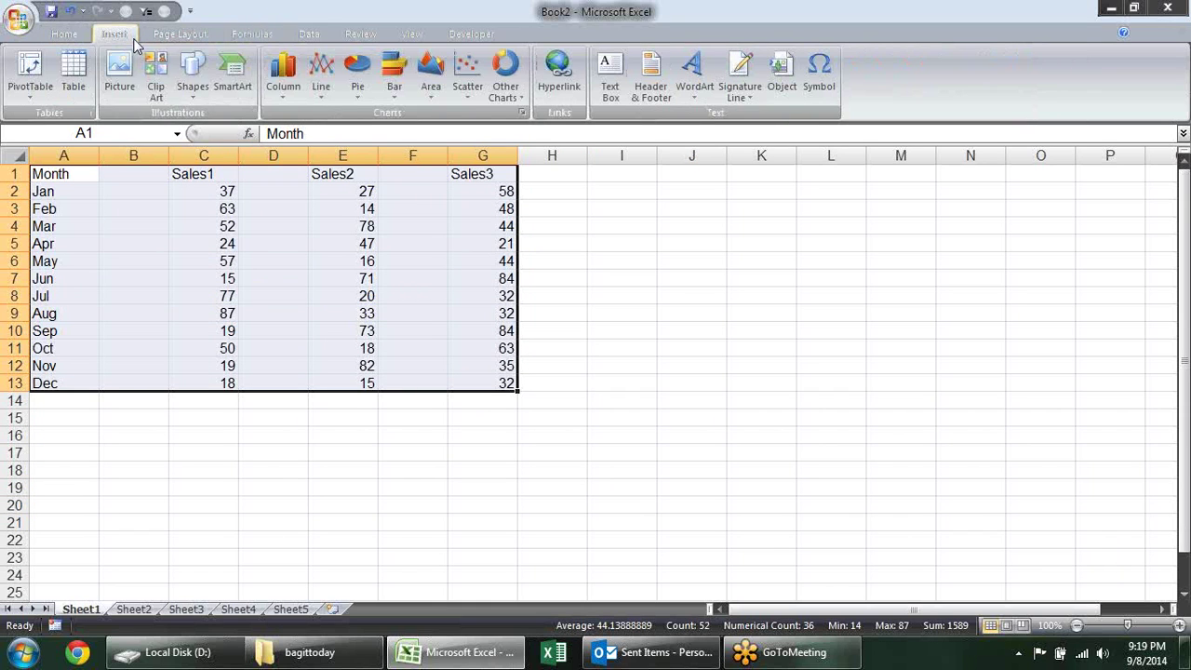
pyautogui.click(284, 88)
pyautogui.click(291, 149)
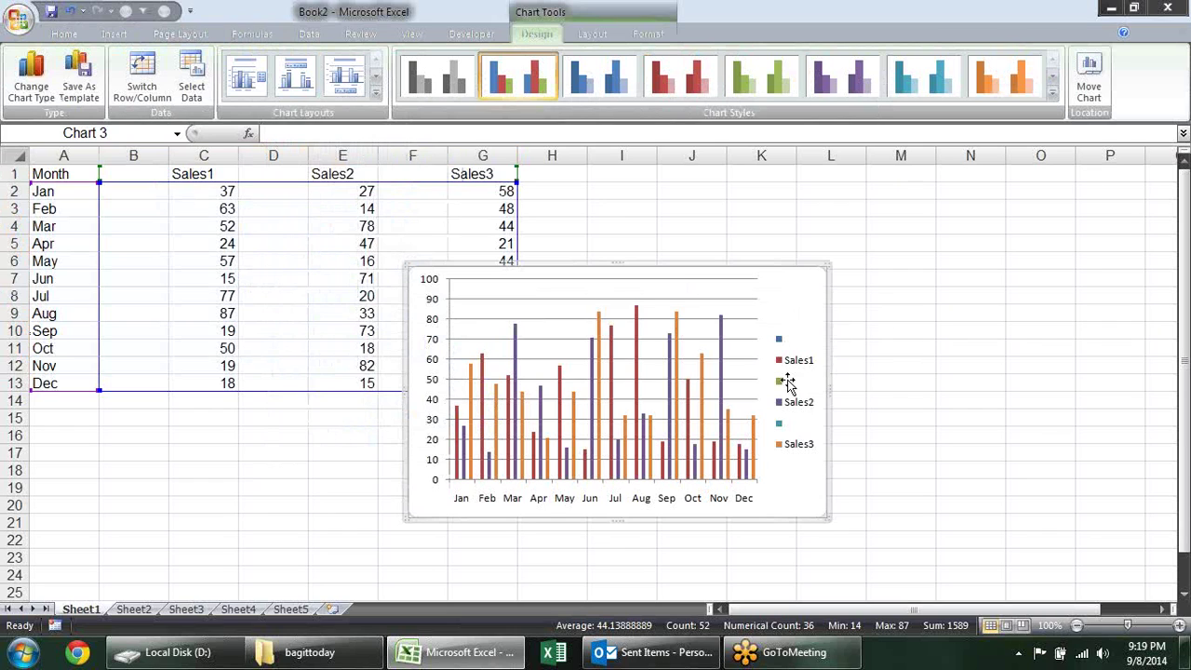
pyautogui.moveTo(829, 389); pyautogui.dragTo(912, 388)
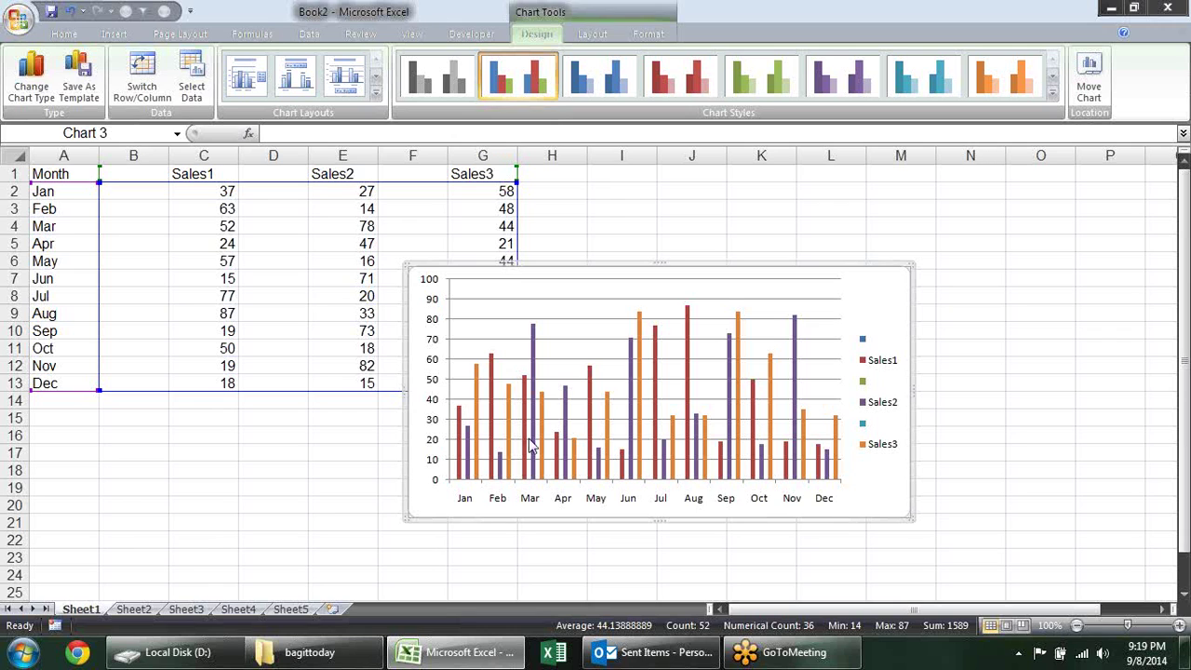
# - Select the Sales1, Sales2 and Sales3 bars in turn to inspect each SERIES formula
pyautogui.click(532, 367)
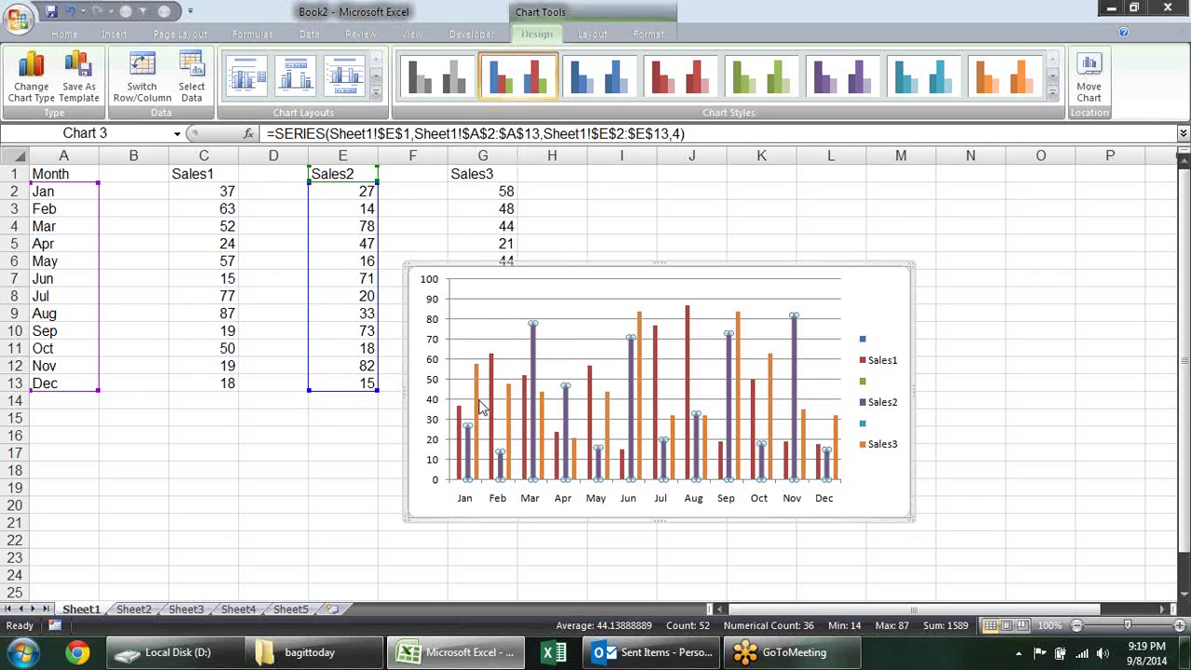
pyautogui.click(457, 418)
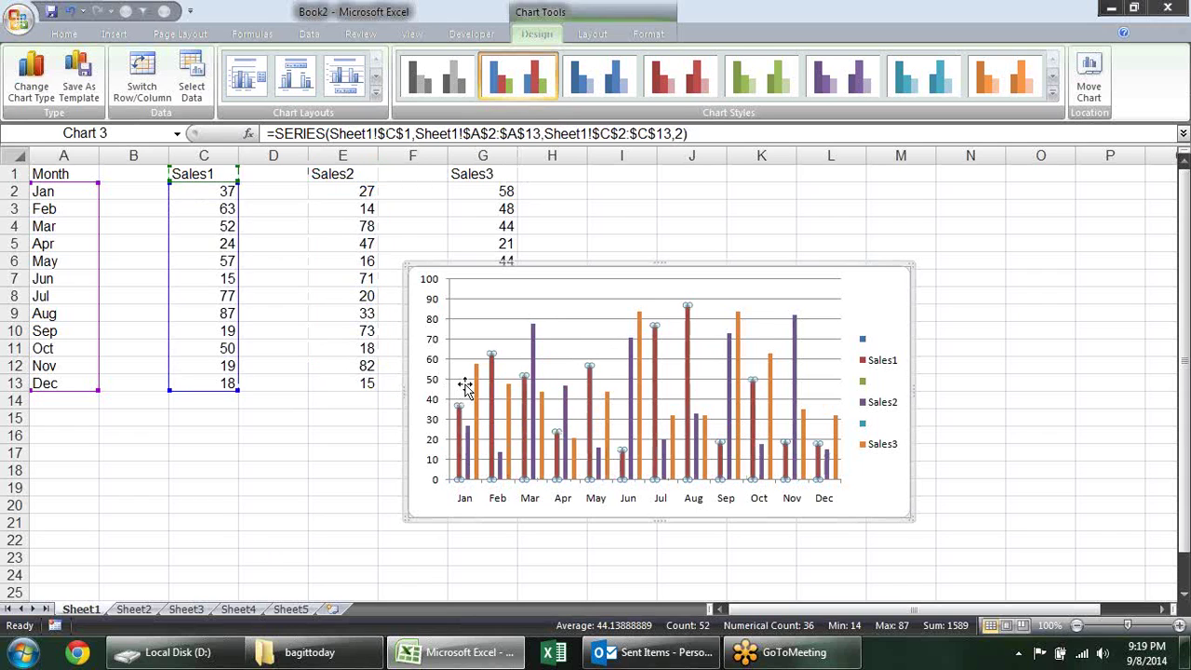
pyautogui.click(469, 445)
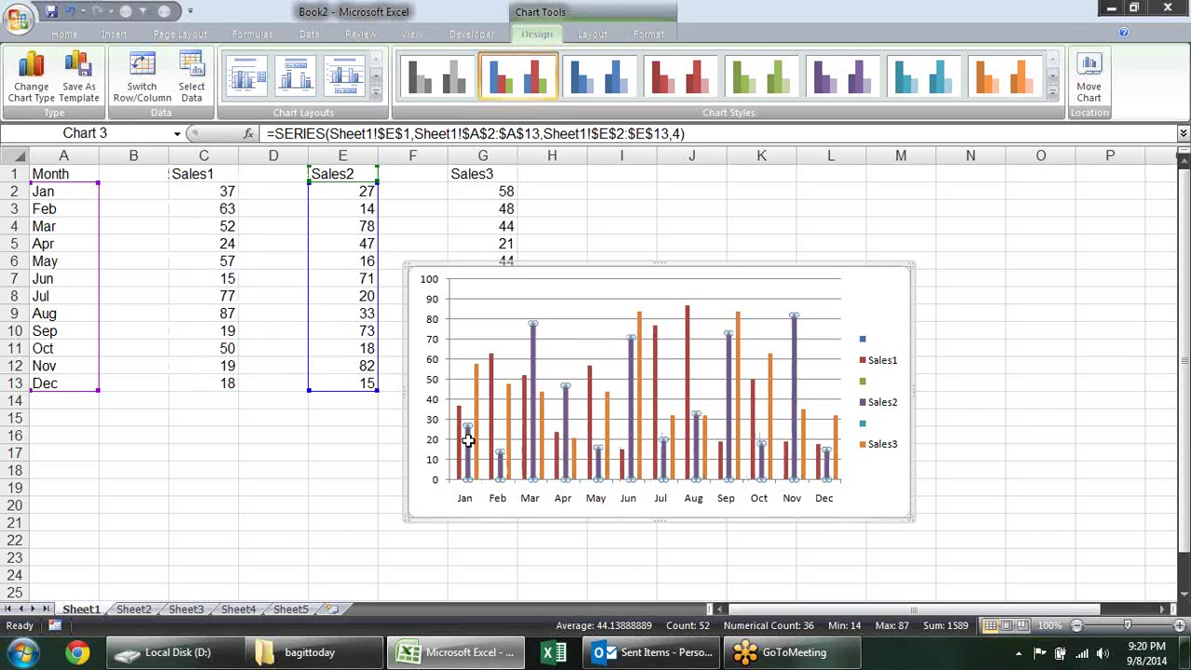
pyautogui.click(477, 435)
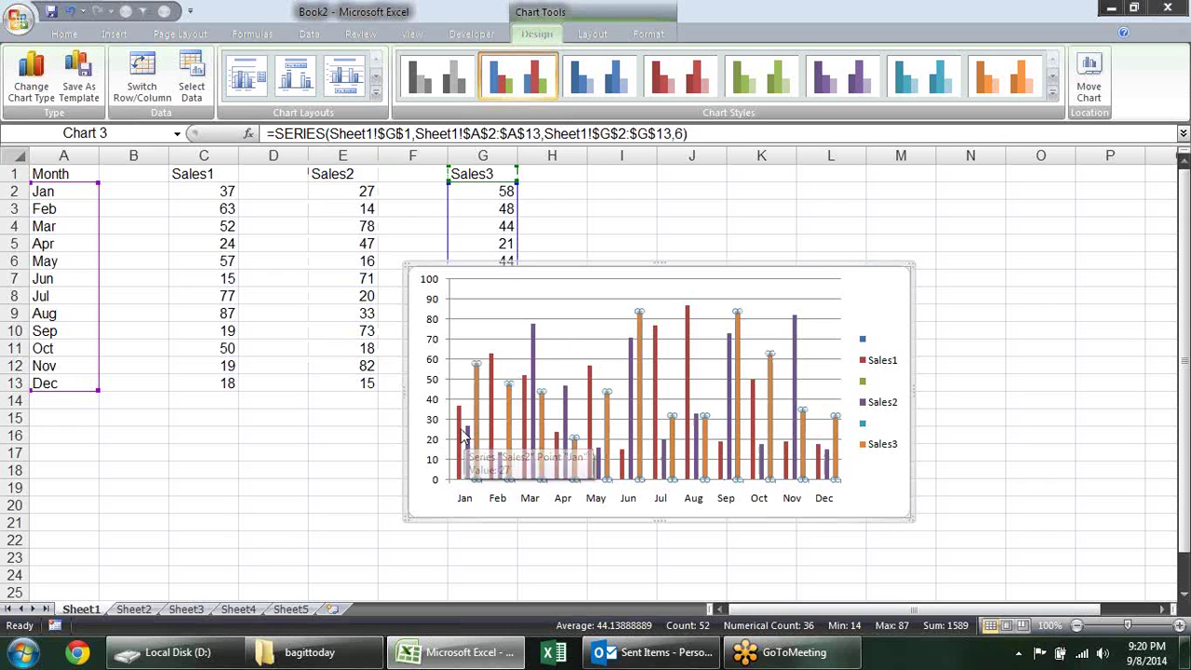
pyautogui.click(463, 436)
pyautogui.click(468, 432)
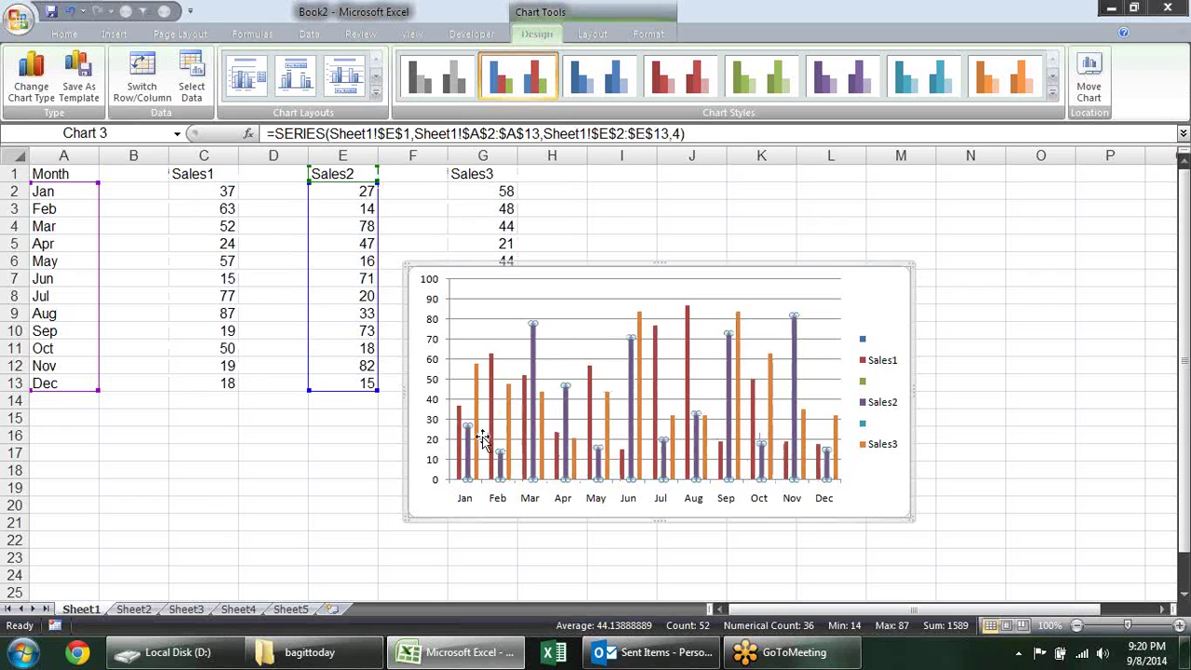
pyautogui.click(477, 437)
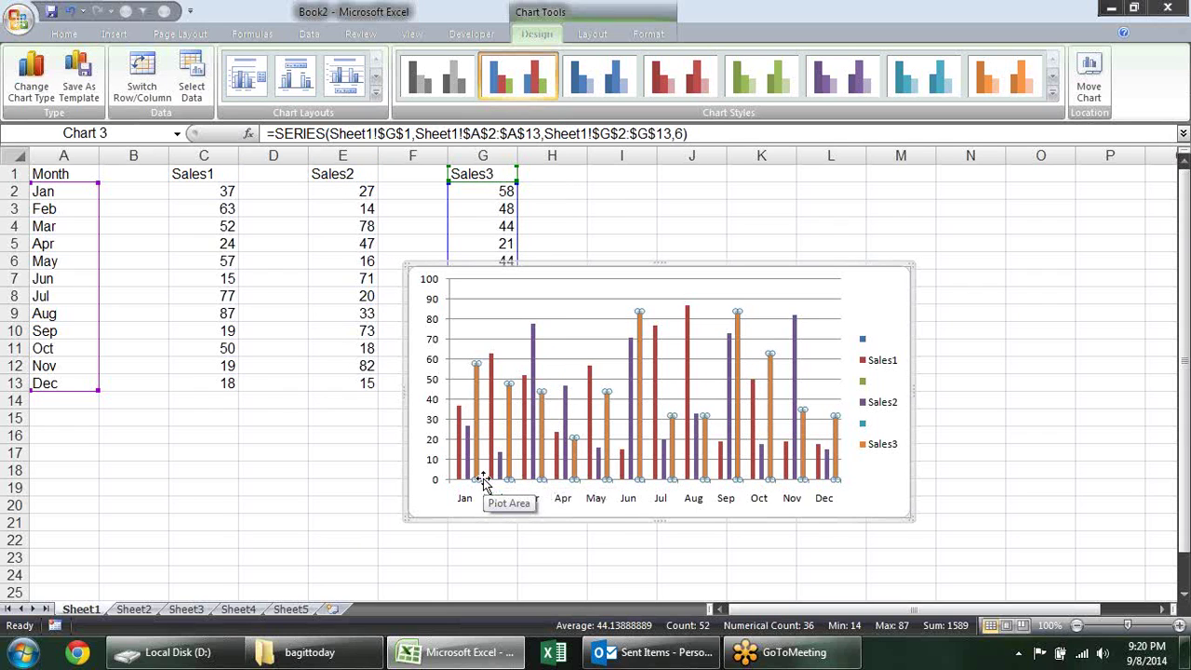
# - Check the blank legend entries, then edit the Sales1 SERIES formula in the formula bar
pyautogui.click(866, 344)
pyautogui.click(865, 339)
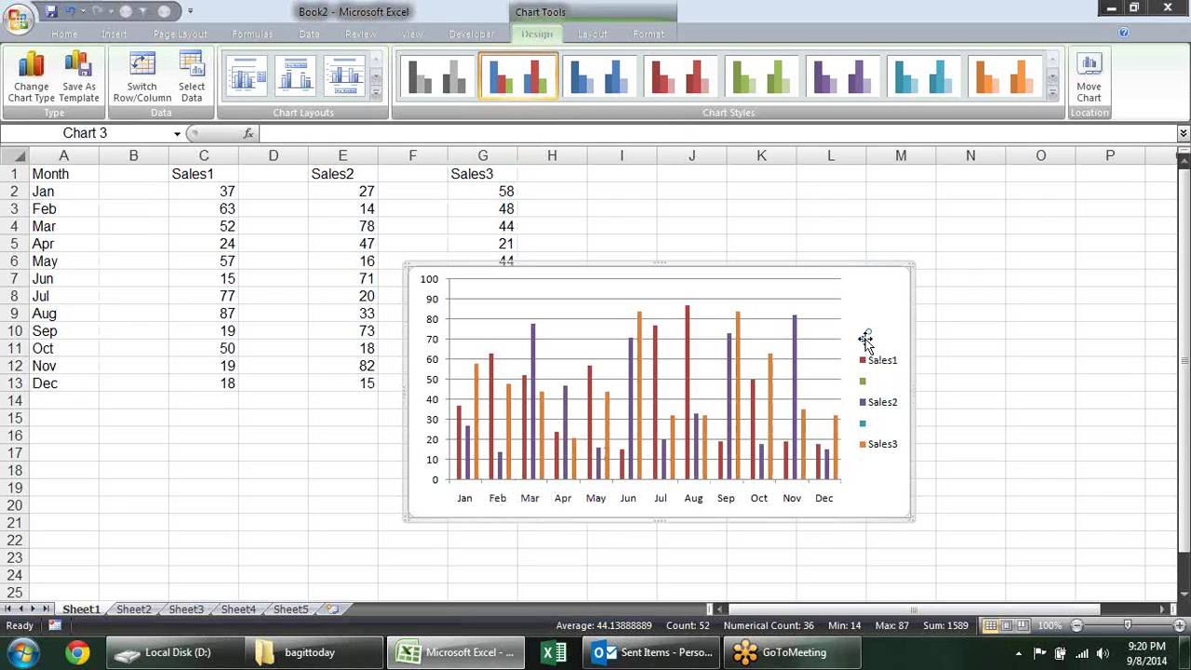
pyautogui.click(919, 404)
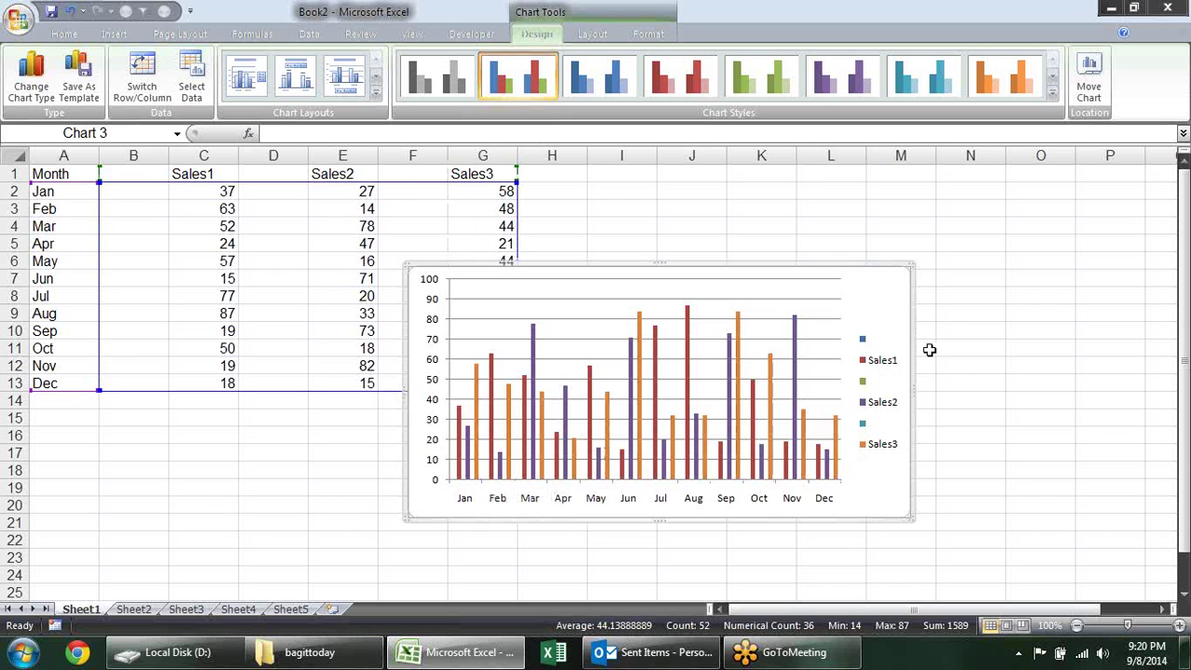
pyautogui.click(461, 421)
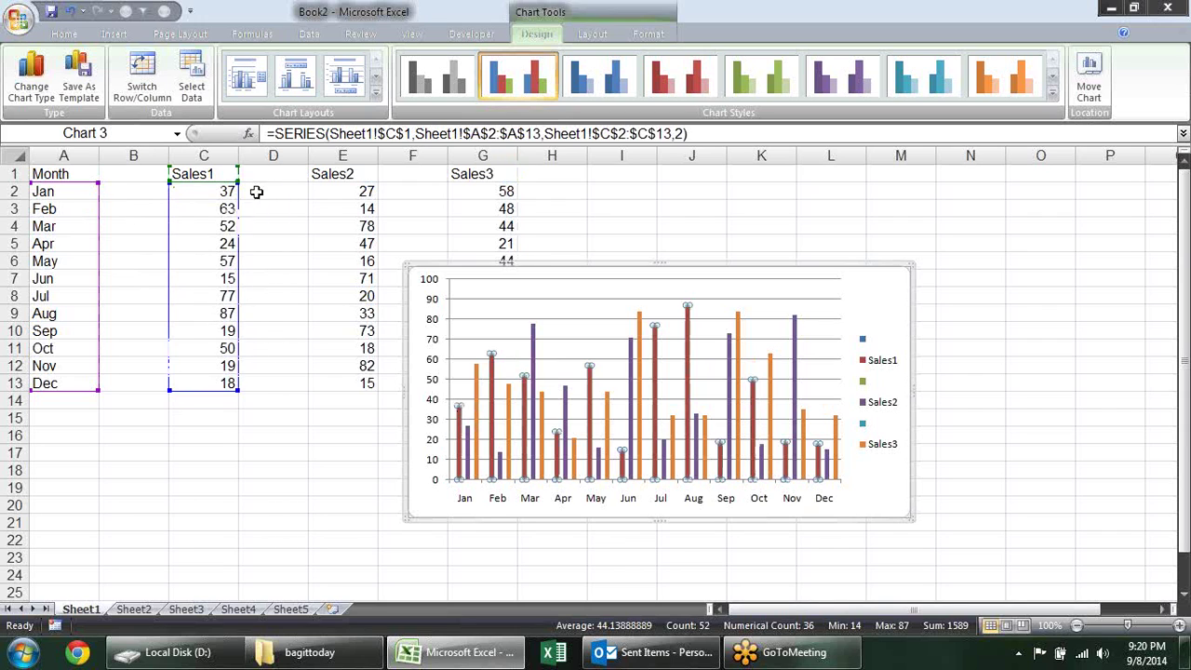
pyautogui.click(379, 135)
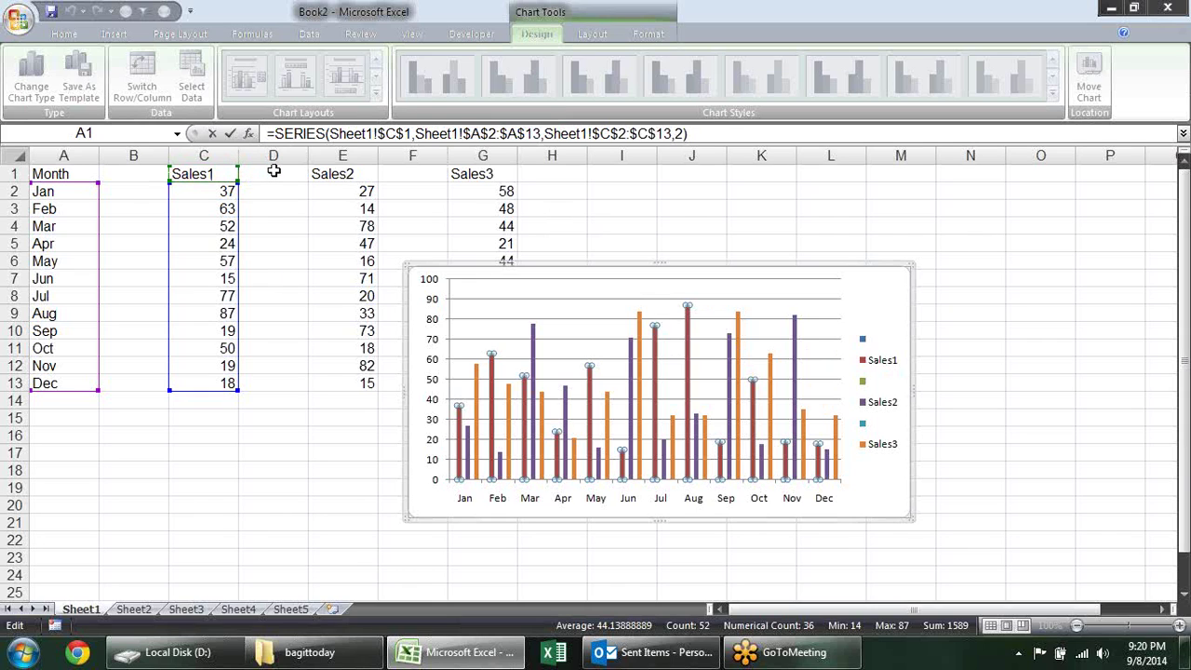
pyautogui.click(413, 140)
pyautogui.click(344, 174)
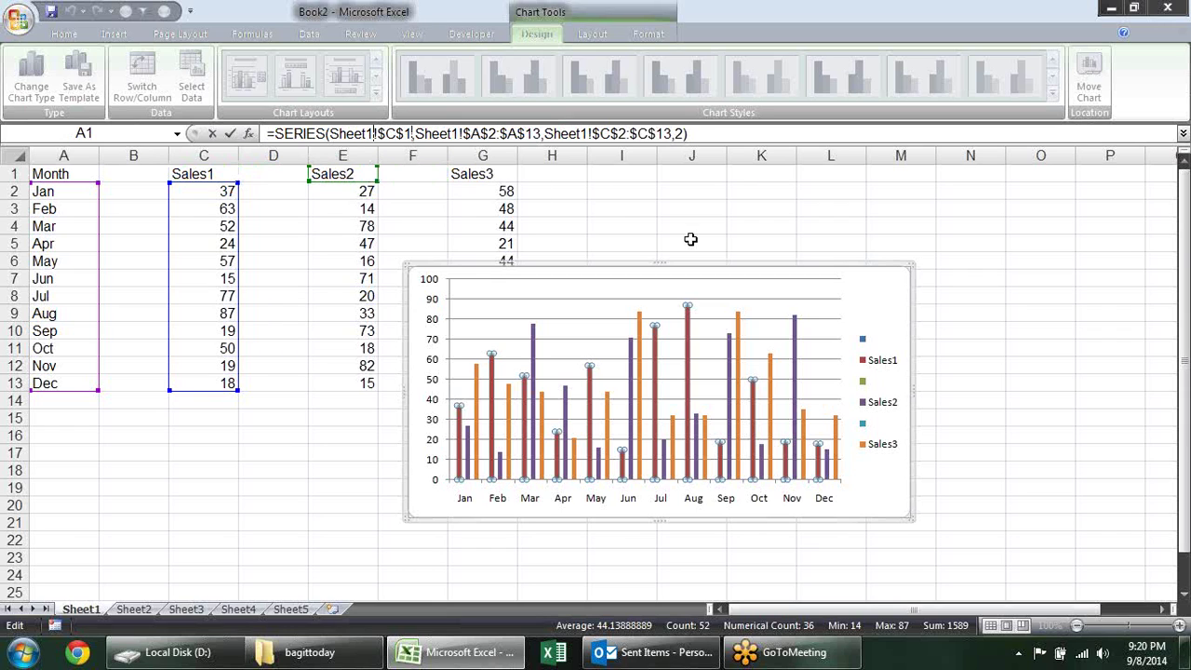
pyautogui.click(268, 181)
pyautogui.click(210, 174)
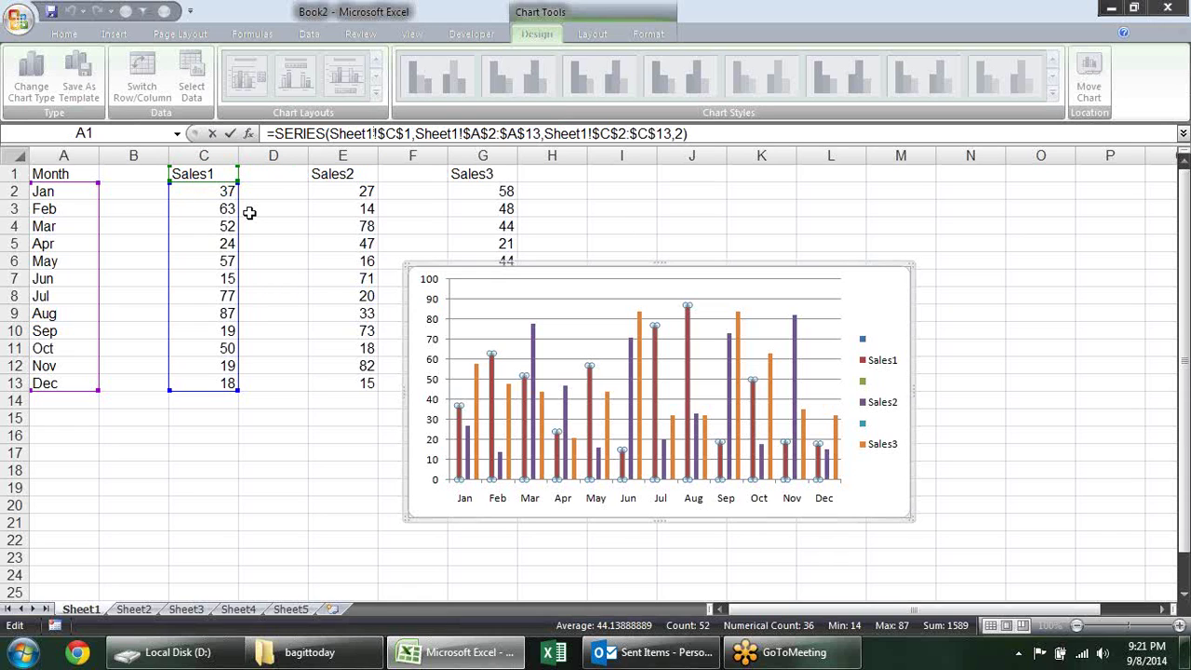
pyautogui.moveTo(100, 198); pyautogui.dragTo(99, 205)
# - Move the chart up-left over the table and edit the Sales1 SERIES formula near its end
pyautogui.moveTo(710, 506); pyautogui.dragTo(645, 479)
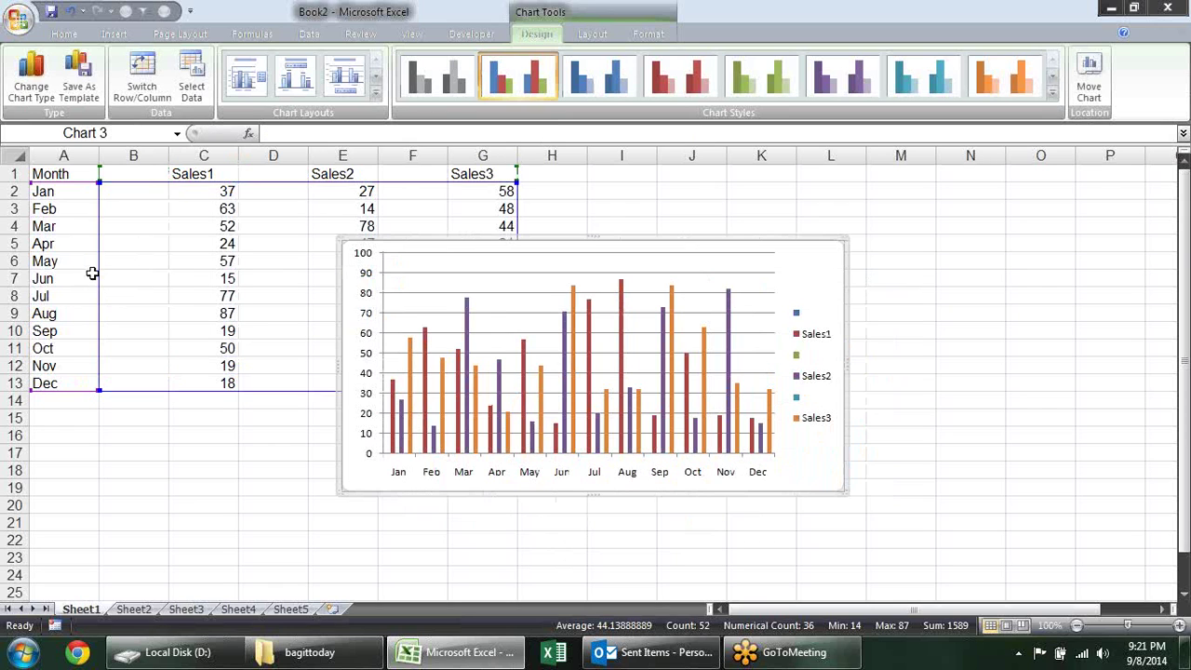
pyautogui.click(394, 386)
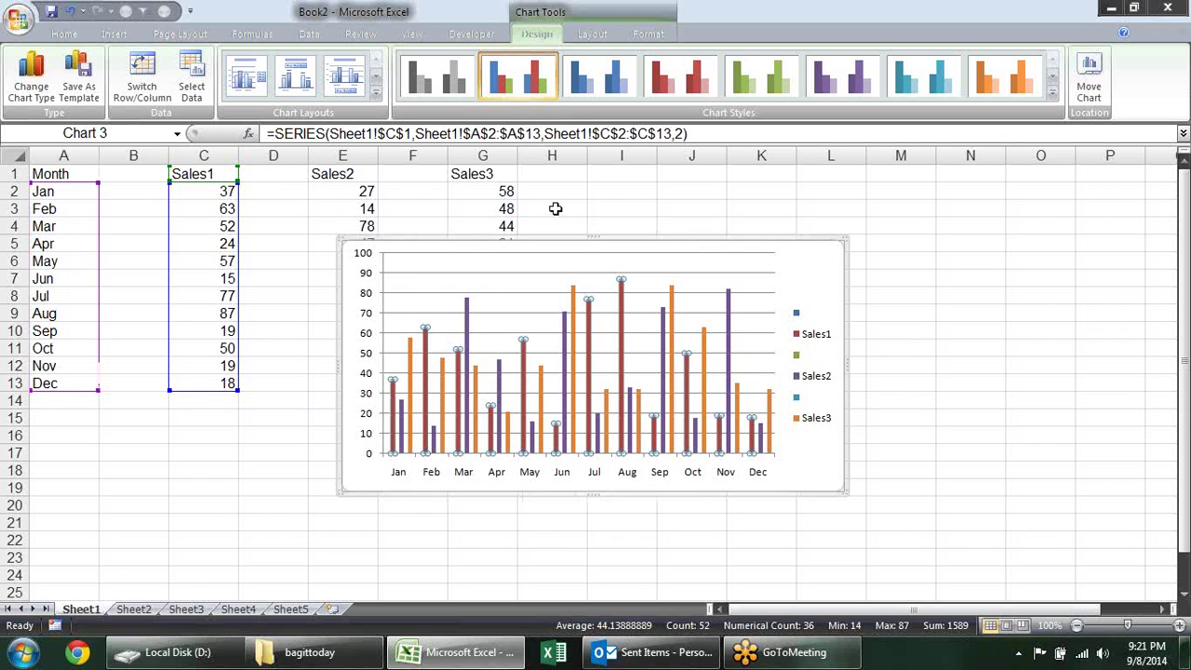
pyautogui.click(453, 133)
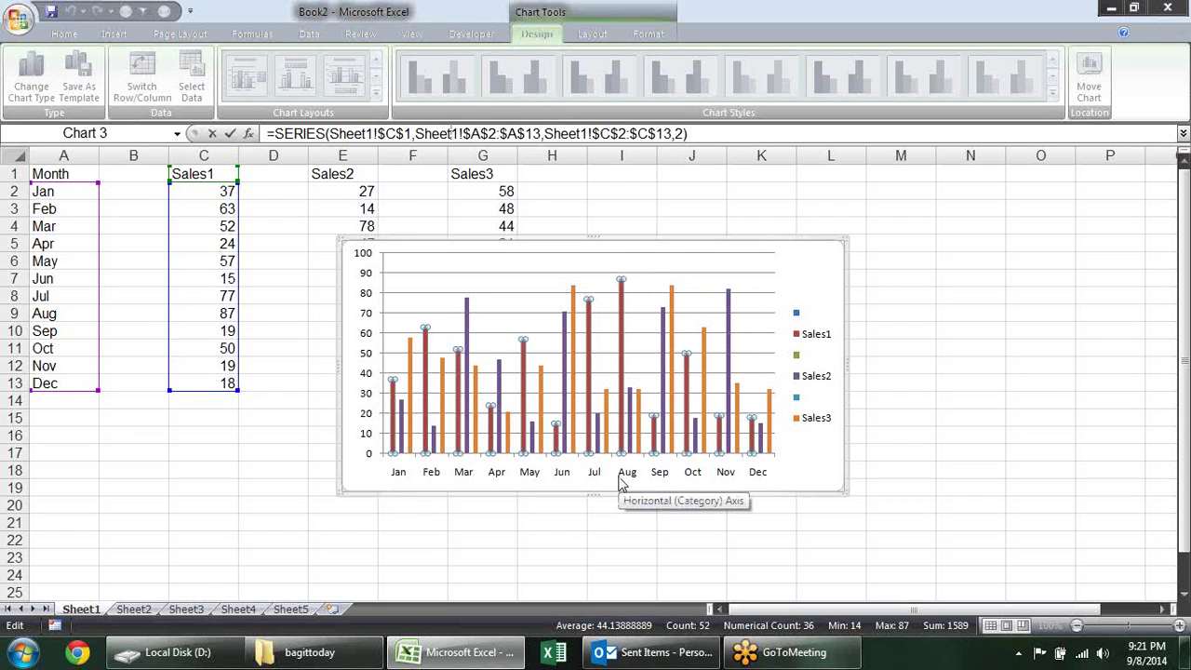
pyautogui.click(513, 133)
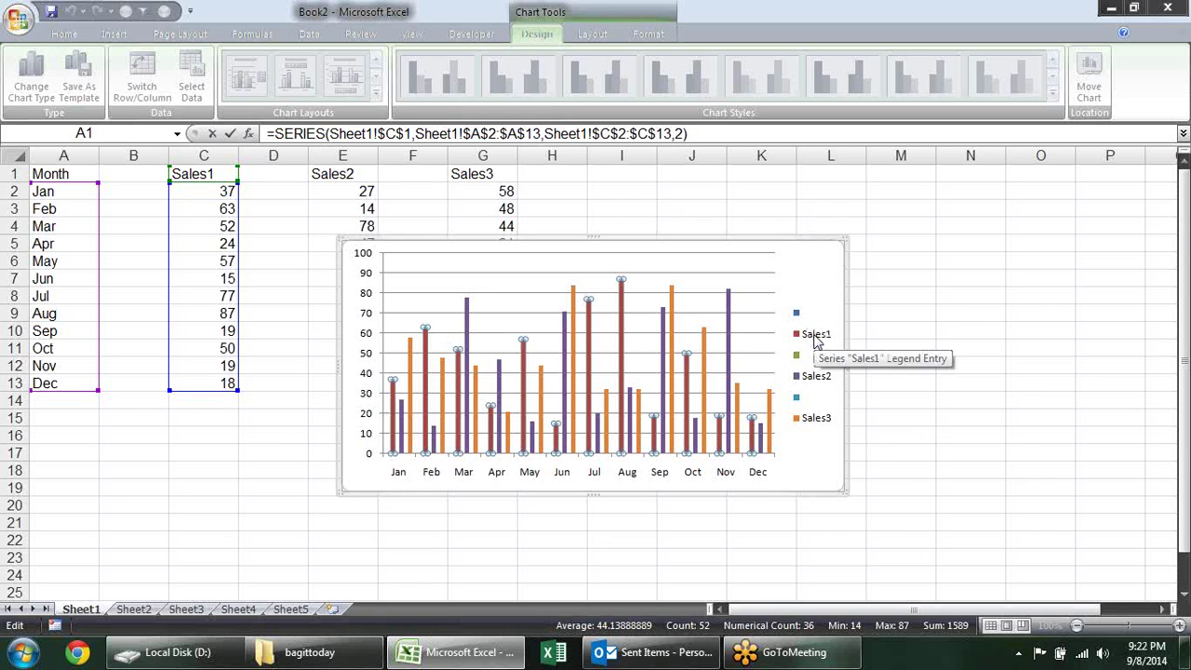
# - Change the Sales1 series plot order from 2 to 1
pyautogui.press('BackSpace')
pyautogui.write('1')
pyautogui.press('Return')
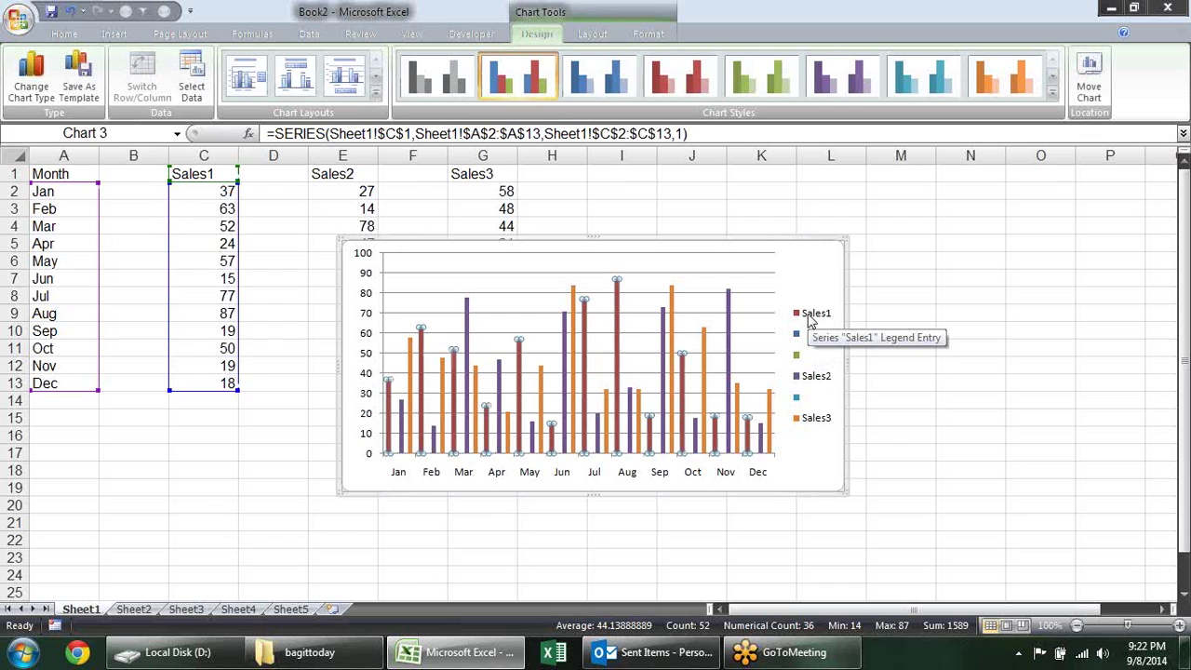
# - Make Sales2 the second plotted series, right after Sales1
pyautogui.click(402, 421)
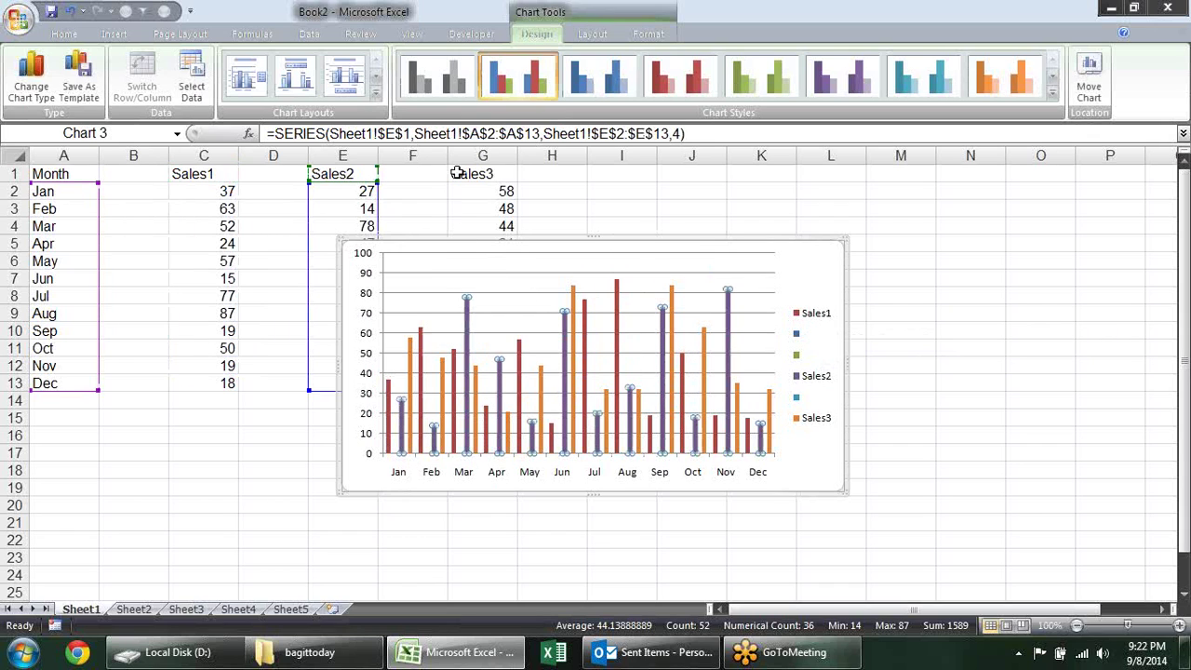
pyautogui.click(677, 136)
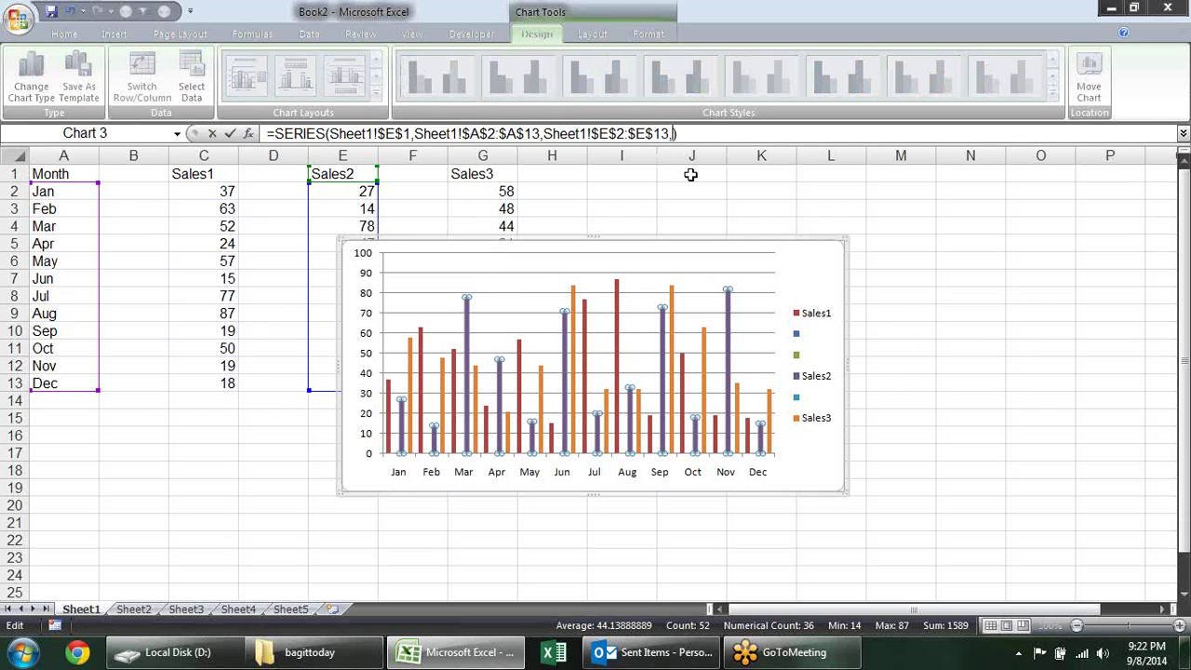
pyautogui.write('2')
pyautogui.press('Return')
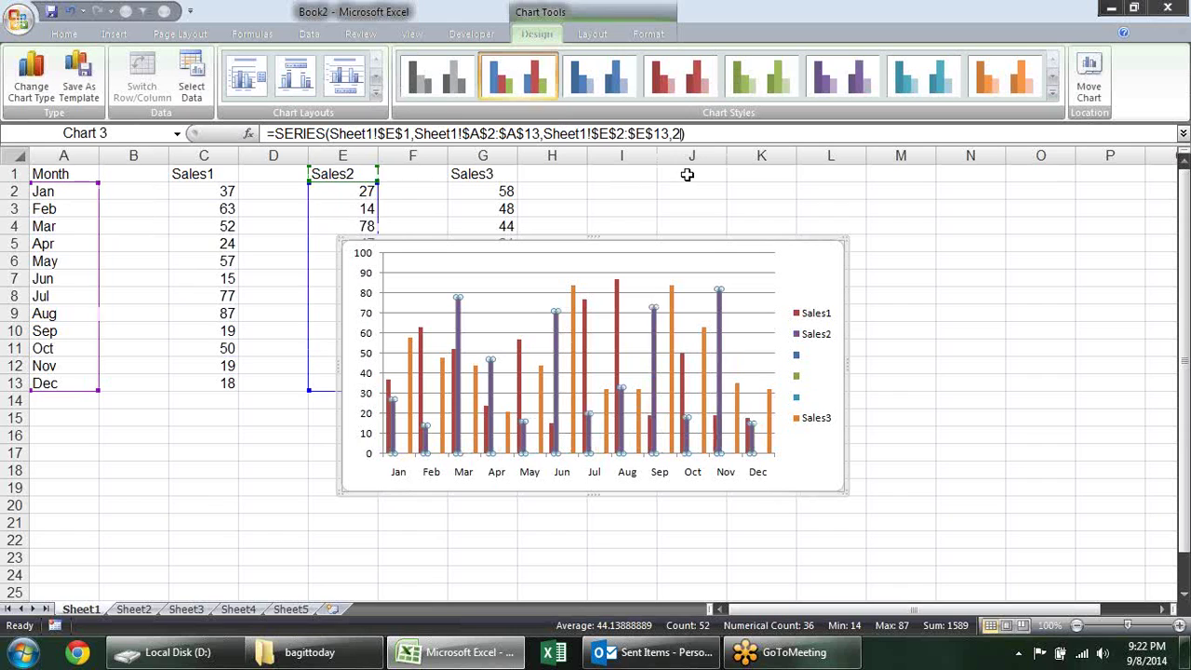
pyautogui.click(815, 421)
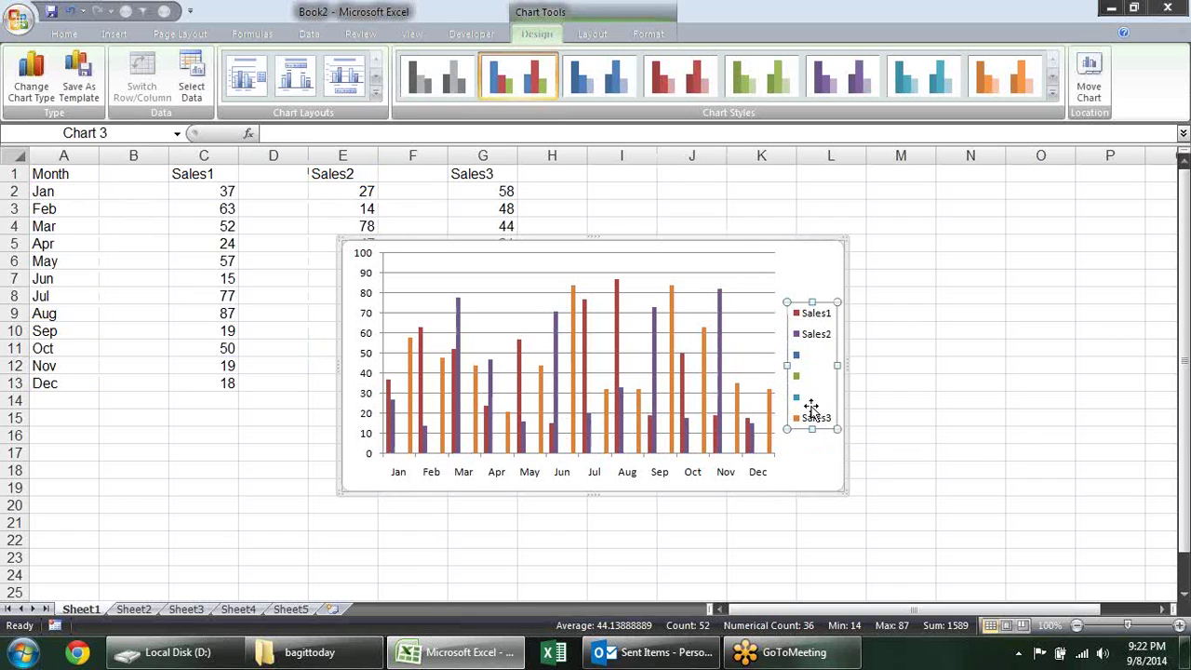
pyautogui.click(411, 380)
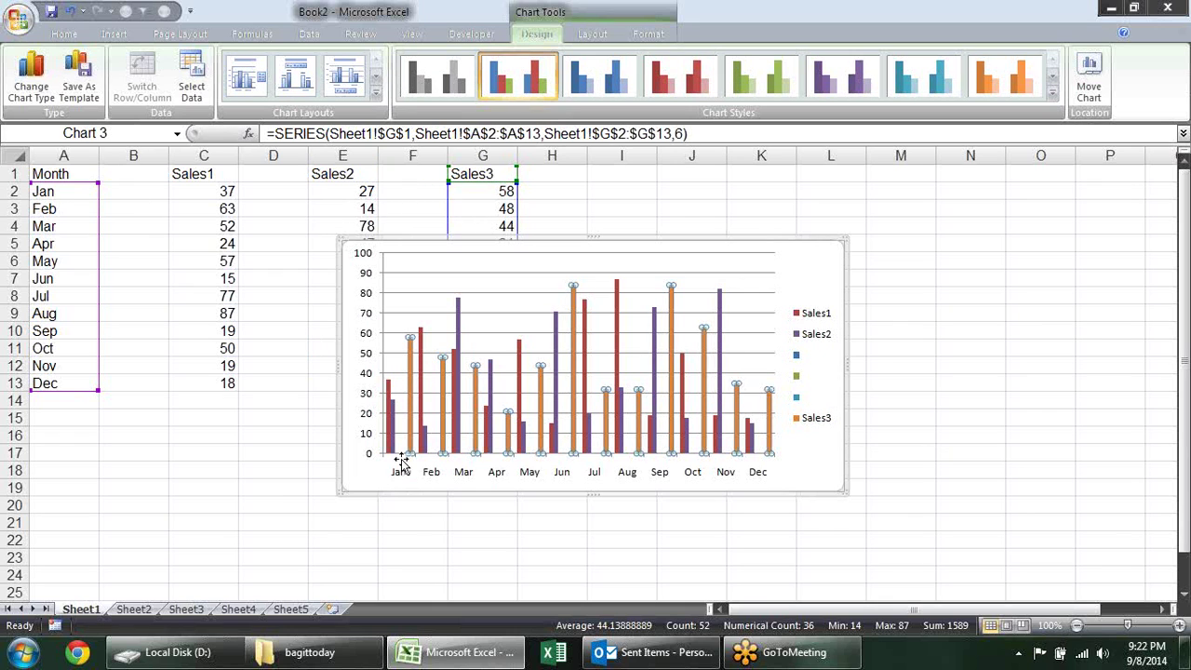
# - Widen the chart, set the Sales3 plot order to 3, and shift the chart left
pyautogui.moveTo(845, 364); pyautogui.dragTo(1085, 368)
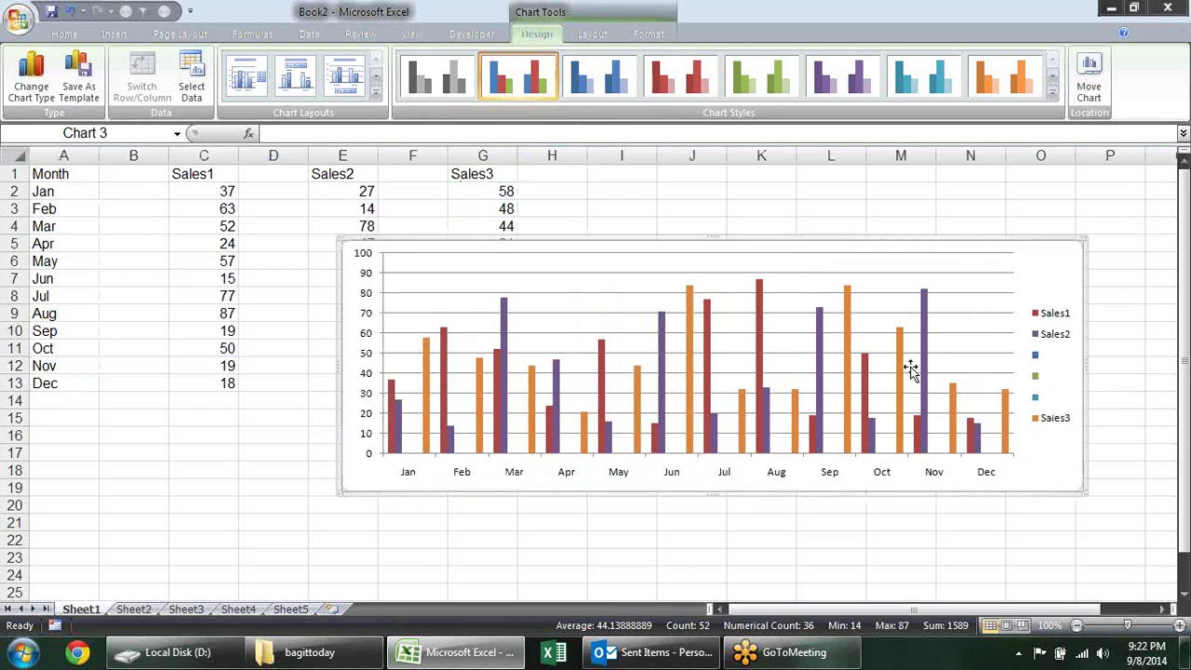
pyautogui.click(1052, 426)
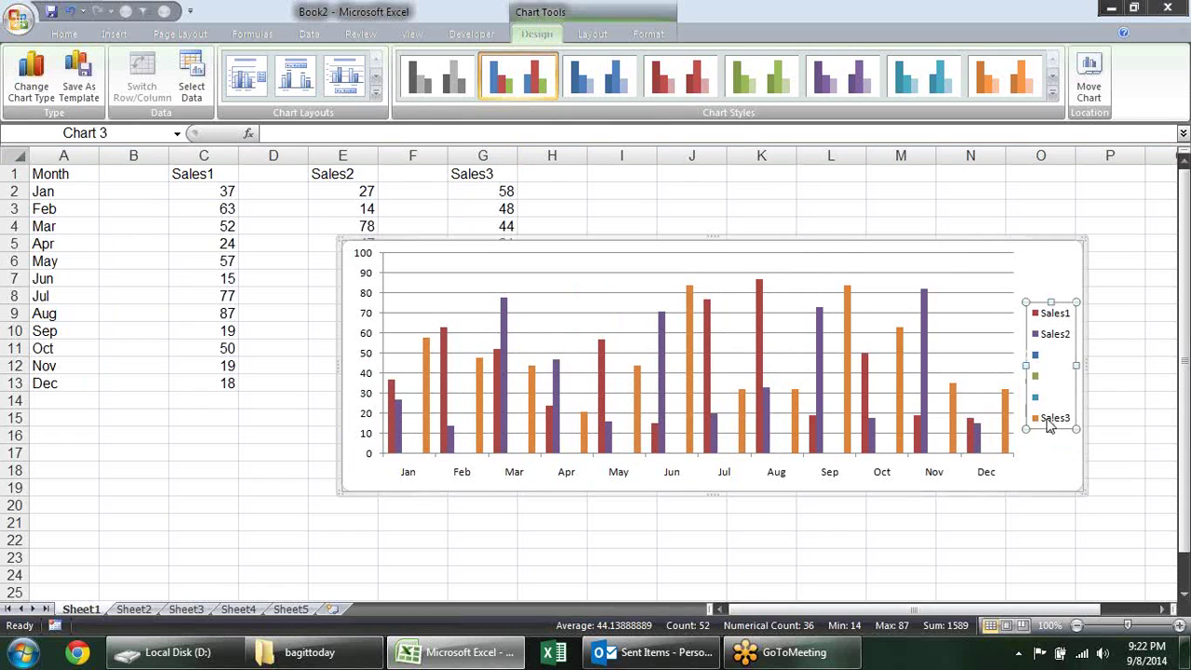
pyautogui.click(431, 383)
pyautogui.click(685, 133)
pyautogui.press('BackSpace')
pyautogui.write('6')
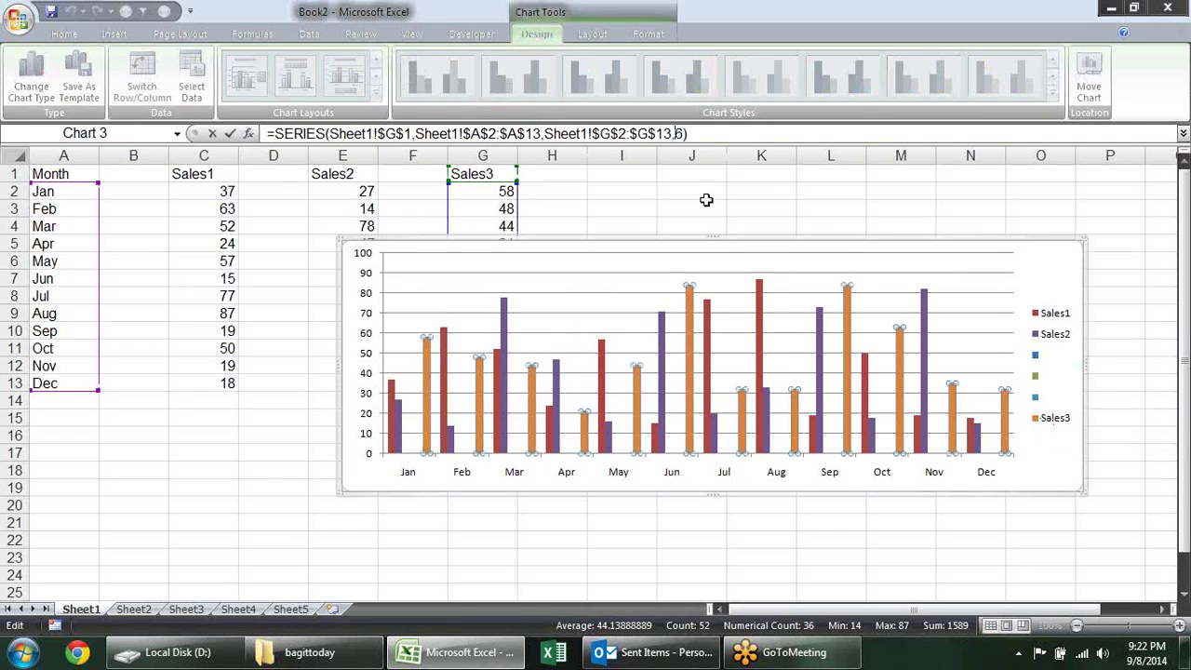
pyautogui.press('BackSpace')
pyautogui.press('Return')
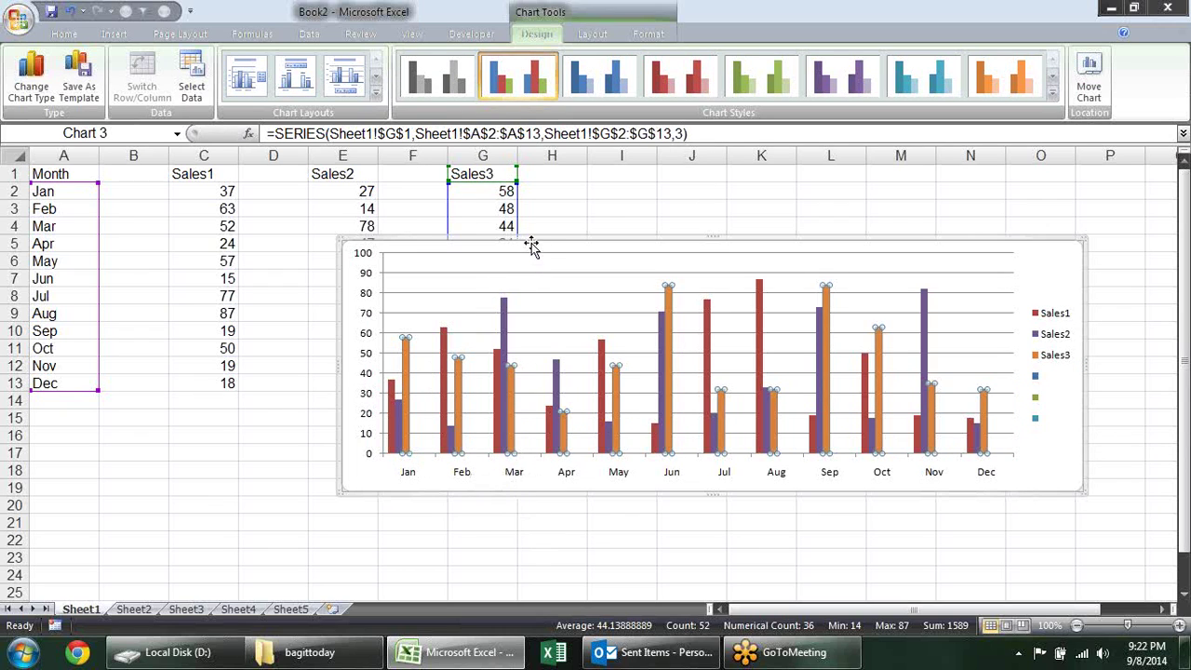
pyautogui.moveTo(531, 242); pyautogui.dragTo(429, 254)
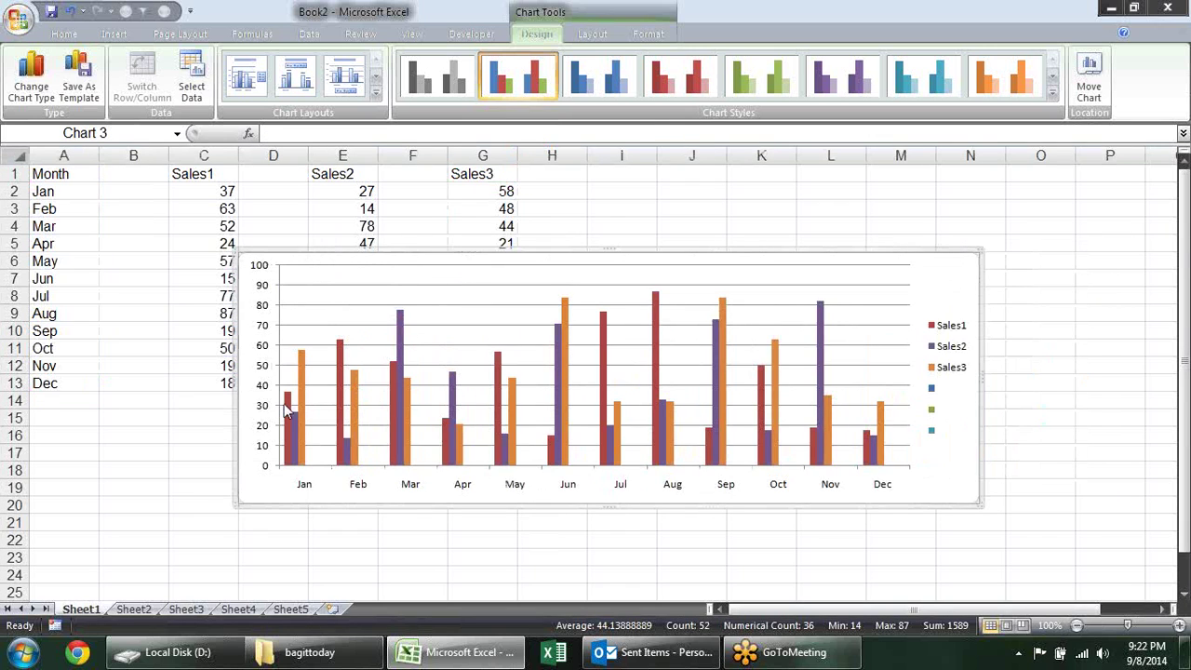
# - Use F9 to turn the Sales1 name and month-label references into constants
pyautogui.click(287, 414)
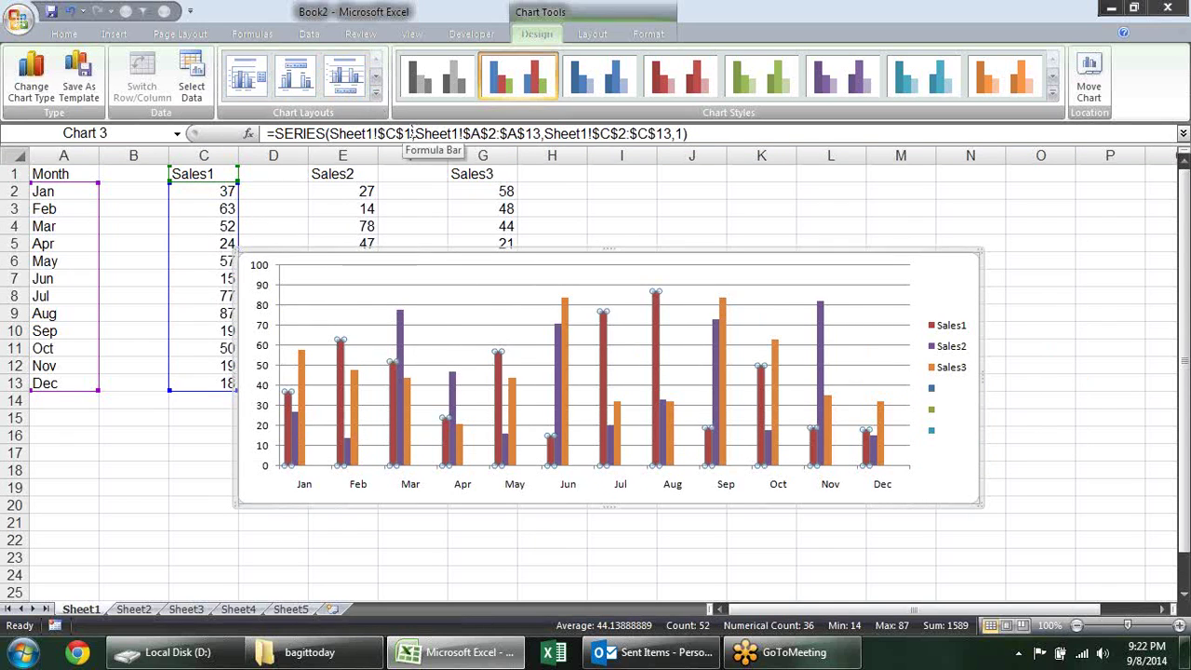
pyautogui.moveTo(410, 133); pyautogui.dragTo(329, 137)
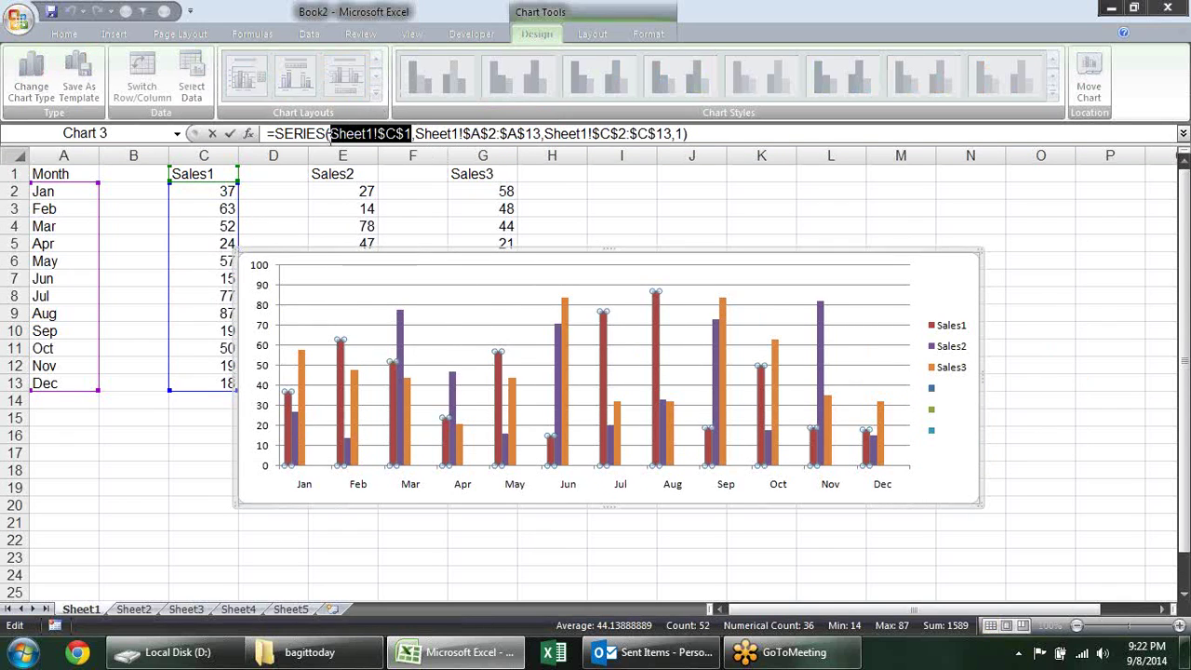
pyautogui.press('F9')
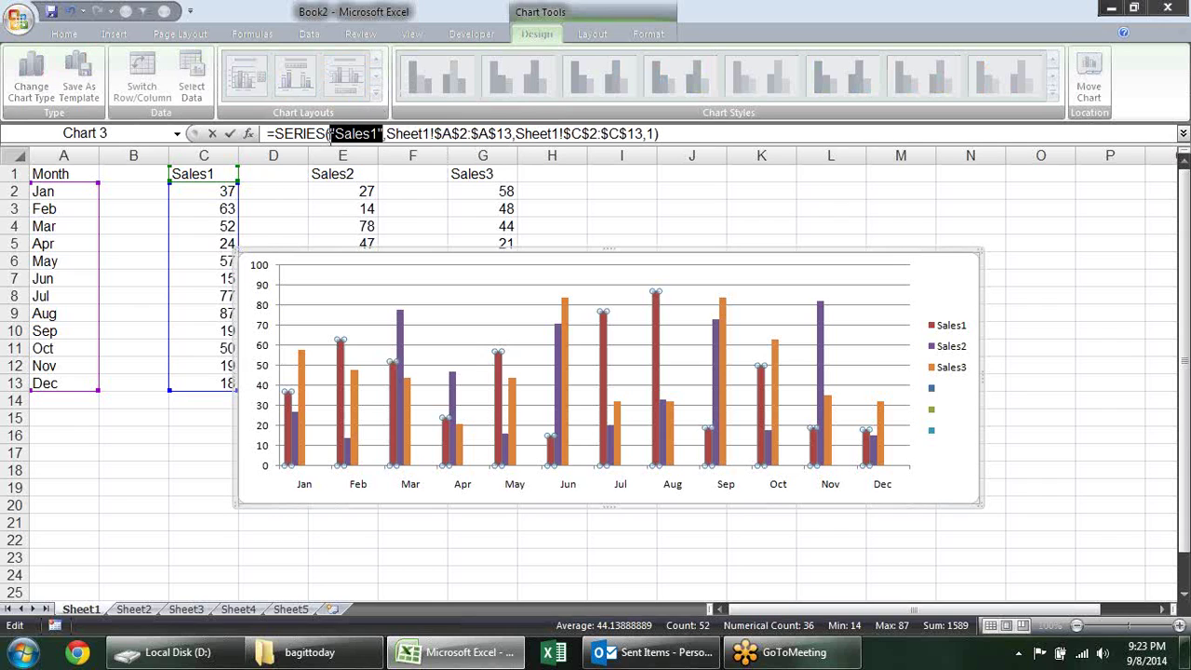
pyautogui.moveTo(386, 135); pyautogui.dragTo(533, 138)
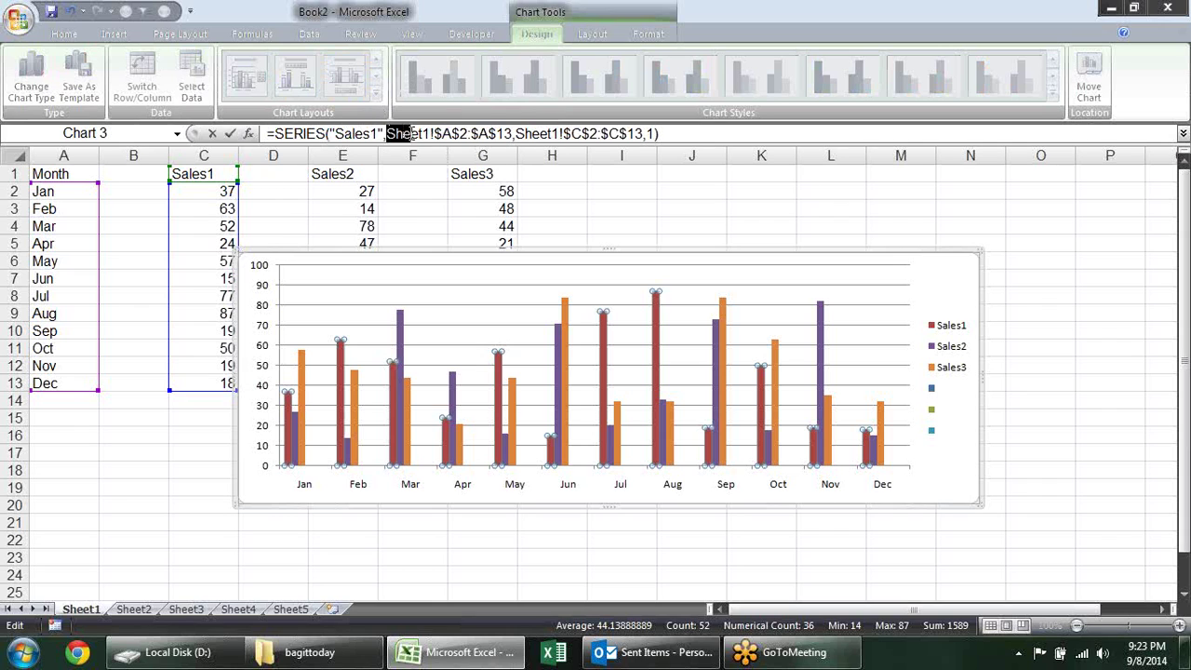
pyautogui.hotkey('shift', 'Home')
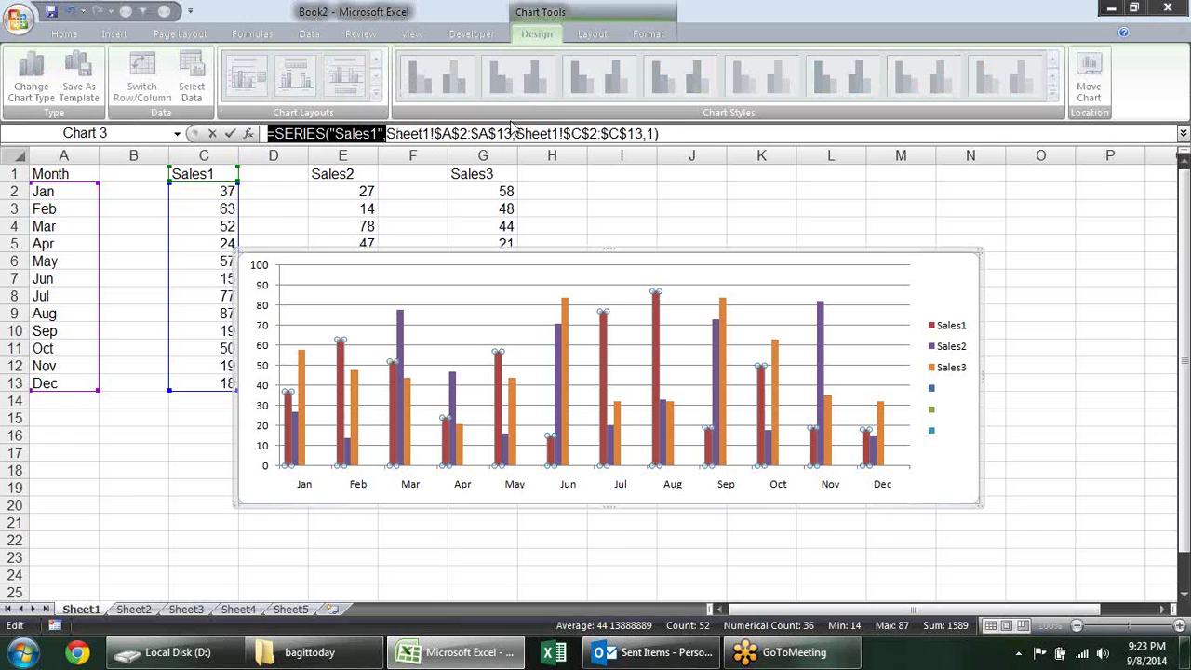
pyautogui.press('F9')
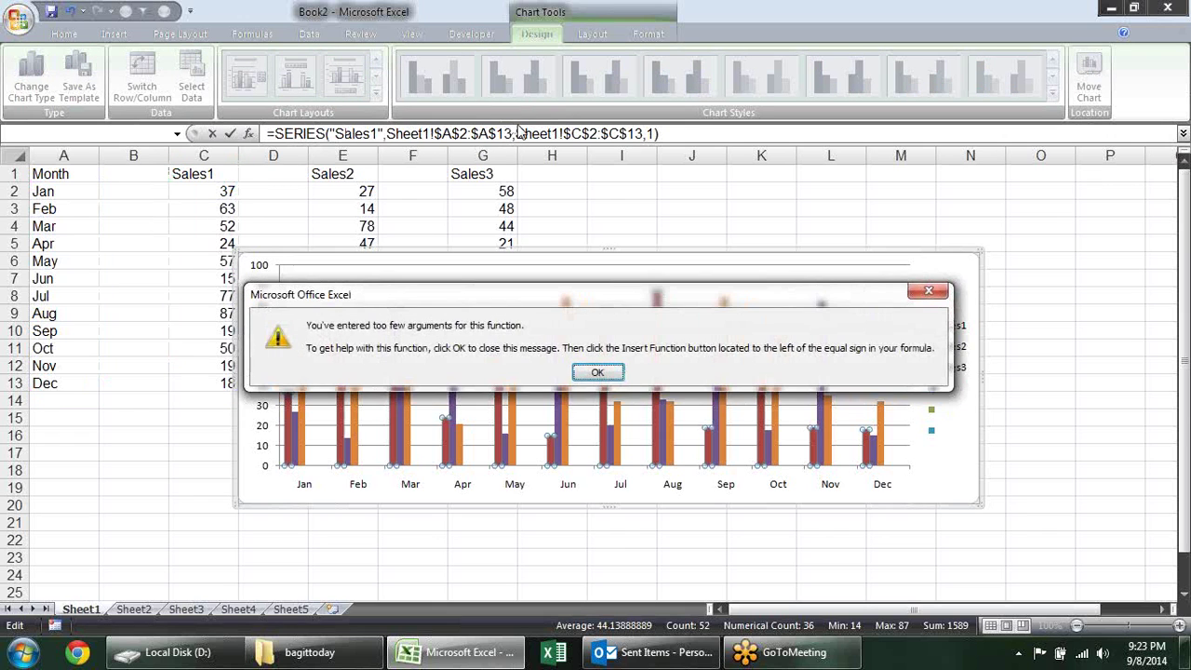
pyautogui.press('Return')
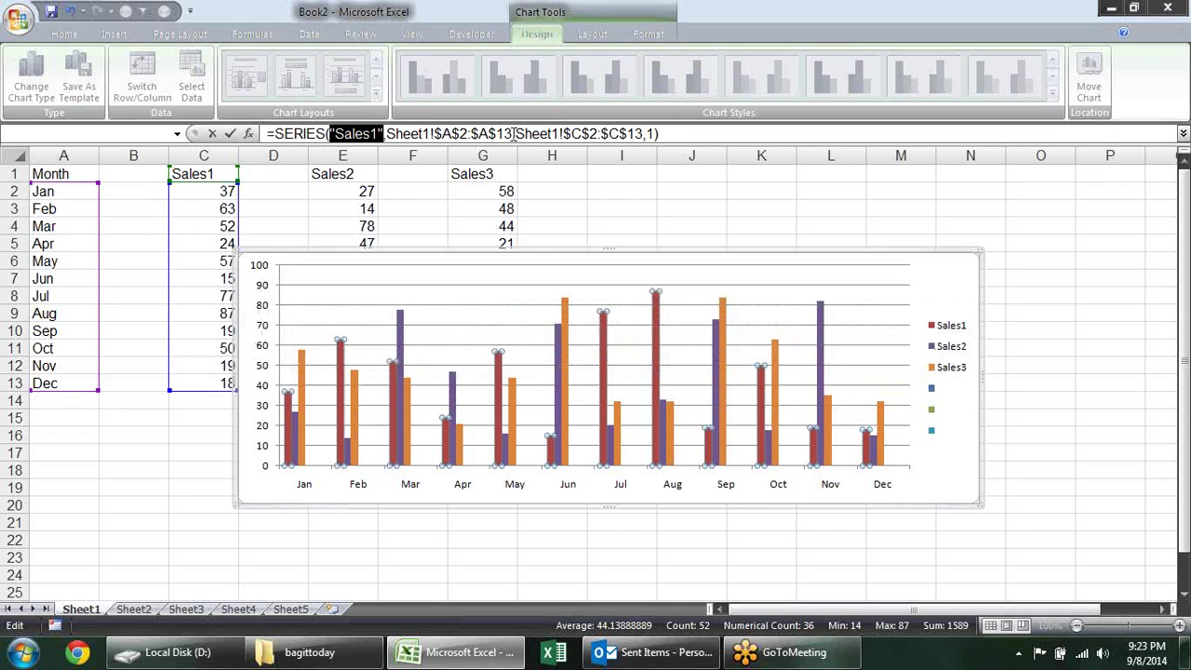
pyautogui.moveTo(513, 134); pyautogui.dragTo(382, 134)
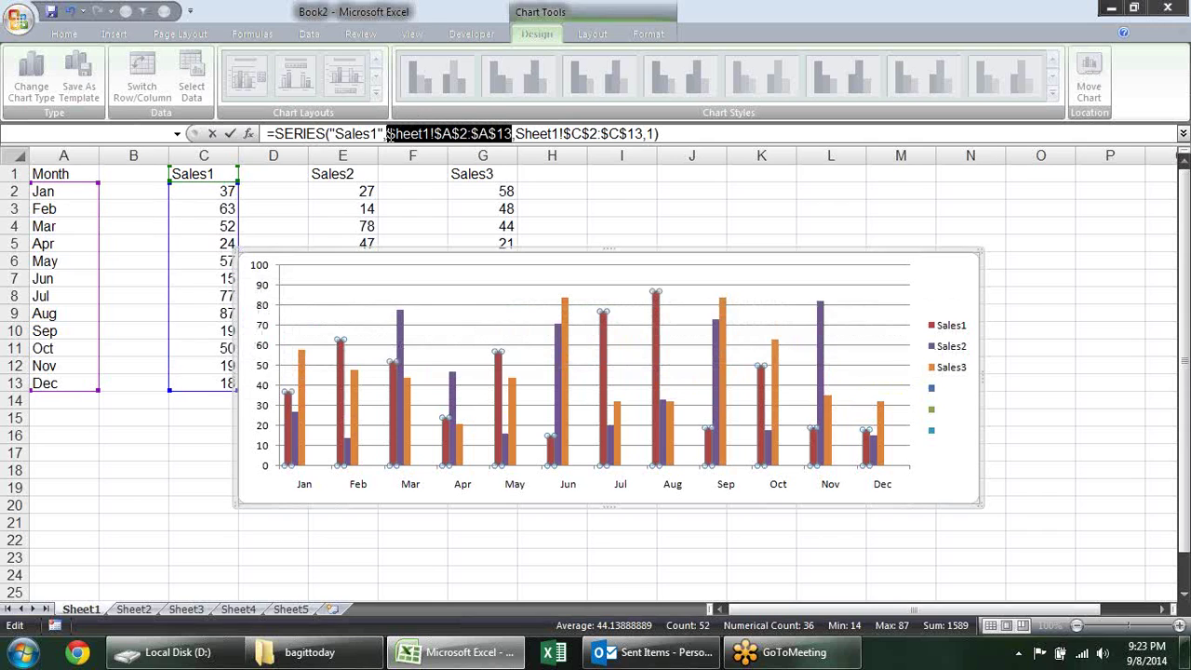
pyautogui.press('F9')
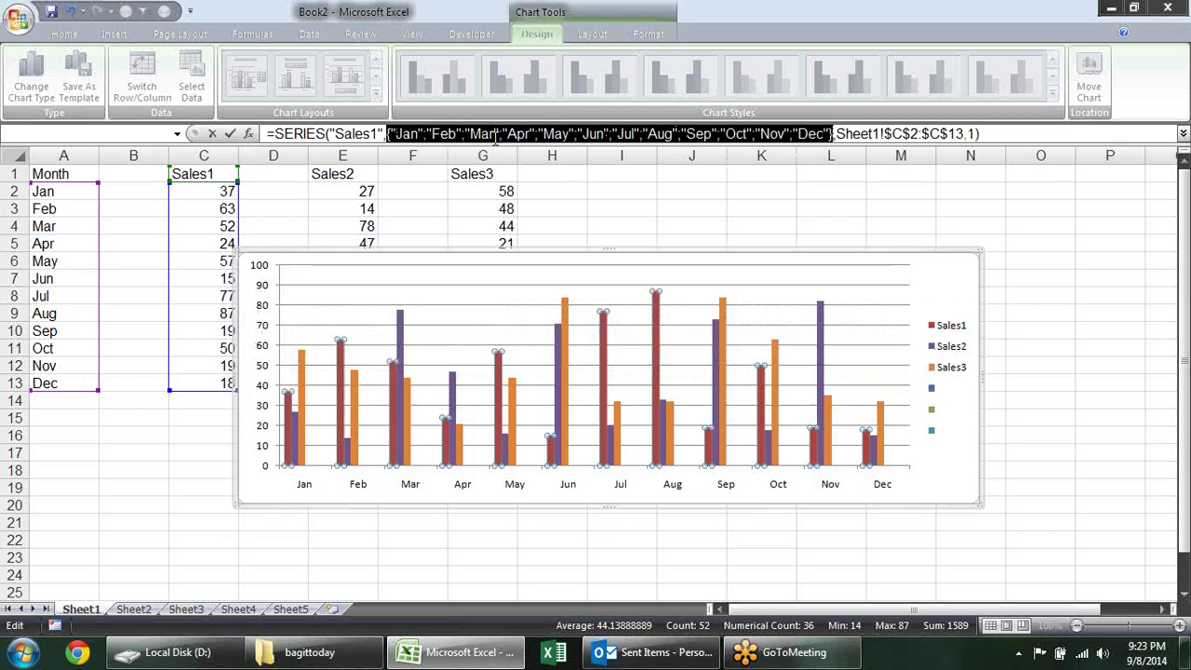
# - Replace the Sales1 values reference with its numbers (37,63,52…18) and confirm the formula
pyautogui.moveTo(268, 134); pyautogui.dragTo(493, 134)
pyautogui.click(605, 134)
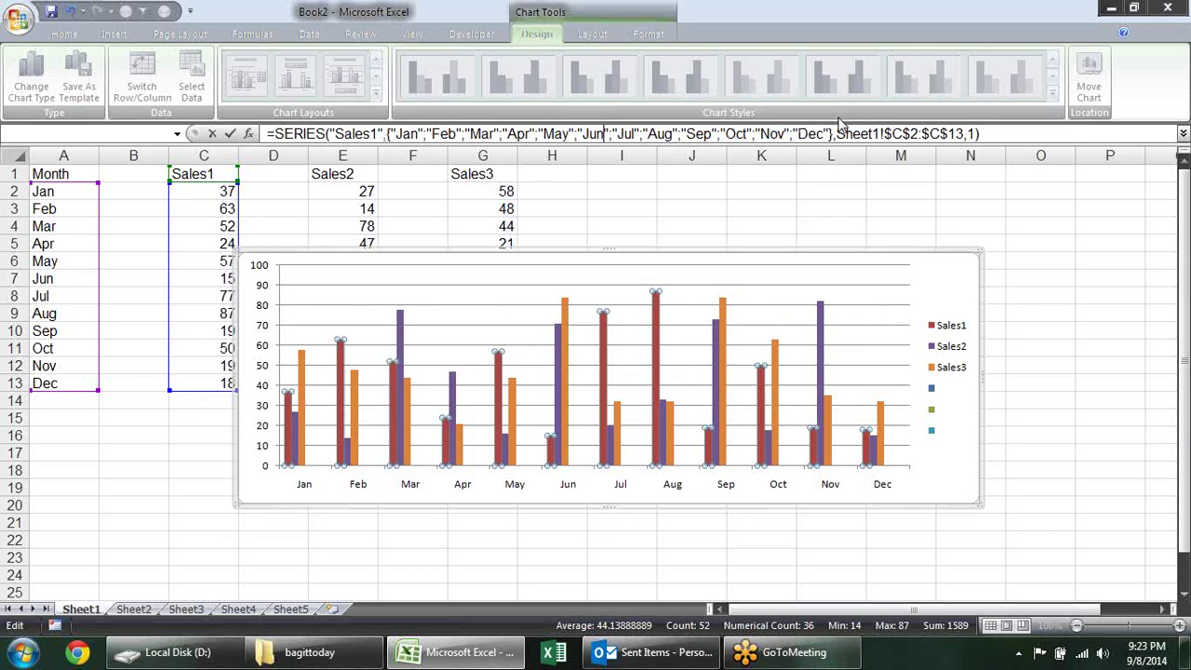
pyautogui.moveTo(837, 134); pyautogui.dragTo(968, 140)
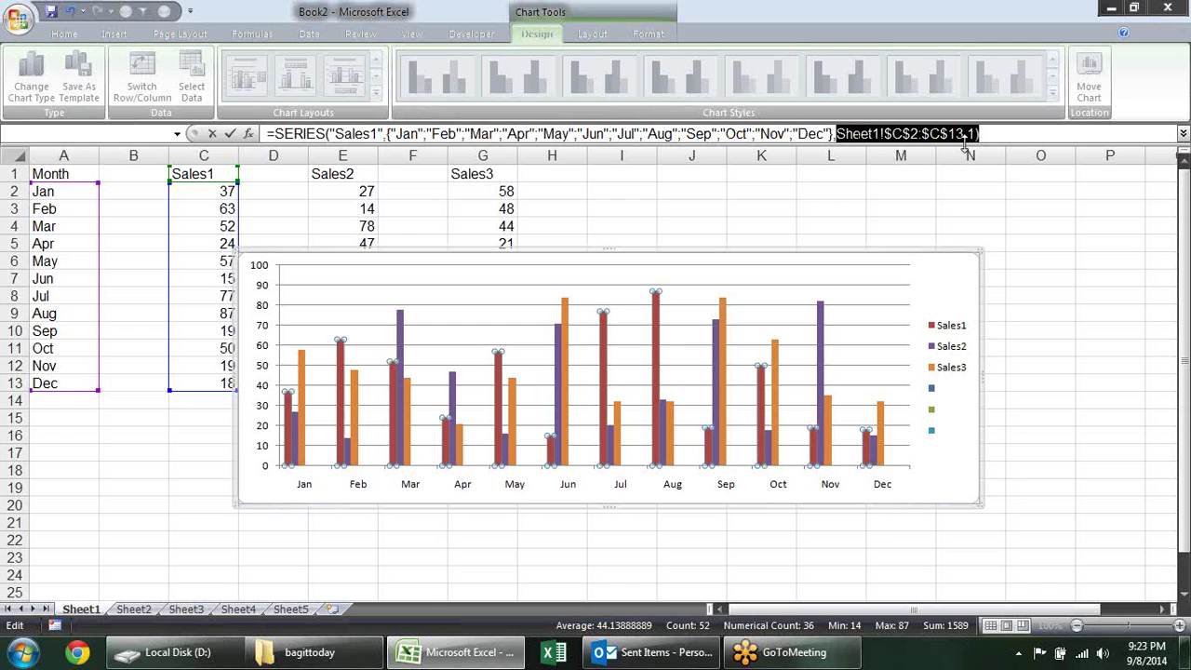
pyautogui.press('F9')
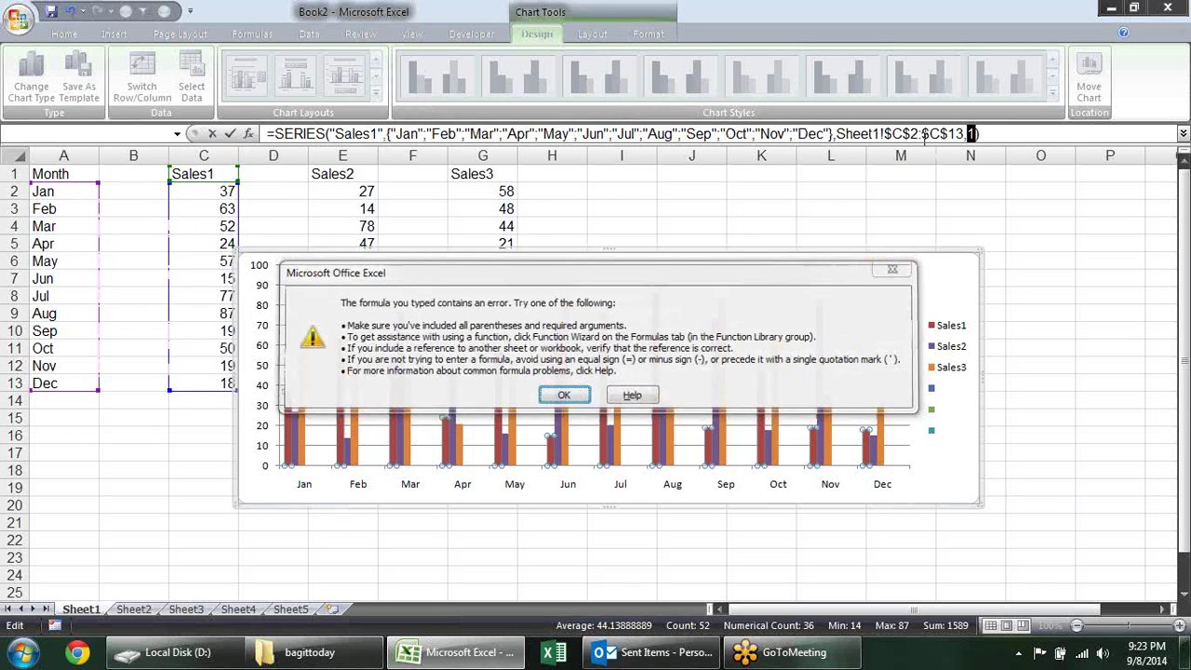
pyautogui.press('Return')
pyautogui.moveTo(838, 134); pyautogui.dragTo(968, 134)
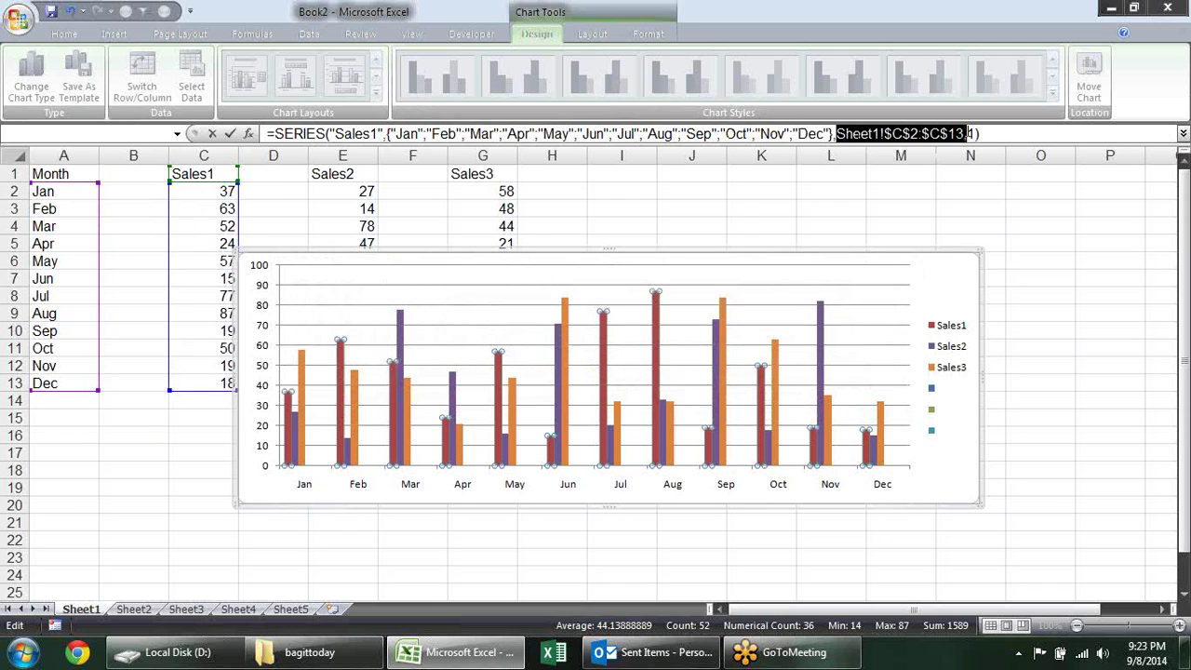
pyautogui.press('F9')
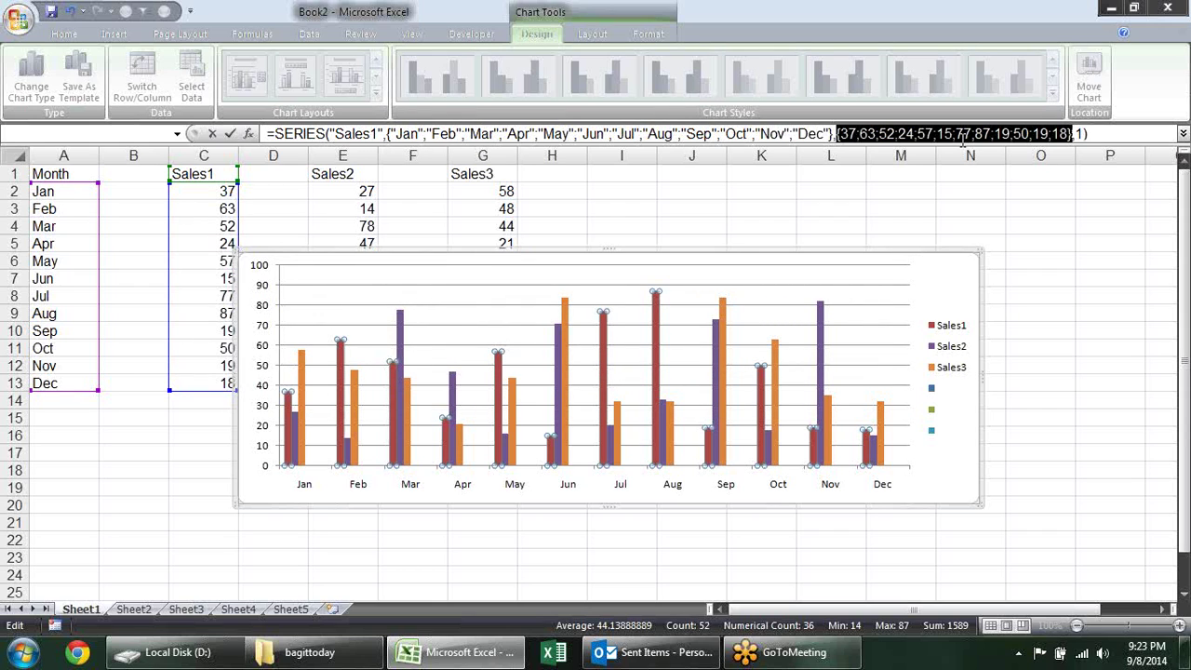
pyautogui.press('Return')
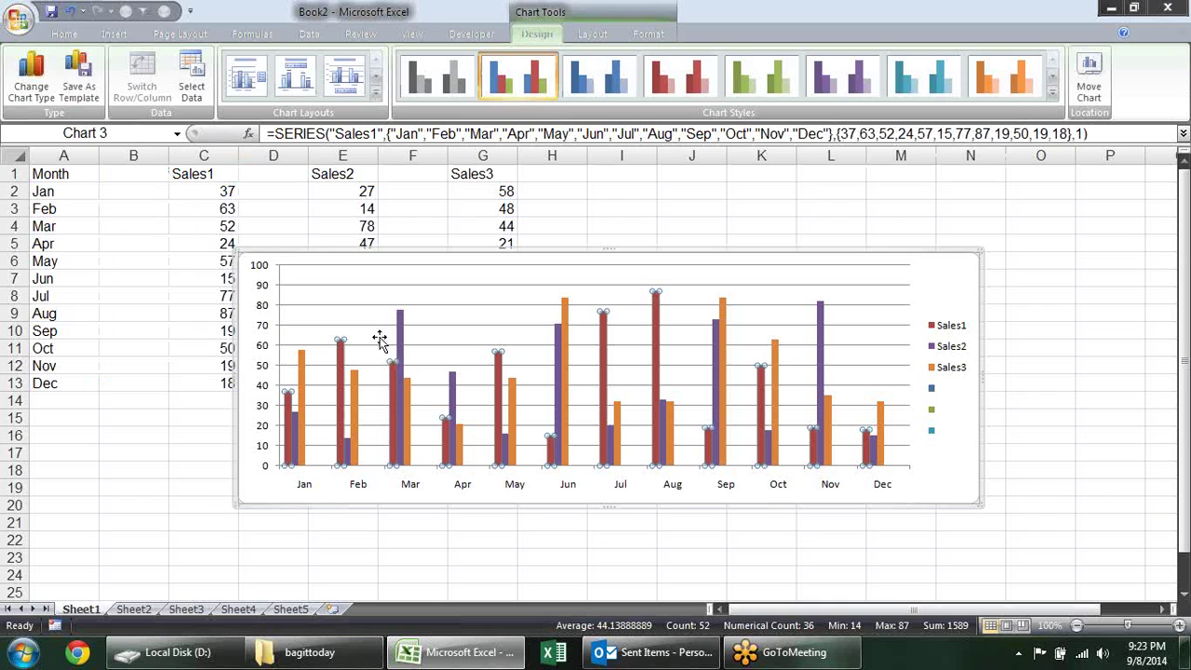
pyautogui.moveTo(286, 399)
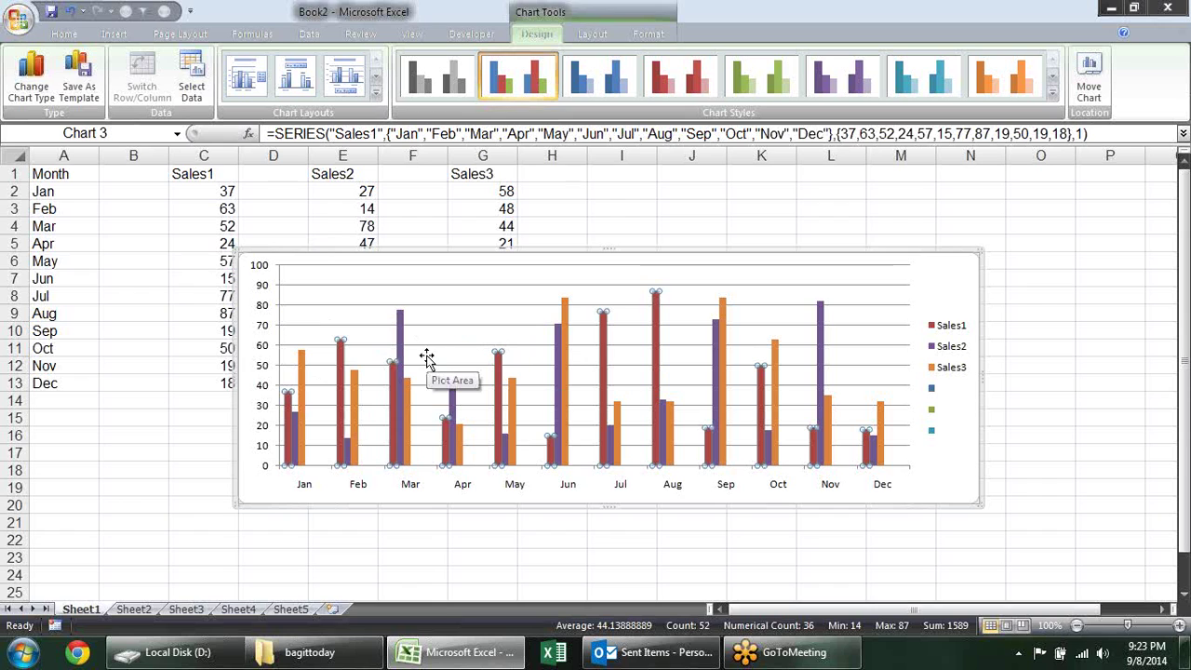
# - Change the first Sales1 constant from 37 to 90 in the SERIES formula
pyautogui.click(587, 133)
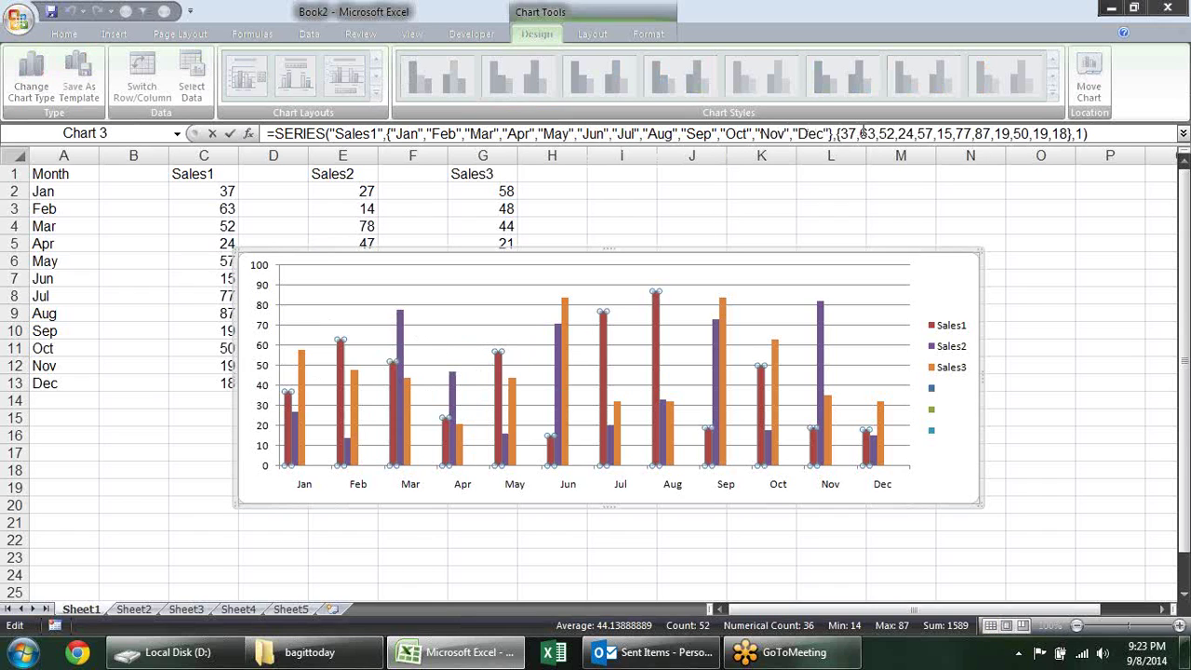
pyautogui.click(935, 134)
pyautogui.click(858, 133)
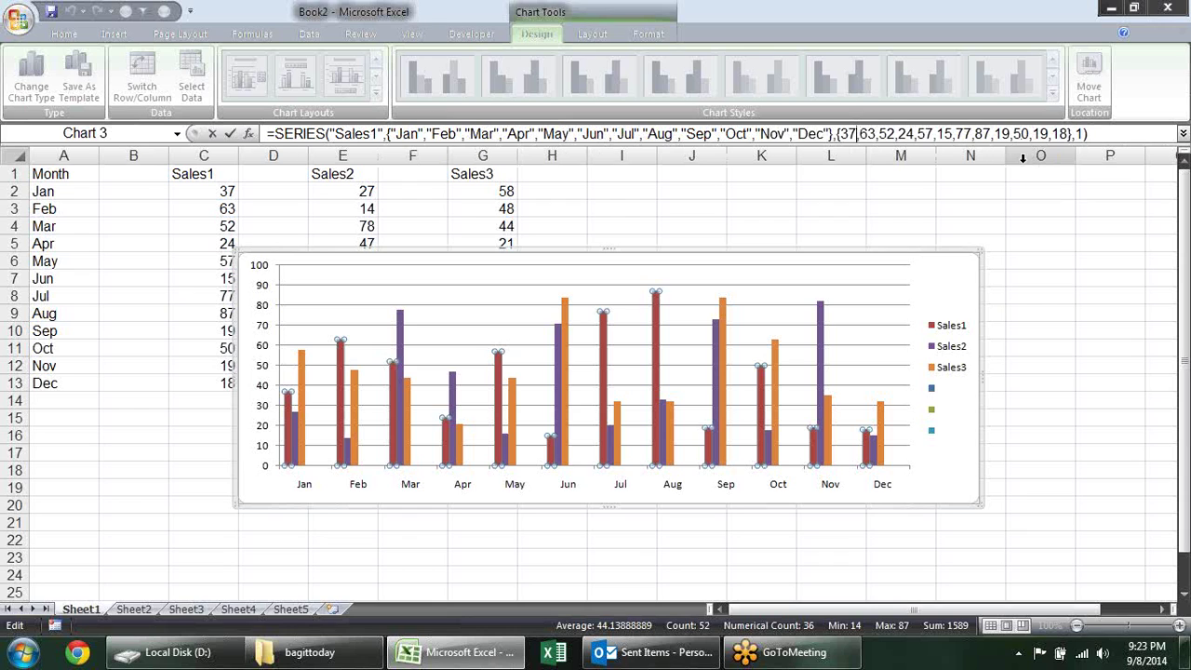
pyautogui.write('7')
pyautogui.press('BackSpace')
pyautogui.press('BackSpace')
pyautogui.press('BackSpace')
pyautogui.write('90')
pyautogui.press('Return')
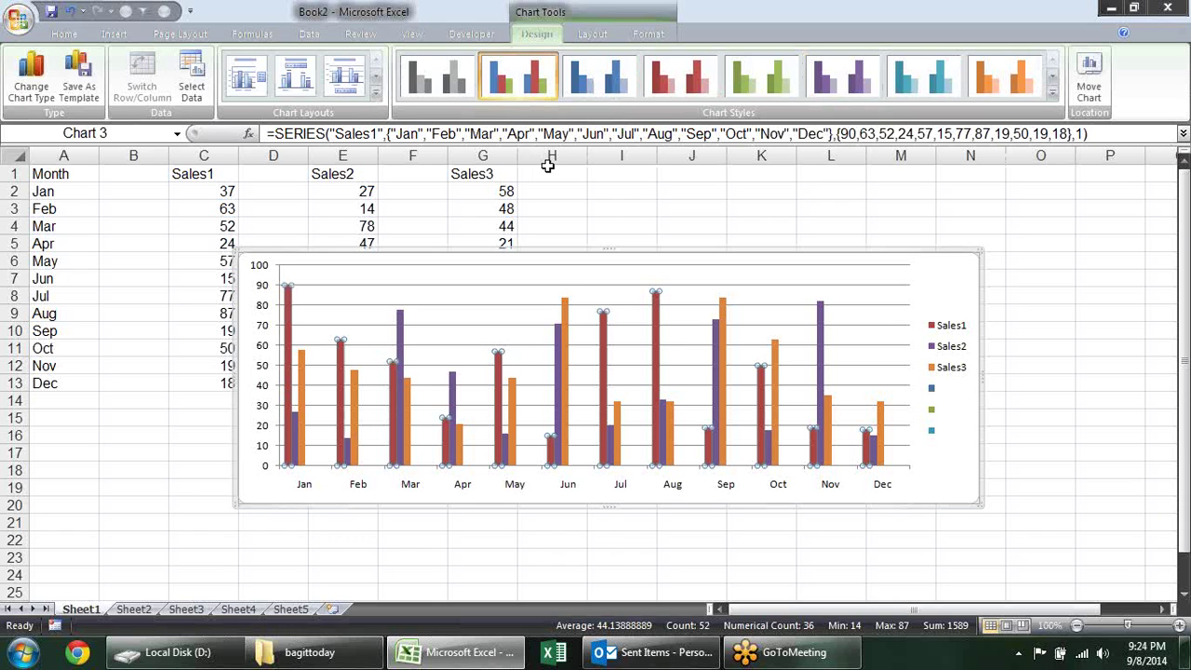
pyautogui.click(689, 253)
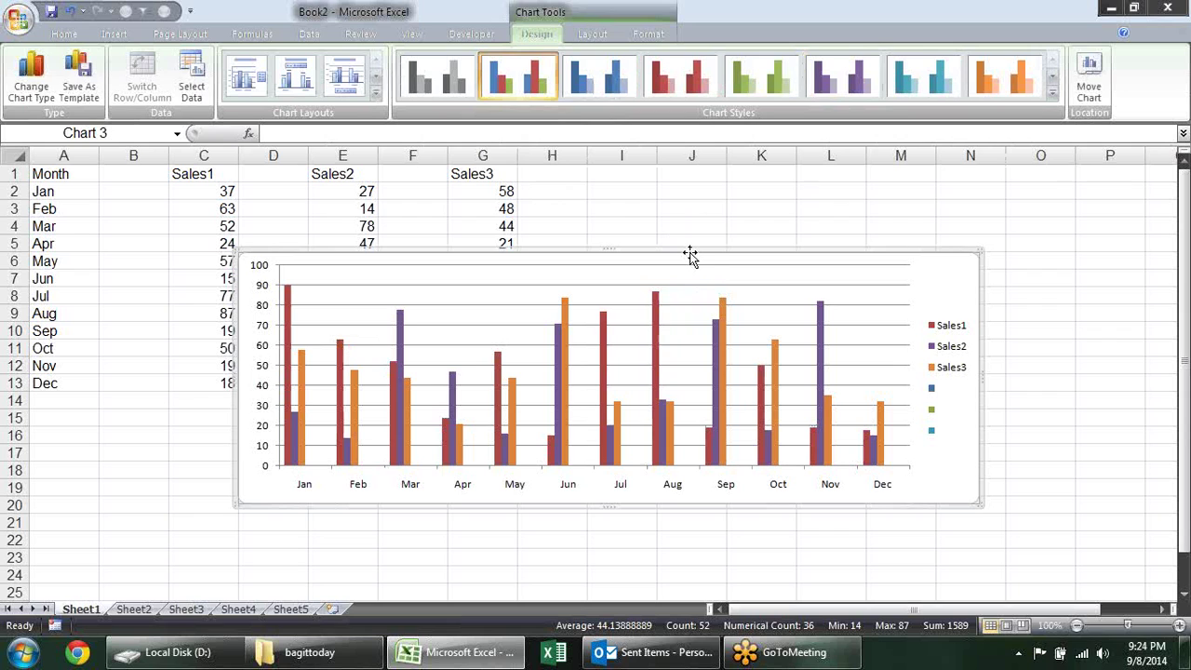
# - Remove the three blank series in Select Data Source and confirm
pyautogui.moveTo(707, 254); pyautogui.dragTo(708, 249)
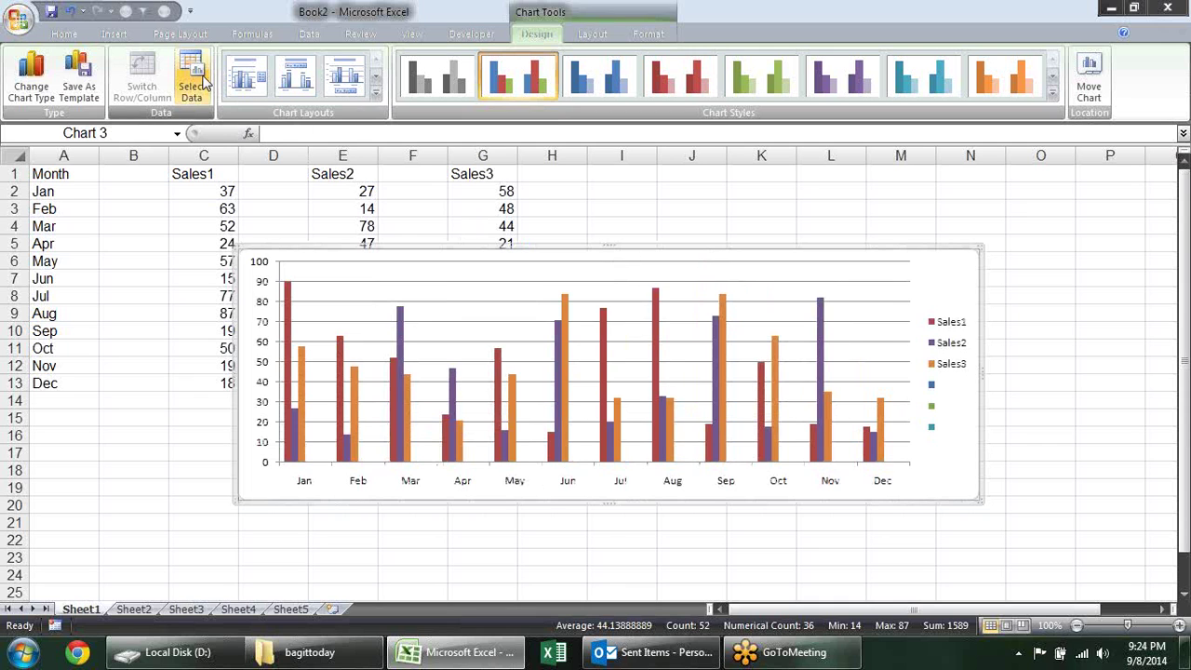
pyautogui.click(203, 84)
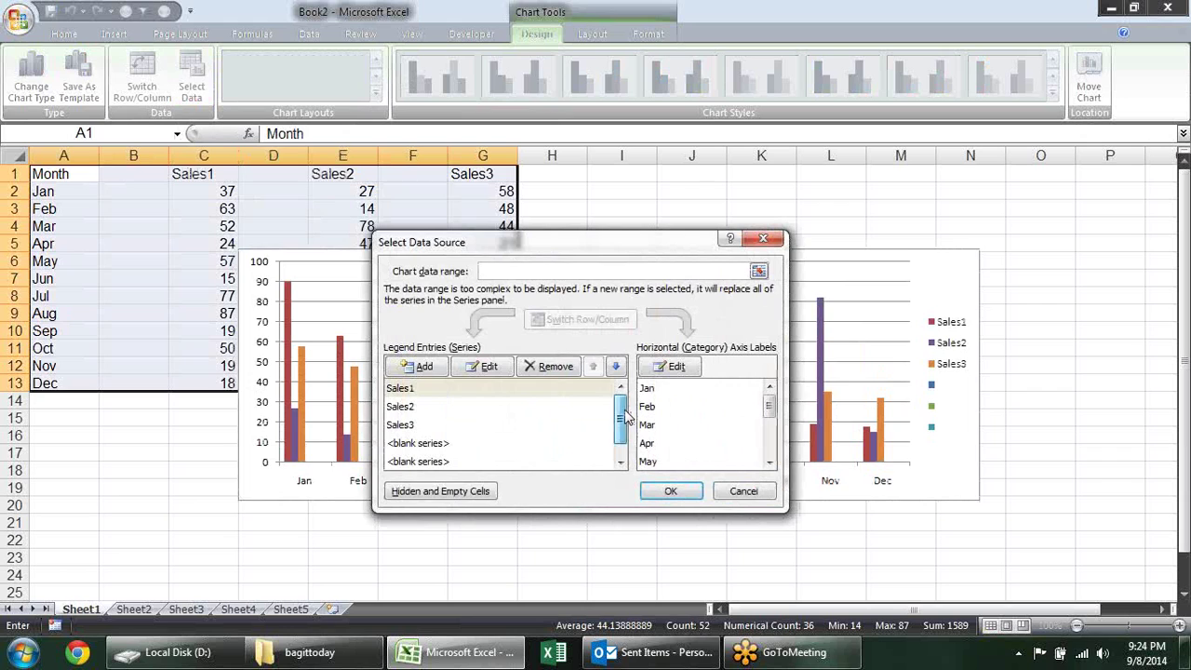
pyautogui.moveTo(619, 424); pyautogui.dragTo(622, 451)
pyautogui.click(472, 441)
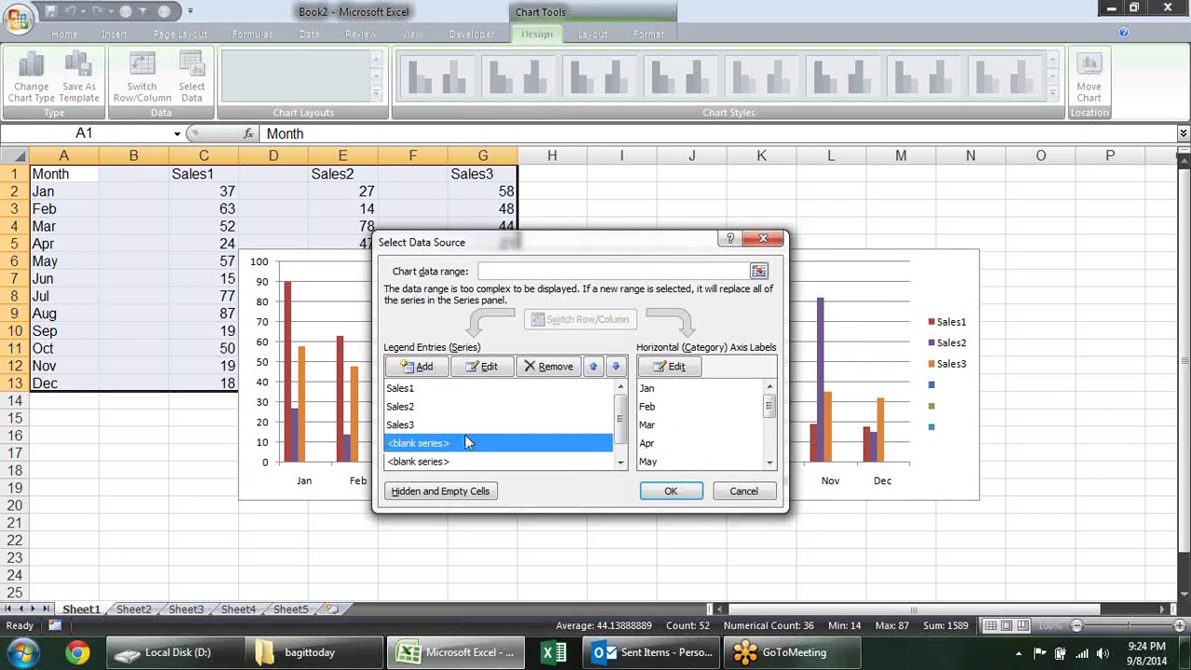
pyautogui.click(562, 373)
pyautogui.click(482, 441)
pyautogui.click(565, 375)
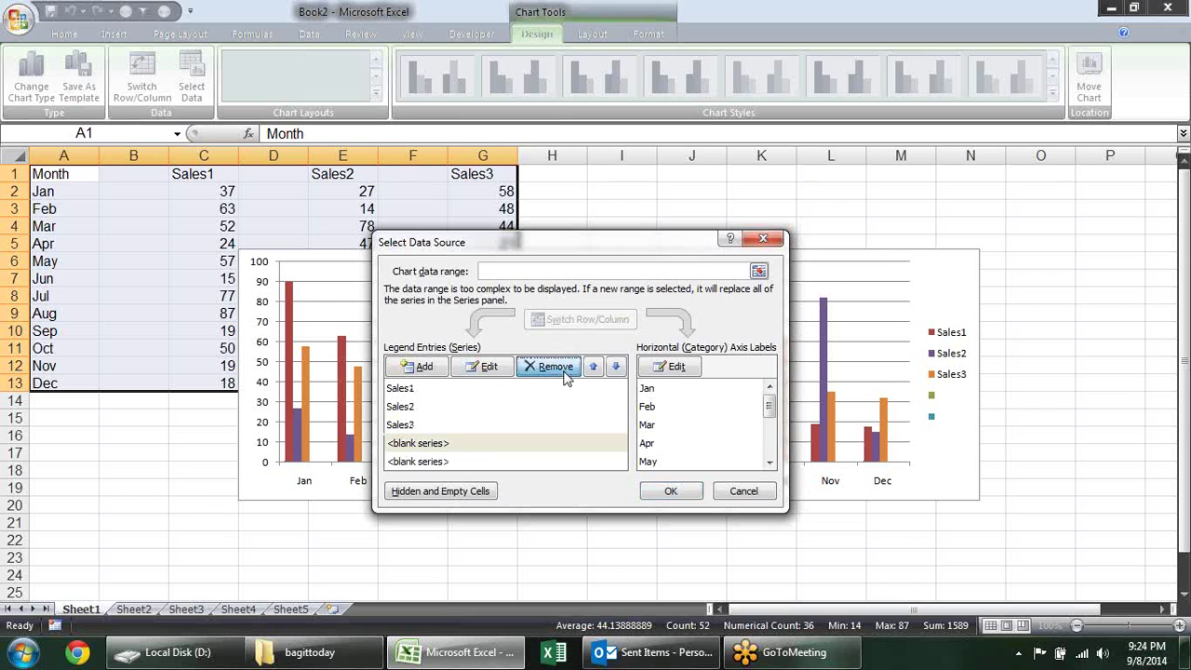
pyautogui.click(451, 446)
pyautogui.click(554, 368)
pyautogui.click(693, 491)
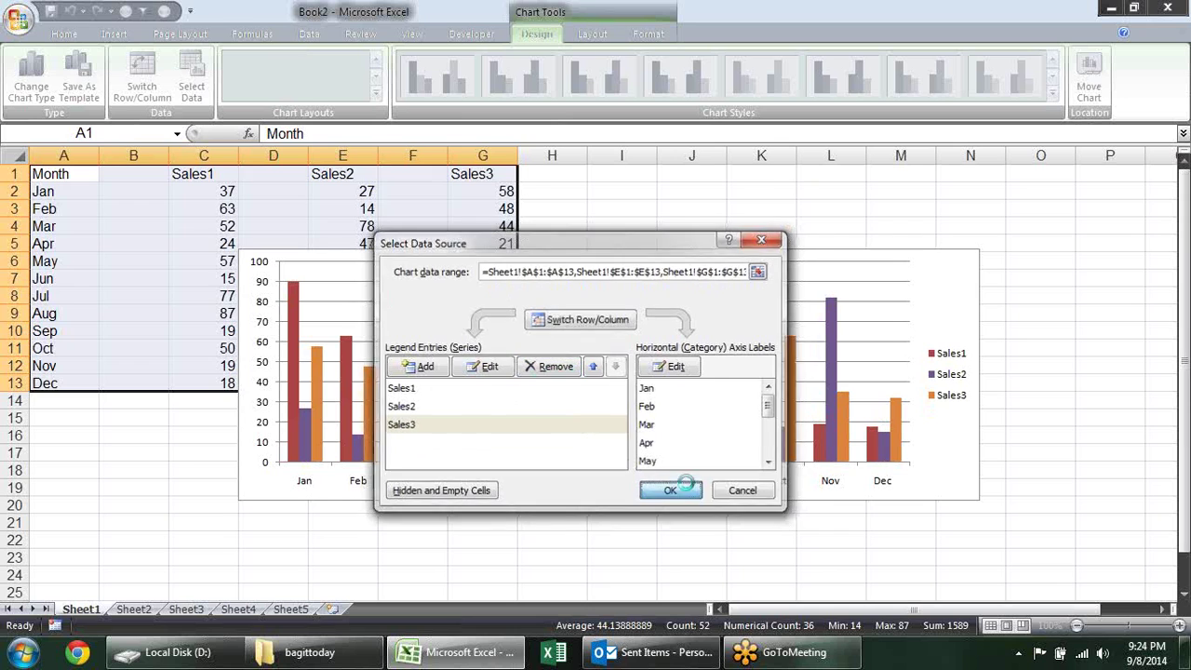
# - Reopen Select Data Source to verify, then close it unchanged and deselect the chart
pyautogui.rightClick(516, 289)
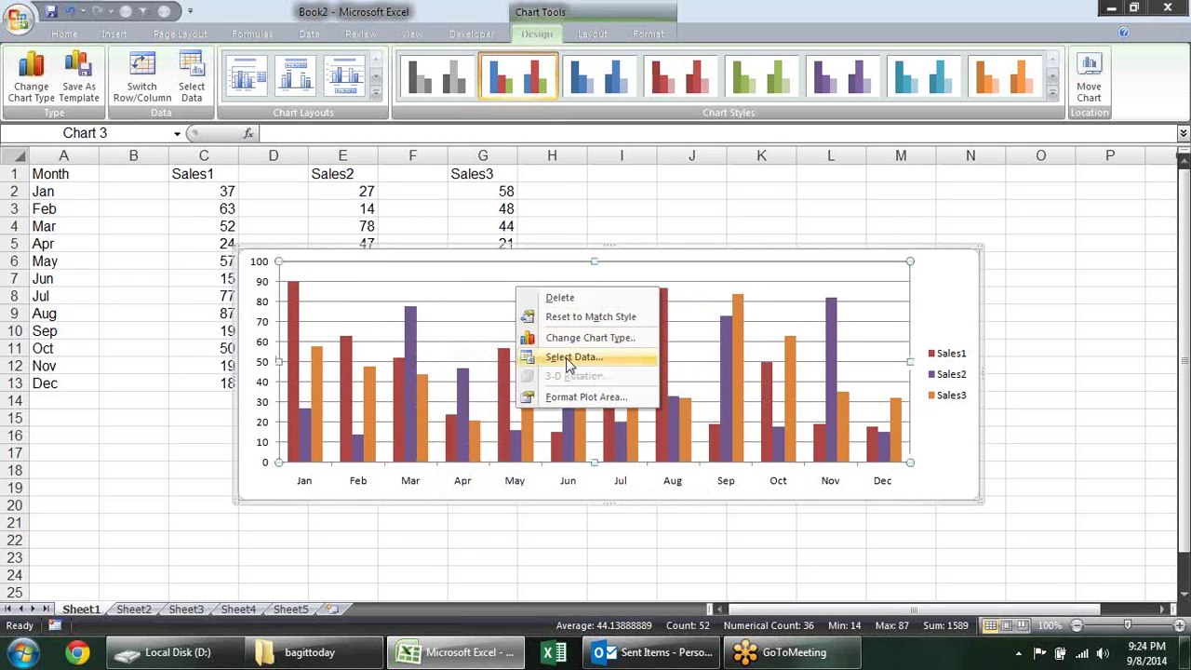
pyautogui.click(563, 357)
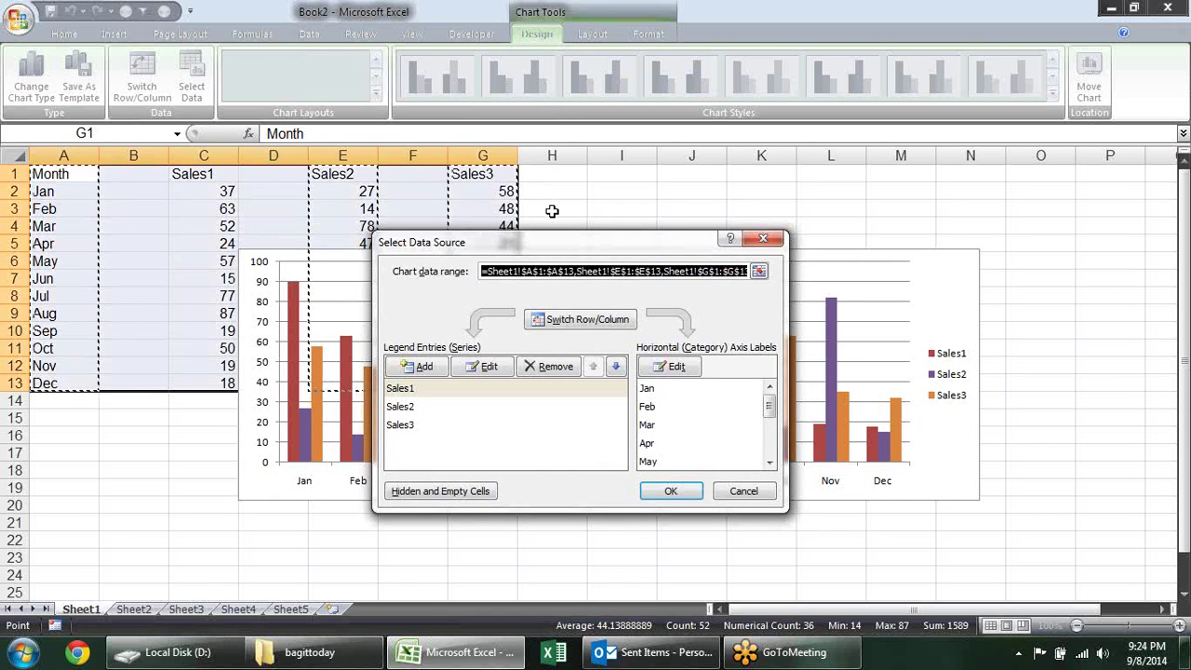
pyautogui.press('Return')
pyautogui.click(748, 537)
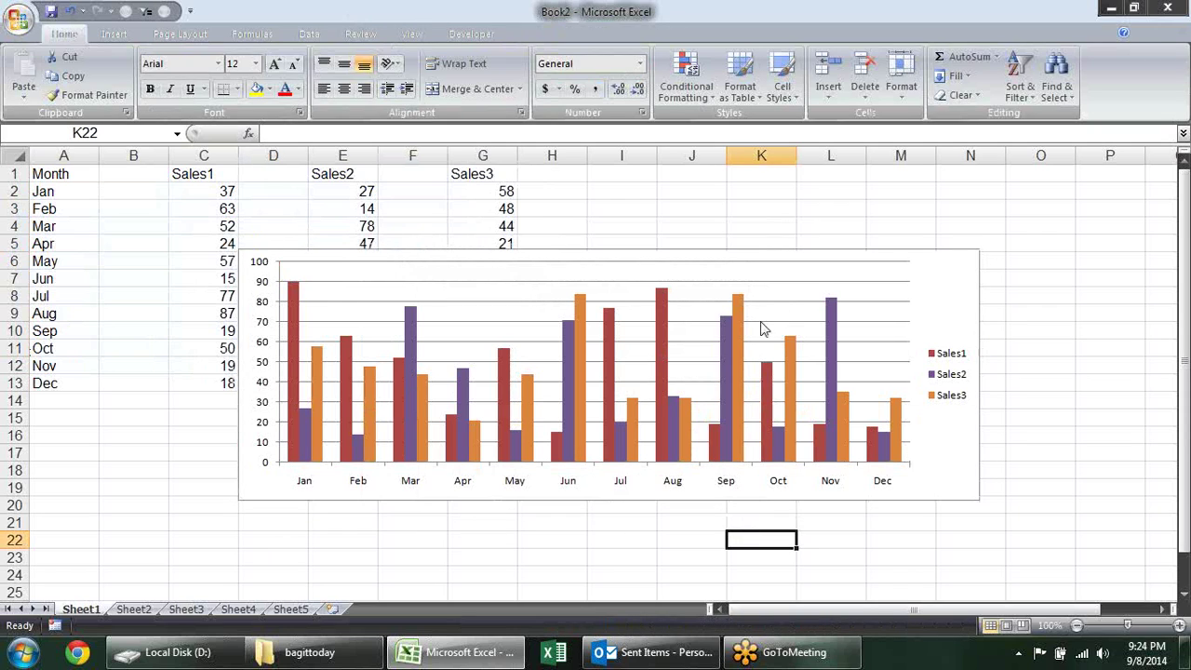
# - Check the Sales1, Sales3 and Sales2 series formulas, then select the whole chart
pyautogui.click(697, 281)
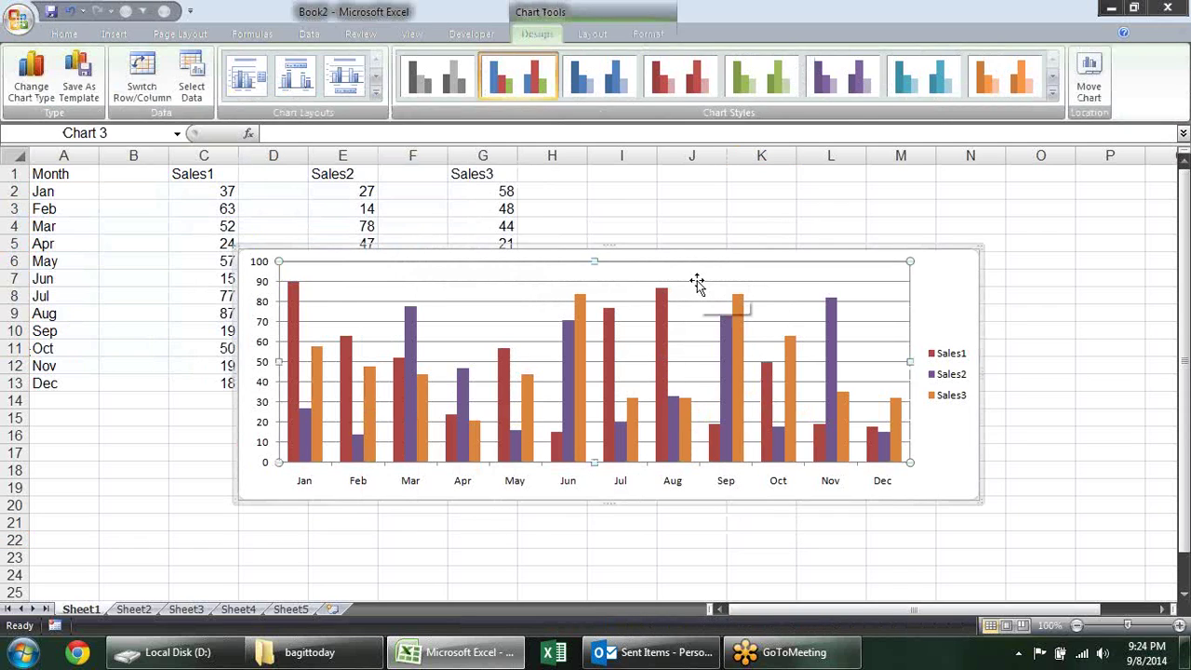
pyautogui.click(664, 303)
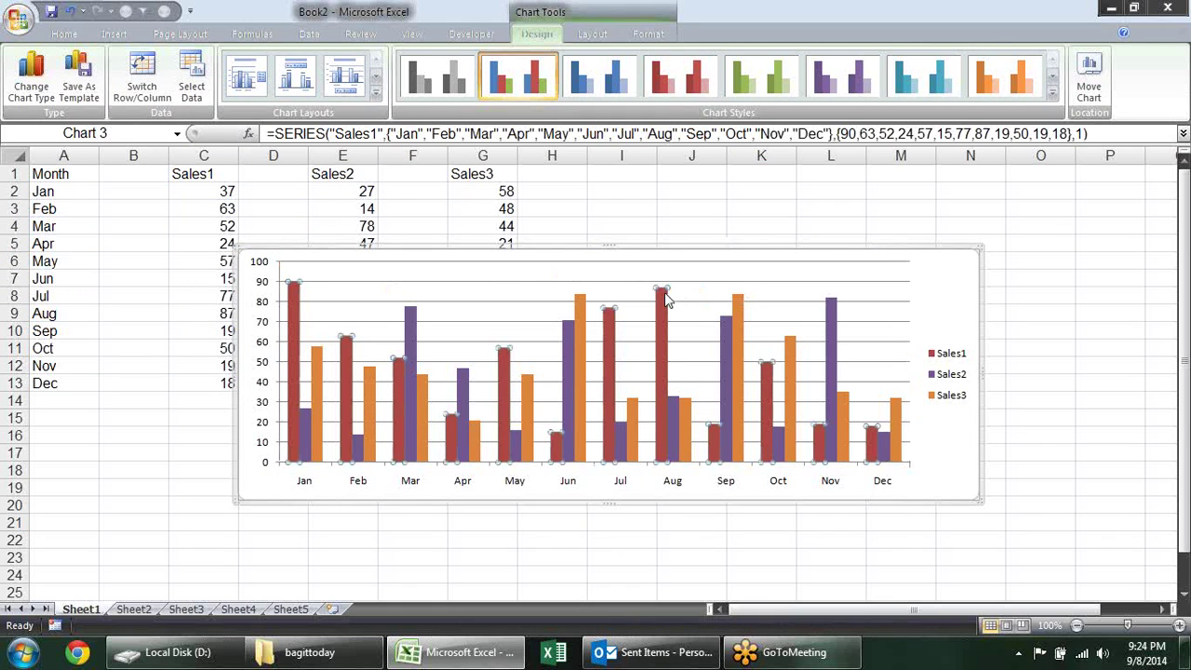
pyautogui.click(581, 322)
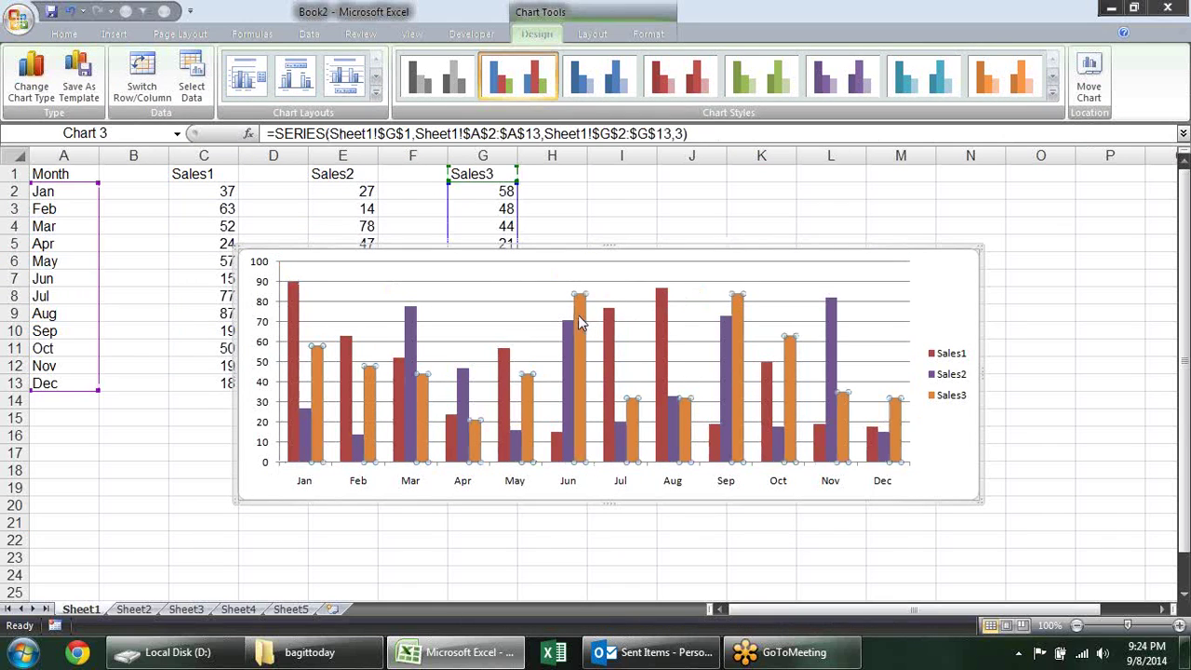
pyautogui.click(571, 328)
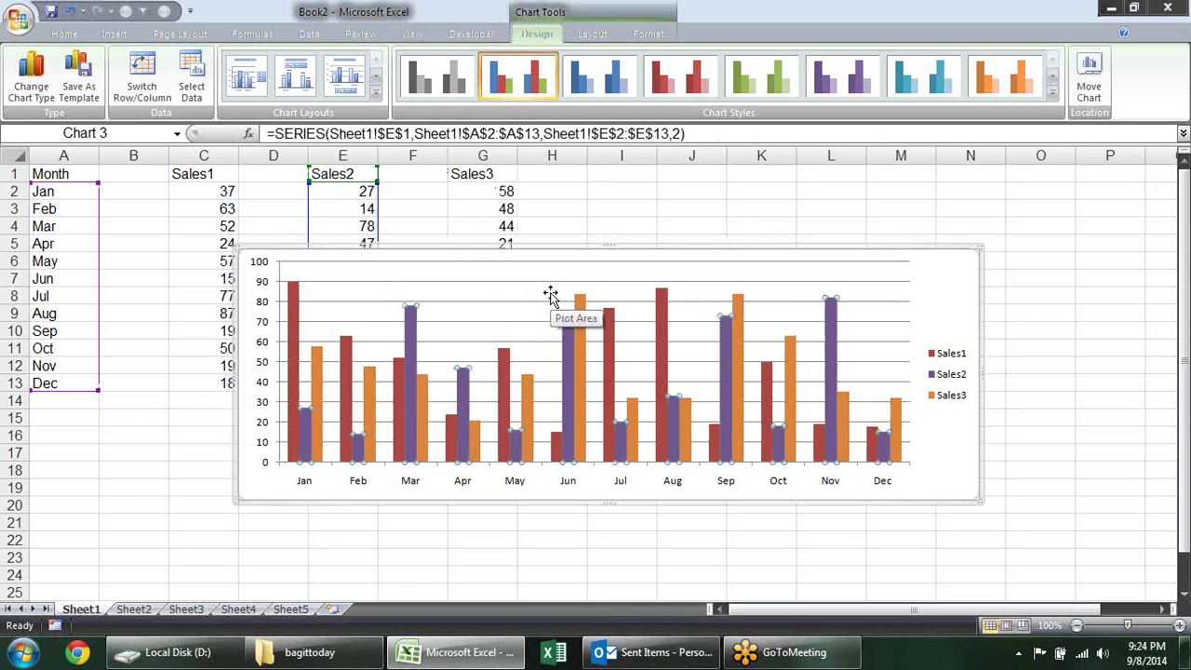
pyautogui.click(559, 244)
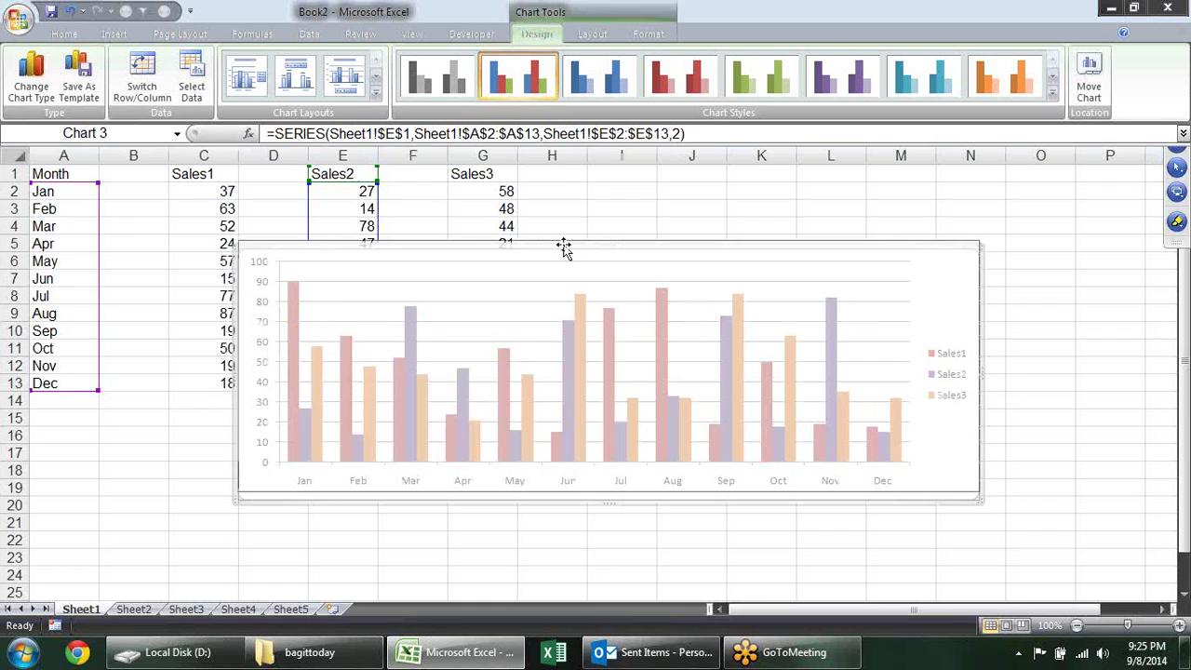
pyautogui.moveTo(560, 244); pyautogui.dragTo(564, 247)
# - Delete the old chart and select the empty cell E17
pyautogui.press('Delete')
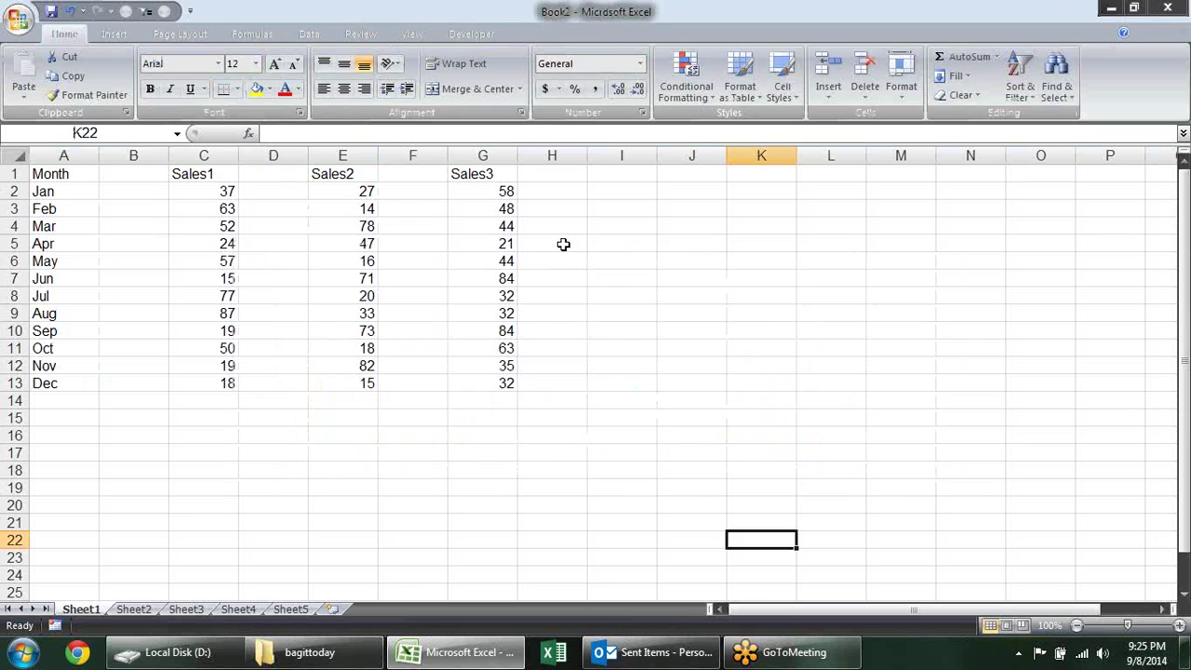
pyautogui.click(546, 432)
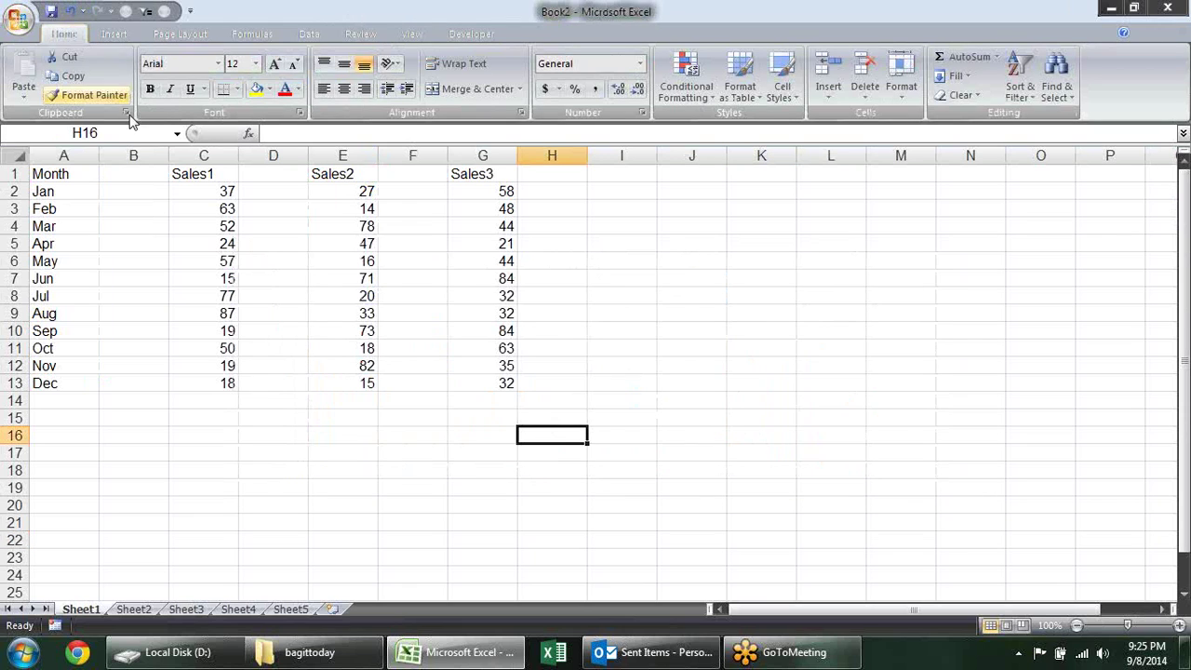
pyautogui.rightClick(134, 155)
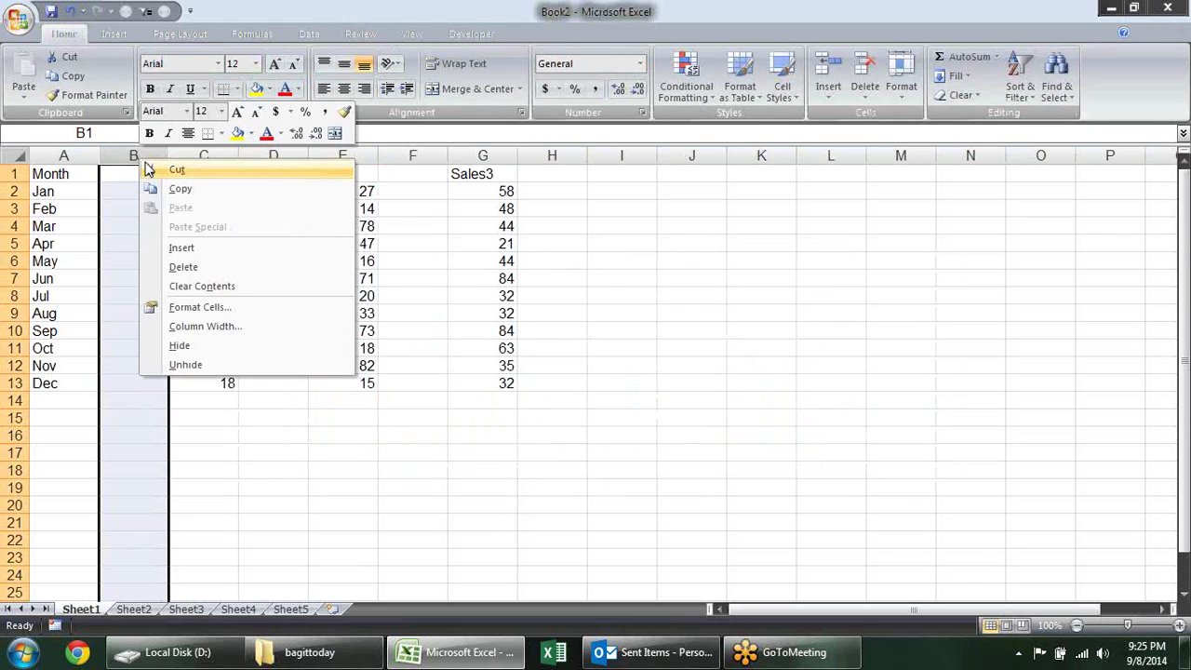
pyautogui.press('Escape')
pyautogui.click(332, 450)
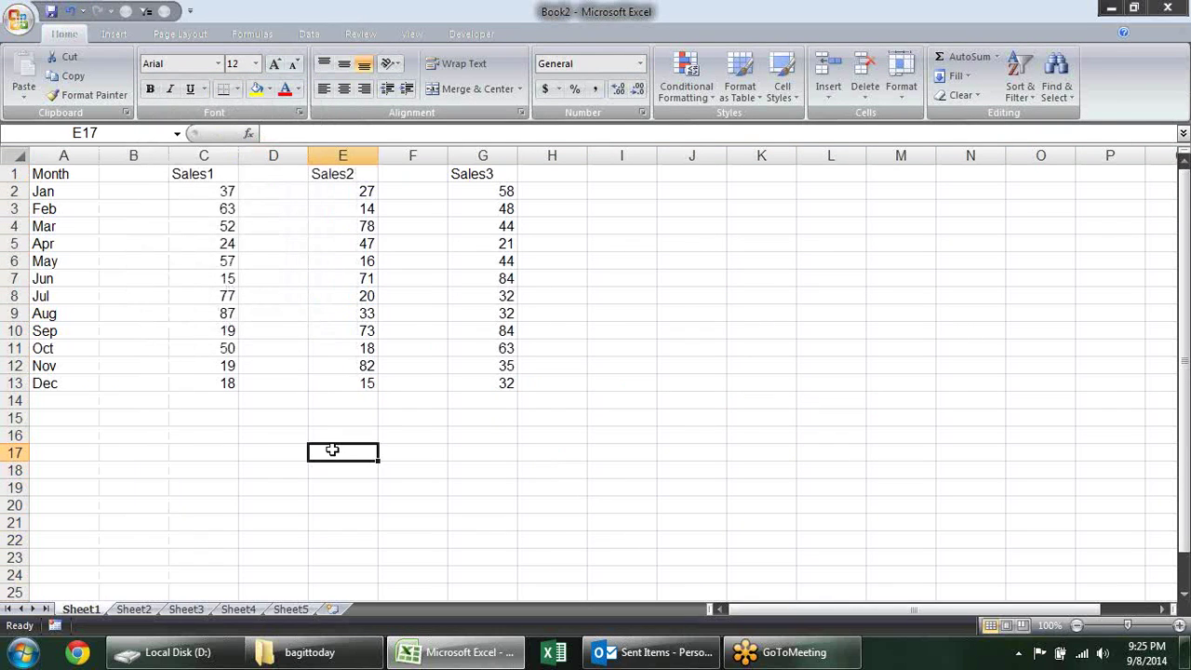
# - Insert a 2-D Clustered Column chart and nudge it slightly right
pyautogui.click(114, 35)
pyautogui.click(298, 100)
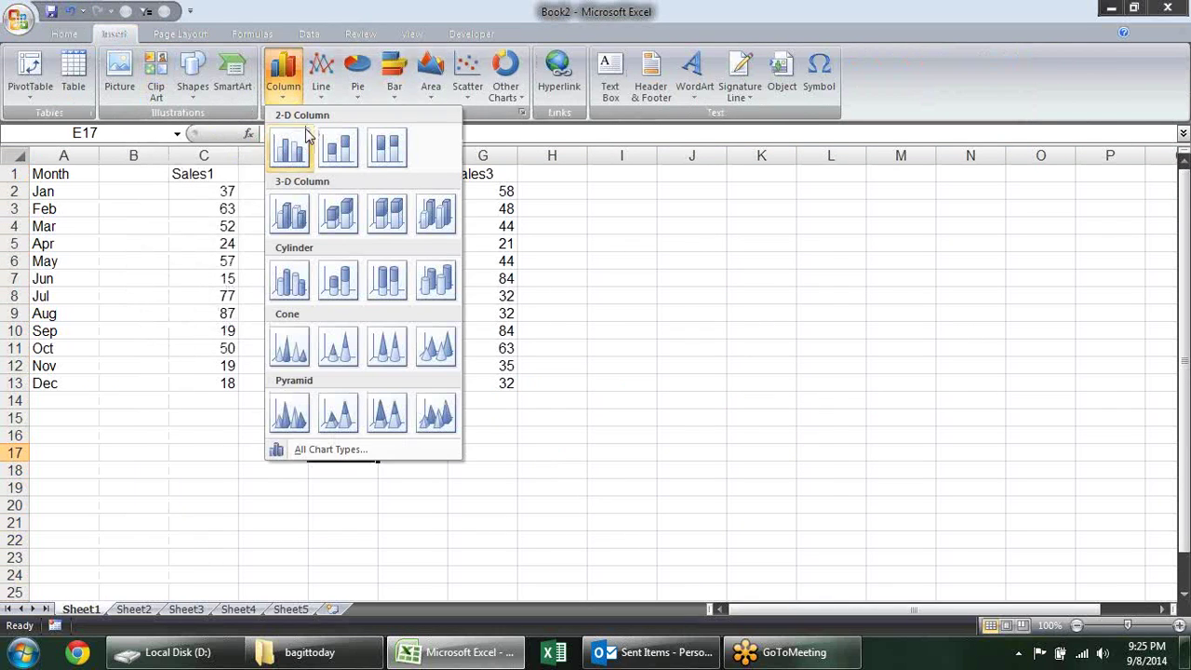
pyautogui.click(288, 151)
pyautogui.moveTo(729, 275); pyautogui.dragTo(745, 279)
pyautogui.rightClick(664, 321)
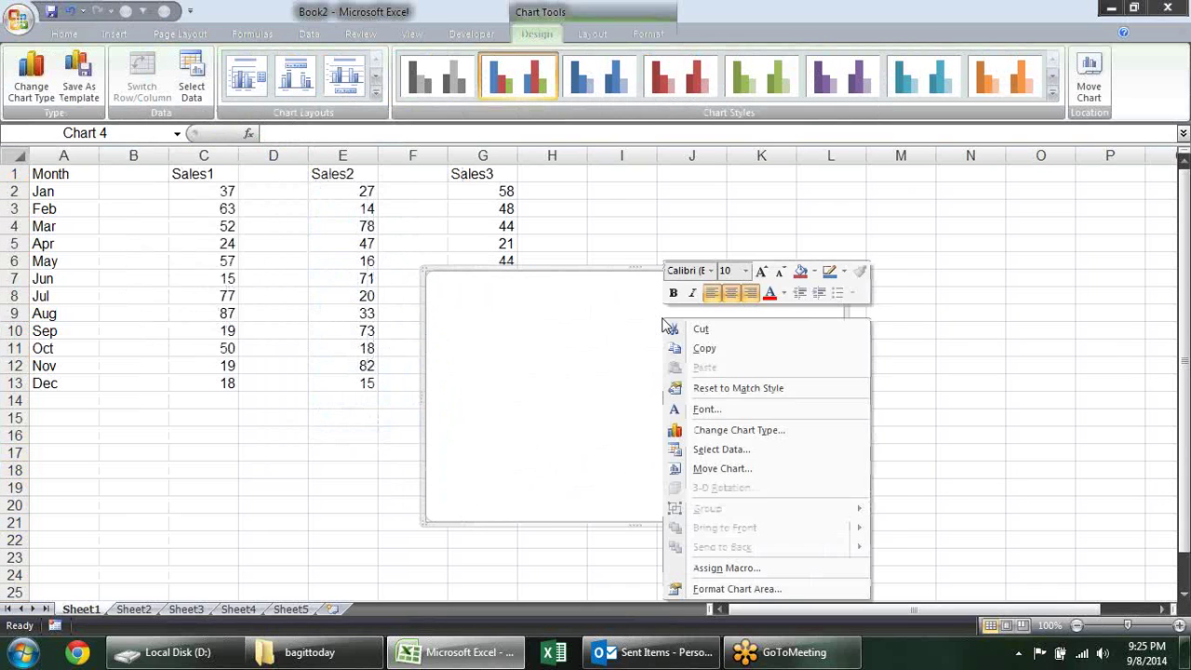
# - In Select Data, add a Sales1 series named from C1 with values C2:C13
pyautogui.click(717, 451)
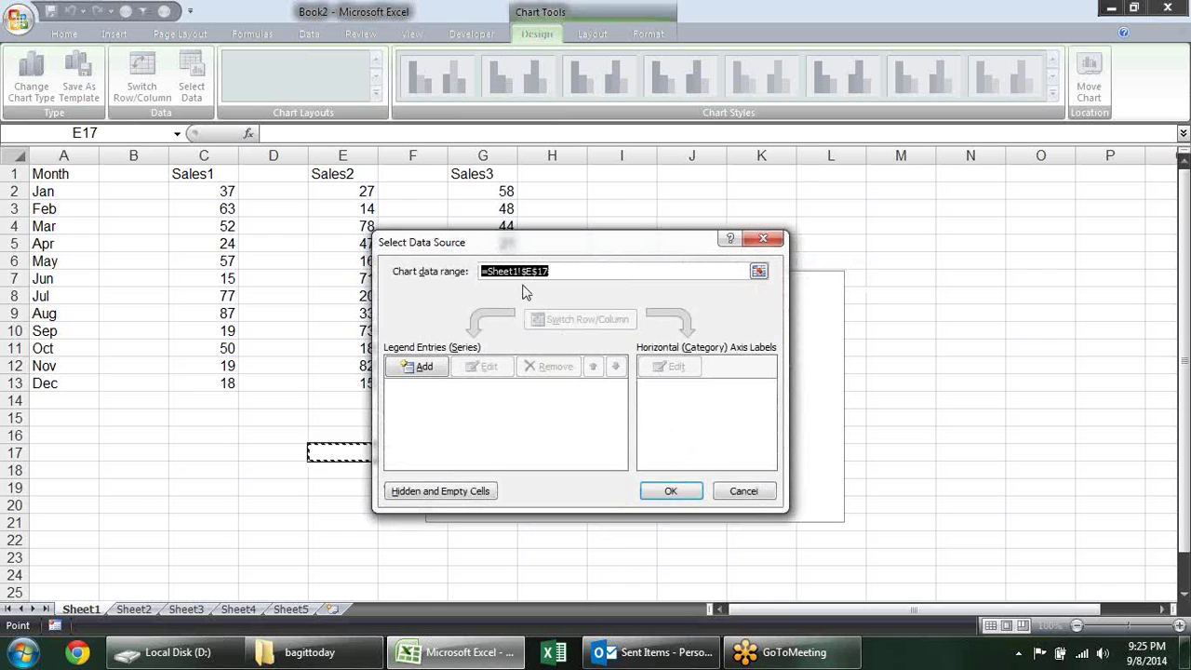
pyautogui.moveTo(517, 251); pyautogui.dragTo(637, 276)
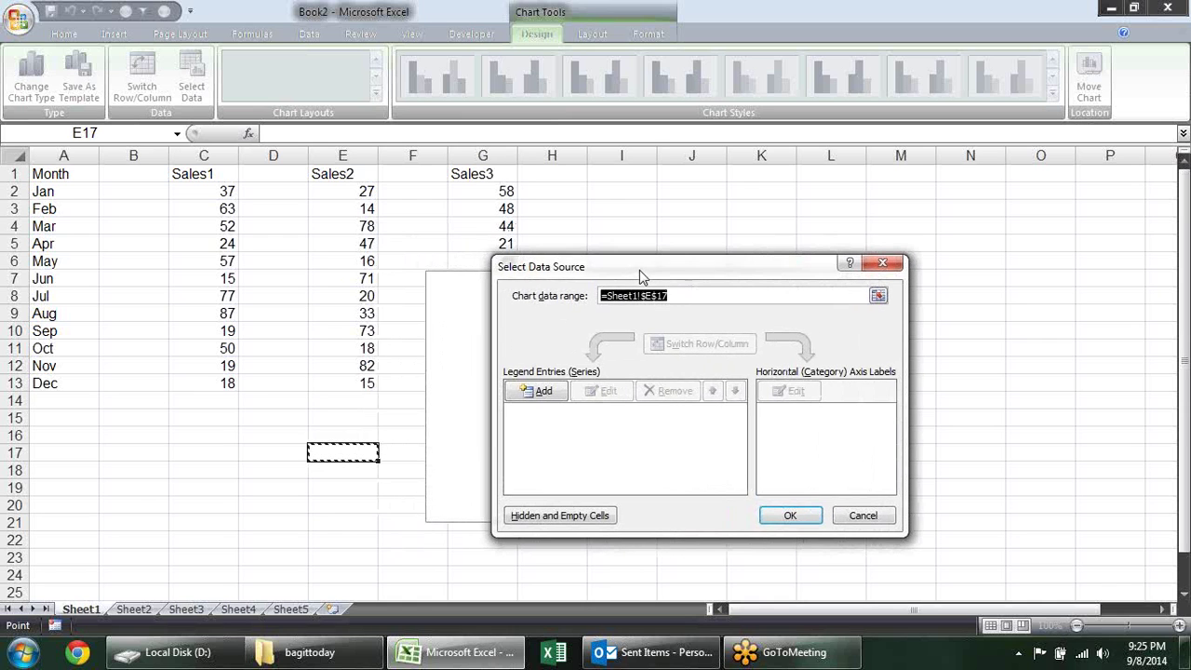
pyautogui.click(543, 392)
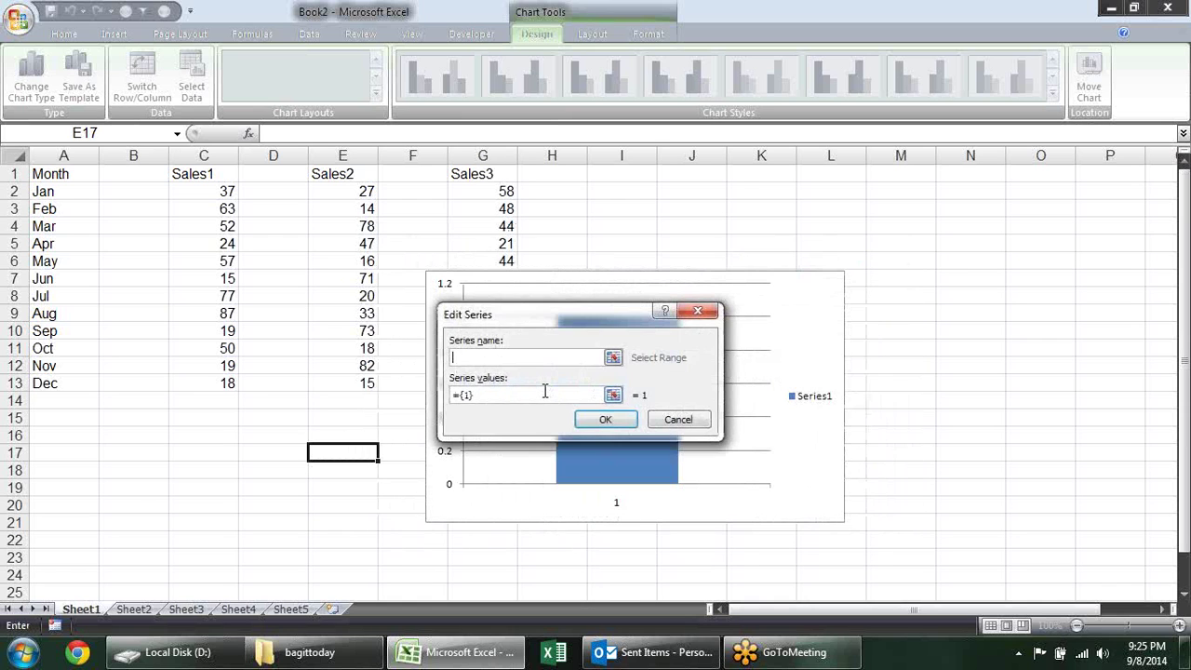
pyautogui.click(224, 176)
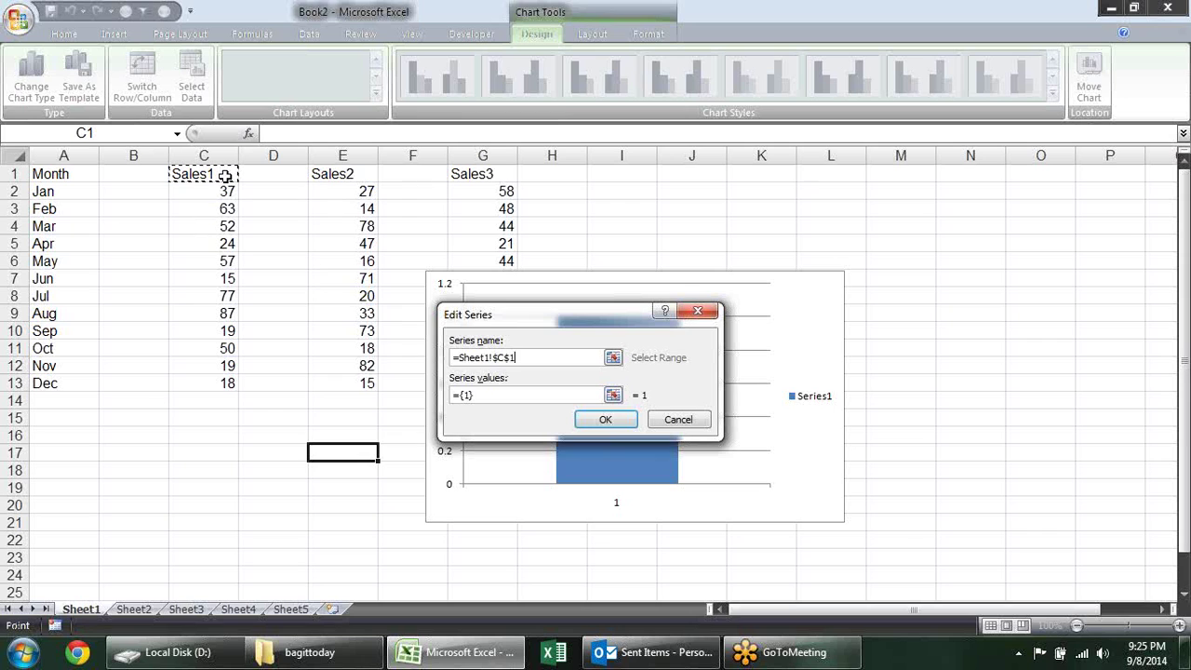
pyautogui.click(612, 395)
pyautogui.moveTo(225, 186); pyautogui.dragTo(224, 378)
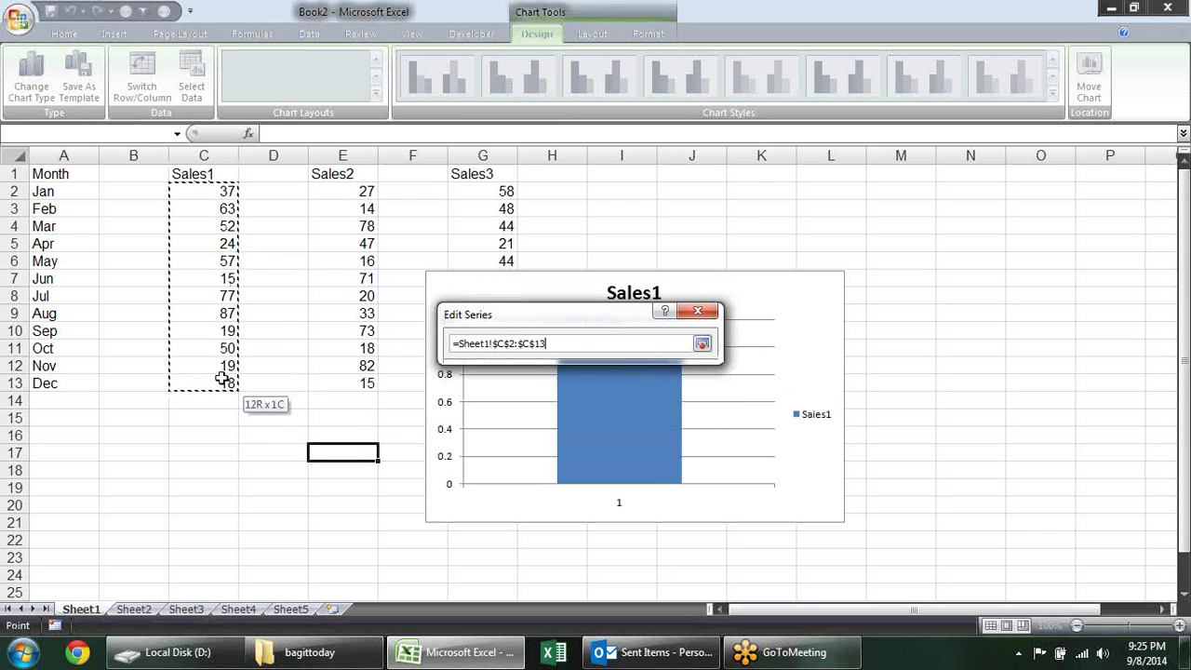
pyautogui.press('Return')
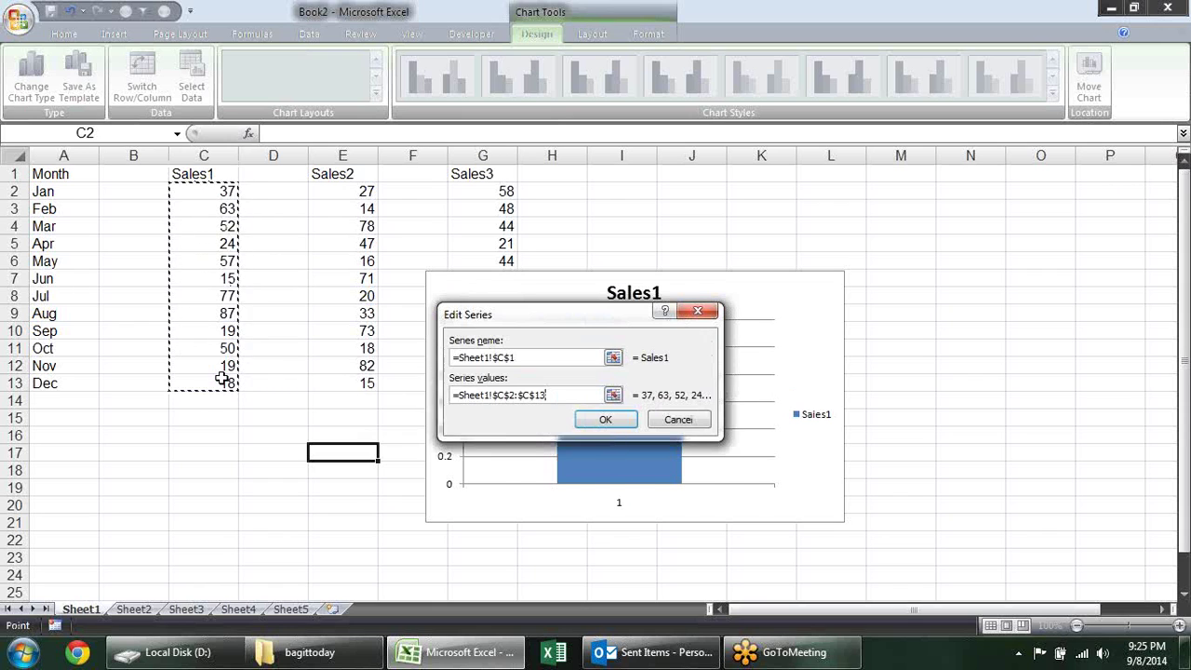
pyautogui.click(603, 423)
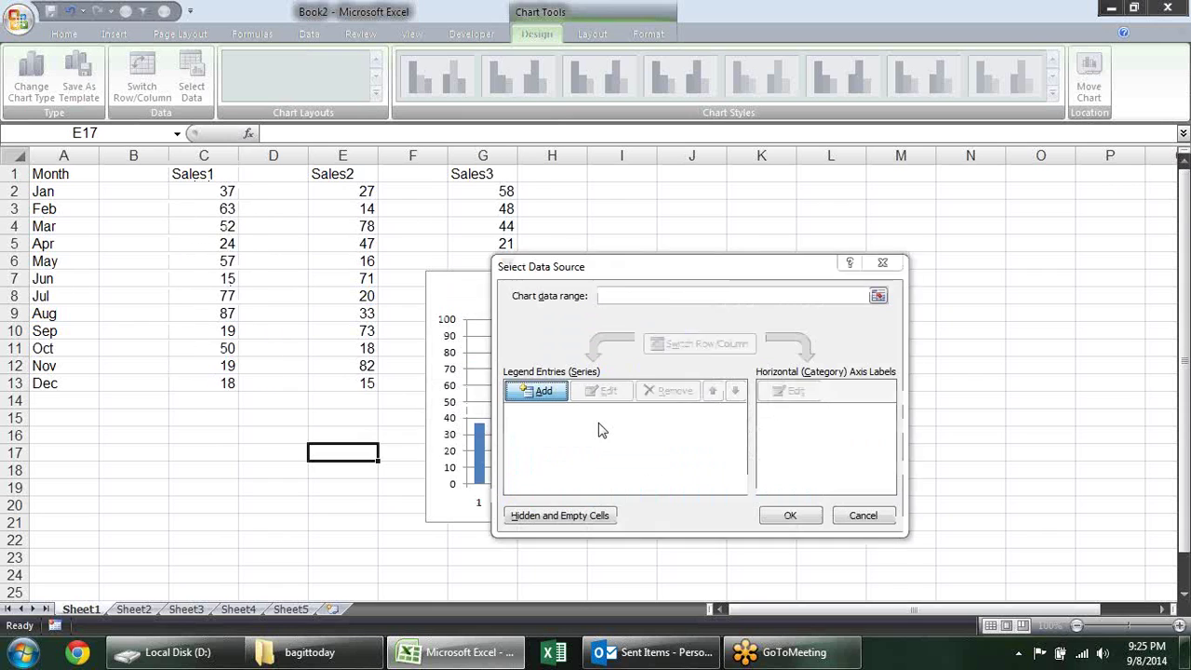
# - Add a Sales2 series named from E1 with values E2:E13
pyautogui.click(540, 395)
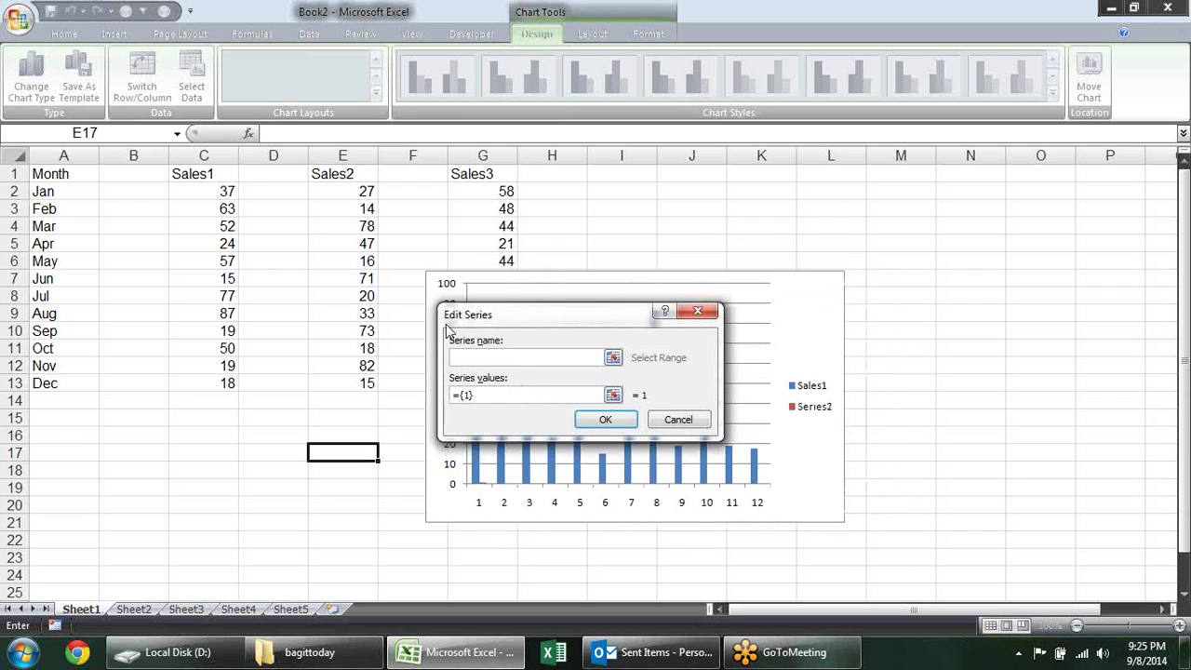
pyautogui.click(327, 170)
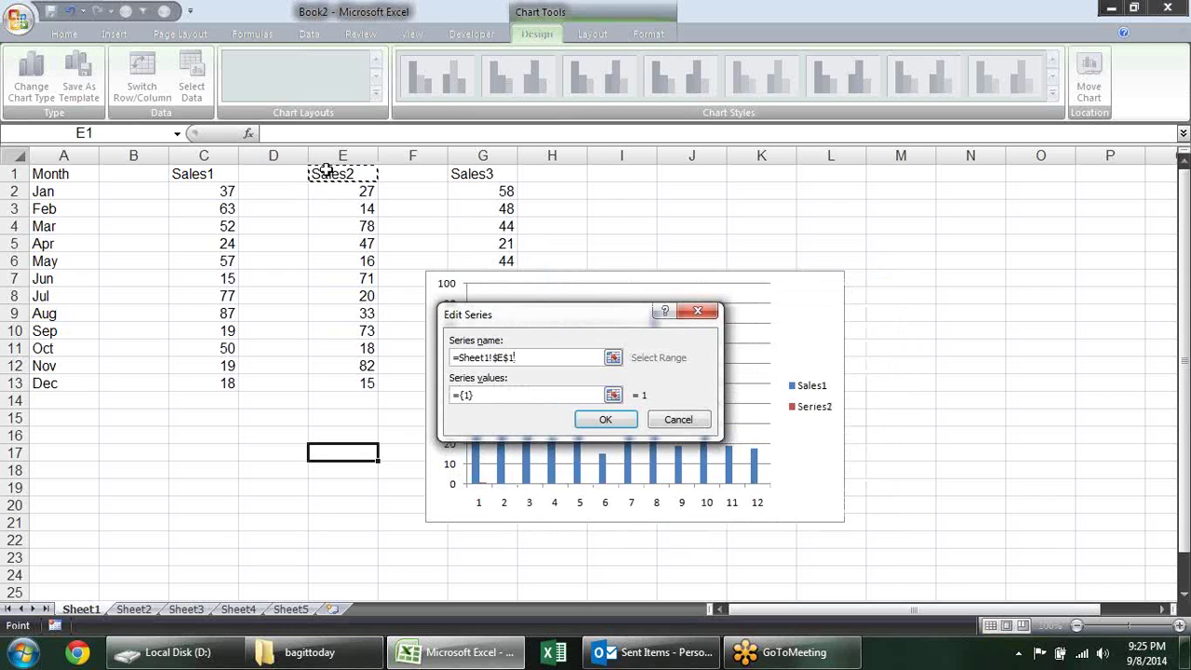
pyautogui.click(502, 394)
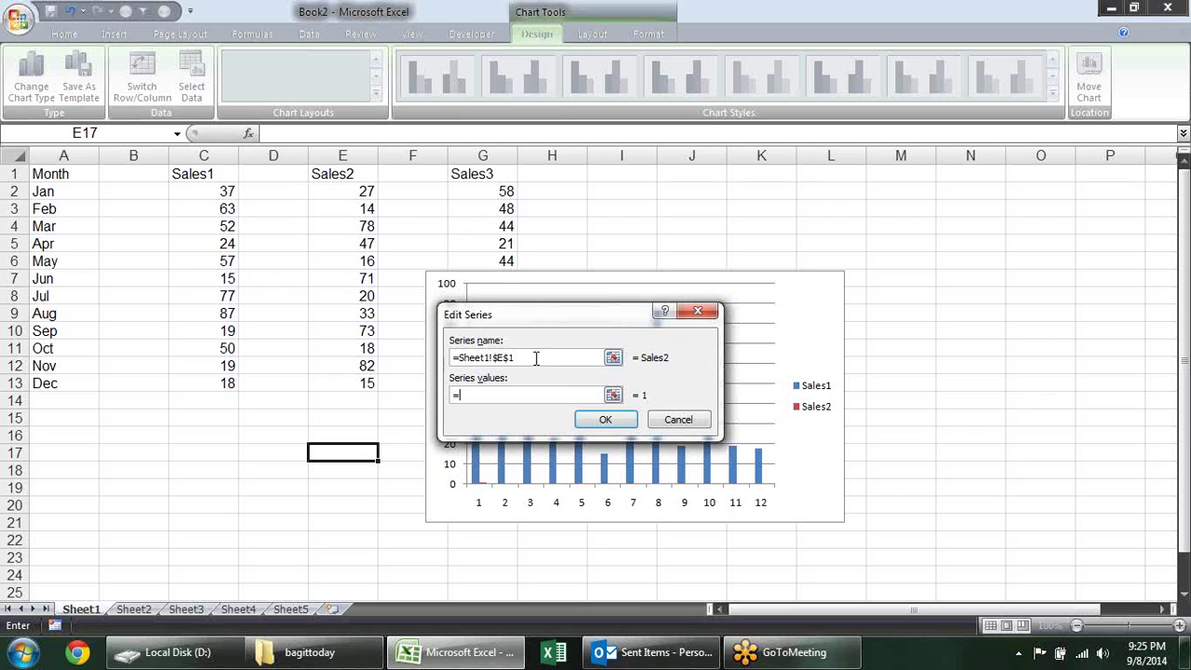
pyautogui.click(613, 396)
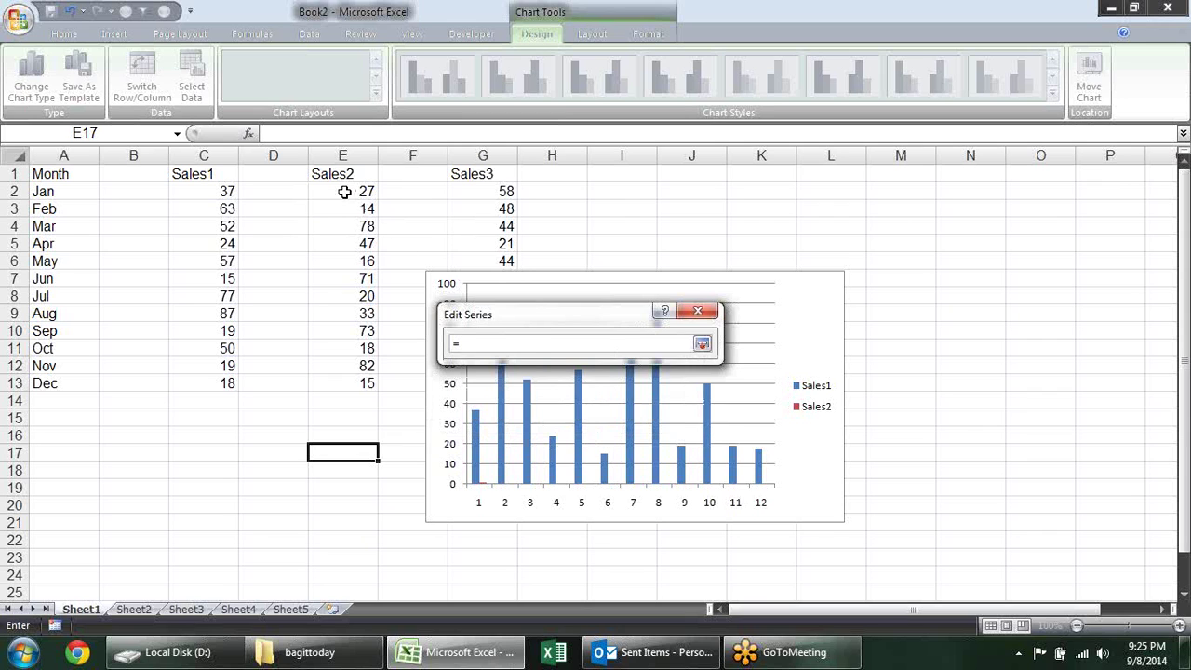
pyautogui.moveTo(342, 190); pyautogui.dragTo(340, 379)
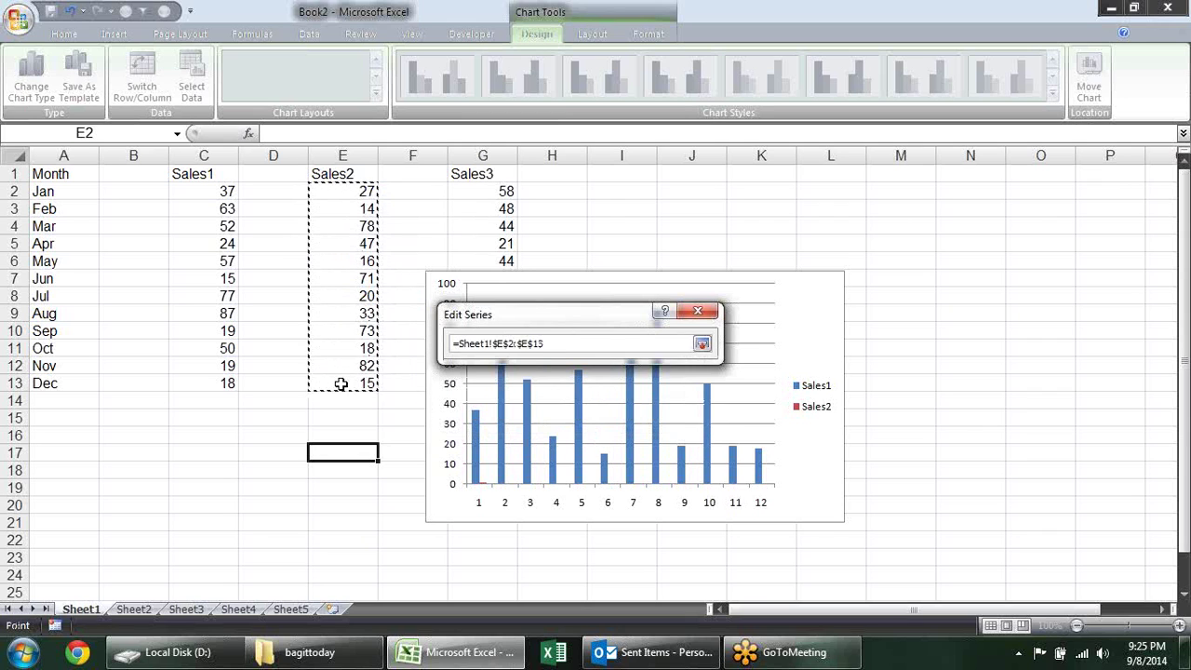
pyautogui.press('Return')
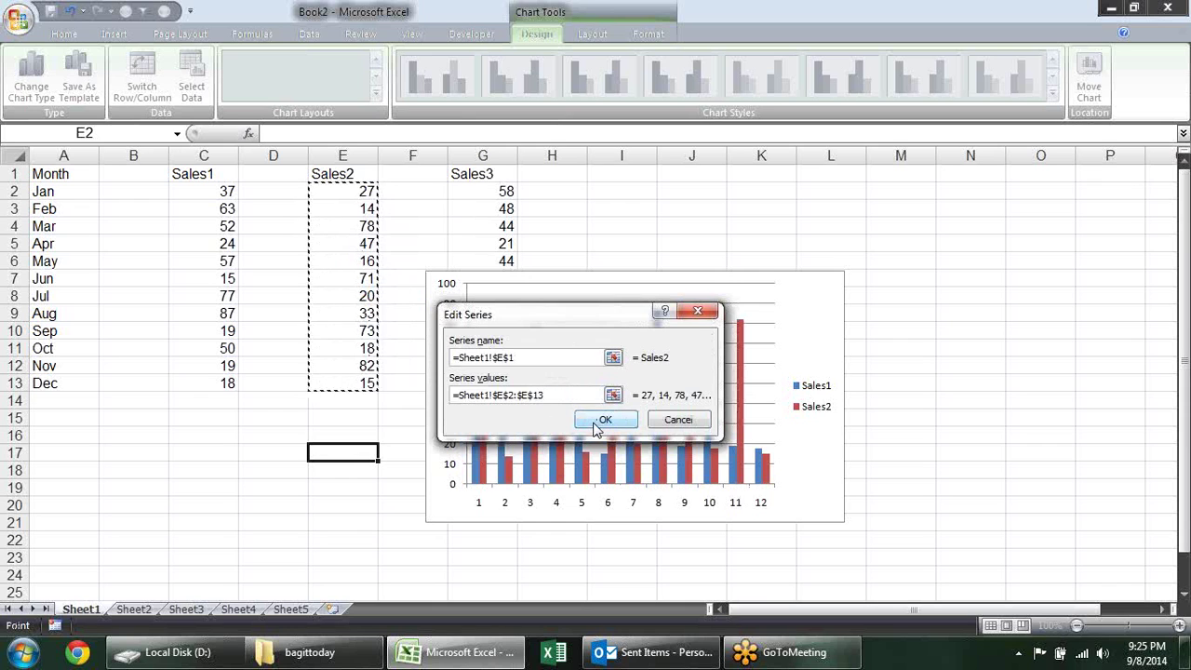
pyautogui.click(599, 423)
# - Add a Sales3 series named from G1 with values G2:G13
pyautogui.click(548, 391)
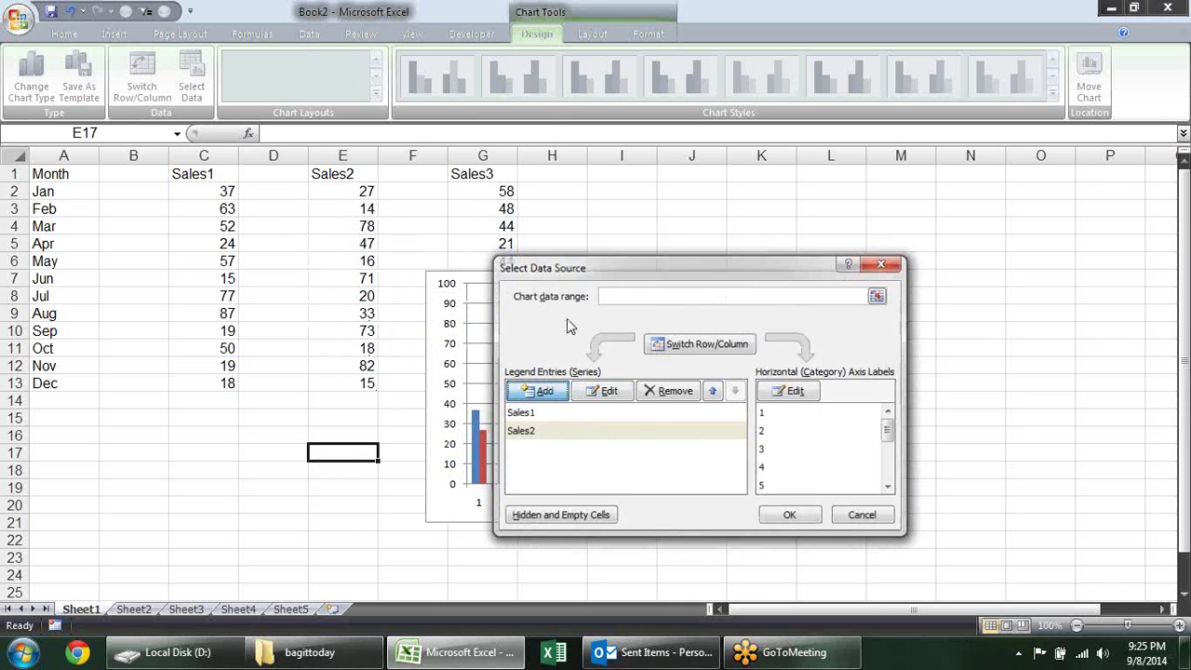
pyautogui.click(459, 173)
pyautogui.click(613, 396)
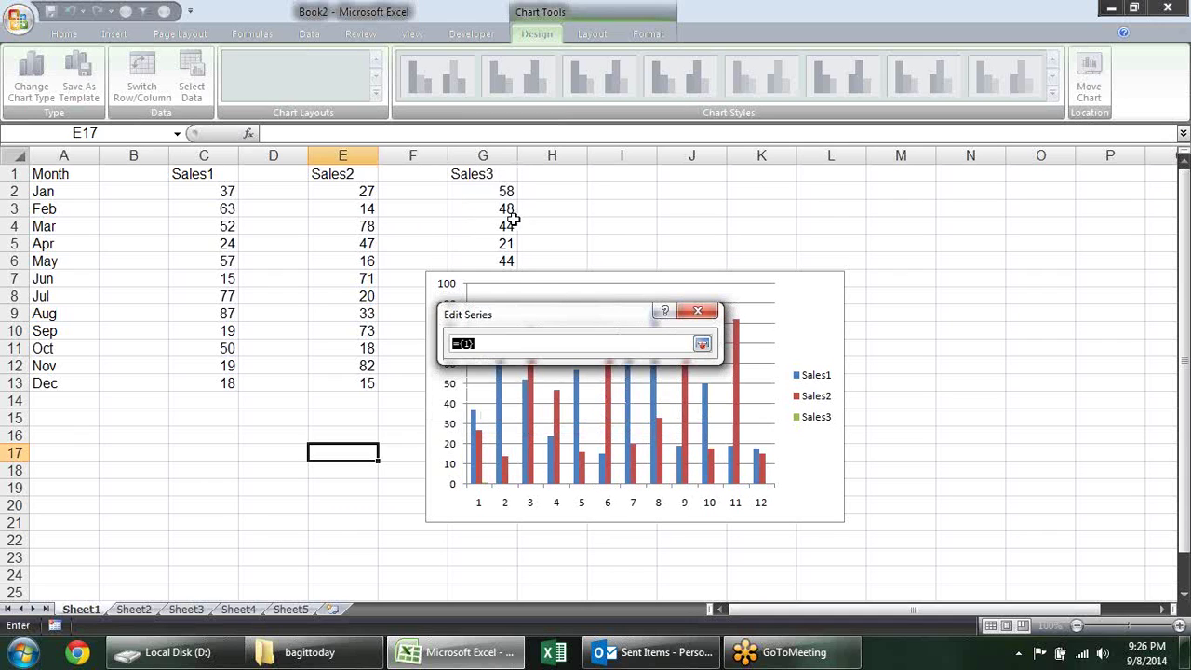
pyautogui.moveTo(498, 188); pyautogui.dragTo(473, 382)
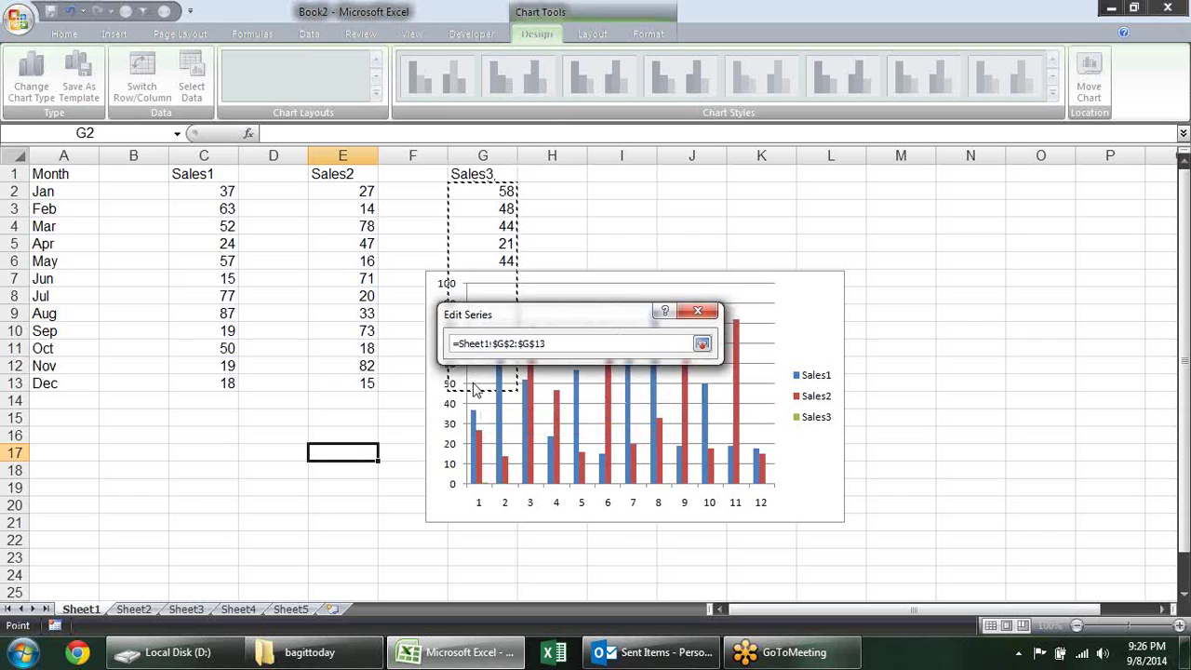
pyautogui.press('Return')
pyautogui.click(623, 419)
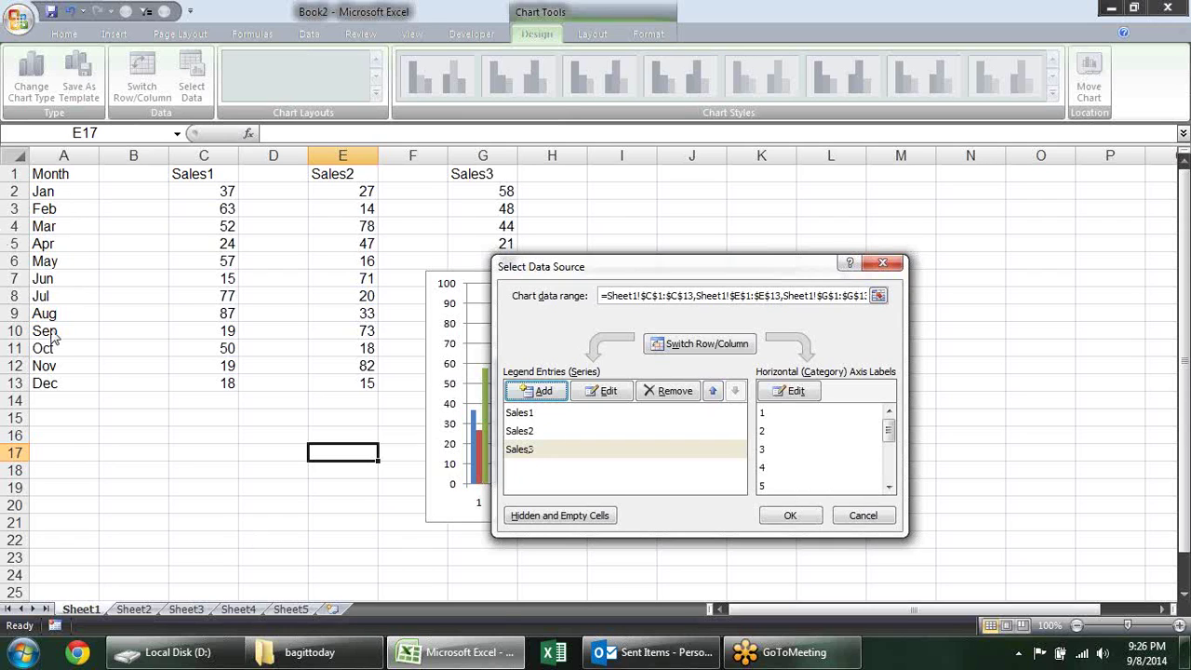
pyautogui.moveTo(567, 268)
pyautogui.mouseDown()
pyautogui.moveTo(681, 190)
pyautogui.moveTo(559, 148)
pyautogui.mouseUp()
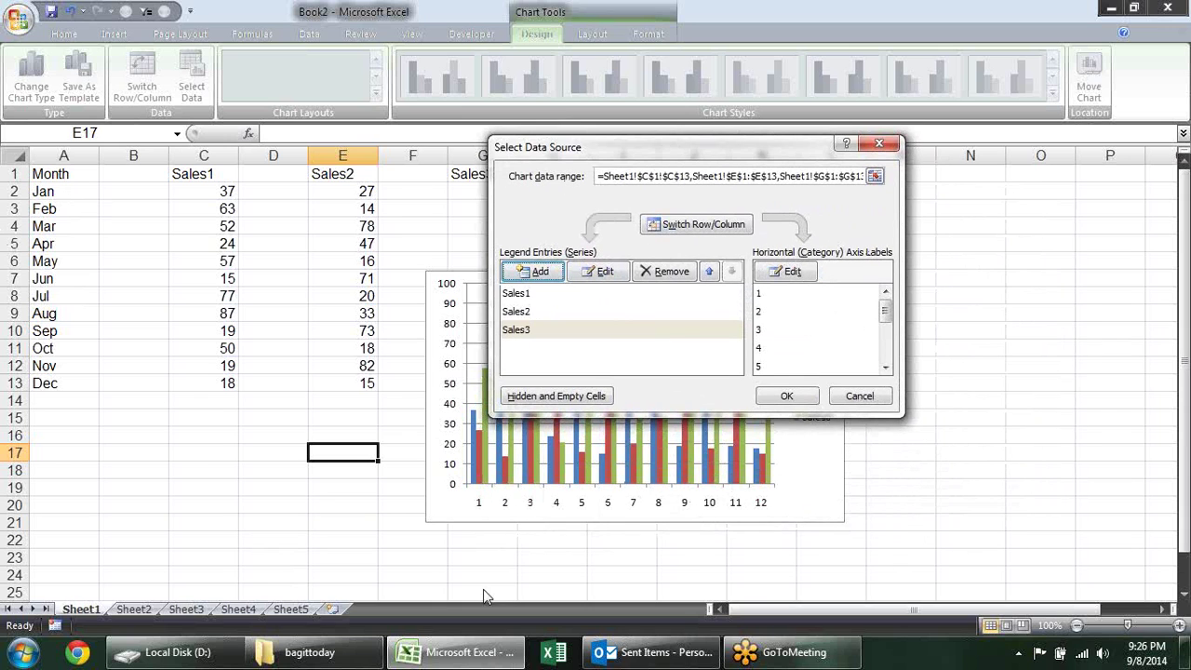
# - Use the Jan–Dec months in A2:A13 as category labels and close Select Data Source
pyautogui.click(775, 271)
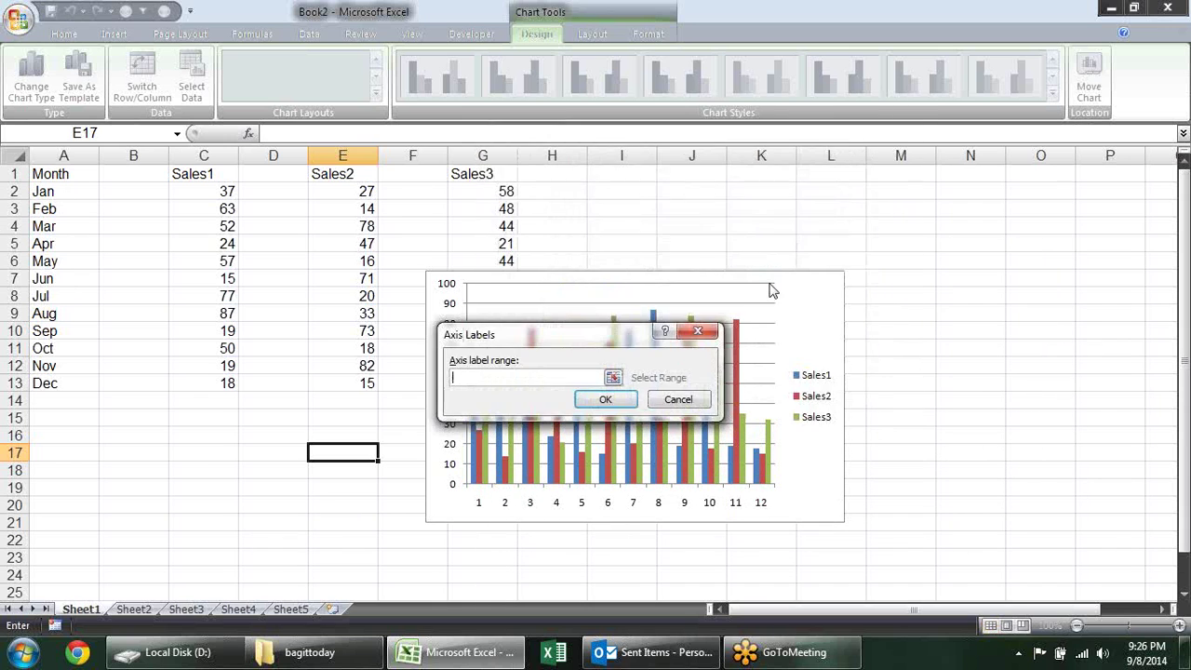
pyautogui.click(614, 379)
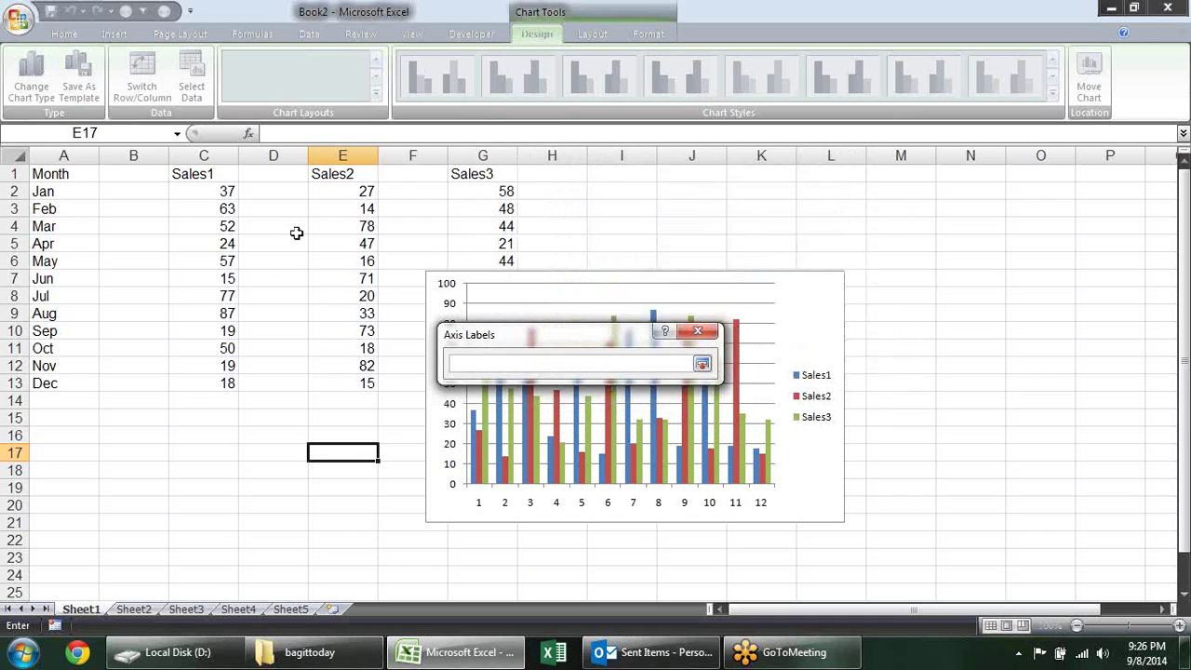
pyautogui.moveTo(52, 191); pyautogui.dragTo(35, 383)
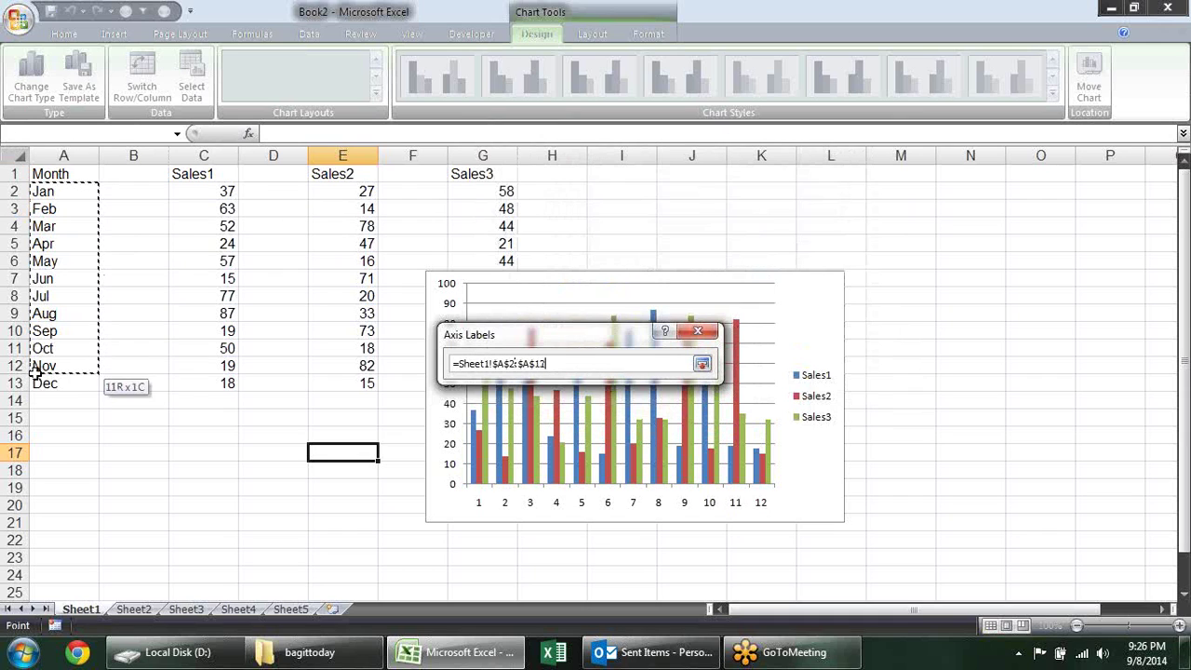
pyautogui.press('Return')
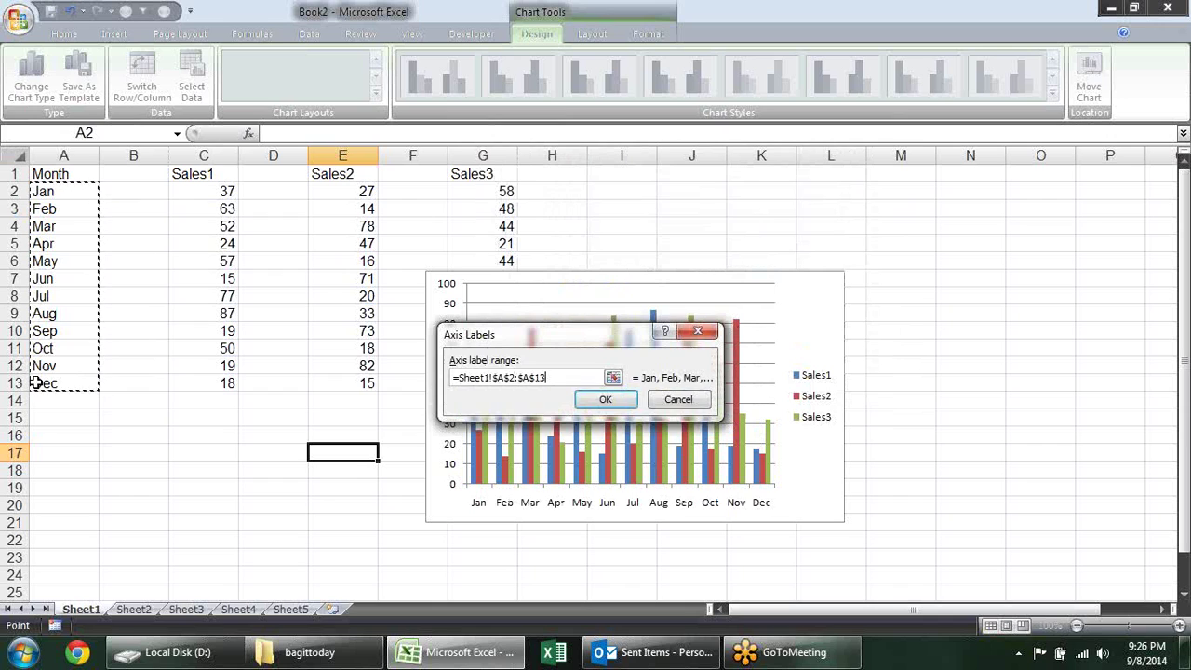
pyautogui.click(605, 399)
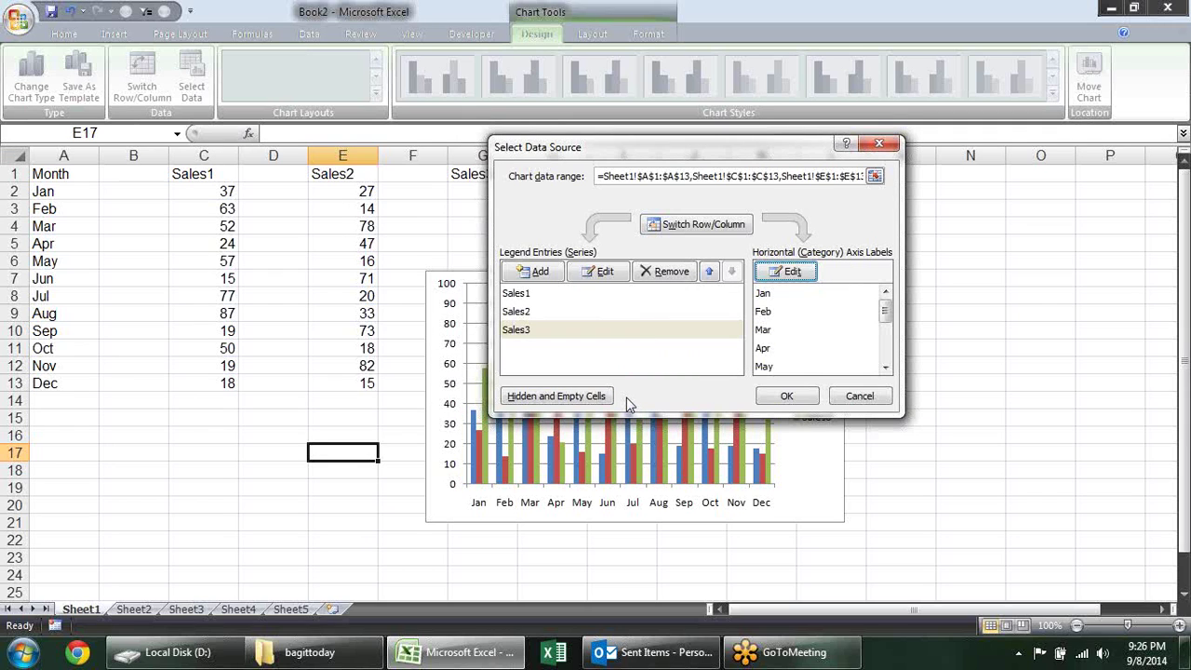
pyautogui.click(787, 397)
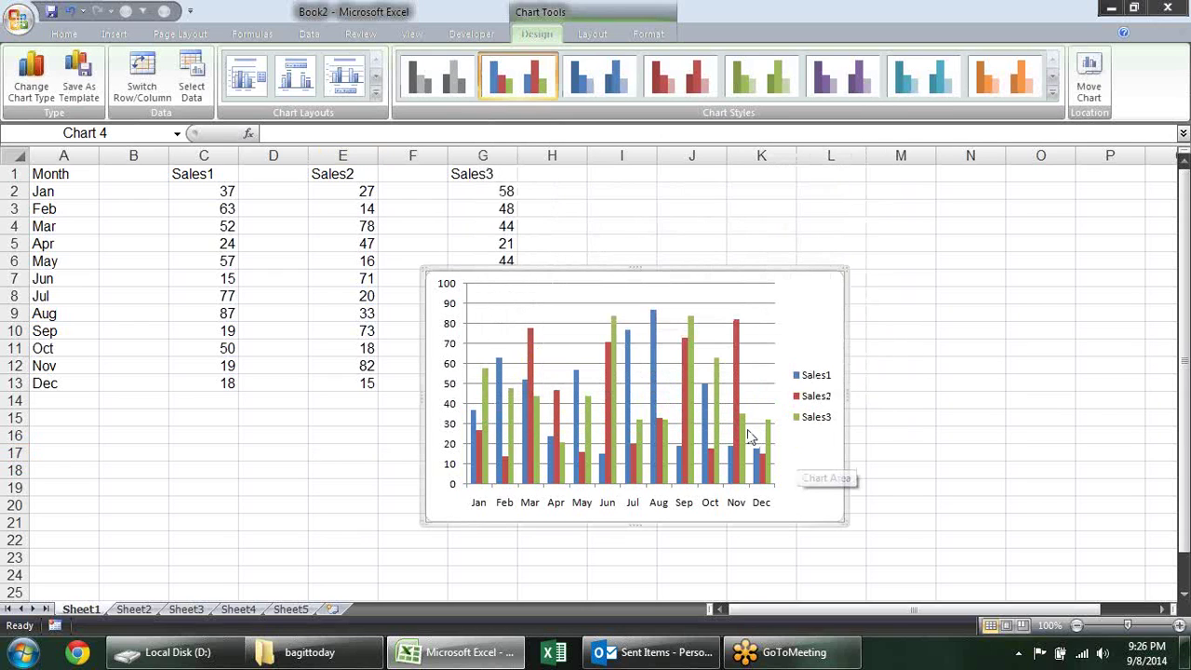
pyautogui.moveTo(750, 435)
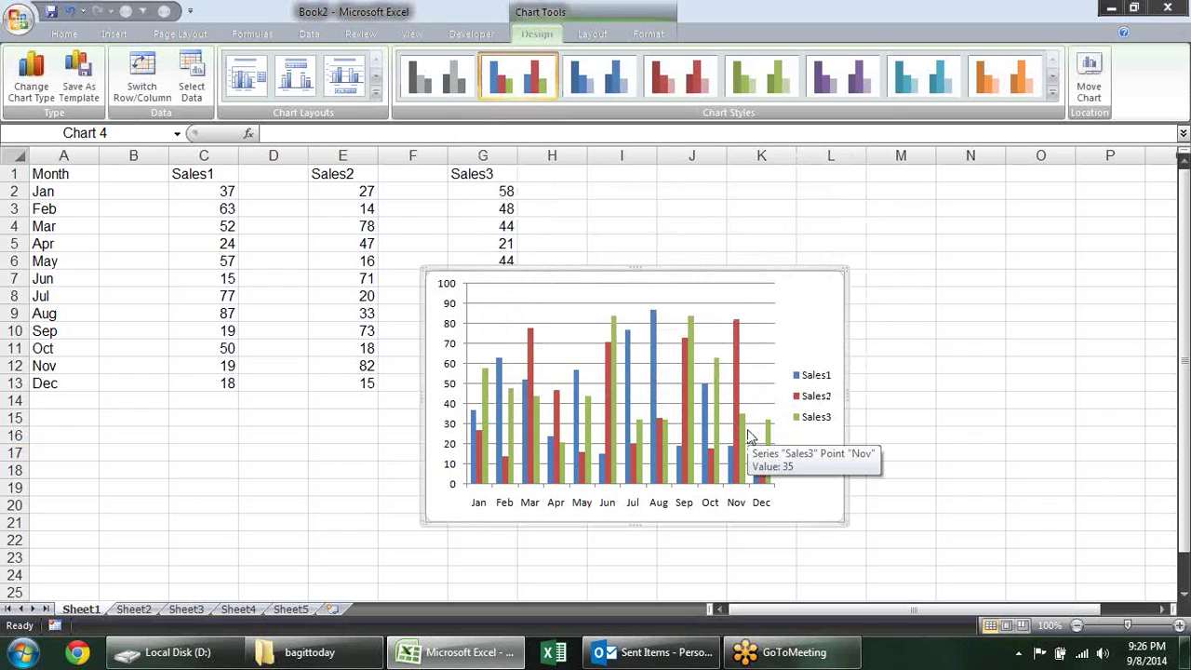
pyautogui.rightClick(758, 316)
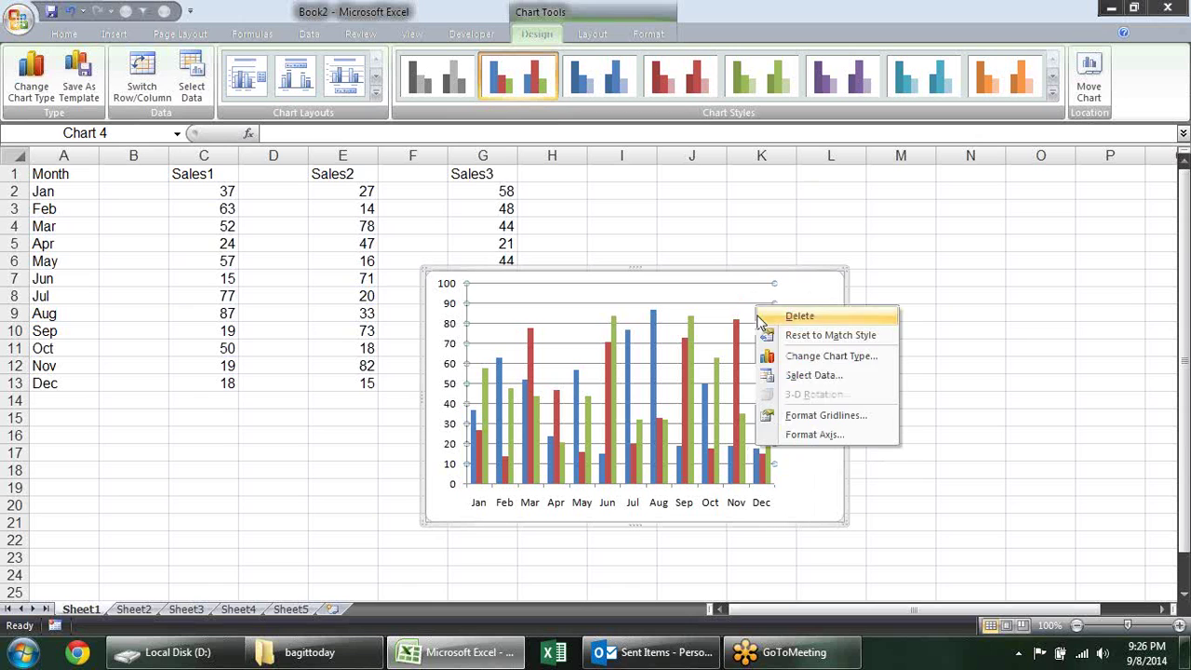
pyautogui.click(869, 377)
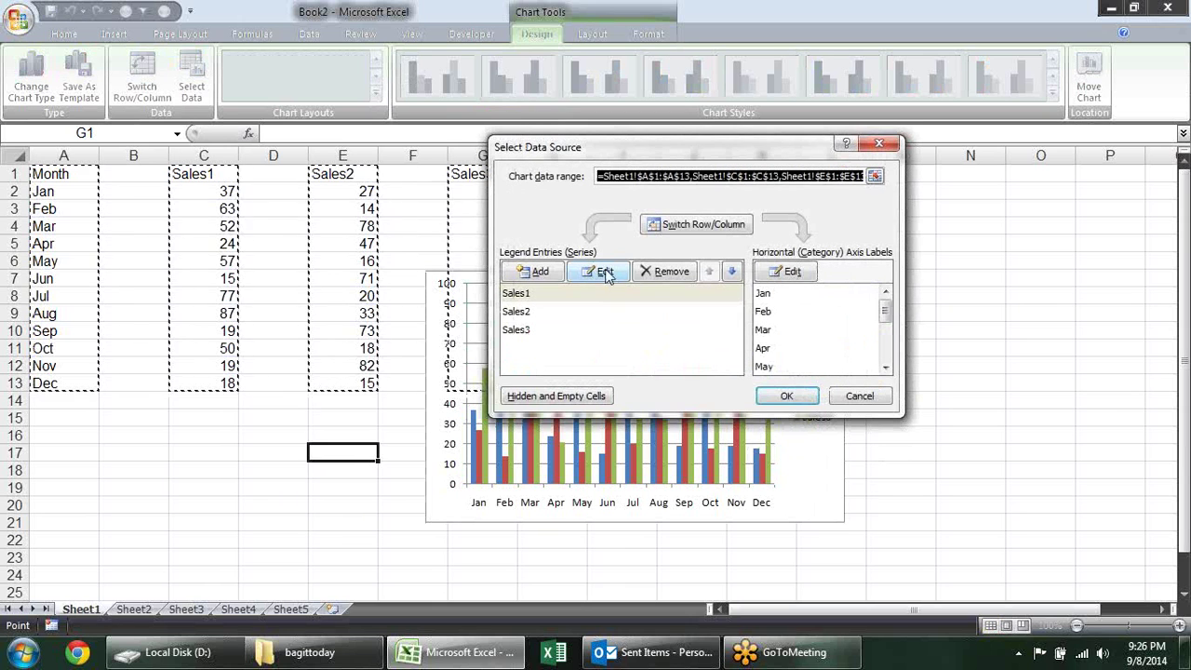
pyautogui.click(717, 232)
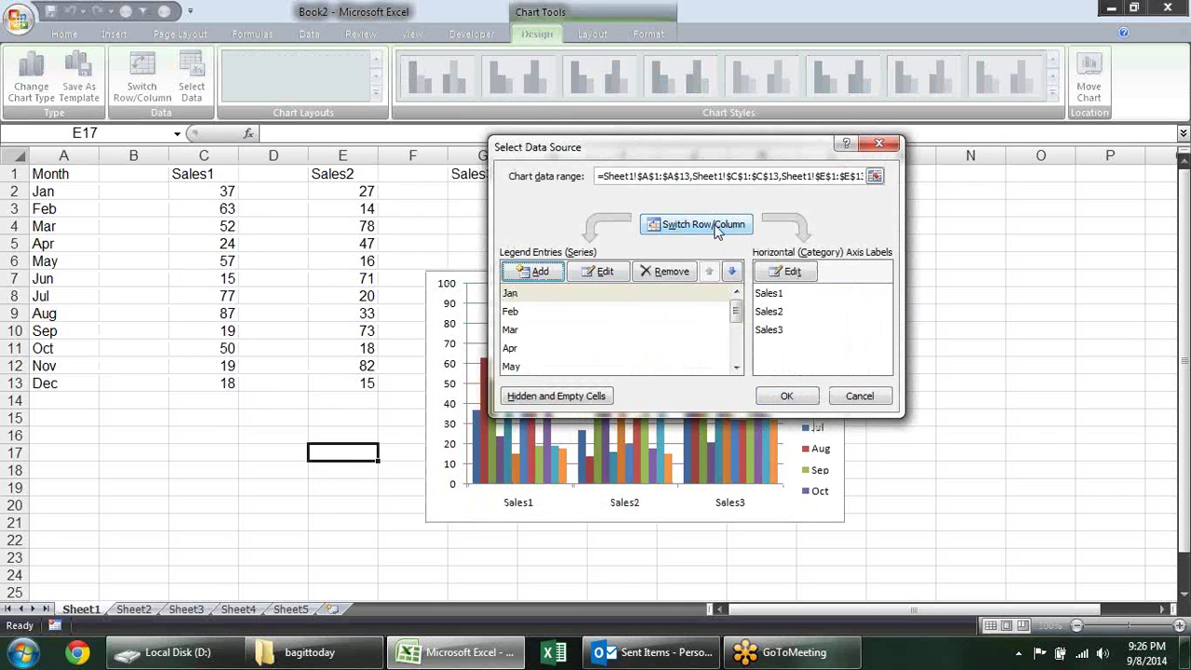
pyautogui.click(786, 395)
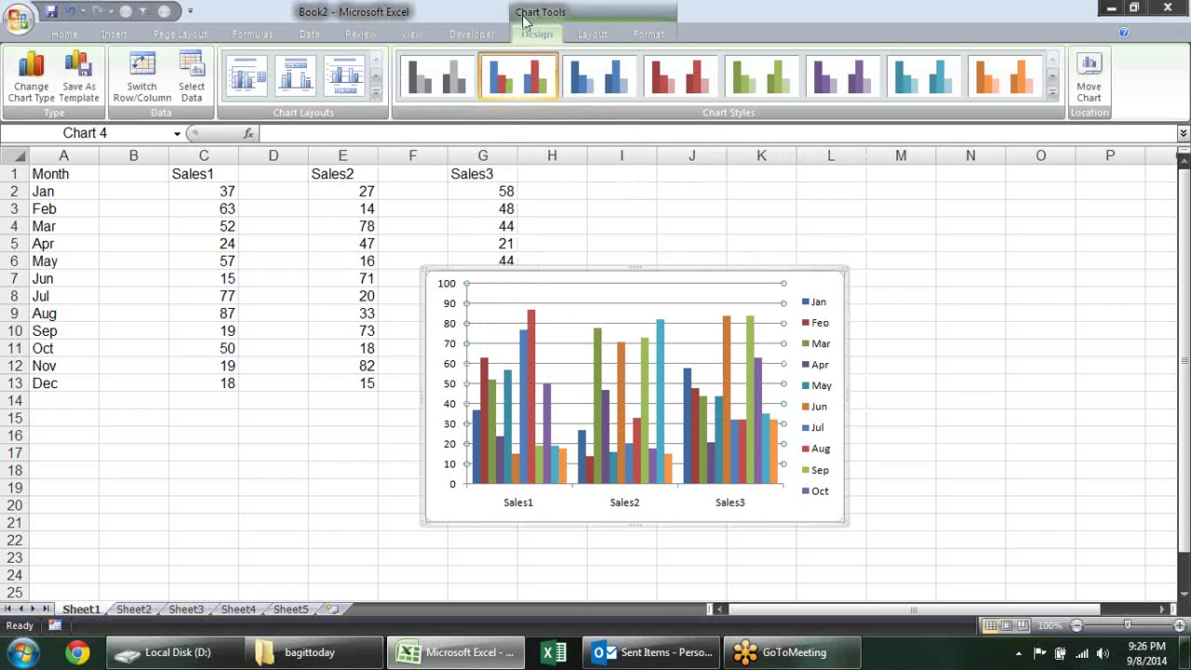
pyautogui.click(140, 84)
pyautogui.click(139, 84)
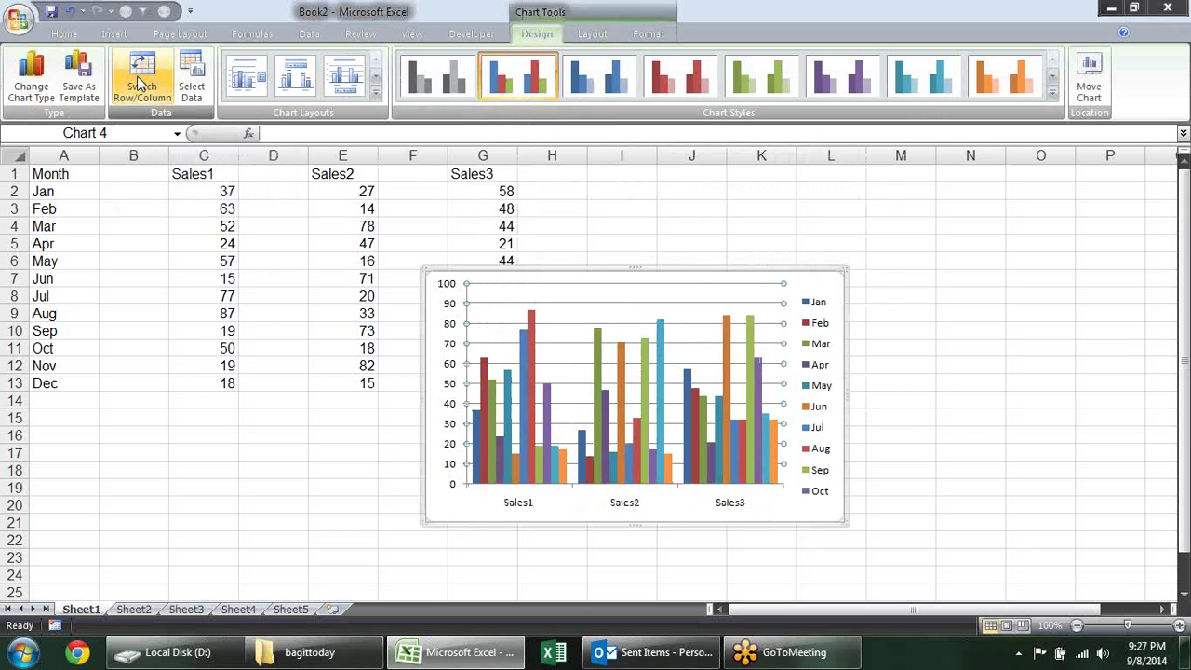
pyautogui.click(140, 84)
pyautogui.click(140, 84)
pyautogui.click(139, 84)
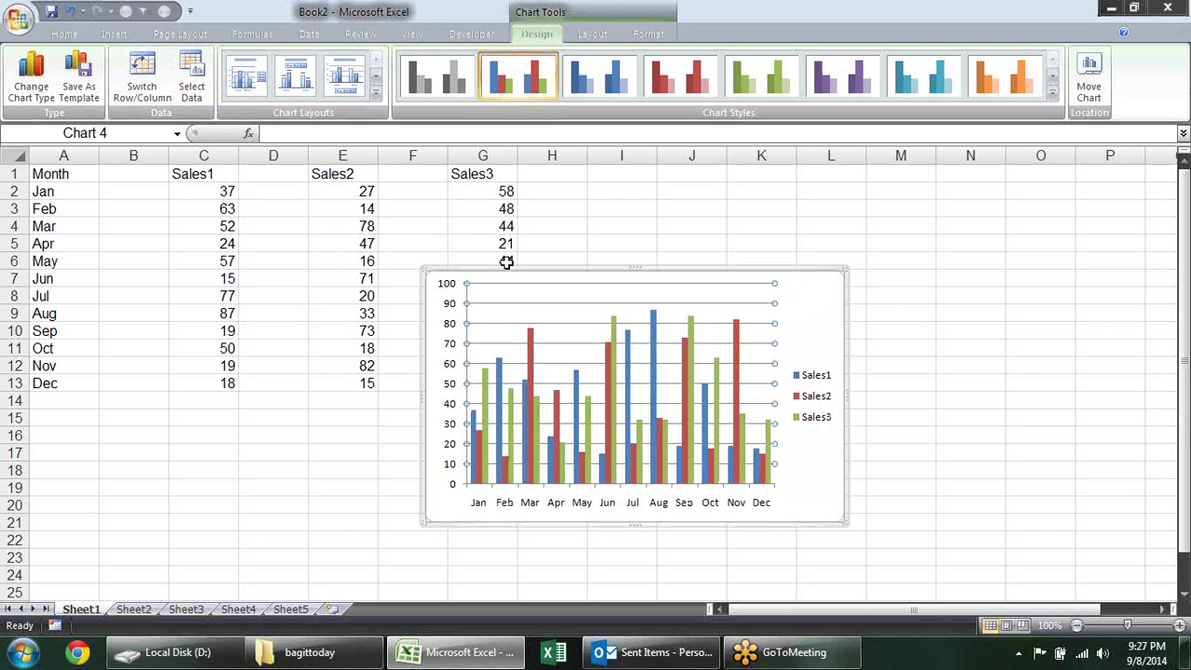
# - Move the chart up beside the table, apply Layout 5, and select the chart title
pyautogui.moveTo(504, 269); pyautogui.dragTo(648, 198)
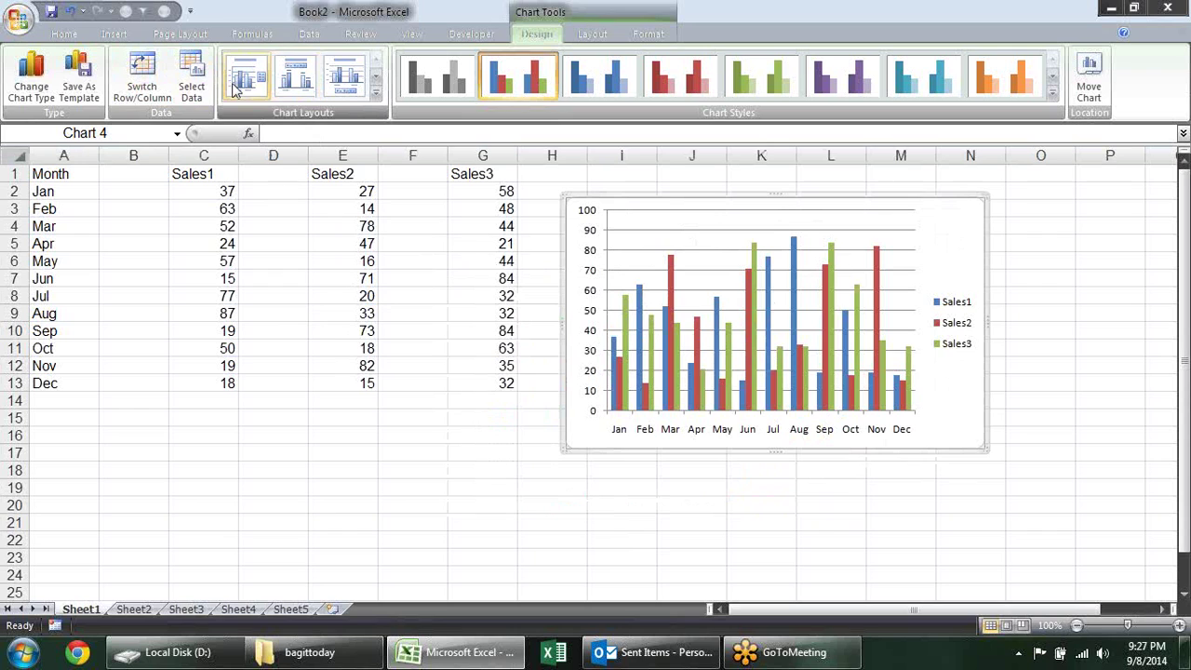
pyautogui.click(377, 95)
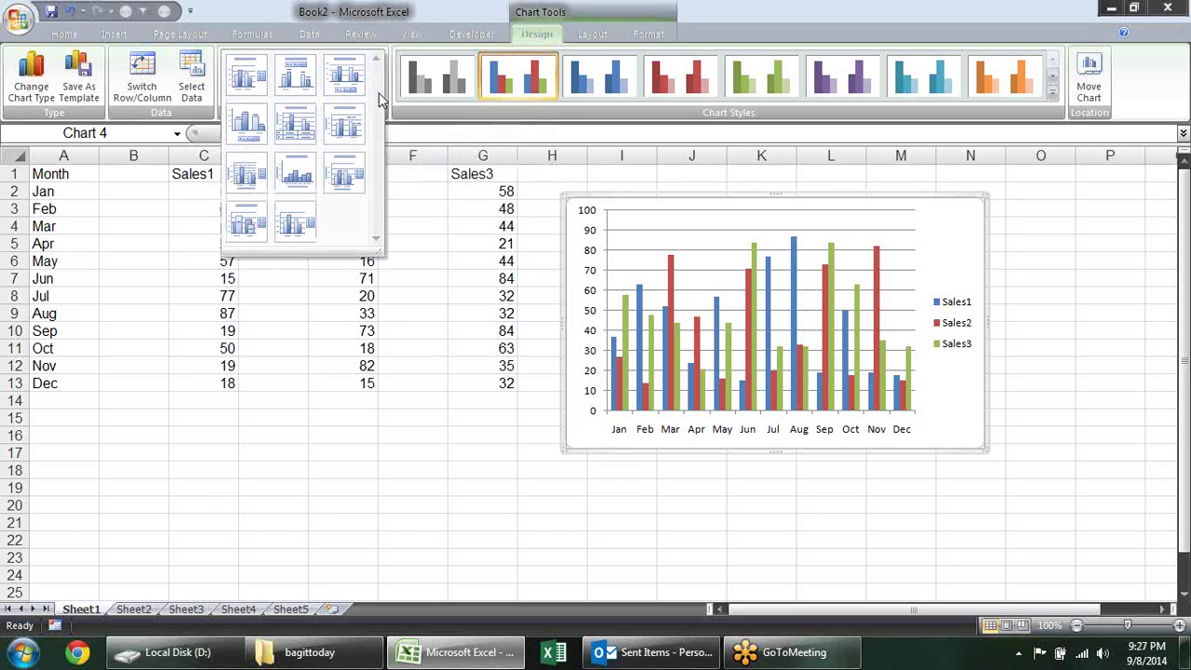
pyautogui.click(307, 125)
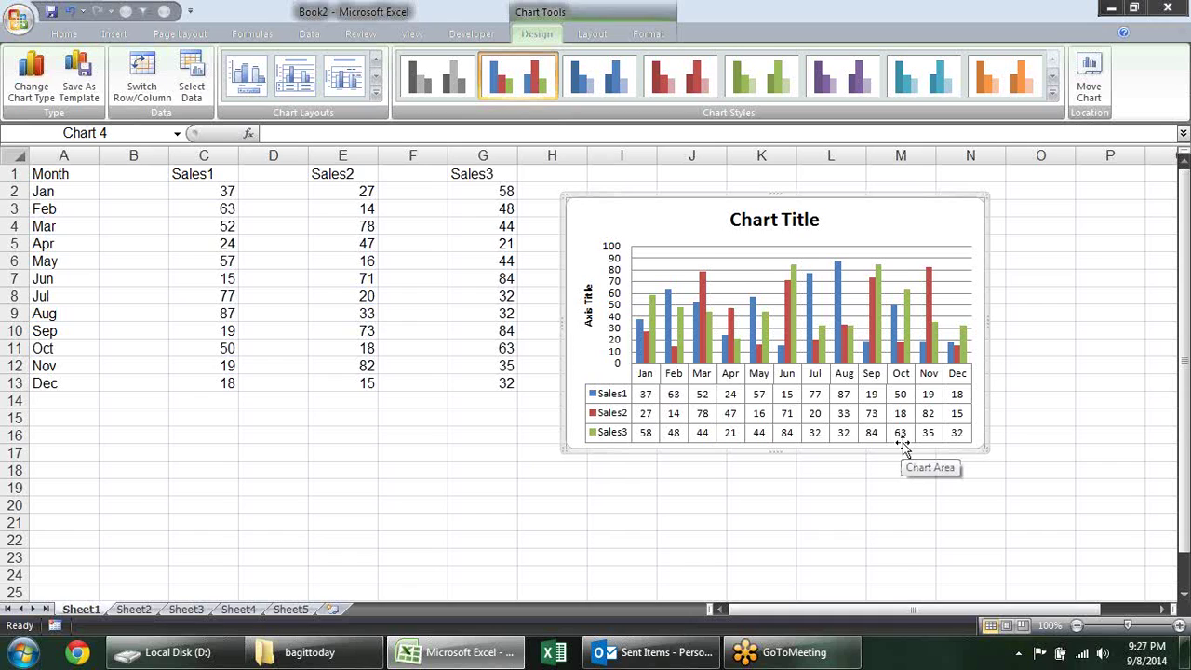
pyautogui.click(738, 224)
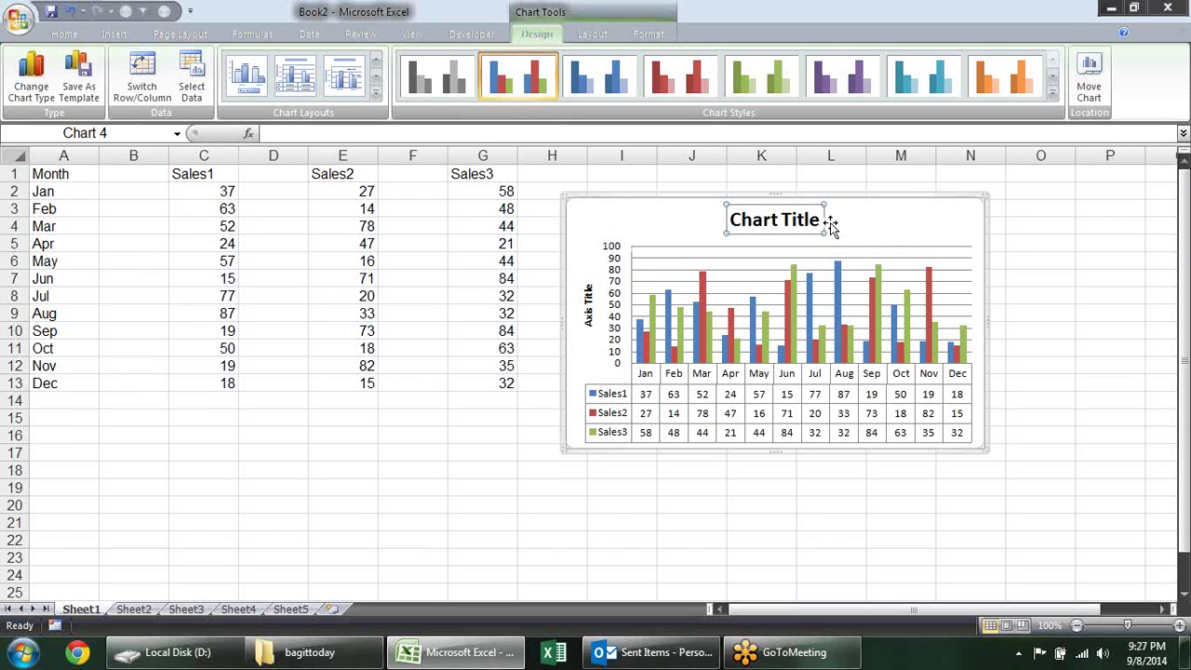
# - Link the chart title to cell A15 and enter 'Chart for Sale' in A15
pyautogui.click(472, 135)
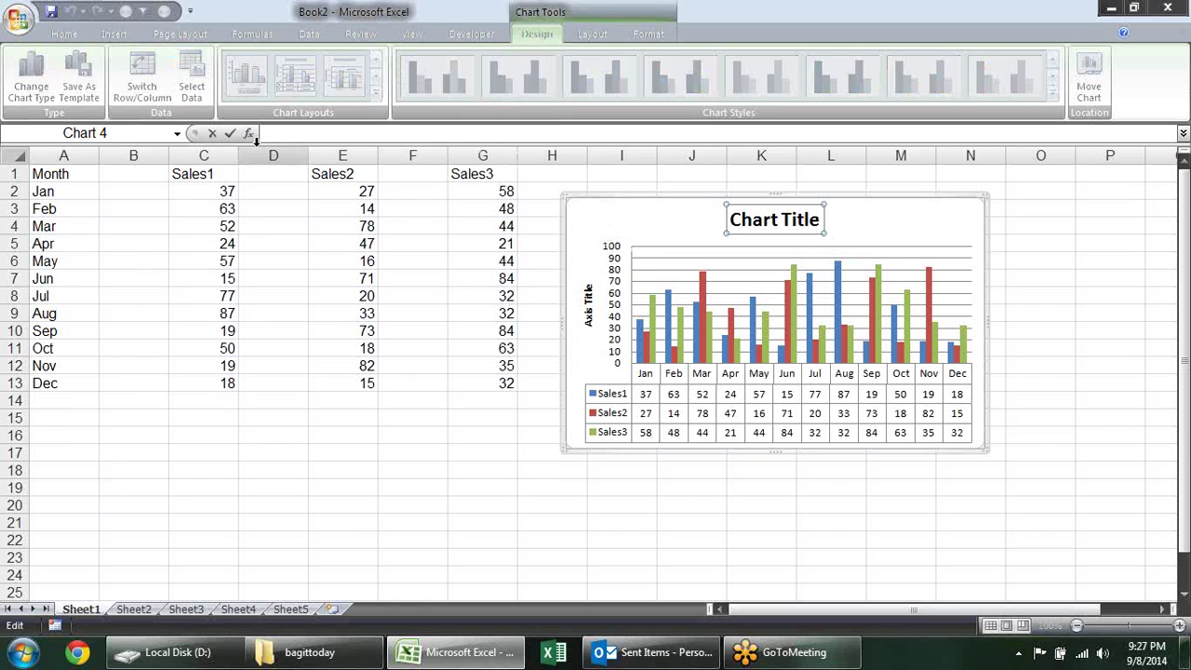
pyautogui.write('=')
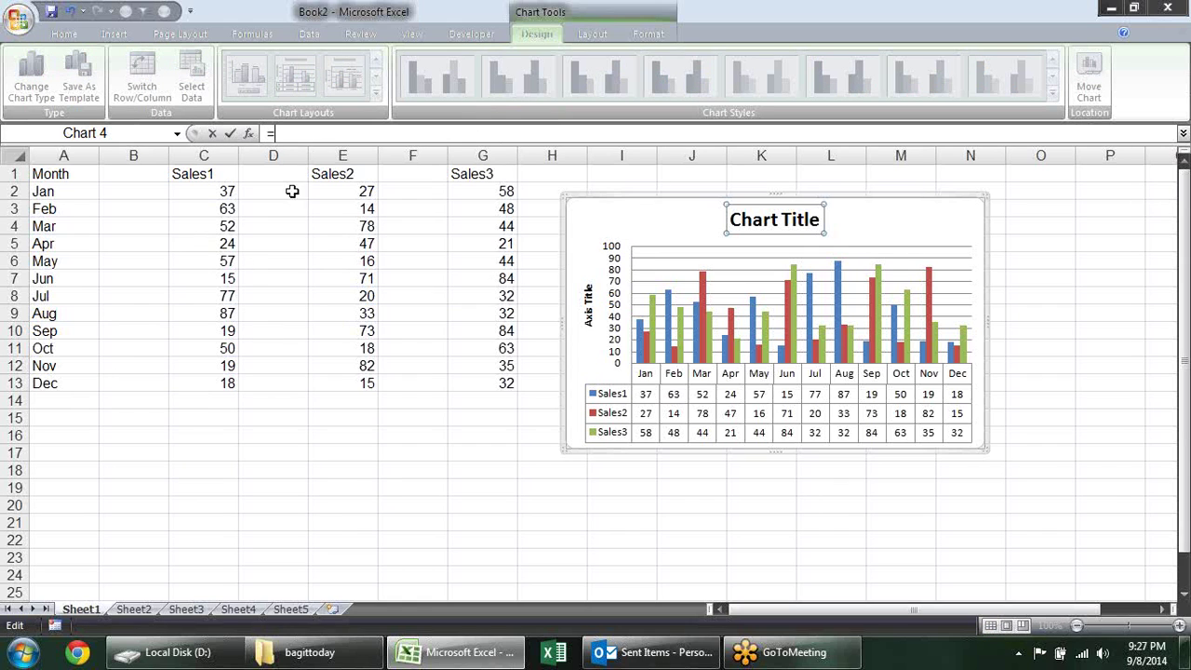
pyautogui.click(53, 424)
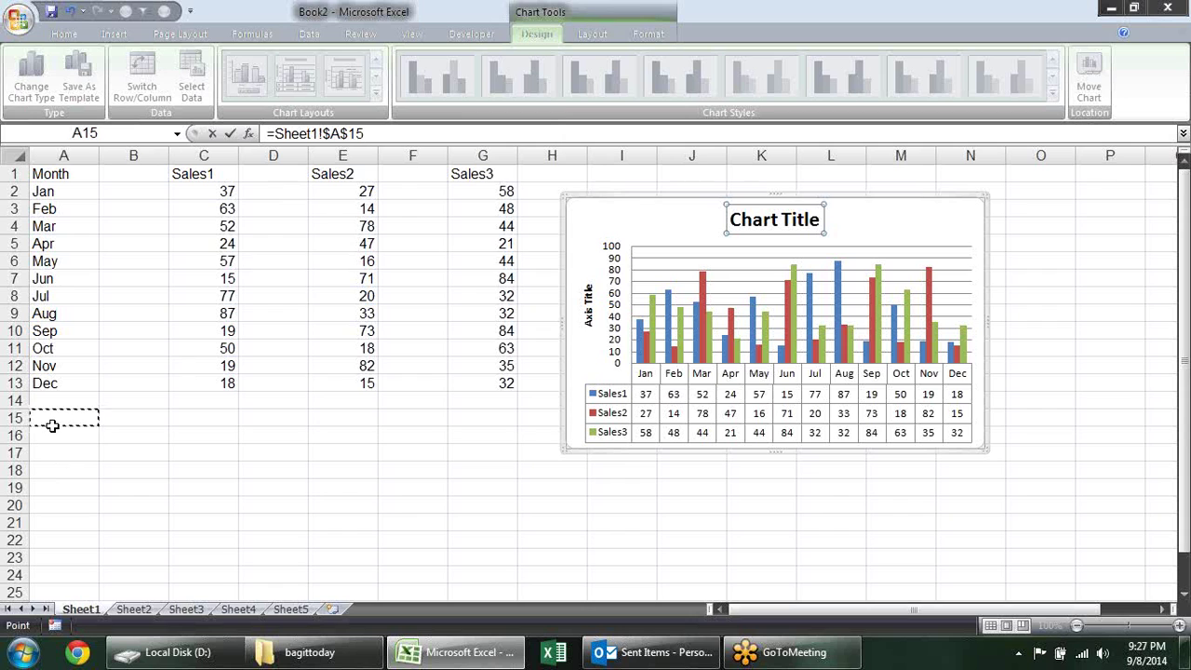
pyautogui.press('Return')
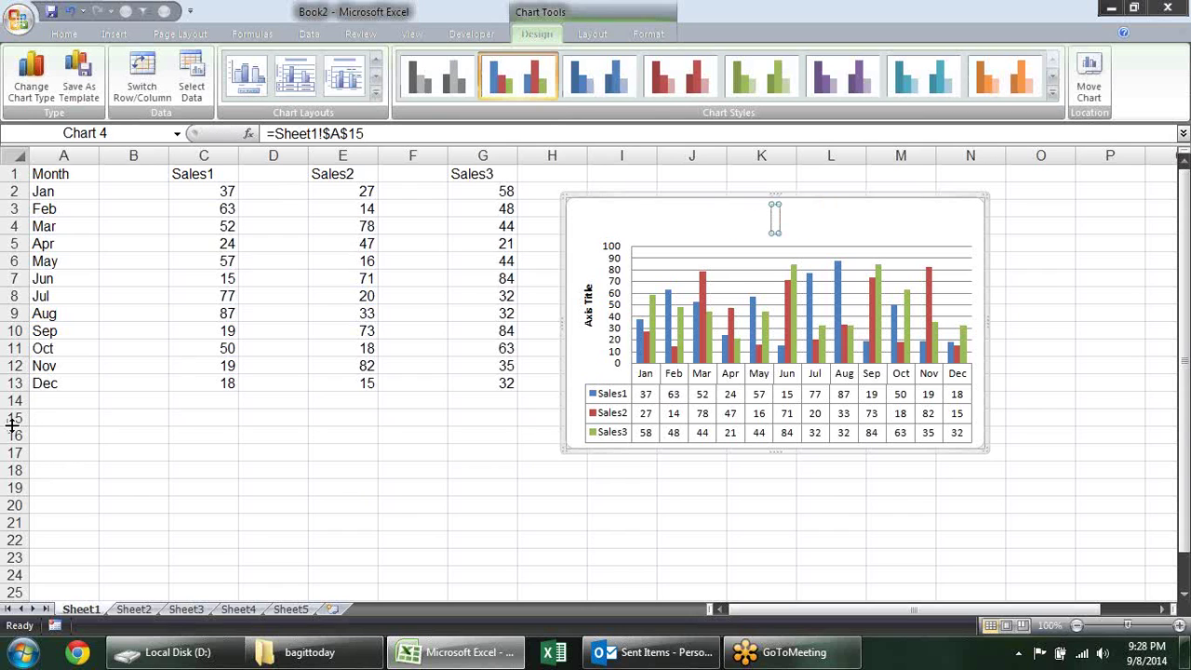
pyautogui.click(38, 418)
pyautogui.write('C')
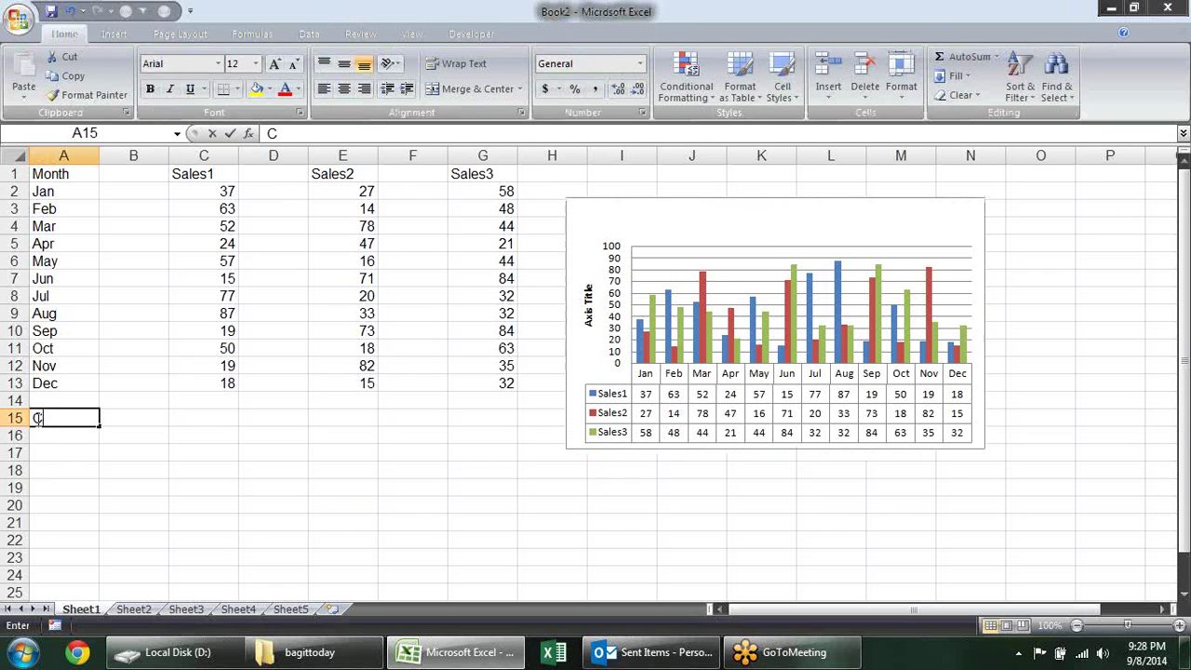
pyautogui.write('hart for ')
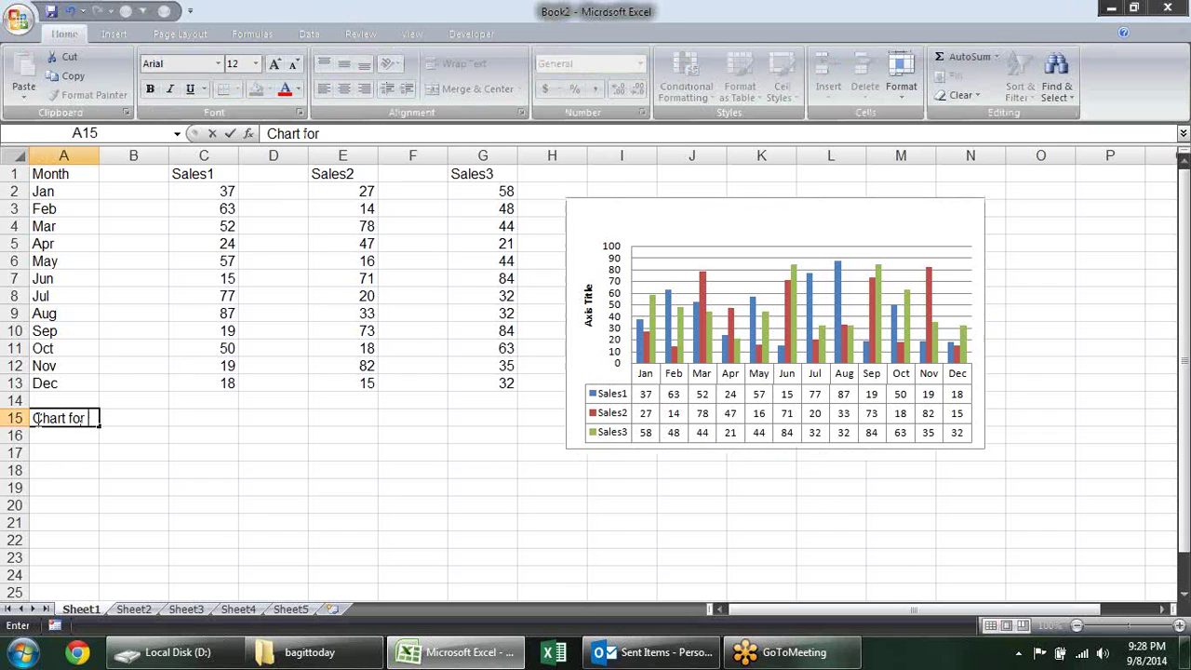
pyautogui.write('Sale')
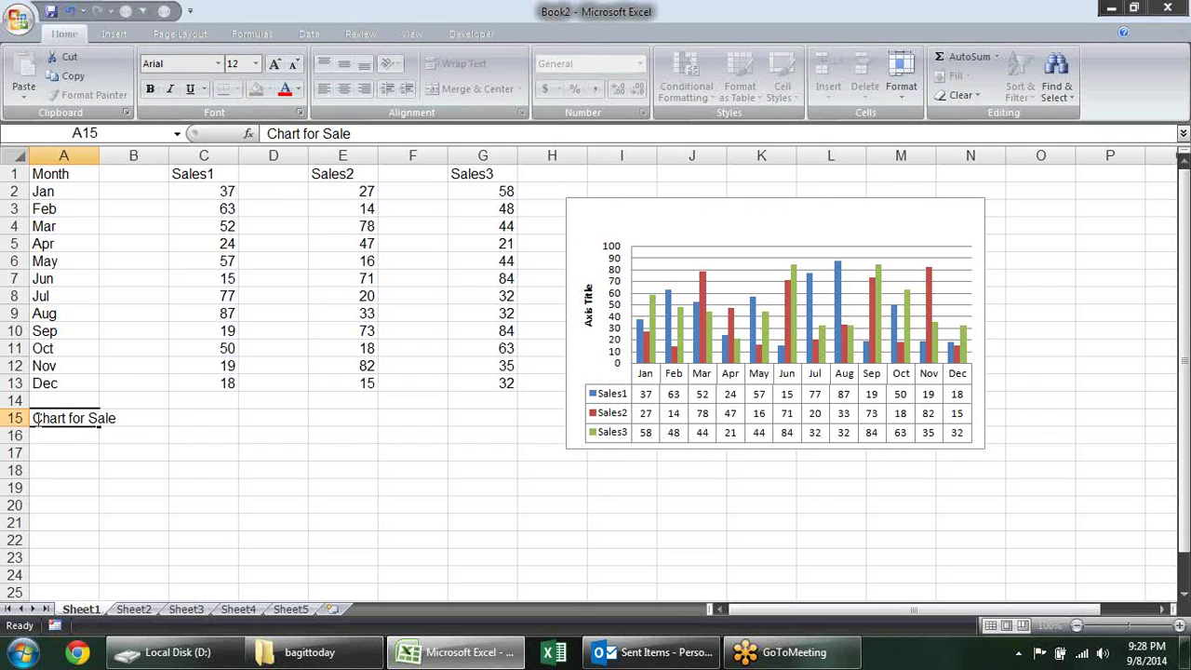
pyautogui.press('Return')
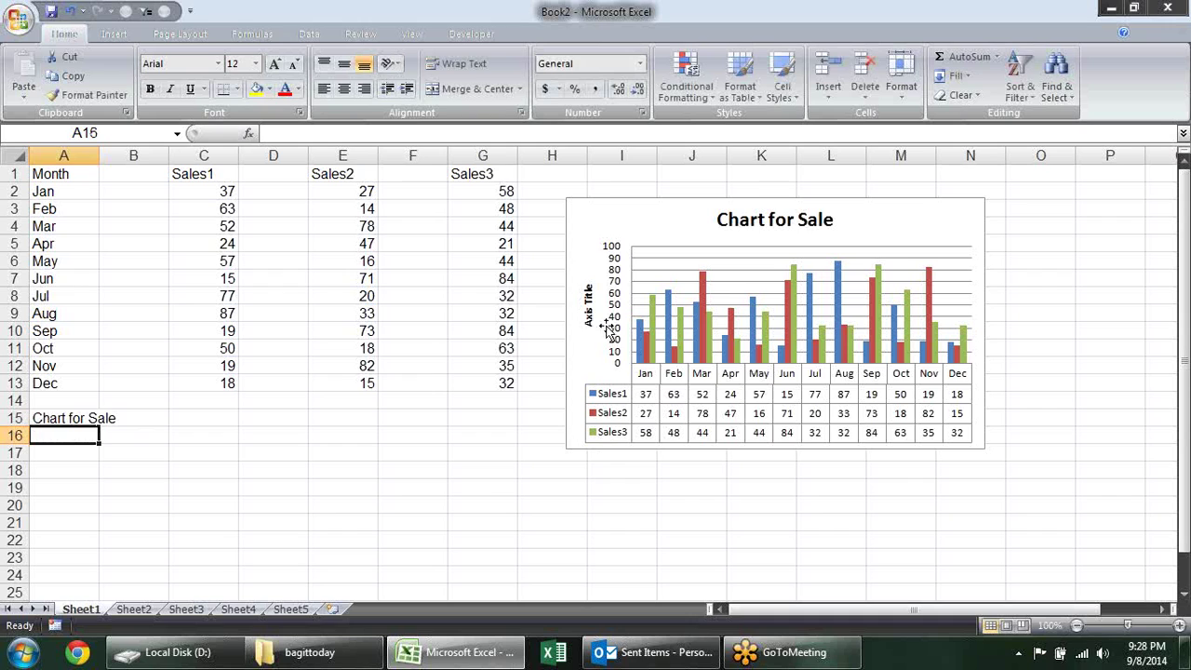
# - Select the vertical axis title and start a linking formula for it
pyautogui.click(589, 306)
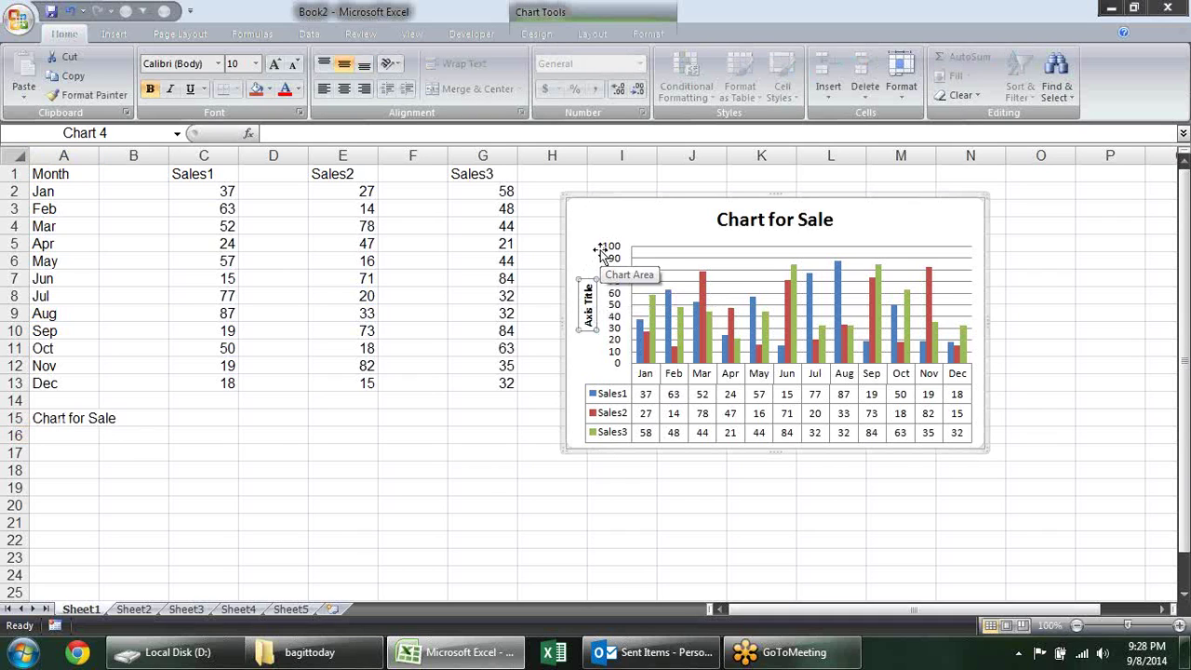
pyautogui.click(563, 128)
pyautogui.write('=')
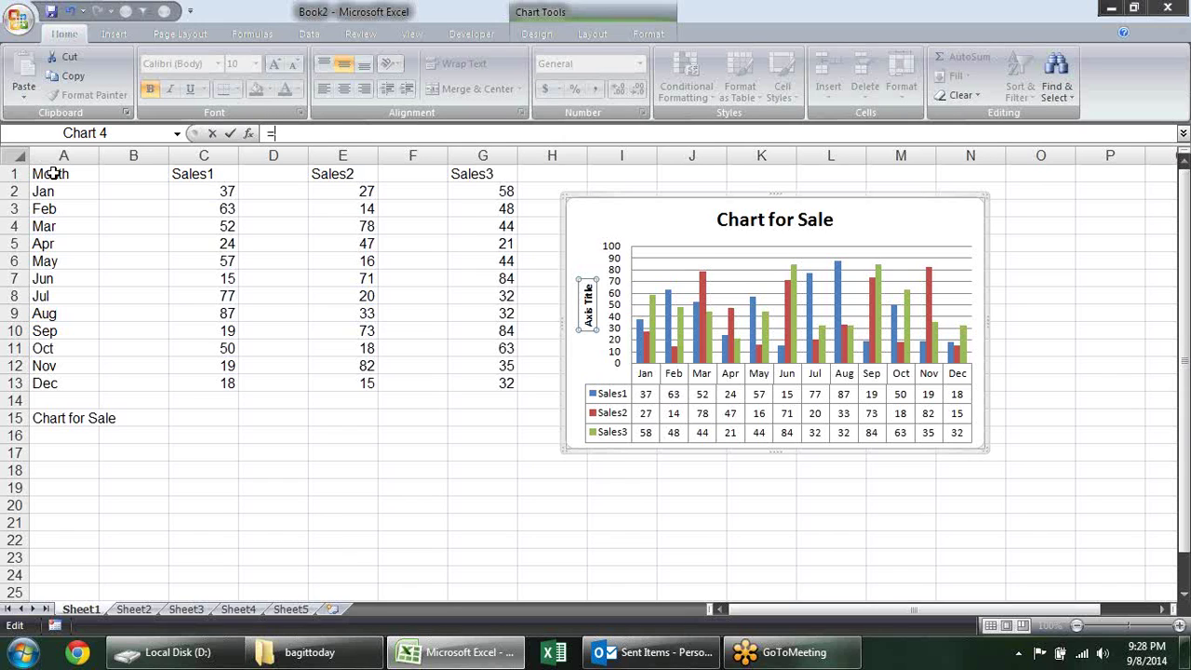
# - Relink the vertical axis title from A1 to cell C1 so it reads Sales1
pyautogui.click(54, 174)
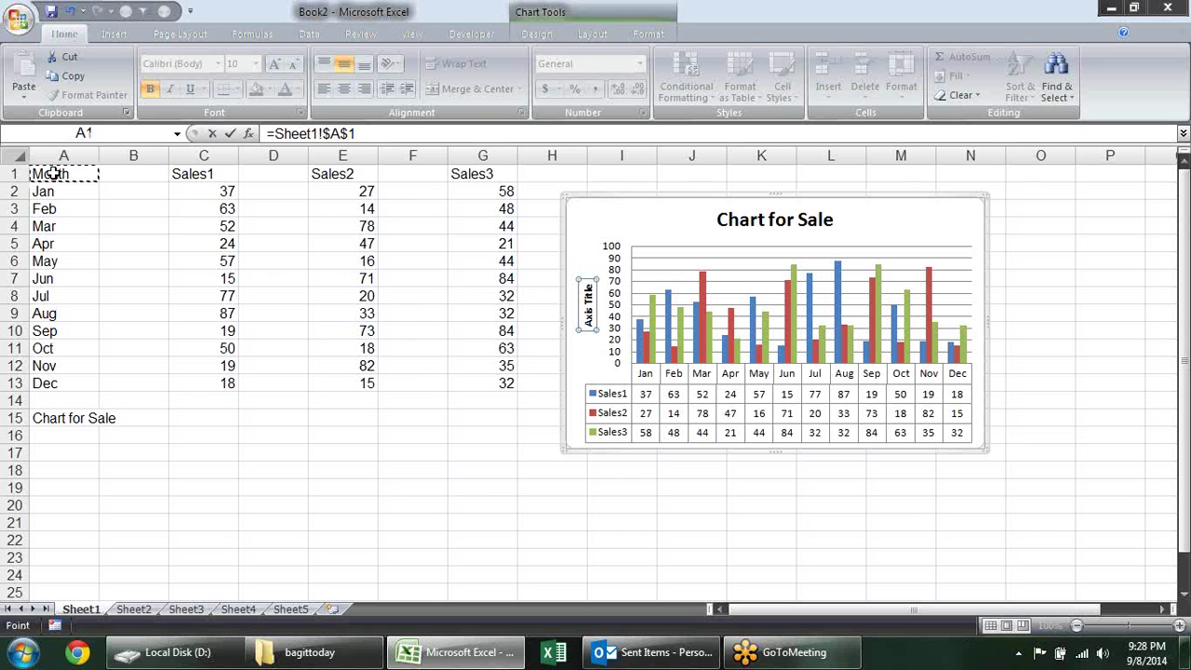
pyautogui.press('Return')
pyautogui.click(447, 503)
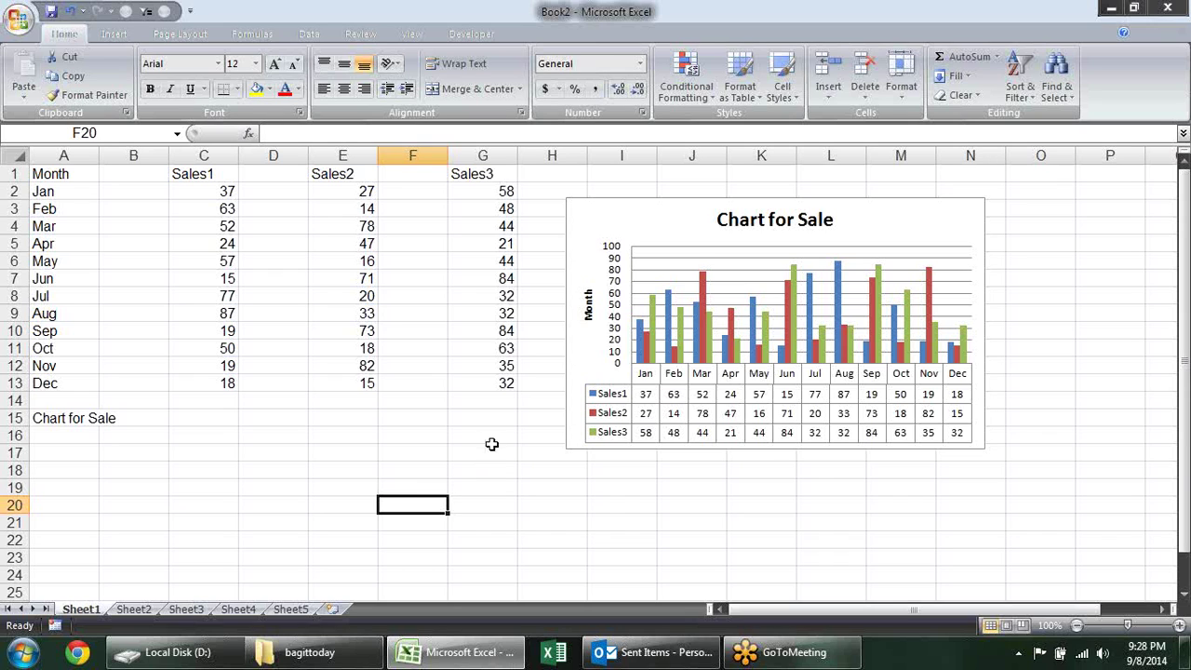
pyautogui.click(589, 308)
pyautogui.write('=Sheet1!$A$')
pyautogui.click(394, 131)
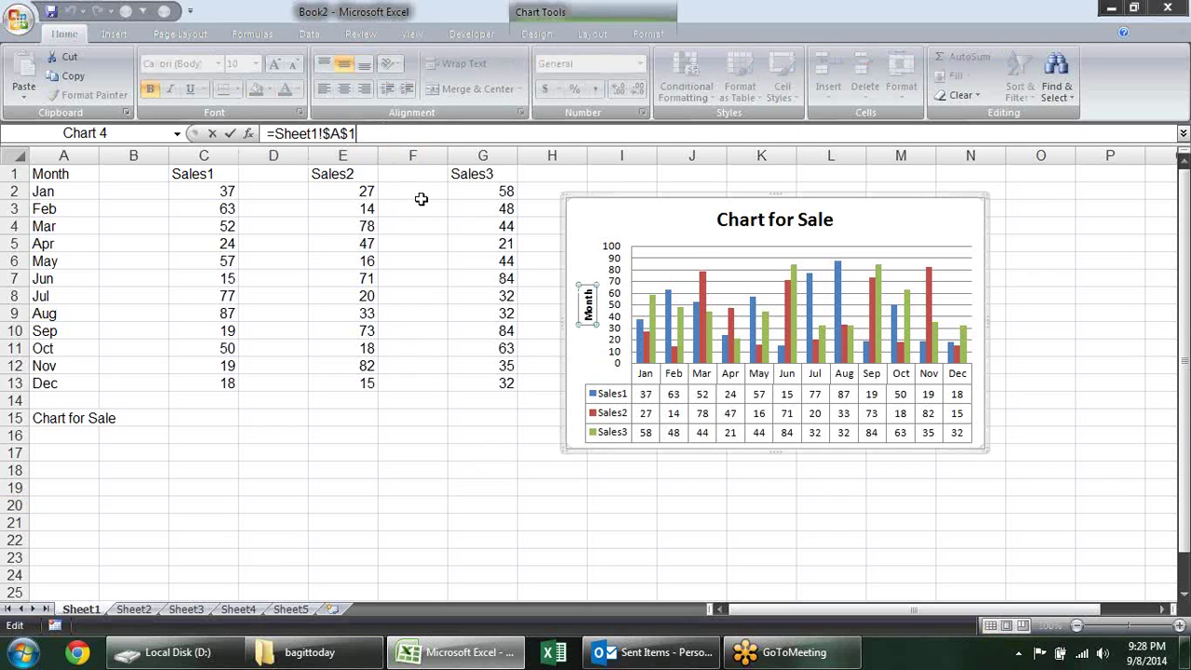
pyautogui.press('BackSpace')
pyautogui.press('BackSpace')
pyautogui.press('BackSpace')
pyautogui.press('BackSpace')
pyautogui.press('BackSpace')
pyautogui.click(205, 174)
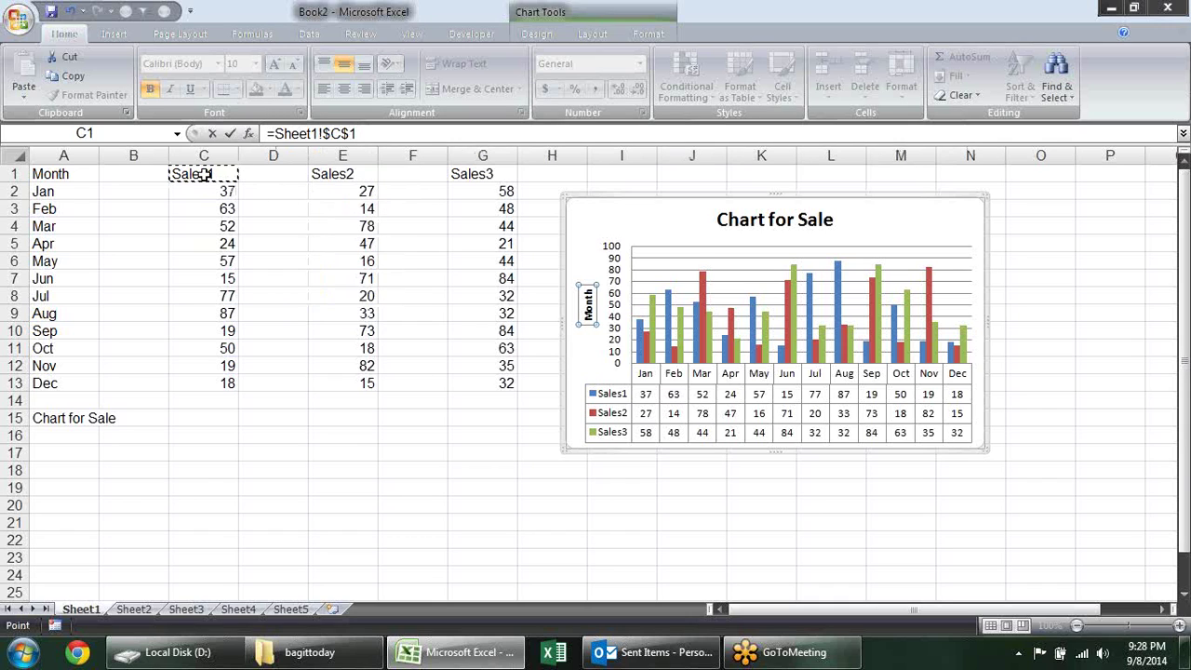
pyautogui.press('Return')
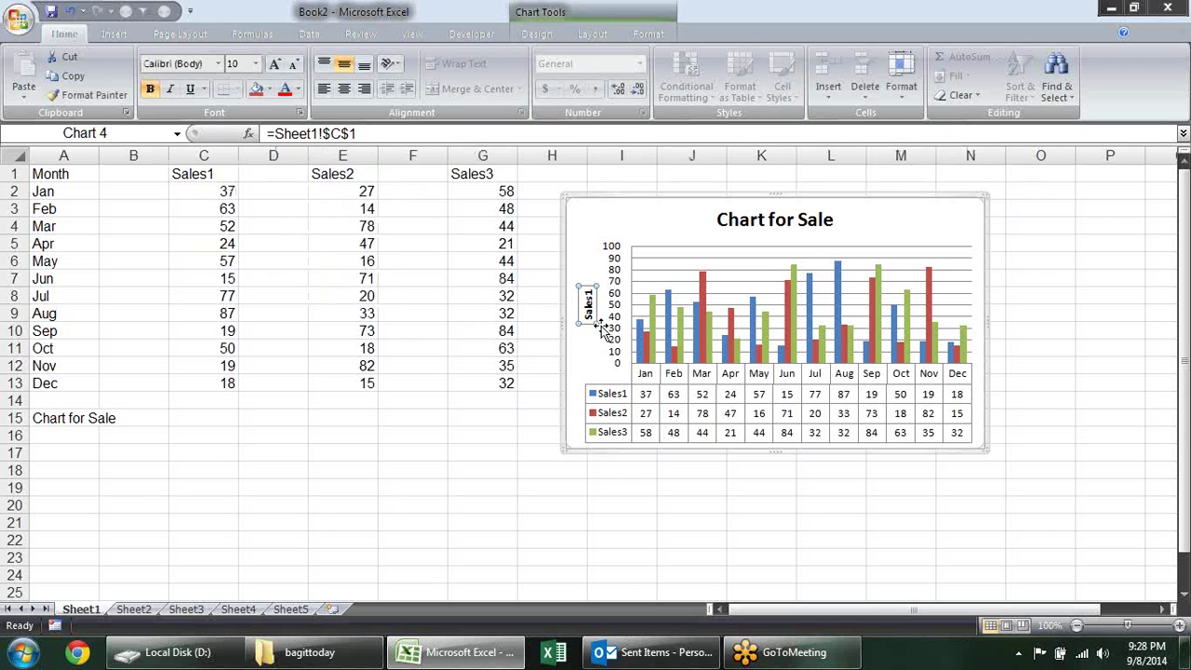
pyautogui.click(723, 220)
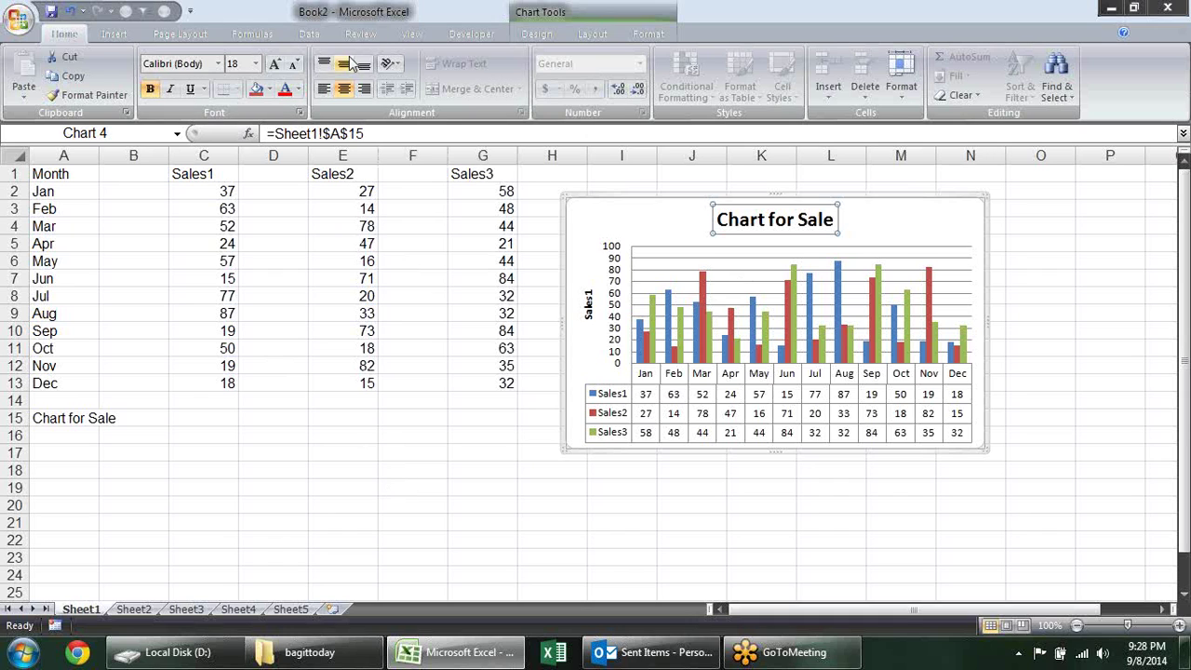
# - Try several chart layouts, settling on one with axis titles and a right-side legend
pyautogui.click(536, 33)
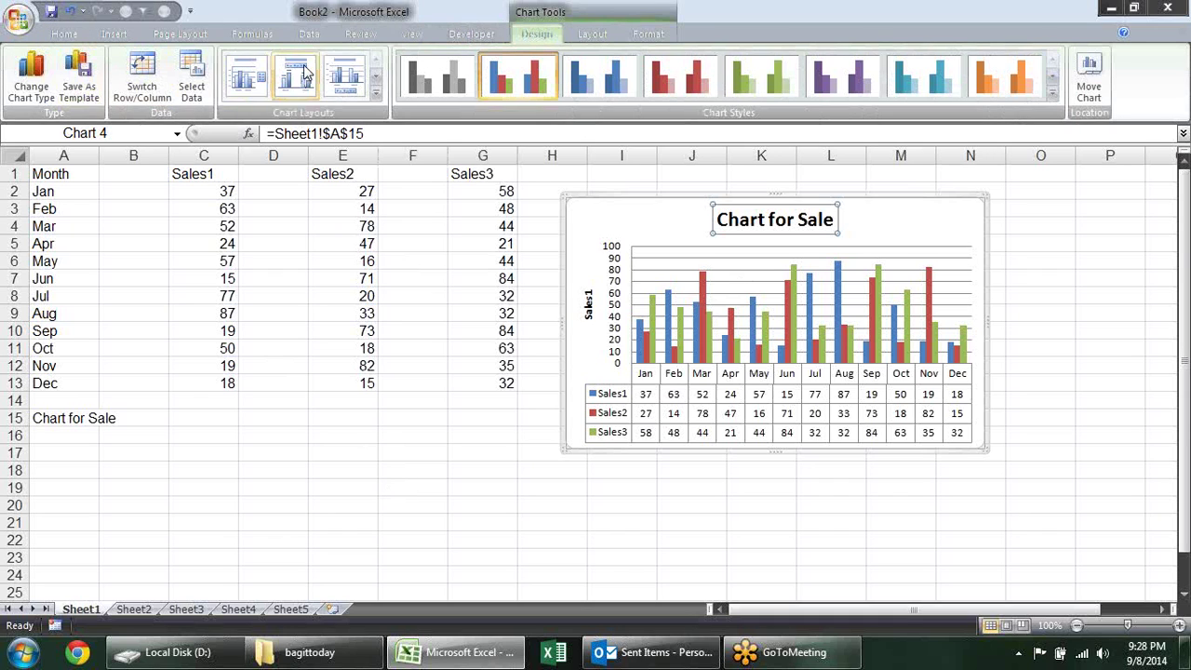
pyautogui.click(375, 92)
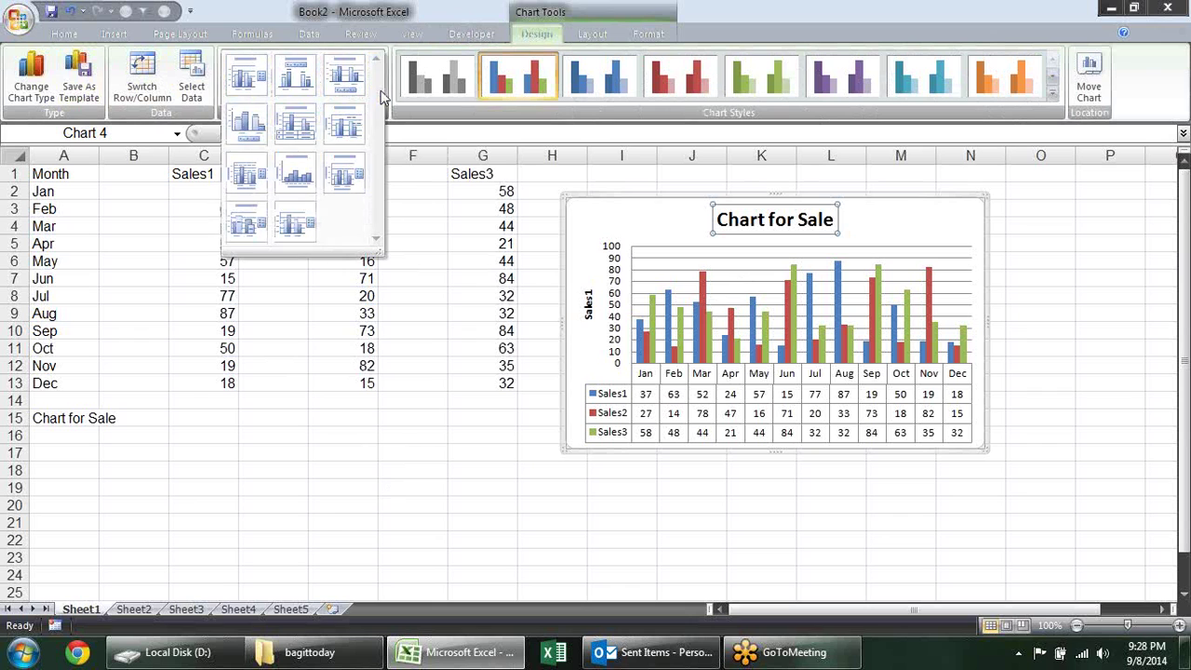
pyautogui.click(247, 74)
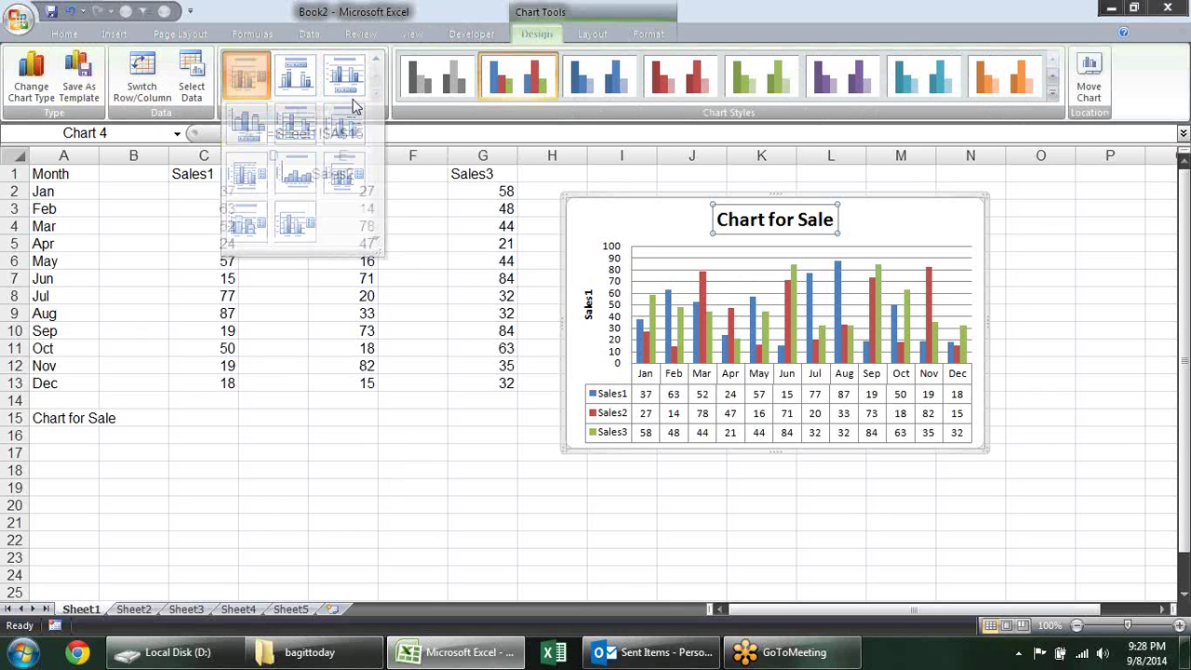
pyautogui.click(376, 93)
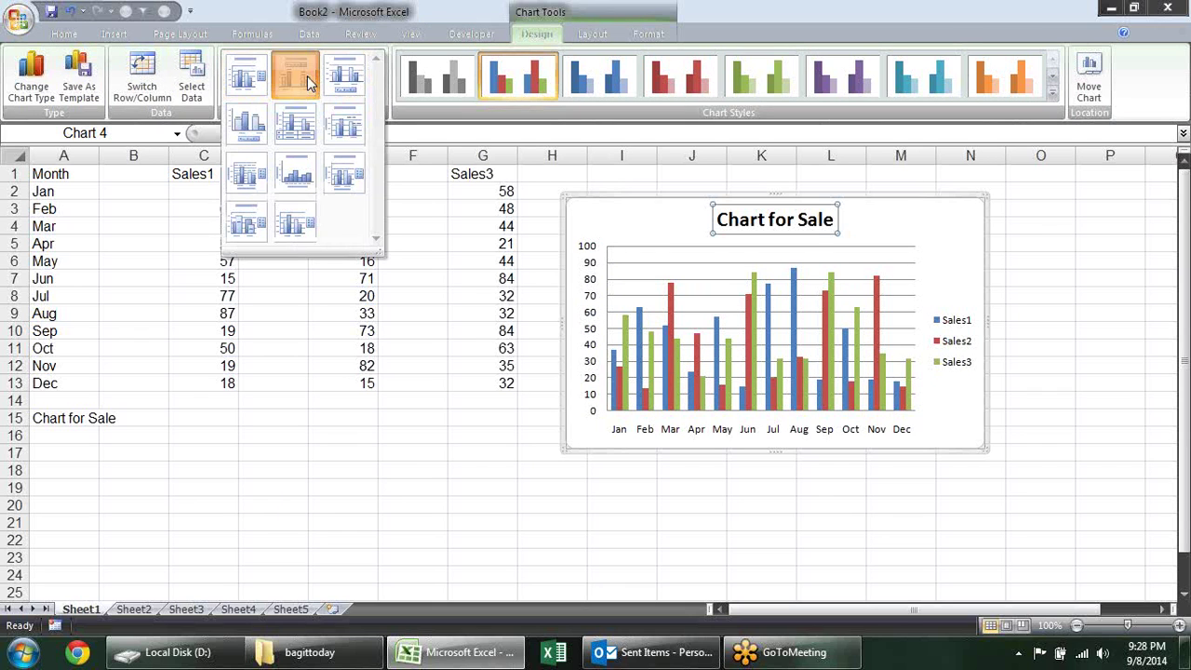
pyautogui.click(307, 78)
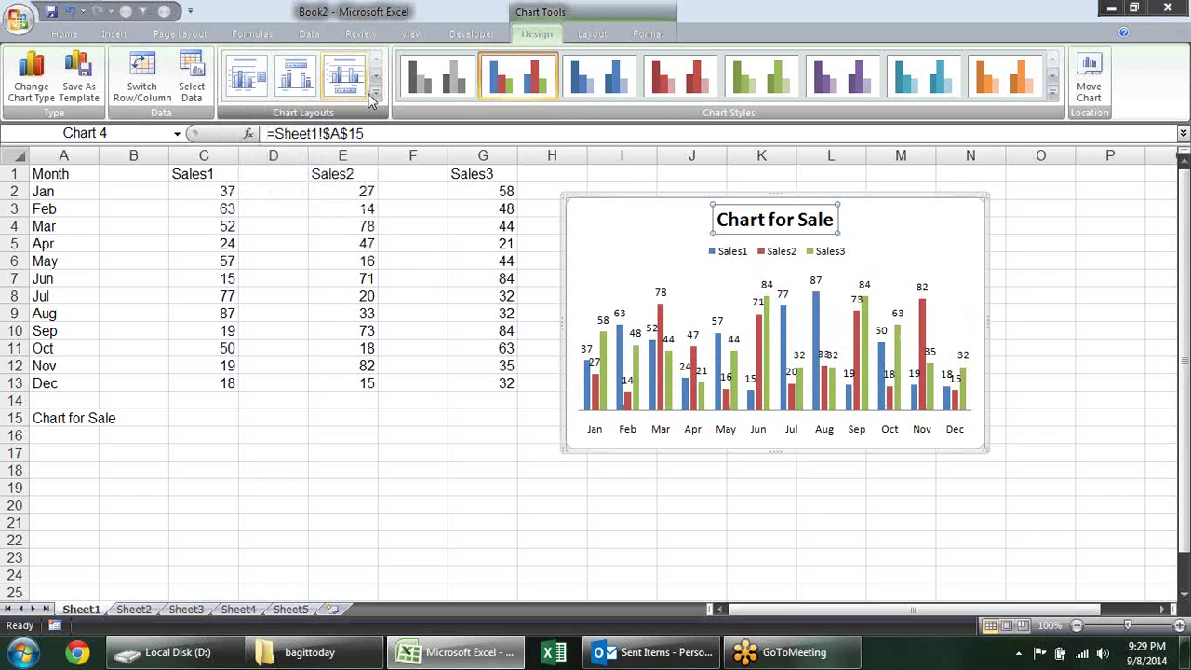
pyautogui.click(356, 82)
pyautogui.click(376, 95)
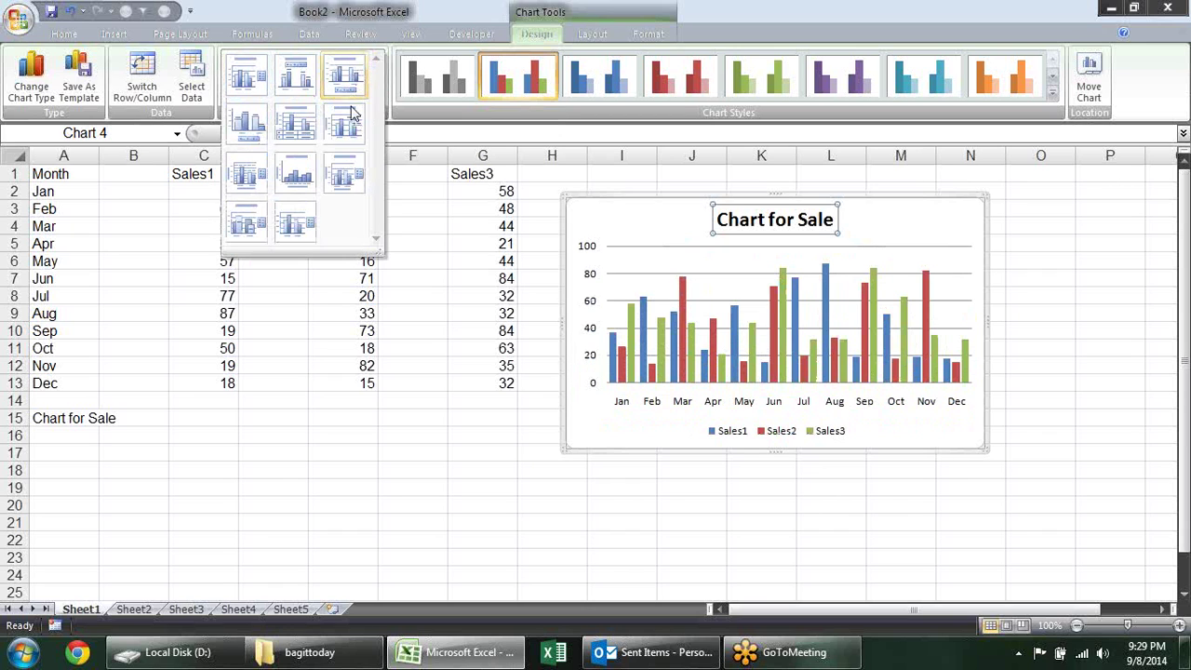
pyautogui.click(245, 122)
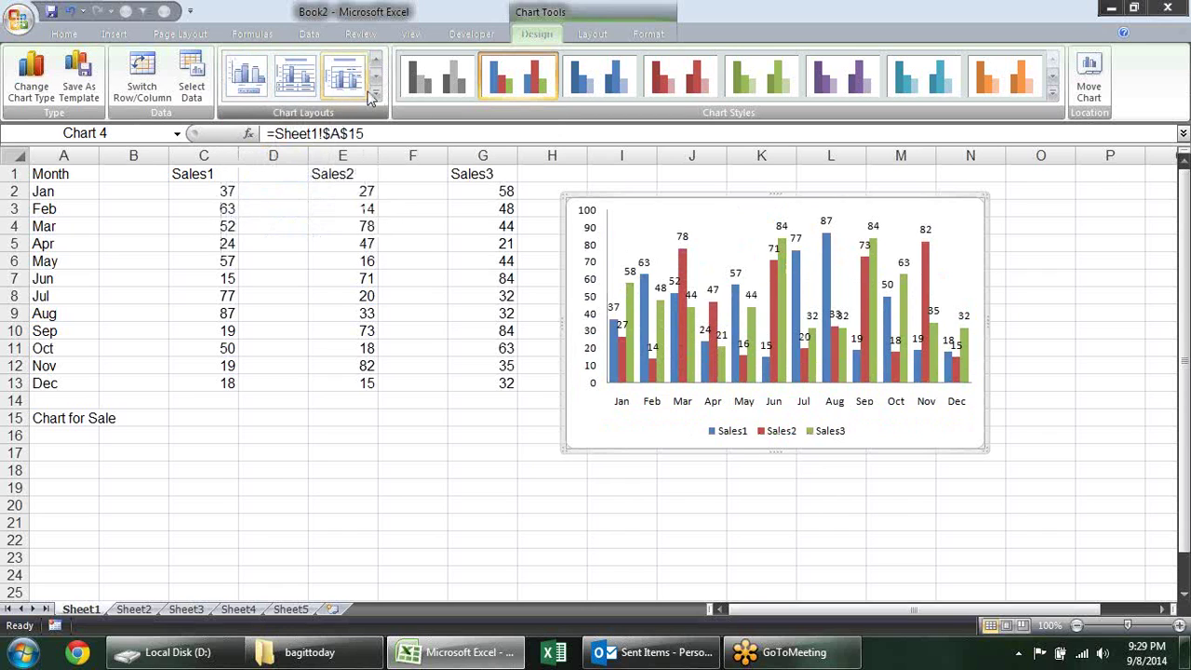
pyautogui.click(375, 94)
pyautogui.click(348, 133)
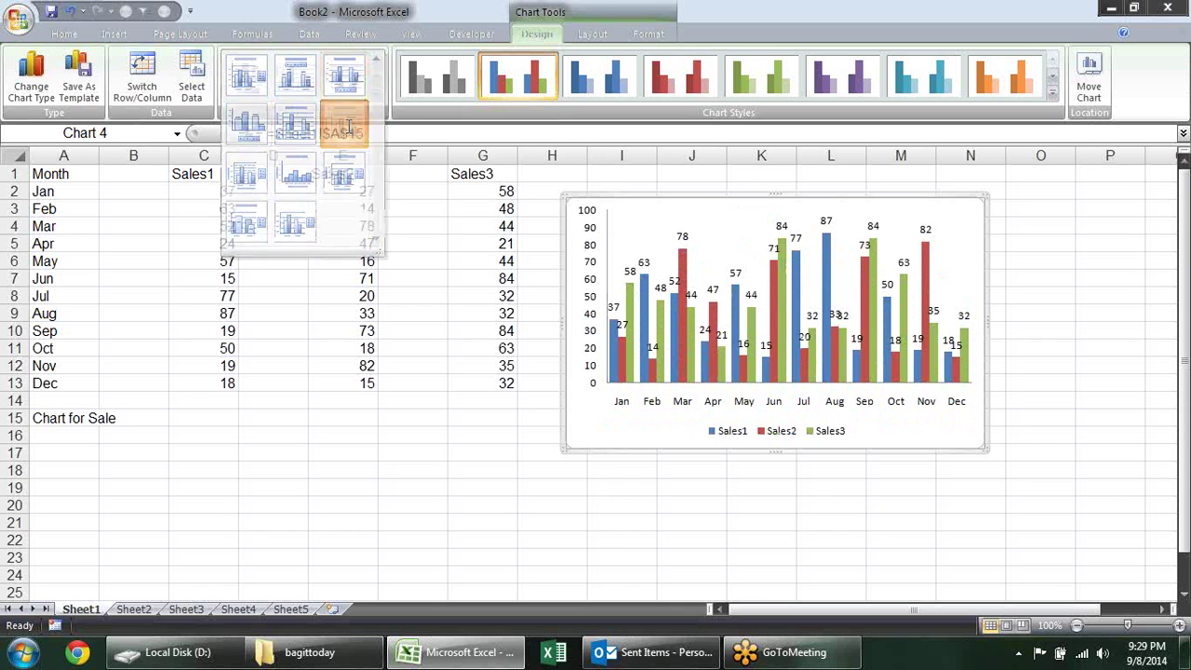
pyautogui.click(376, 94)
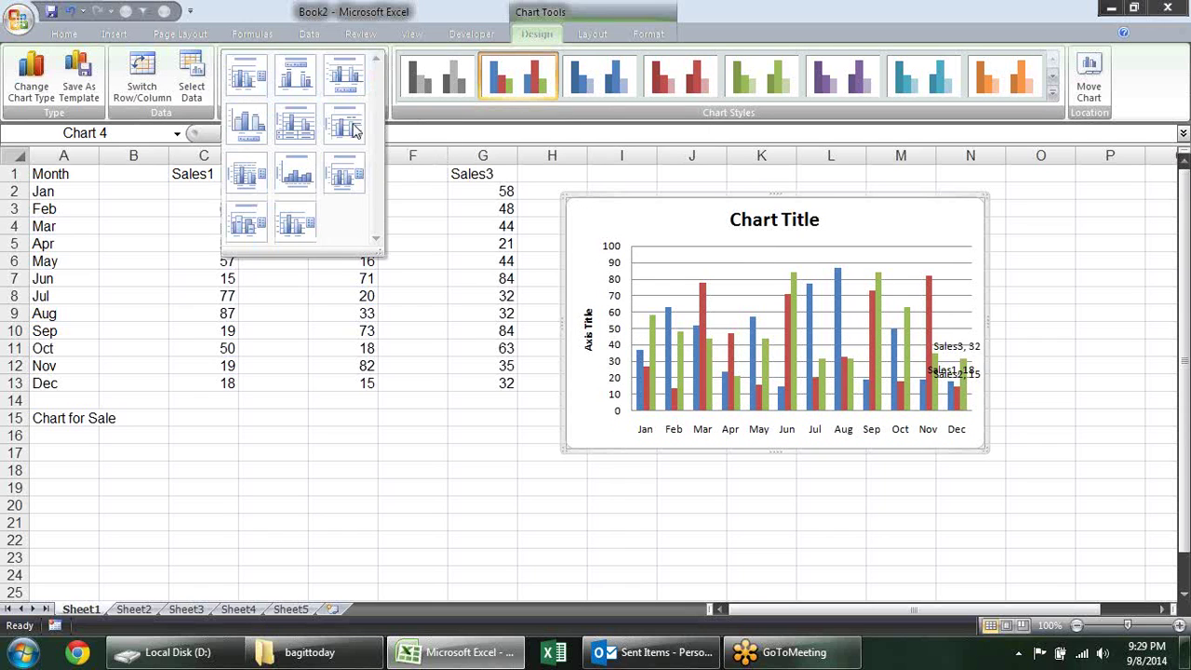
pyautogui.click(342, 167)
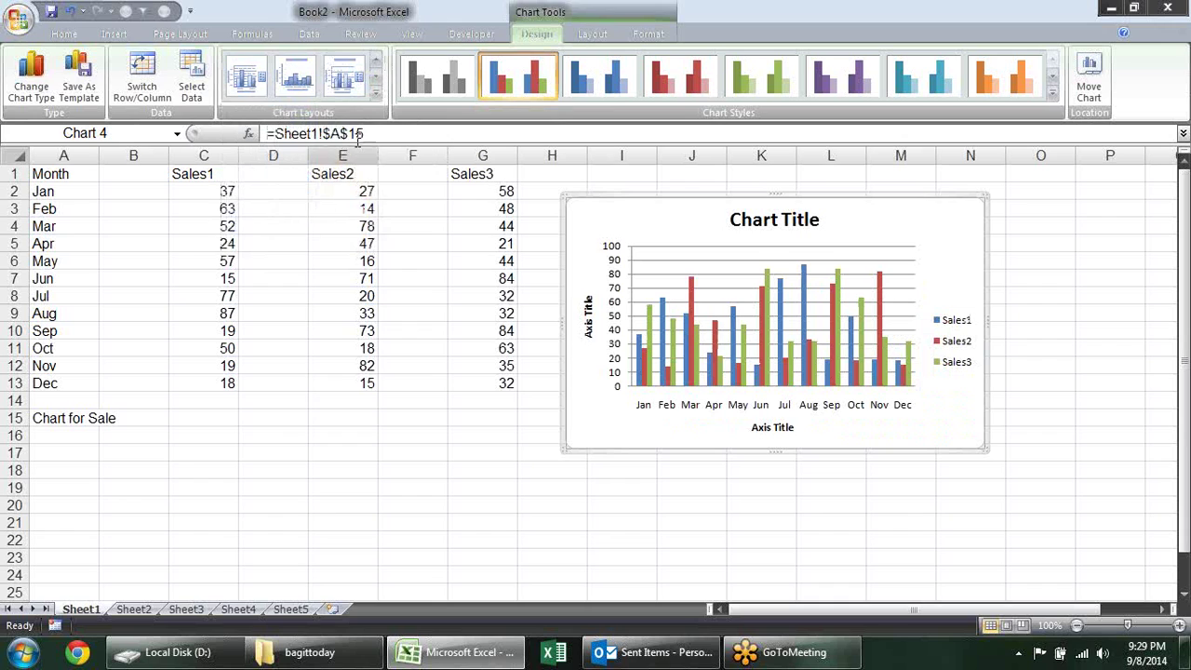
pyautogui.click(375, 94)
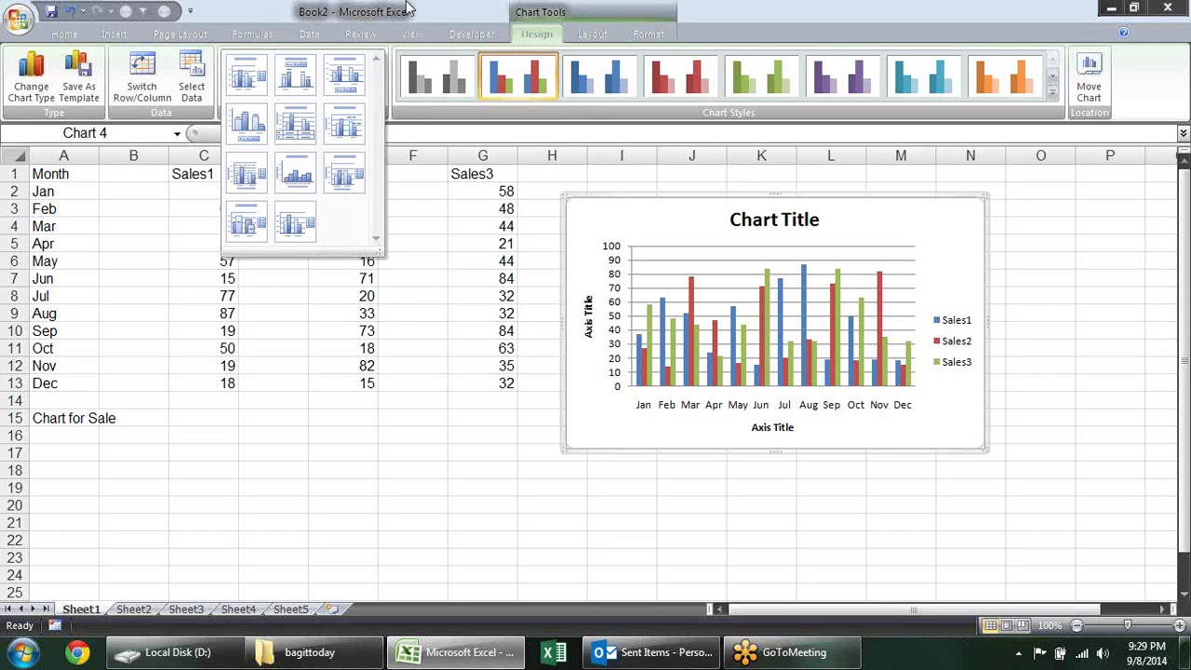
# - Move the chart left over columns E–K and apply a teal chart style
pyautogui.click(889, 277)
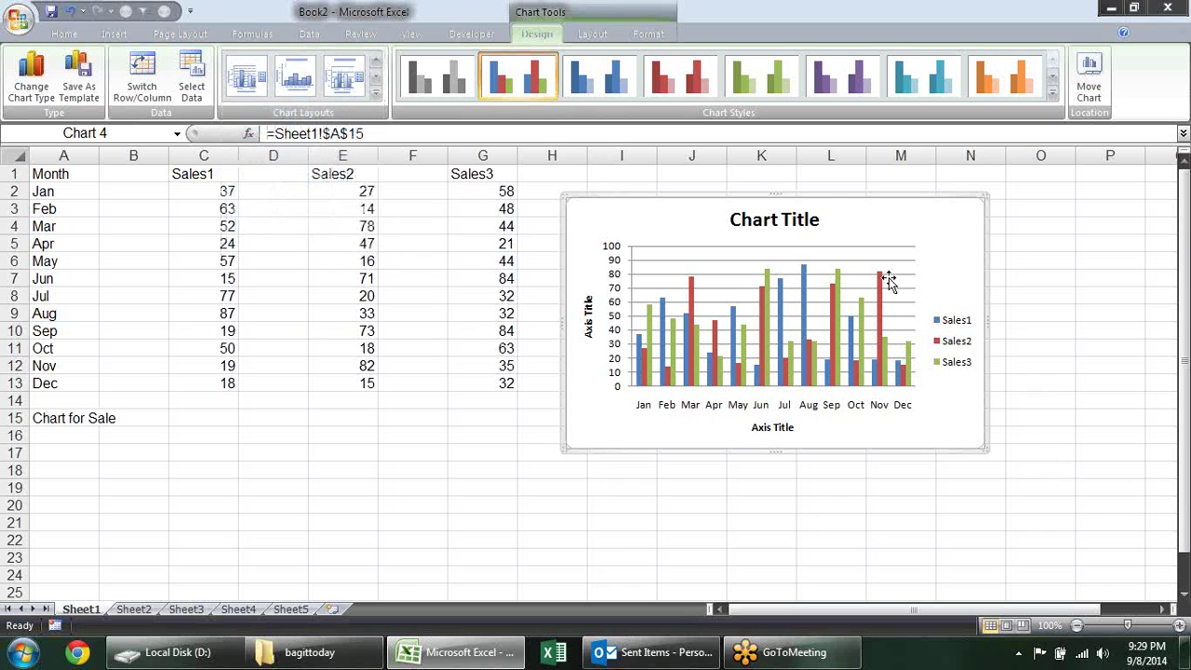
pyautogui.moveTo(832, 209); pyautogui.dragTo(632, 227)
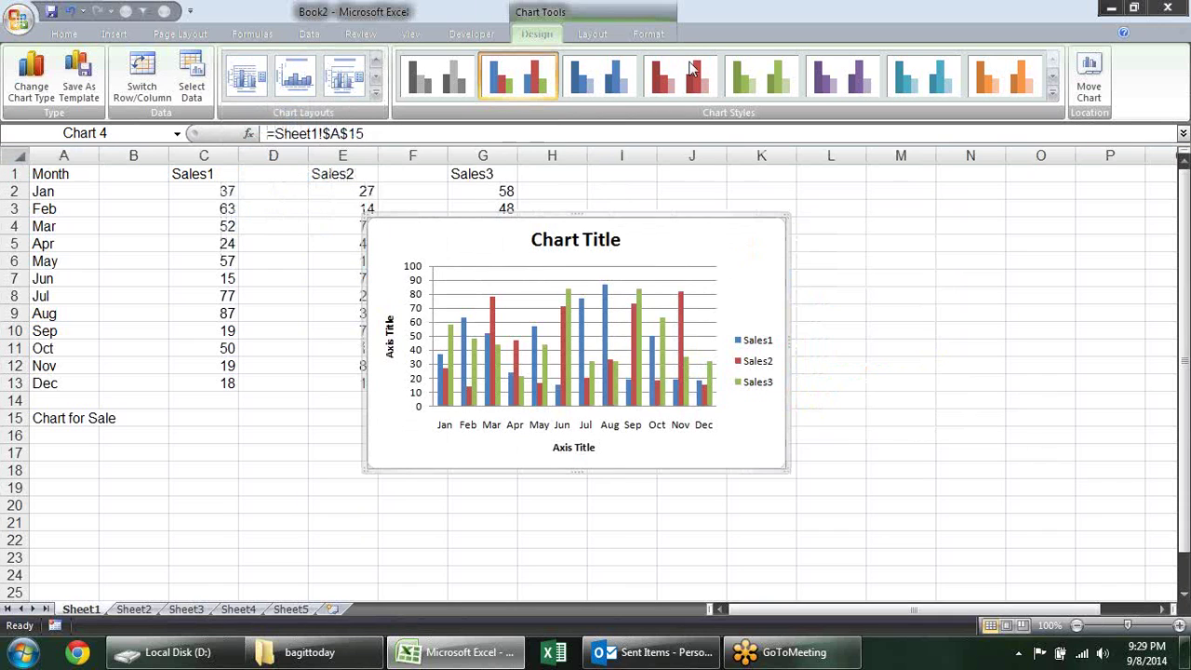
pyautogui.click(1053, 94)
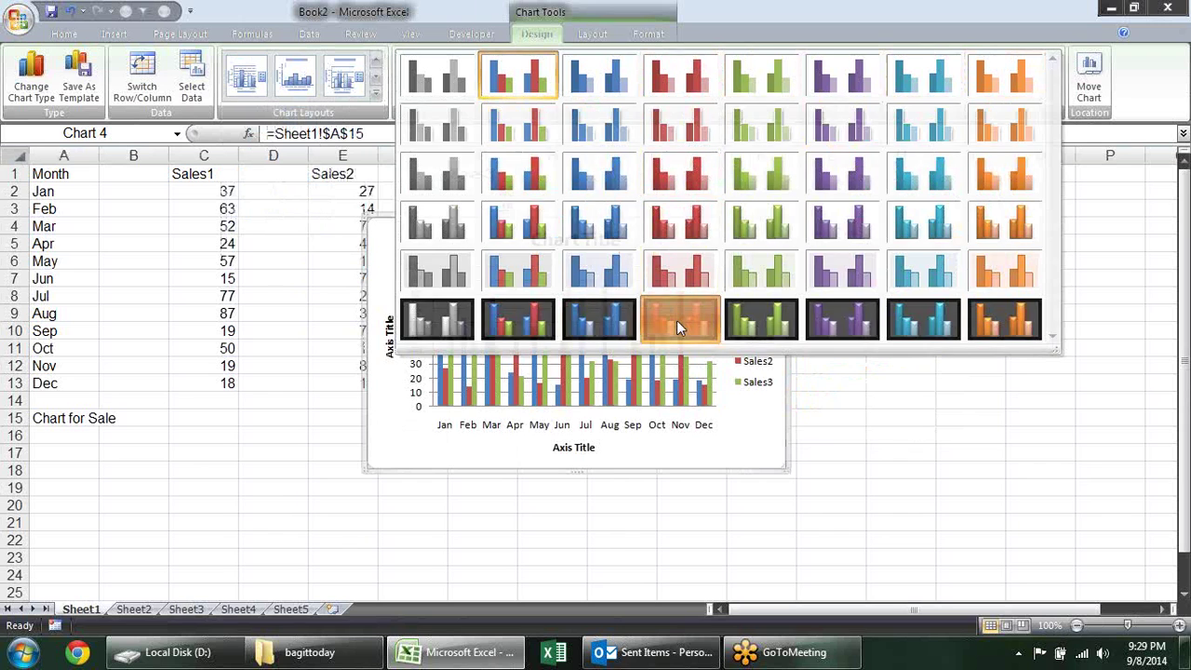
pyautogui.click(677, 320)
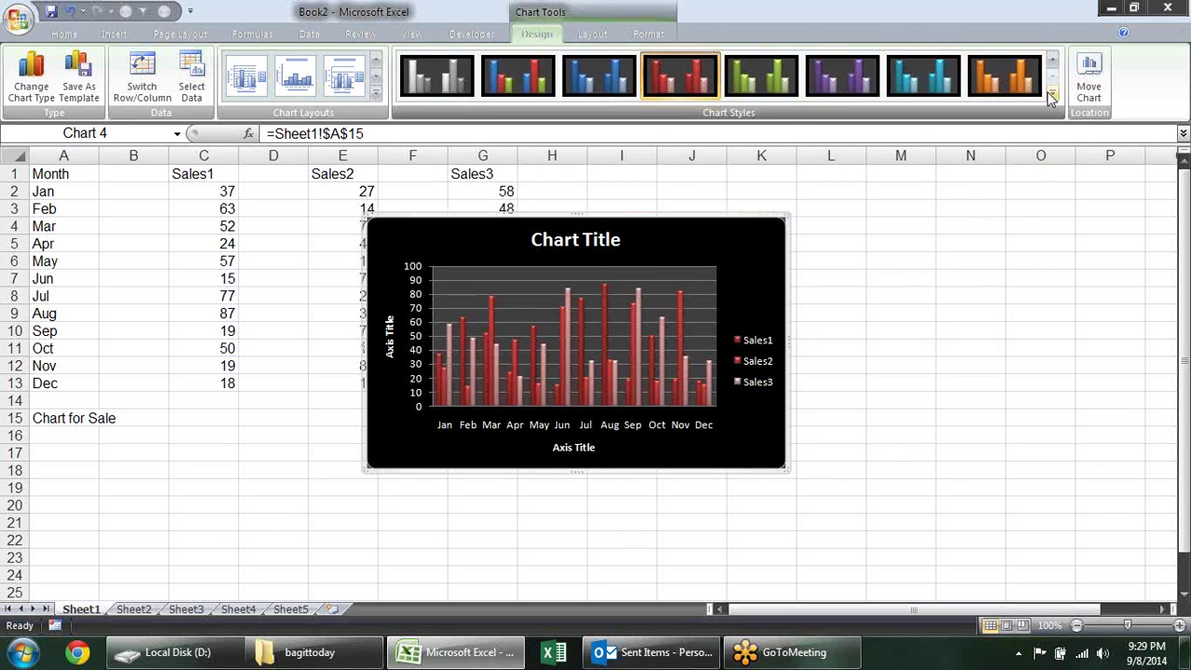
pyautogui.click(1053, 94)
pyautogui.click(941, 128)
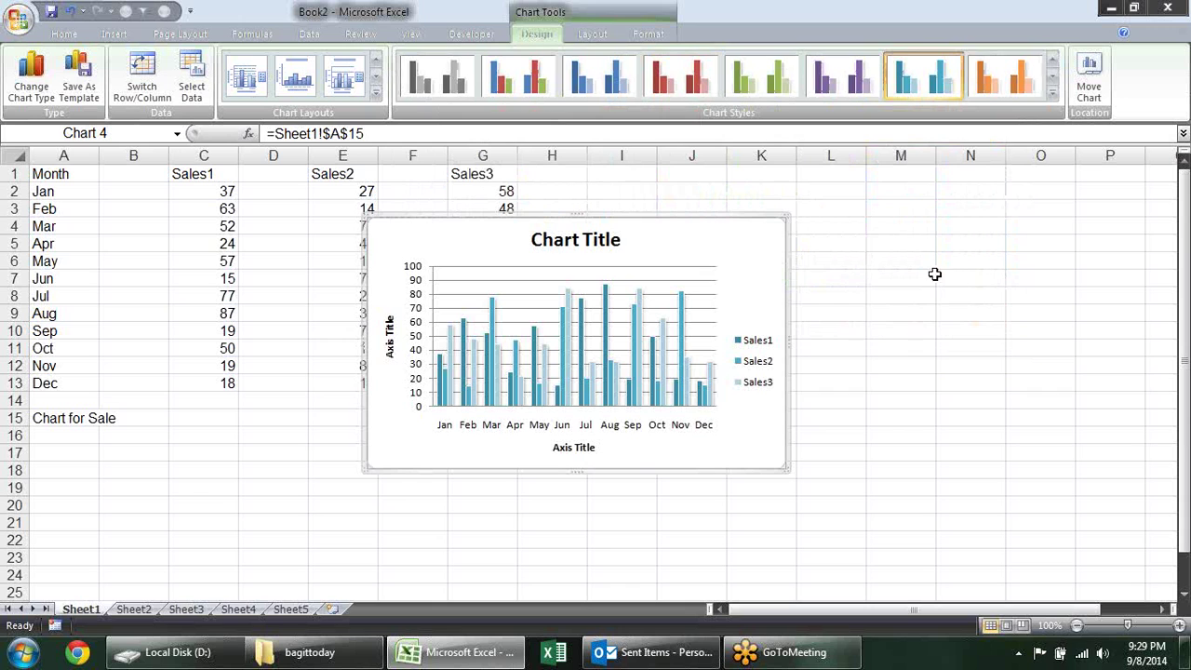
pyautogui.click(591, 33)
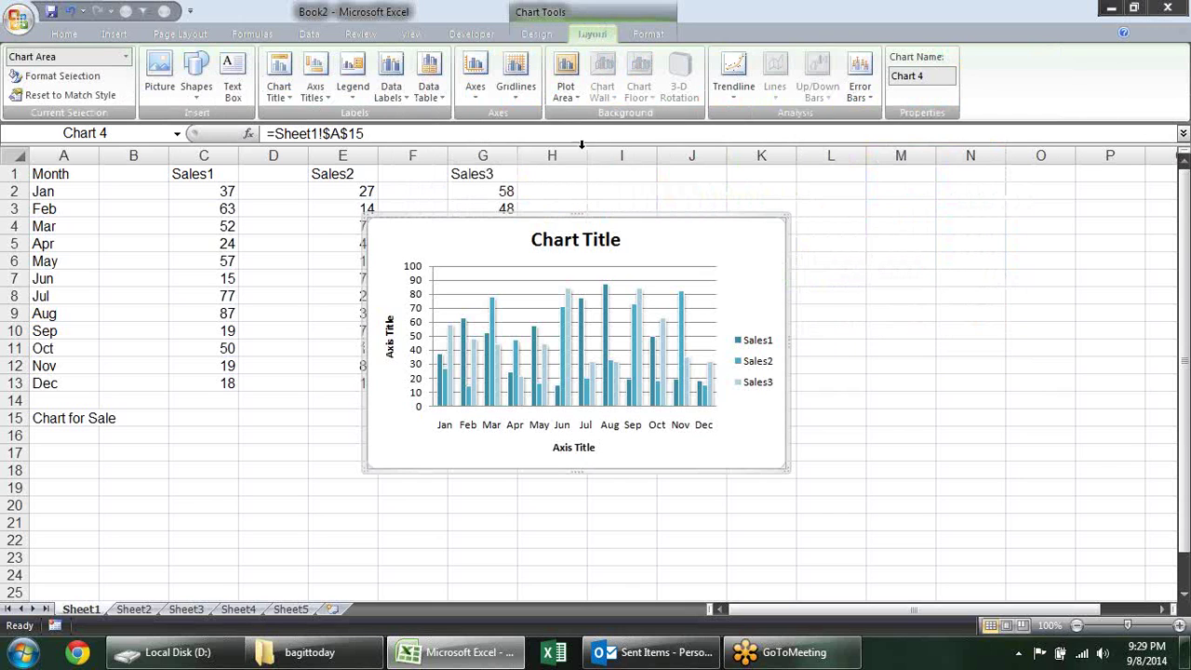
# - Move the chart lower and set the chart title to Above Chart
pyautogui.moveTo(519, 213)
pyautogui.mouseDown()
pyautogui.moveTo(596, 303)
pyautogui.moveTo(468, 311)
pyautogui.mouseUp()
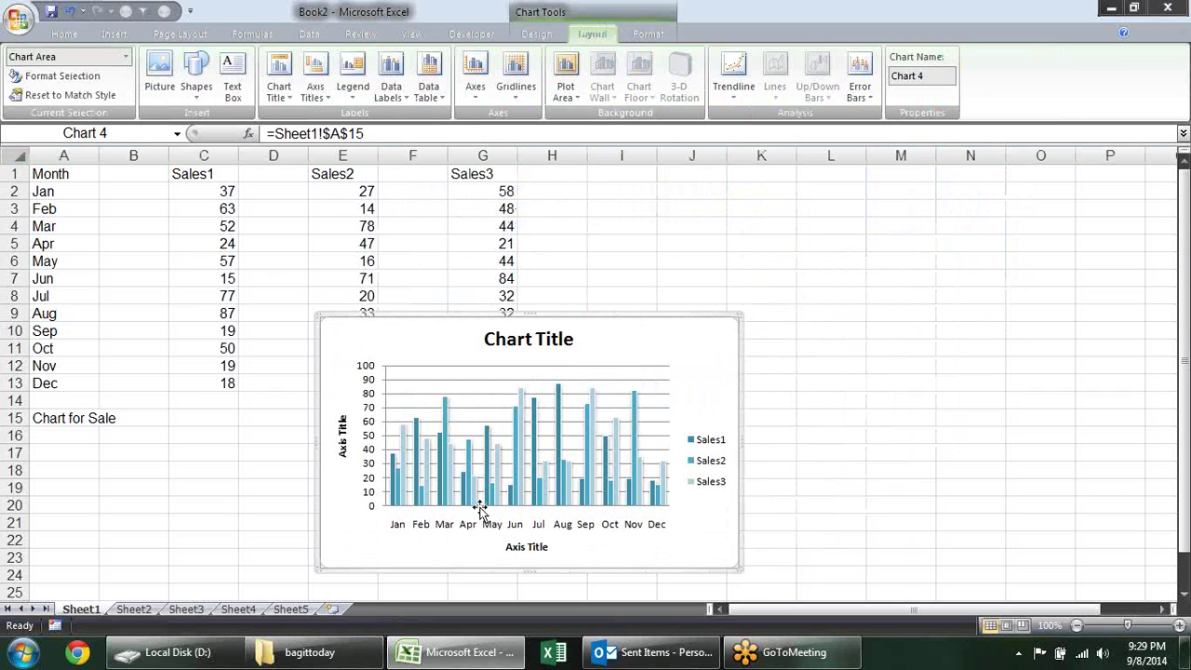
pyautogui.click(279, 97)
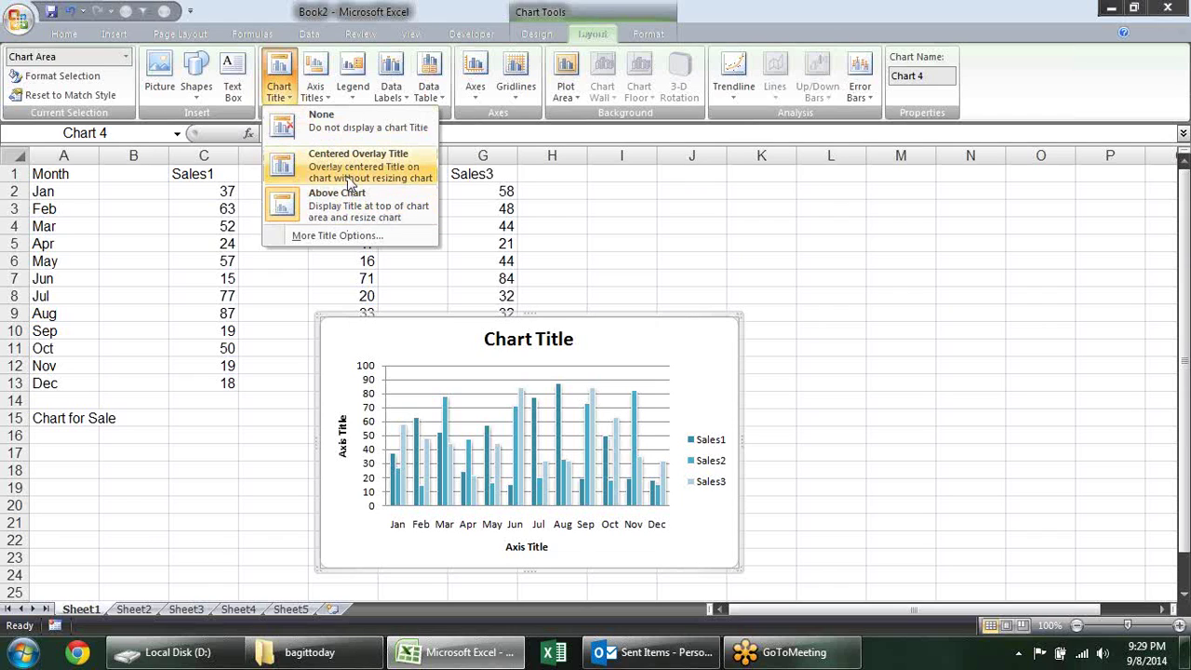
pyautogui.click(350, 183)
pyautogui.click(318, 88)
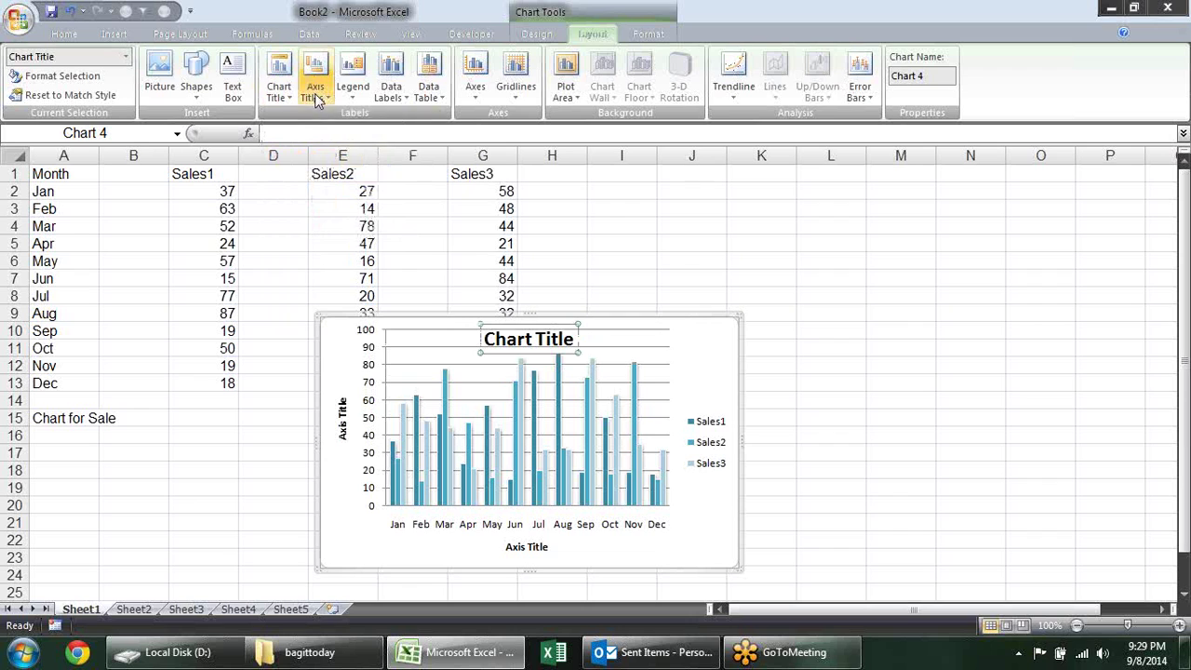
pyautogui.click(279, 92)
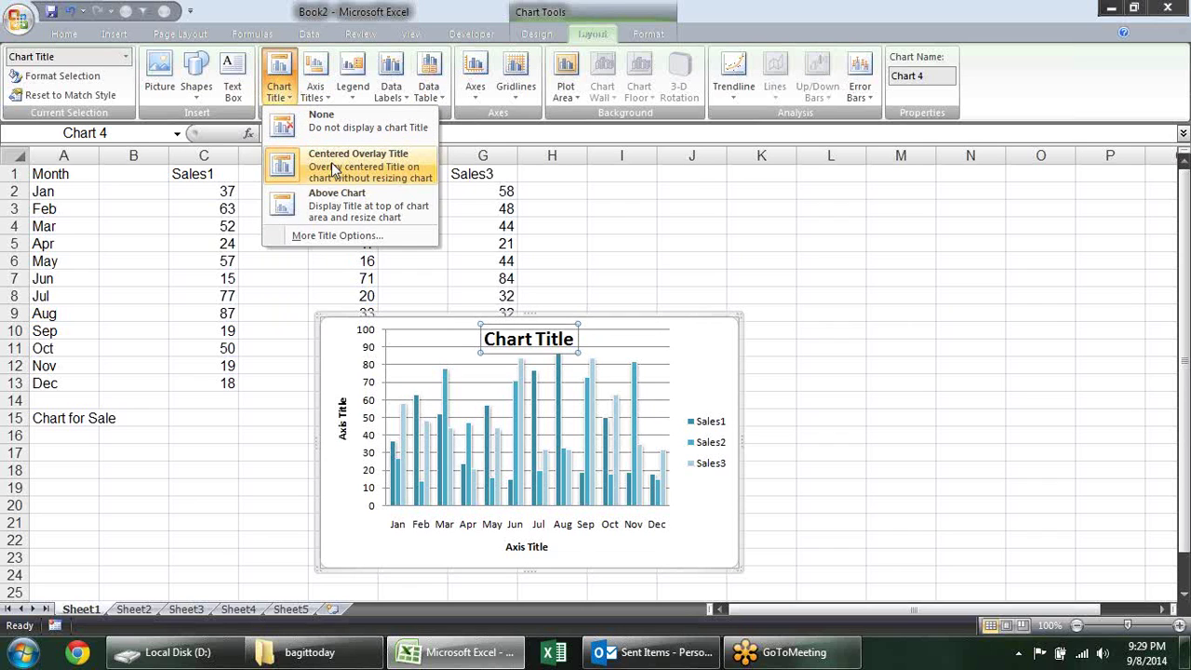
pyautogui.click(343, 226)
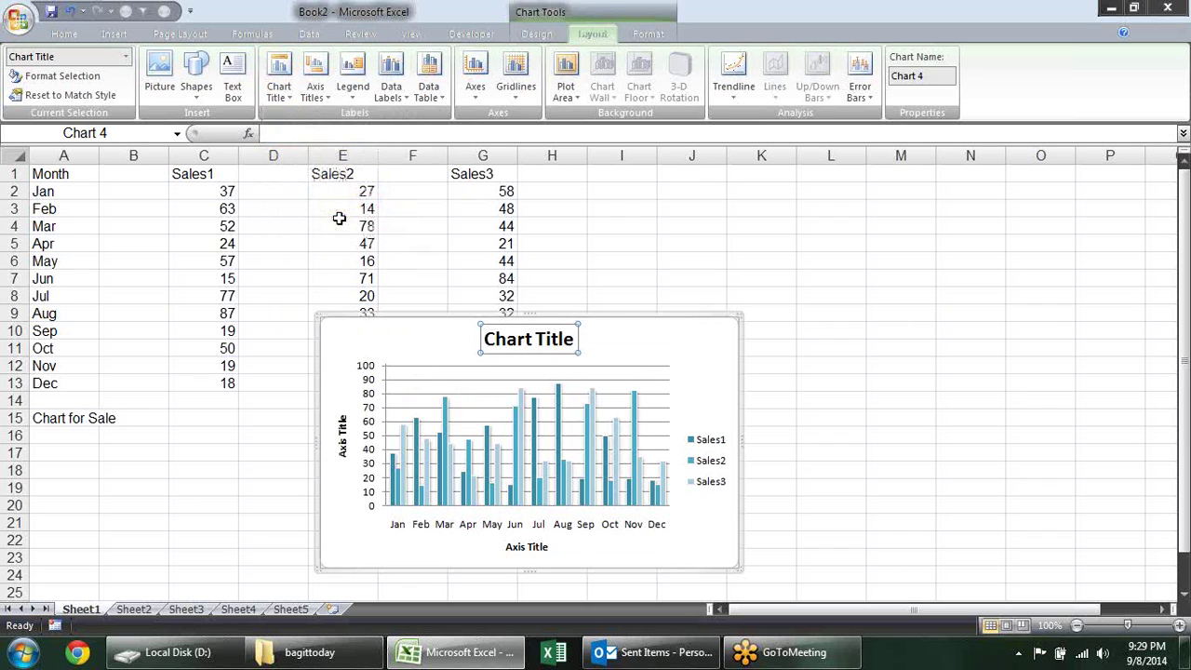
pyautogui.click(332, 94)
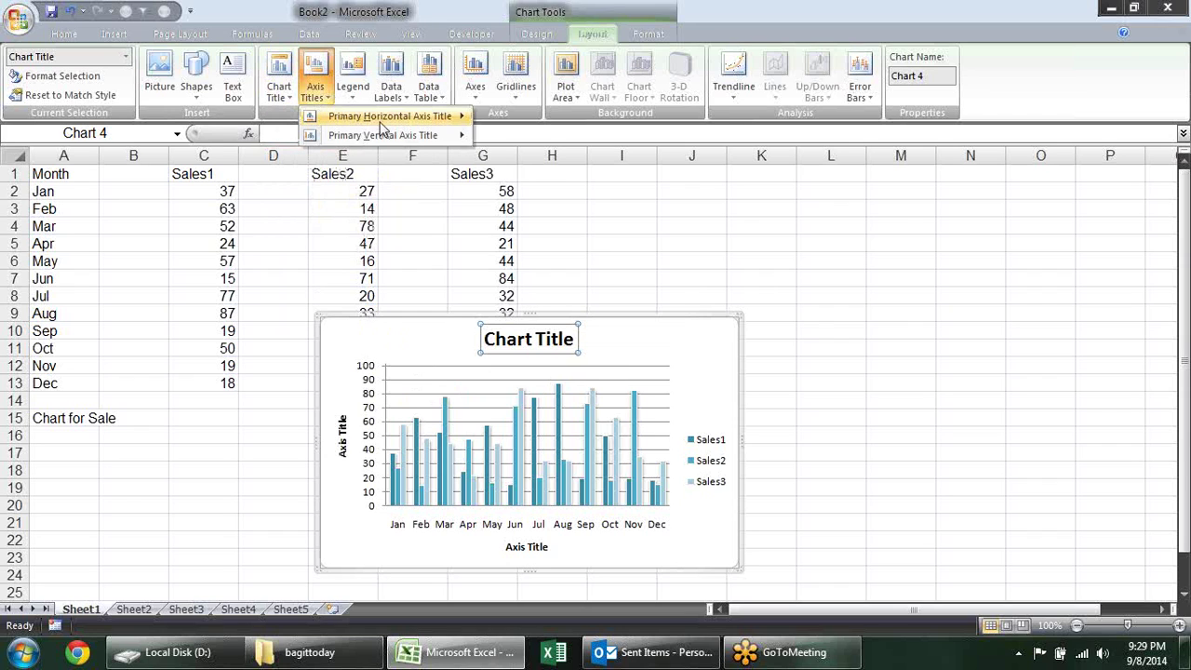
pyautogui.moveTo(391, 118)
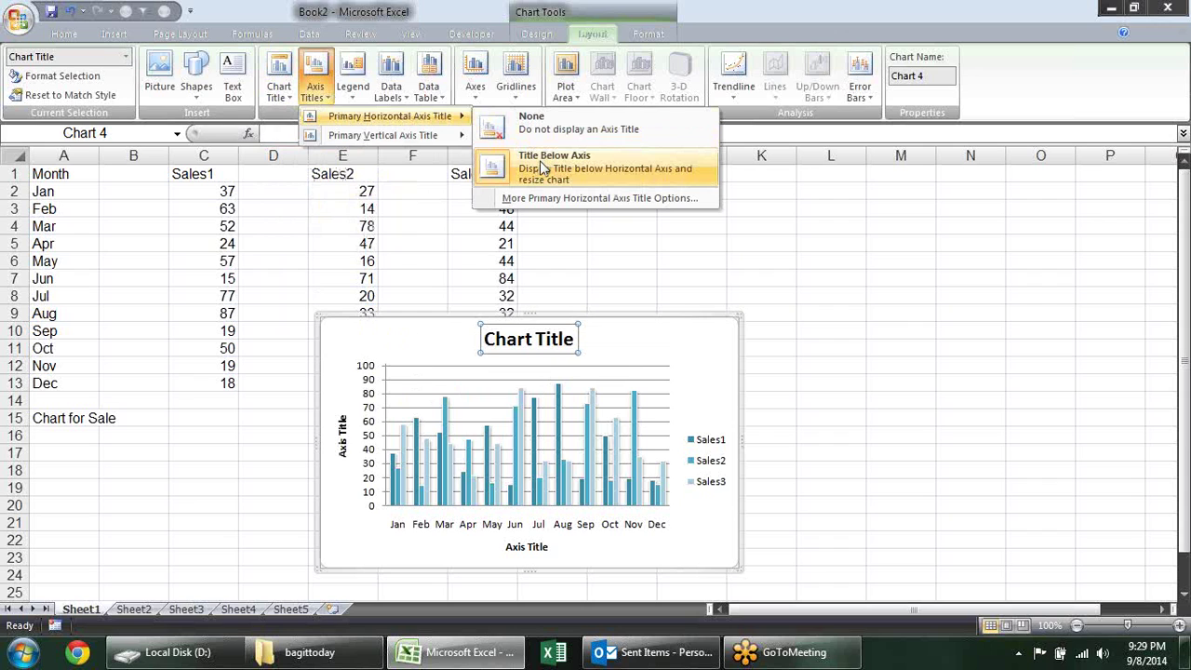
pyautogui.moveTo(373, 135)
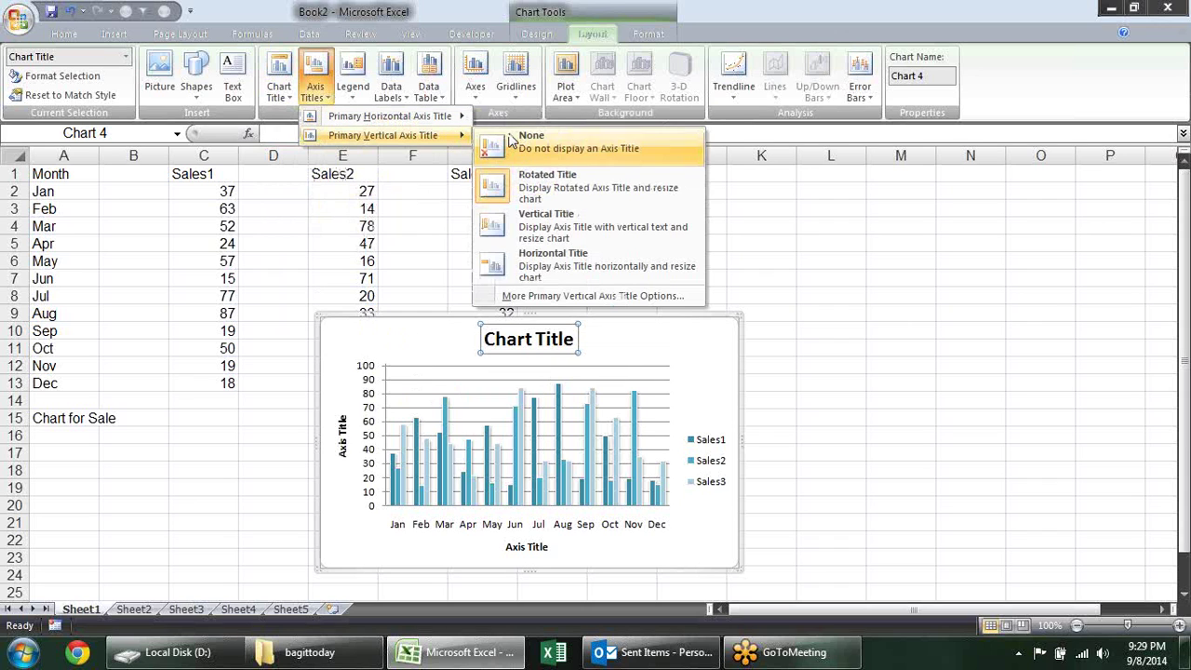
pyautogui.click(534, 177)
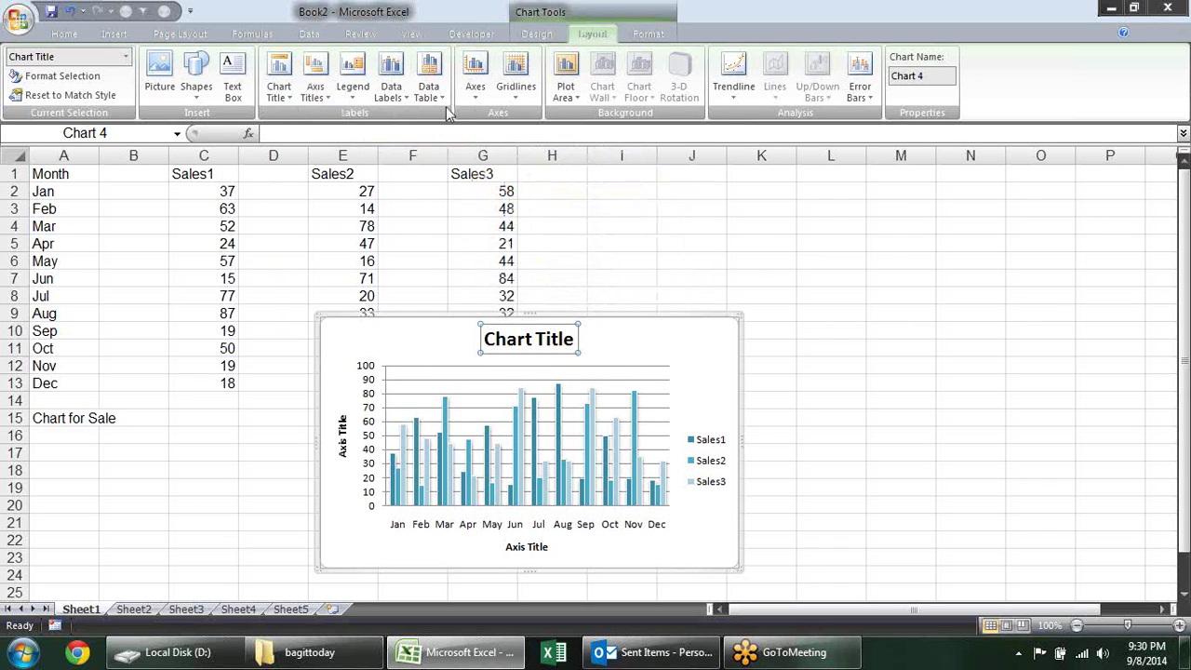
# - Show the legend at the top and add Outside End data labels to the bars
pyautogui.click(361, 94)
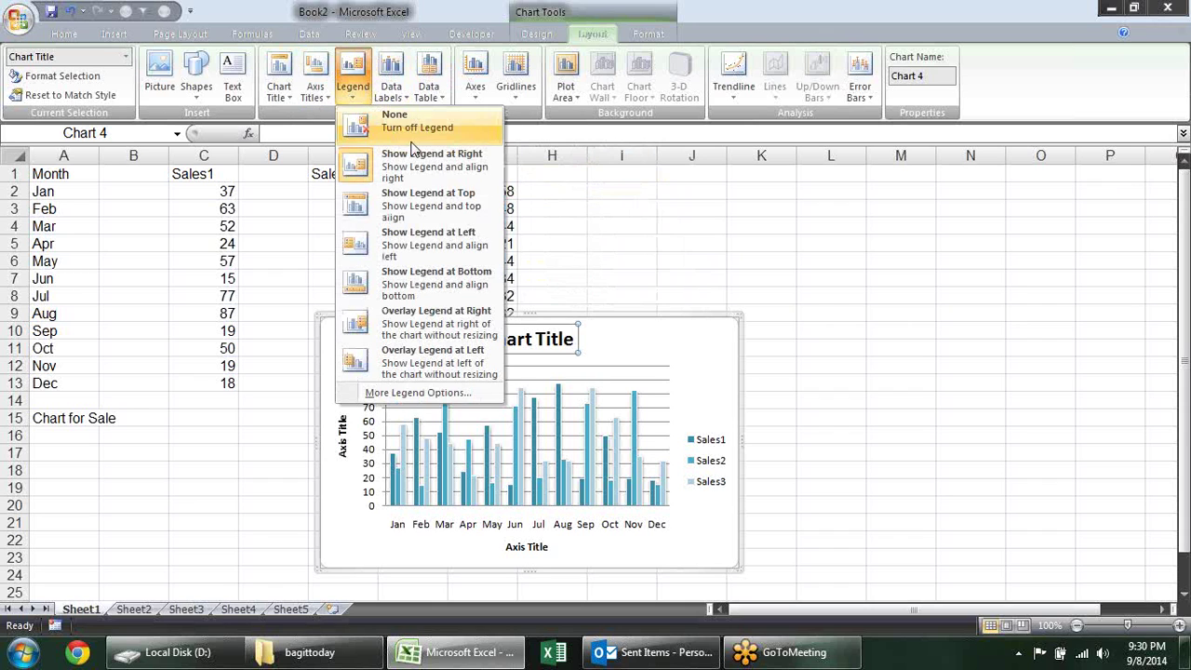
pyautogui.click(461, 199)
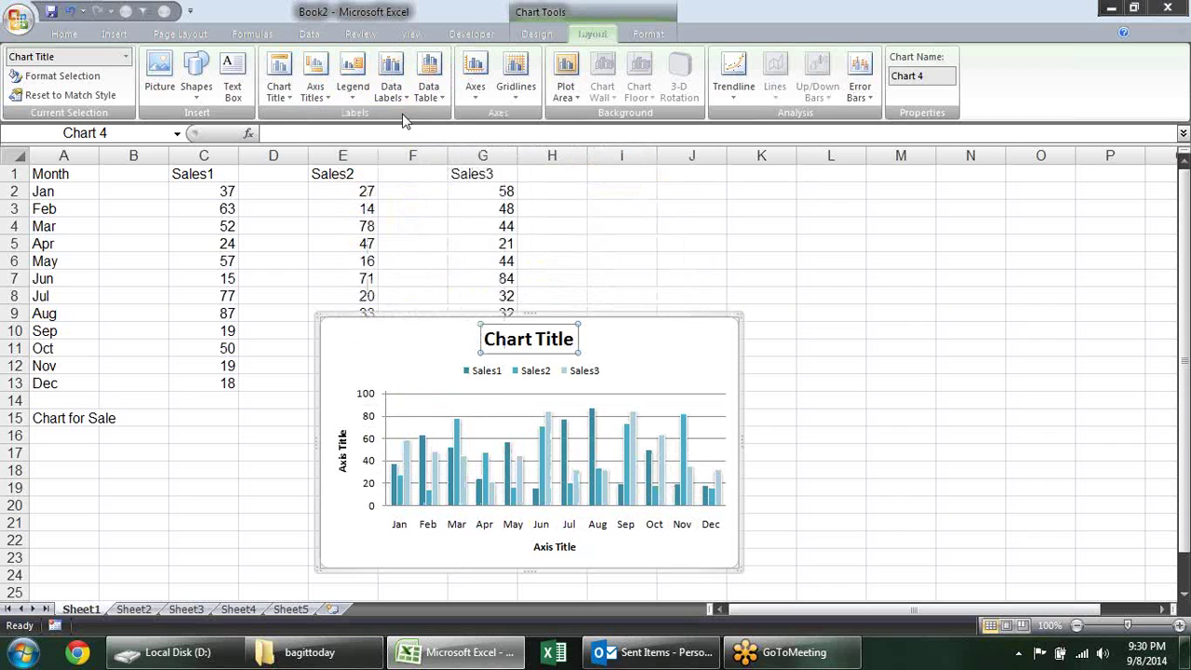
pyautogui.click(401, 88)
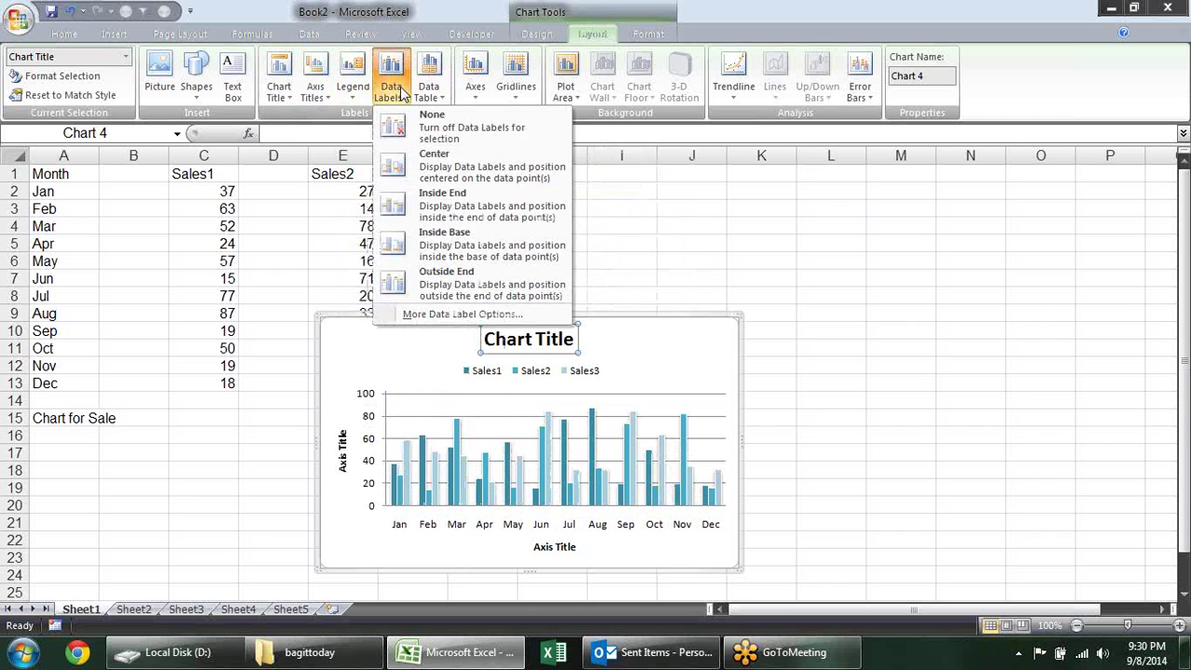
pyautogui.click(456, 163)
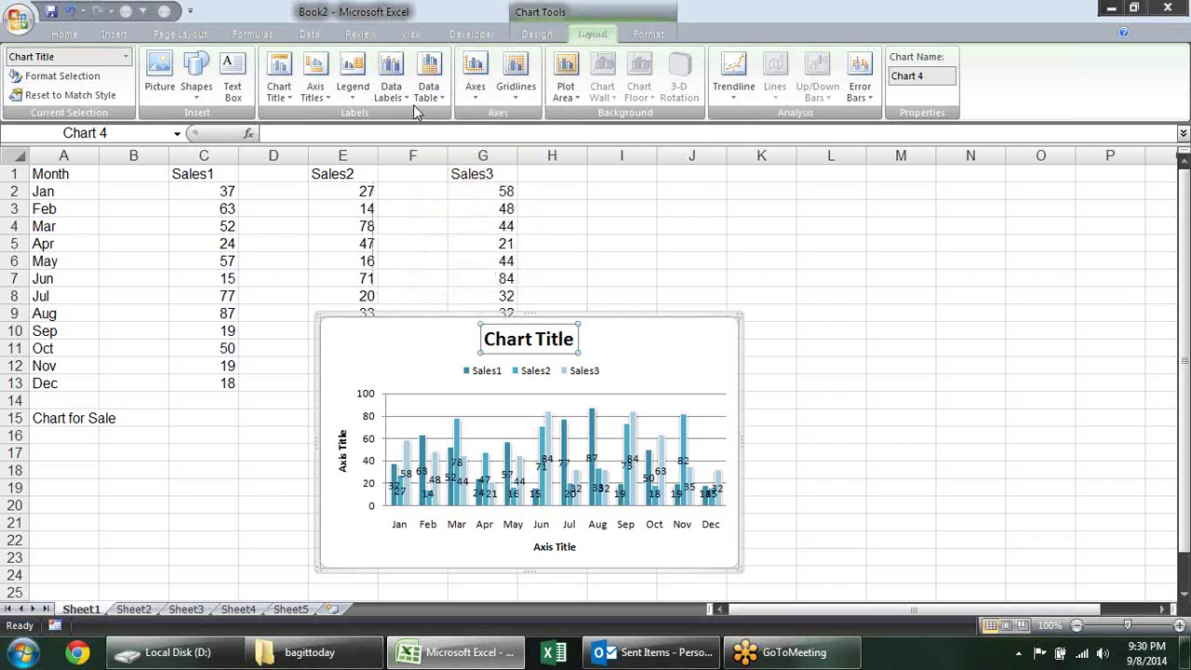
pyautogui.click(391, 89)
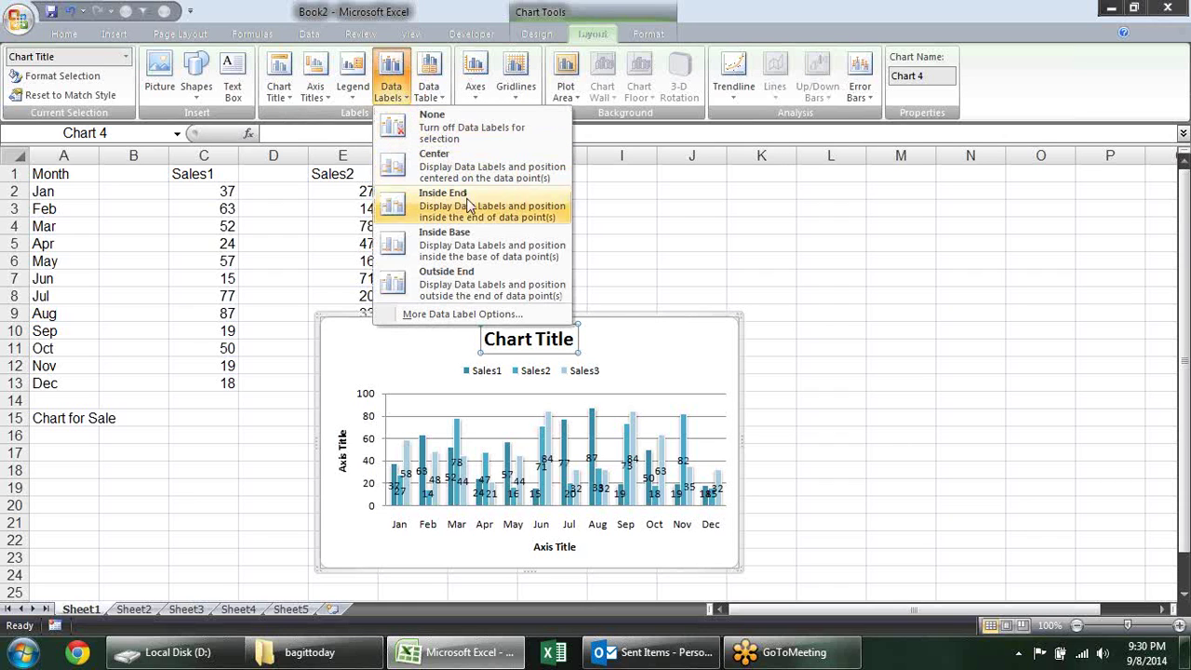
pyautogui.click(484, 284)
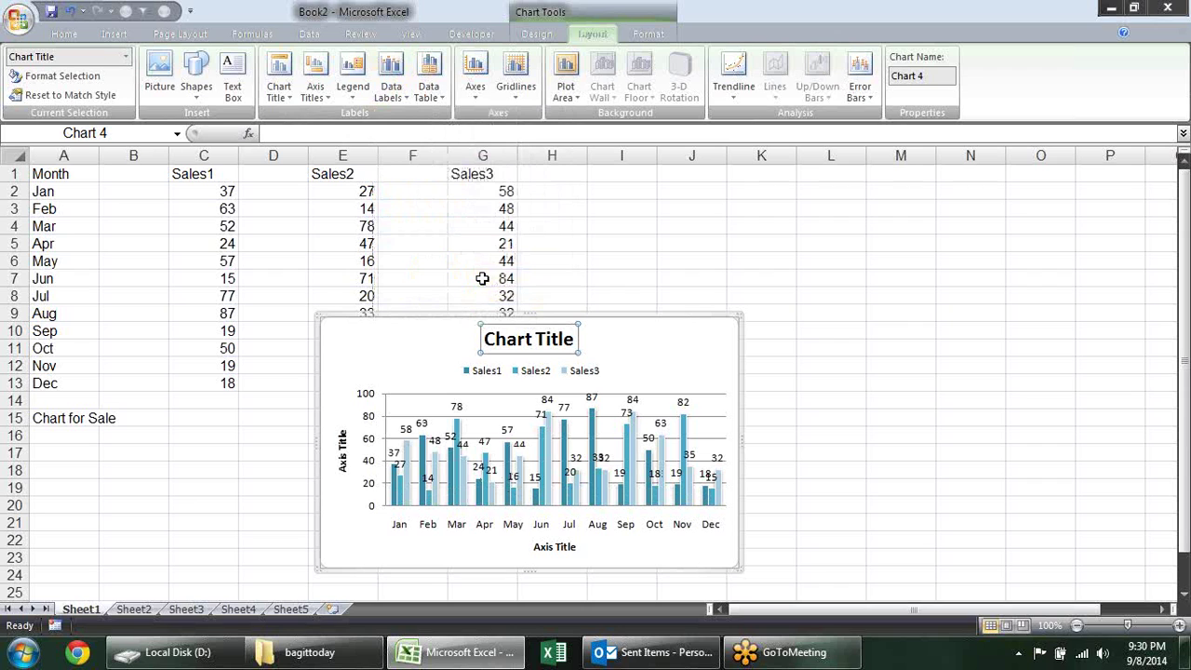
# - Show a data table with legend keys under the columns, then try the horizontal axis without labels
pyautogui.click(444, 96)
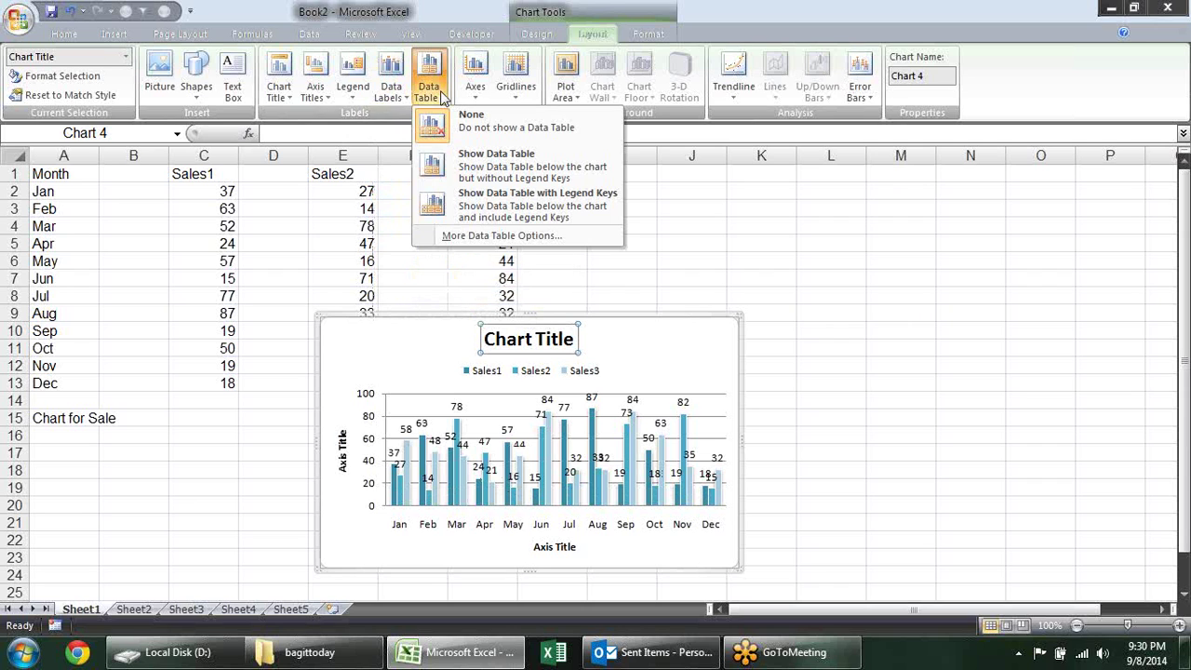
pyautogui.click(510, 201)
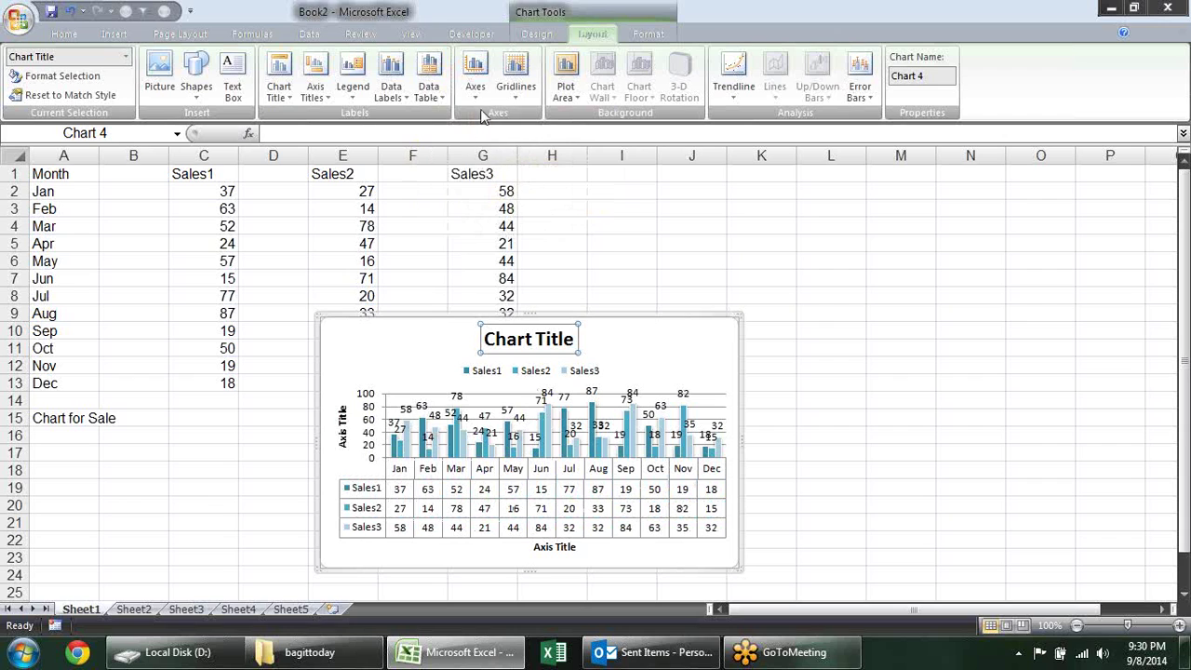
pyautogui.click(474, 93)
pyautogui.moveTo(495, 119)
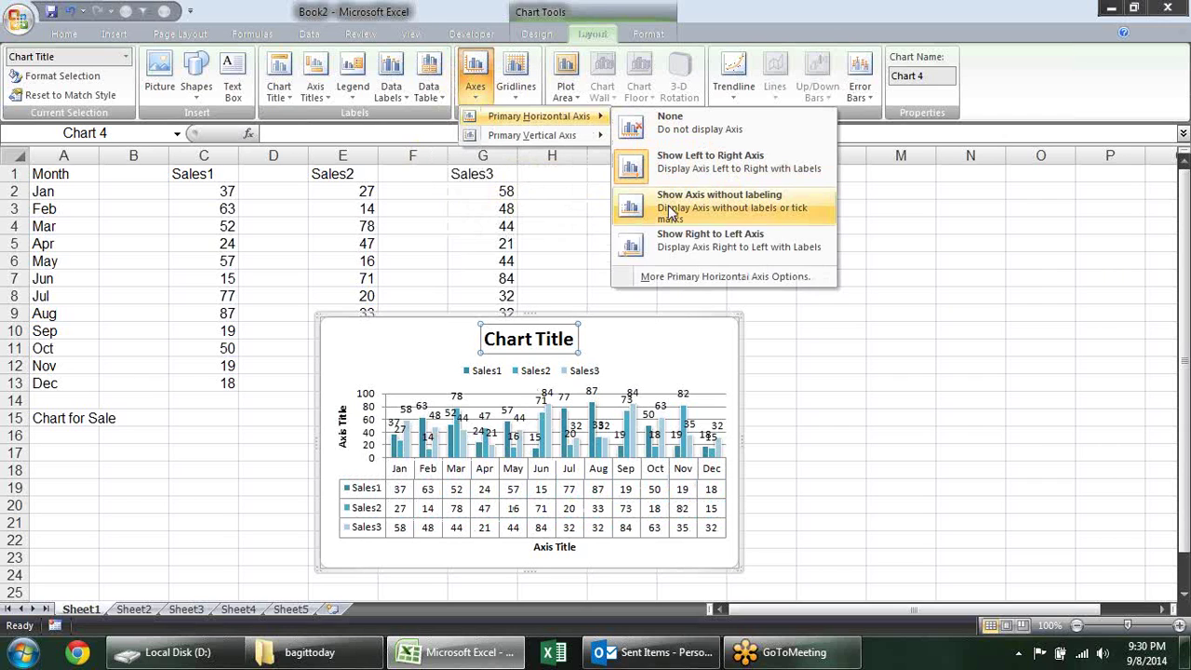
pyautogui.click(668, 205)
# - Hide the horizontal axis, then restore the labelled left-to-right horizontal axis
pyautogui.click(515, 79)
pyautogui.click(476, 79)
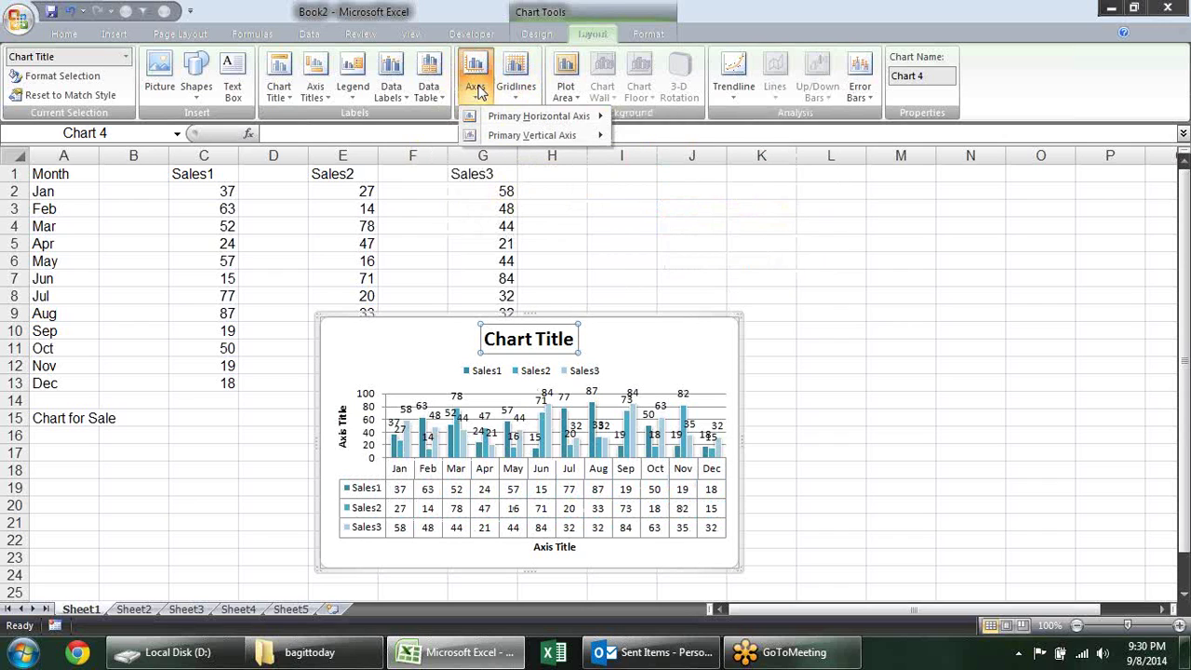
pyautogui.moveTo(563, 123)
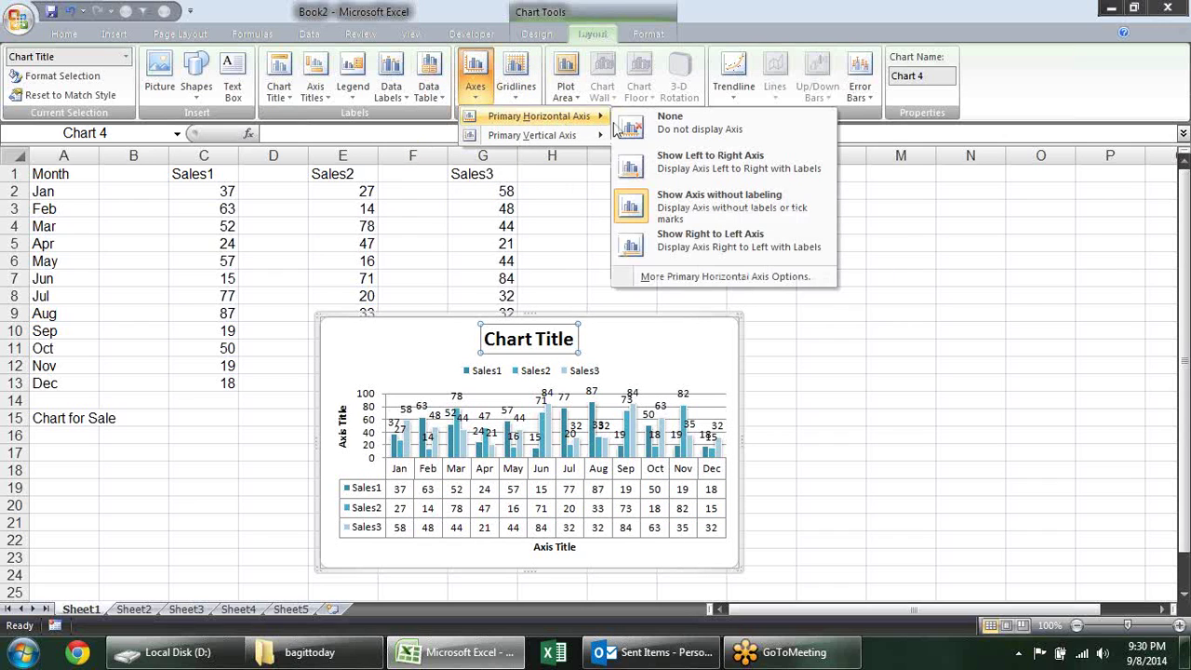
pyautogui.click(702, 130)
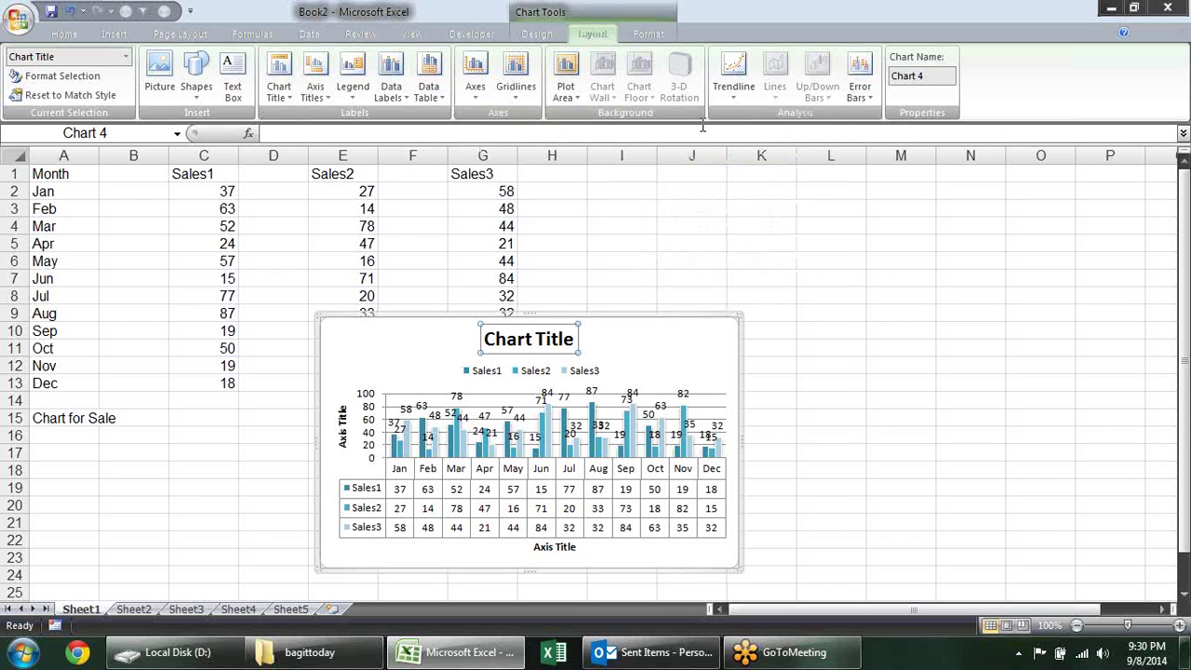
pyautogui.click(429, 88)
pyautogui.click(486, 94)
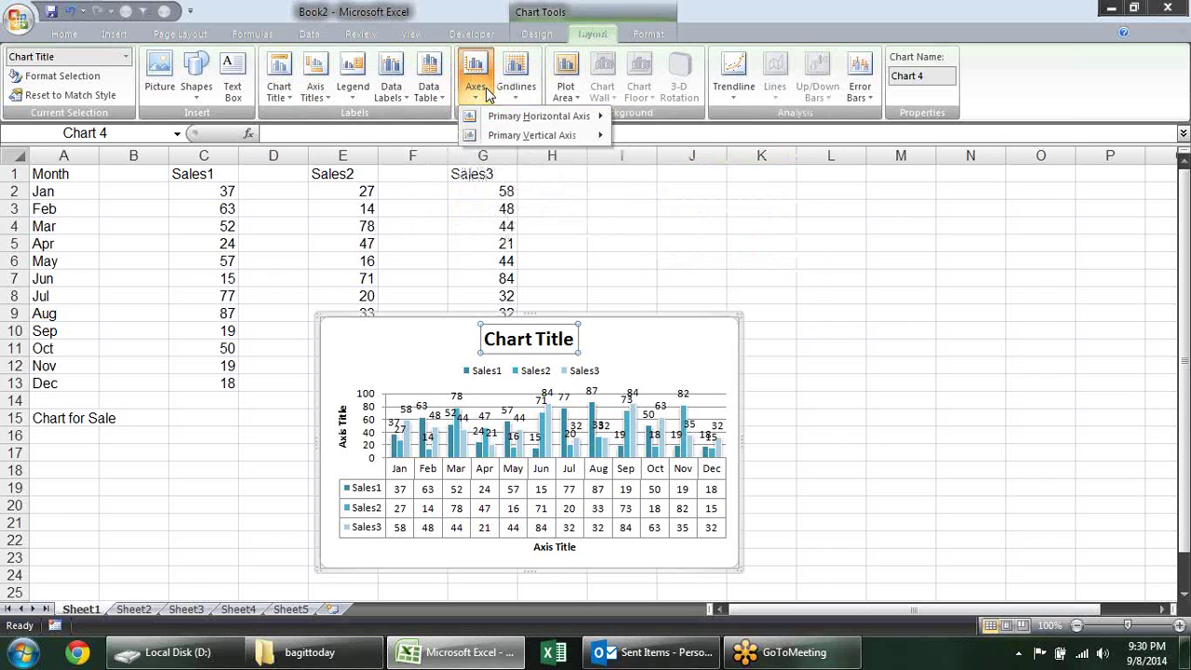
pyautogui.moveTo(518, 116)
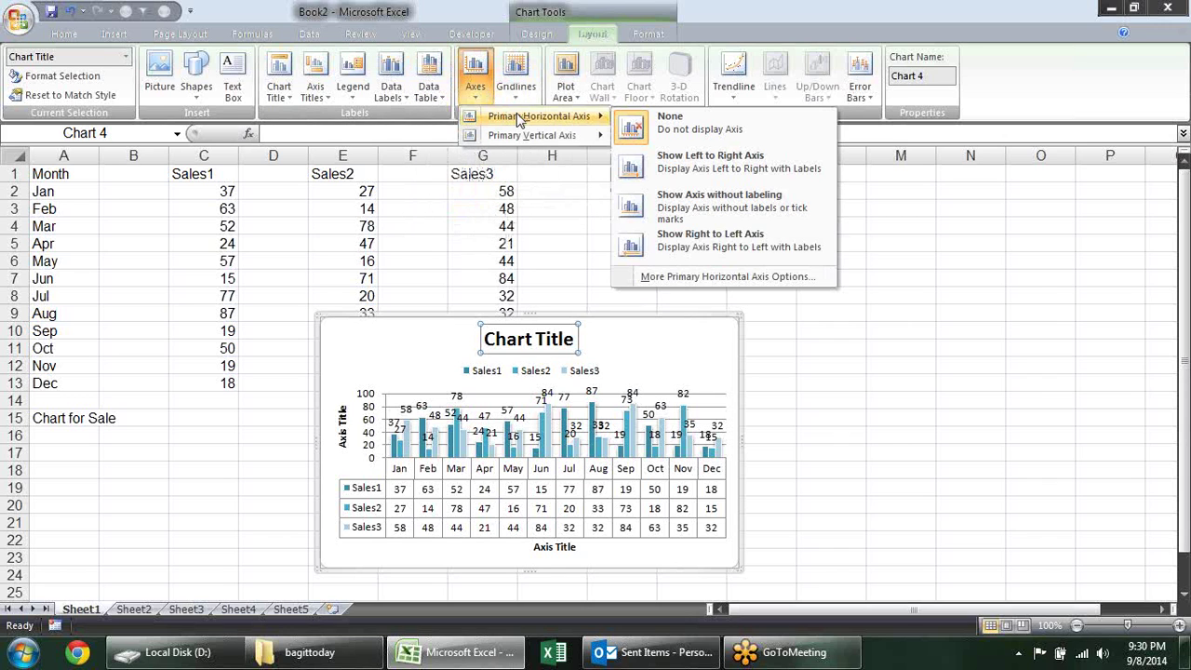
pyautogui.click(702, 163)
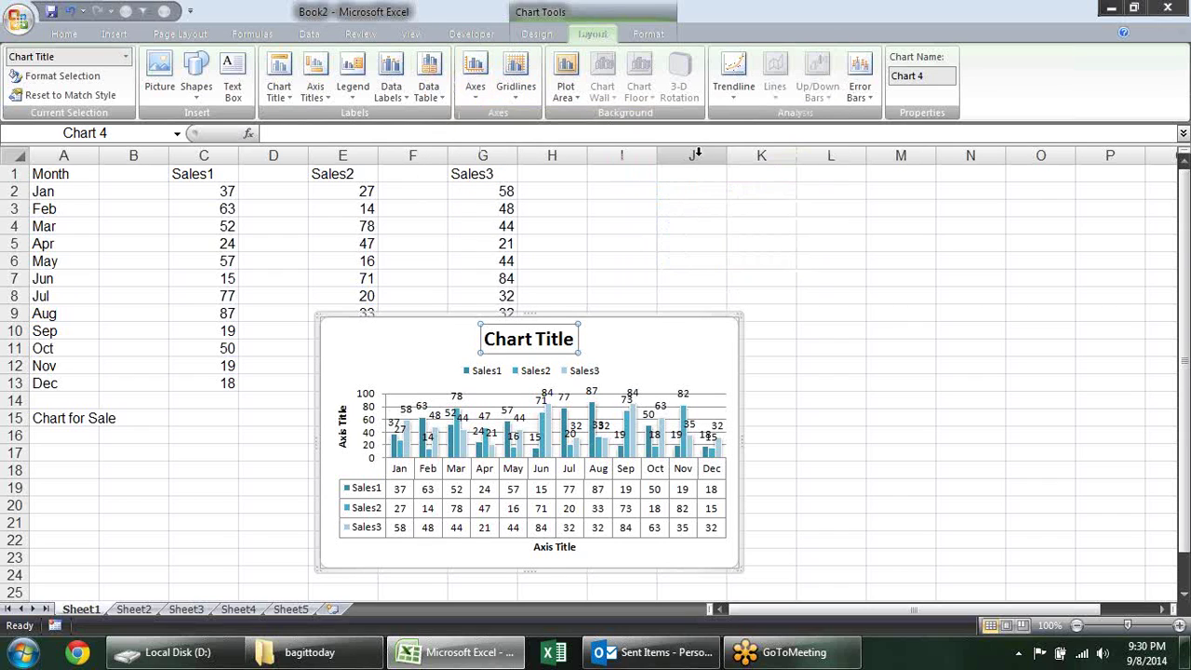
# - Briefly add vertical gridlines, then set both primary horizontal and vertical gridlines to None
pyautogui.click(511, 89)
pyautogui.moveTo(619, 138)
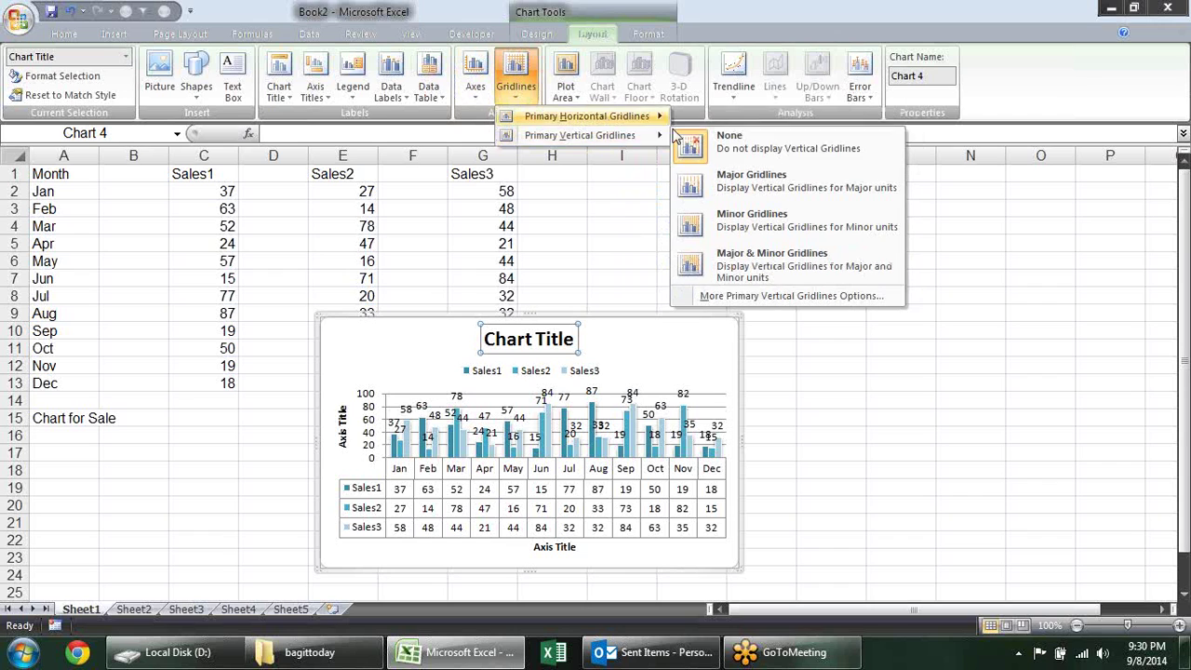
pyautogui.click(711, 177)
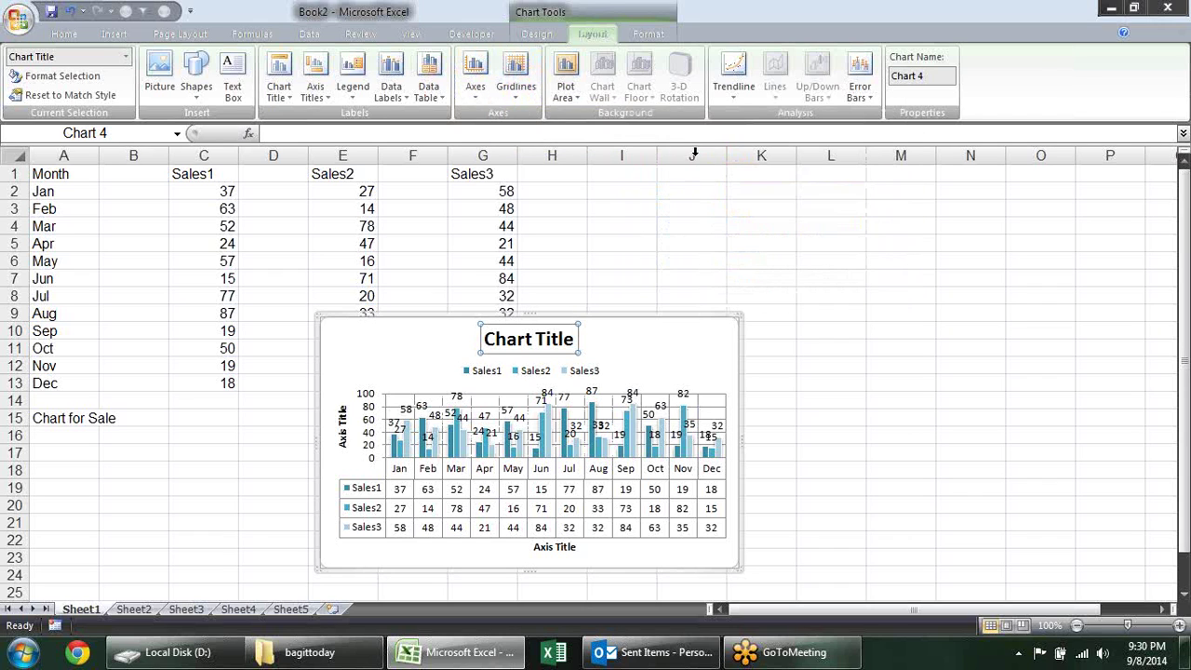
pyautogui.click(564, 88)
pyautogui.click(521, 88)
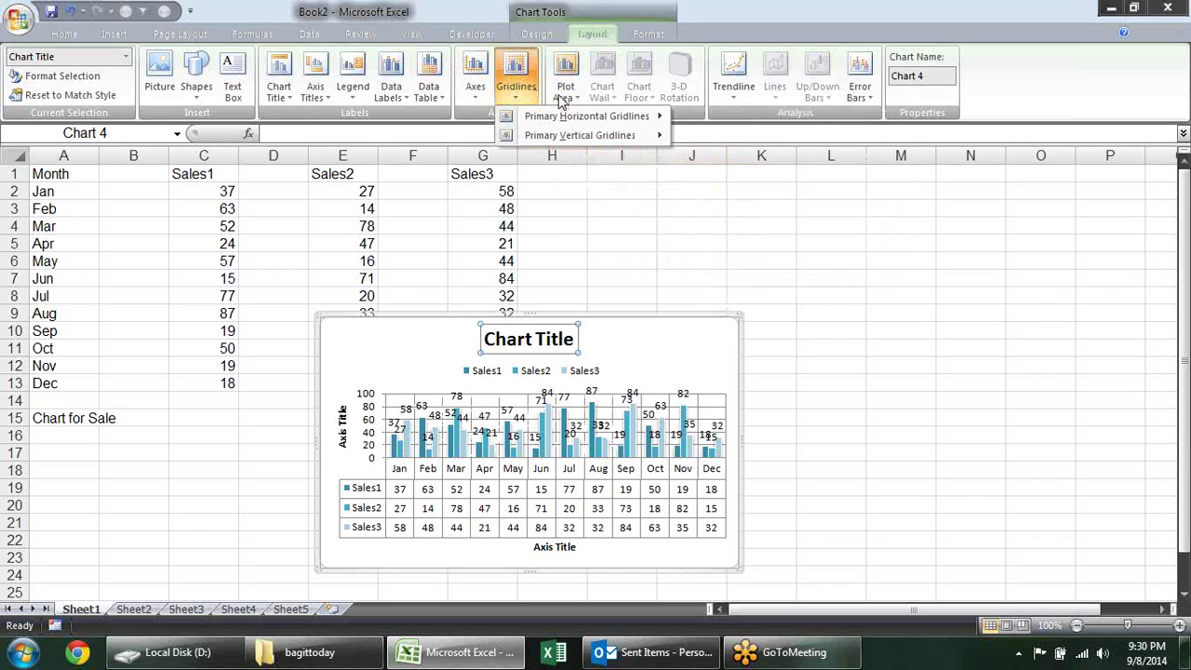
pyautogui.moveTo(645, 126)
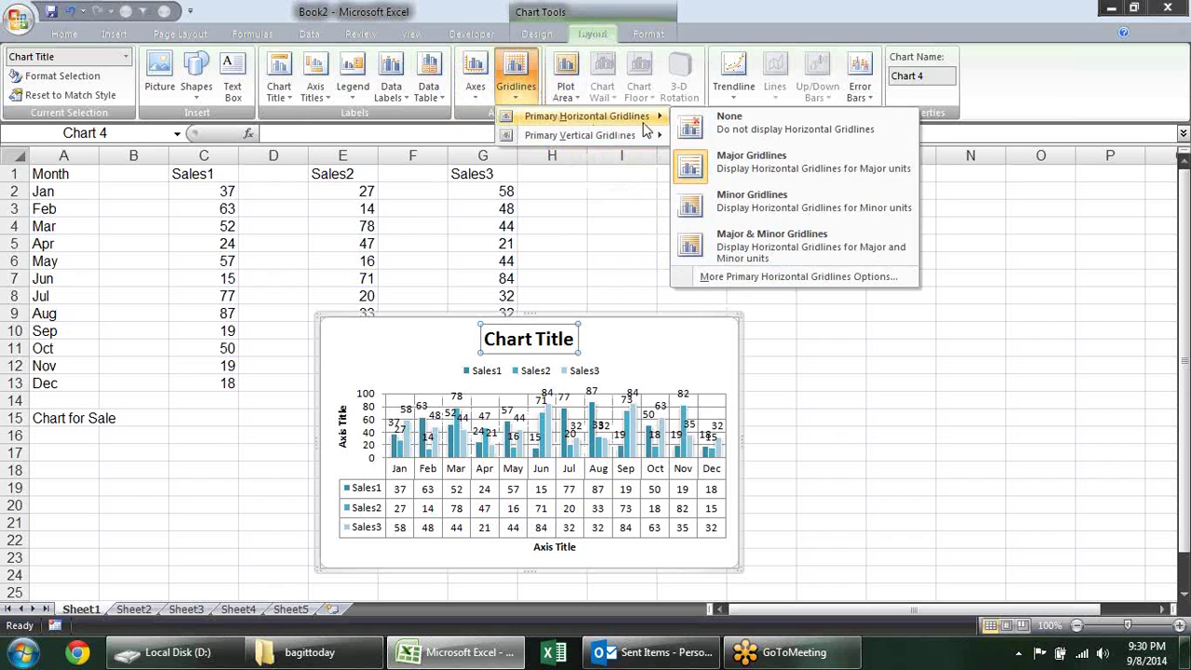
pyautogui.click(717, 122)
pyautogui.click(517, 88)
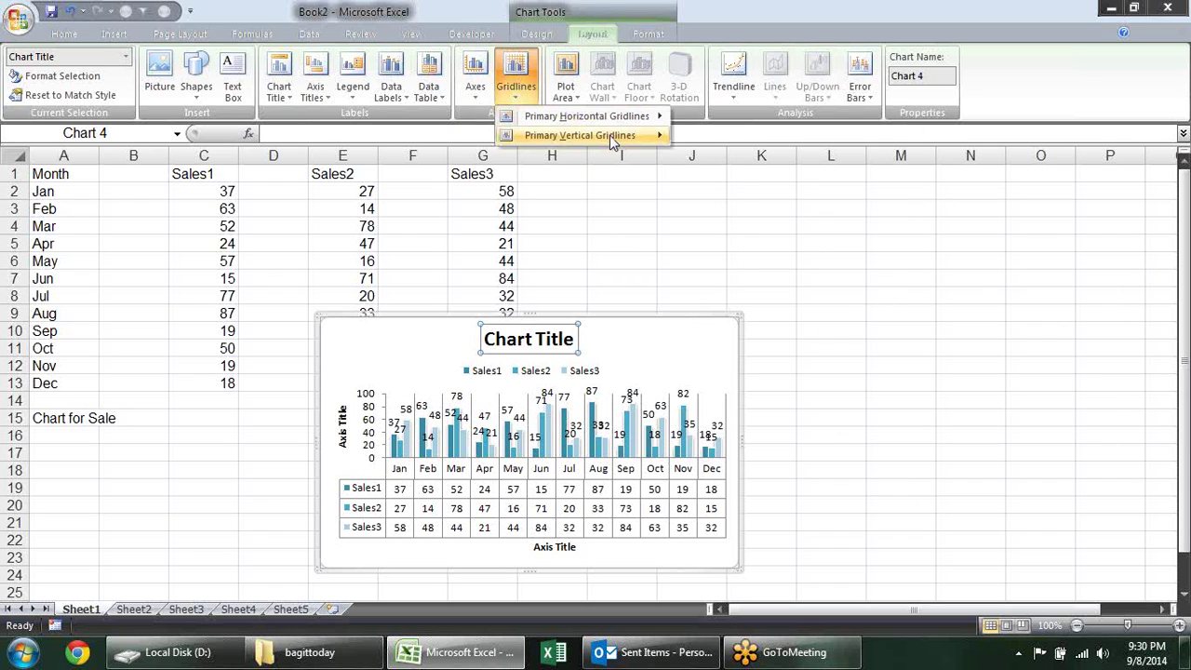
pyautogui.moveTo(610, 135)
pyautogui.click(712, 147)
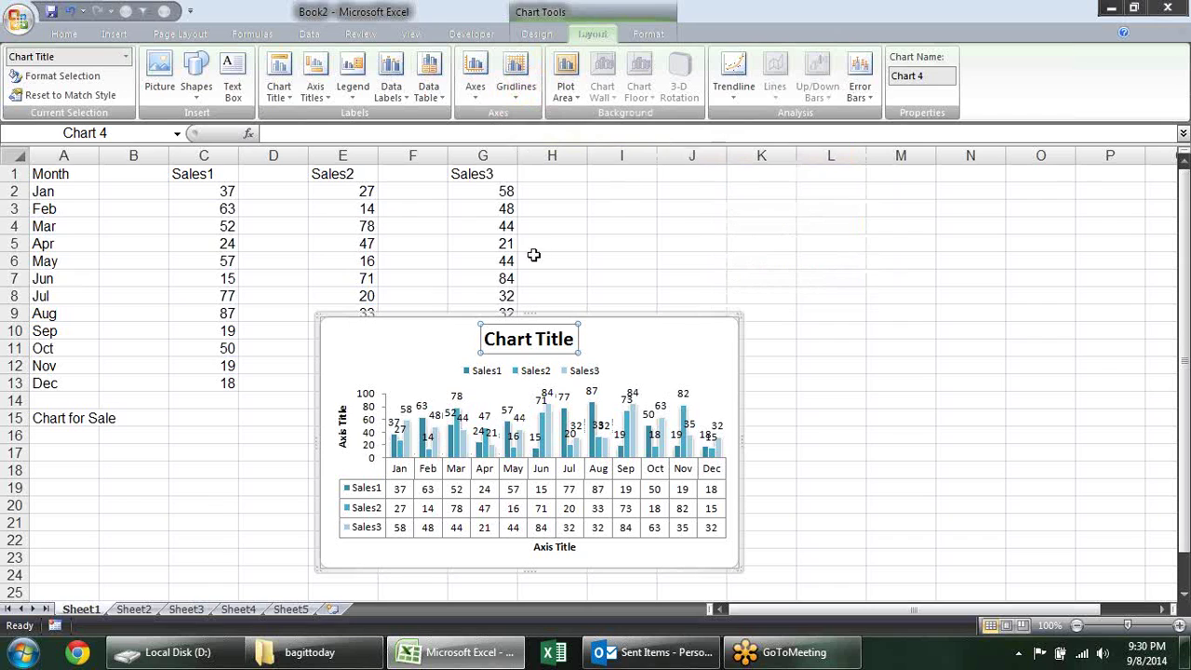
# - Toggle the plot area fill between None and Show Plot Area, ending with it cleared
pyautogui.click(570, 93)
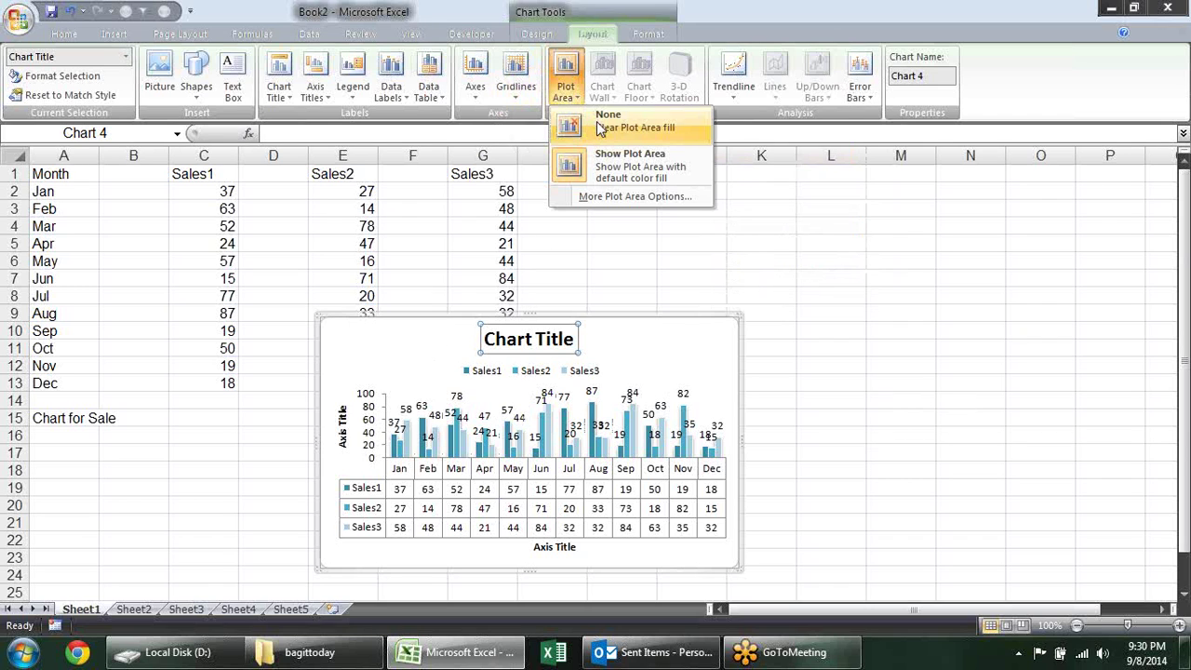
pyautogui.click(601, 127)
pyautogui.click(569, 91)
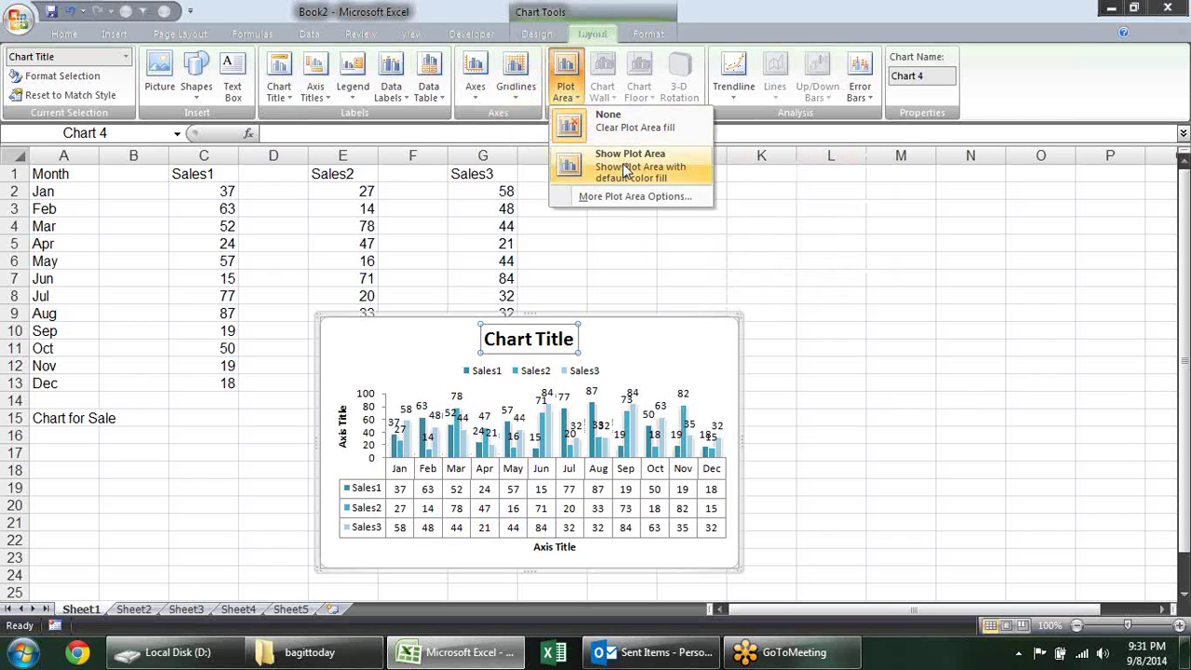
pyautogui.click(627, 170)
pyautogui.click(632, 395)
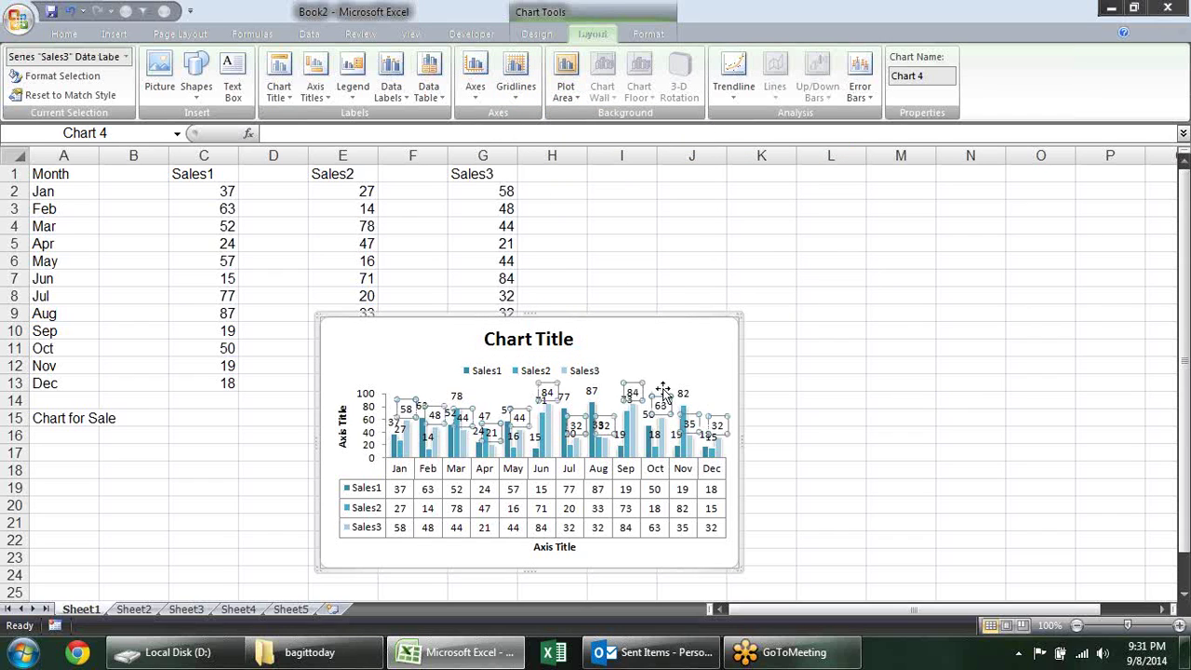
pyautogui.click(665, 383)
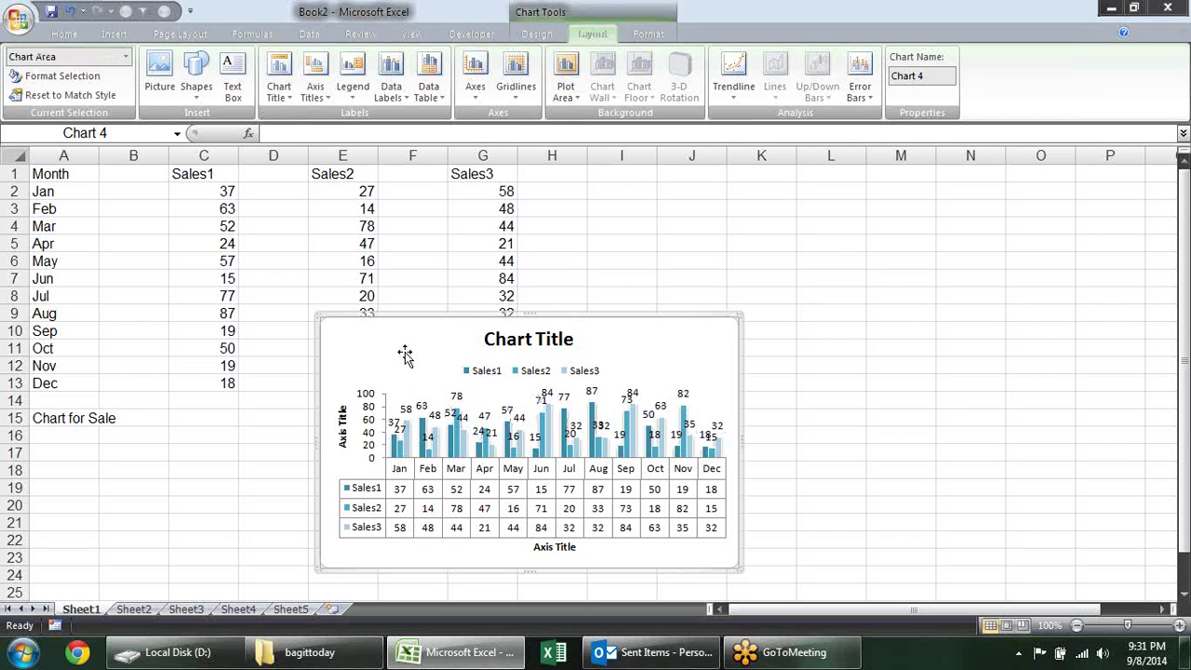
pyautogui.click(392, 401)
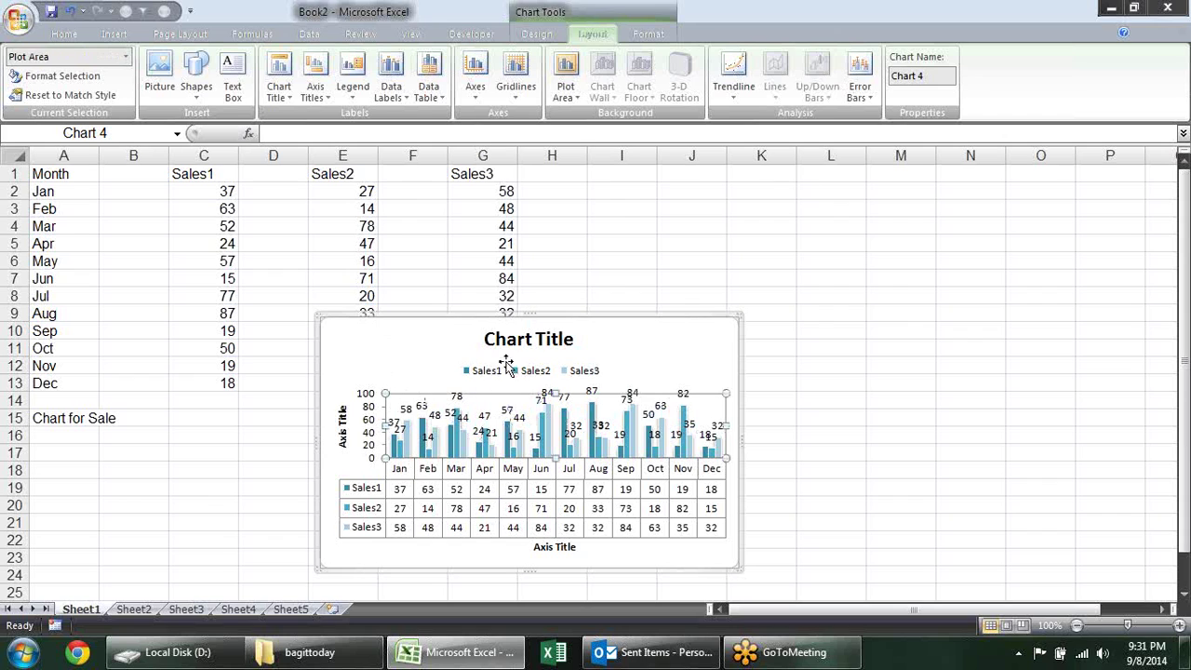
pyautogui.click(566, 84)
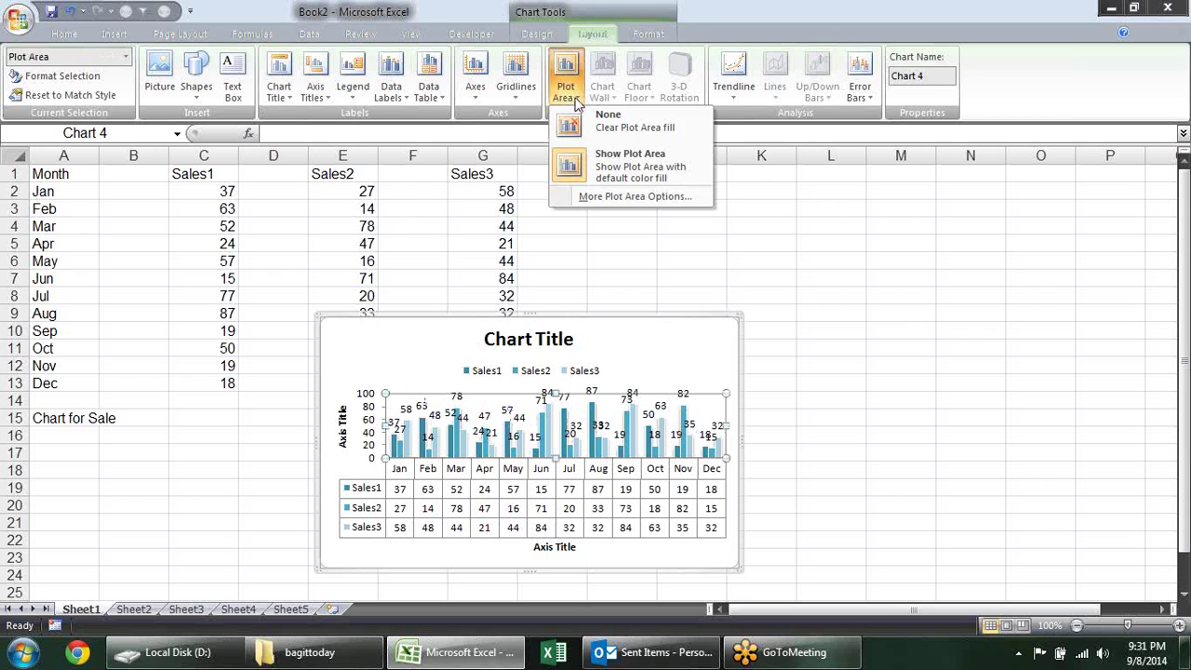
pyautogui.click(637, 127)
pyautogui.click(785, 370)
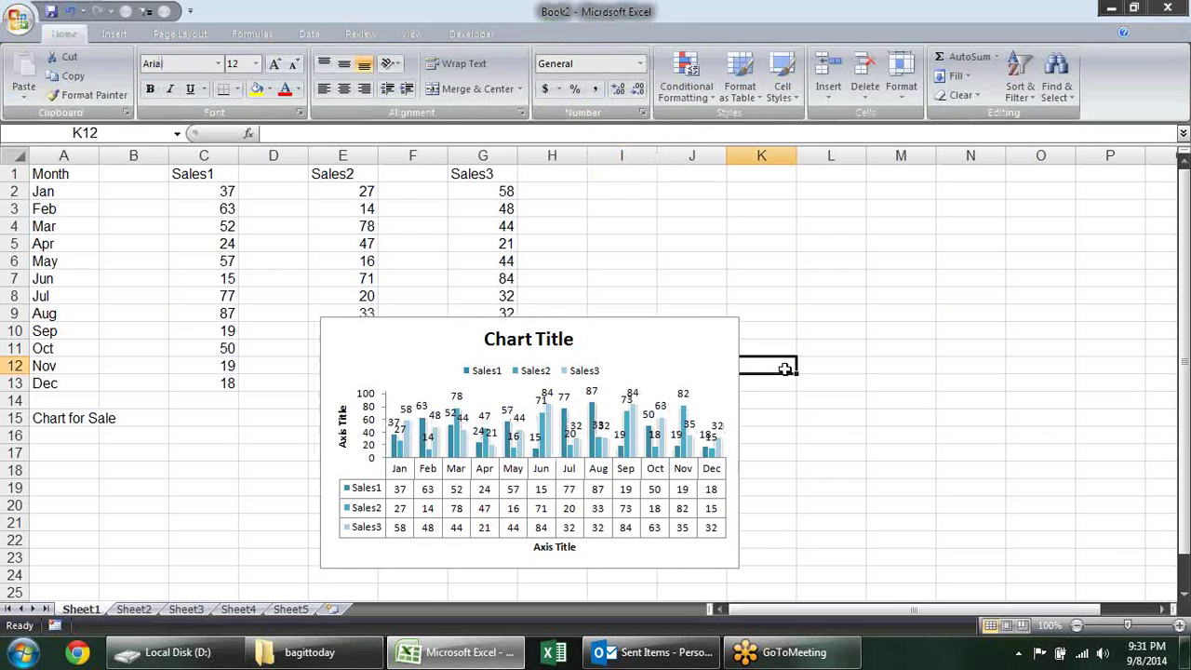
pyautogui.click(719, 401)
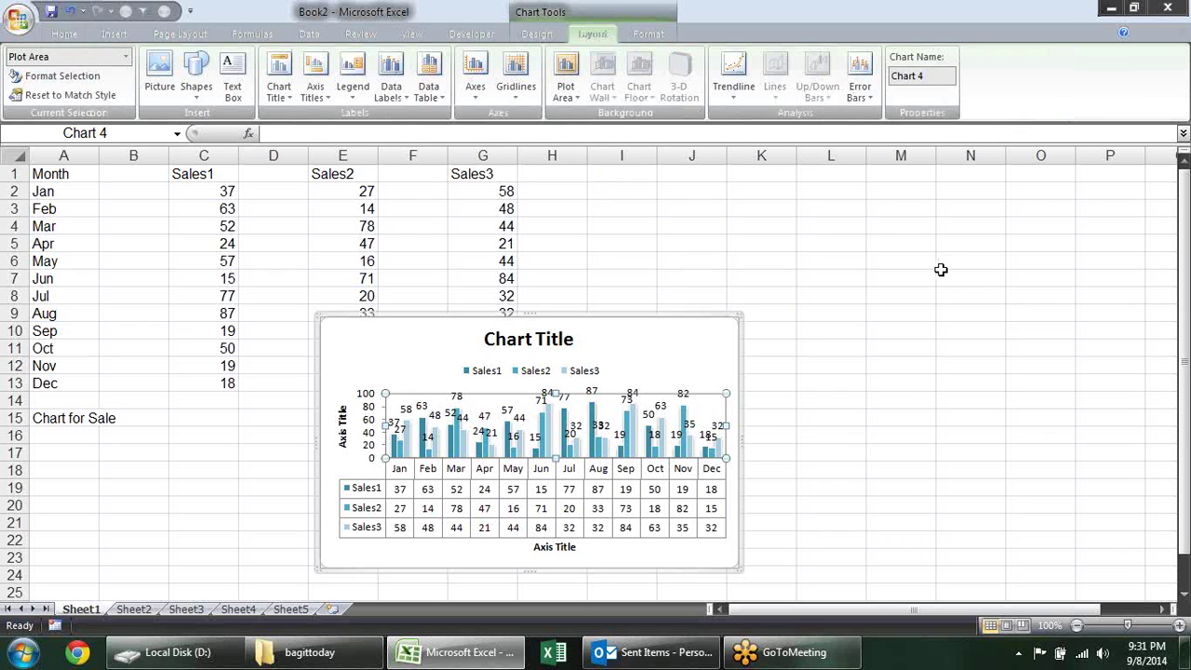
# - On the Format tab, preview Shape Styles on the chart title without applying any
pyautogui.click(726, 199)
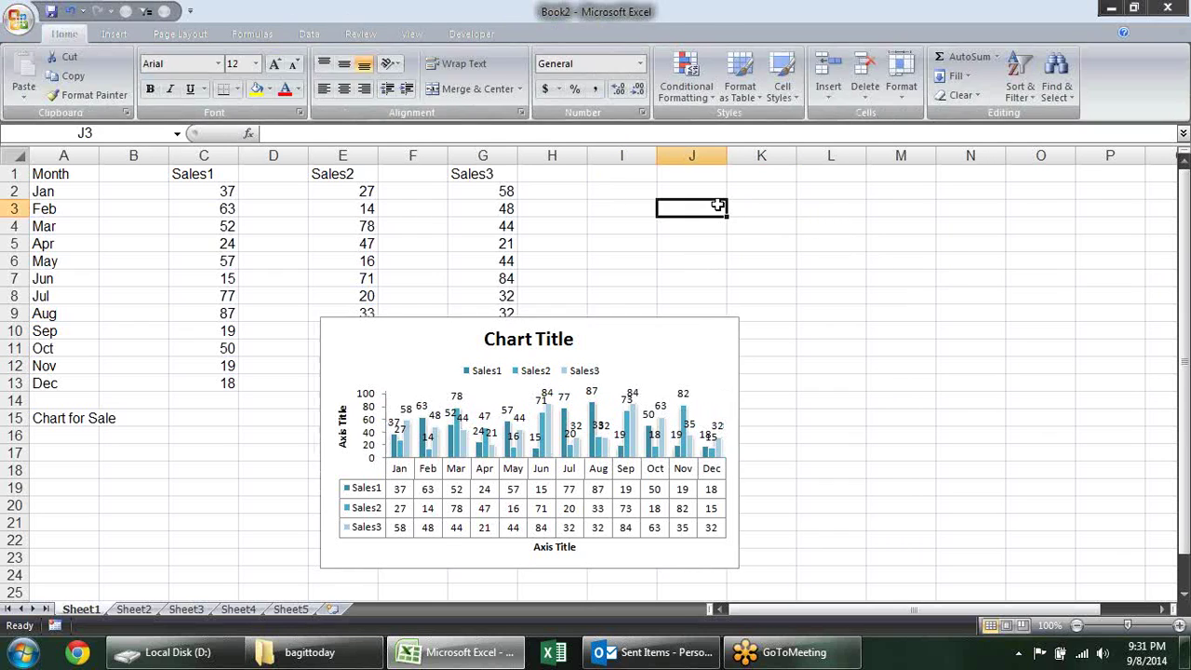
pyautogui.click(656, 326)
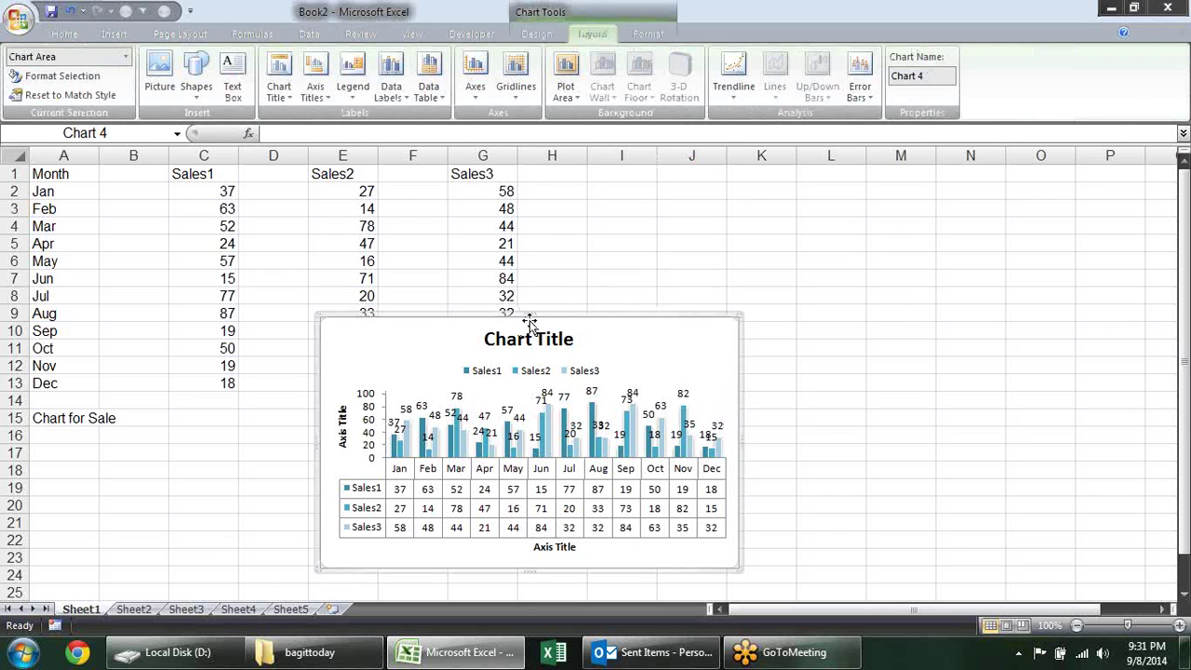
pyautogui.click(649, 34)
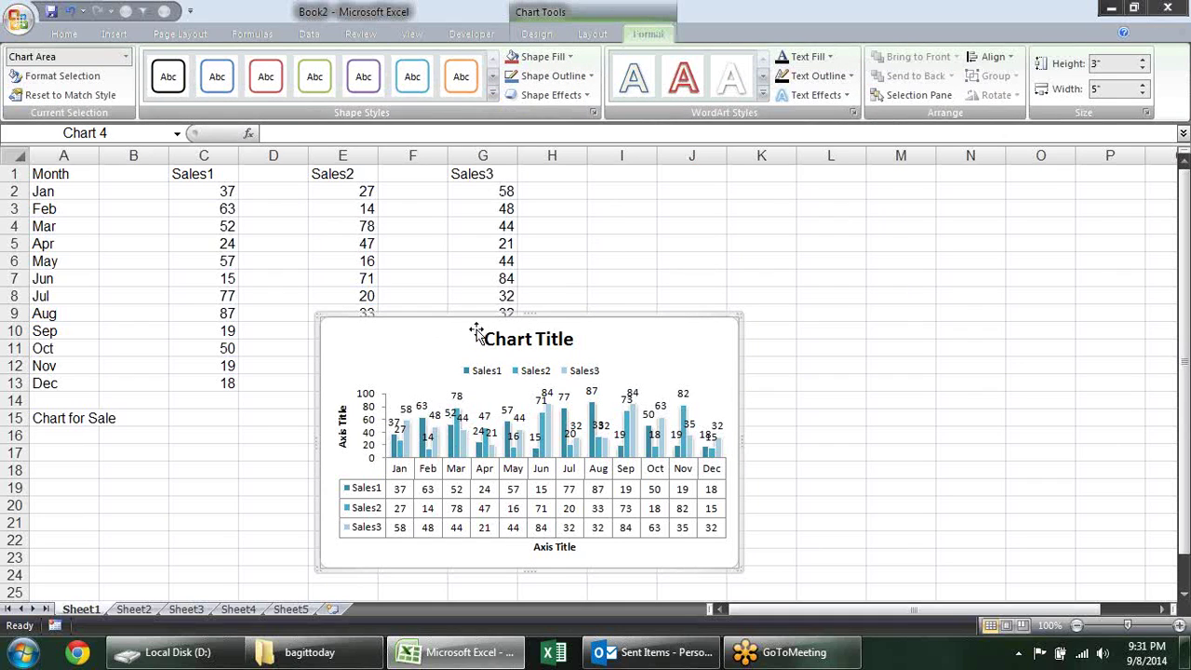
pyautogui.click(507, 343)
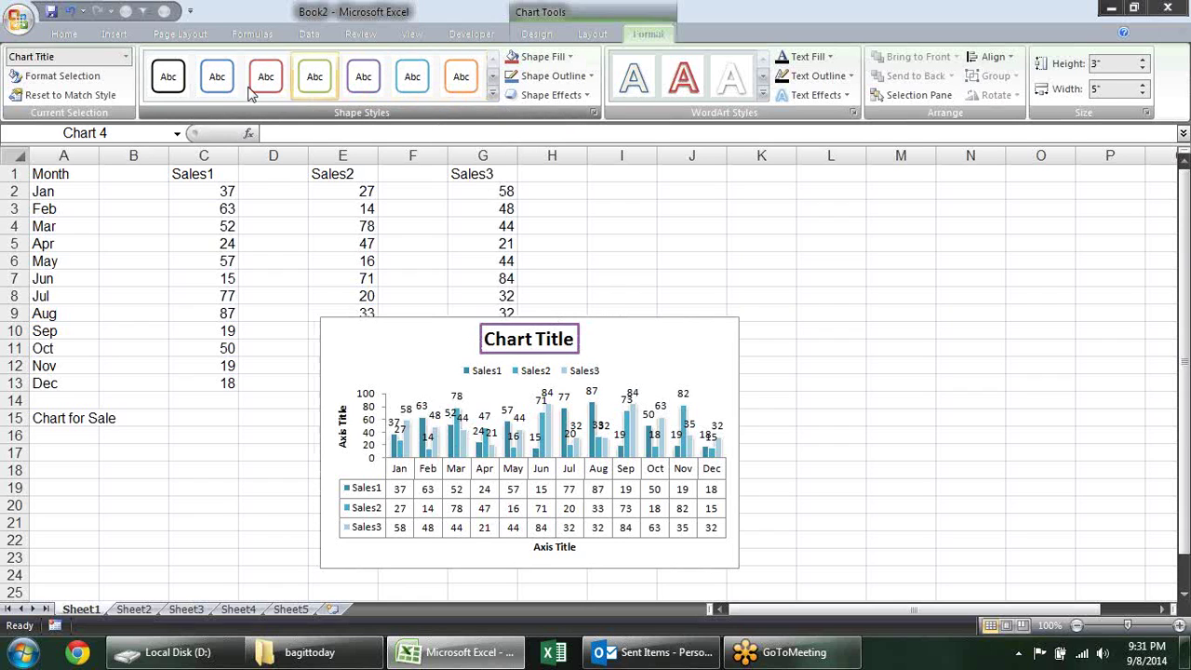
pyautogui.click(494, 94)
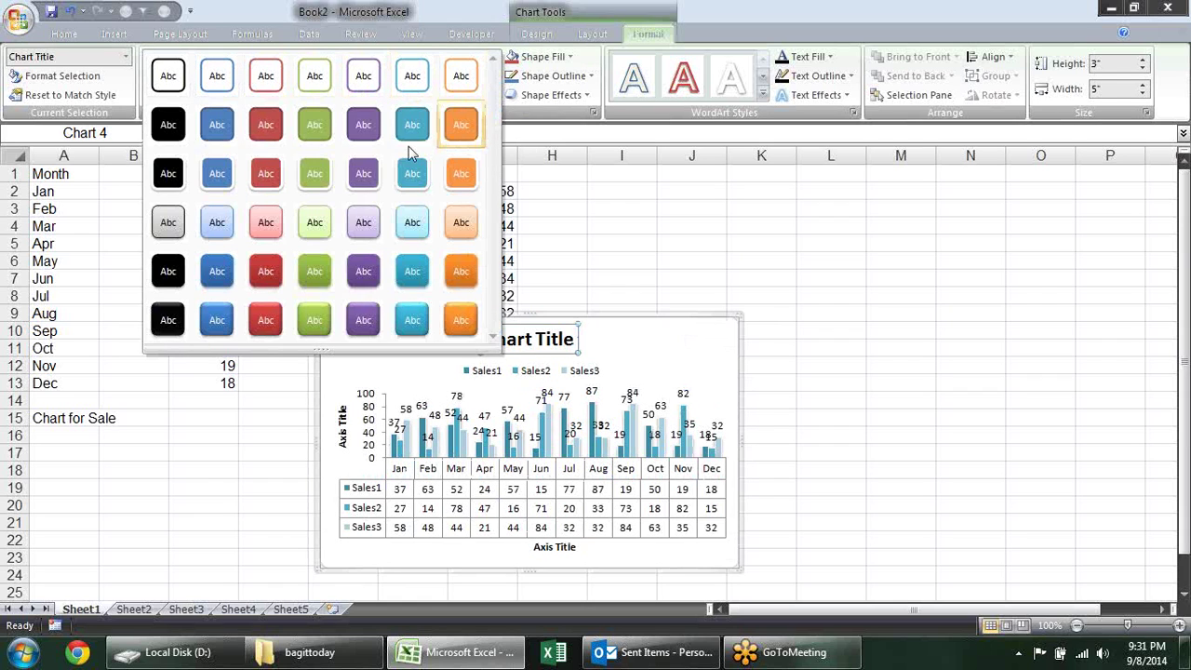
pyautogui.click(897, 248)
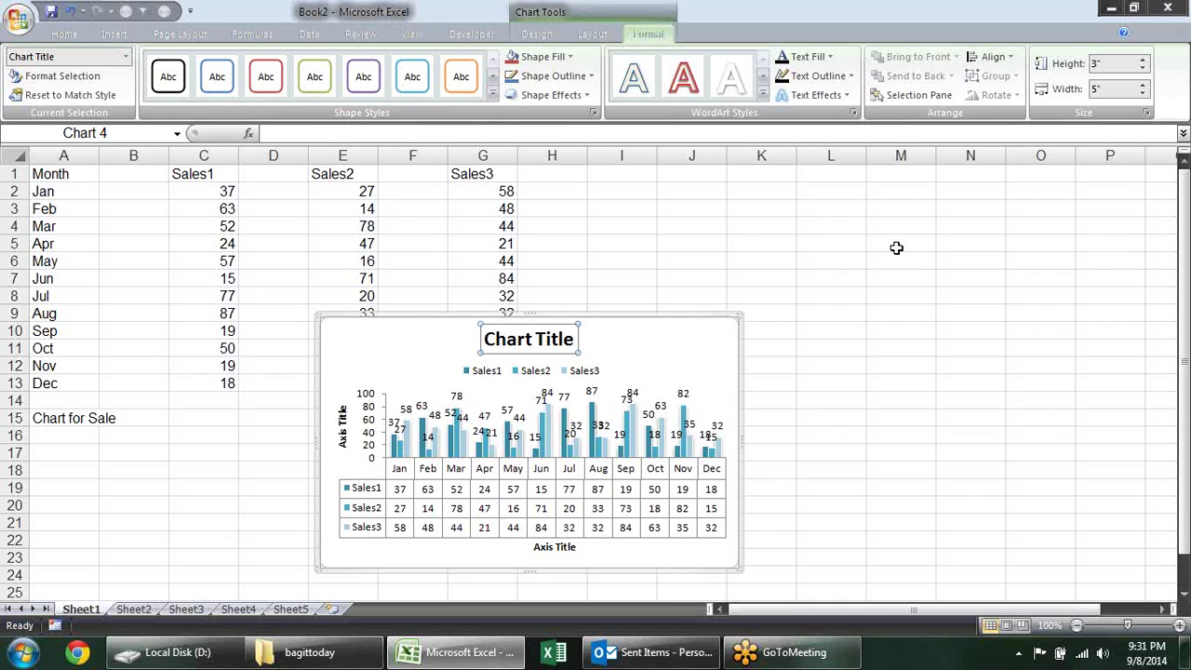
# - Drag the chart's top-right corner and right edge until it is about 4.21 in by 5.96 in
pyautogui.moveTo(741, 315); pyautogui.dragTo(752, 214)
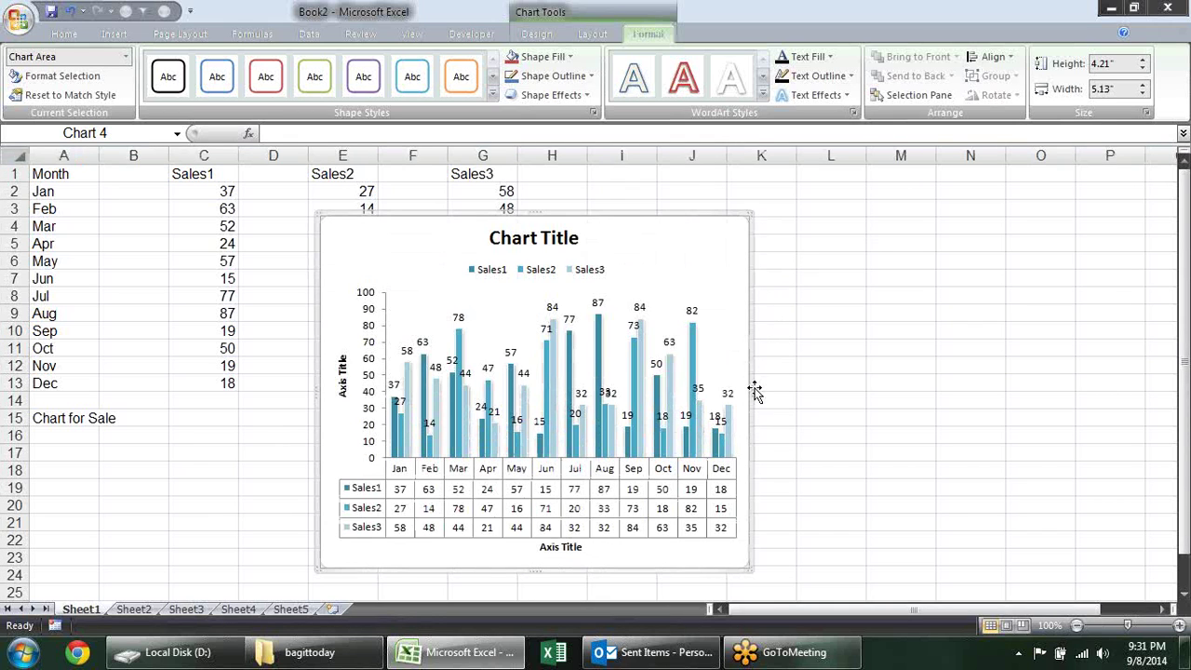
pyautogui.moveTo(750, 387); pyautogui.dragTo(819, 391)
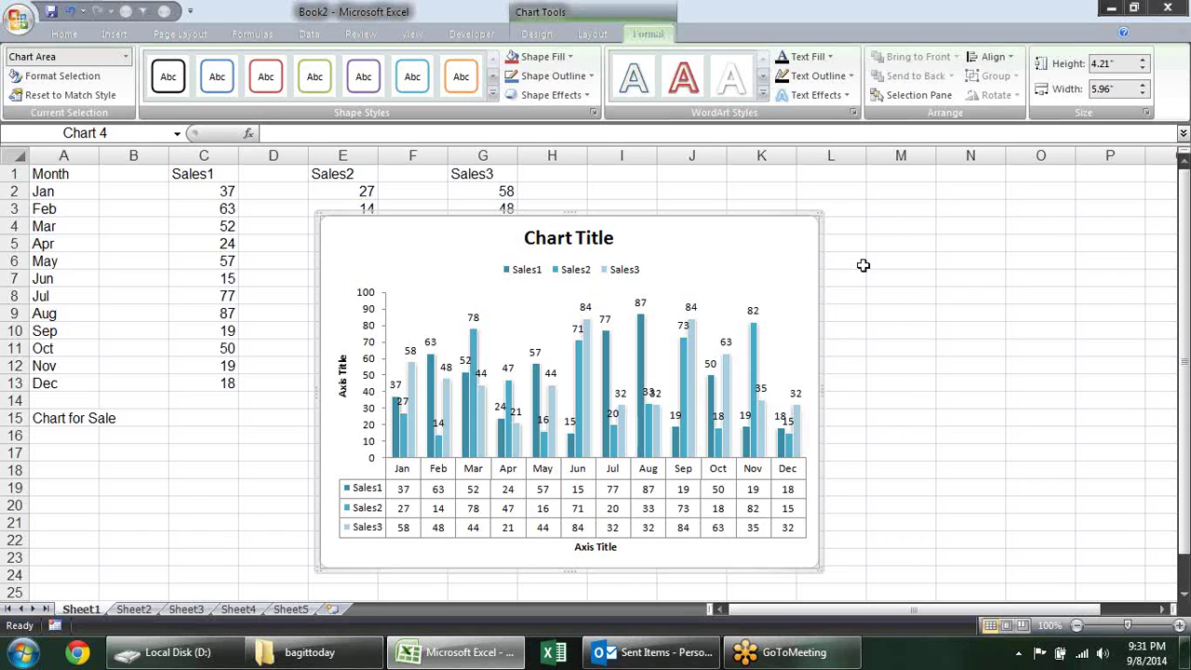
pyautogui.moveTo(523, 430)
# - Open Format Plot Area, move it beside the chart, and browse Border Styles, Border Color and Shadow
pyautogui.click(633, 459)
pyautogui.rightClick(635, 462)
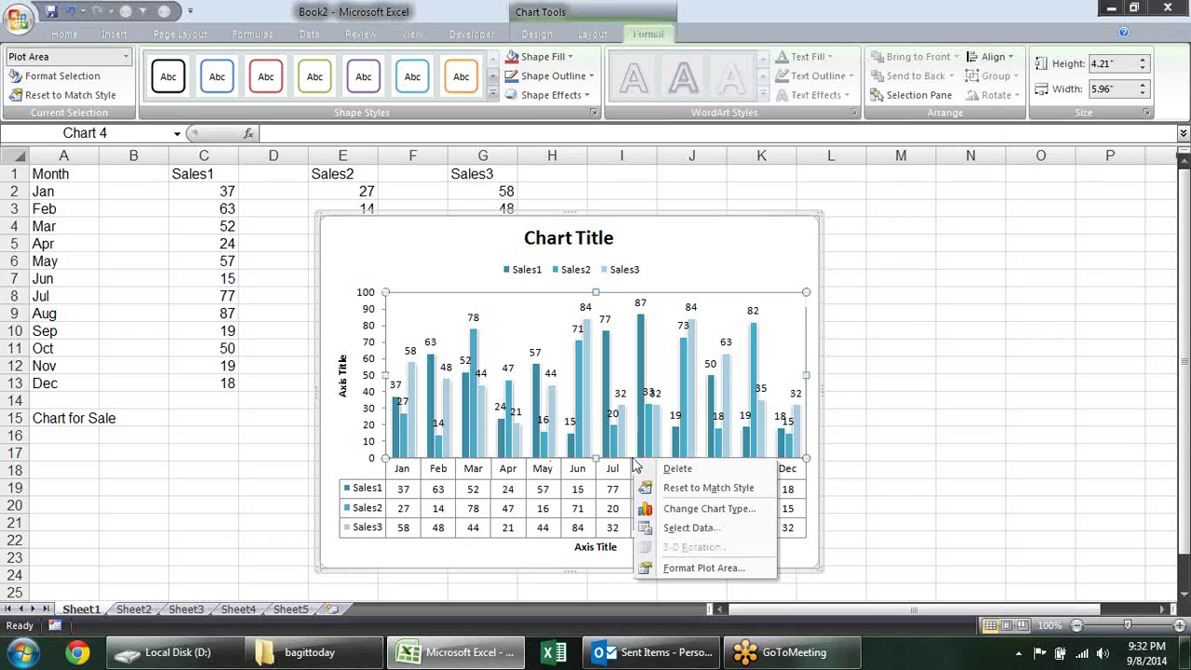
pyautogui.click(709, 567)
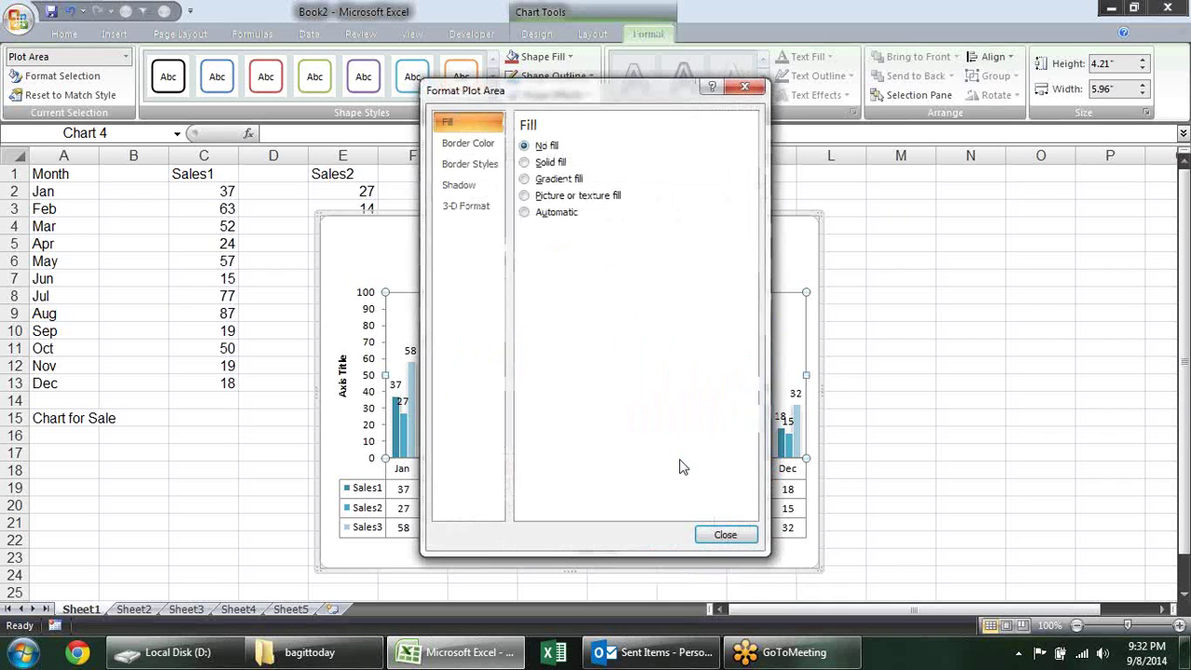
pyautogui.moveTo(594, 167); pyautogui.dragTo(896, 133)
pyautogui.click(784, 207)
pyautogui.click(775, 180)
pyautogui.click(773, 203)
pyautogui.click(762, 224)
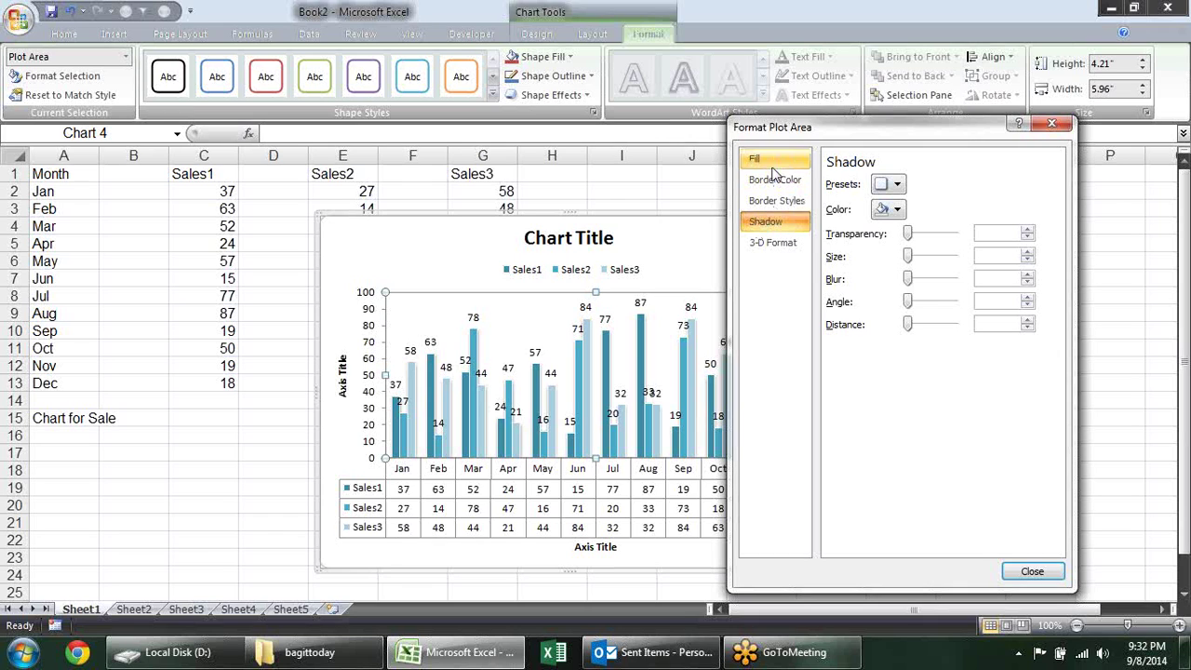
# - Select the data table and browse its Fill, Border Color, Border Styles, Shadow and 3-D Format pages
pyautogui.click(546, 473)
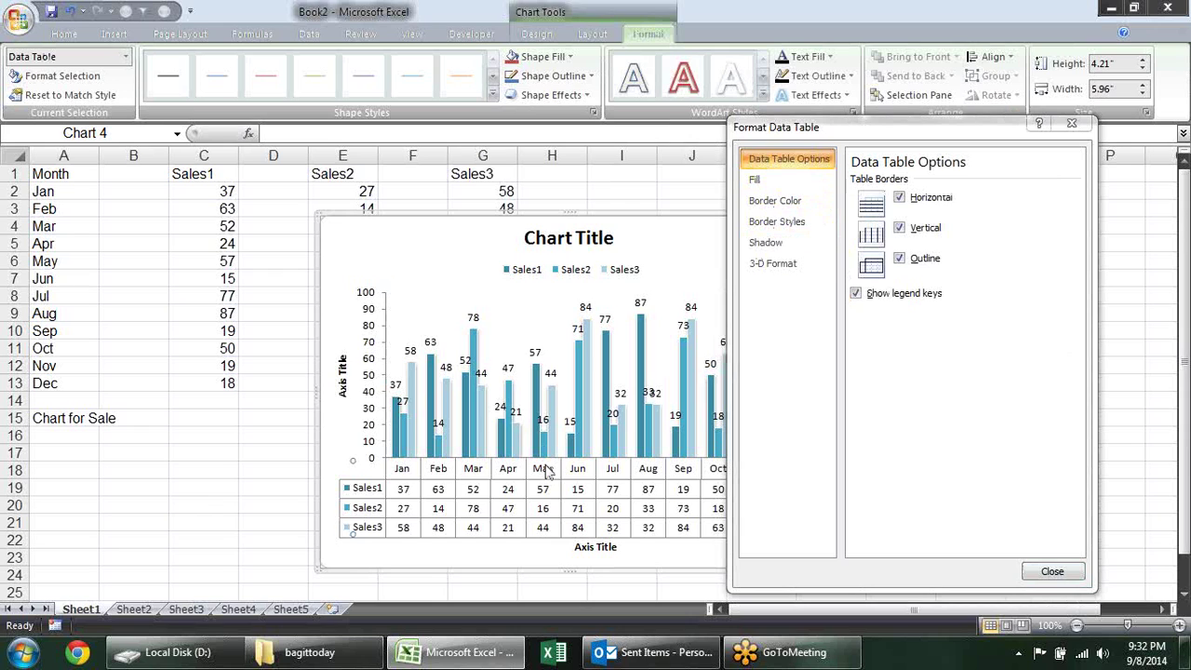
pyautogui.click(796, 206)
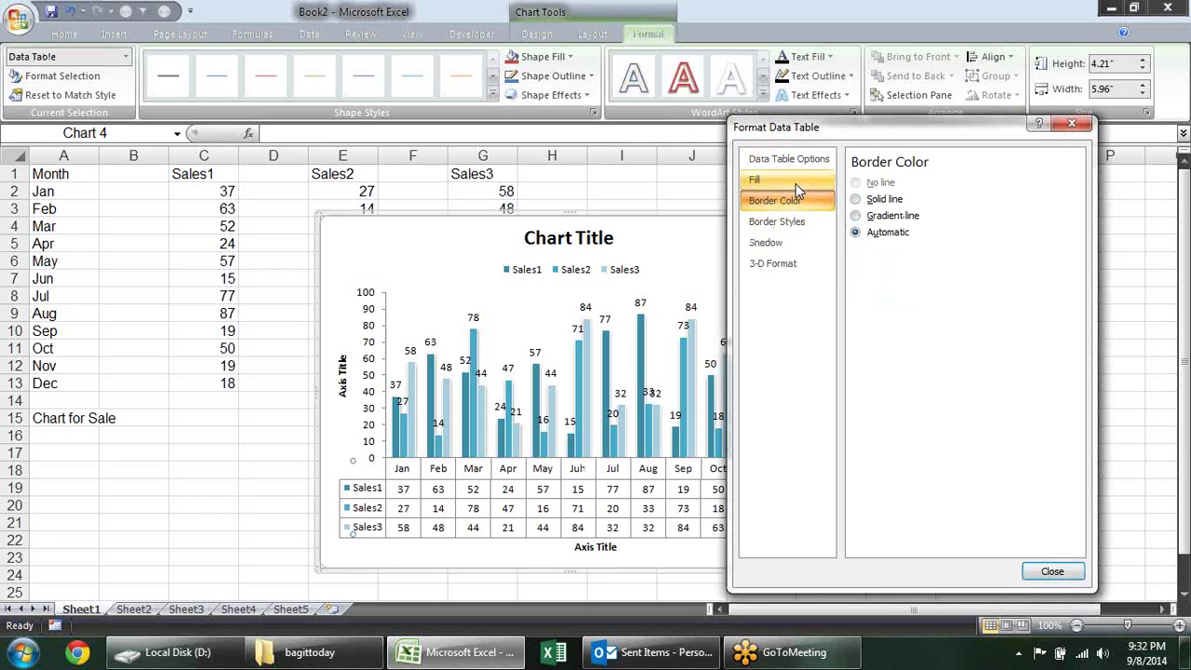
pyautogui.click(796, 181)
pyautogui.click(815, 165)
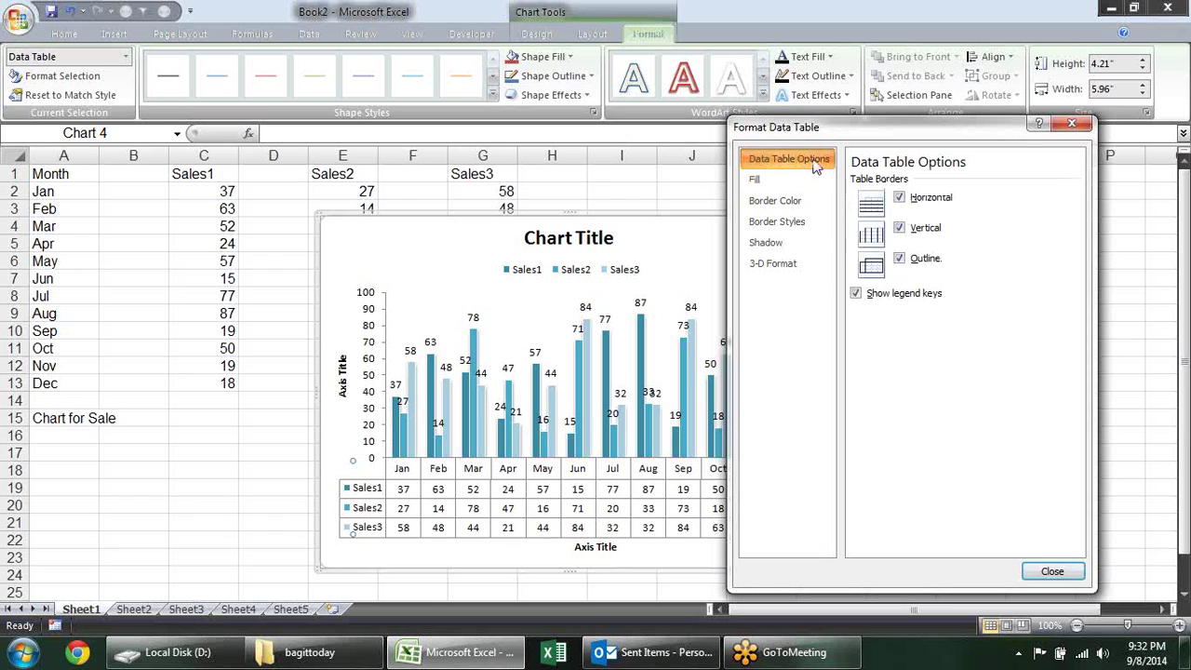
pyautogui.click(810, 183)
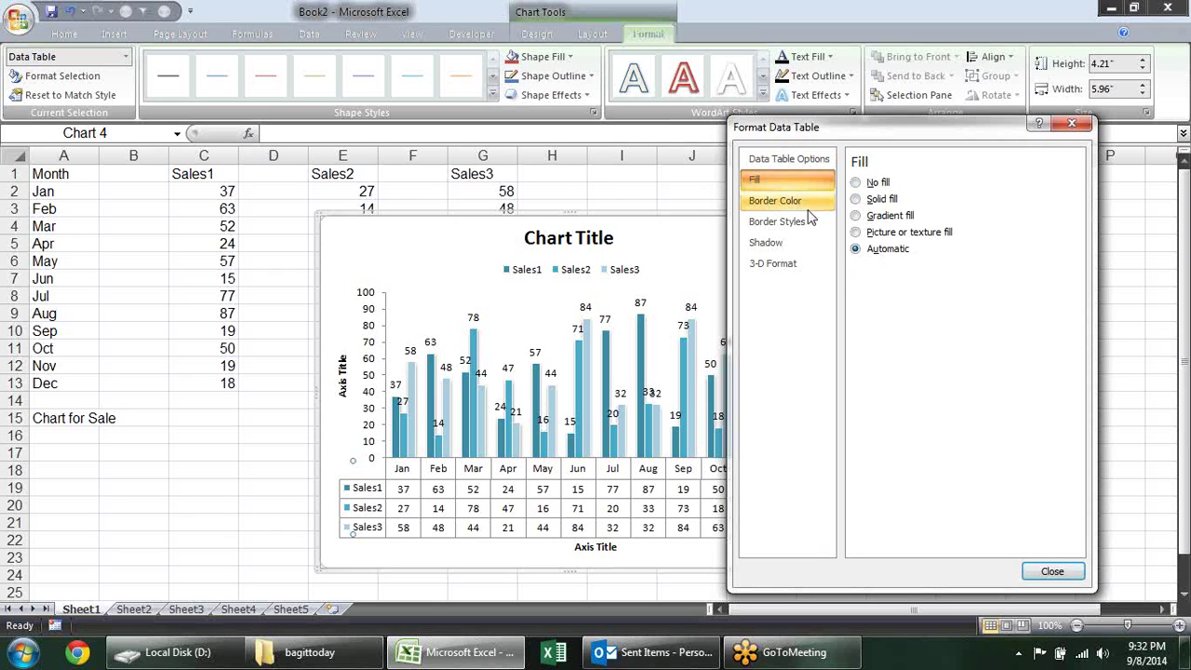
pyautogui.click(808, 206)
pyautogui.click(806, 224)
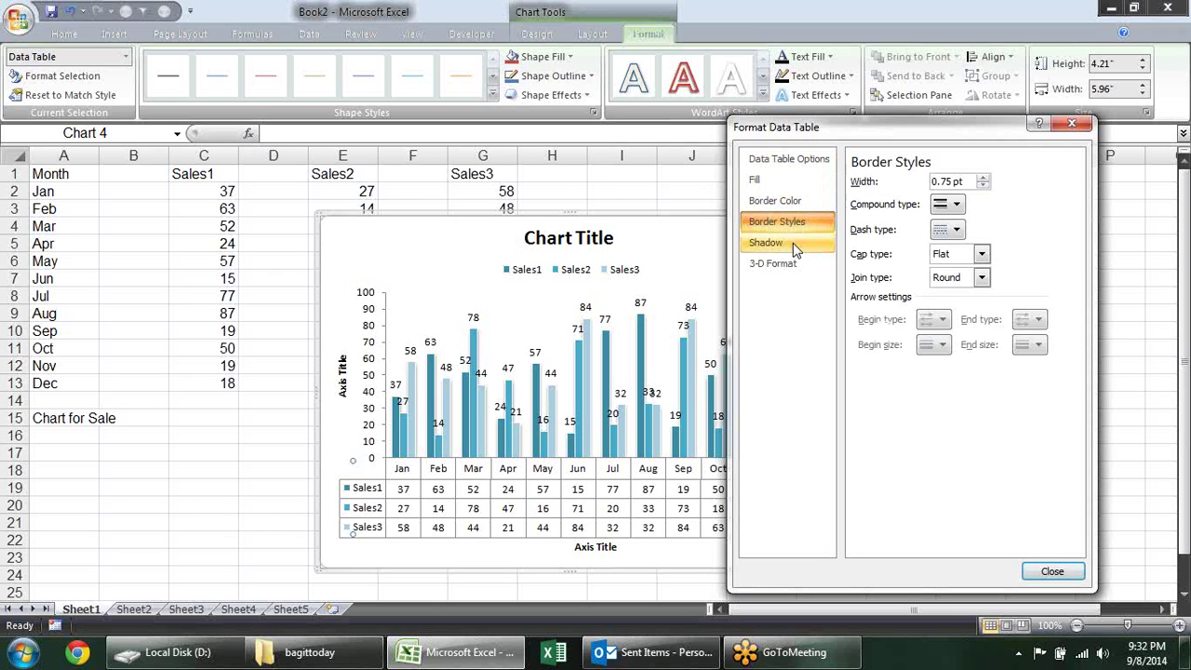
pyautogui.click(796, 244)
pyautogui.click(794, 266)
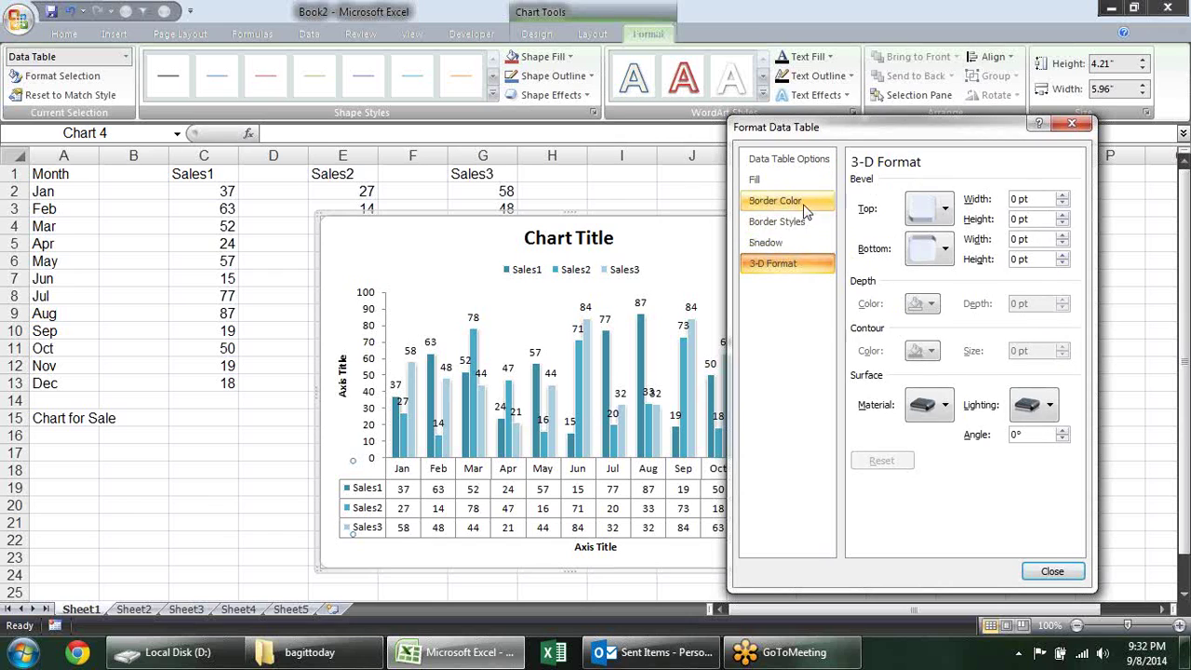
pyautogui.click(799, 202)
pyautogui.click(810, 223)
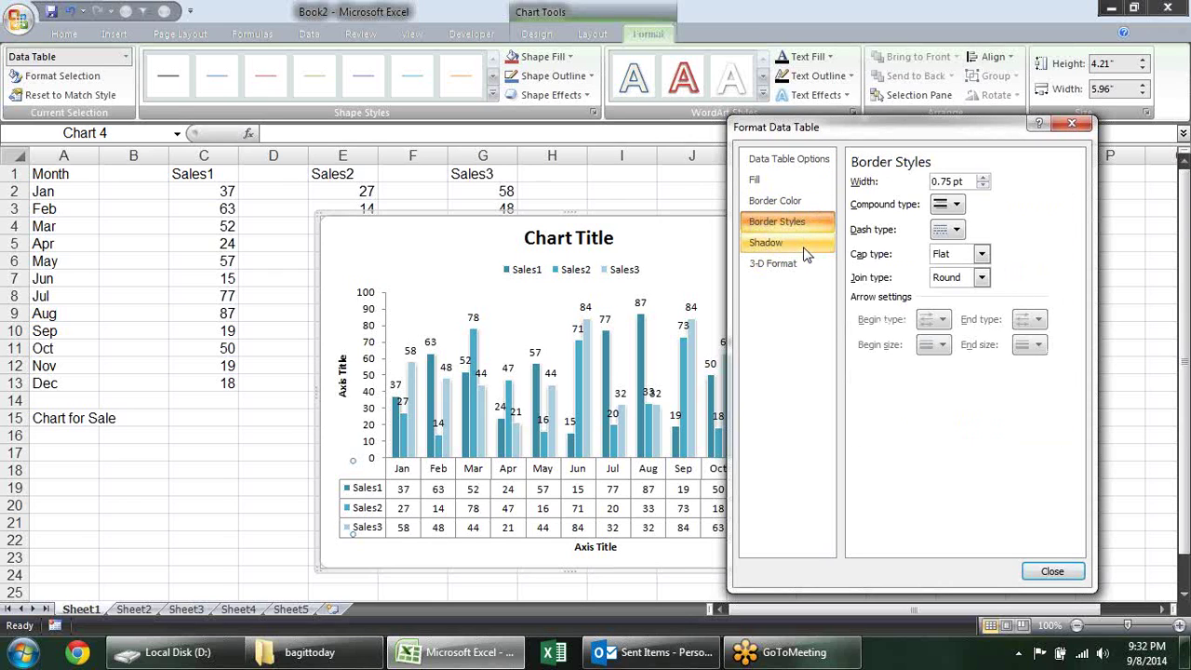
# - Reselect the data table, then leave the chart and close the formatting window with Esc
pyautogui.click(586, 480)
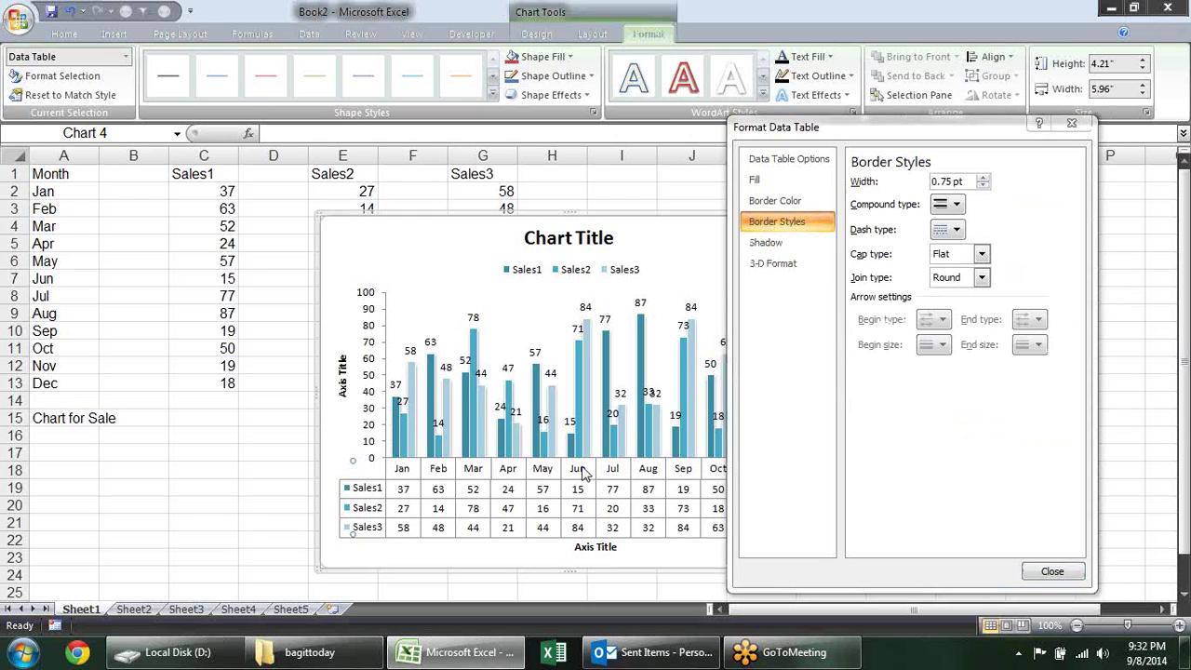
pyautogui.press('Escape')
pyautogui.press('Escape')
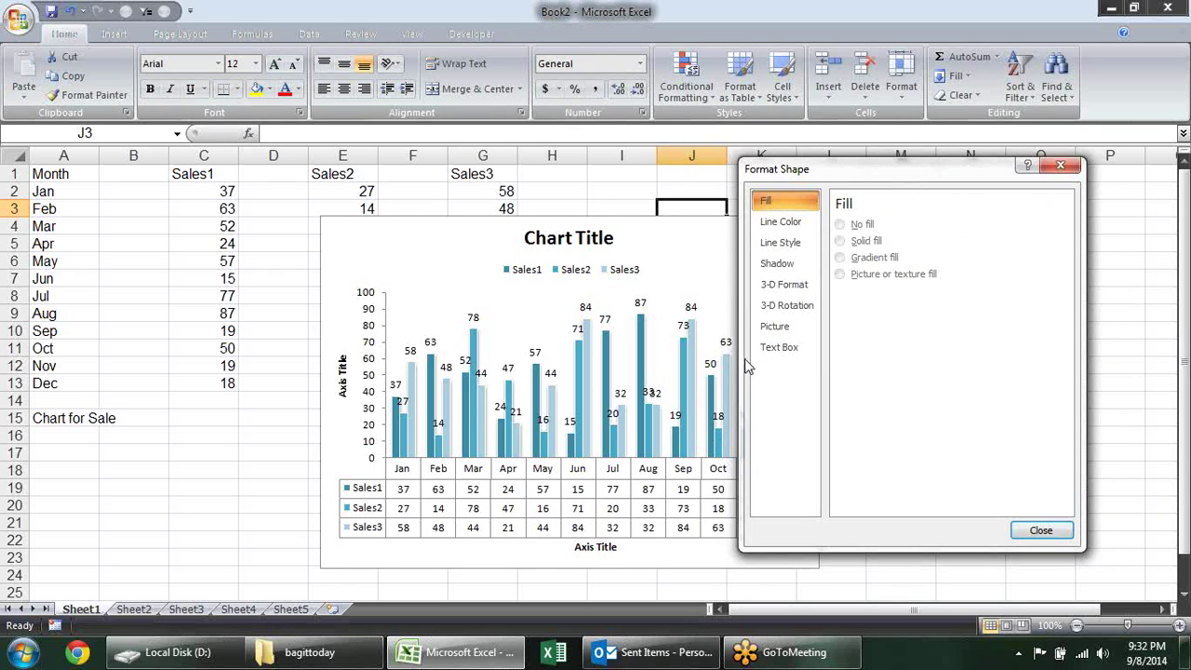
pyautogui.press('Escape')
# - Select the chart and drag its right edge out to about column O
pyautogui.click(656, 477)
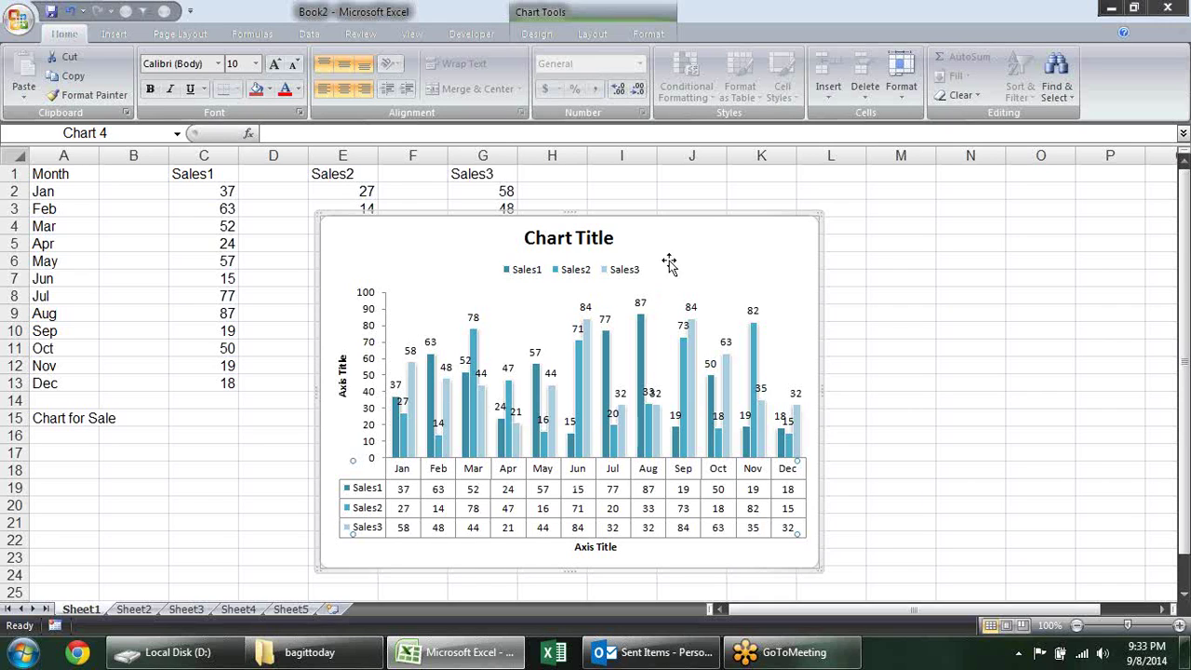
pyautogui.moveTo(818, 393); pyautogui.dragTo(1101, 301)
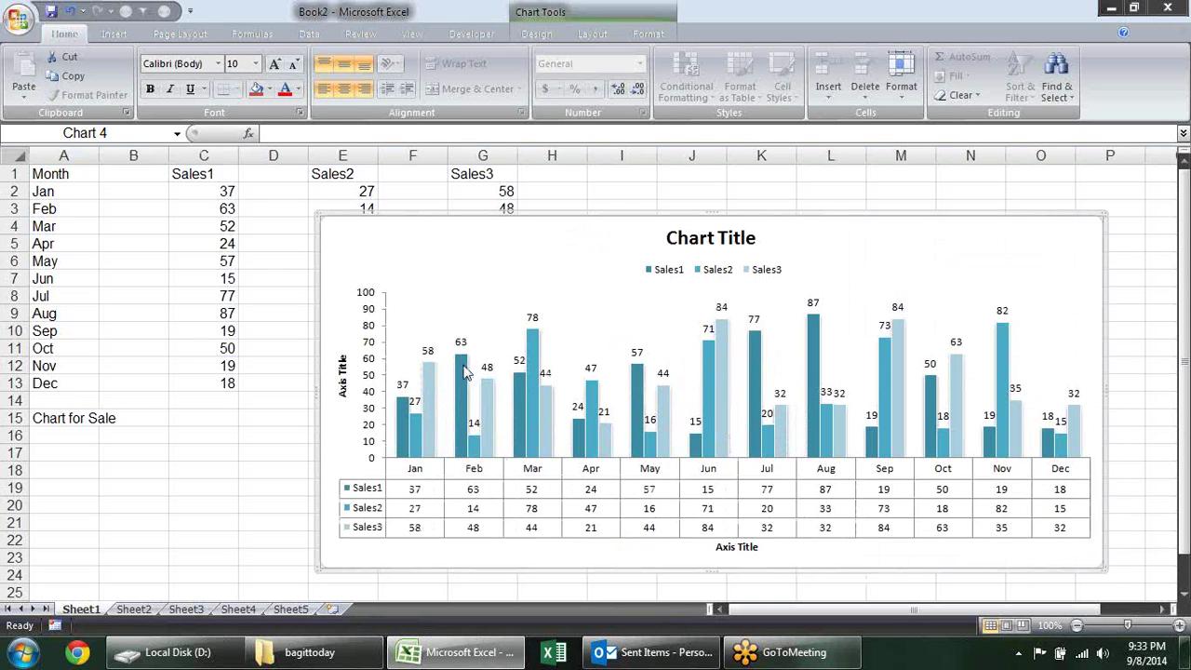
# - Give the Sales1 series a tan picture-or-texture fill through Format Data Series
pyautogui.click(465, 373)
pyautogui.rightClick(466, 372)
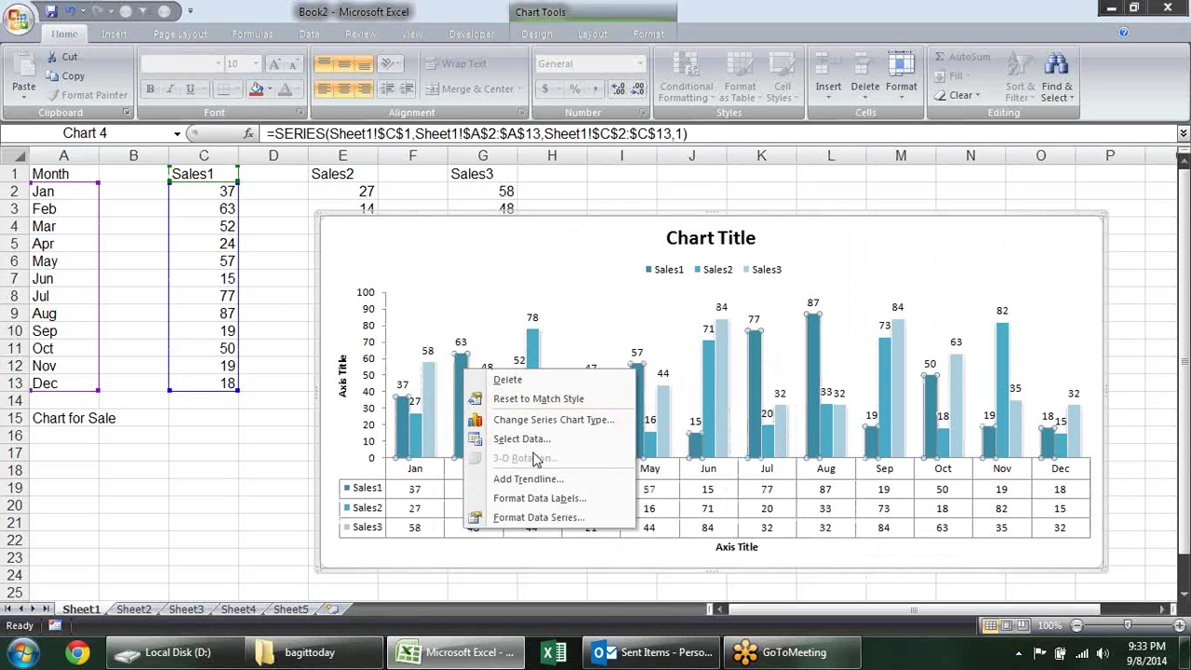
pyautogui.click(541, 520)
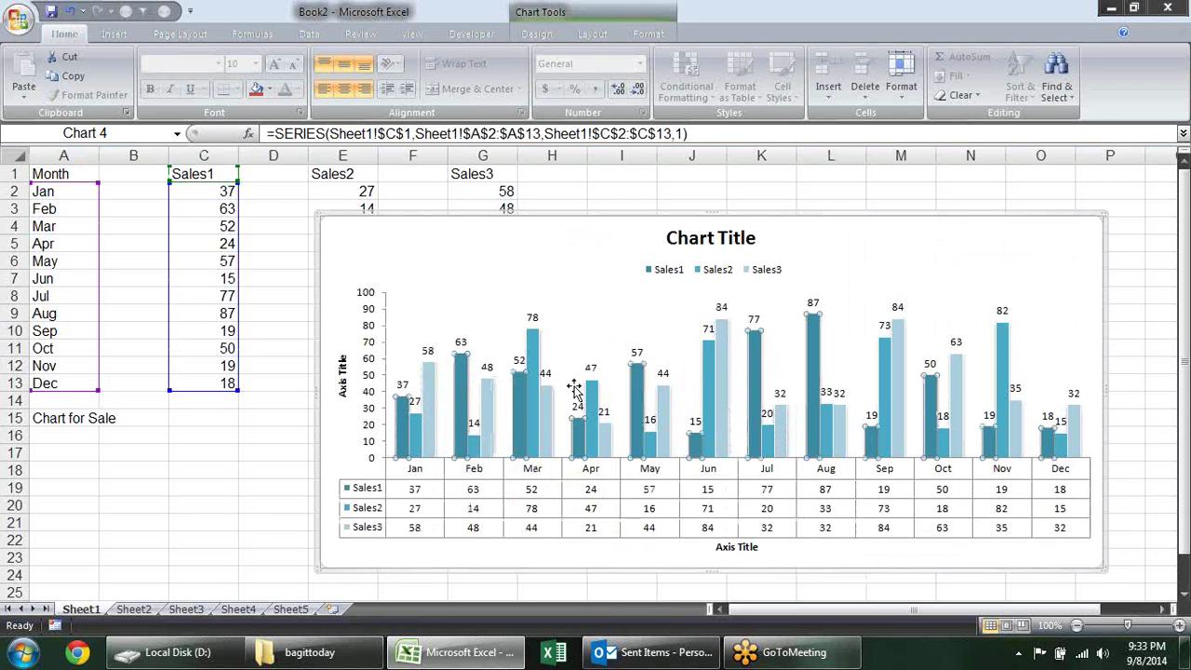
pyautogui.click(806, 182)
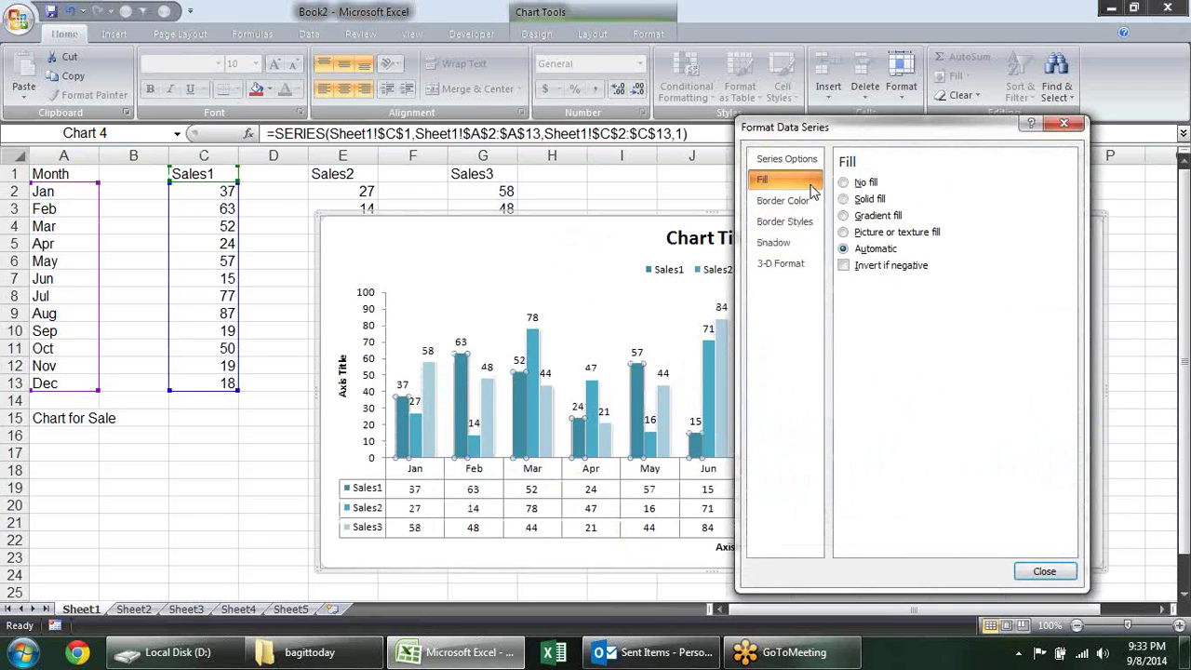
pyautogui.click(875, 232)
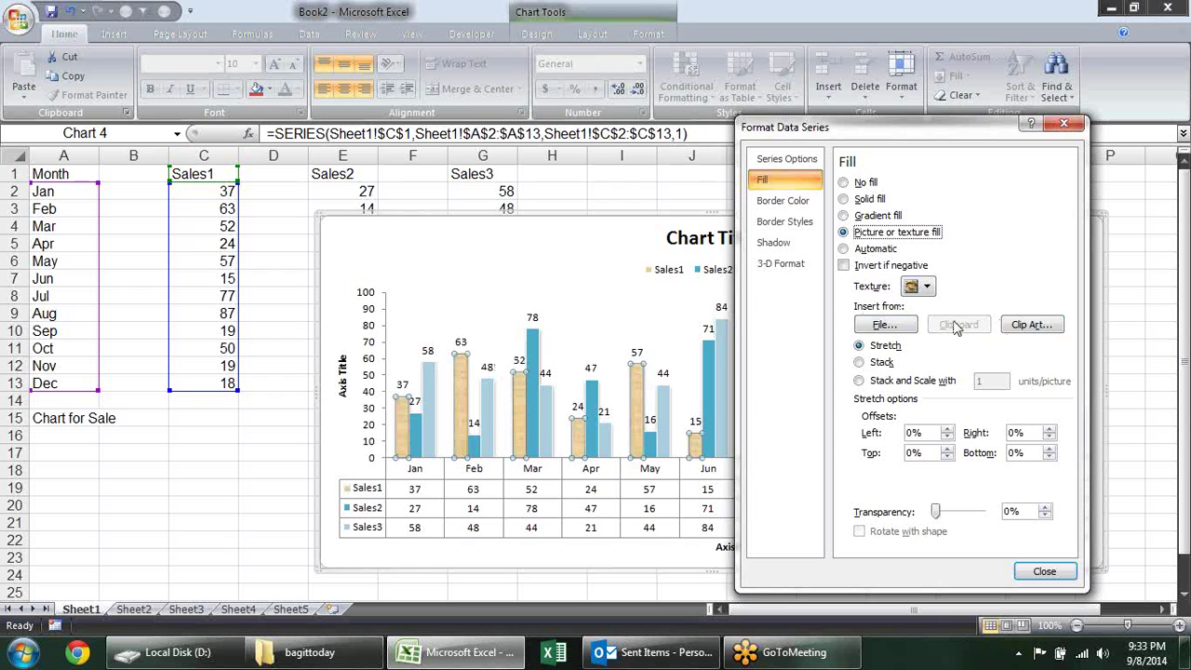
pyautogui.click(883, 326)
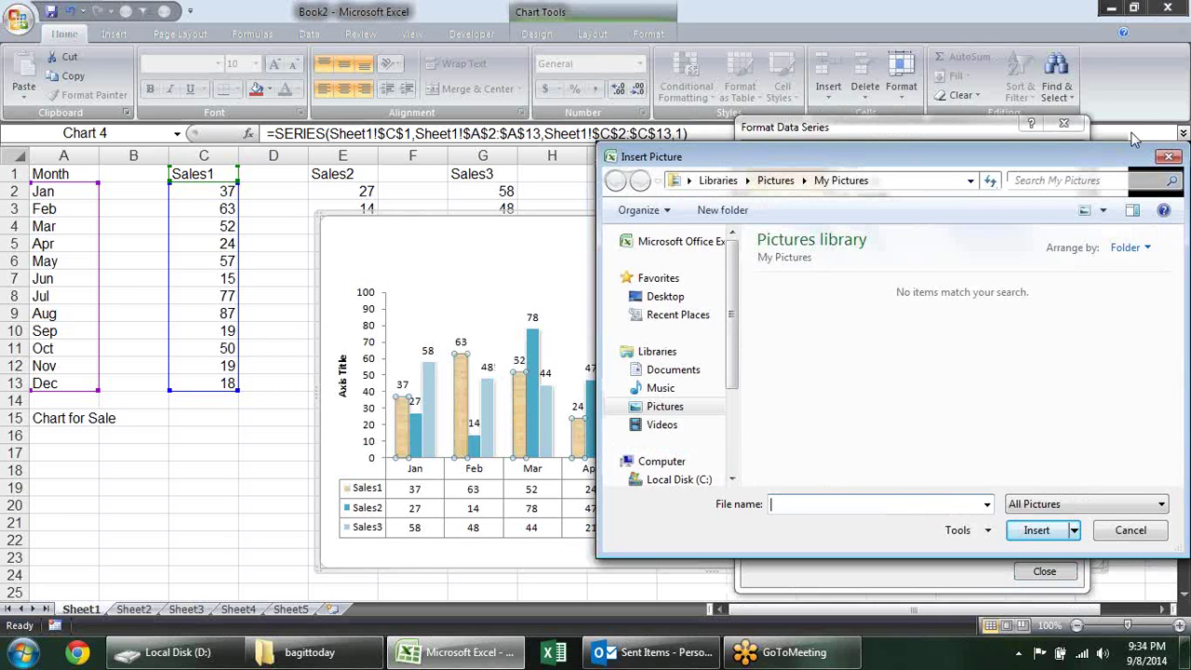
pyautogui.moveTo(1042, 158); pyautogui.dragTo(934, 156)
pyautogui.click(1061, 157)
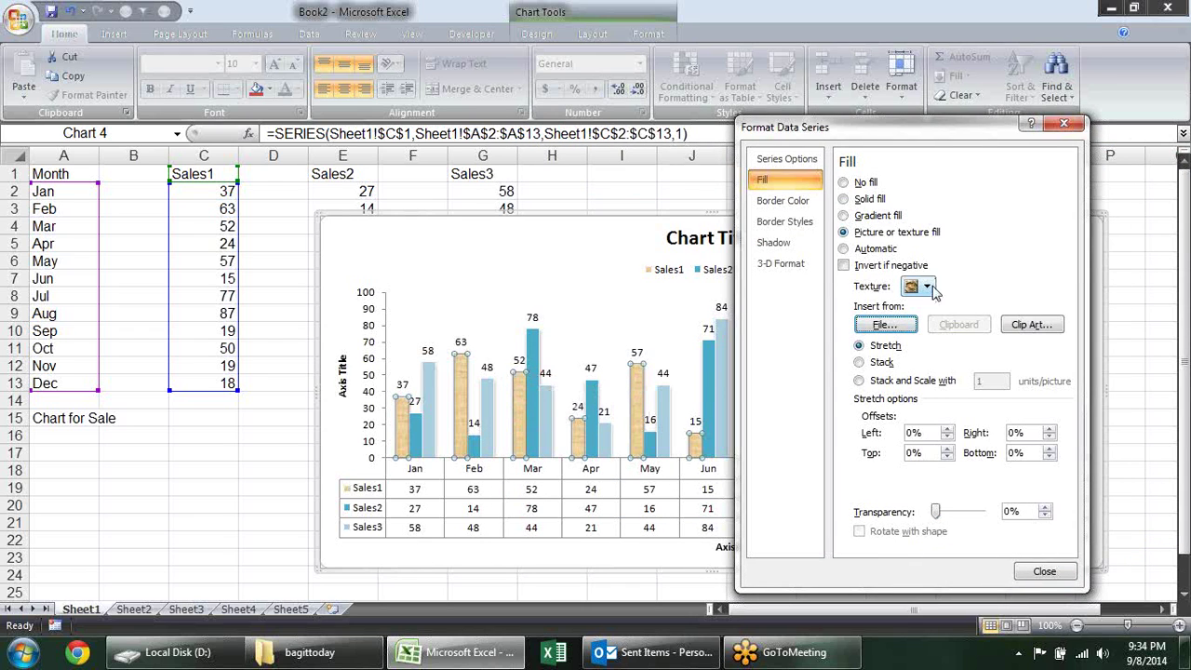
pyautogui.click(929, 287)
pyautogui.press('Escape')
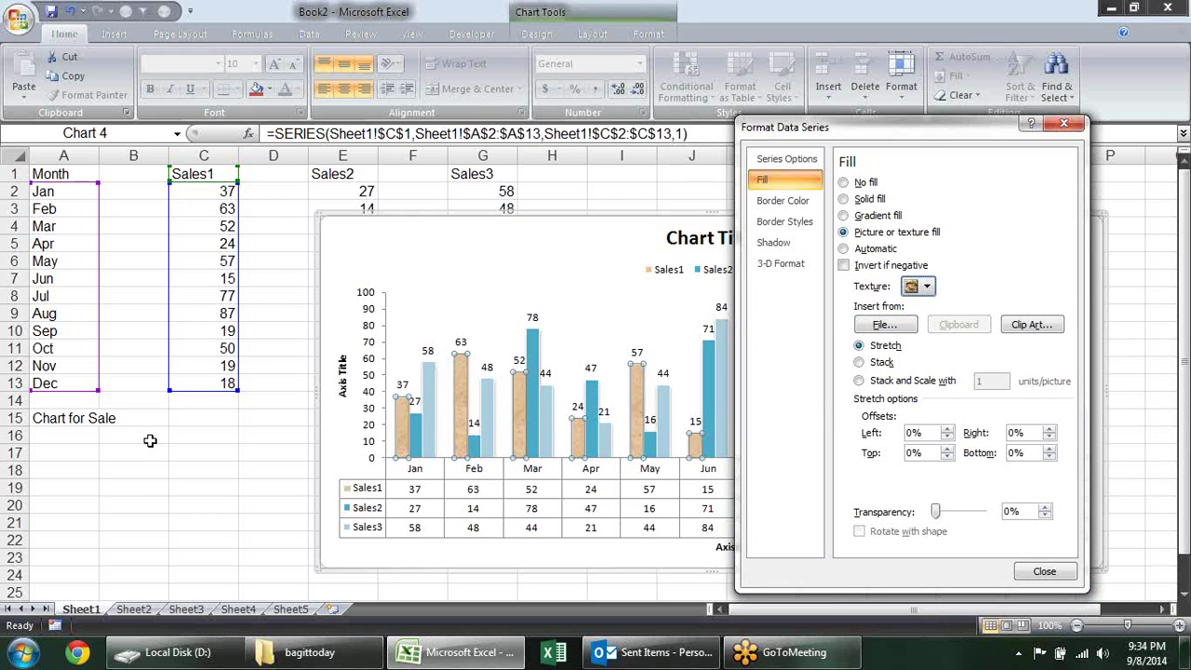
pyautogui.click(199, 443)
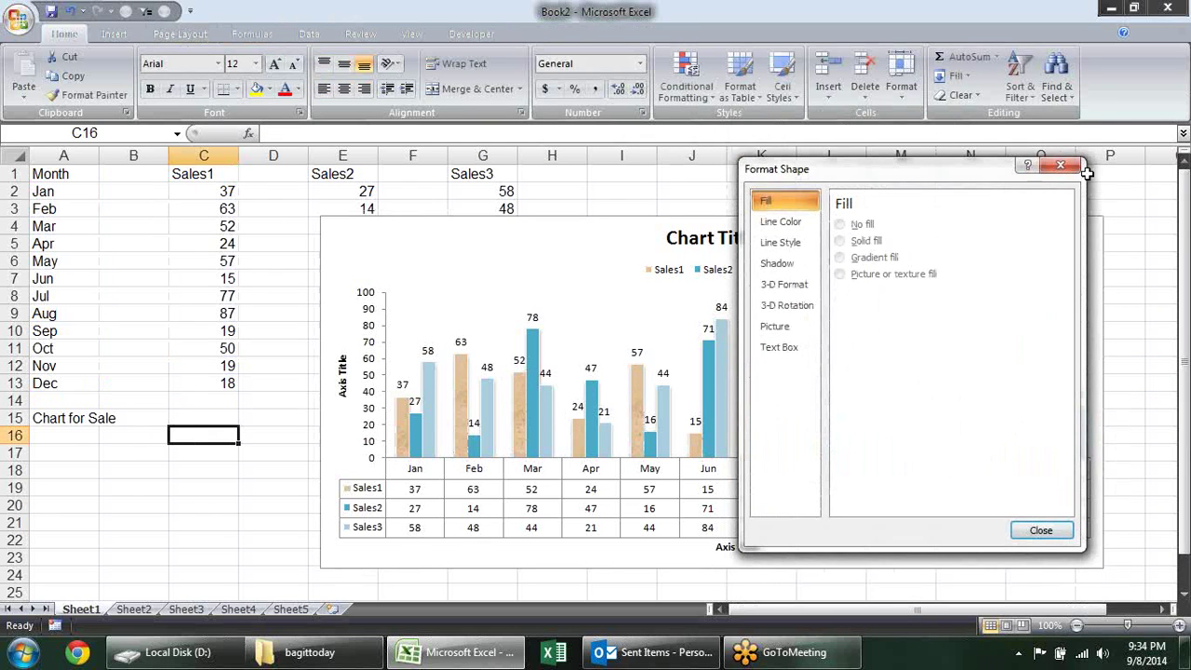
# - Close the formatting window, nudge Chart 4 left, then delete it
pyautogui.click(1061, 167)
pyautogui.click(892, 231)
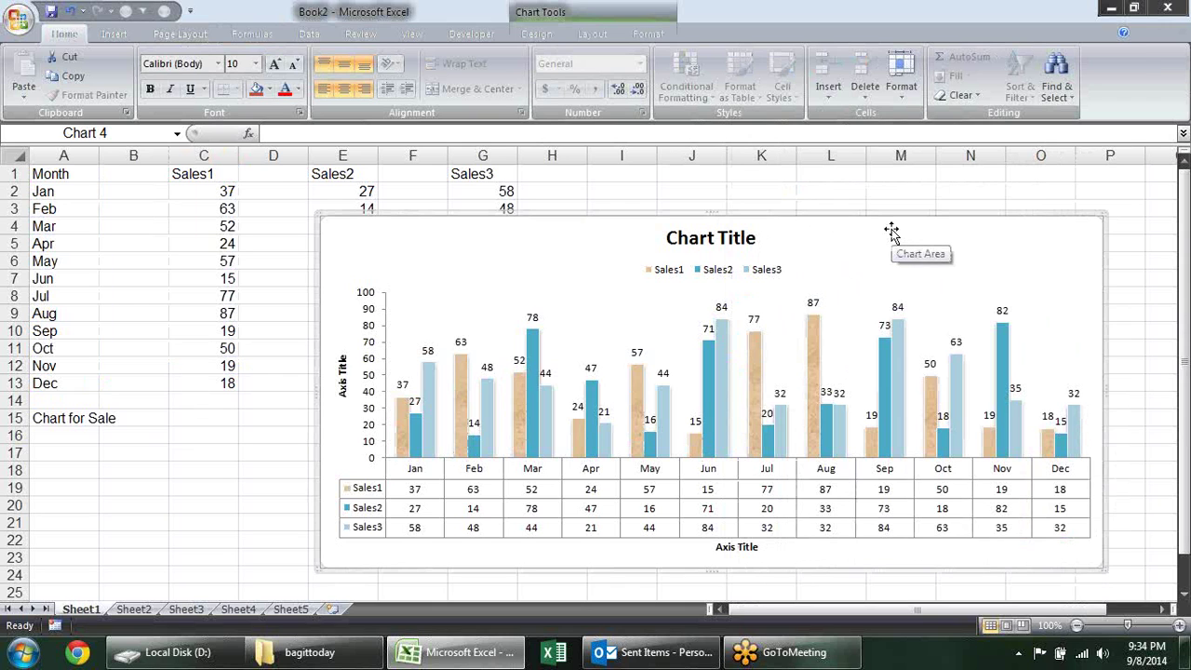
pyautogui.moveTo(891, 213); pyautogui.dragTo(816, 202)
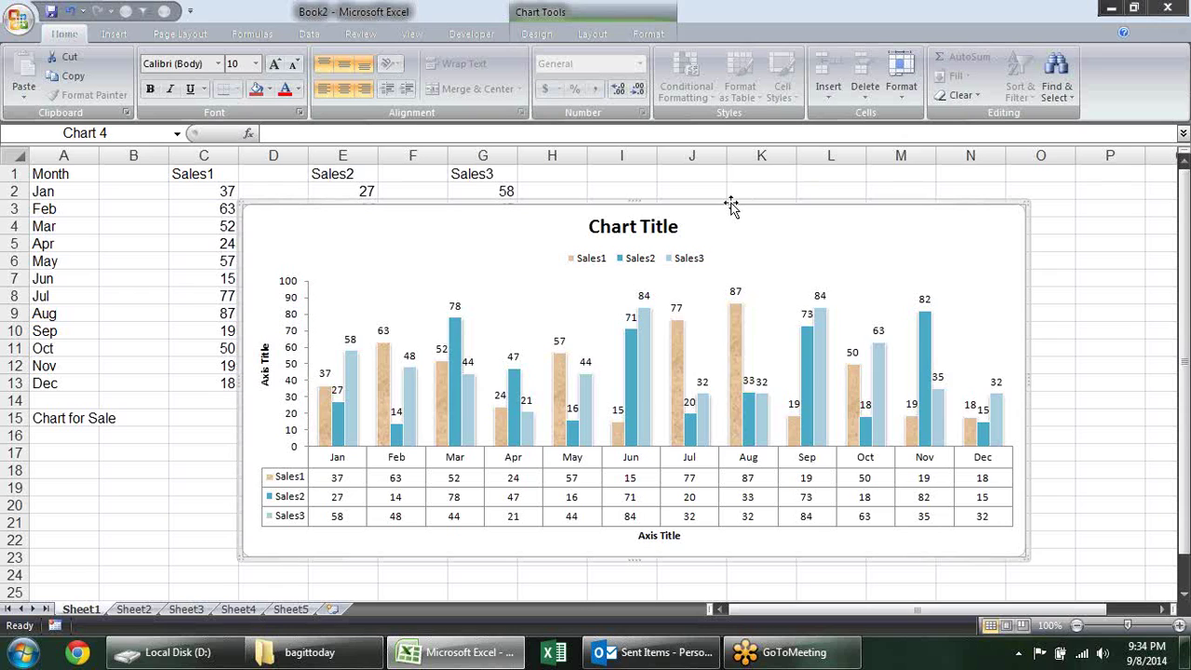
pyautogui.press('Delete')
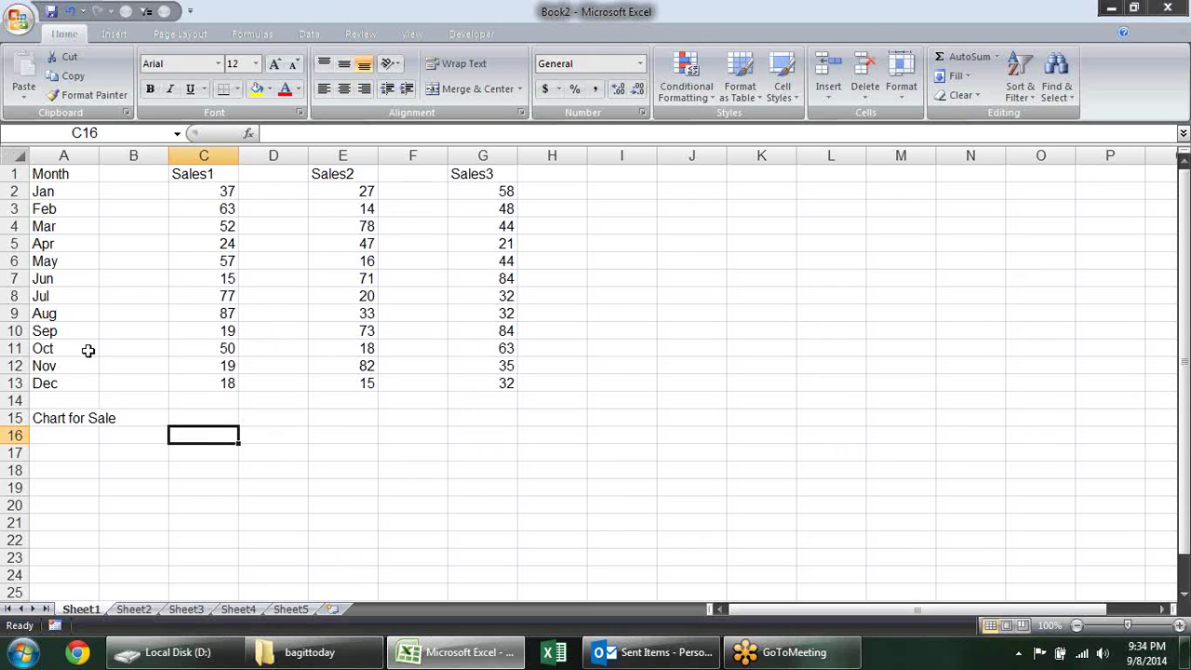
# - Clear and restore the 'Chart for Sale' text in A15, then insert a default column chart with Alt+F1
pyautogui.click(319, 430)
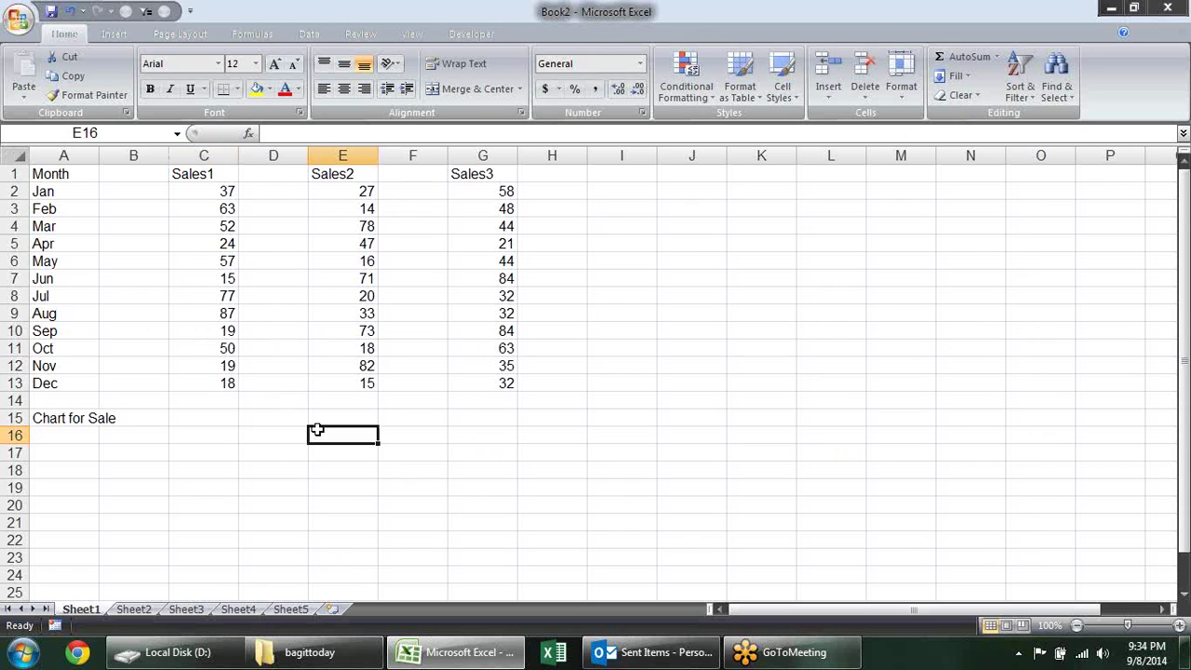
pyautogui.click(427, 429)
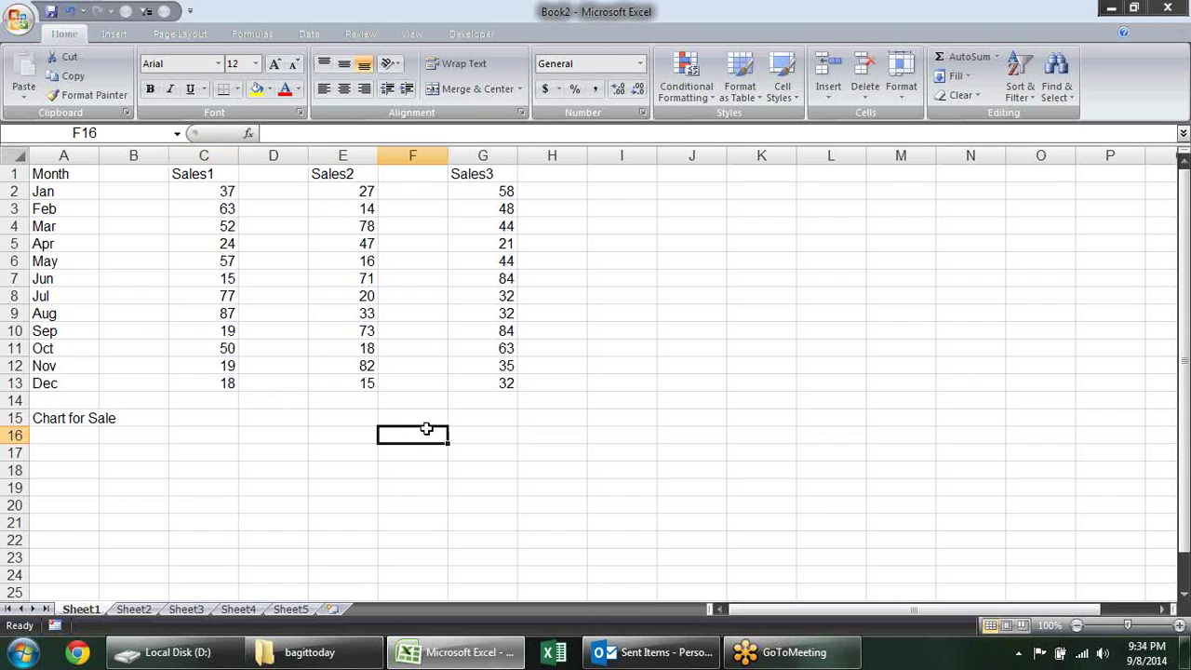
pyautogui.click(264, 419)
pyautogui.click(195, 418)
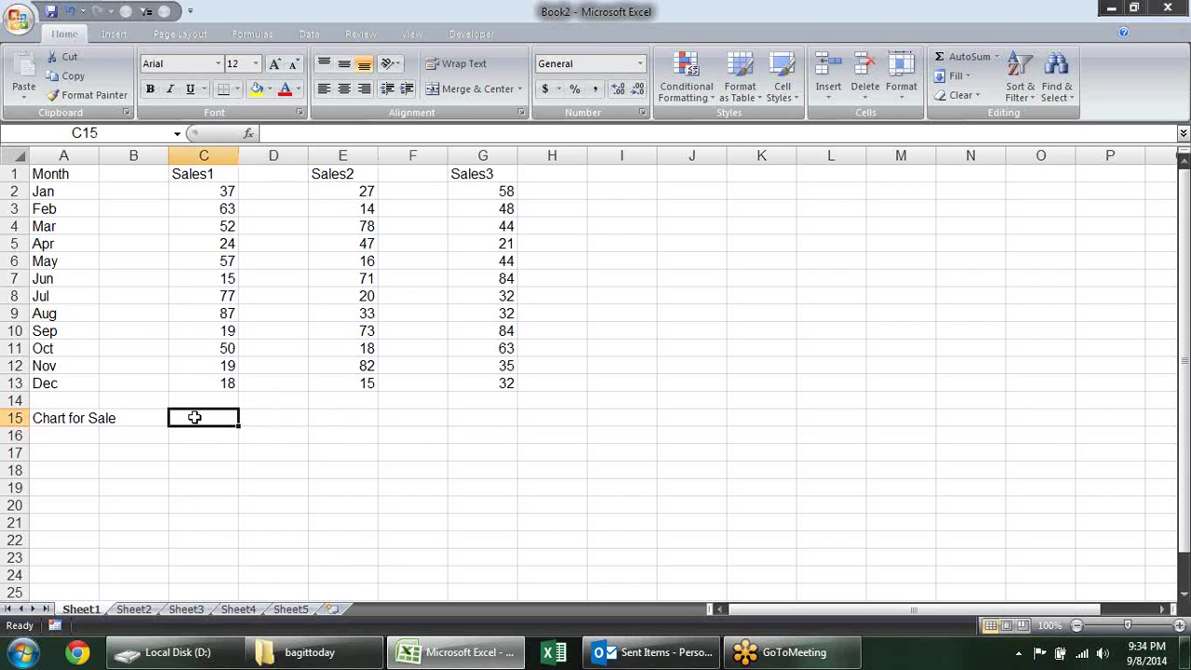
pyautogui.click(115, 416)
pyautogui.click(94, 411)
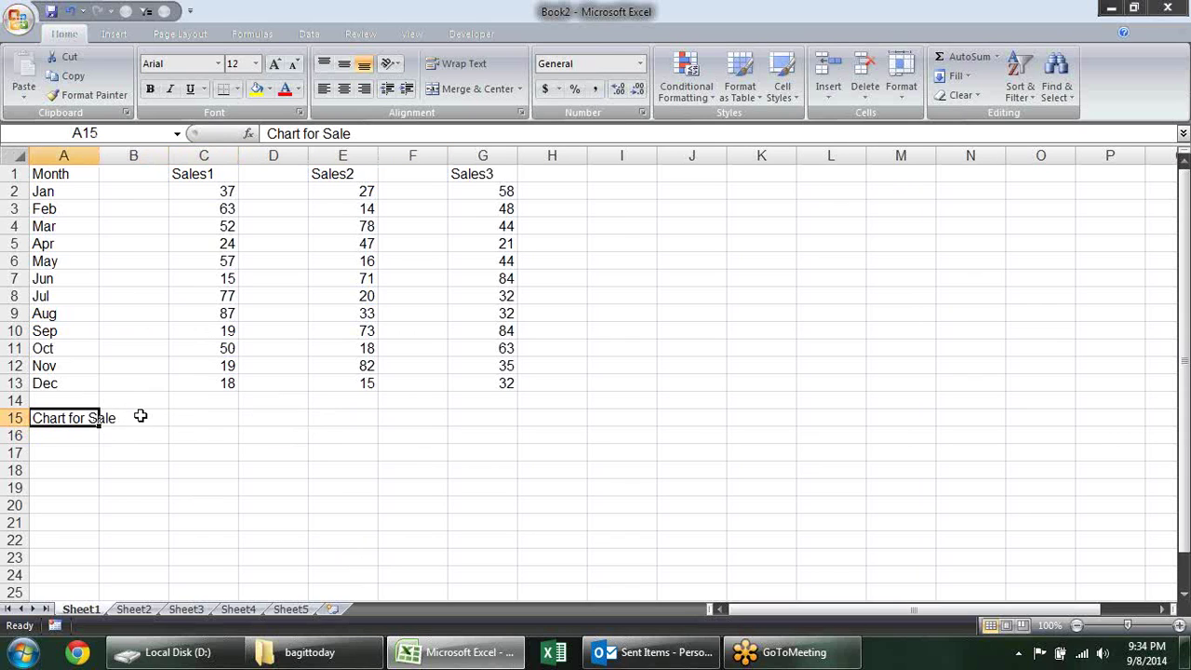
pyautogui.press('Delete')
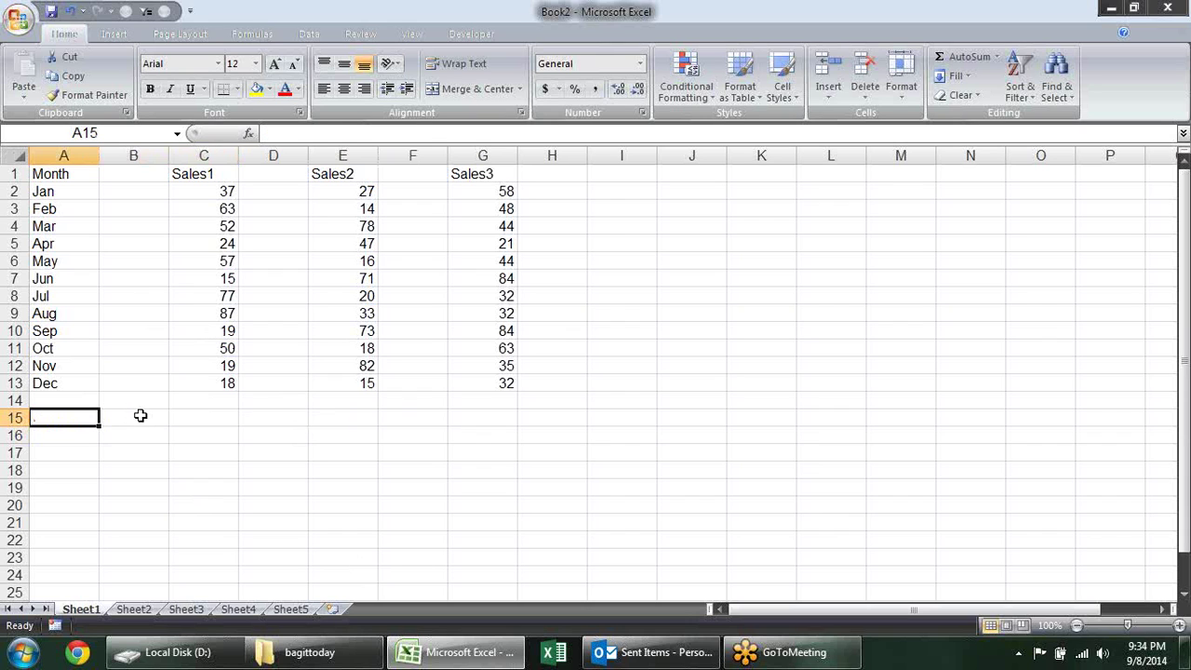
pyautogui.hotkey('ctrl', 'z')
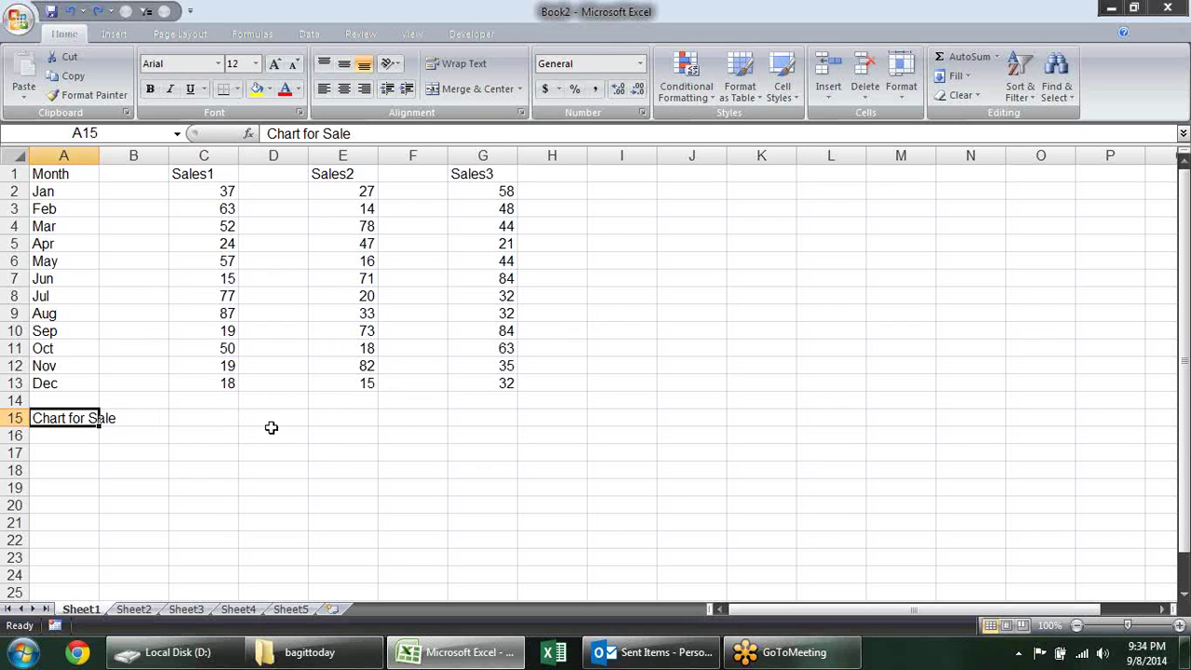
pyautogui.hotkey('alt', 'F1')
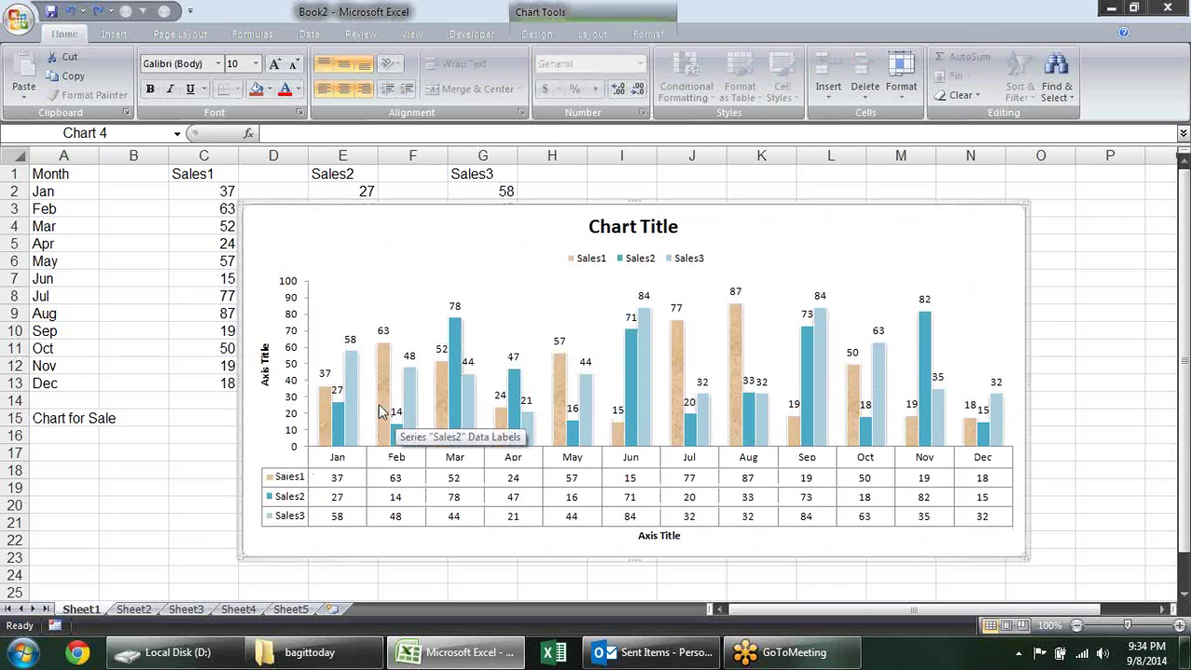
# - Link the chart title to cell A1, then retype it as 'Sales Chart'
pyautogui.click(354, 400)
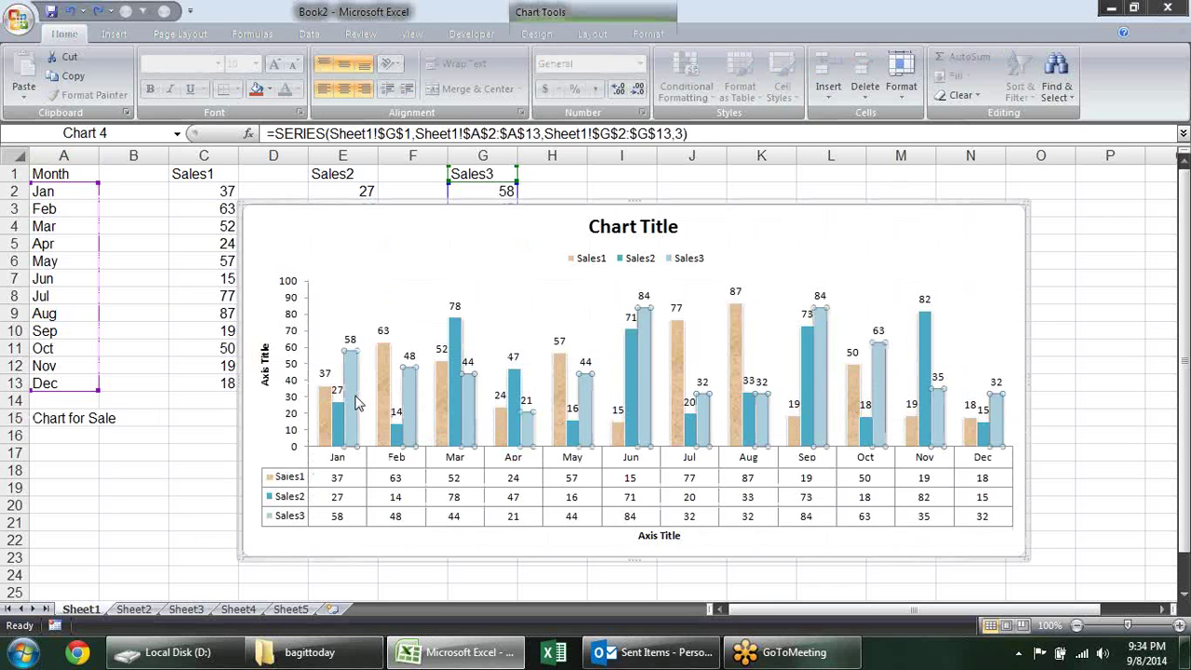
pyautogui.click(619, 226)
pyautogui.click(396, 136)
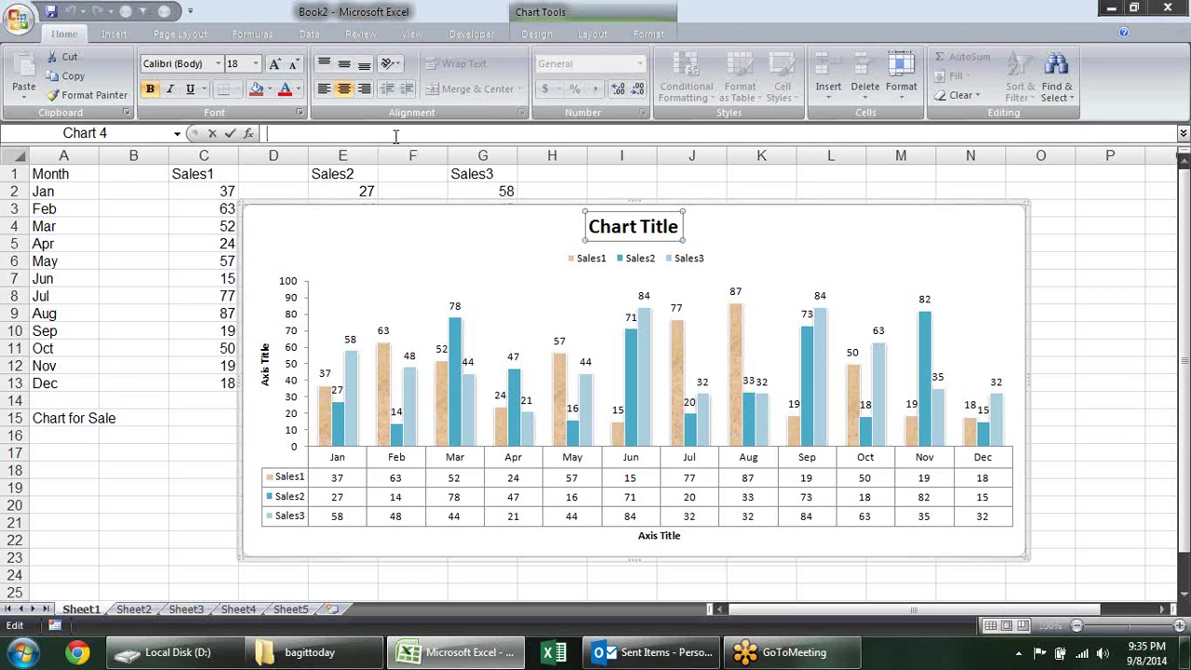
pyautogui.write('=')
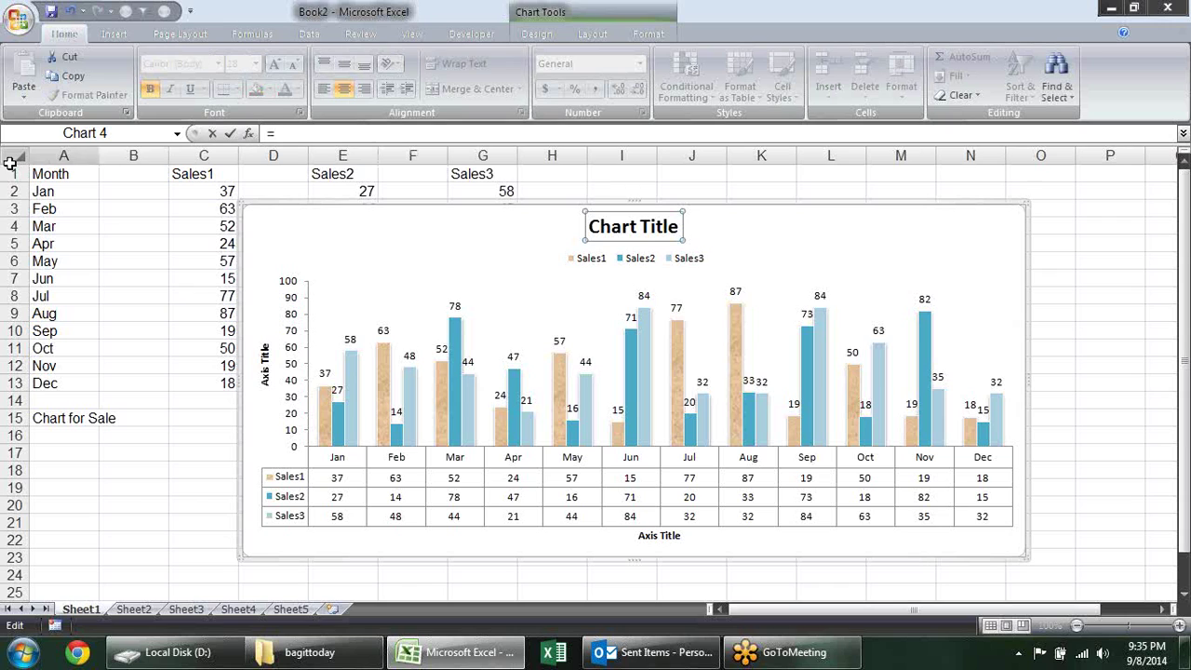
pyautogui.click(59, 174)
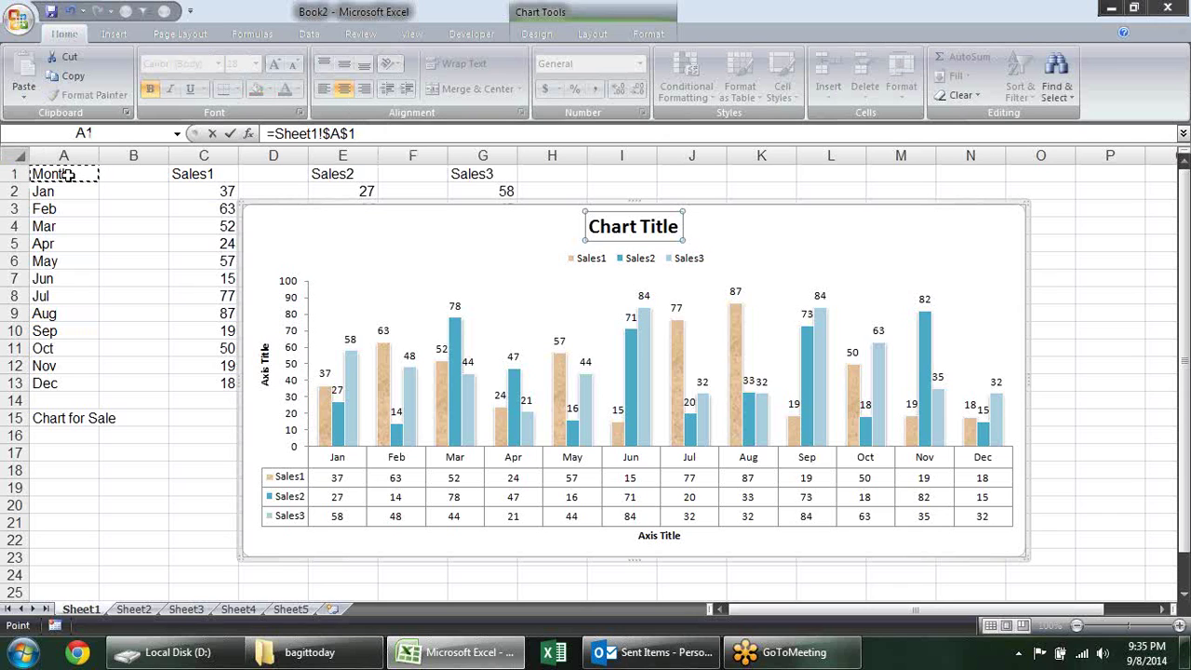
pyautogui.press('Return')
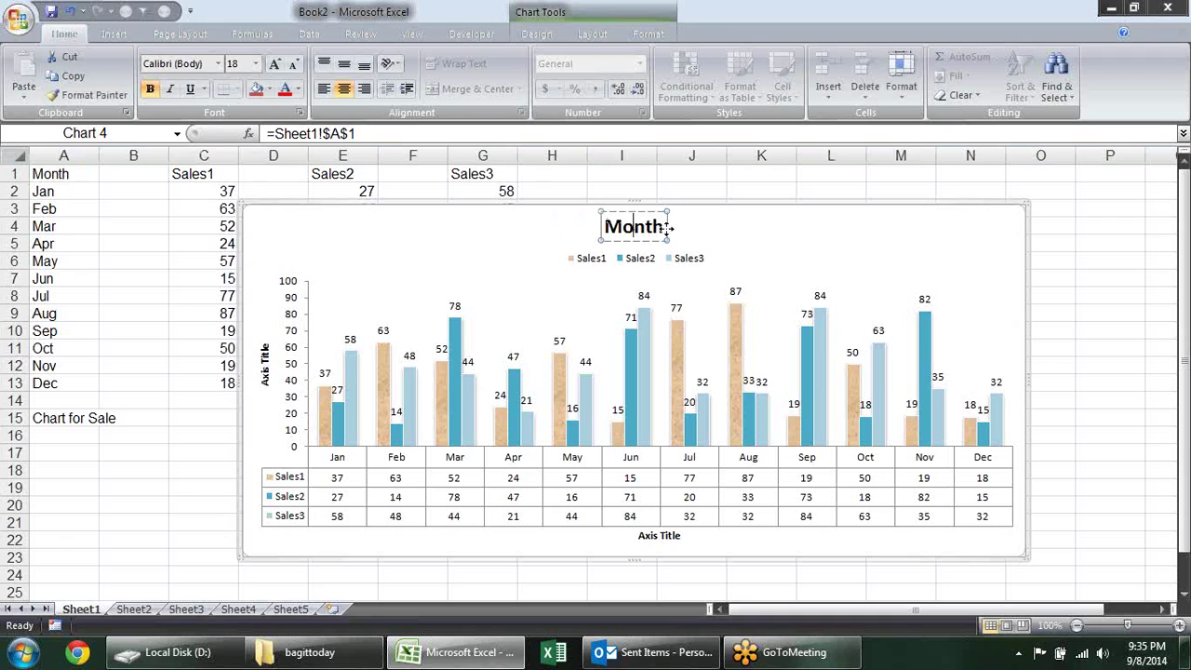
pyautogui.doubleClick(622, 226)
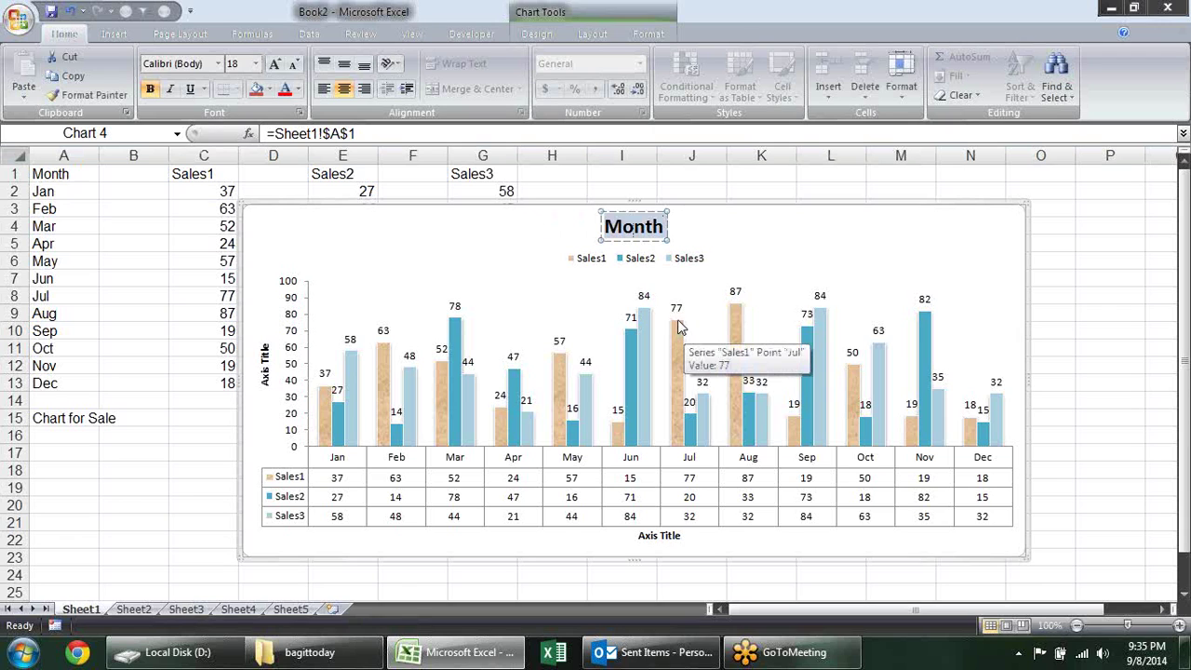
pyautogui.write('SAle')
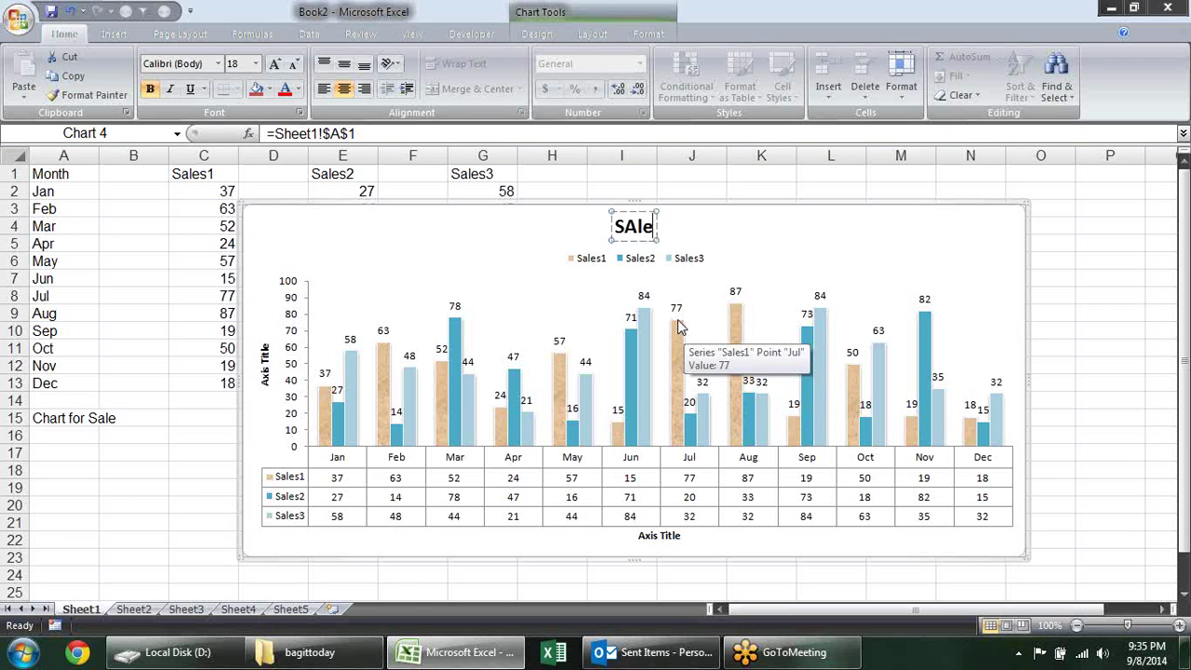
pyautogui.press('BackSpace')
pyautogui.press('BackSpace')
pyautogui.press('BackSpace')
pyautogui.write('ales')
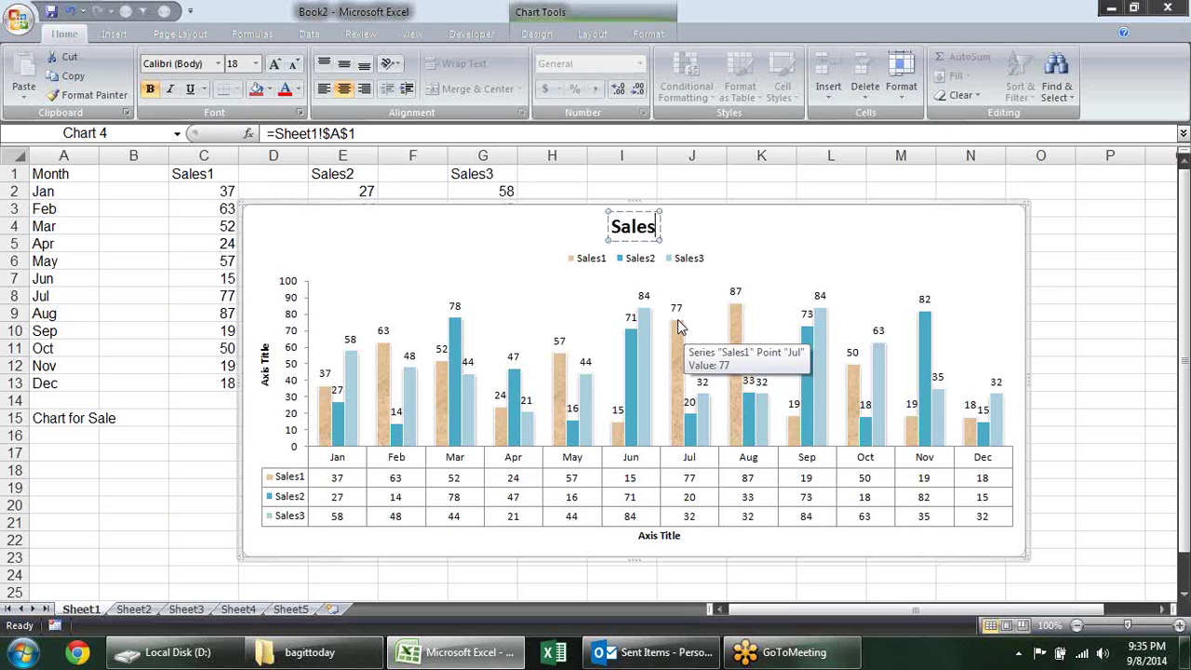
pyautogui.write(' Char')
pyautogui.write('t')
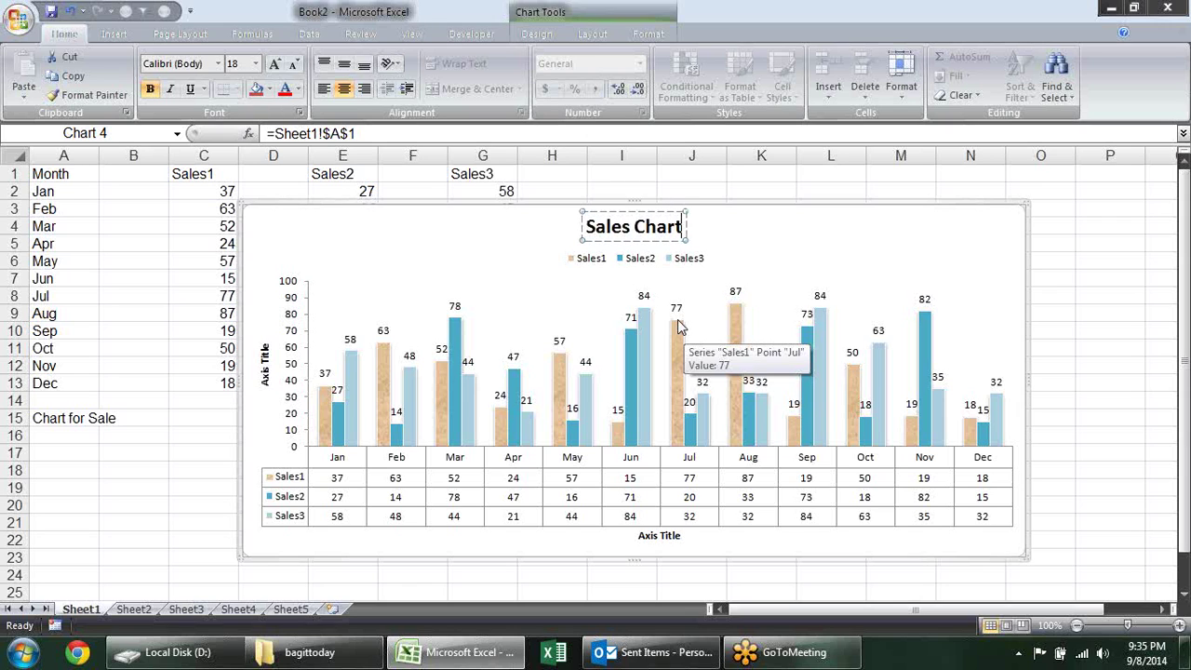
pyautogui.click(423, 488)
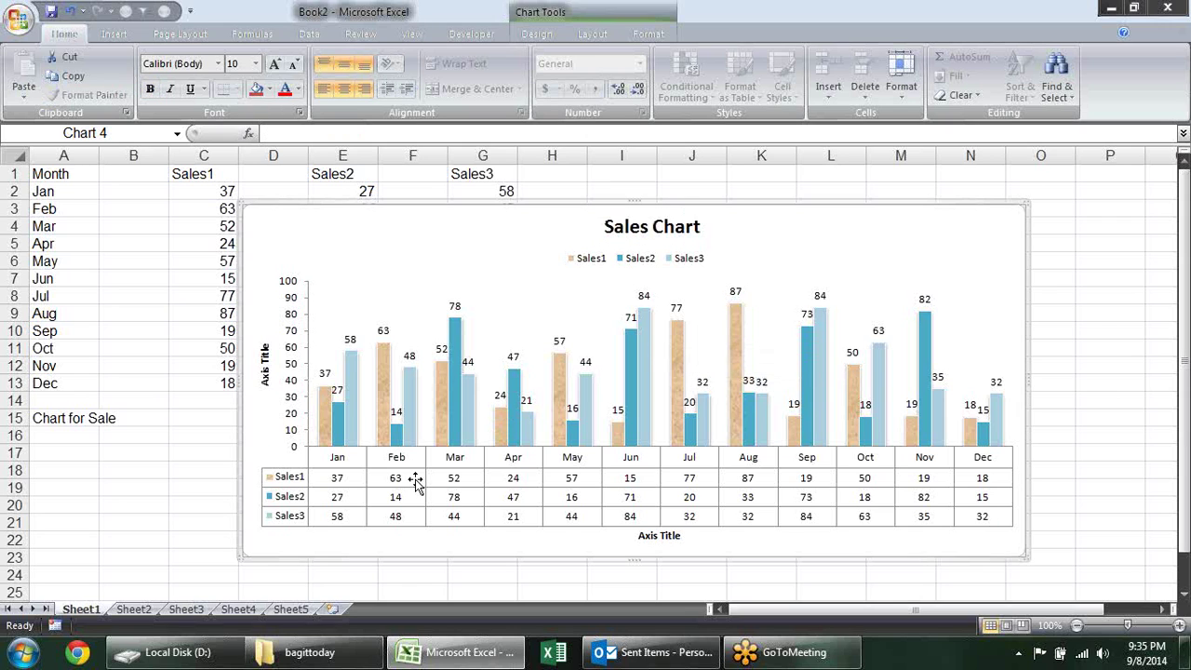
# - Check the axis title, chart title and legend, then move the chart slightly down and right
pyautogui.click(263, 365)
pyautogui.click(670, 228)
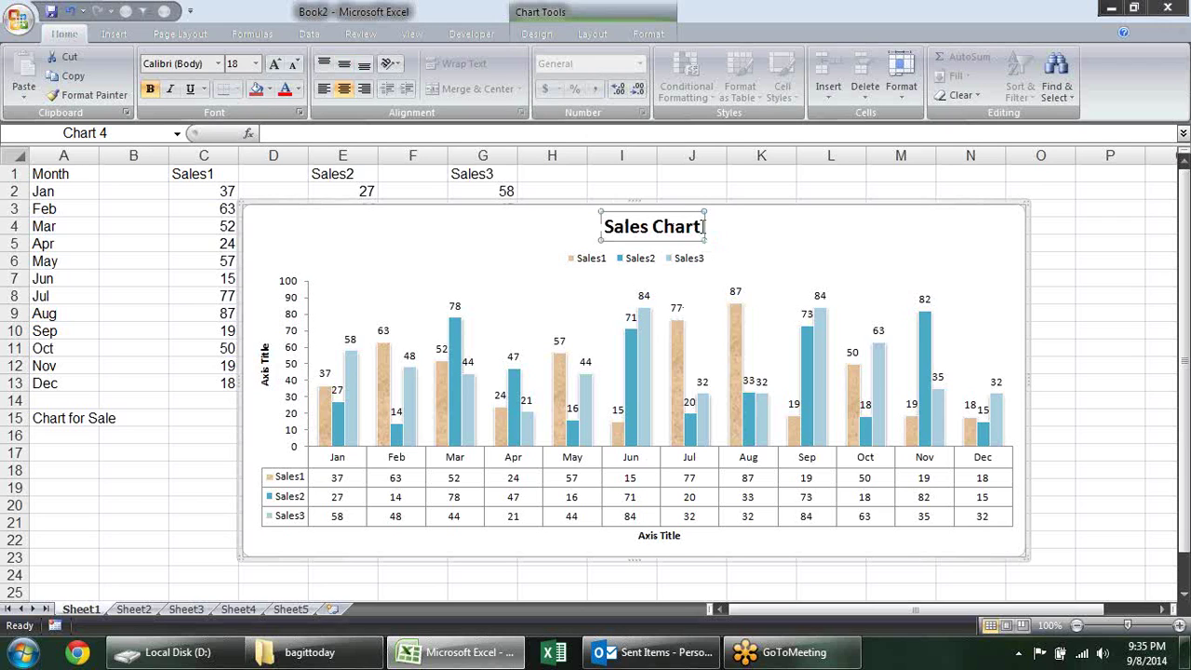
pyautogui.moveTo(704, 228); pyautogui.dragTo(627, 243)
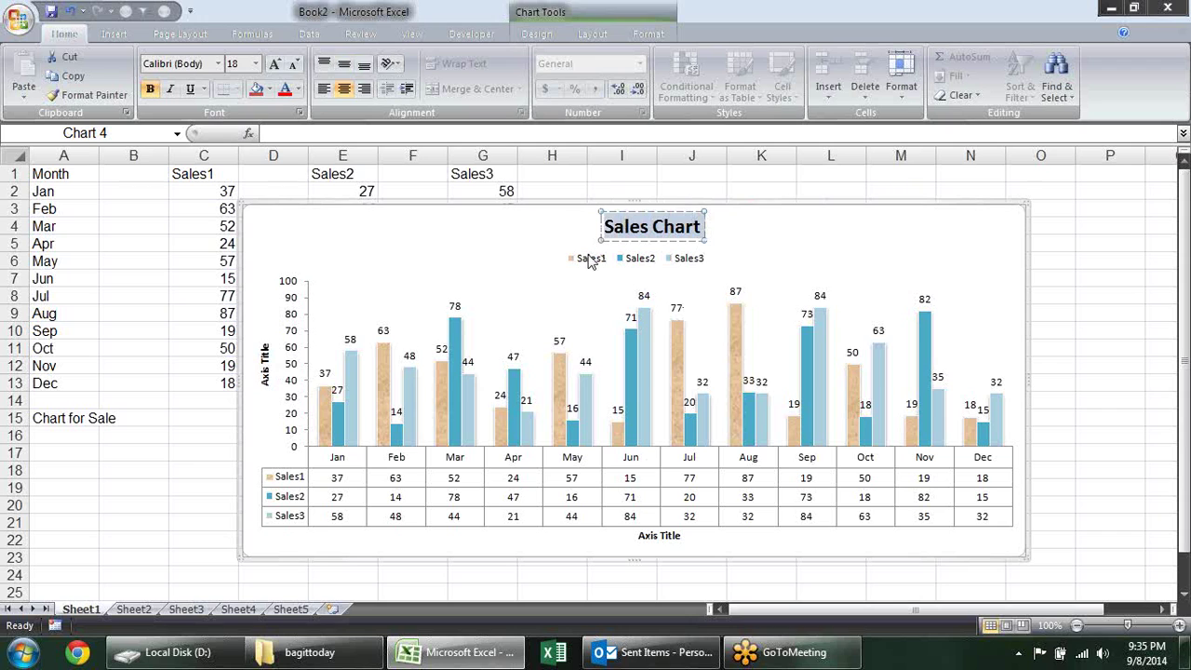
pyautogui.click(594, 263)
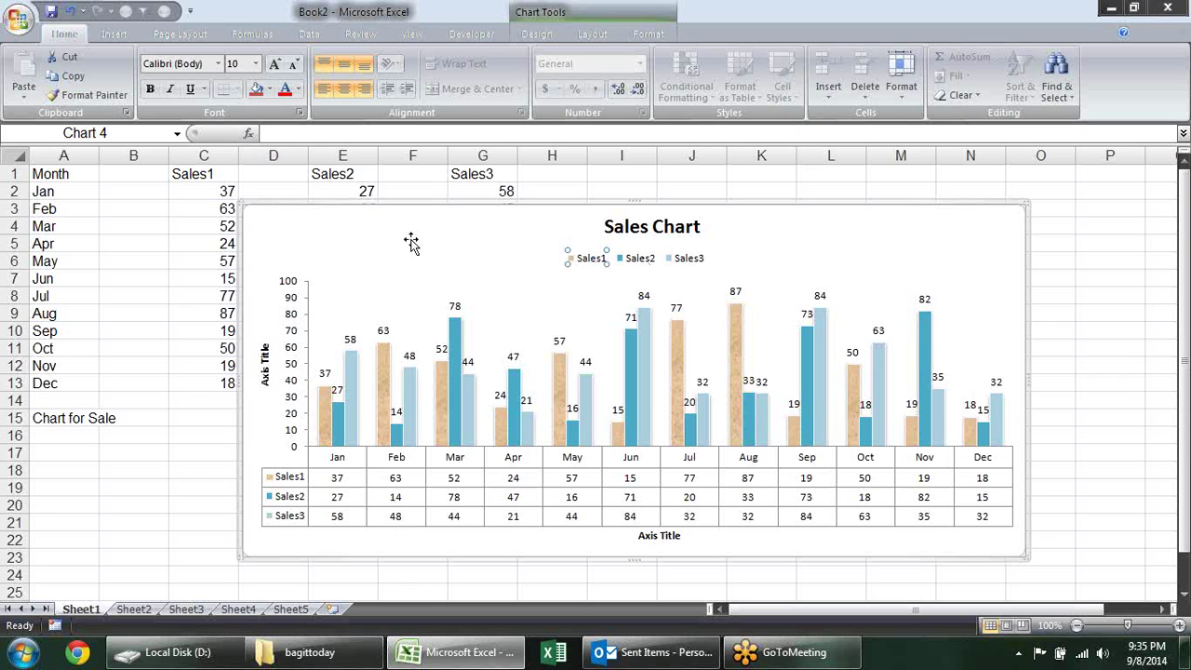
pyautogui.moveTo(307, 205); pyautogui.dragTo(352, 255)
pyautogui.click(228, 179)
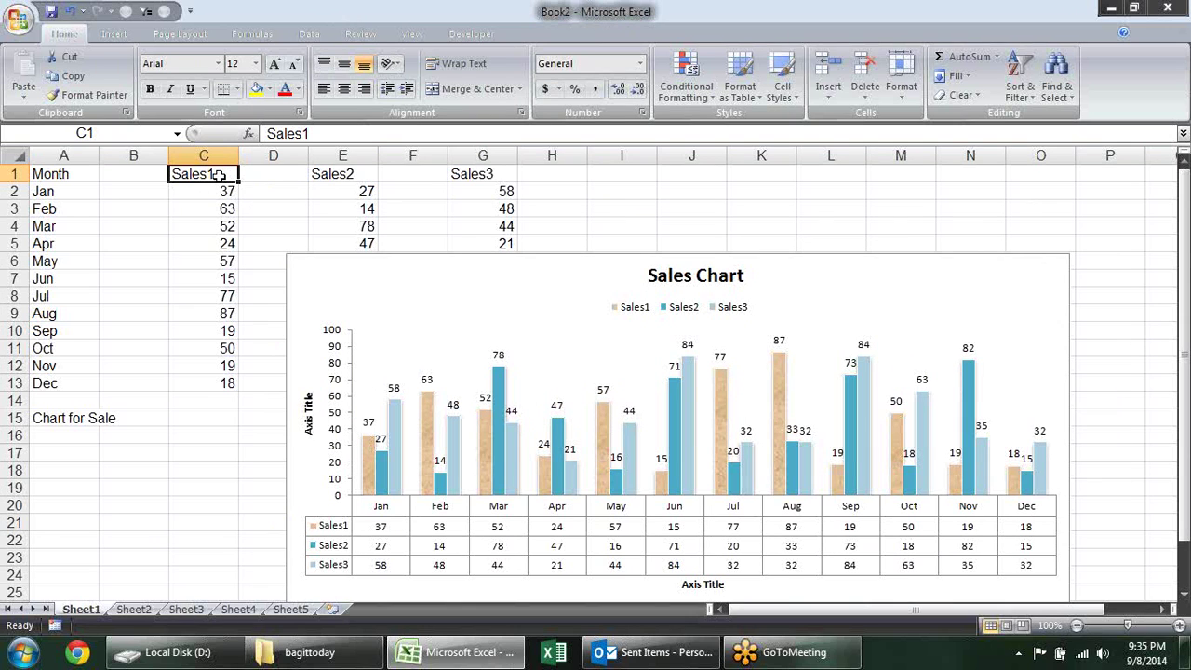
# - Rename the C1 heading to Report and select the chart to check its legend shows Report
pyautogui.write('Re')
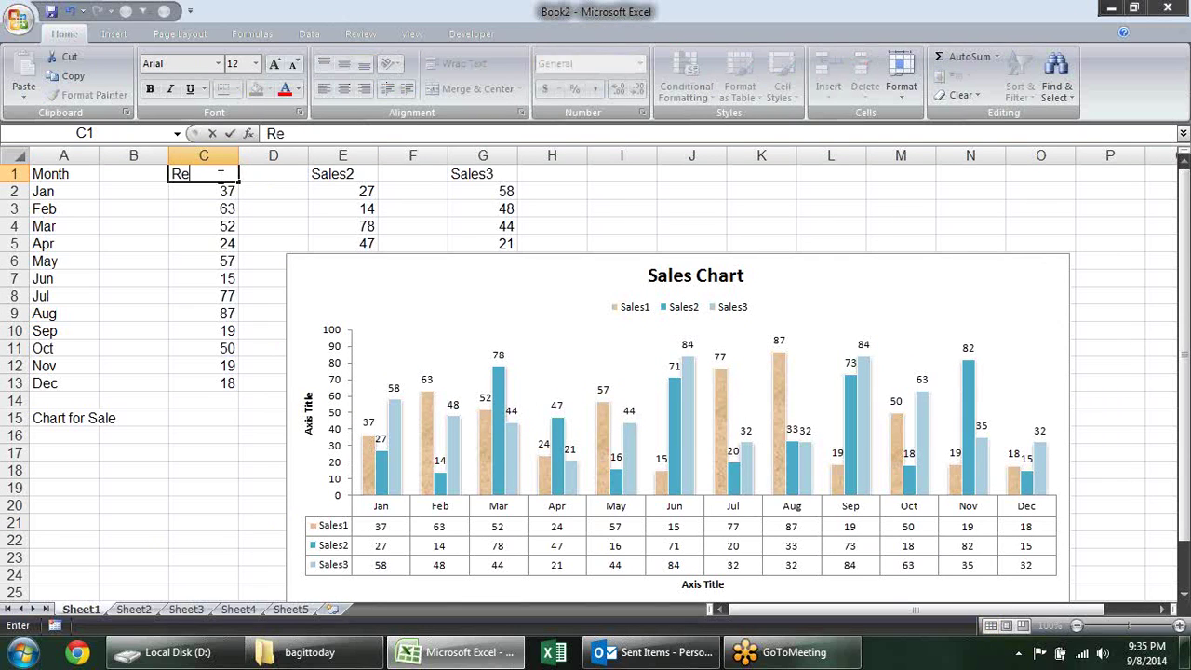
pyautogui.press('Return')
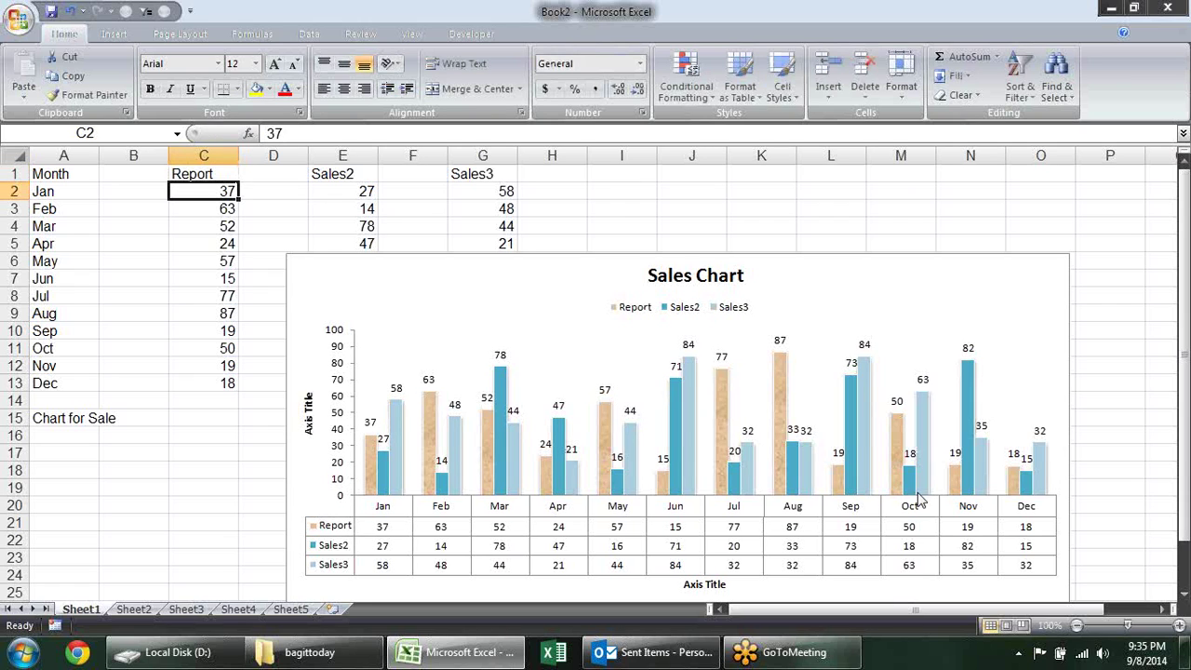
pyautogui.click(650, 312)
pyautogui.click(651, 312)
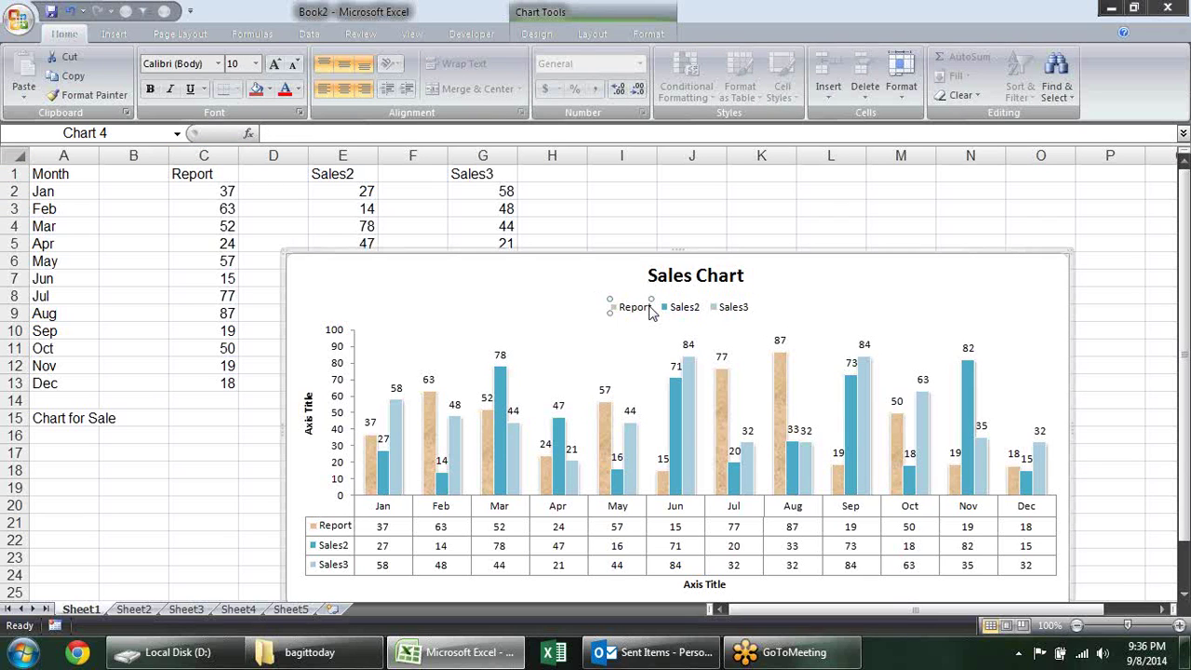
pyautogui.click(879, 287)
# - Delete the chart and remove the empty columns B and E
pyautogui.press('Delete')
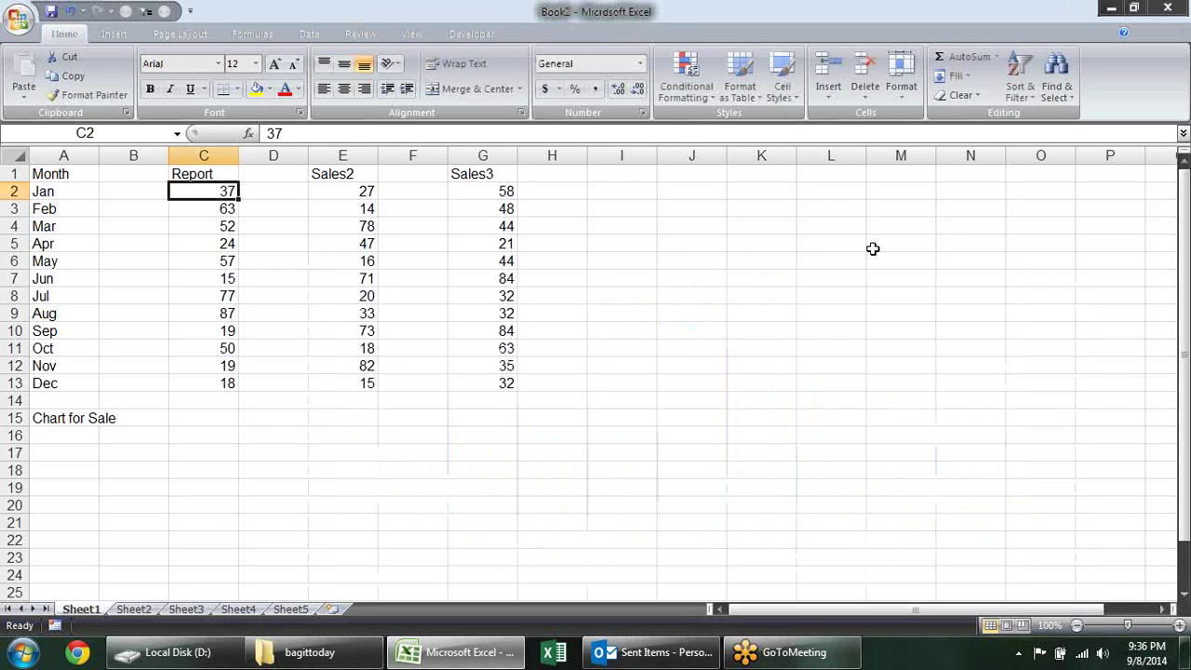
pyautogui.rightClick(133, 156)
pyautogui.click(215, 269)
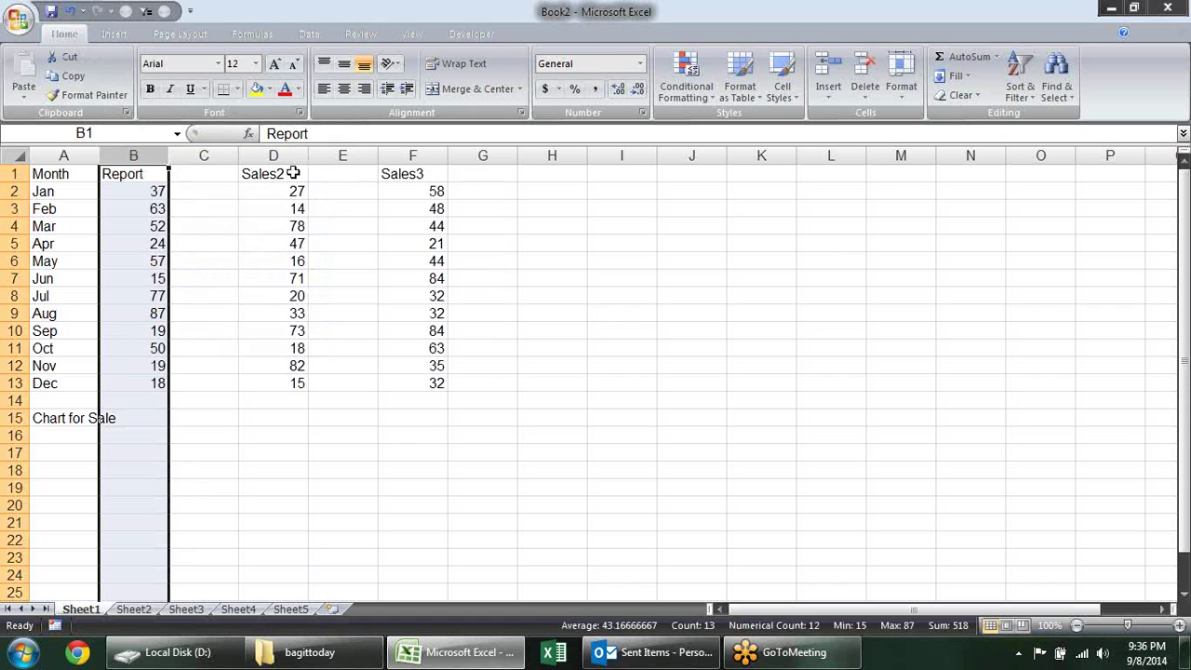
pyautogui.rightClick(343, 156)
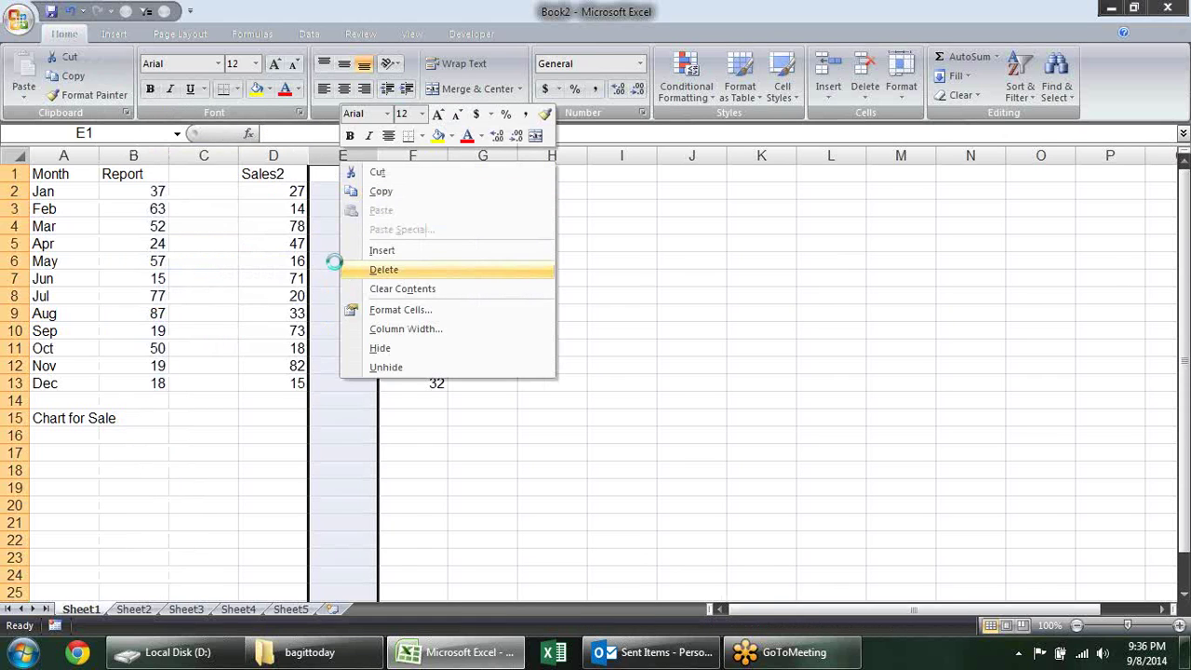
pyautogui.click(384, 270)
# - Delete the remaining empty columns C and D so the table fills columns A–D
pyautogui.rightClick(216, 155)
pyautogui.click(234, 244)
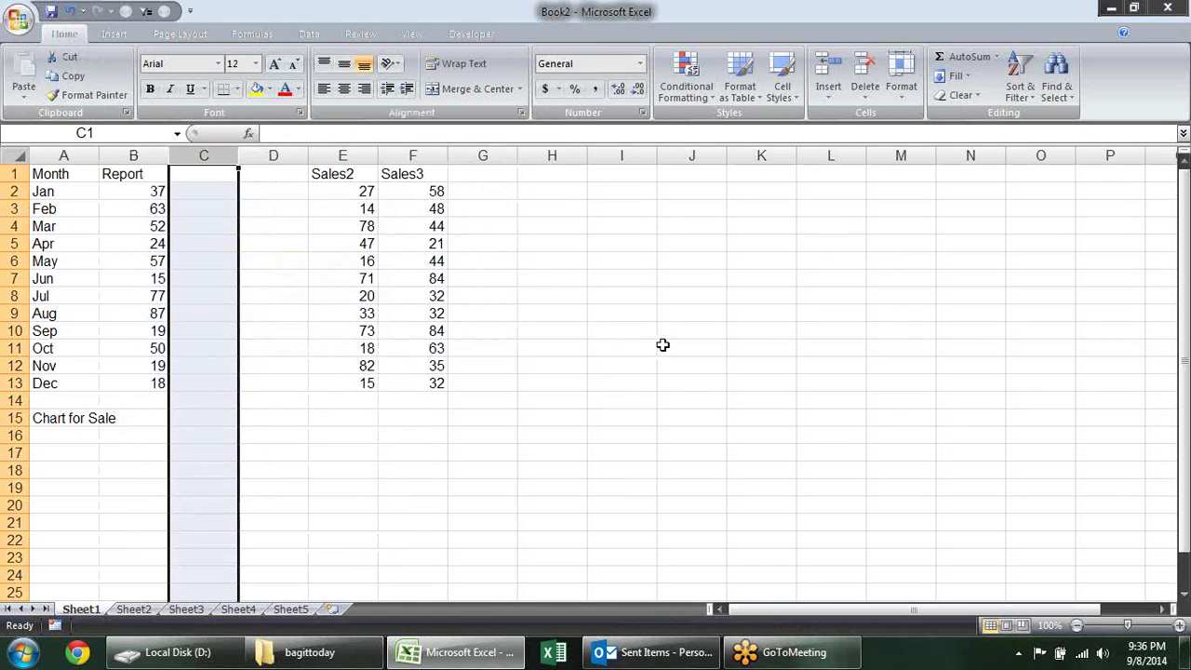
pyautogui.moveTo(205, 155); pyautogui.dragTo(276, 156)
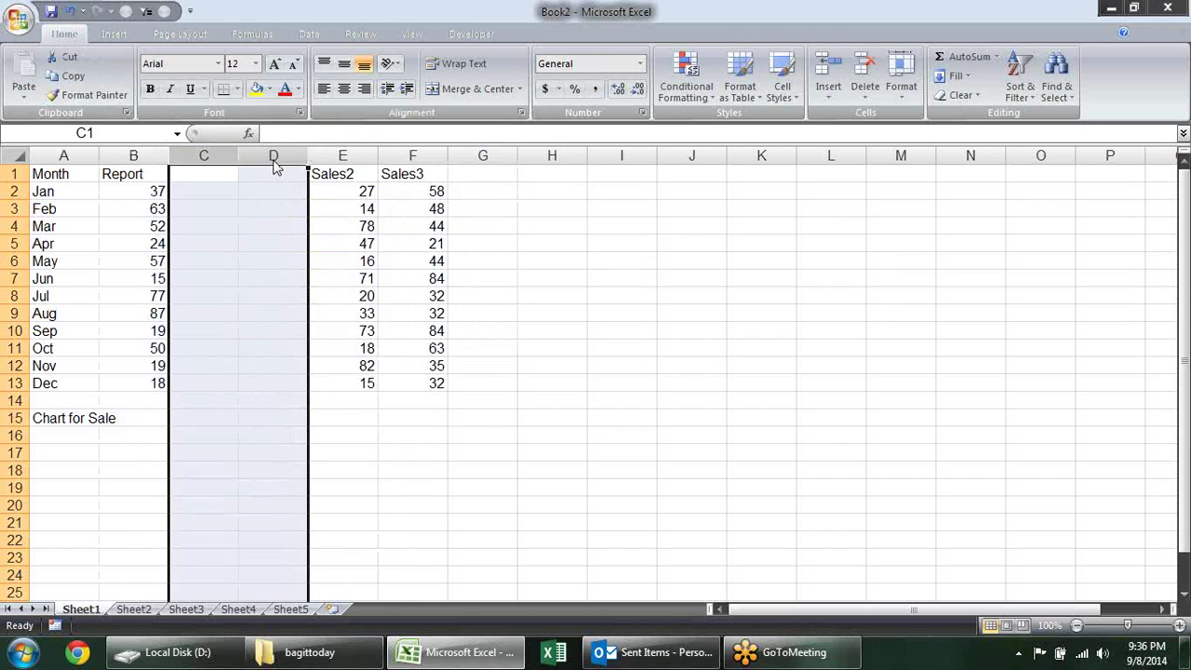
pyautogui.rightClick(275, 157)
pyautogui.click(337, 270)
pyautogui.click(523, 296)
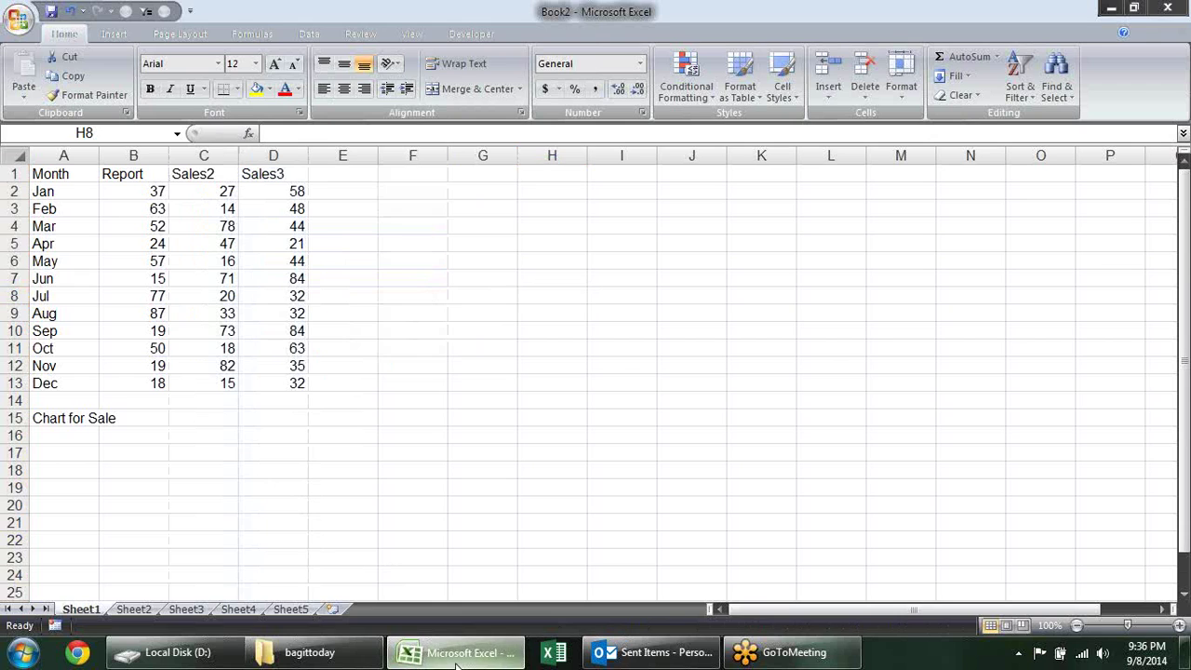
pyautogui.click(514, 656)
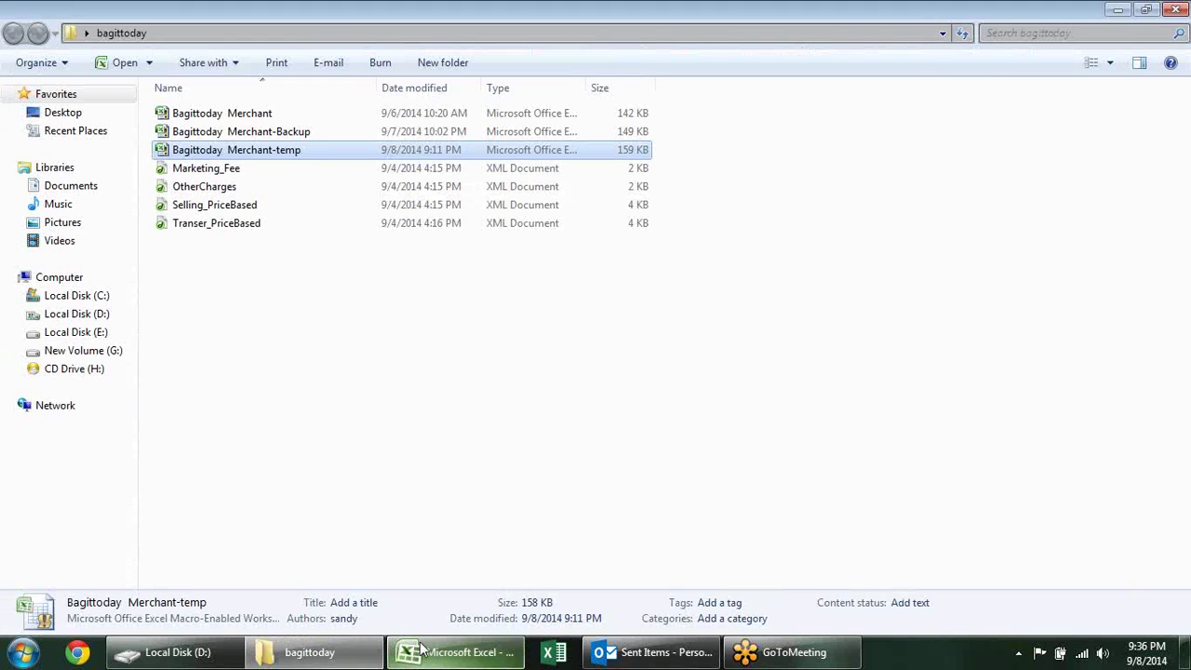
# - Open the Speedometer workbook from the Showcase folder on drive D
pyautogui.click(93, 315)
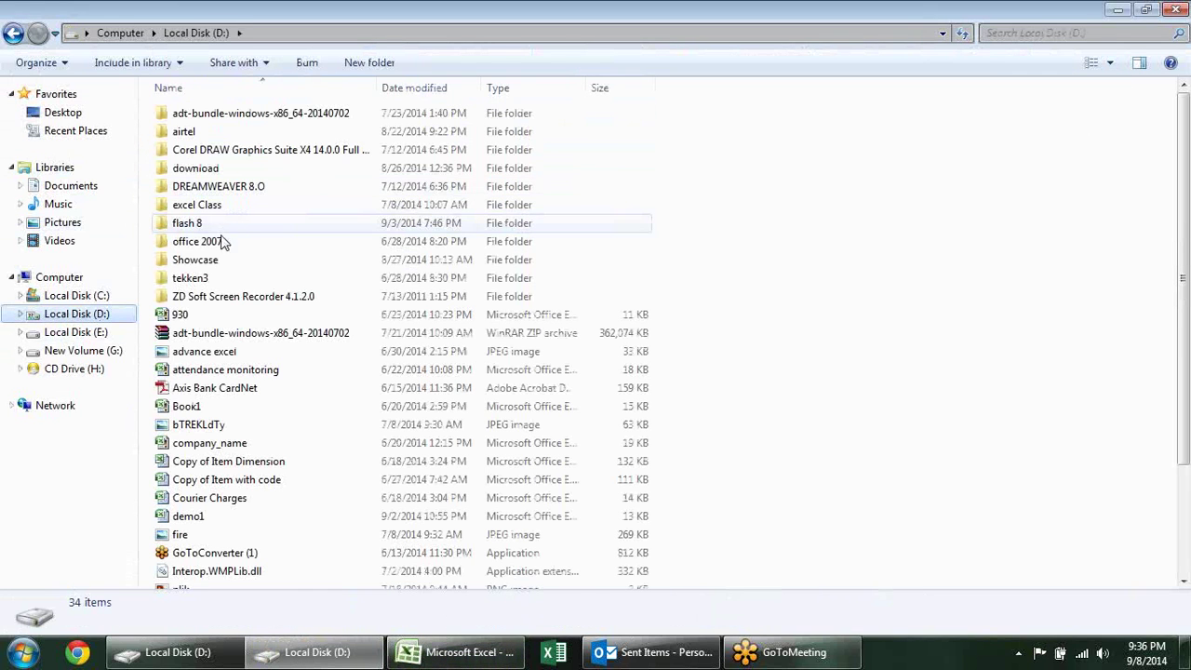
pyautogui.doubleClick(210, 260)
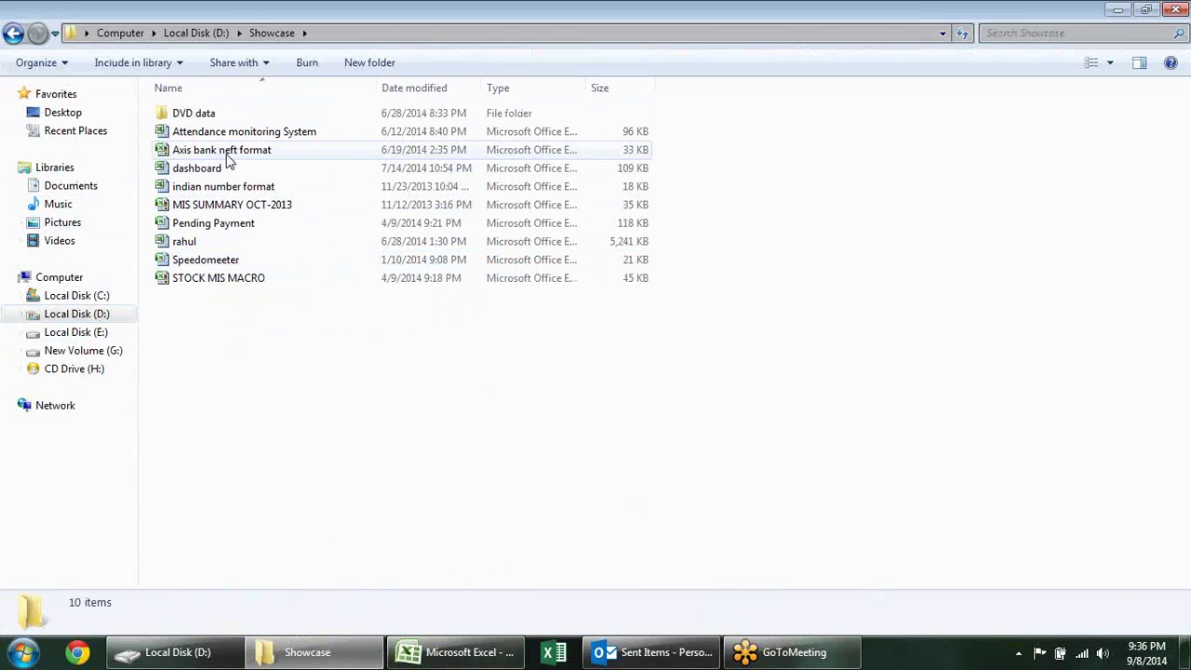
pyautogui.click(222, 264)
pyautogui.doubleClick(221, 264)
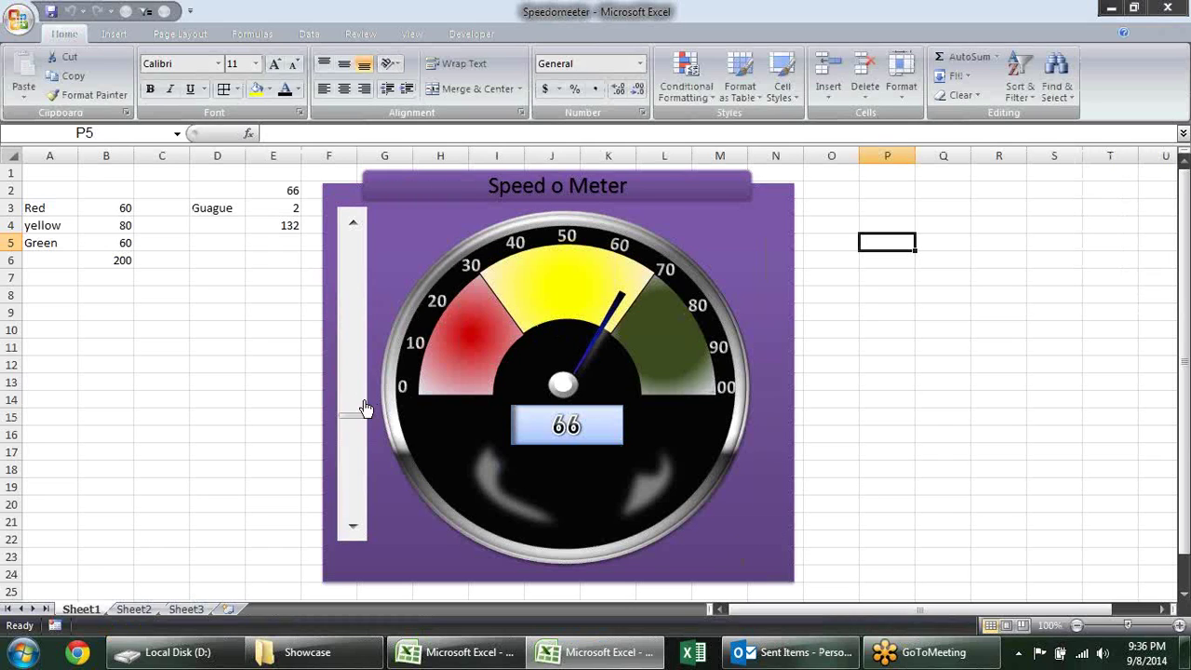
# - Move the Speedometer gauge down and then up with the scrollbar until it reads 32
pyautogui.moveTo(358, 421)
pyautogui.mouseDown()
pyautogui.moveTo(359, 277)
pyautogui.moveTo(349, 456)
pyautogui.moveTo(353, 269)
pyautogui.moveTo(354, 434)
pyautogui.moveTo(370, 317)
pyautogui.mouseUp()
pyautogui.click(353, 272)
pyautogui.click(354, 261)
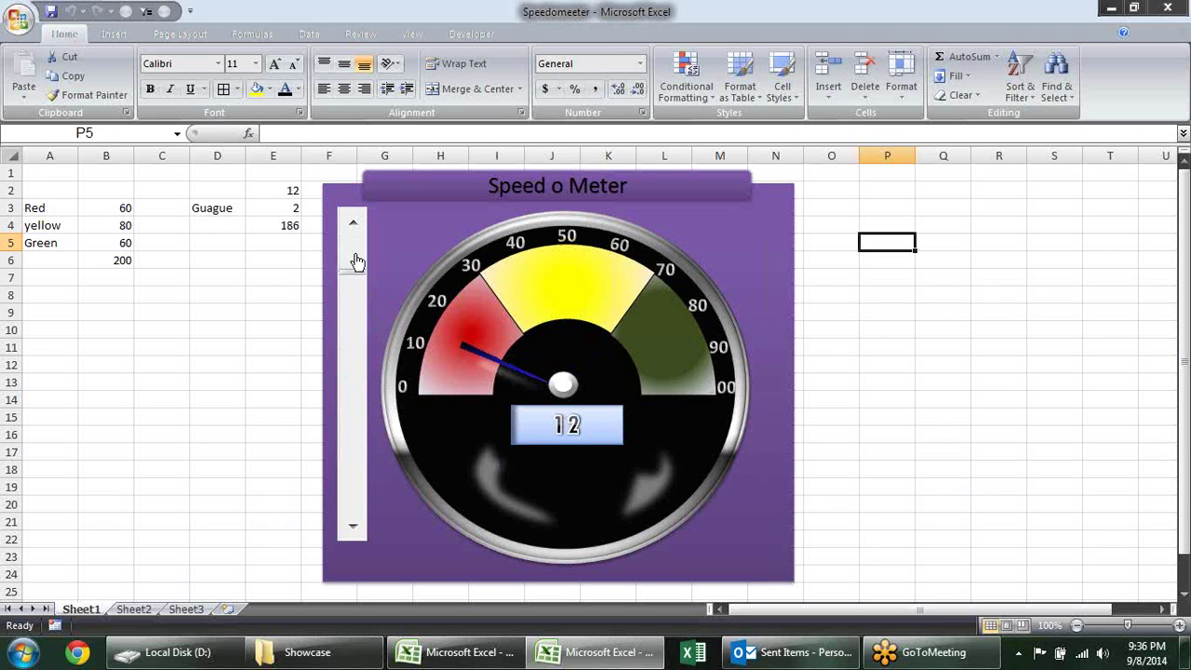
pyautogui.click(355, 267)
pyautogui.click(359, 350)
pyautogui.click(353, 396)
pyautogui.click(363, 381)
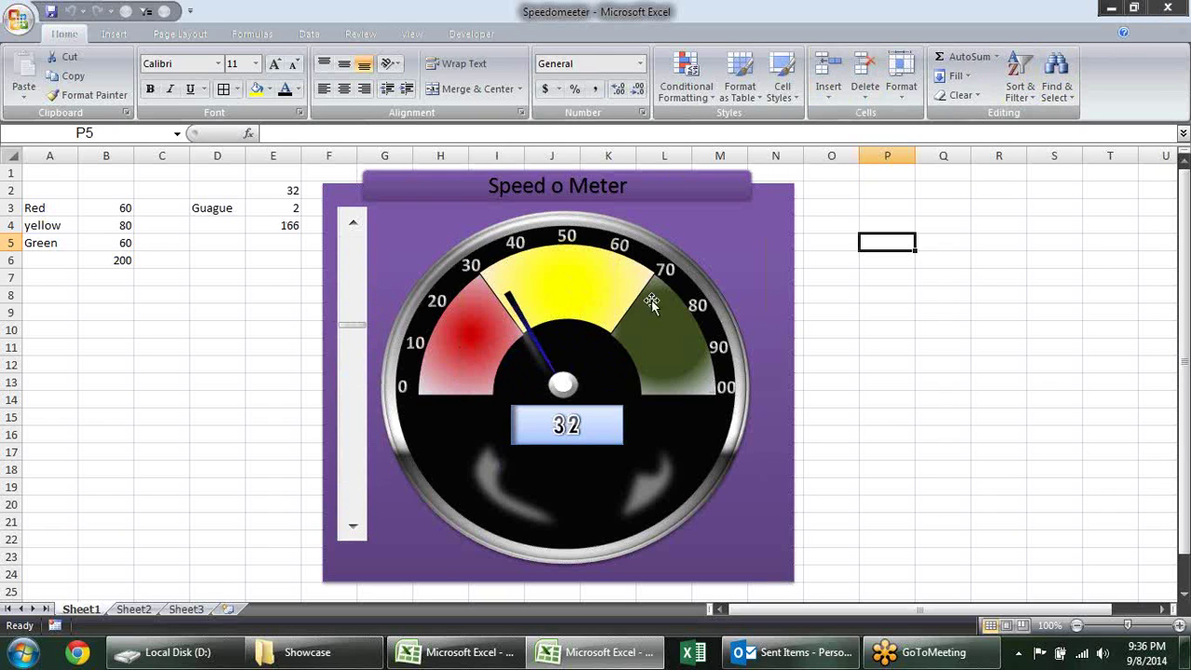
# - Close the Speedometer workbook without saving the changes
pyautogui.click(1165, 8)
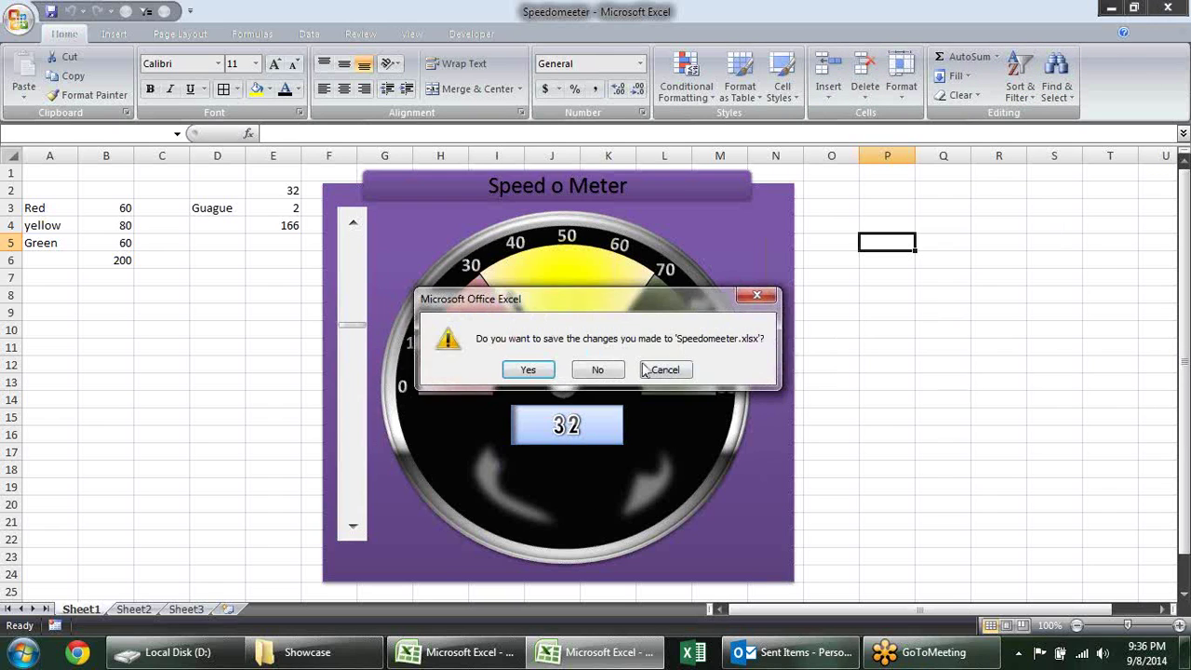
pyautogui.click(614, 372)
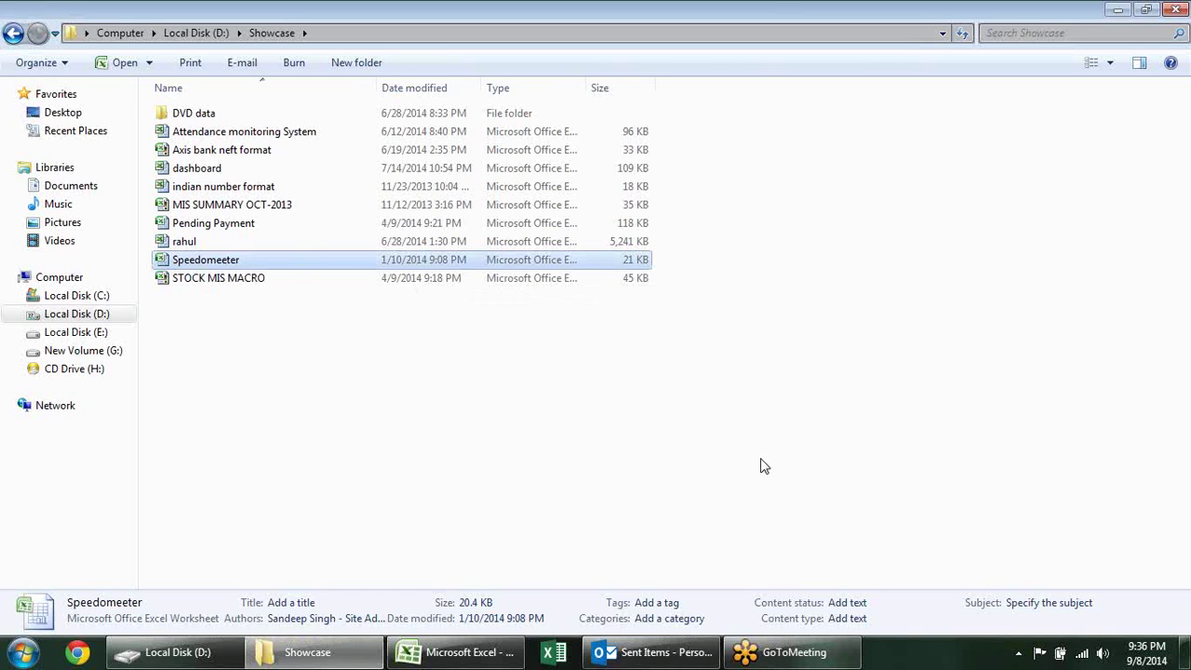
pyautogui.click(764, 466)
# - Back in Book2, clear the 'Chart for Sale' text from A15 and show the Developer tab
pyautogui.click(463, 652)
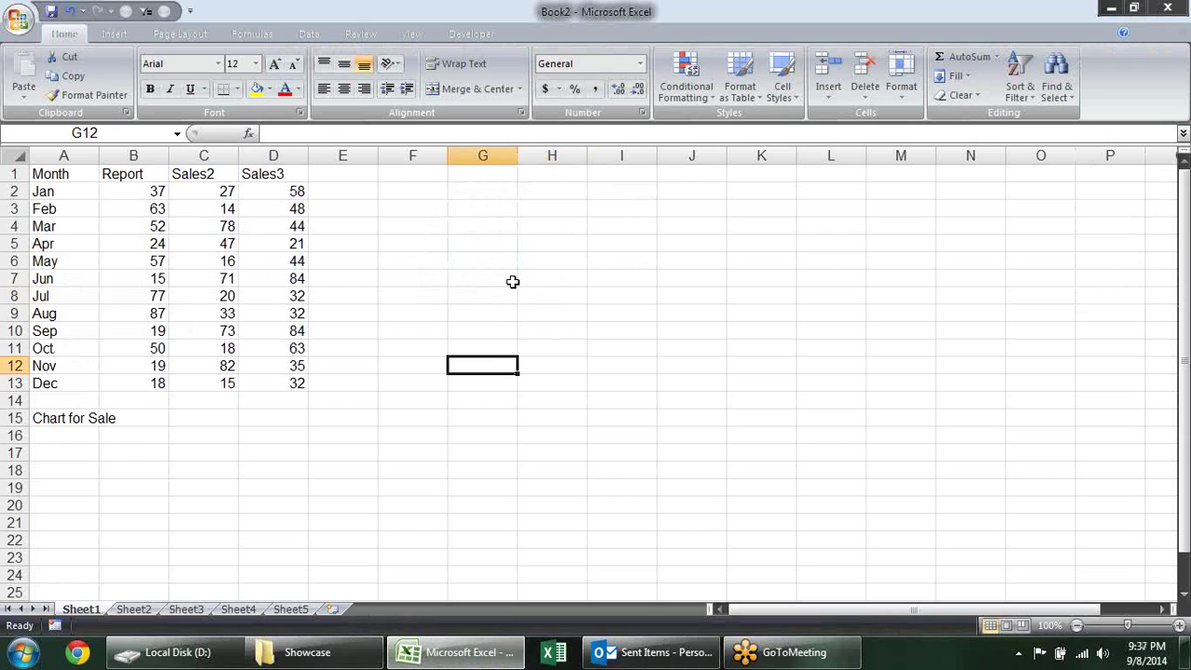
pyautogui.click(93, 416)
pyautogui.press('Delete')
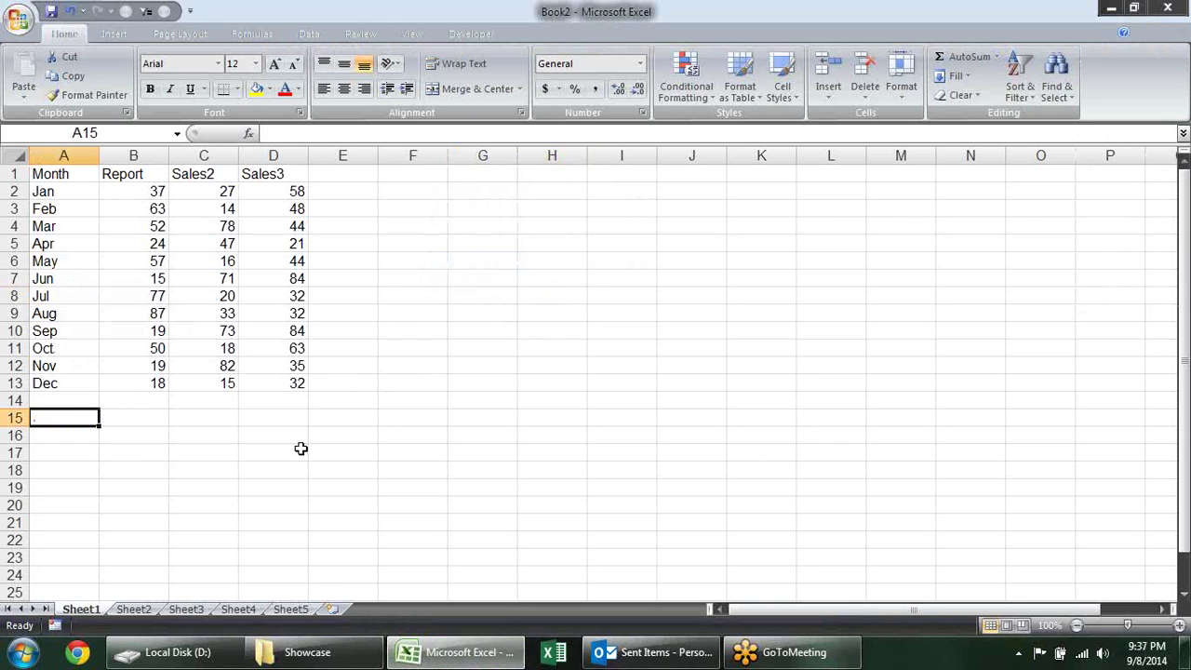
pyautogui.click(310, 453)
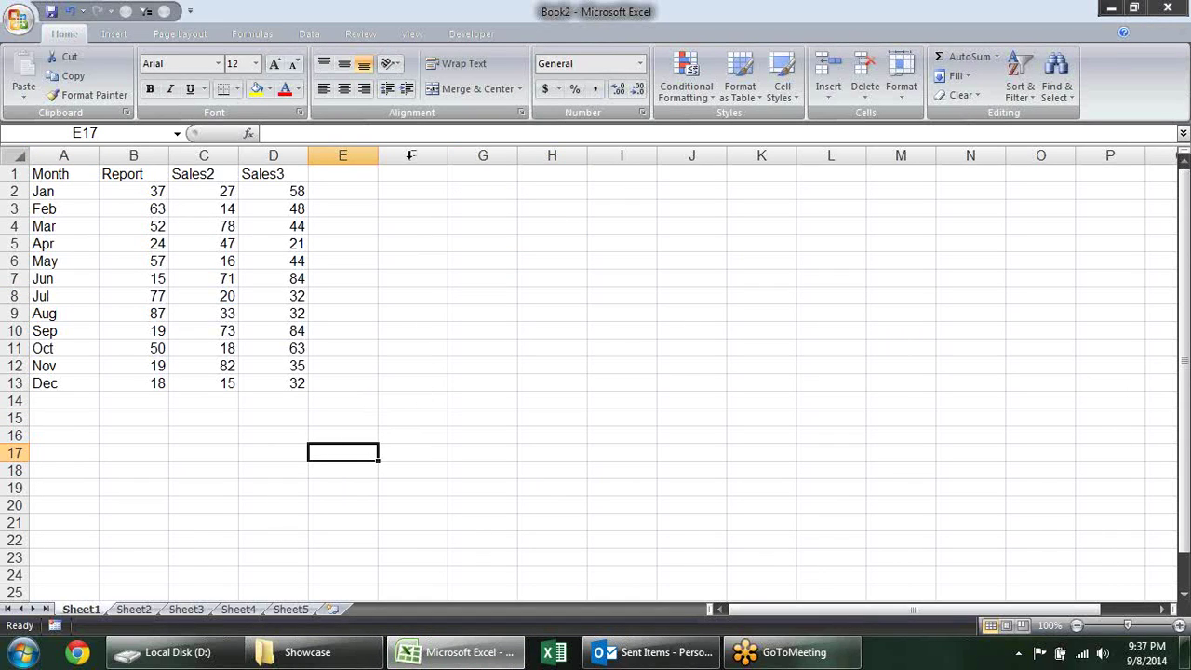
pyautogui.click(471, 33)
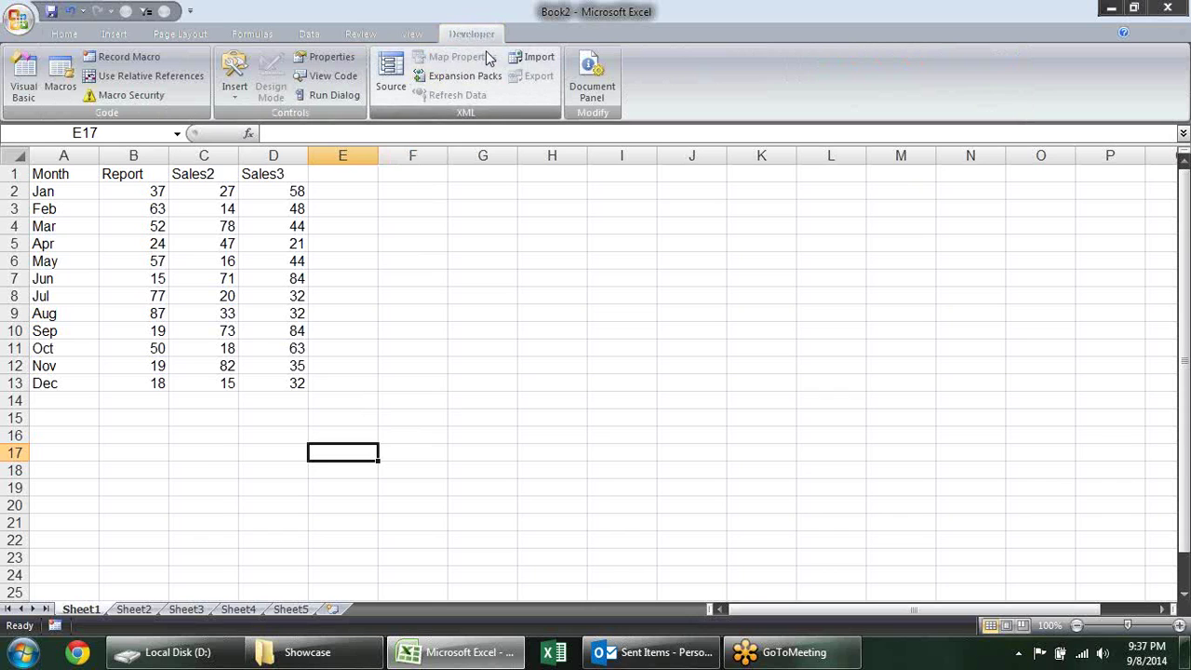
pyautogui.click(19, 18)
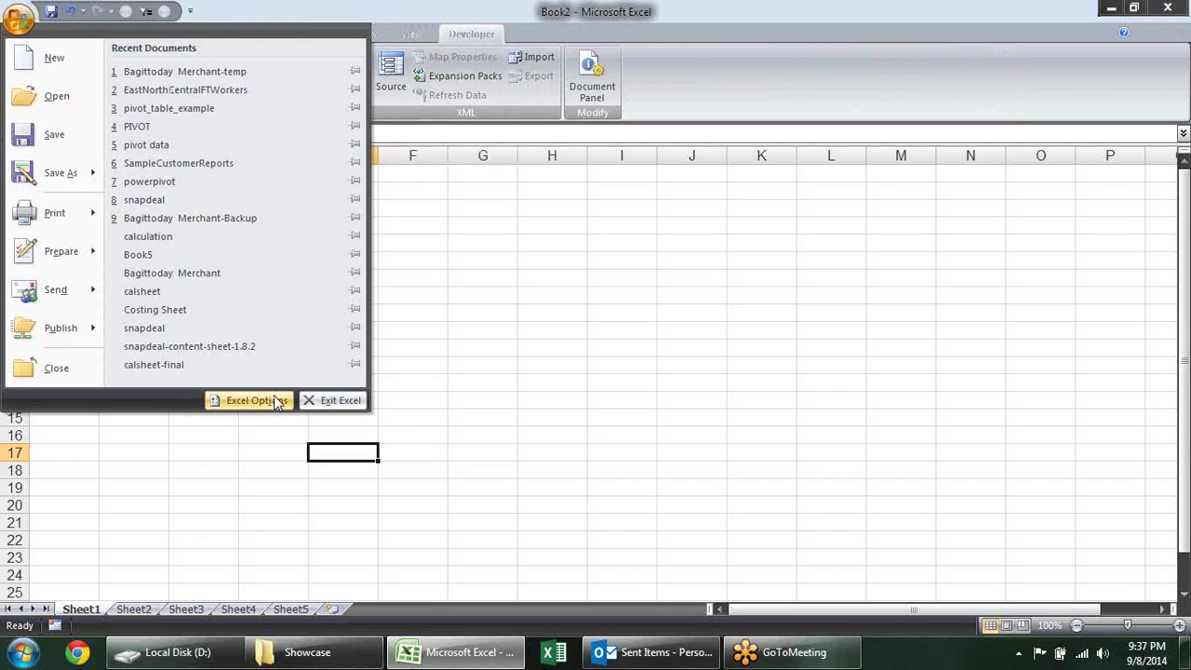
pyautogui.click(280, 400)
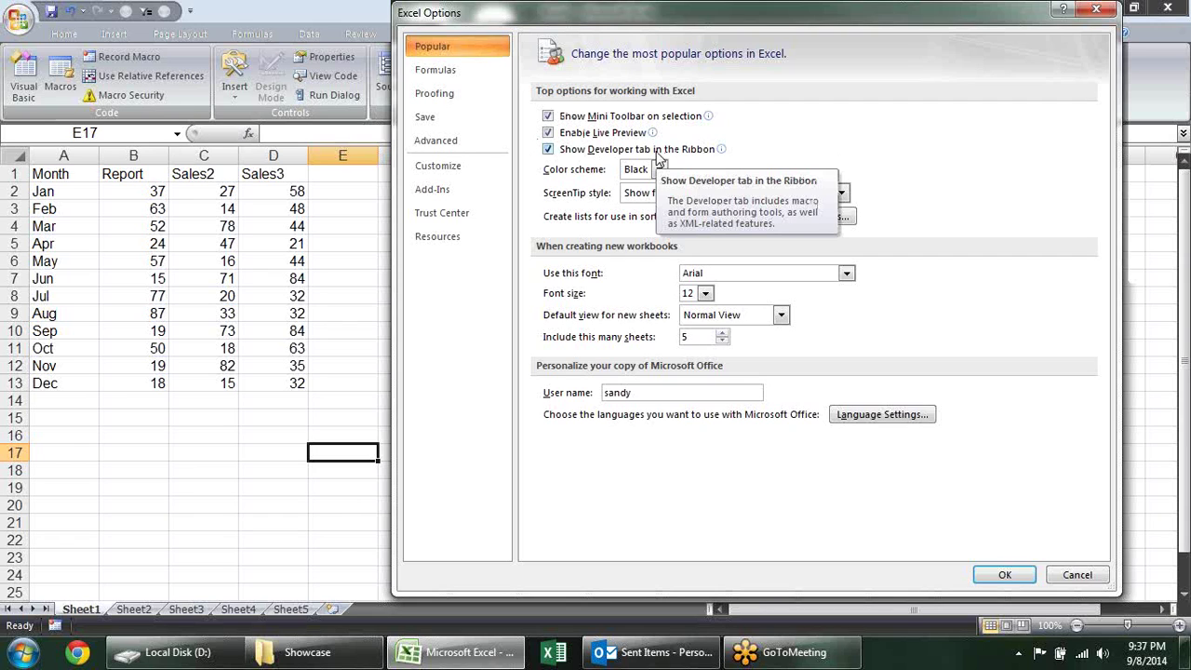
pyautogui.click(493, 177)
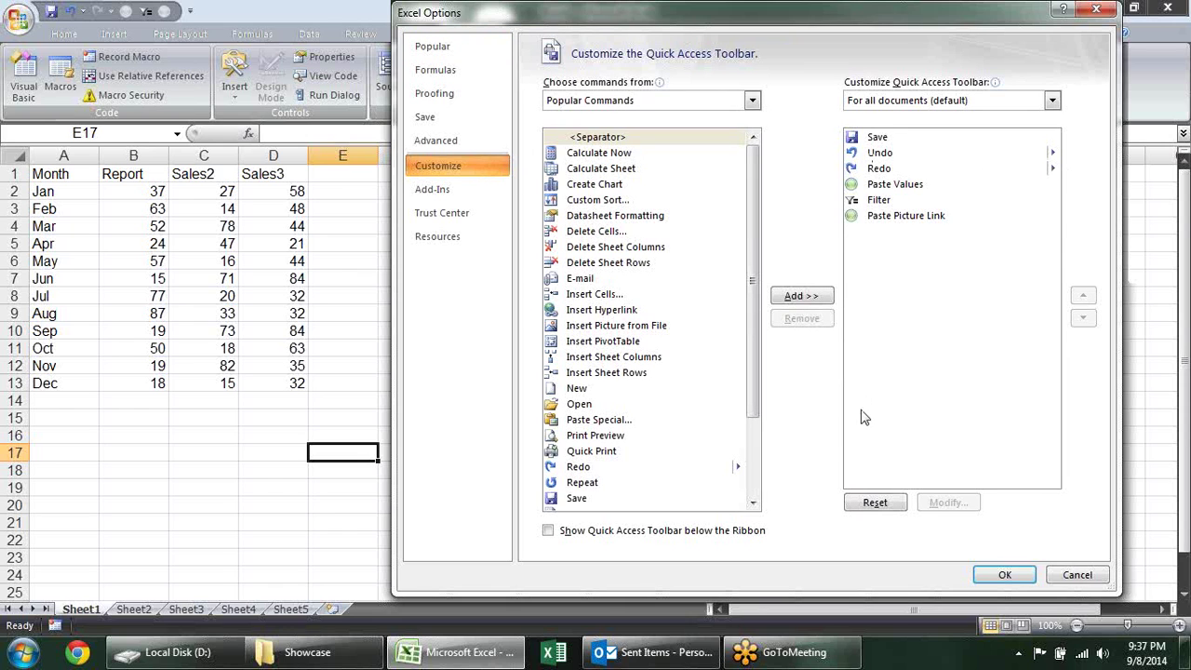
pyautogui.click(1003, 575)
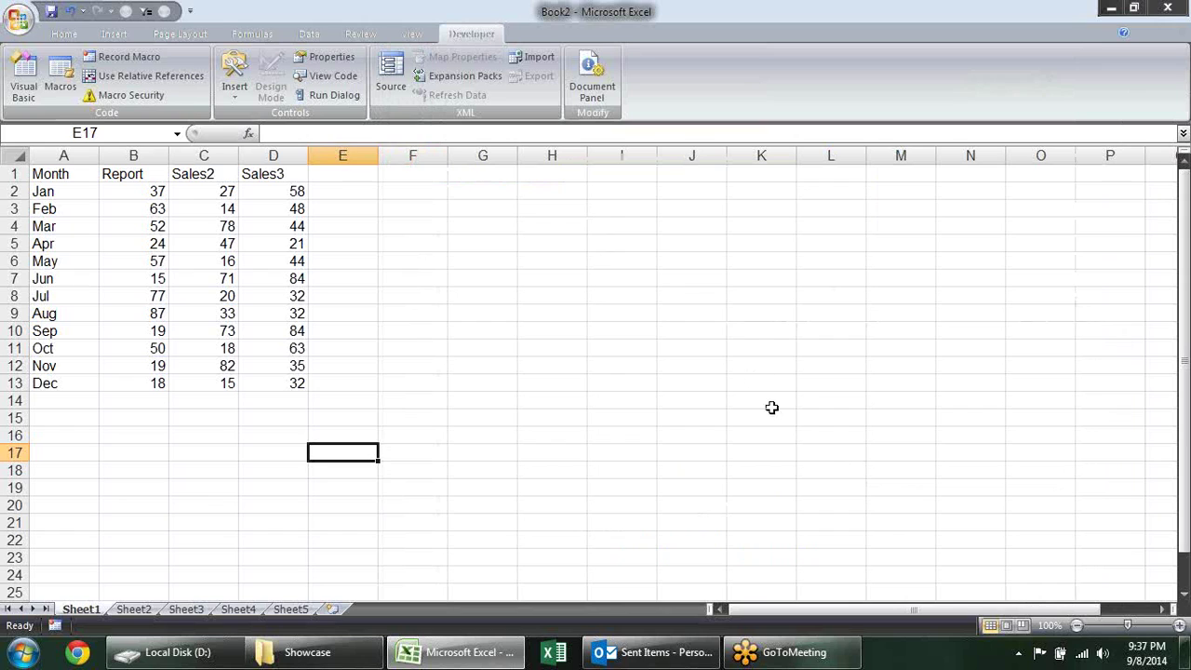
pyautogui.click(651, 243)
# - Overwrite the Report heading in B1 with 'Sales'
pyautogui.click(510, 314)
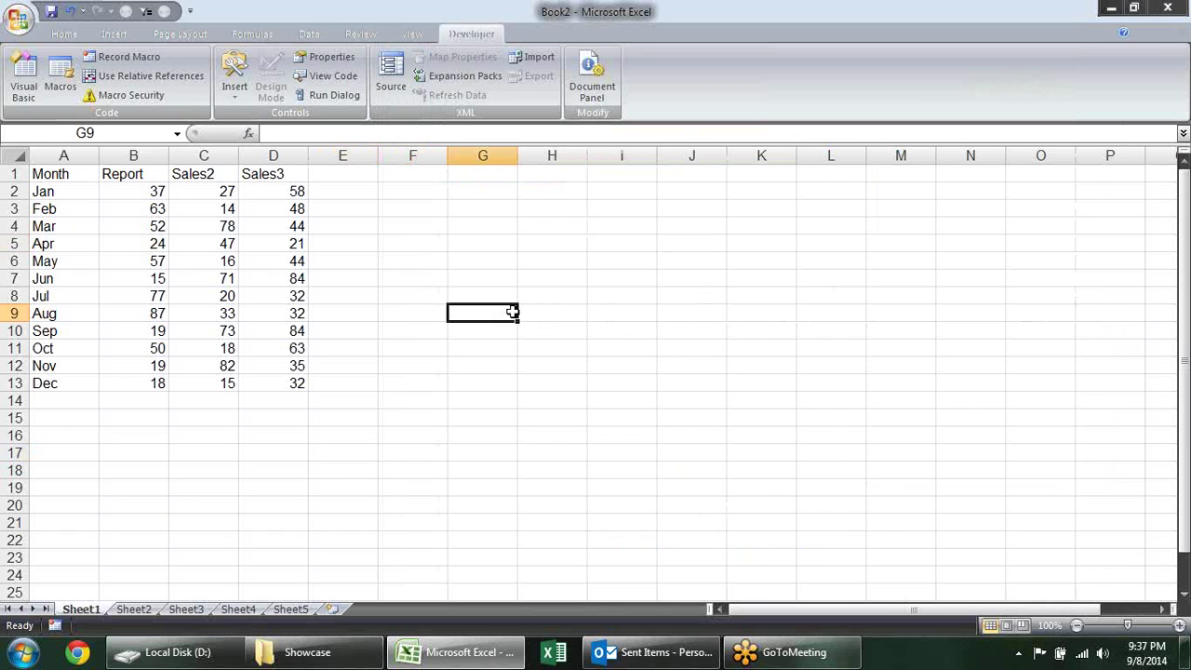
pyautogui.moveTo(551, 363); pyautogui.dragTo(550, 377)
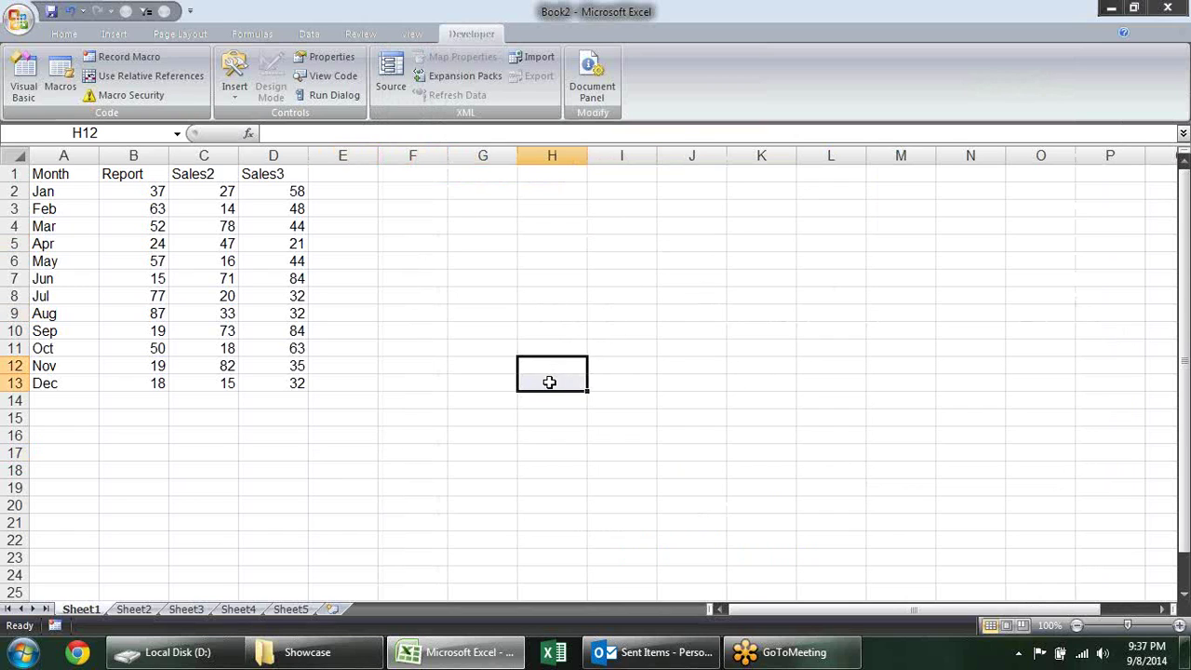
pyautogui.click(454, 334)
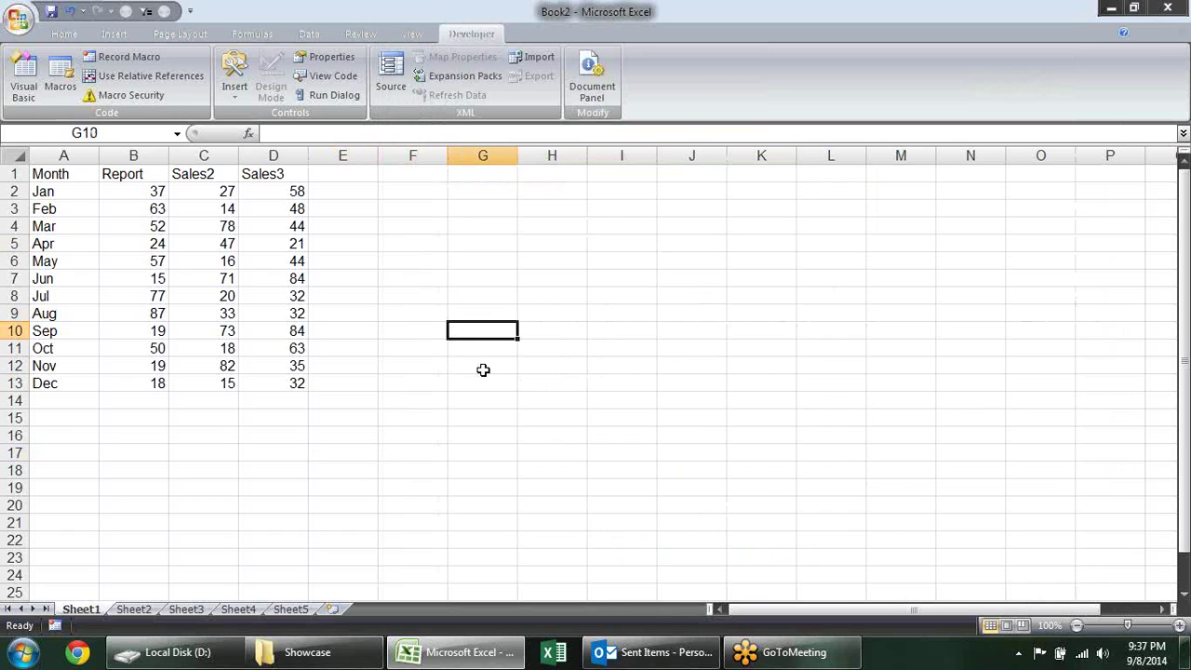
pyautogui.click(145, 178)
pyautogui.write('Sales')
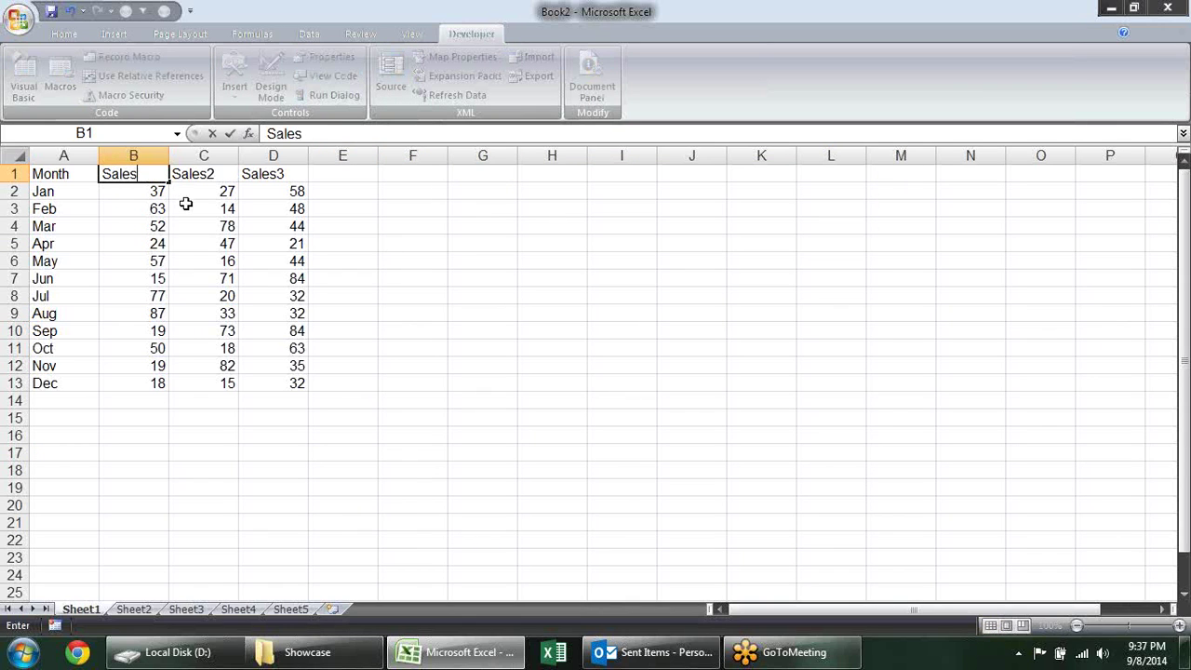
pyautogui.press('Return')
# - Finish the B1 heading as 'Sales1' and step through the column's values
pyautogui.press('Up')
pyautogui.press('F2')
pyautogui.write('1')
pyautogui.press('Return')
pyautogui.press('Down')
pyautogui.press('Down')
pyautogui.press('Down')
pyautogui.press('Down')
pyautogui.press('Down')
pyautogui.press('Down')
pyautogui.press('Down')
pyautogui.press('Down')
pyautogui.press('Down')
pyautogui.press('Down')
pyautogui.press('Down')
pyautogui.press('Down')
pyautogui.press('Down')
pyautogui.press('Up')
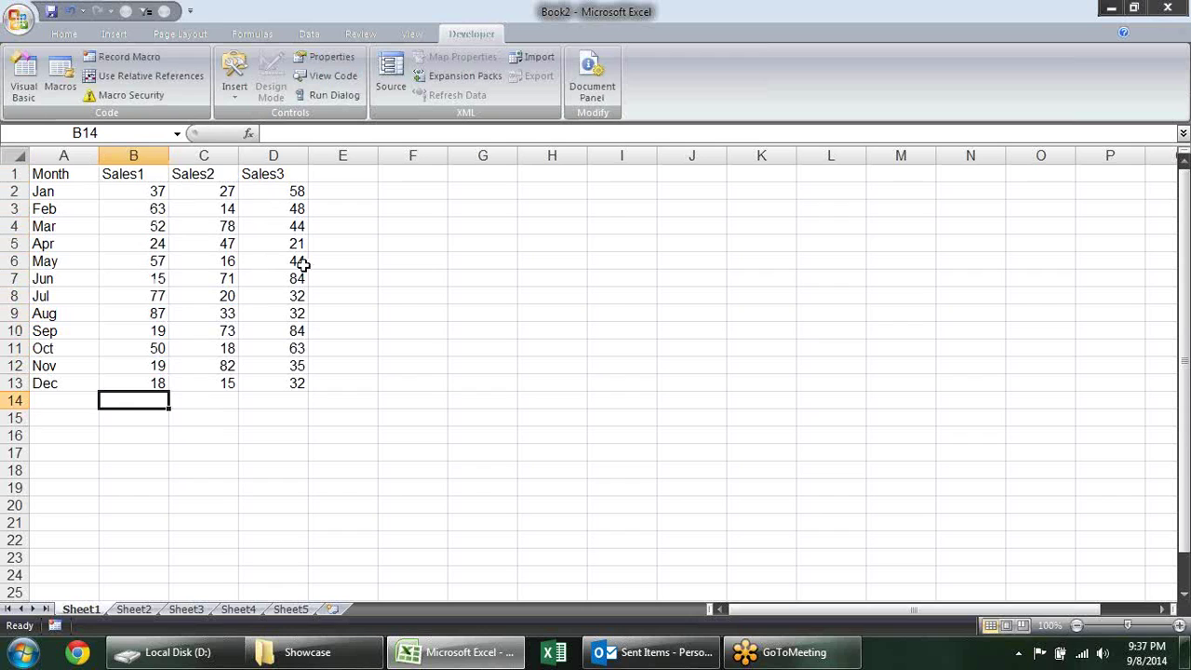
pyautogui.click(312, 263)
# - Open the Developer tab's Insert menu listing Form and ActiveX controls
pyautogui.moveTo(69, 198); pyautogui.dragTo(75, 382)
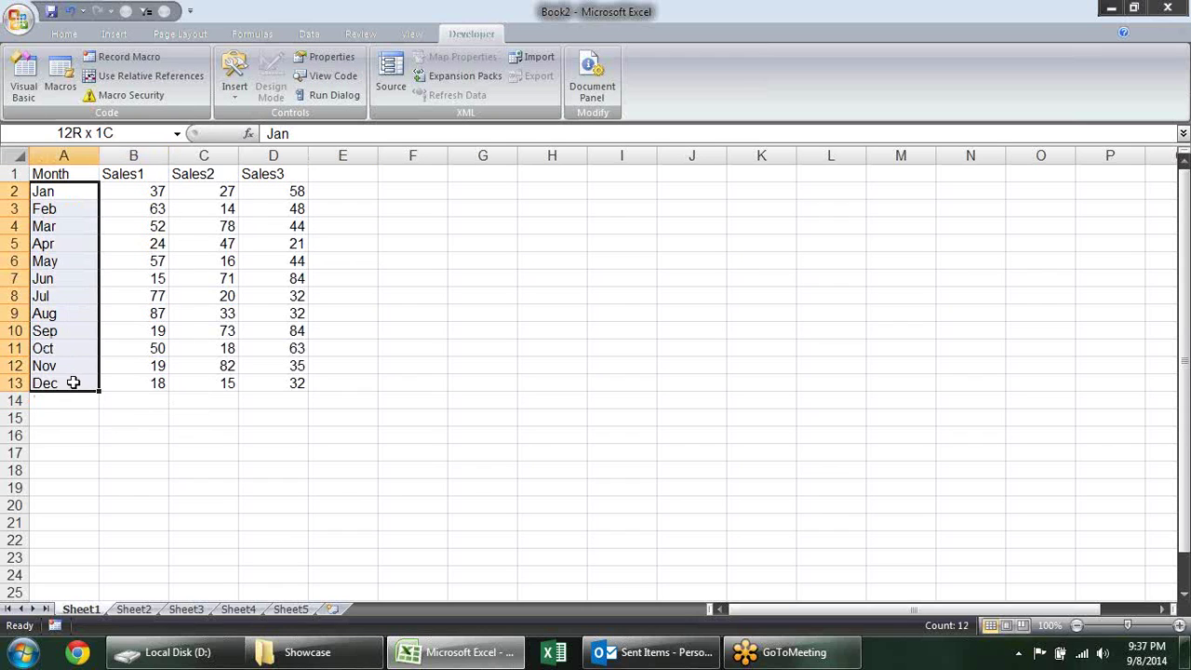
pyautogui.click(413, 244)
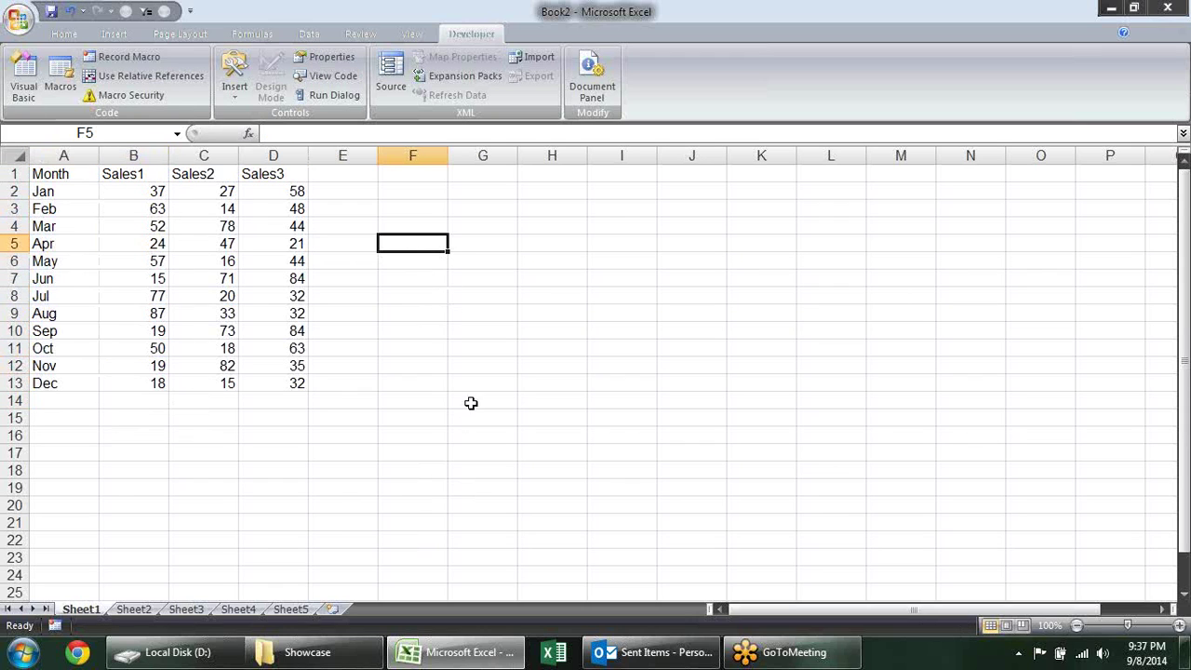
pyautogui.click(247, 97)
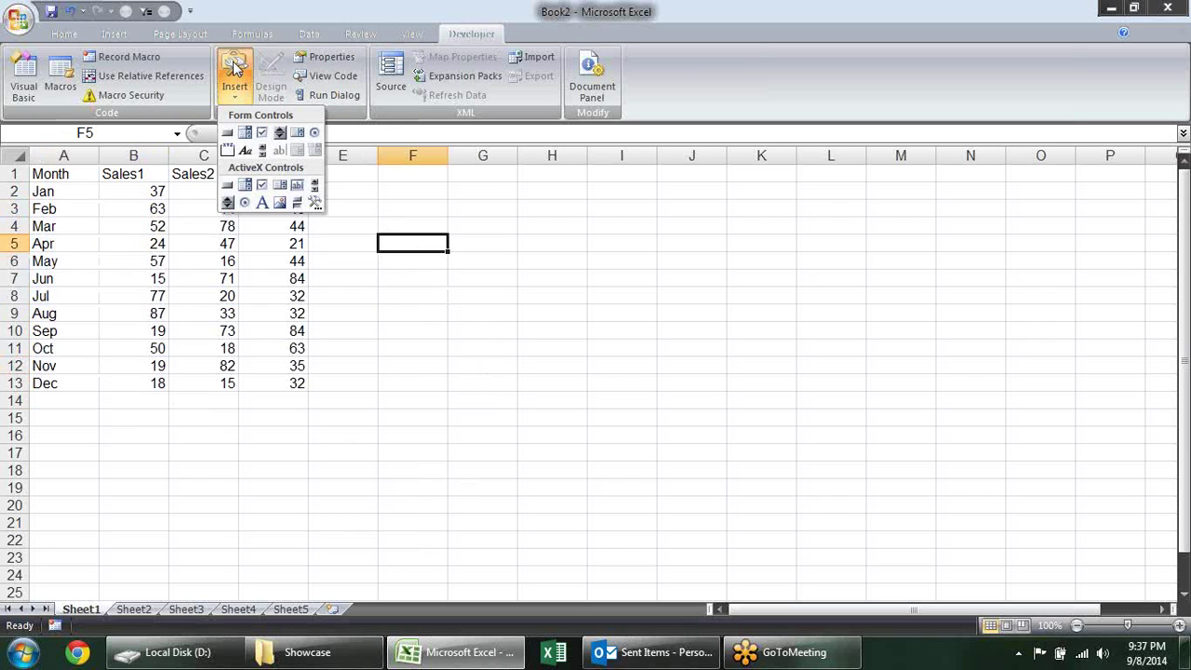
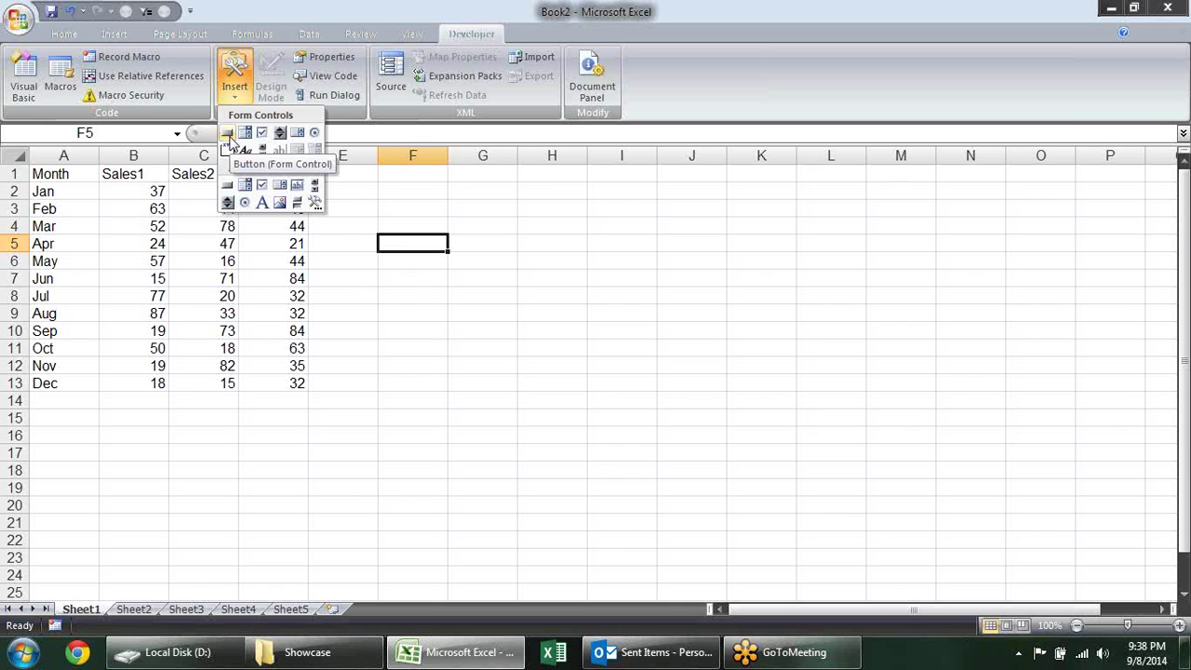
# - Draw a trial push button over G3:H4, skip the macro assignment, then remove it
pyautogui.click(227, 135)
pyautogui.moveTo(494, 202); pyautogui.dragTo(624, 242)
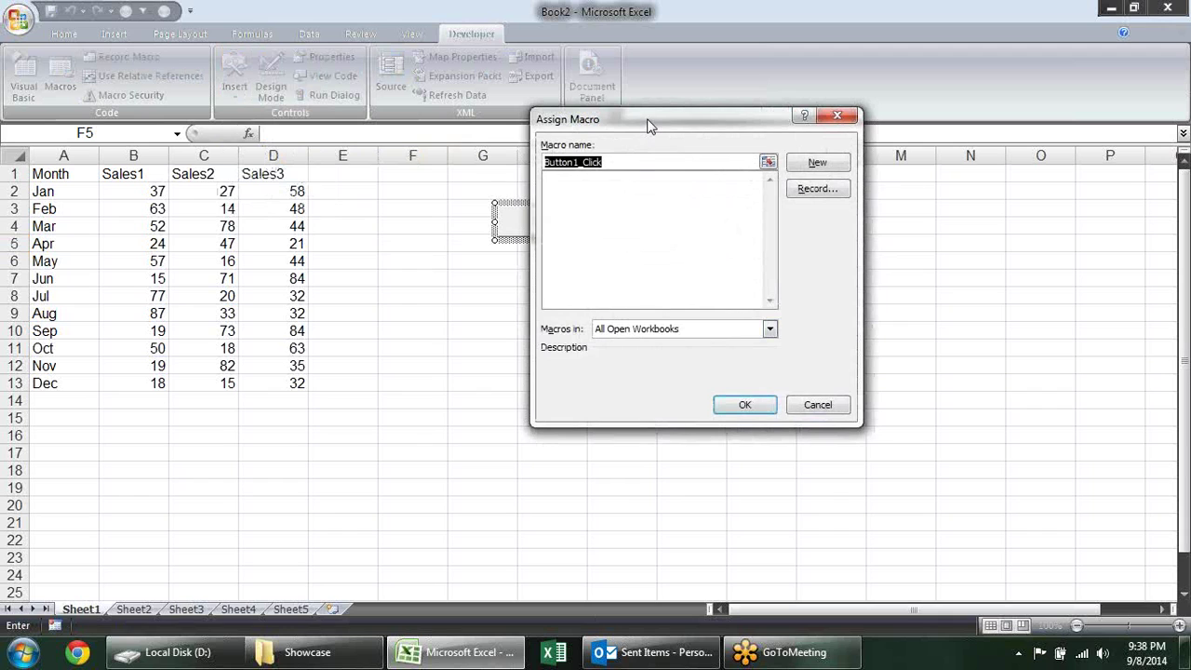
pyautogui.moveTo(649, 125); pyautogui.dragTo(598, 264)
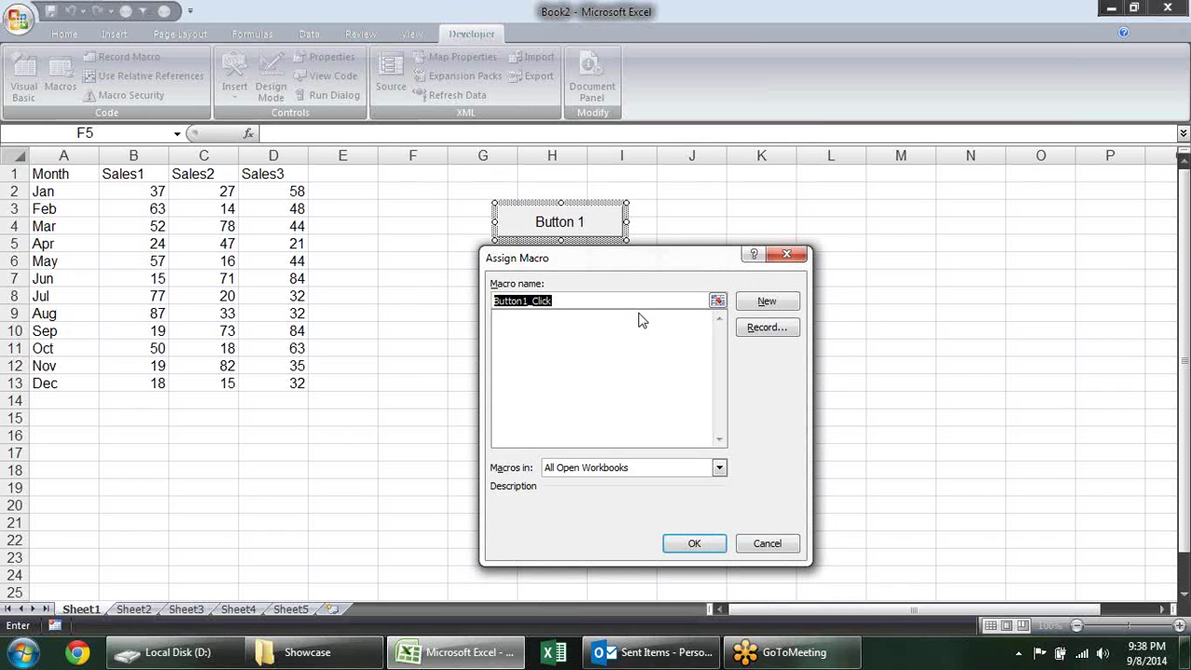
pyautogui.click(550, 326)
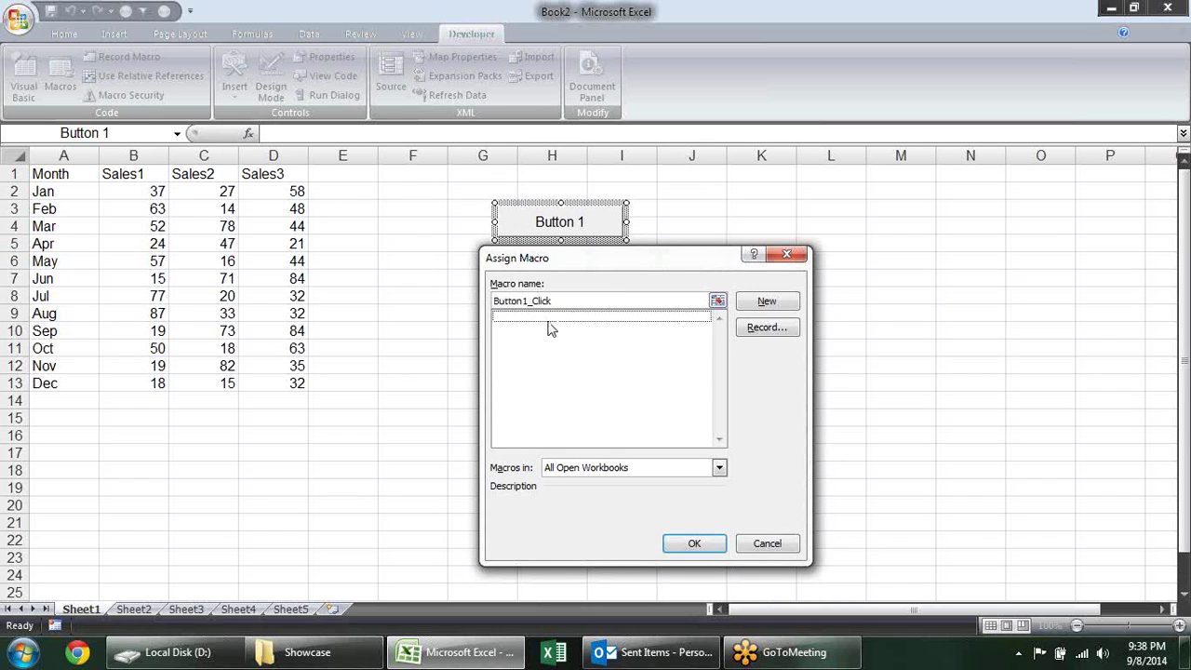
pyautogui.click(767, 544)
pyautogui.click(605, 328)
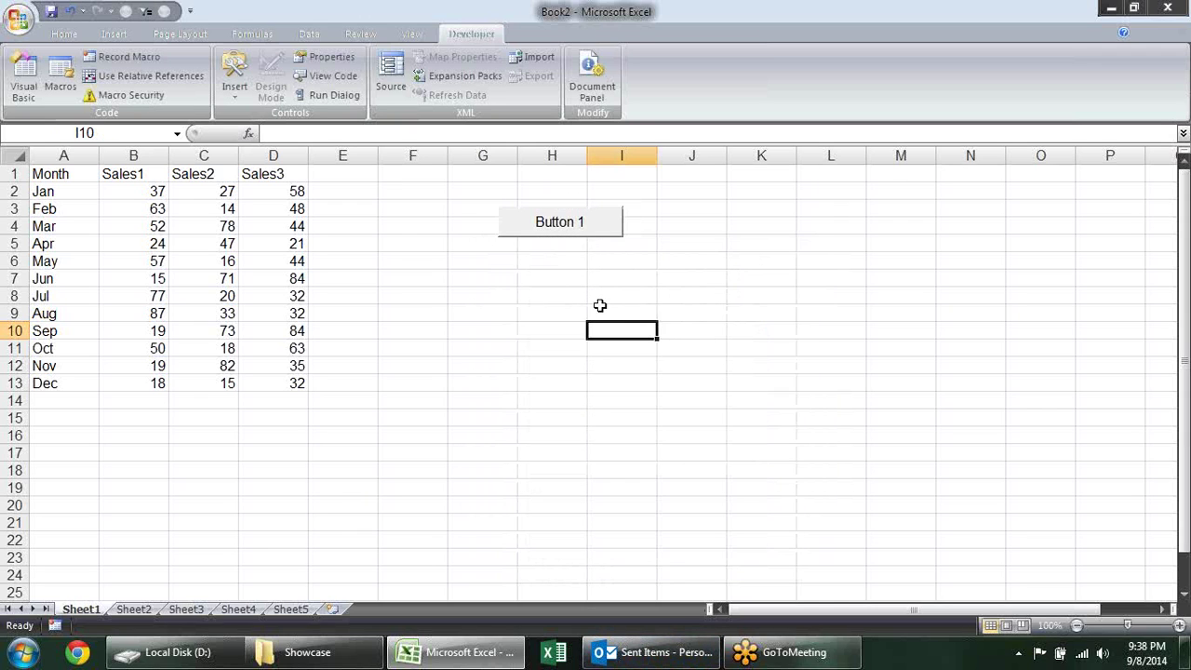
pyautogui.click(575, 224)
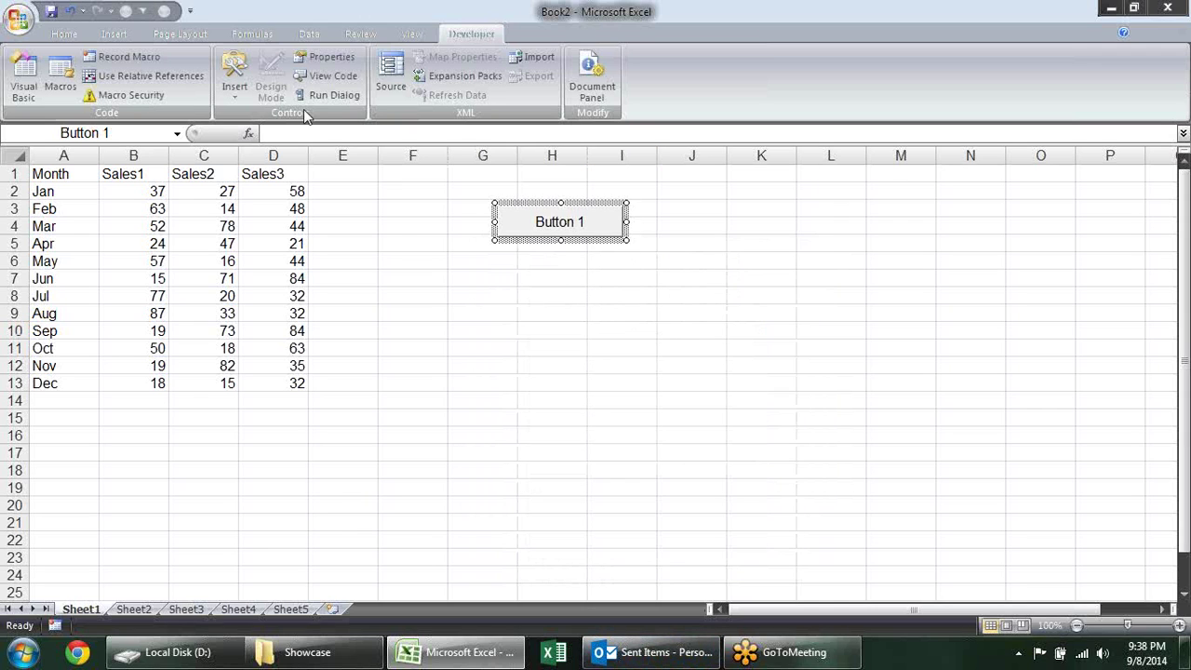
pyautogui.press('Escape')
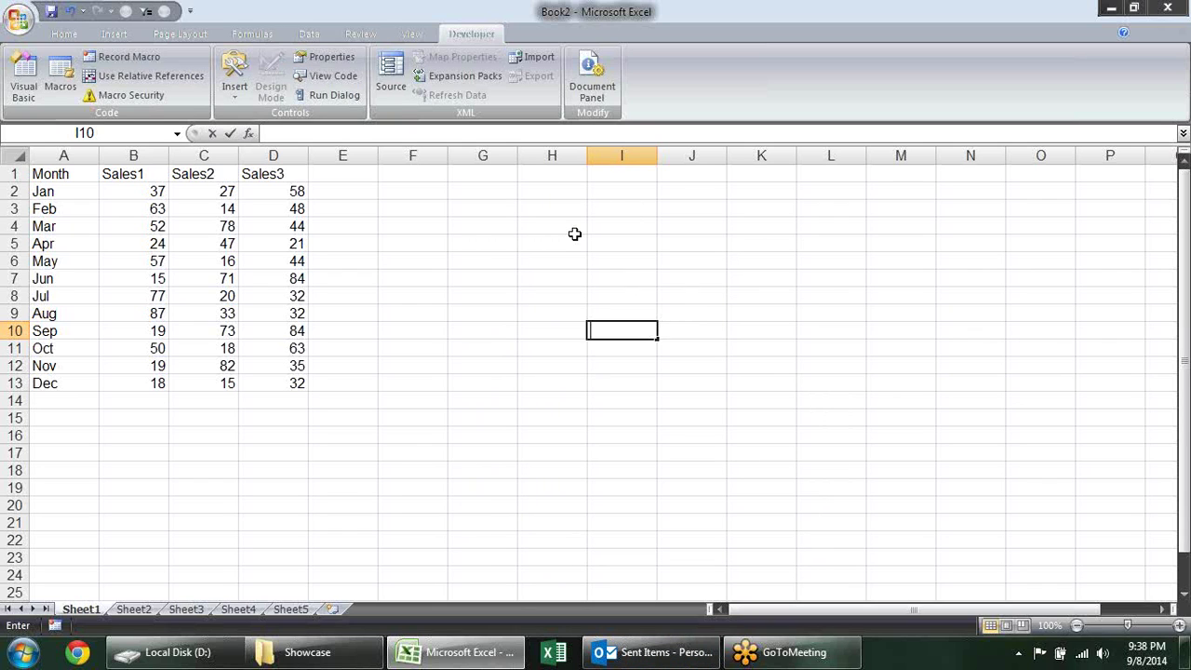
pyautogui.click(531, 210)
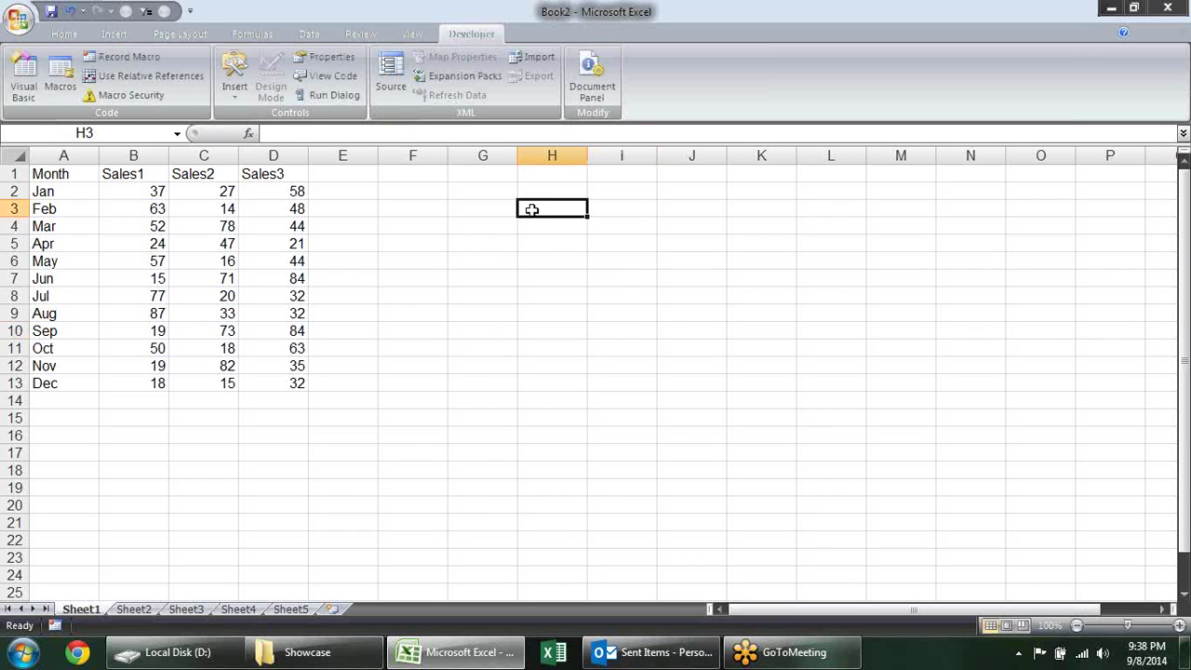
# - Draw a form-control drop-down across G2:I2 and open its Format Control settings
pyautogui.click(234, 77)
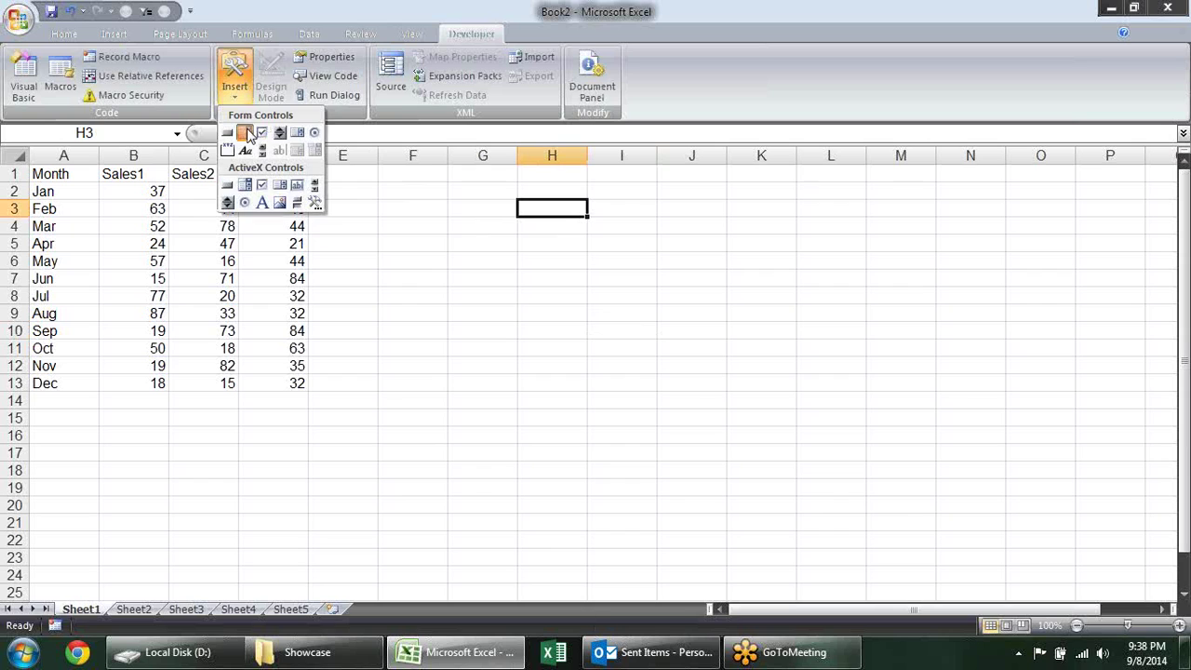
pyautogui.click(248, 136)
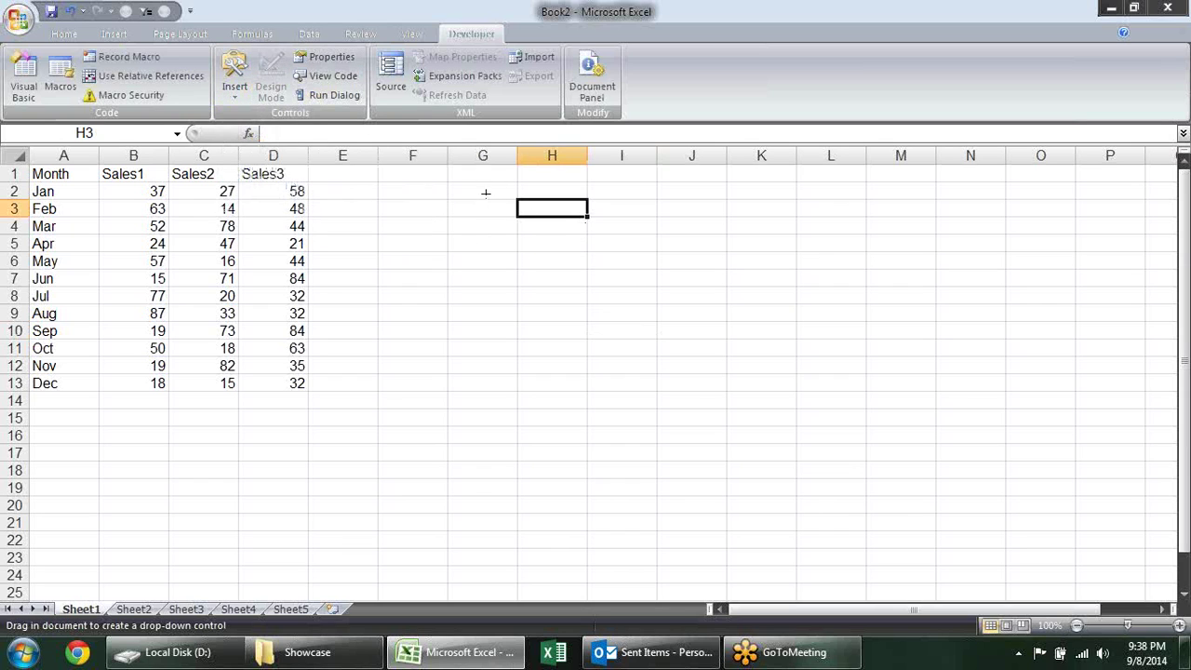
pyautogui.moveTo(464, 189); pyautogui.dragTo(628, 207)
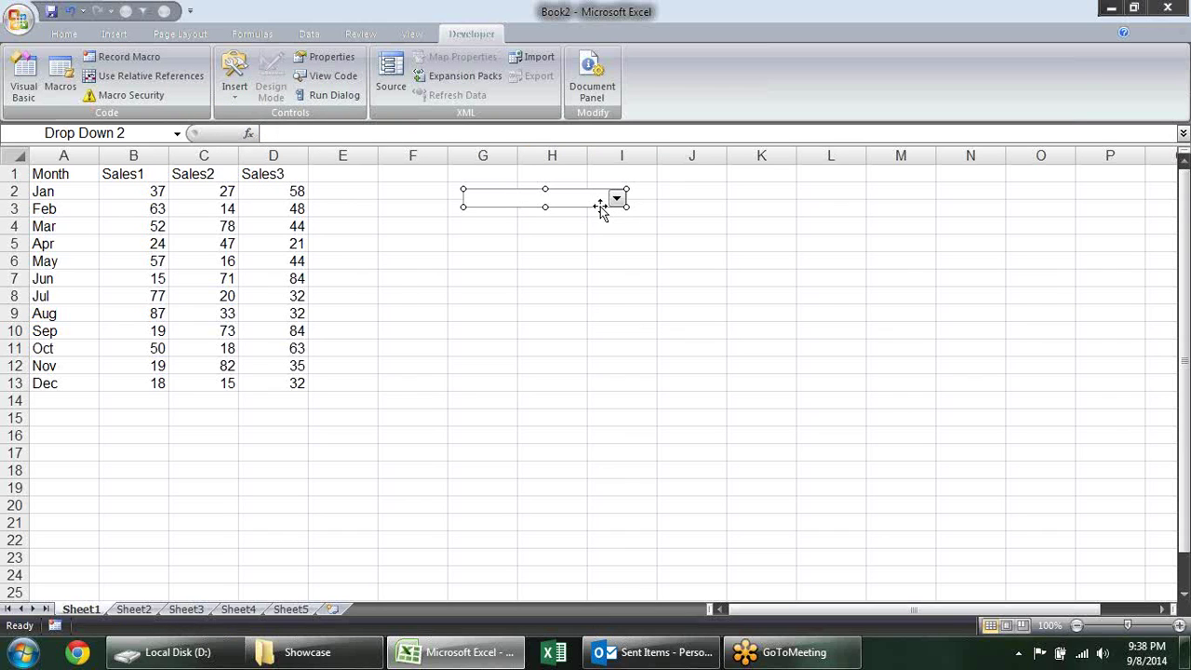
pyautogui.rightClick(598, 198)
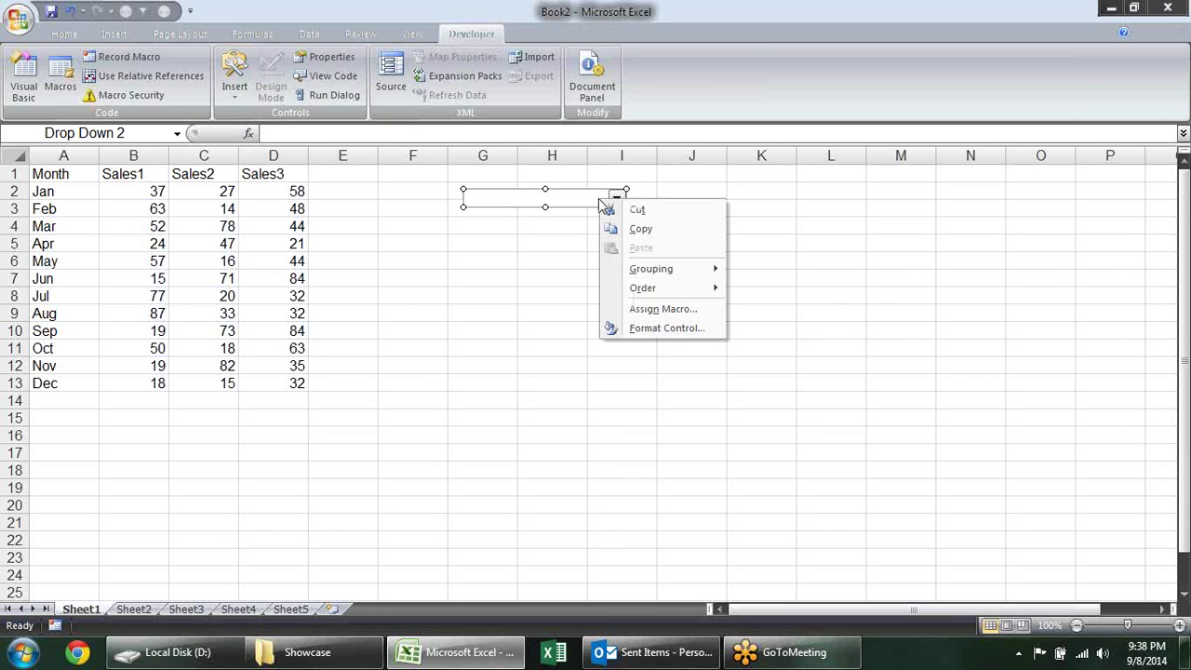
pyautogui.click(650, 330)
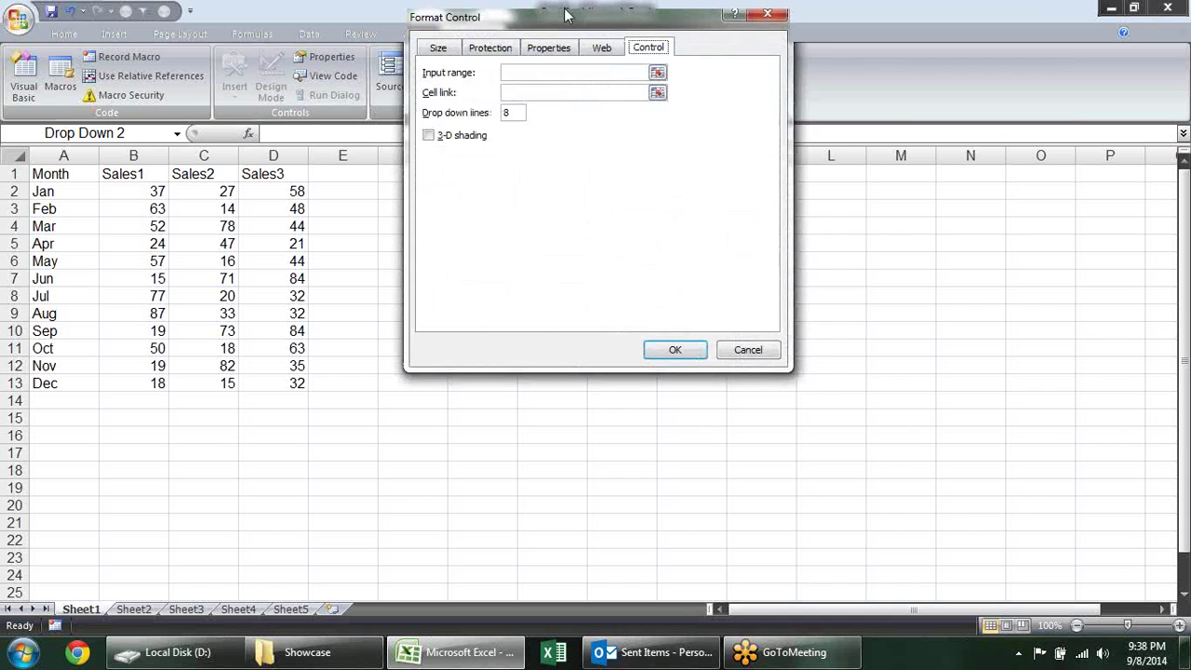
pyautogui.moveTo(567, 15); pyautogui.dragTo(832, 157)
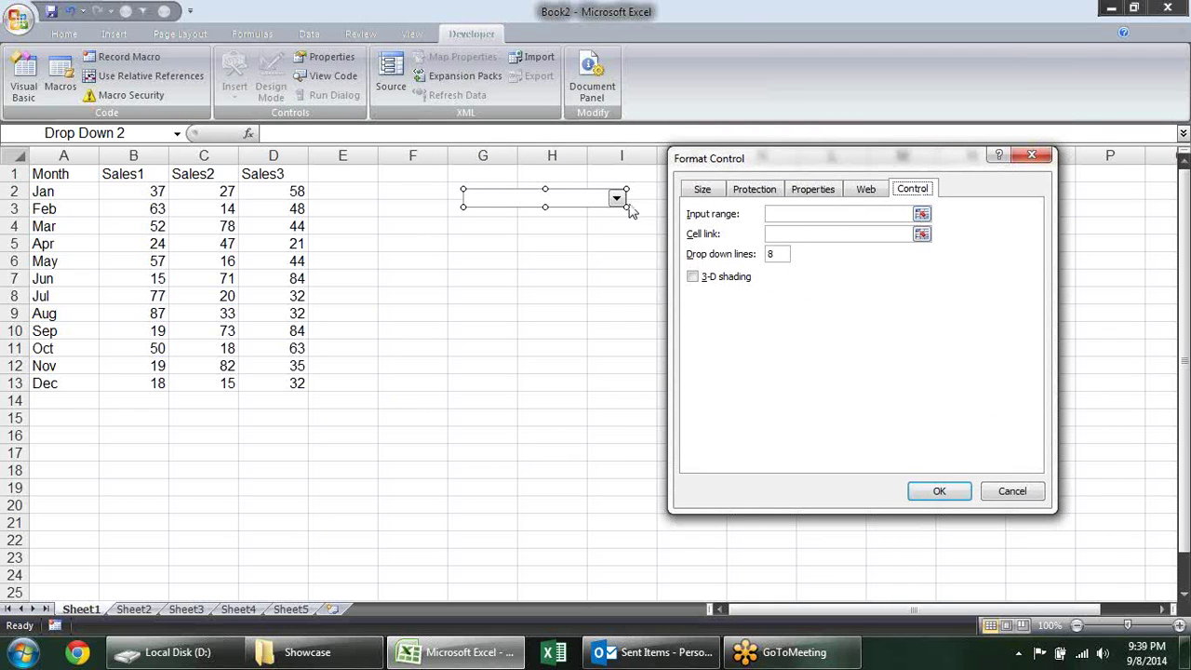
# - Set the drop-down's input range to the month names $A$2:$A$13
pyautogui.click(780, 213)
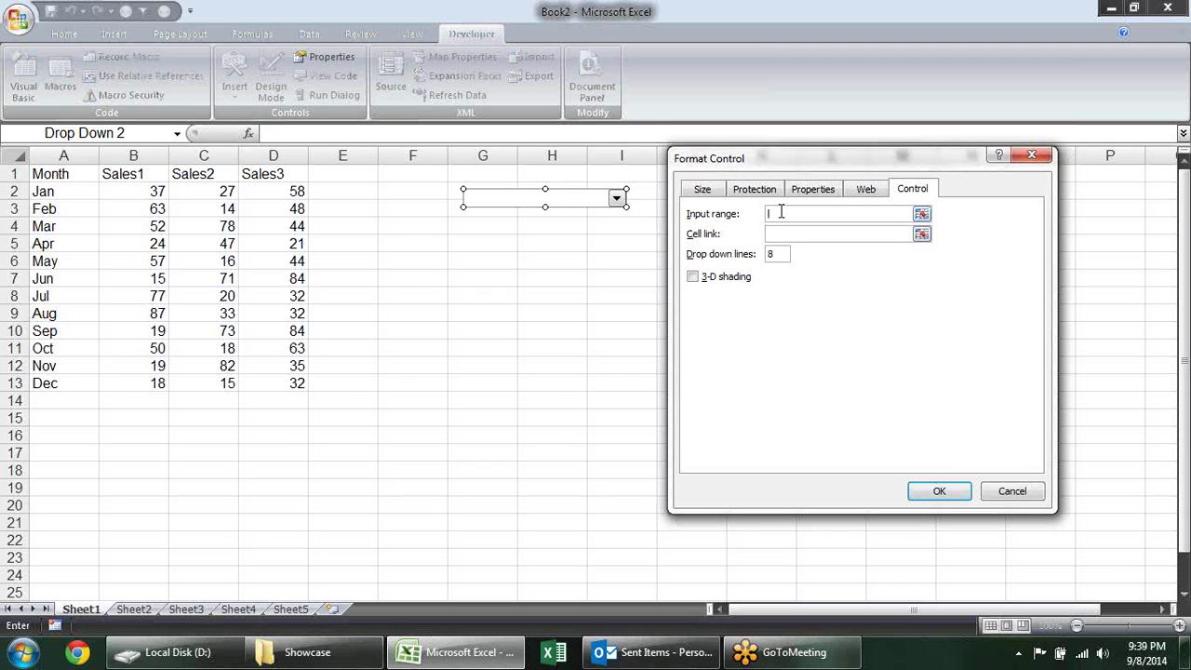
pyautogui.click(920, 215)
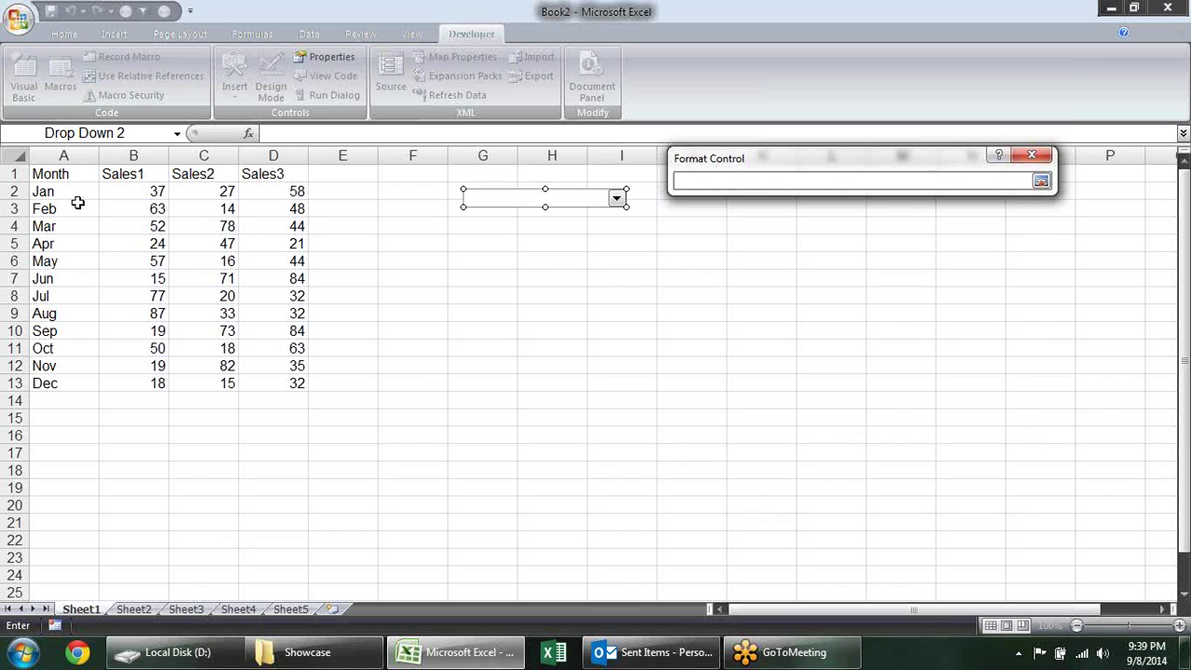
pyautogui.moveTo(79, 190); pyautogui.dragTo(70, 385)
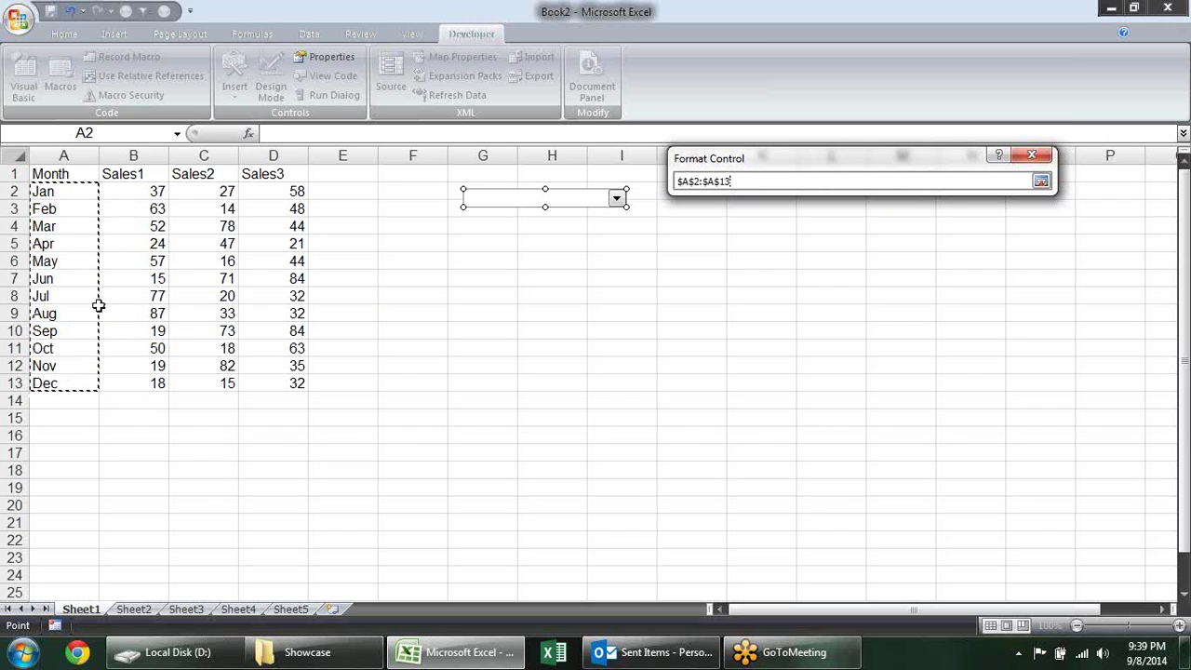
pyautogui.moveTo(72, 173); pyautogui.dragTo(313, 164)
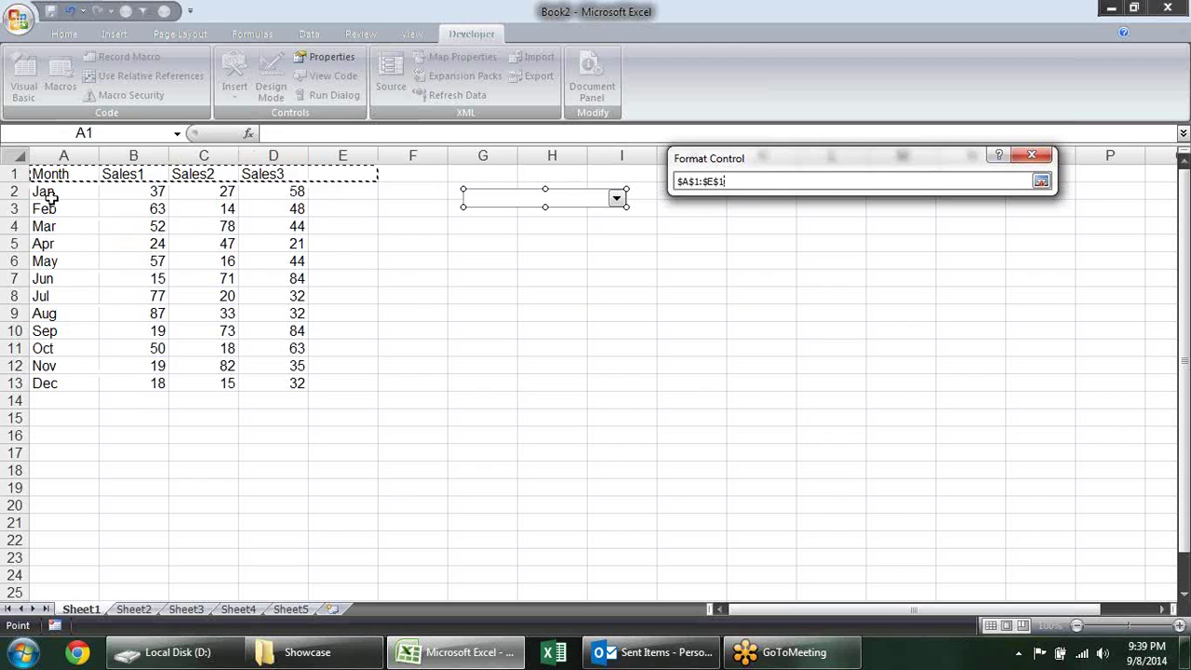
pyautogui.moveTo(58, 190); pyautogui.dragTo(51, 384)
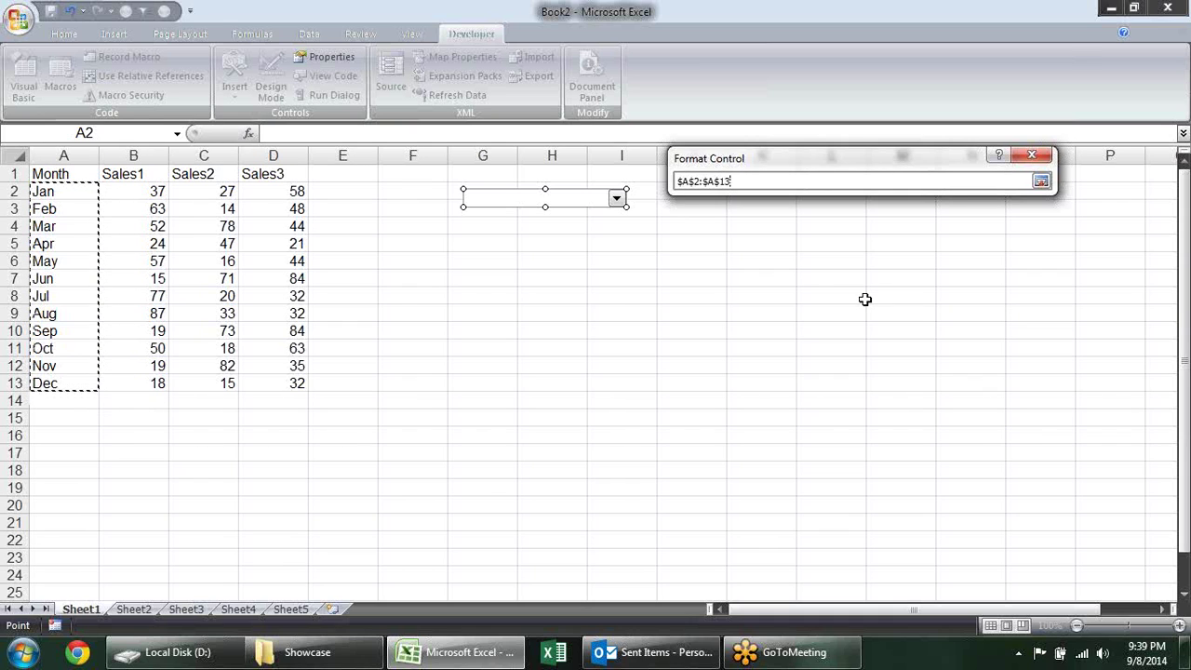
pyautogui.press('Return')
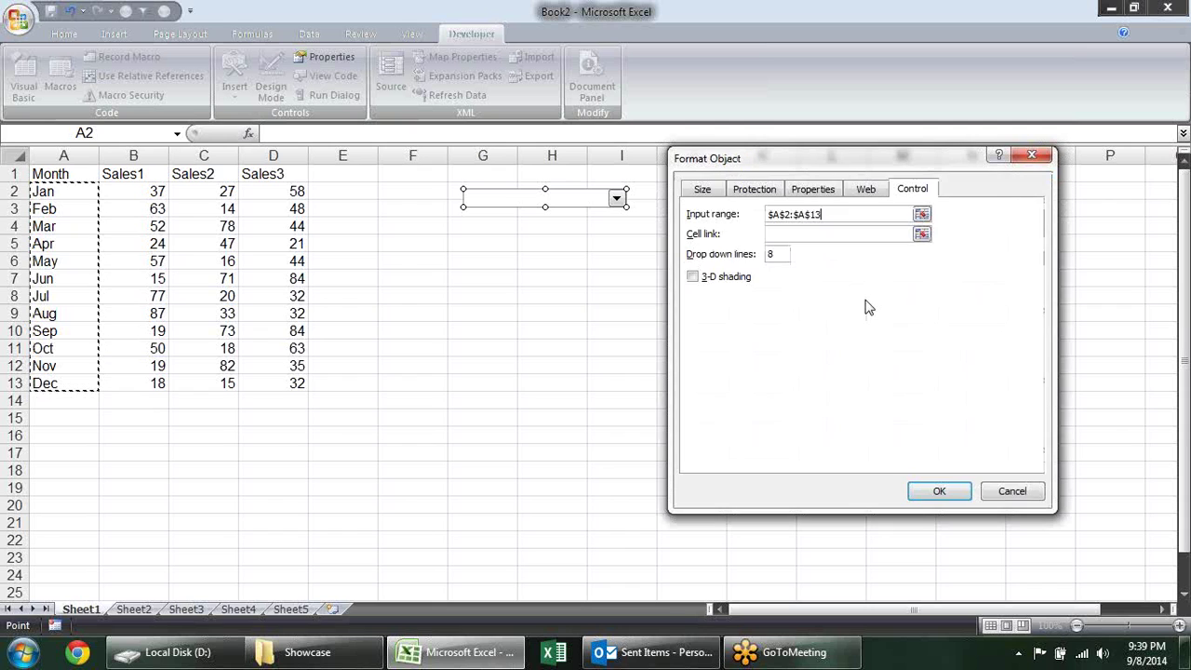
# - Link the drop-down to cell $A$15, give it 10 drop-down lines, and apply
pyautogui.moveTo(798, 159); pyautogui.dragTo(776, 141)
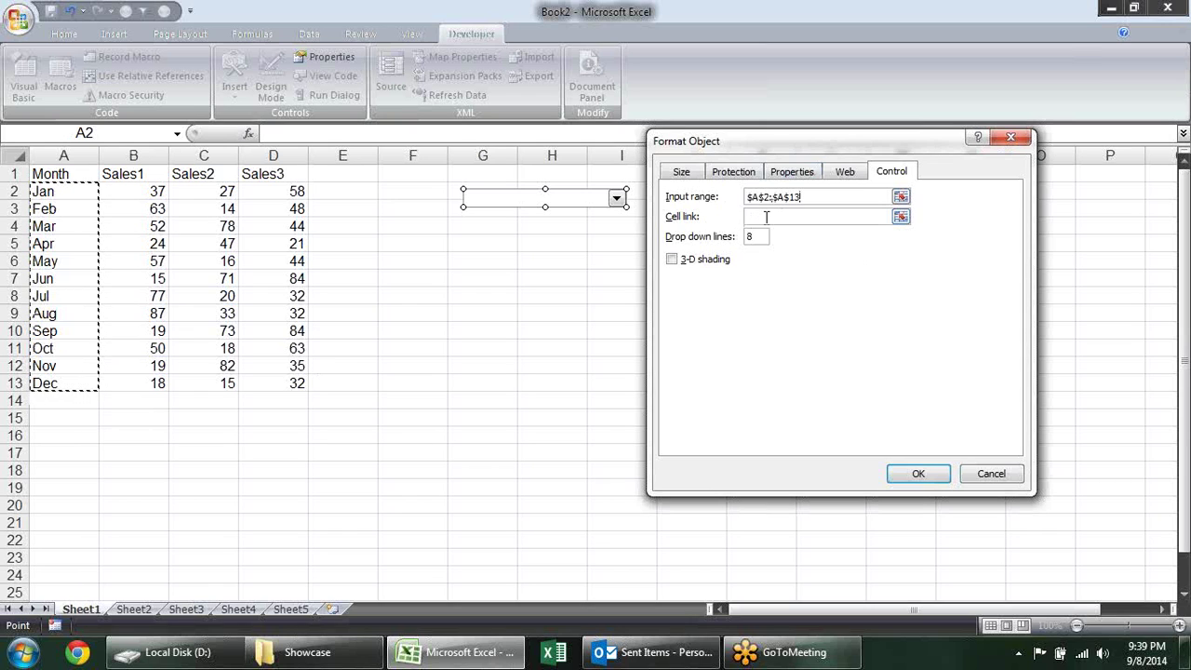
pyautogui.click(899, 218)
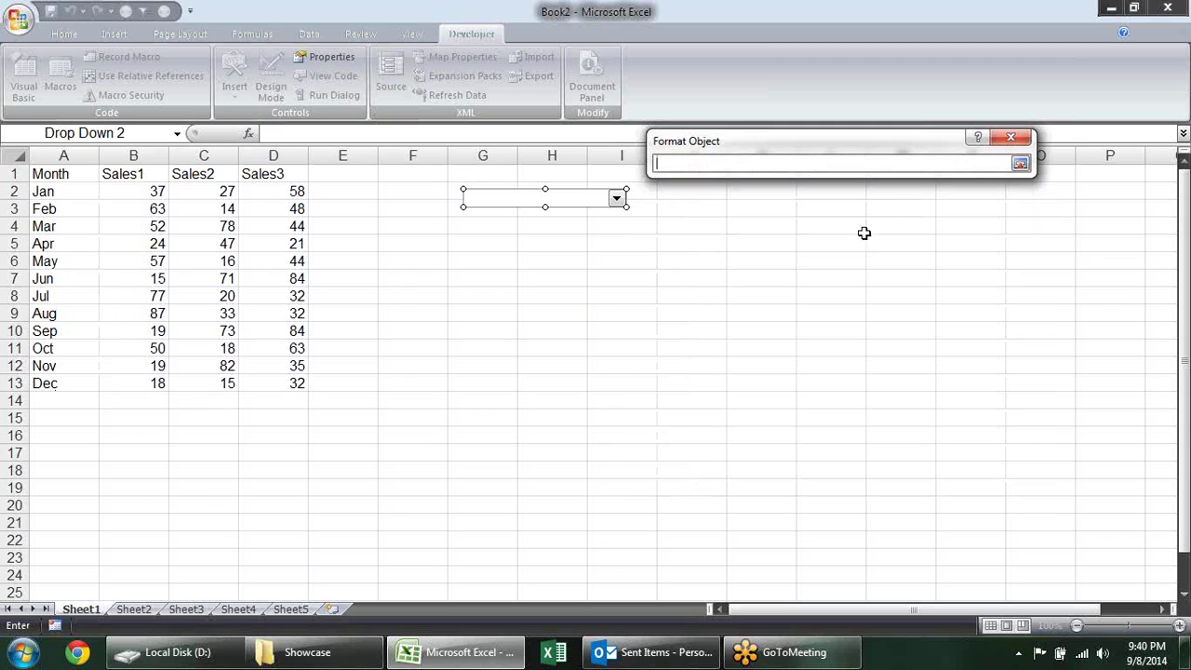
pyautogui.click(74, 419)
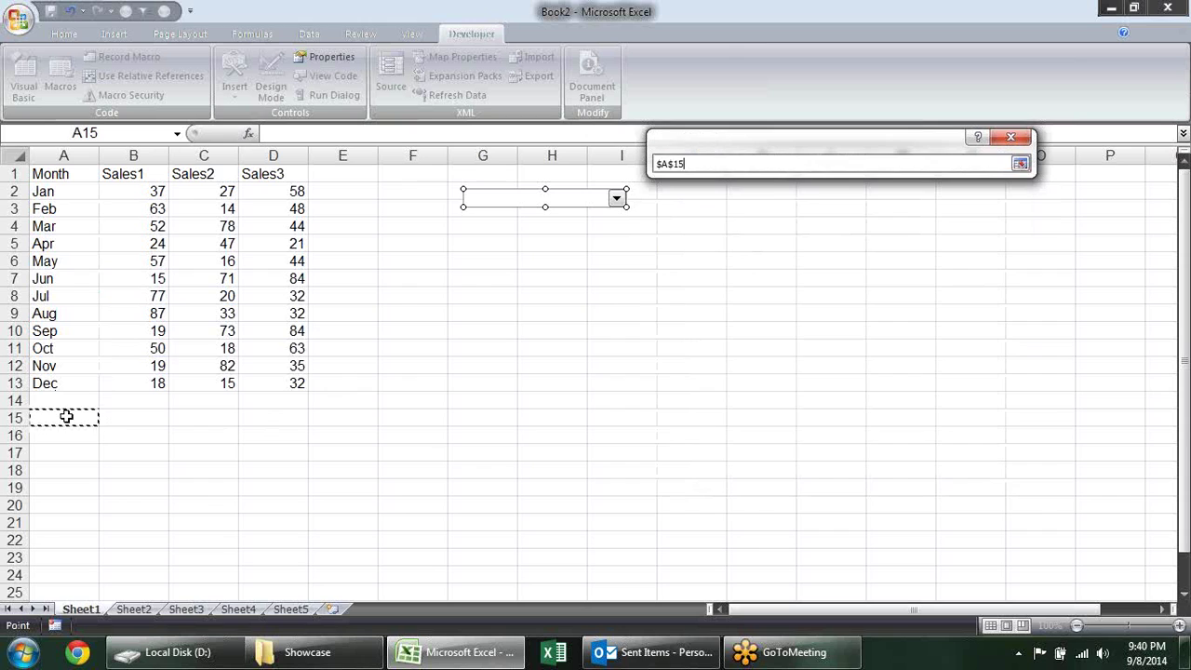
pyautogui.press('Return')
pyautogui.press('Tab')
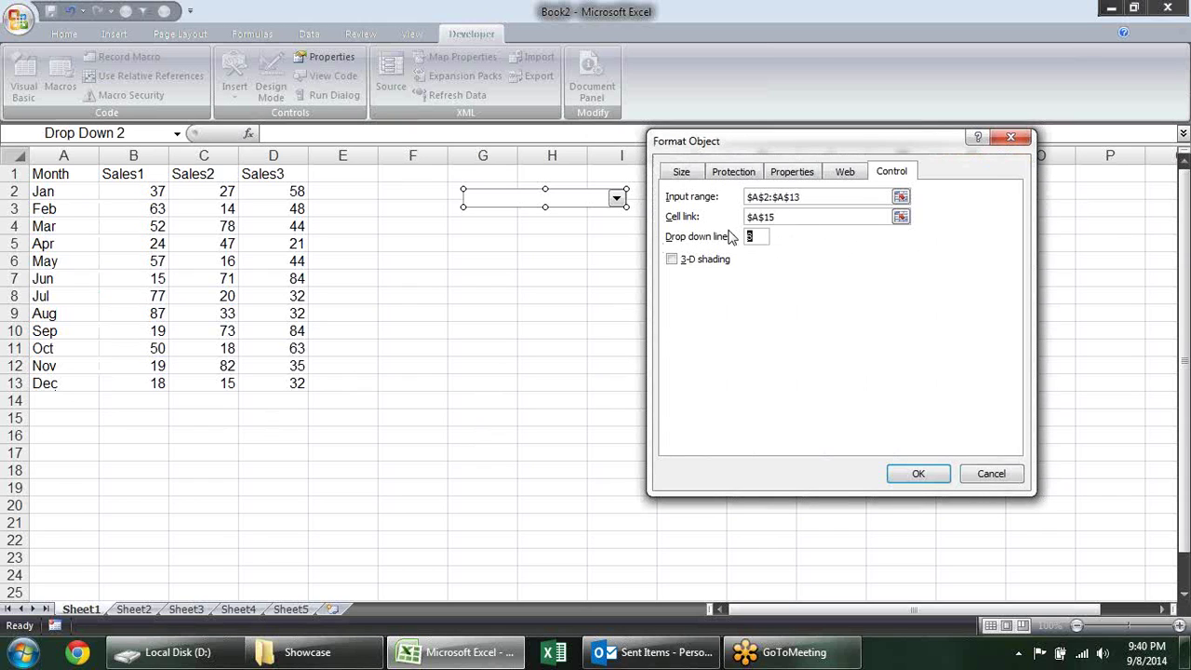
pyautogui.click(918, 466)
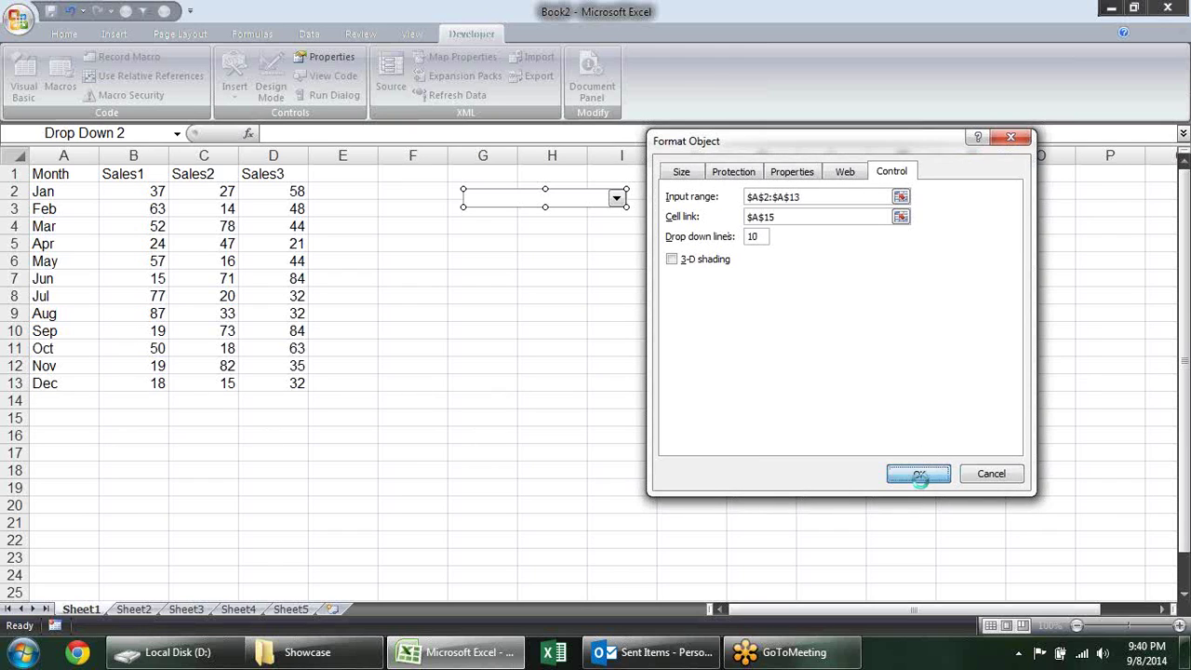
pyautogui.click(622, 256)
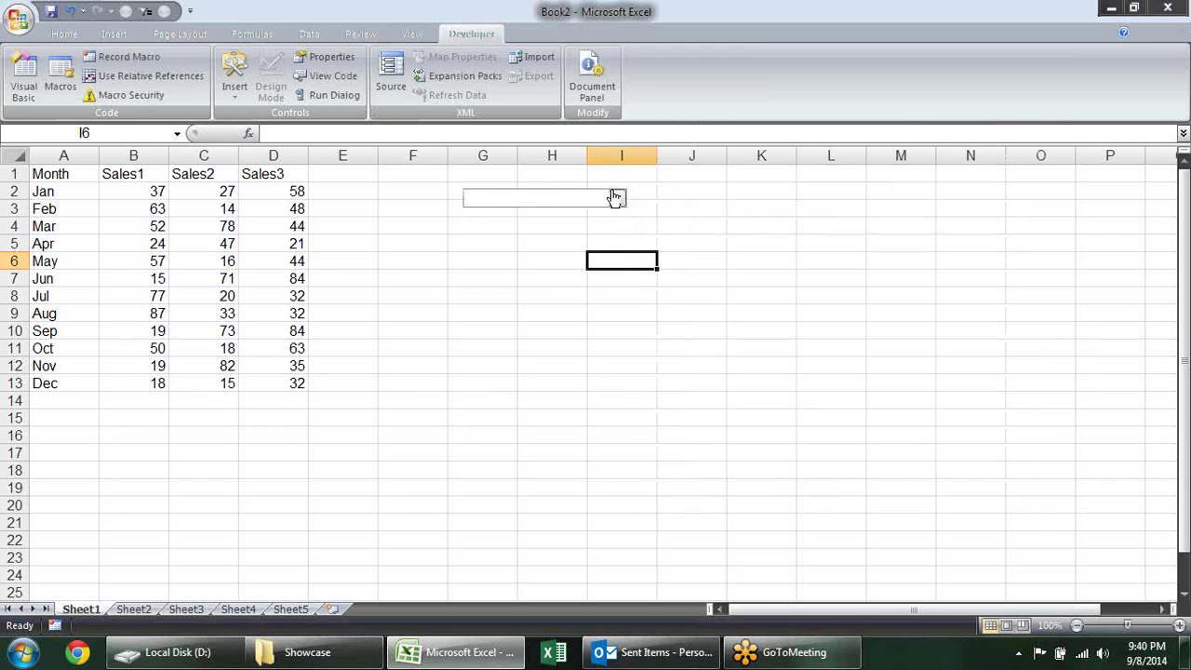
# - Try Feb and May in the month drop-down, then settle on Sep so A15 reads 9
pyautogui.click(616, 199)
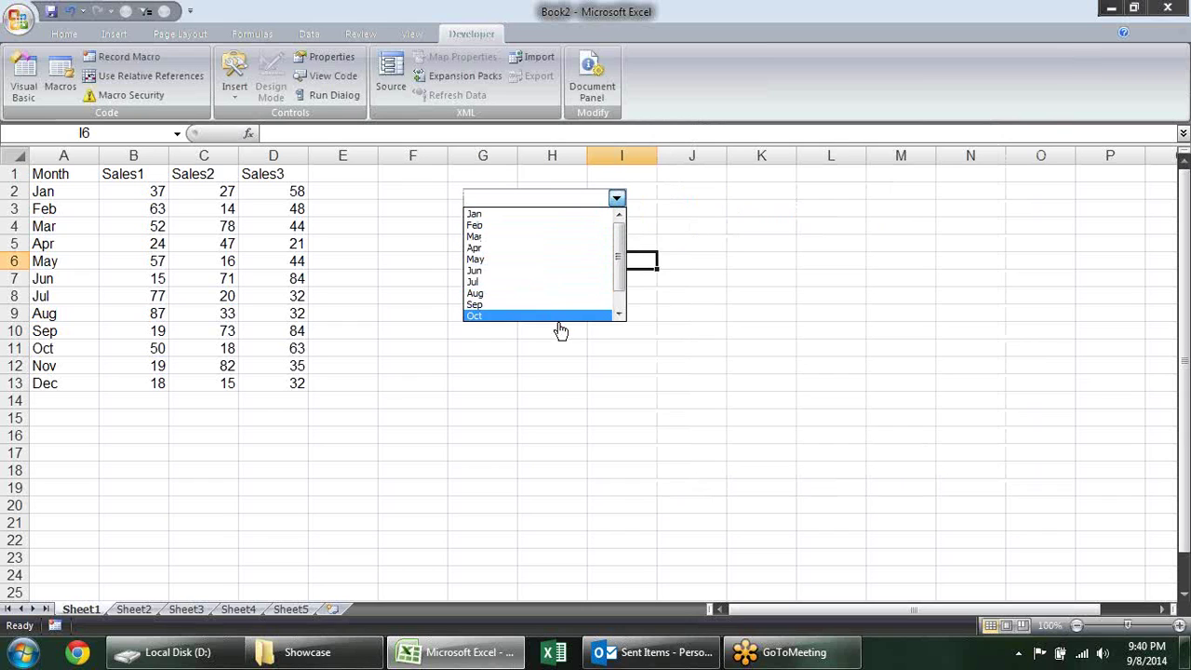
pyautogui.scroll(-1, 595, 300)
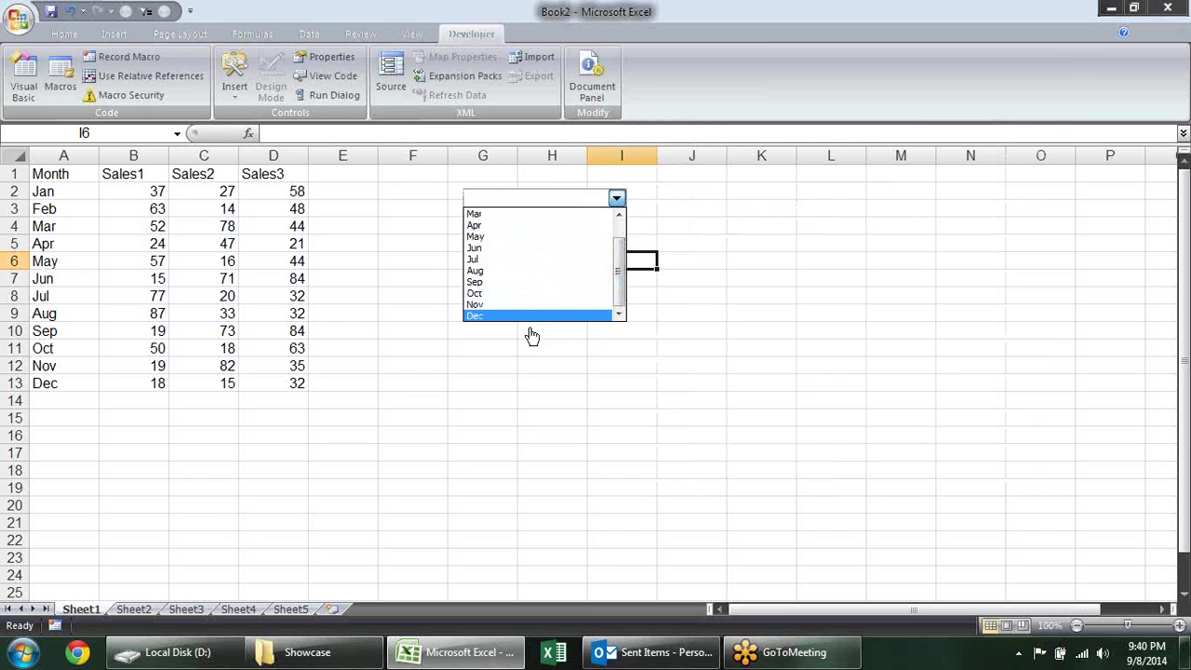
pyautogui.scroll(1, 620, 283)
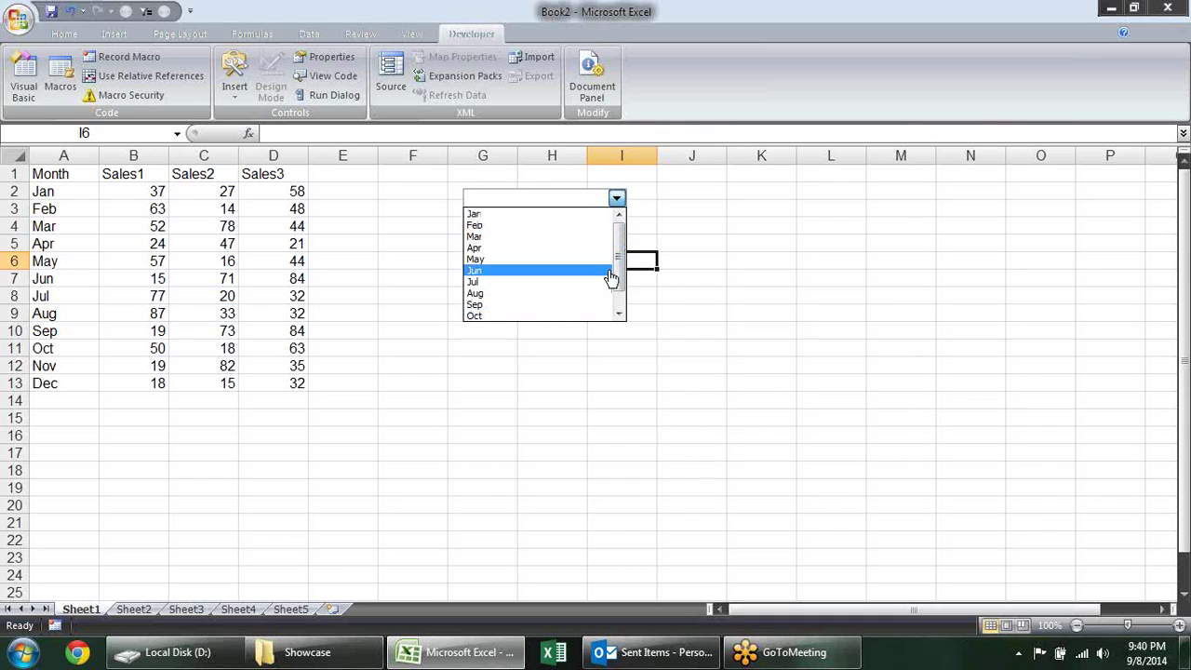
pyautogui.click(526, 231)
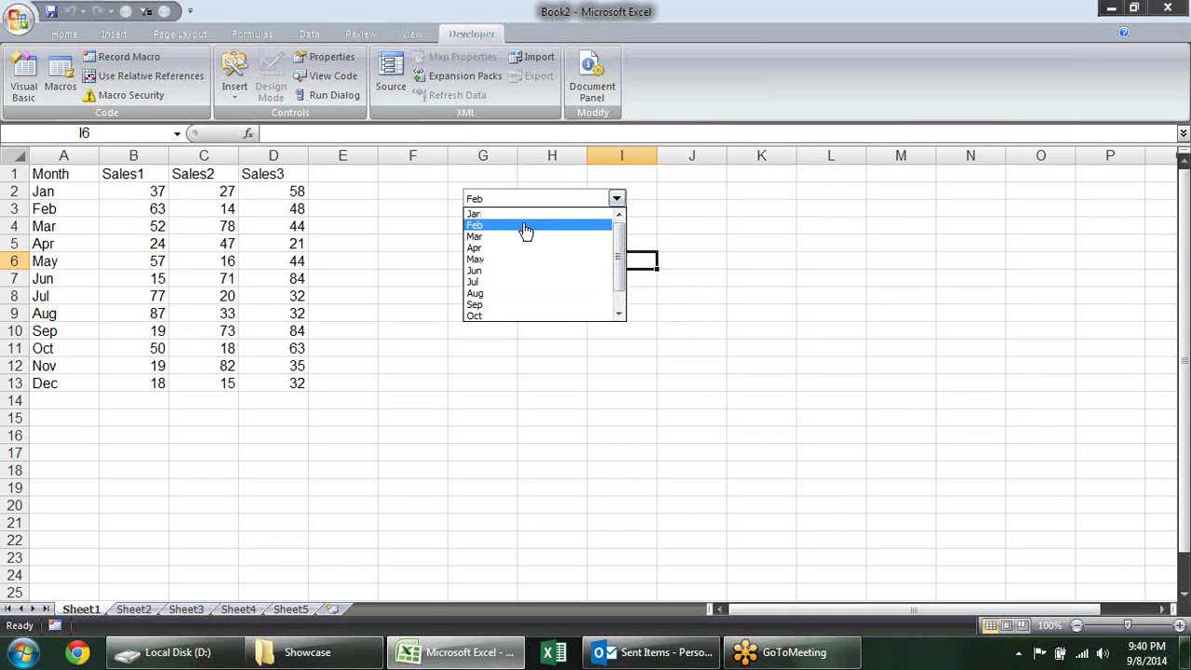
pyautogui.click(64, 416)
pyautogui.click(616, 199)
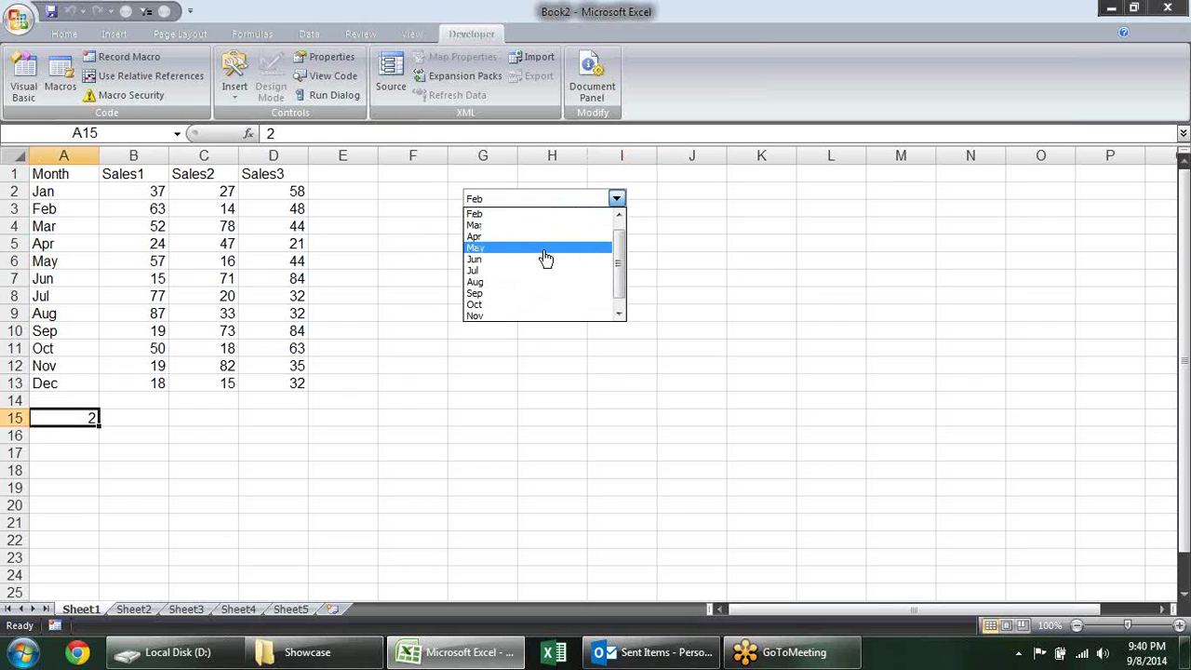
pyautogui.click(546, 248)
pyautogui.click(618, 199)
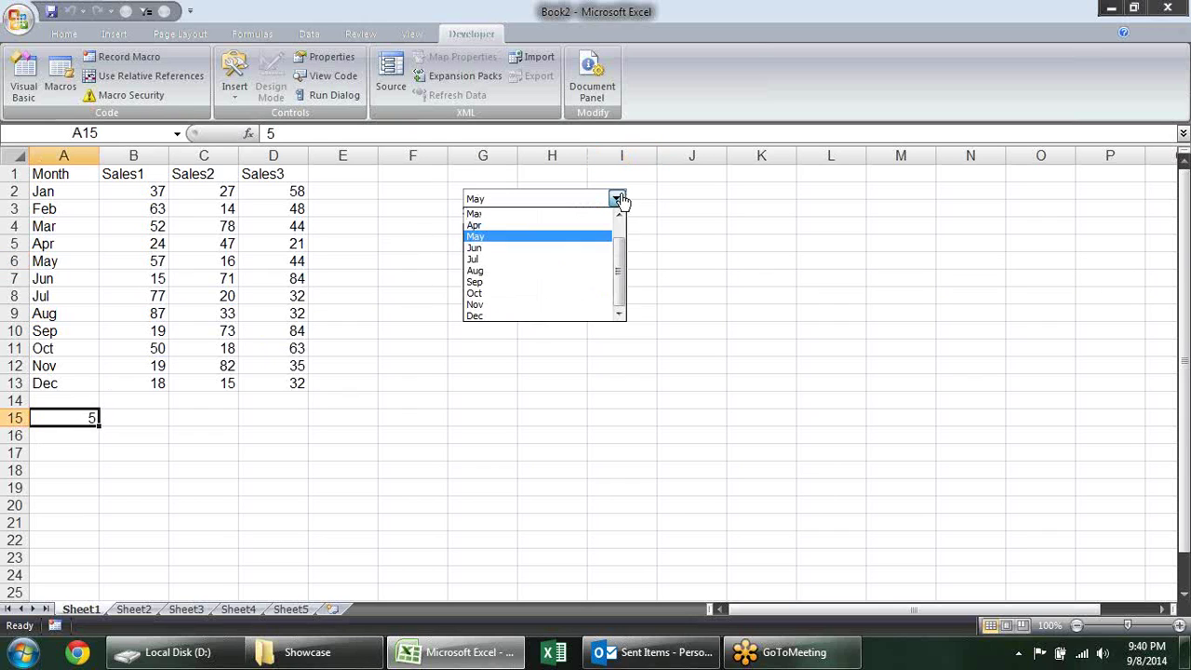
pyautogui.click(537, 282)
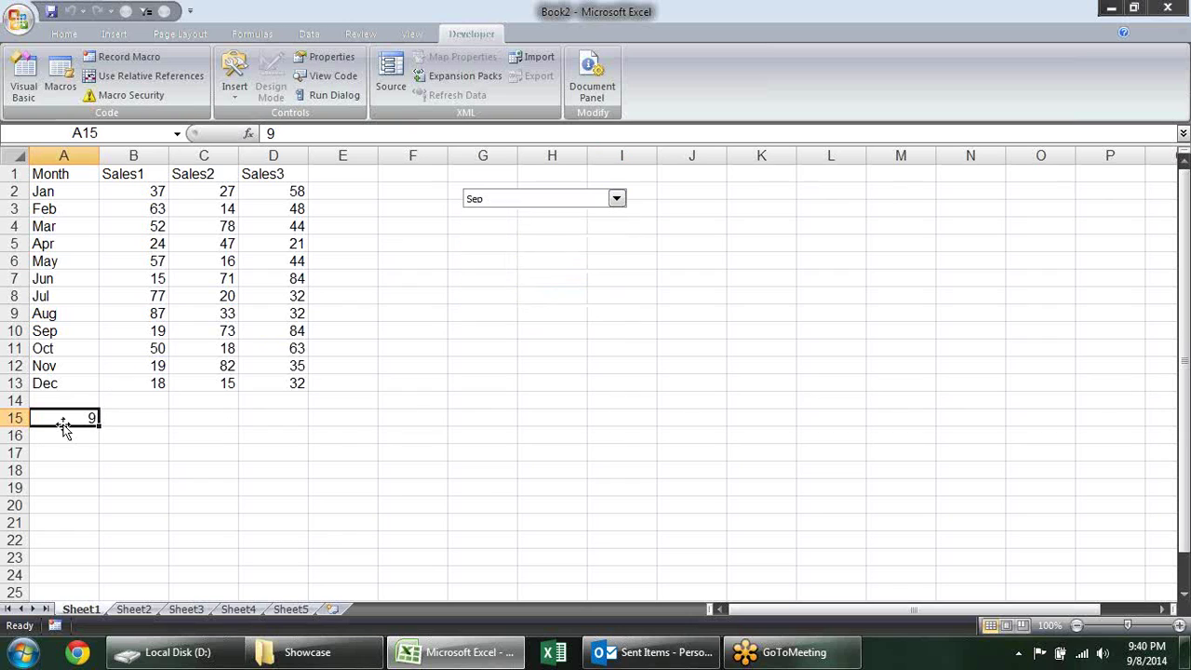
pyautogui.moveTo(83, 189); pyautogui.dragTo(43, 382)
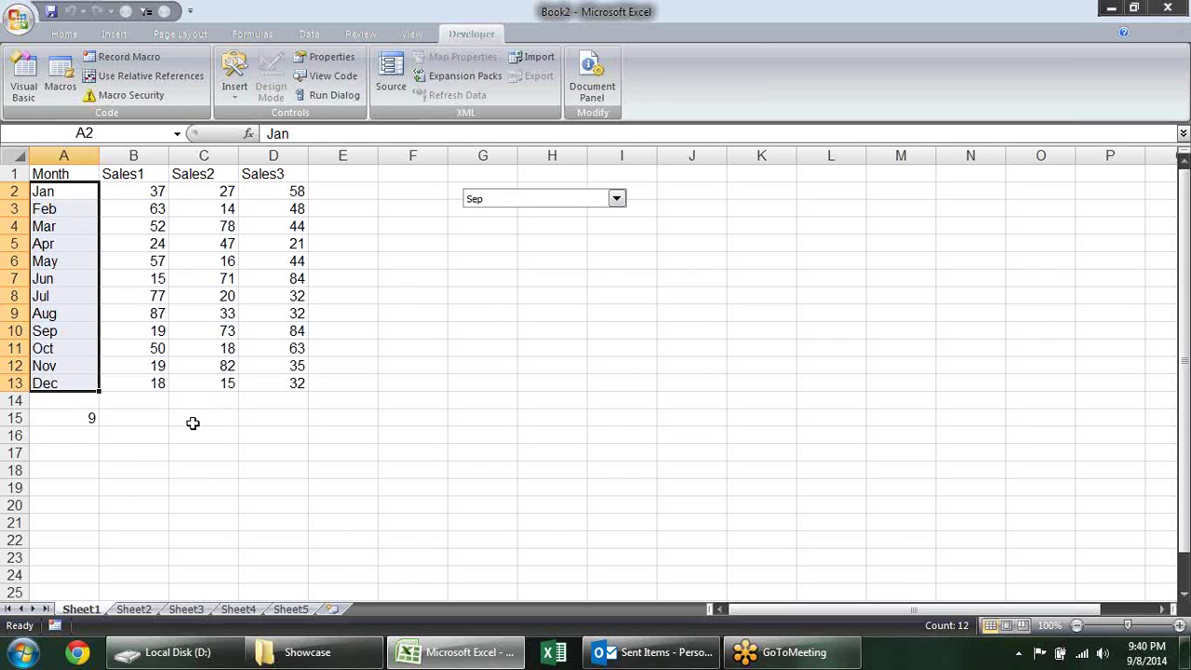
# - Enter =INDEX(A2:A13,A15) in B15 so it shows the chosen month, Sep
pyautogui.click(193, 427)
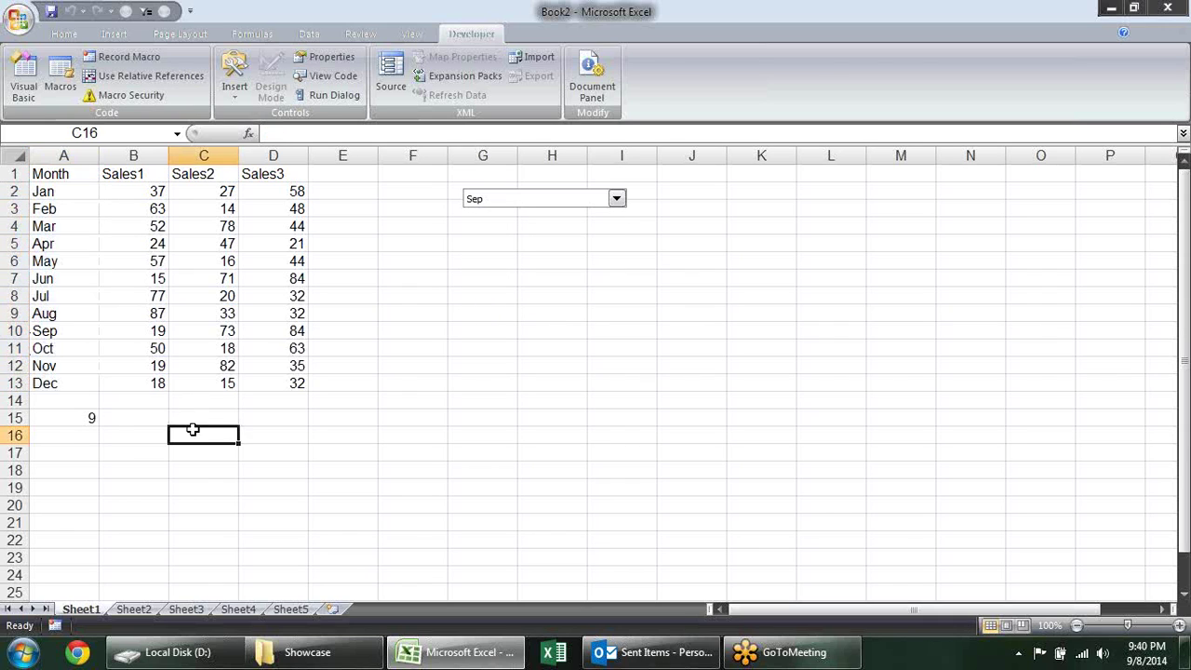
pyautogui.click(124, 407)
pyautogui.click(130, 414)
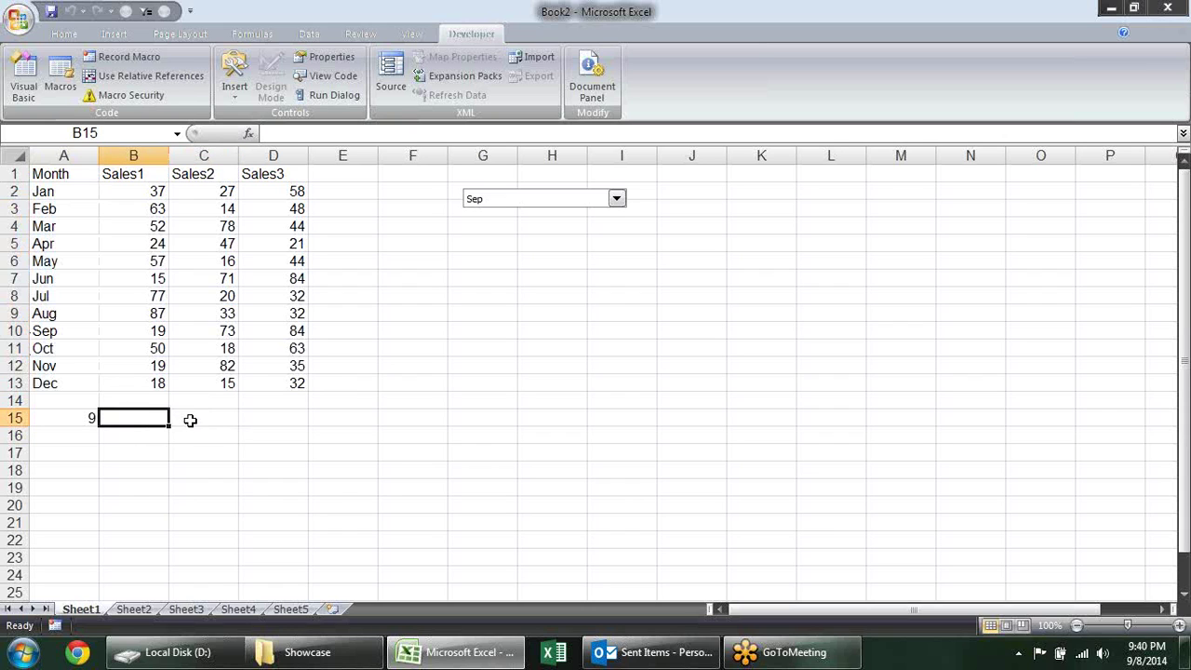
pyautogui.write('=ind')
pyautogui.press('Tab')
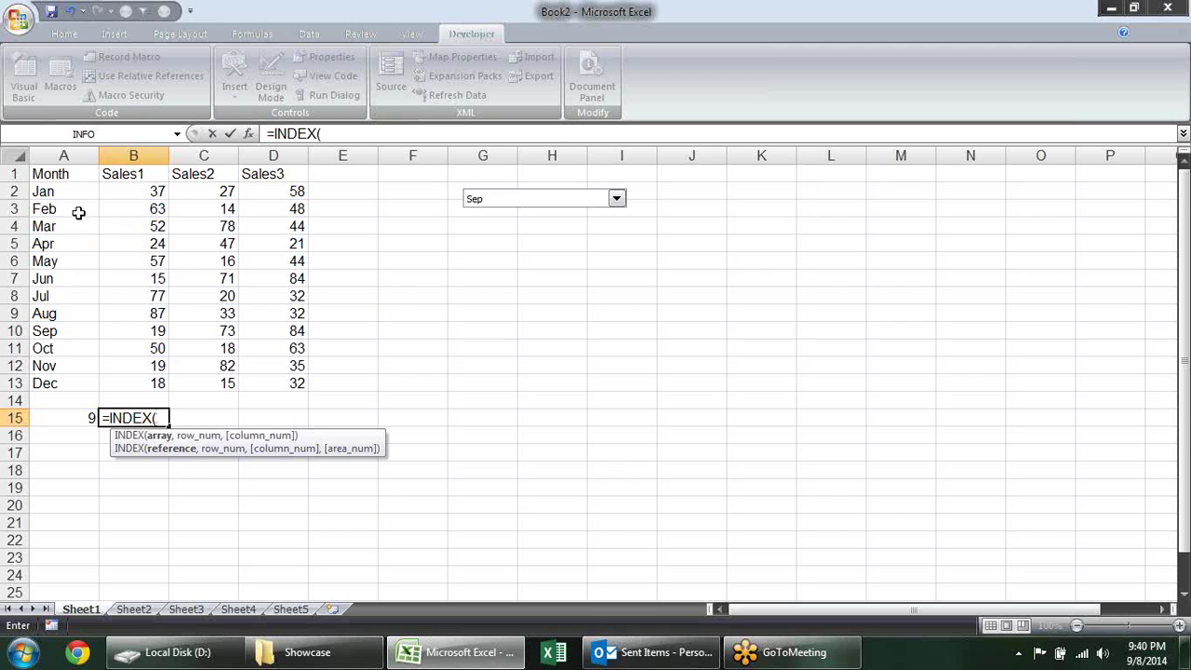
pyautogui.moveTo(80, 192); pyautogui.dragTo(79, 382)
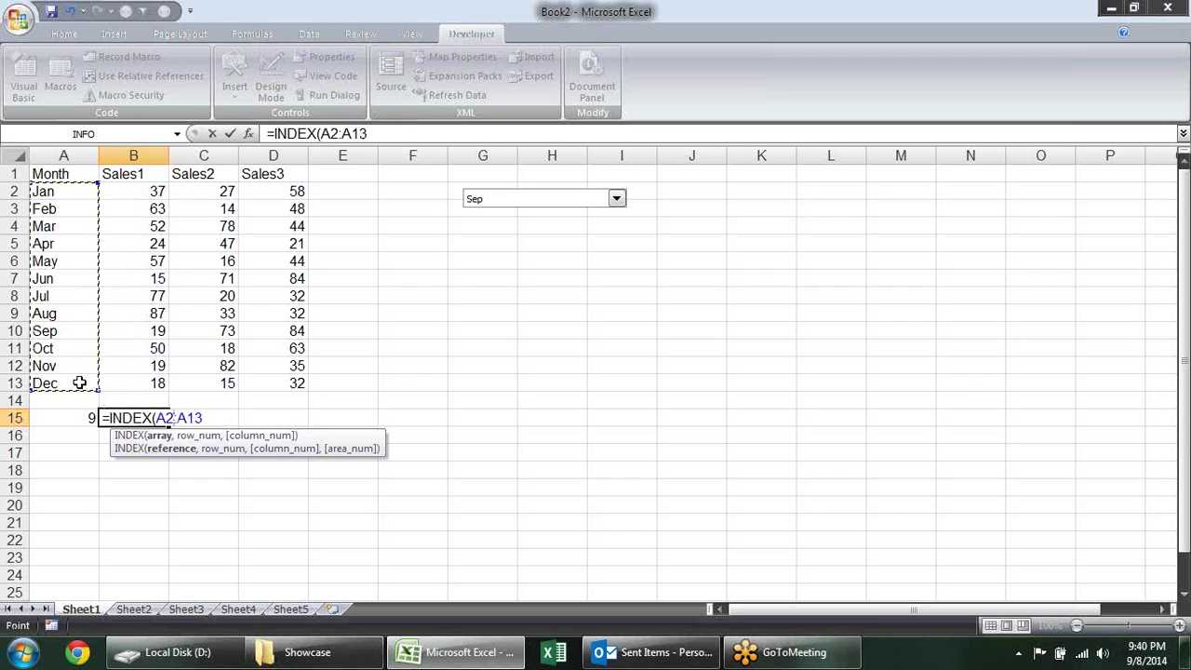
pyautogui.write(',')
pyautogui.click(71, 415)
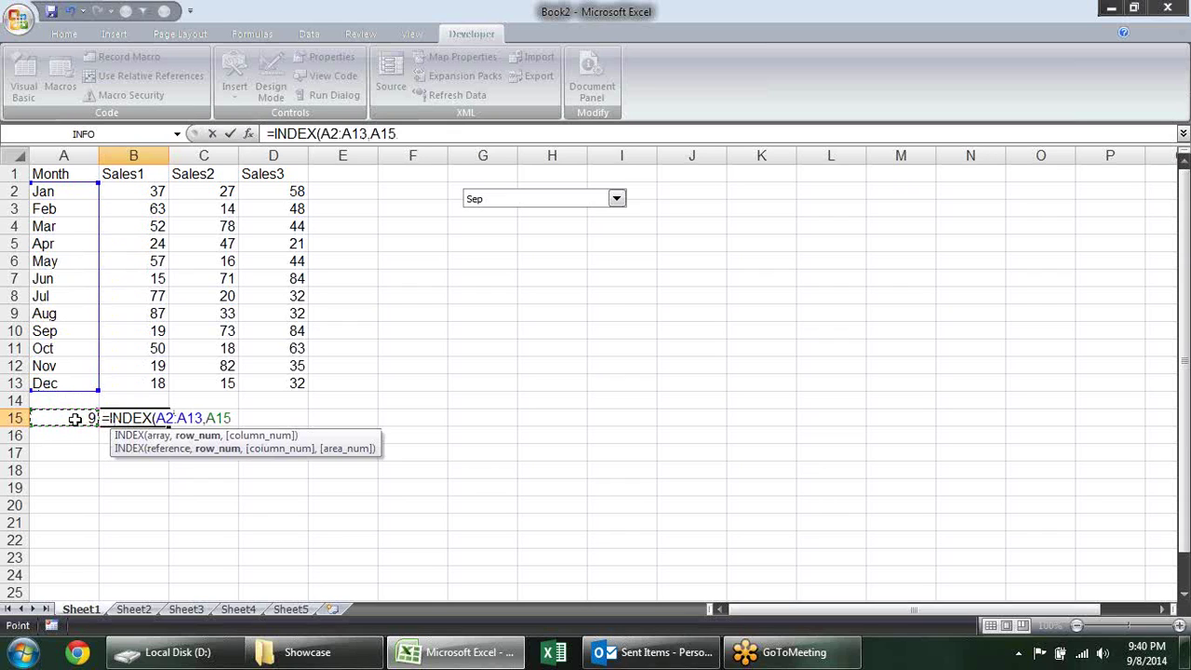
pyautogui.press('Return')
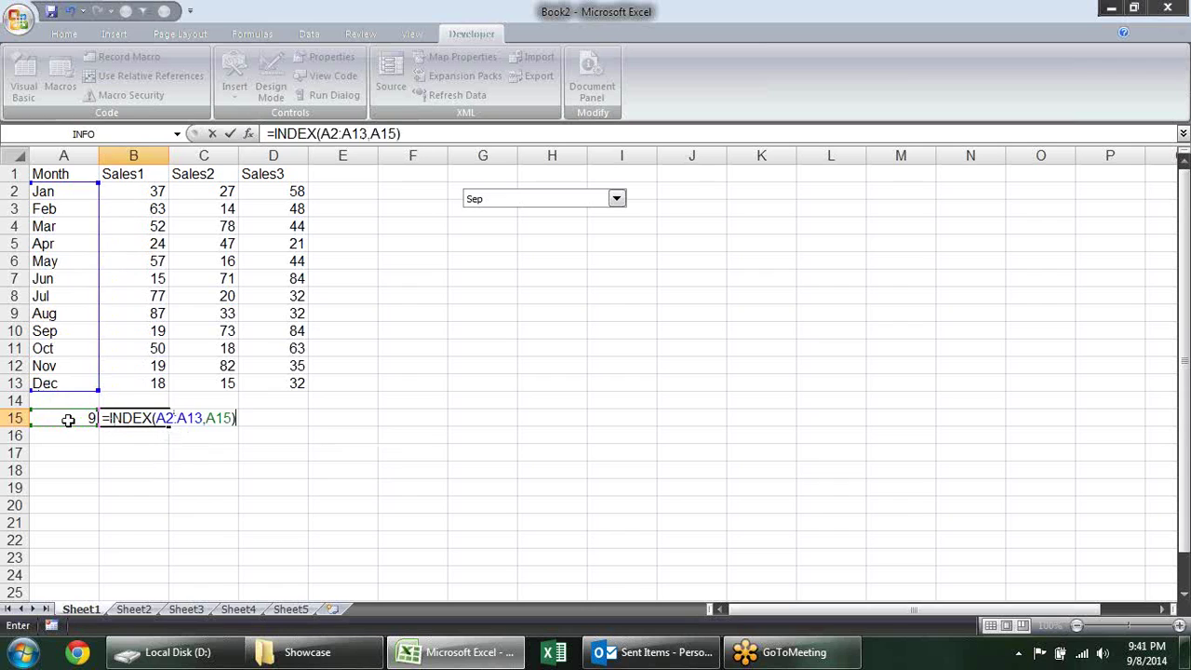
# - Pick May, Nov, Aug, Oct, Nov and Jun in turn, ending on Aug, watching A15 and B15
pyautogui.click(617, 199)
pyautogui.click(582, 247)
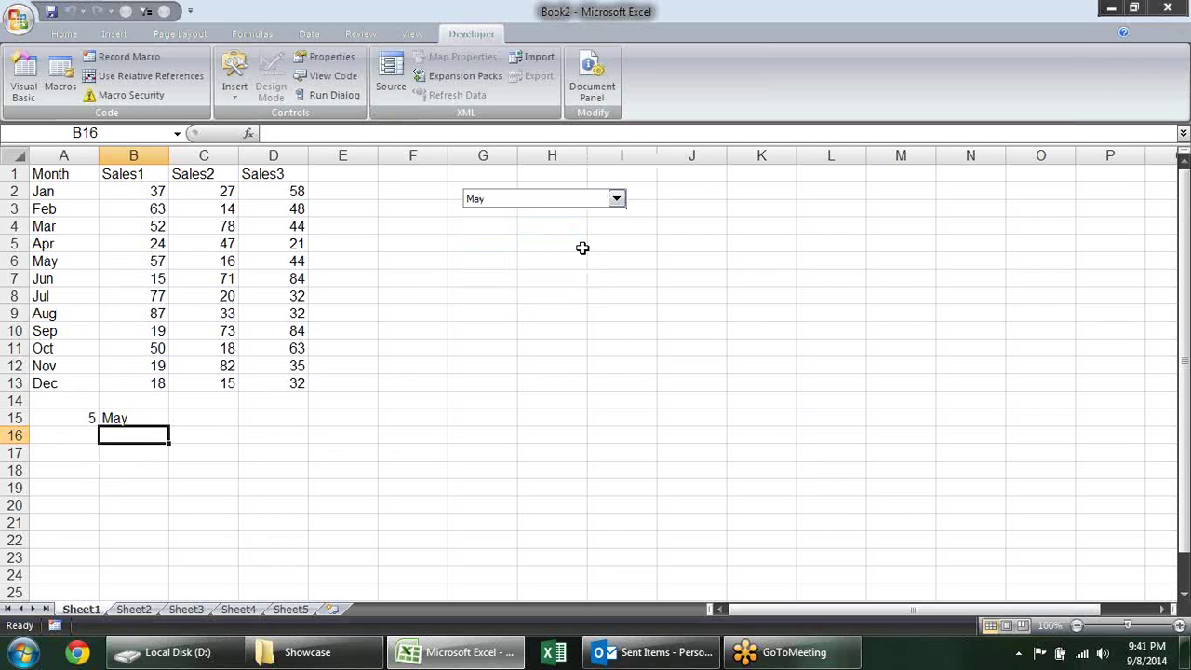
pyautogui.click(617, 199)
pyautogui.click(596, 308)
pyautogui.click(617, 200)
pyautogui.click(579, 279)
pyautogui.click(617, 199)
pyautogui.click(570, 297)
pyautogui.click(617, 199)
pyautogui.click(571, 316)
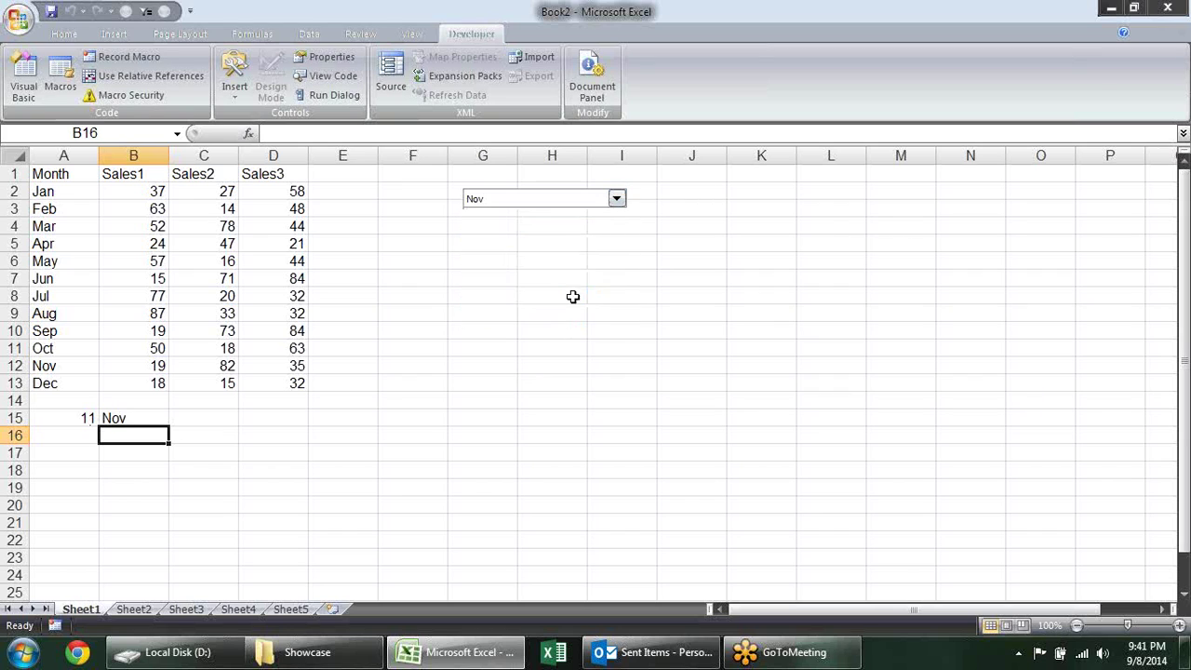
pyautogui.click(613, 211)
pyautogui.click(631, 294)
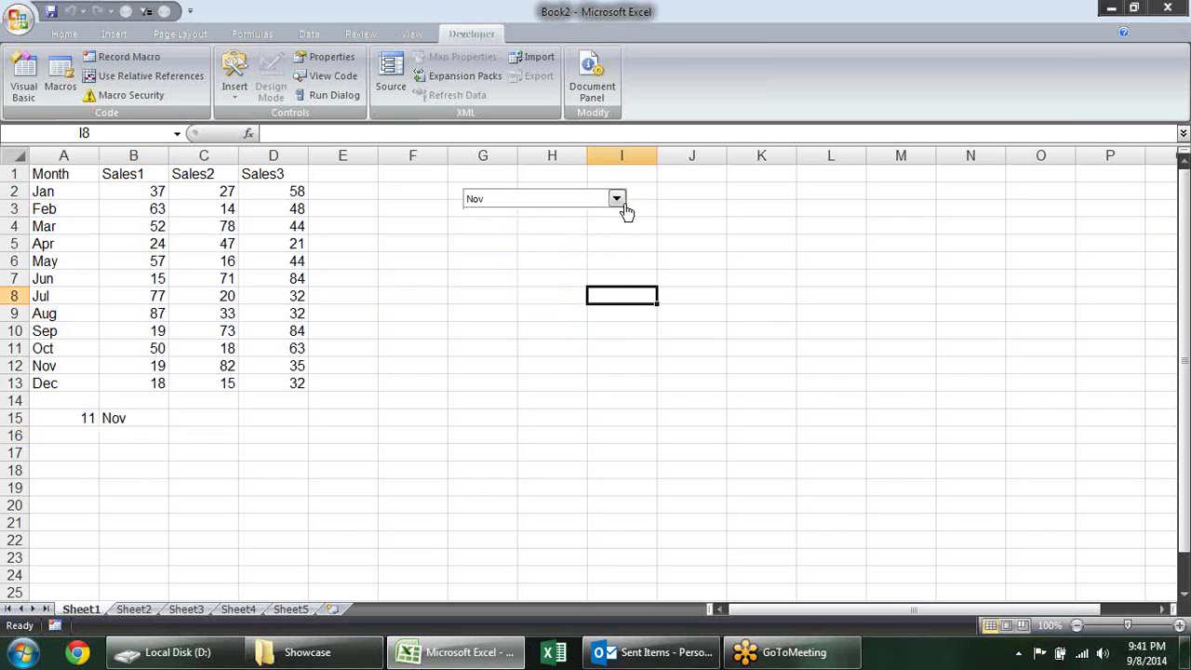
pyautogui.click(617, 200)
pyautogui.click(555, 249)
pyautogui.click(617, 199)
pyautogui.click(558, 271)
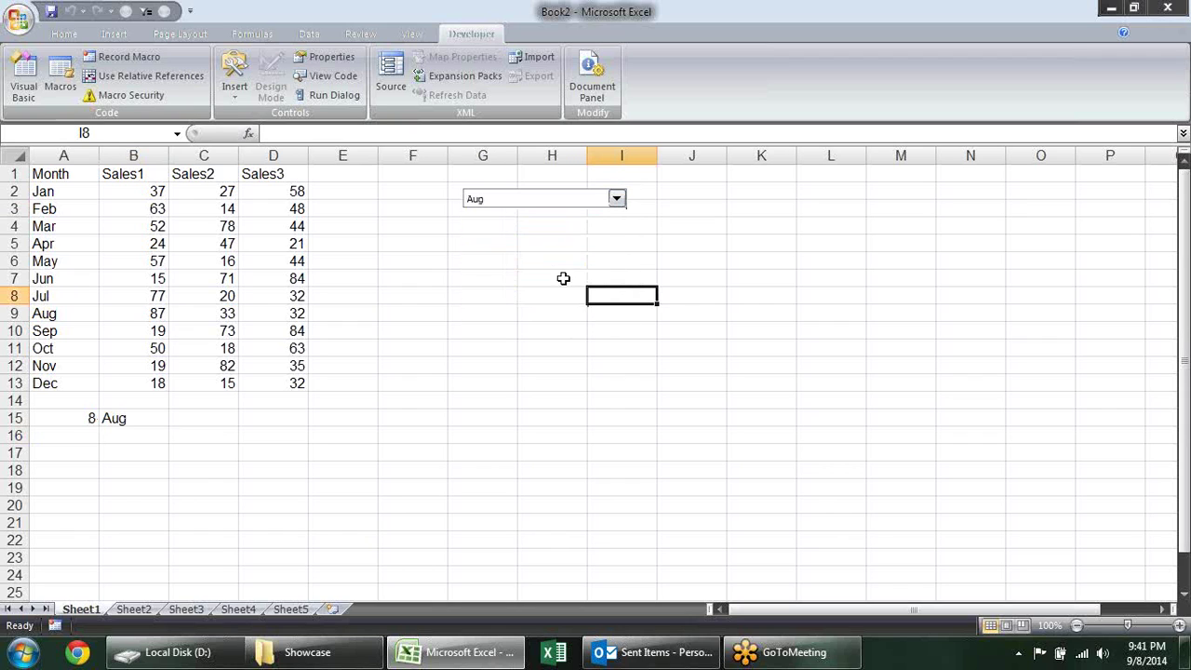
# - Copy the Sales1–Sales3 headings to B16 and the Month heading to A16
pyautogui.click(631, 349)
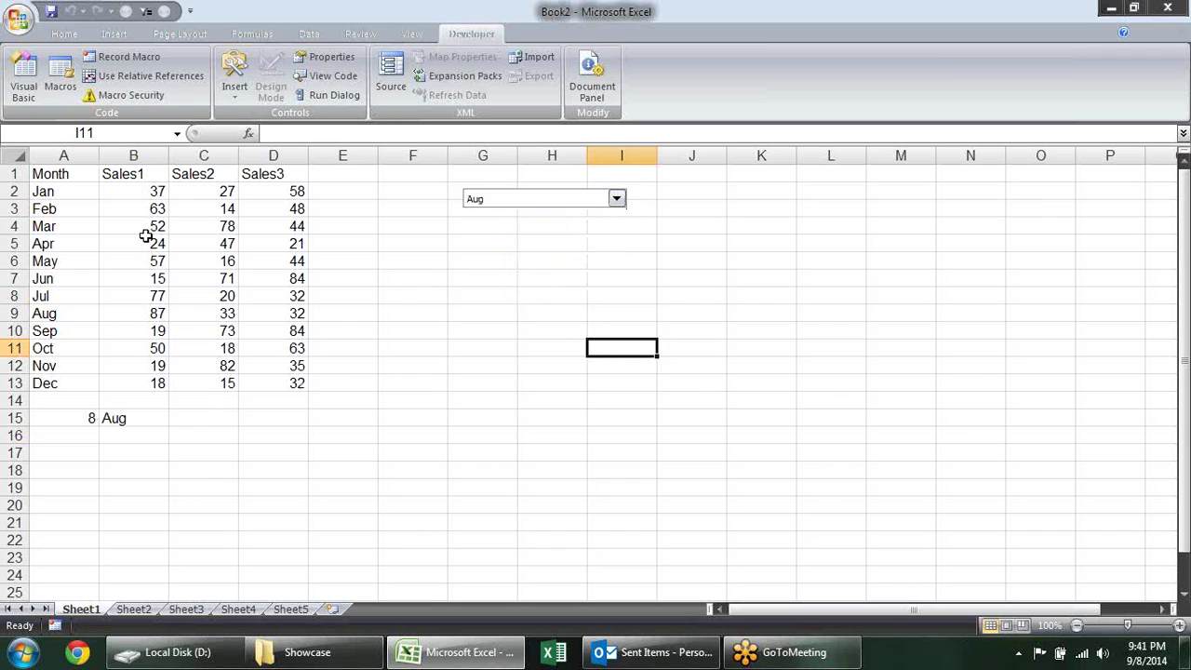
pyautogui.moveTo(128, 171); pyautogui.dragTo(278, 173)
pyautogui.hotkey('ctrl', 'c')
pyautogui.click(136, 436)
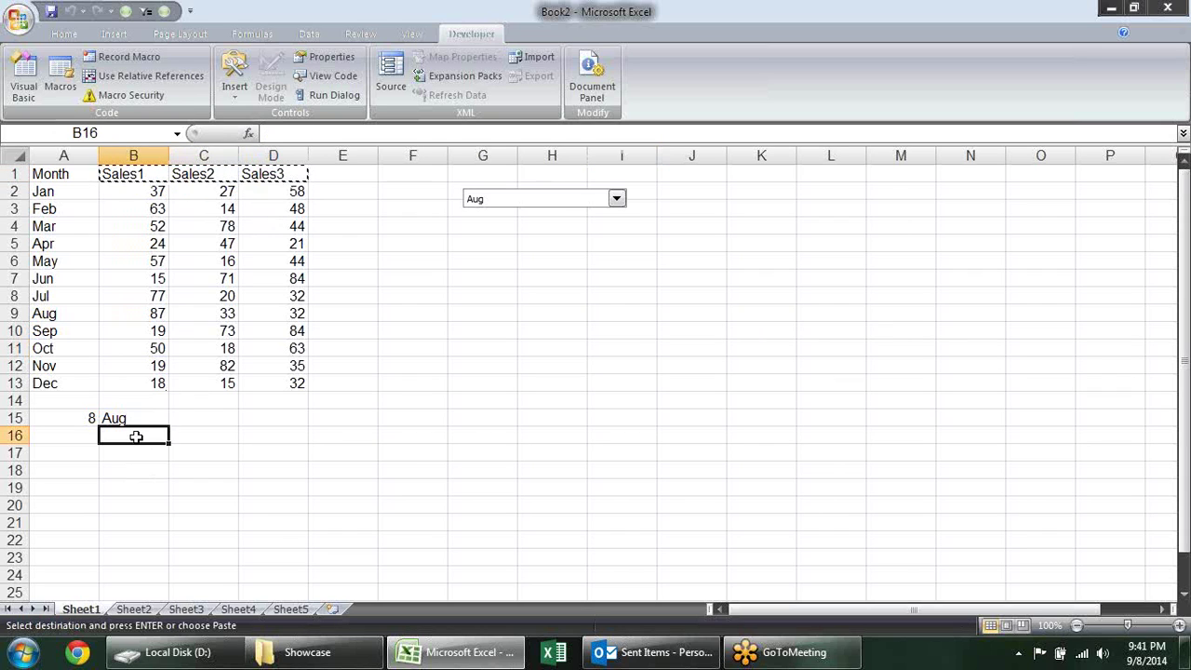
pyautogui.hotkey('ctrl', 'v')
pyautogui.click(53, 175)
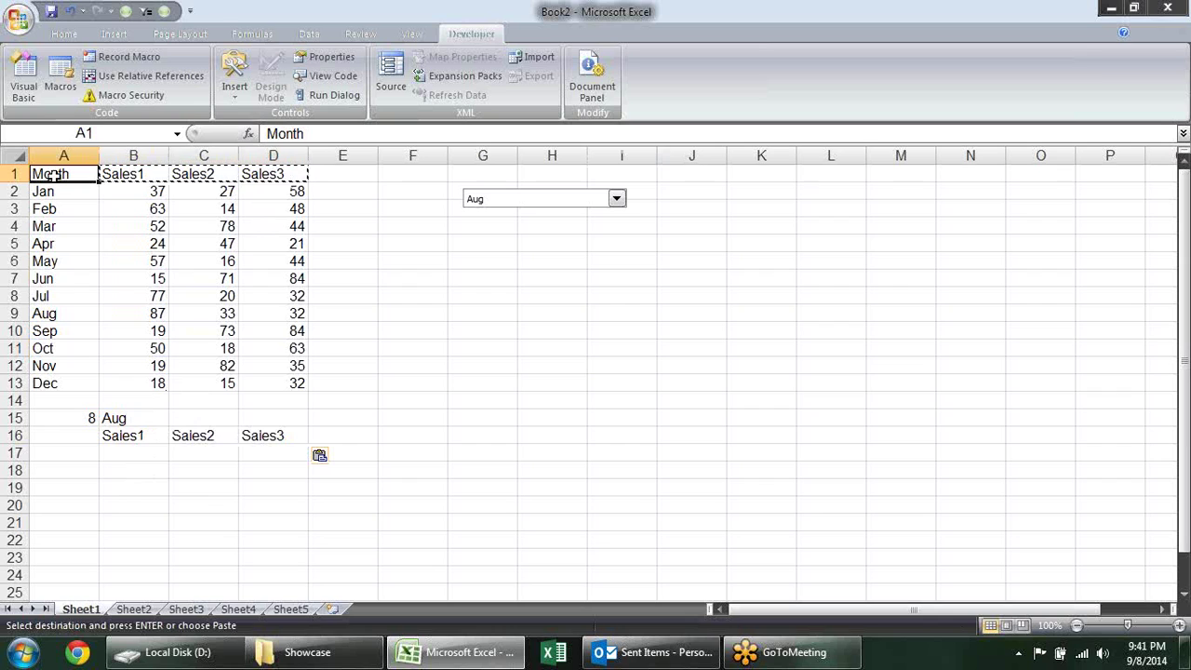
pyautogui.hotkey('ctrl', 'c')
pyautogui.click(63, 432)
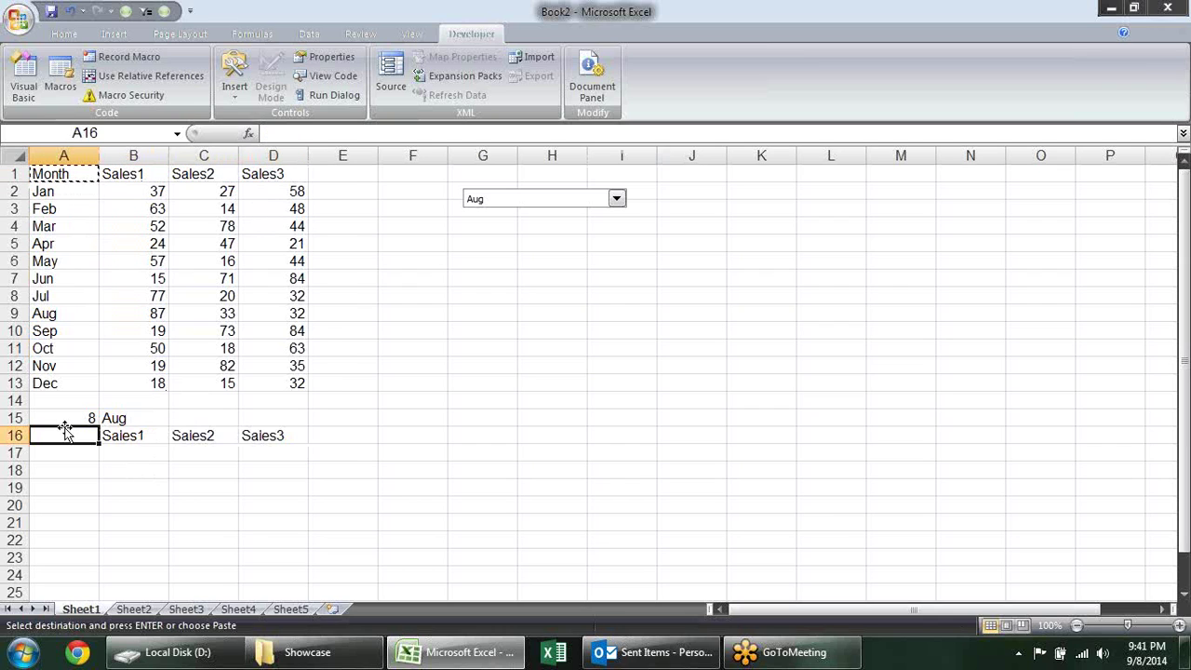
pyautogui.press('Return')
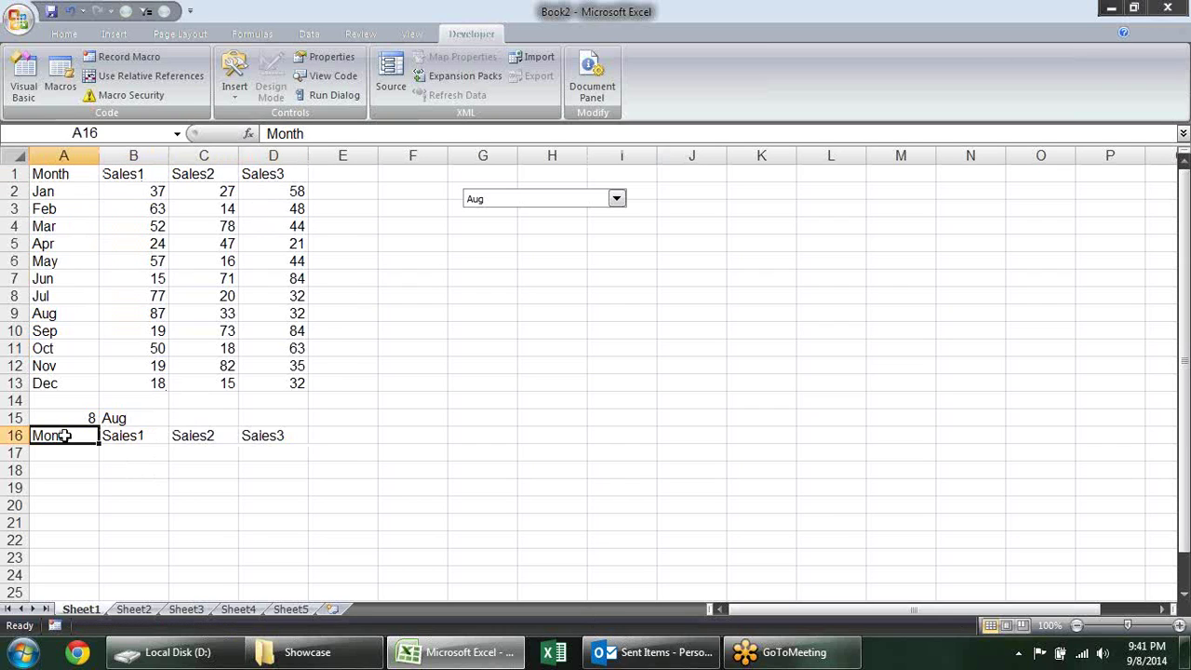
# - Move the month-name INDEX formula from B15 down to A17
pyautogui.click(134, 418)
pyautogui.moveTo(143, 430); pyautogui.dragTo(83, 452)
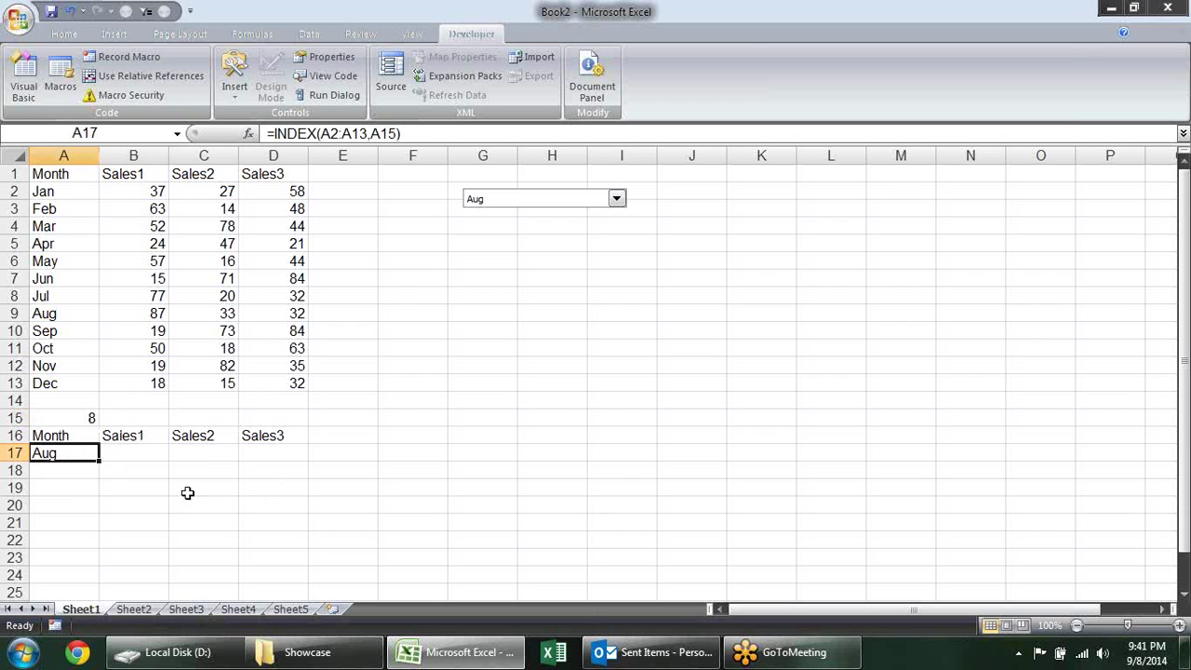
pyautogui.click(144, 451)
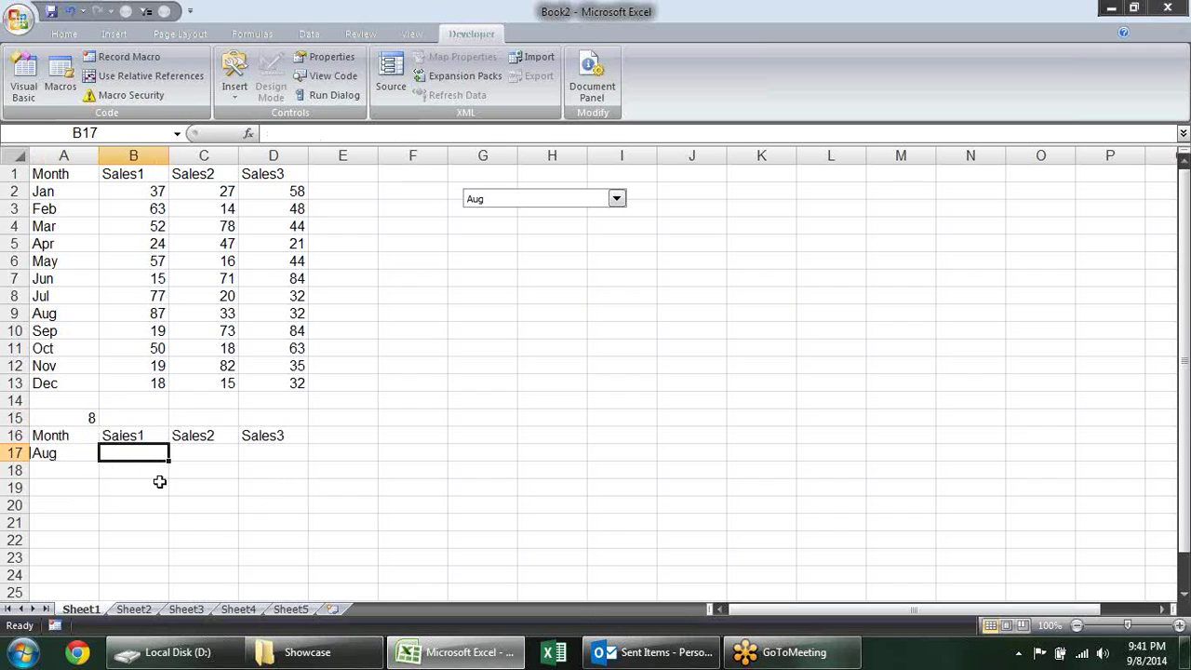
# - Abandon a VLOOKUP attempt and make A17's row reference absolute as $A$15
pyautogui.write('=vl')
pyautogui.press('Tab')
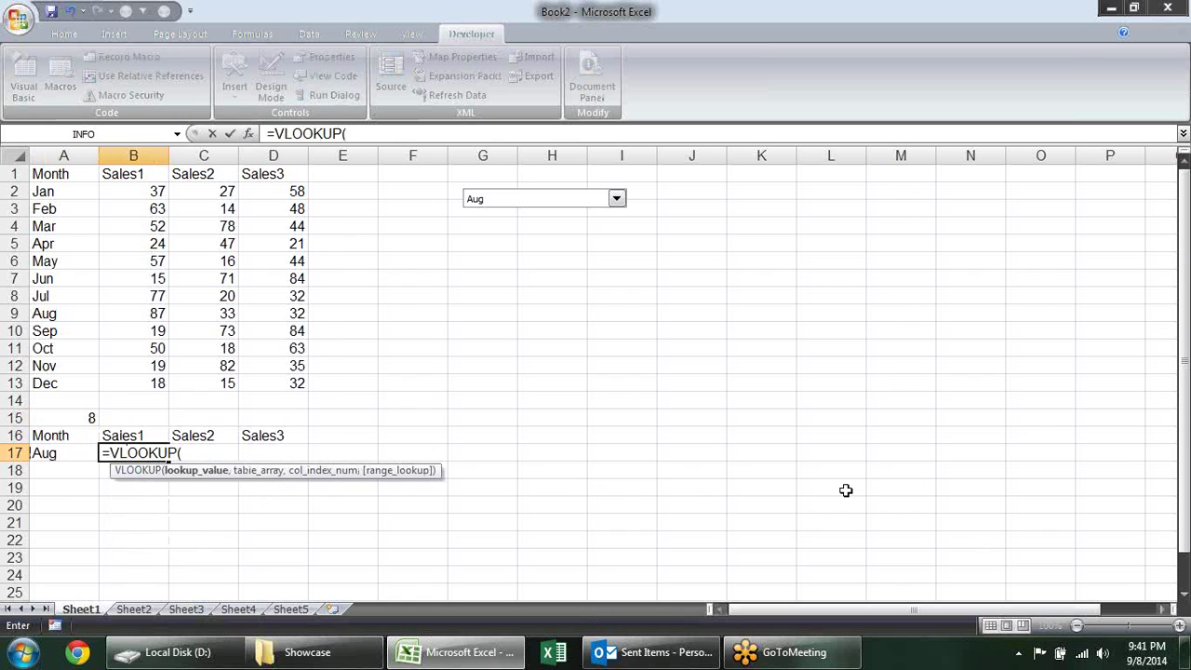
pyautogui.press('Escape')
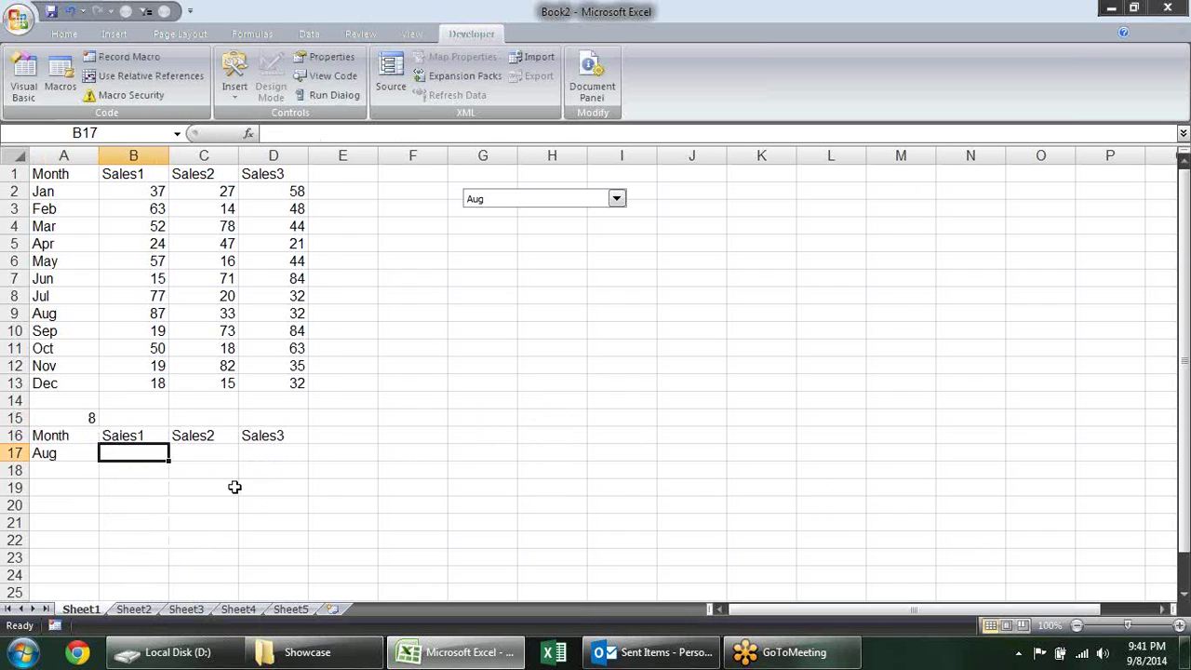
pyautogui.click(92, 458)
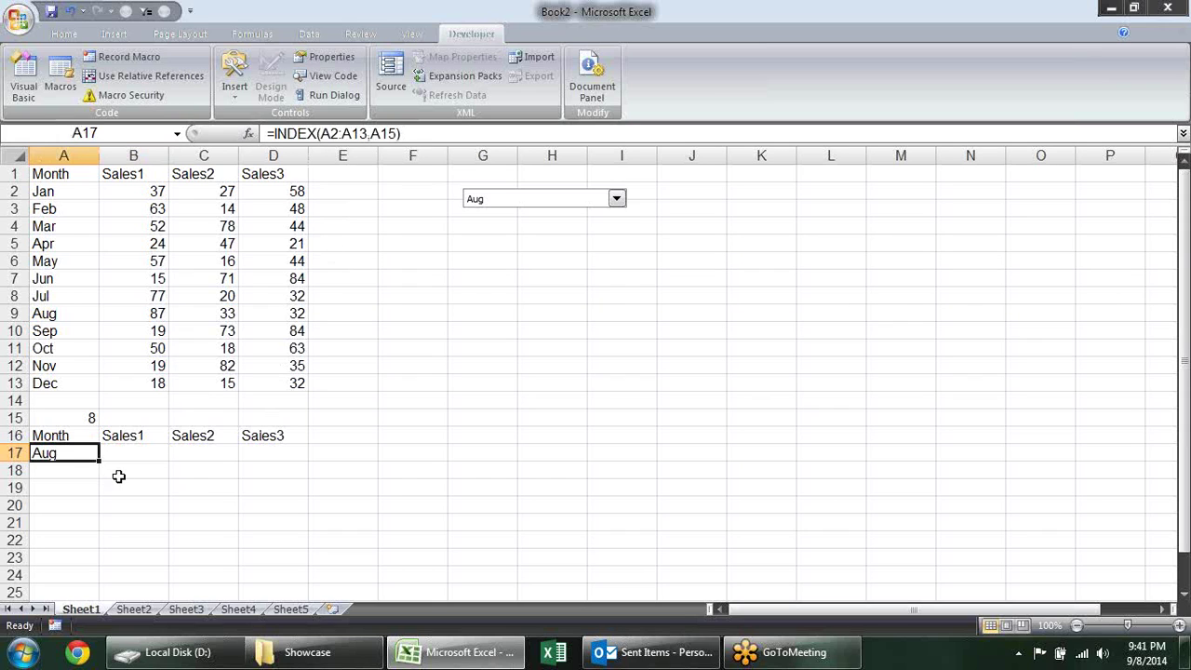
pyautogui.press('F2')
pyautogui.click(150, 452)
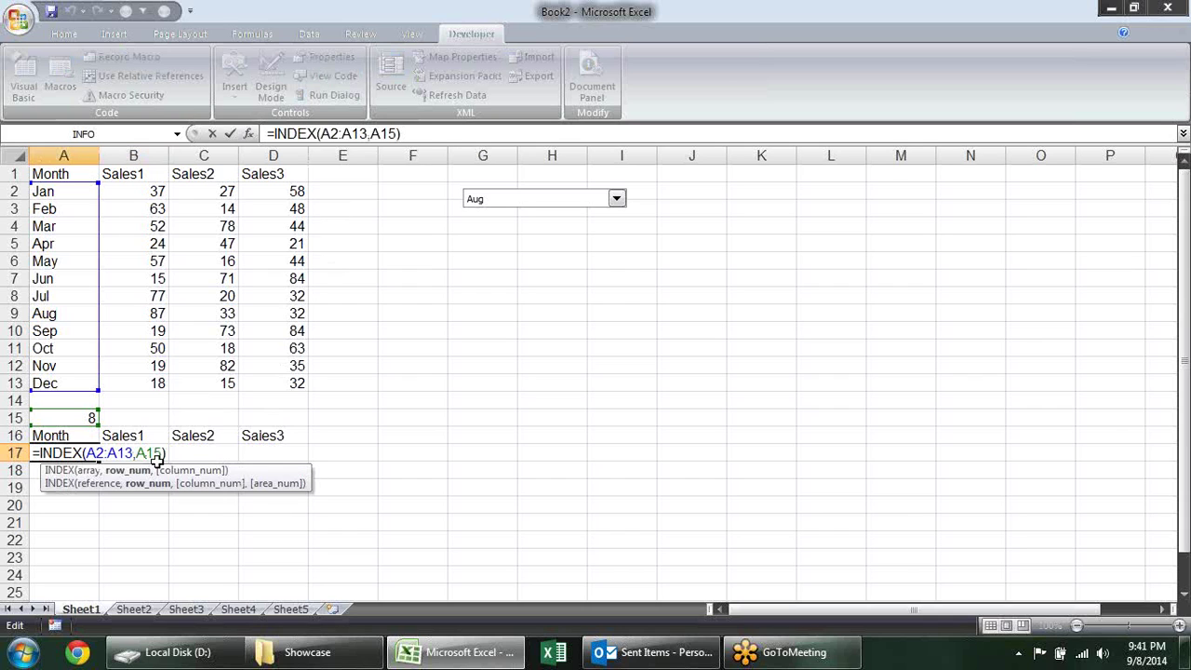
pyautogui.press('F4')
pyautogui.press('Return')
# - Fill A17's formula across to D17, giving Aug's sales 87, 33 and 32
pyautogui.click(87, 455)
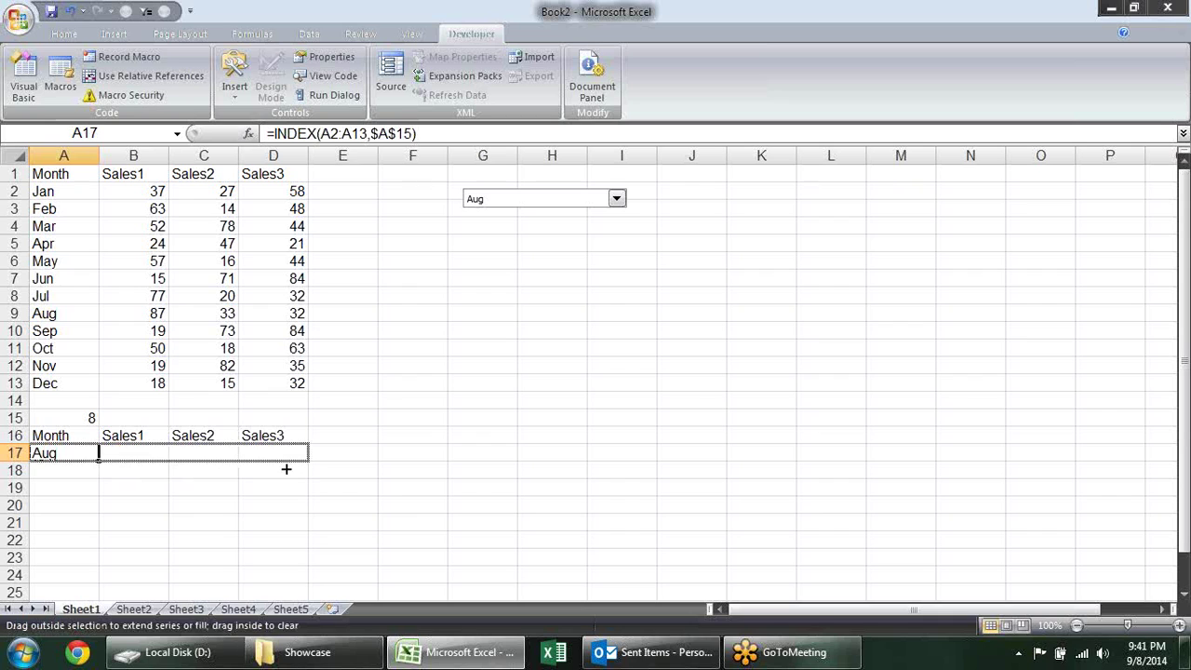
pyautogui.moveTo(100, 462); pyautogui.dragTo(285, 465)
pyautogui.click(274, 494)
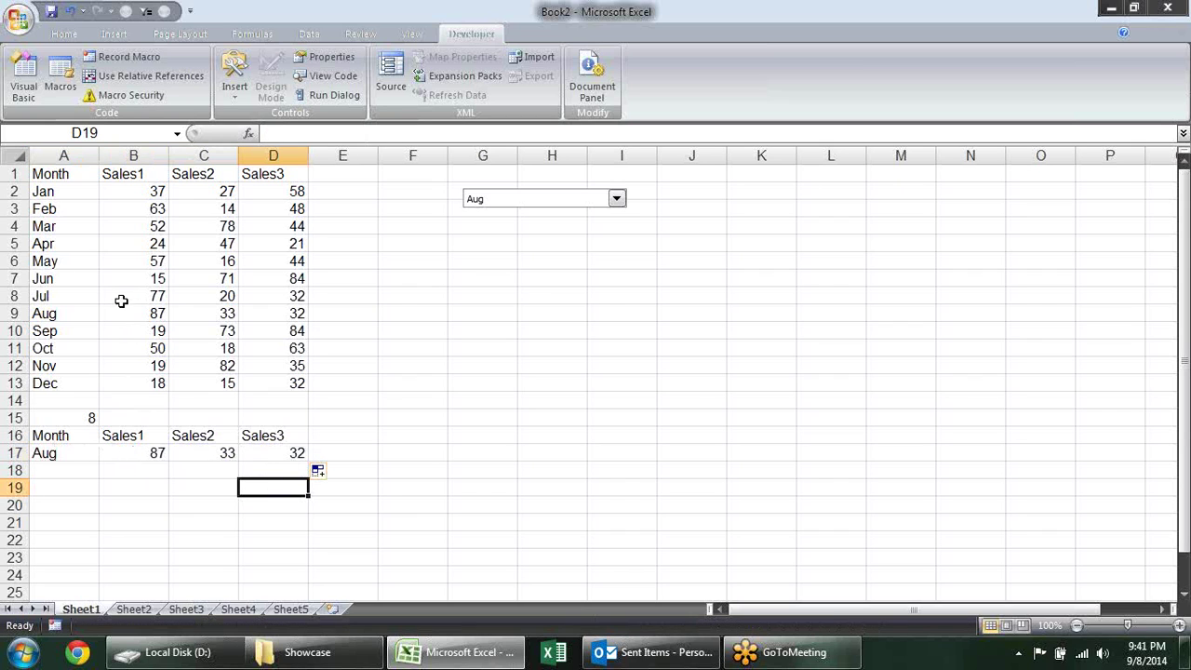
pyautogui.click(182, 314)
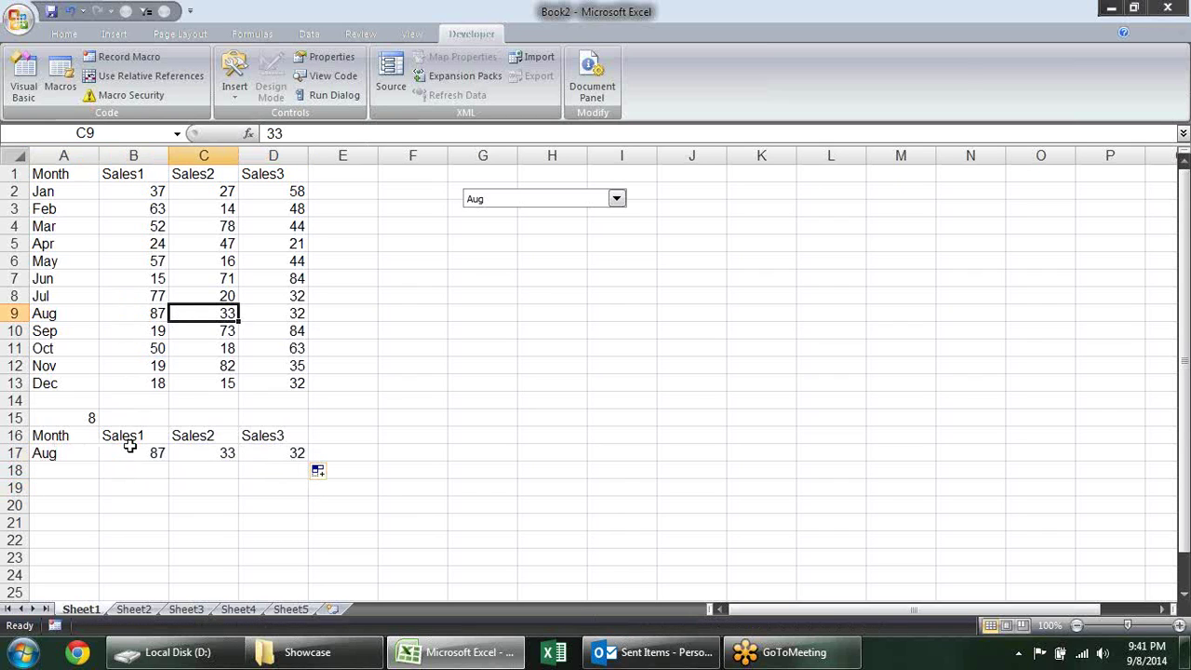
pyautogui.doubleClick(130, 447)
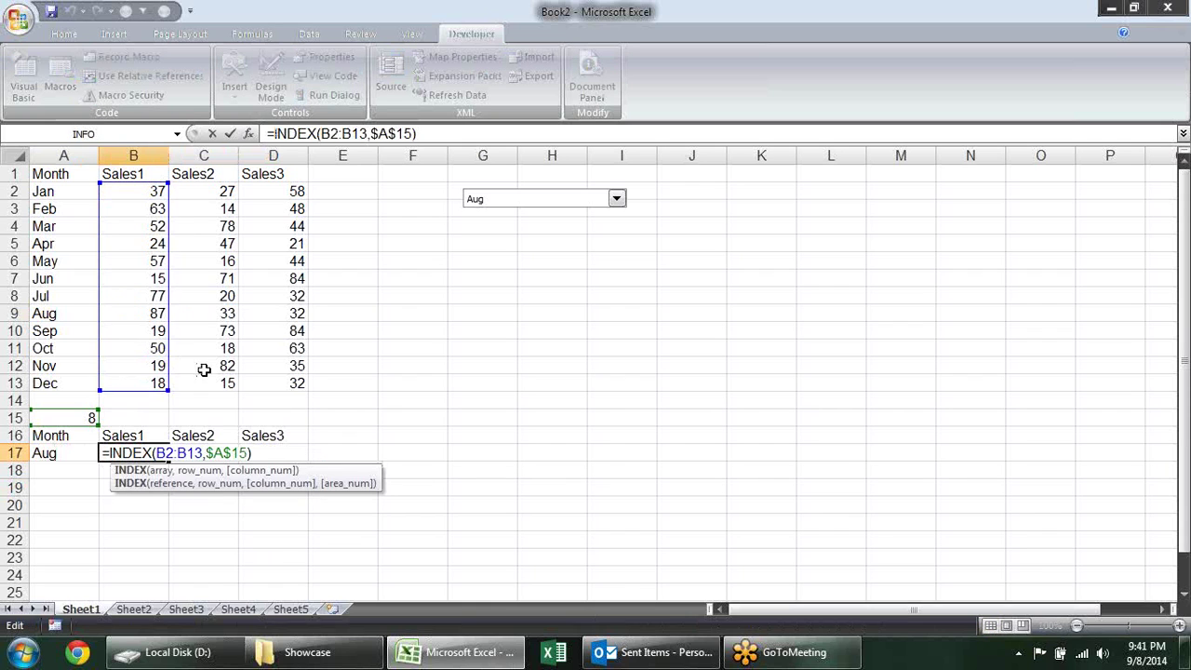
pyautogui.press('Return')
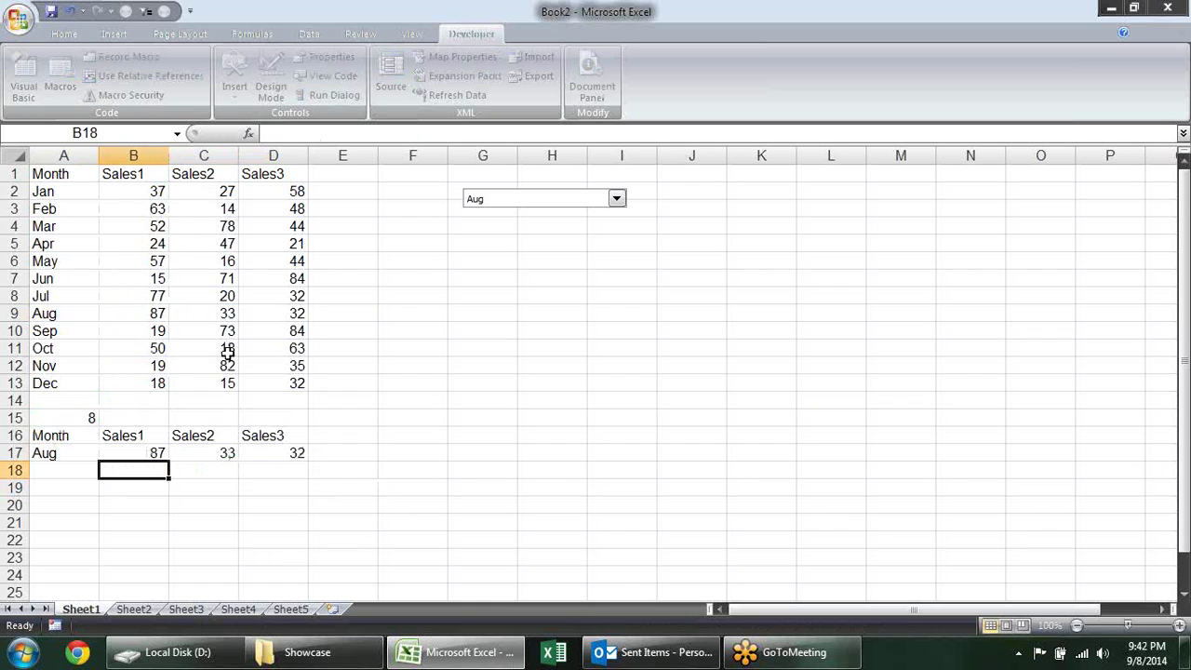
# - Pick Sep, Oct, then Nov so row 17 shows 19, 82, 35, and select A16:D17
pyautogui.click(615, 200)
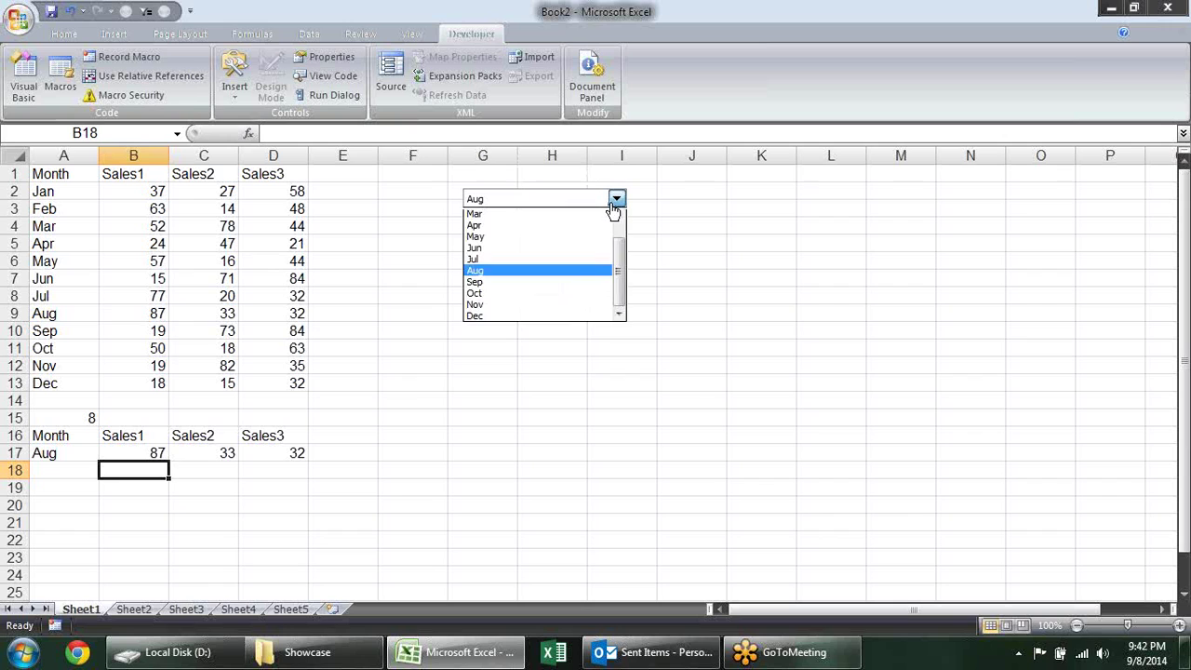
pyautogui.click(572, 286)
pyautogui.click(620, 200)
pyautogui.click(584, 281)
pyautogui.click(617, 199)
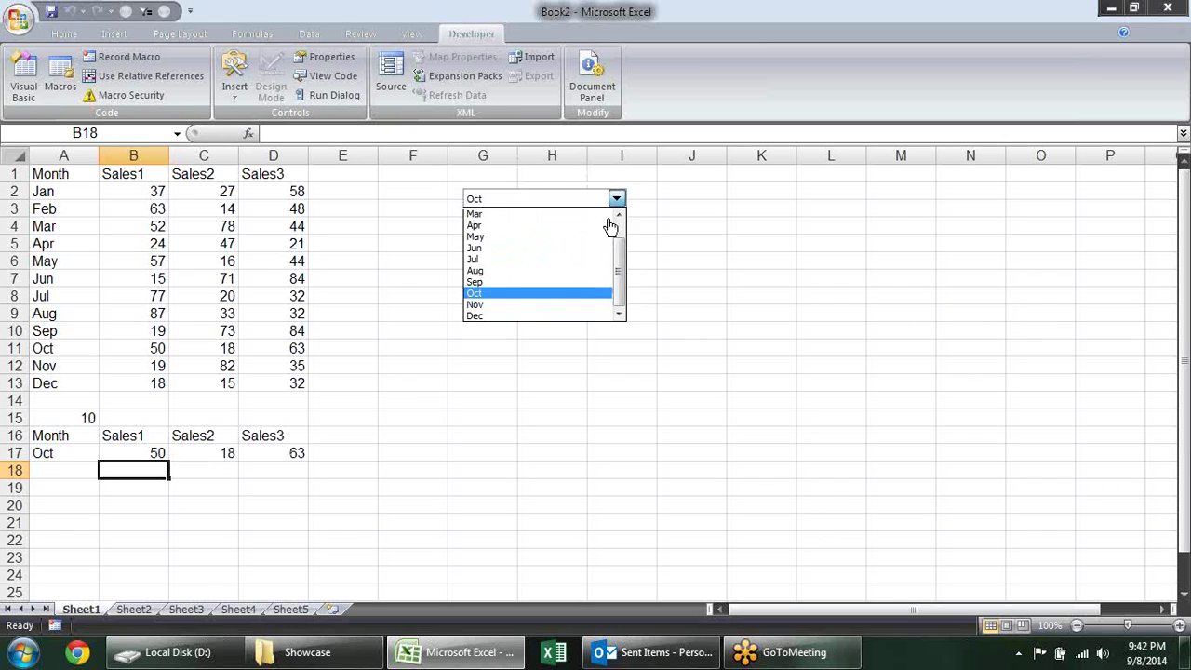
pyautogui.click(566, 304)
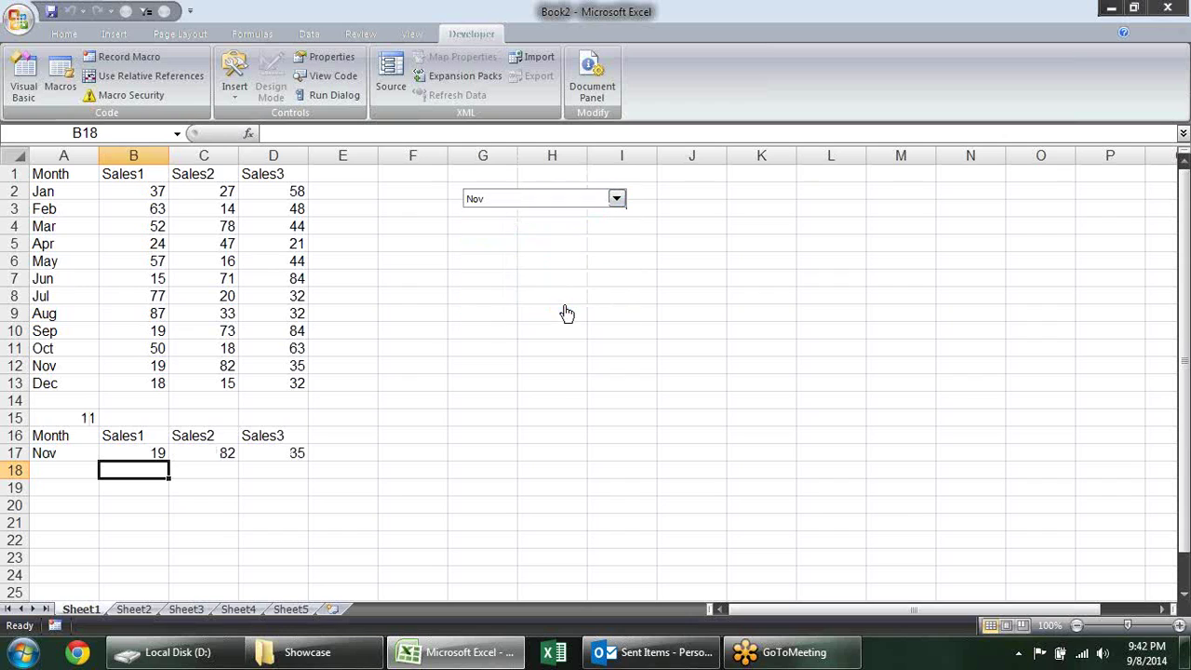
pyautogui.click(569, 396)
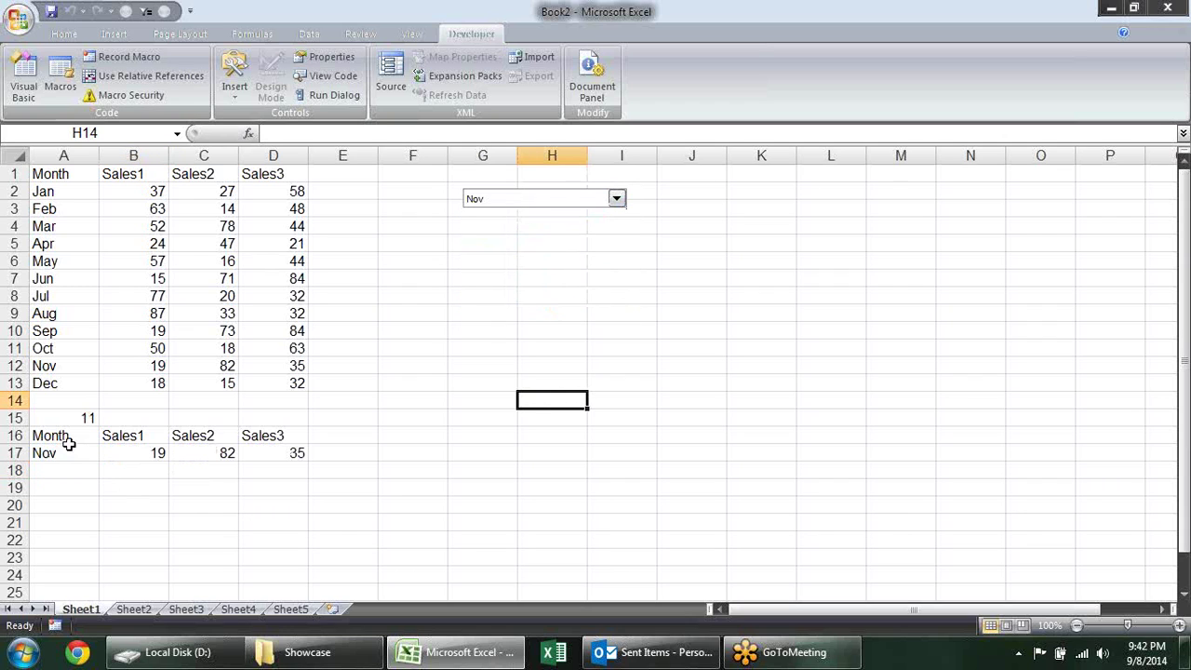
pyautogui.moveTo(66, 438); pyautogui.dragTo(290, 450)
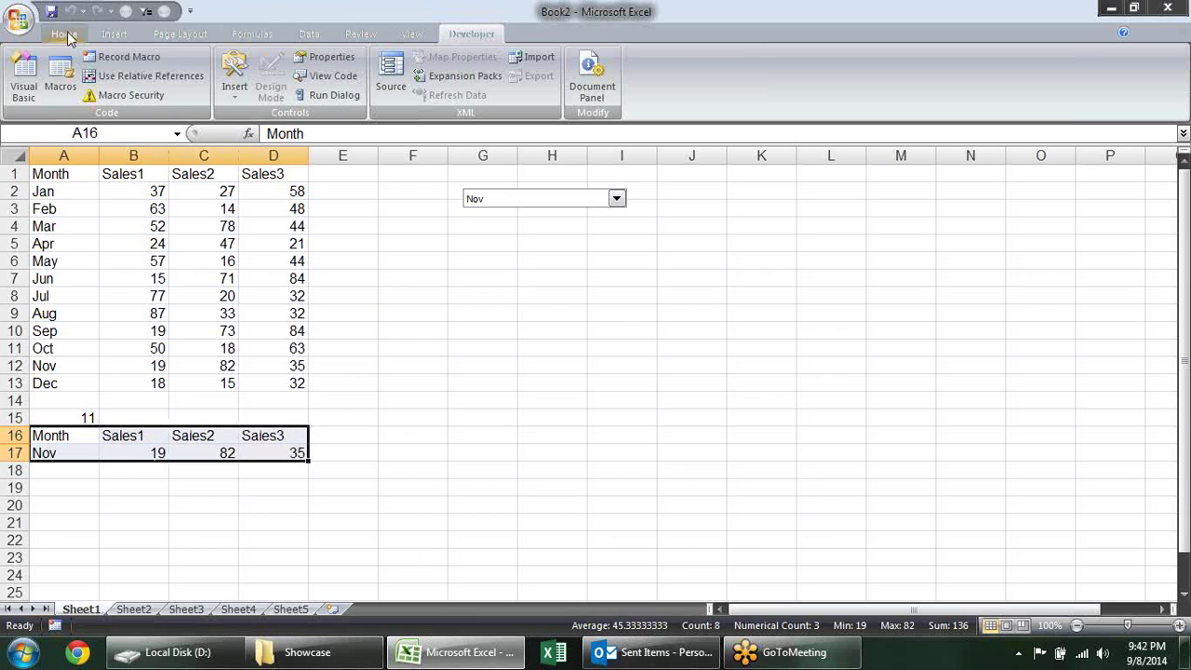
# - Insert a clustered column chart of the Nov sales row and shift it right
pyautogui.click(112, 34)
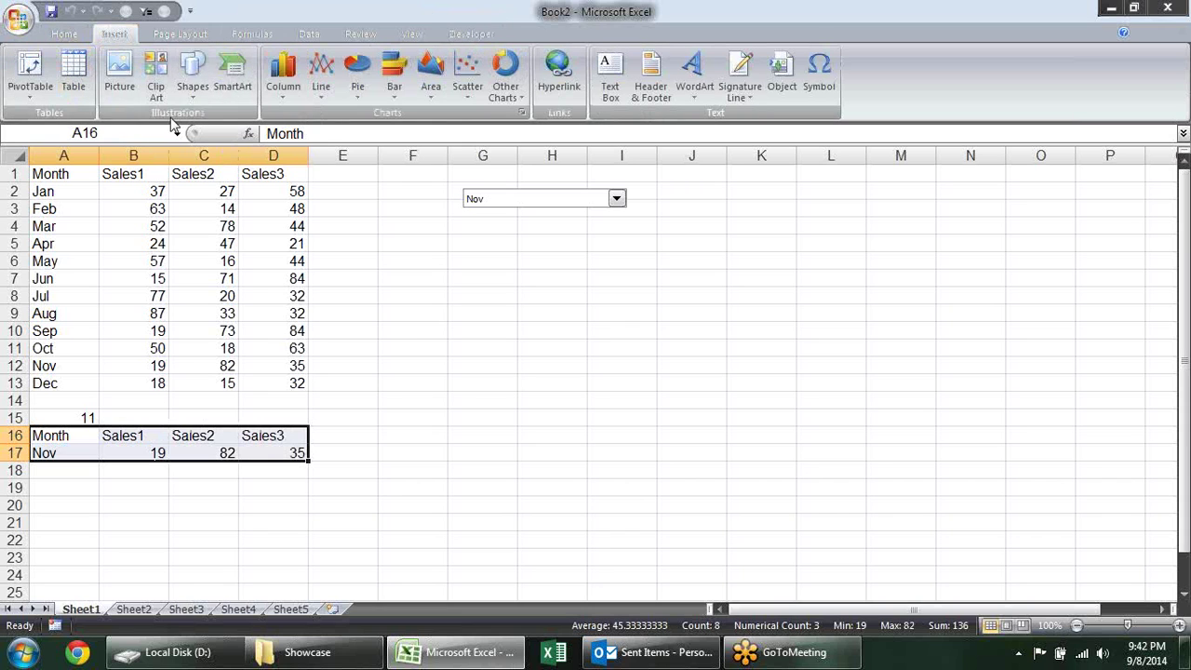
pyautogui.click(298, 91)
pyautogui.click(284, 152)
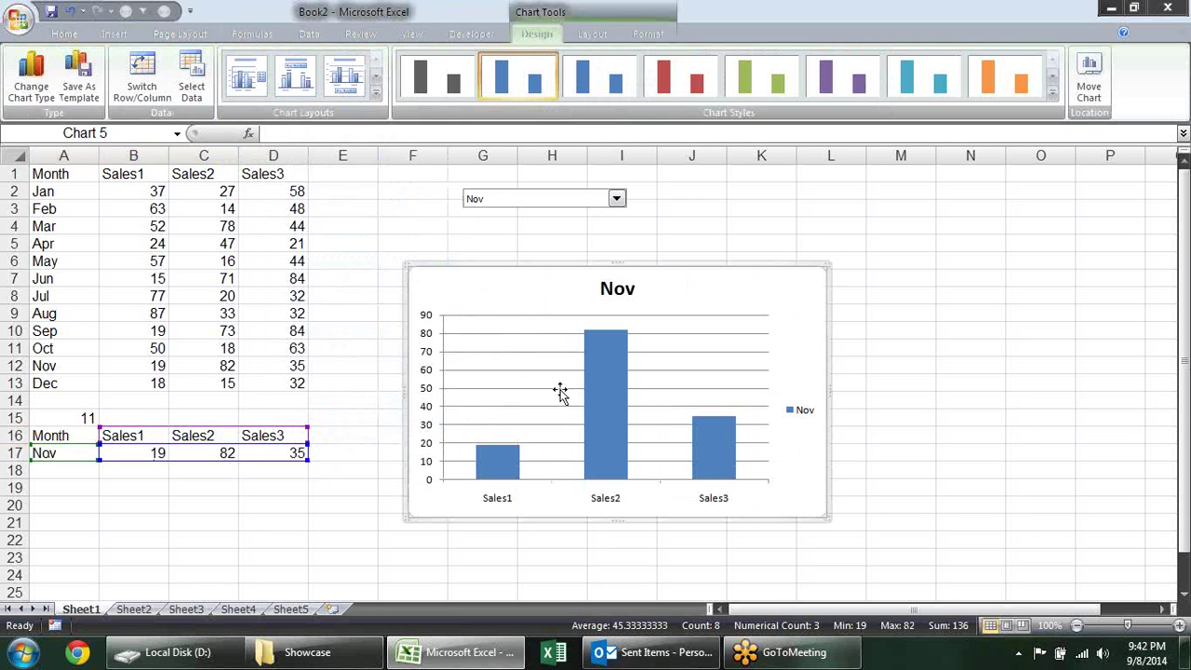
pyautogui.moveTo(567, 262); pyautogui.dragTo(608, 261)
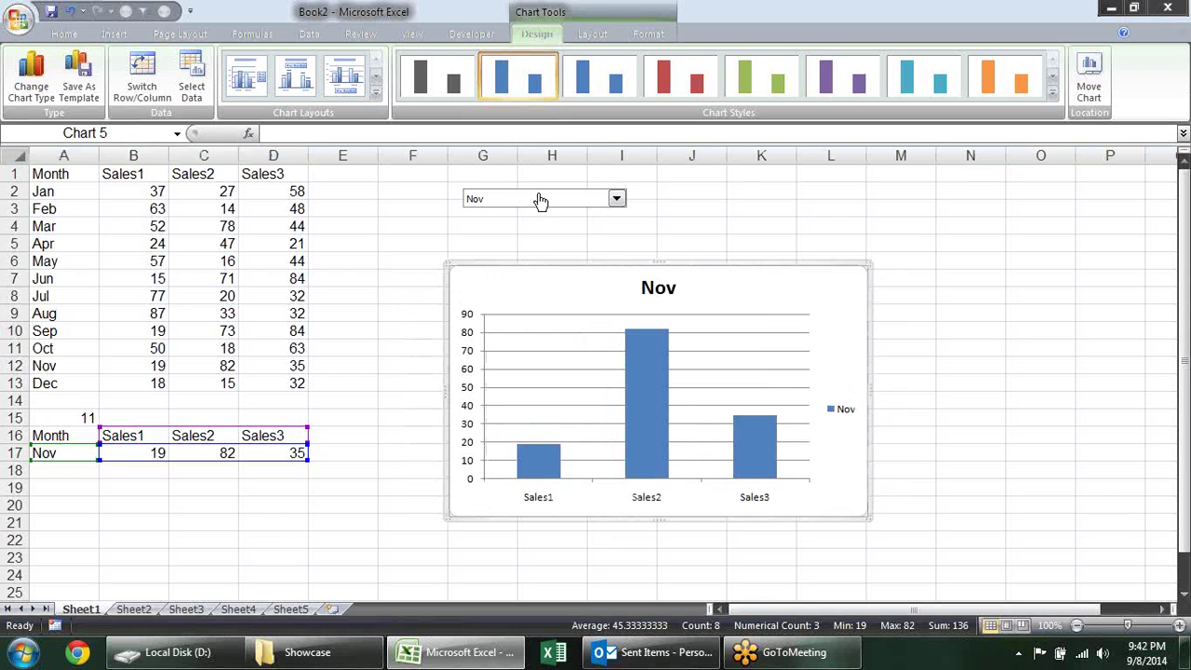
# - Place the month drop-down in the chart's top-left corner
pyautogui.rightClick(533, 205)
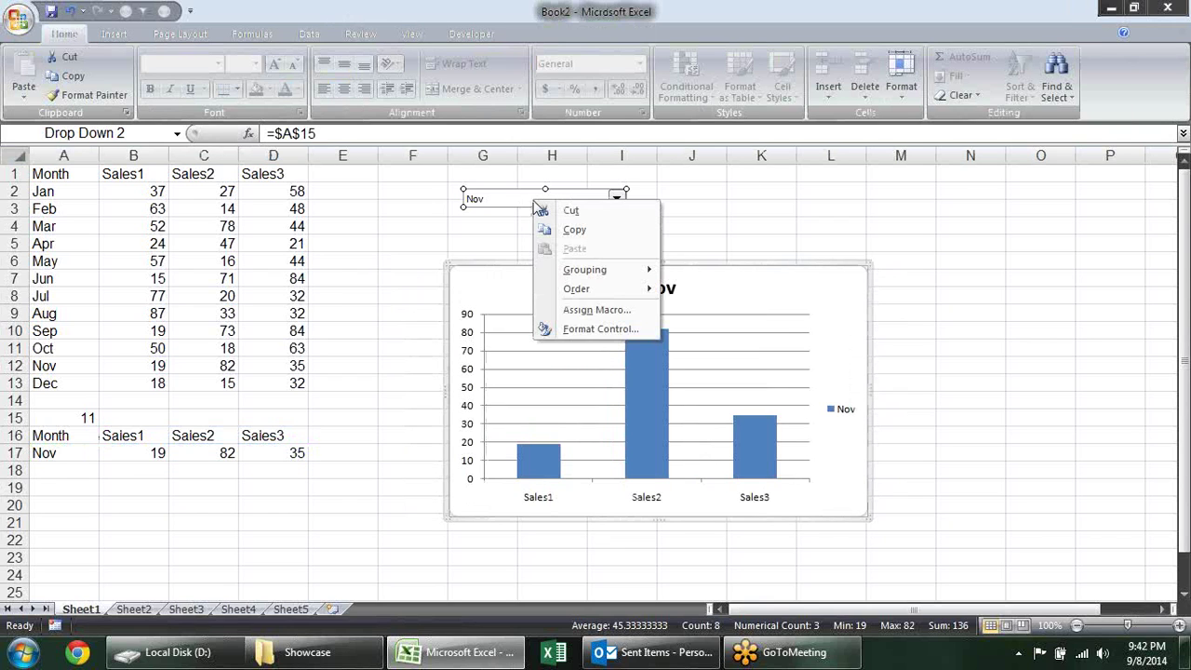
pyautogui.moveTo(518, 203); pyautogui.dragTo(515, 285)
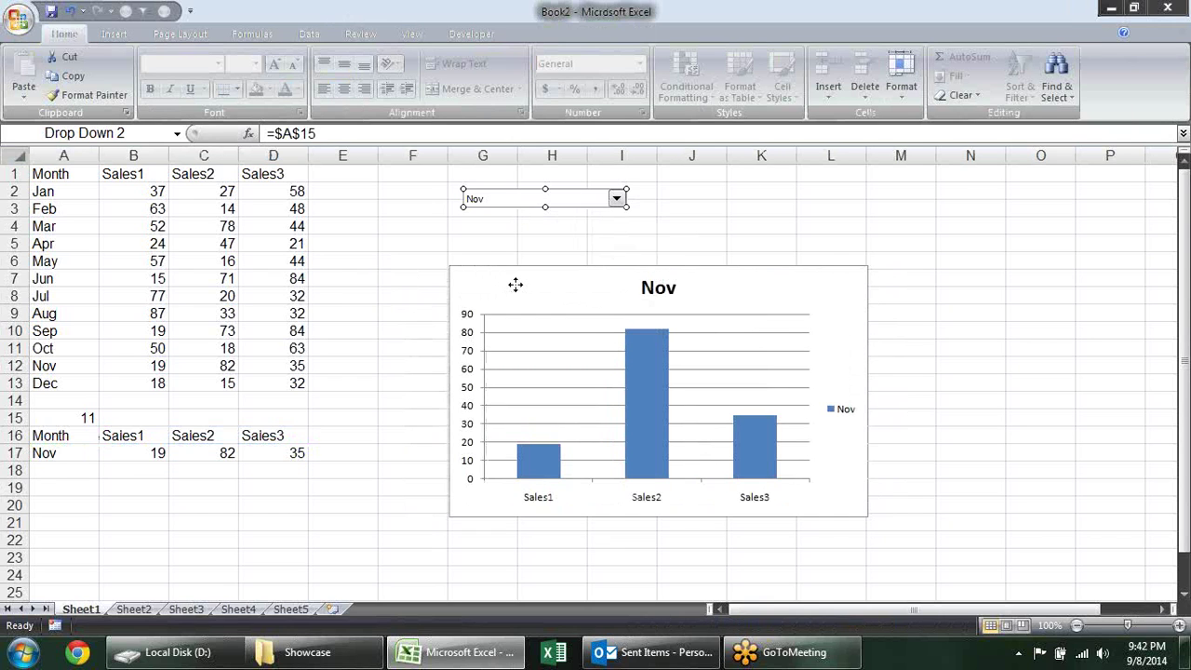
pyautogui.moveTo(516, 285); pyautogui.dragTo(509, 287)
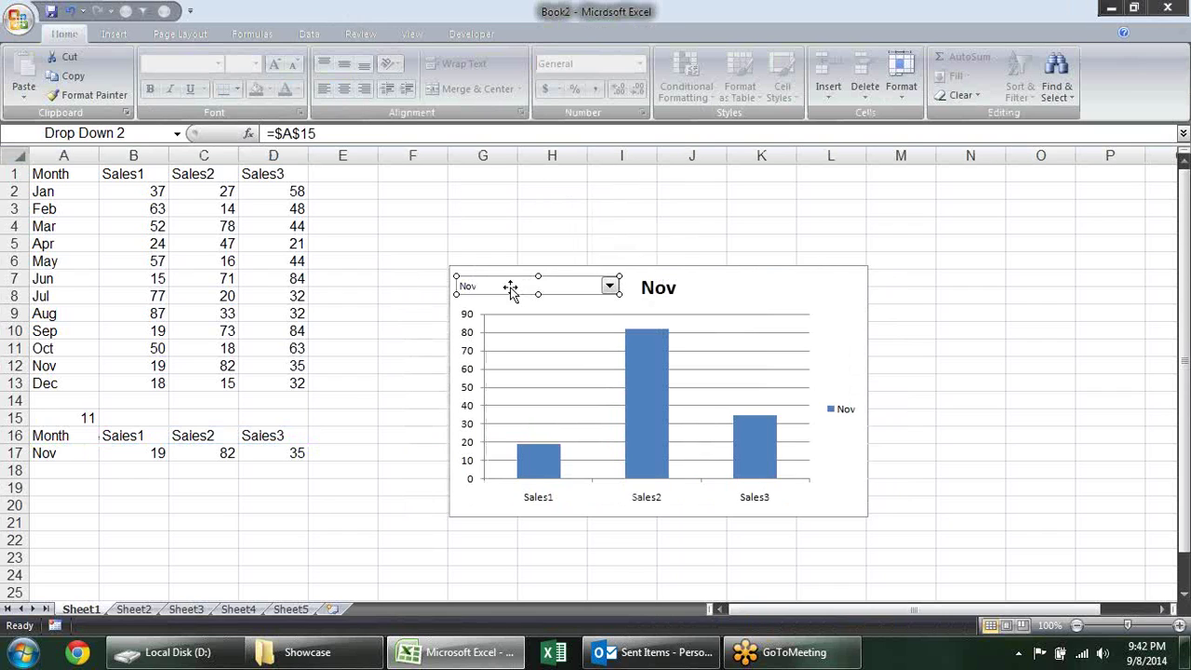
pyautogui.click(661, 197)
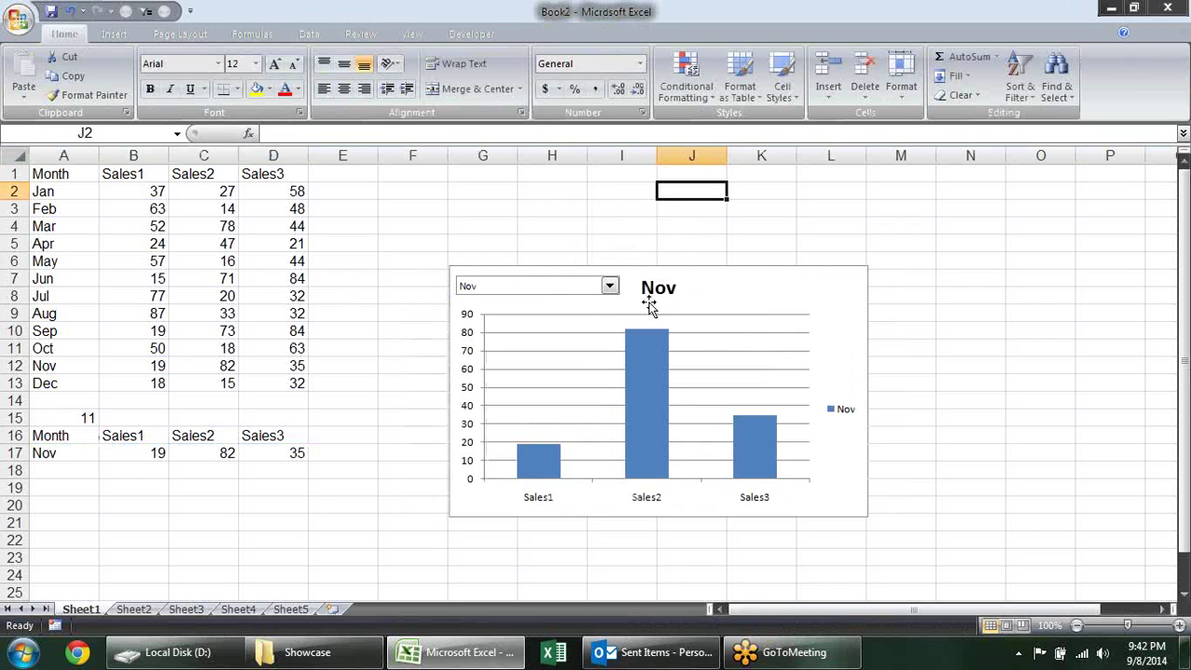
# - Pick Jul, Sep, Jul, May, Oct, Sep and finally Aug from the chart's month drop-down
pyautogui.click(610, 287)
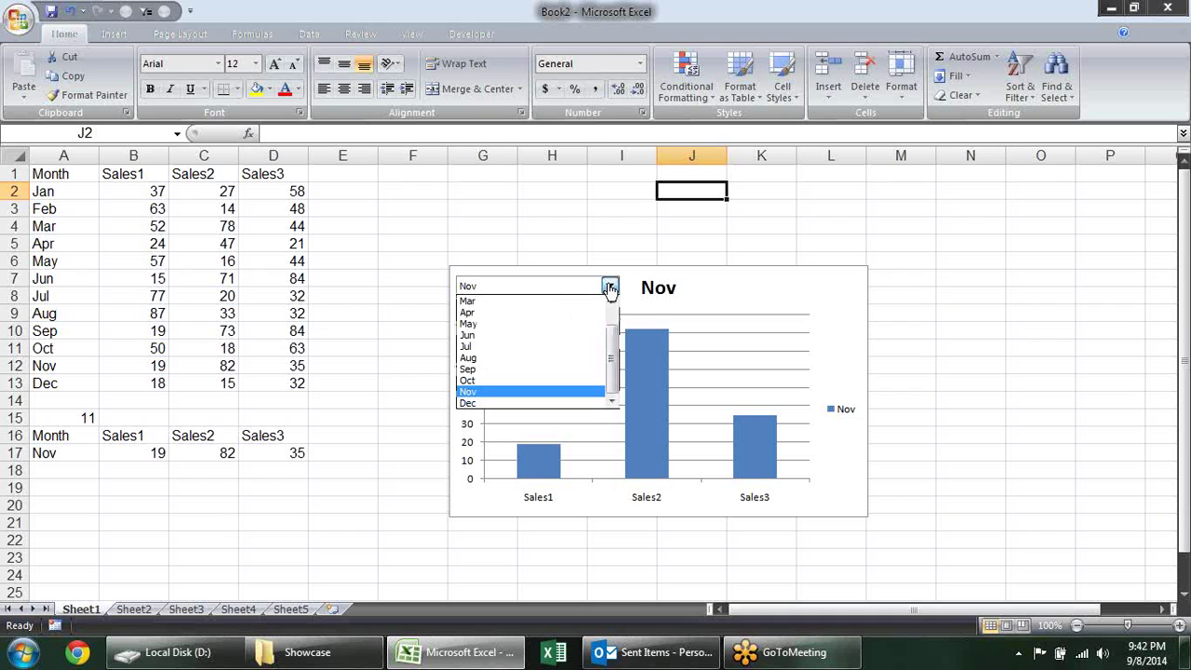
pyautogui.click(579, 347)
pyautogui.click(610, 287)
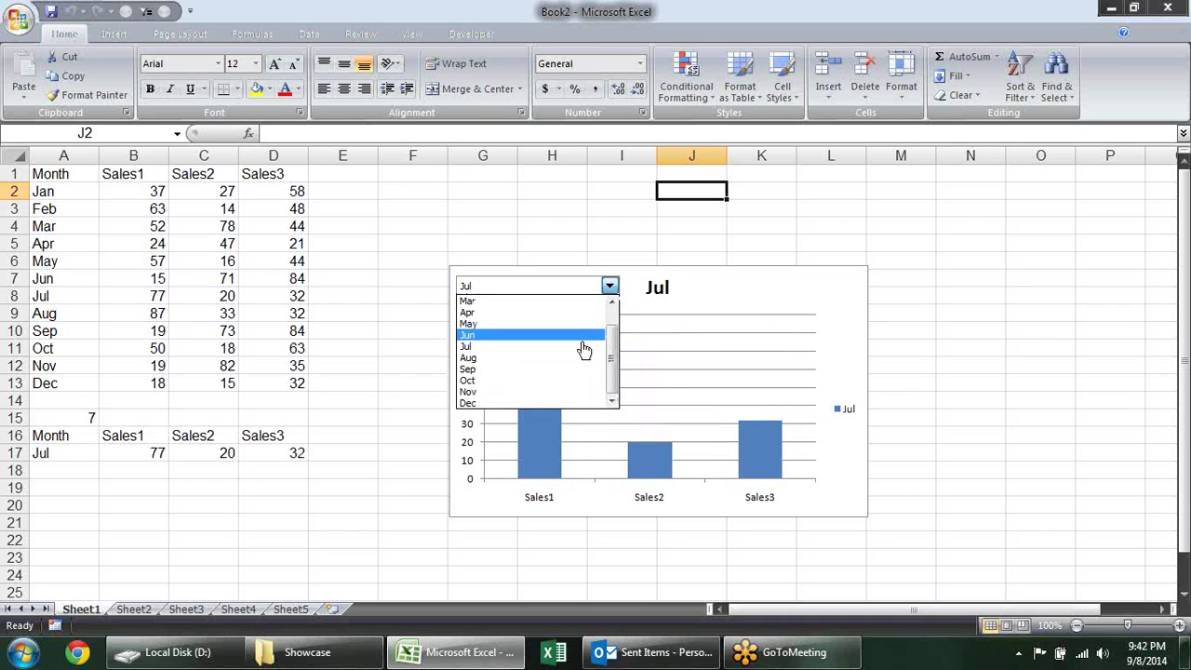
pyautogui.click(585, 368)
pyautogui.click(610, 287)
pyautogui.click(596, 367)
pyautogui.click(609, 287)
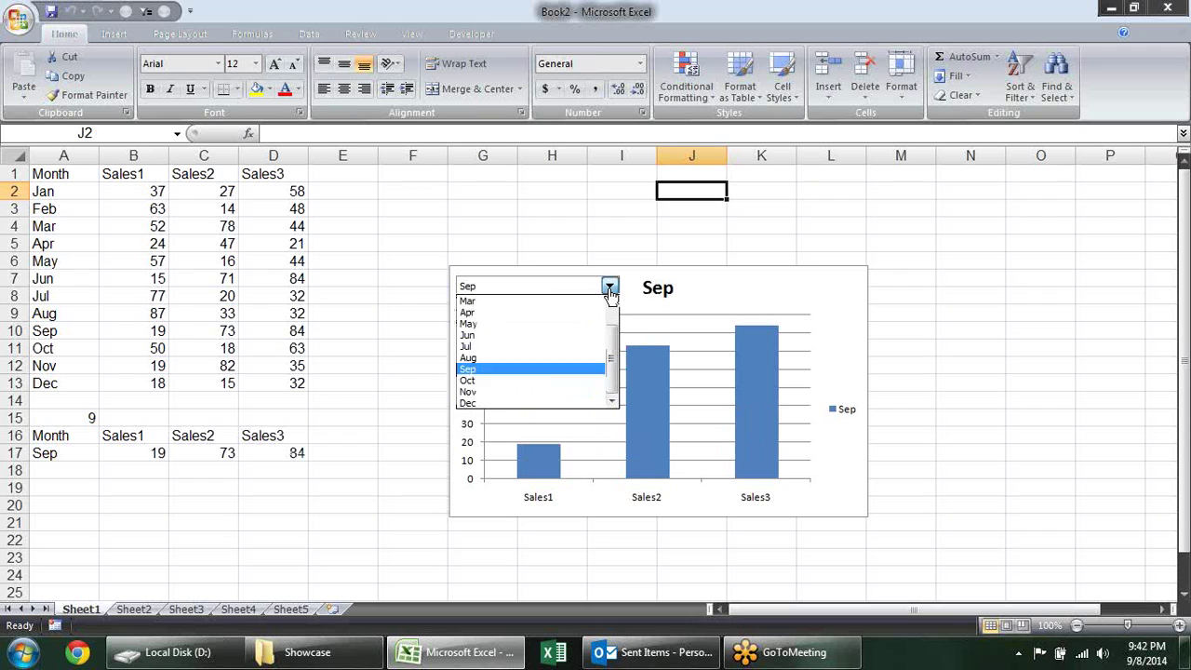
pyautogui.click(534, 349)
pyautogui.click(610, 286)
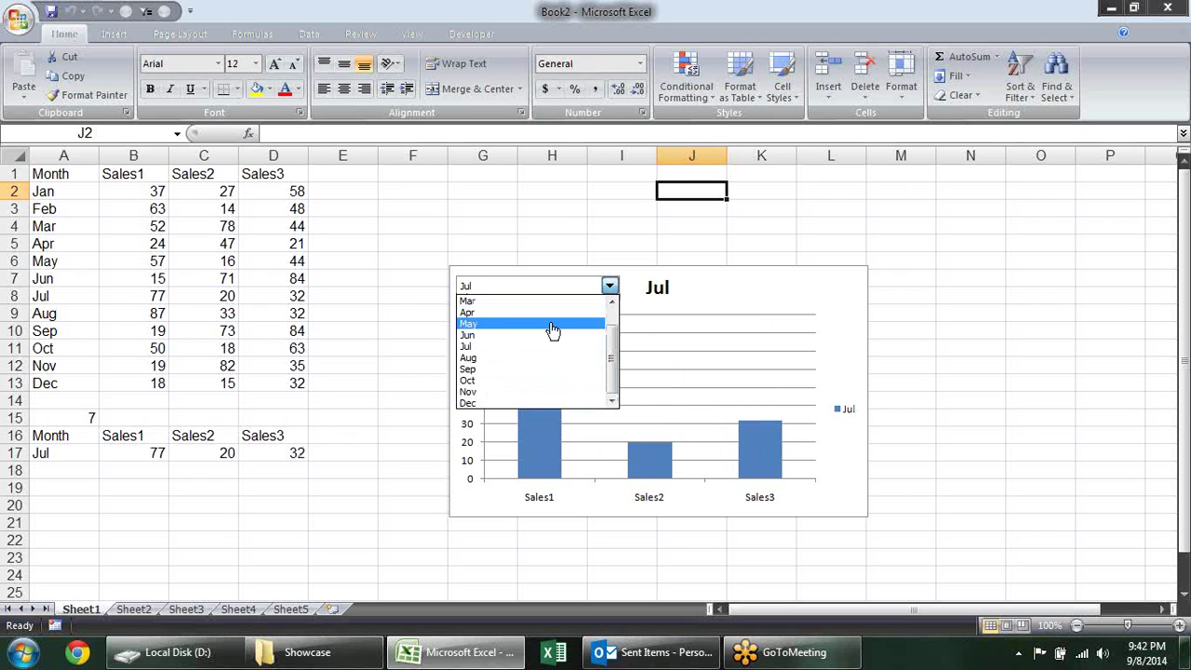
pyautogui.click(553, 331)
pyautogui.click(610, 286)
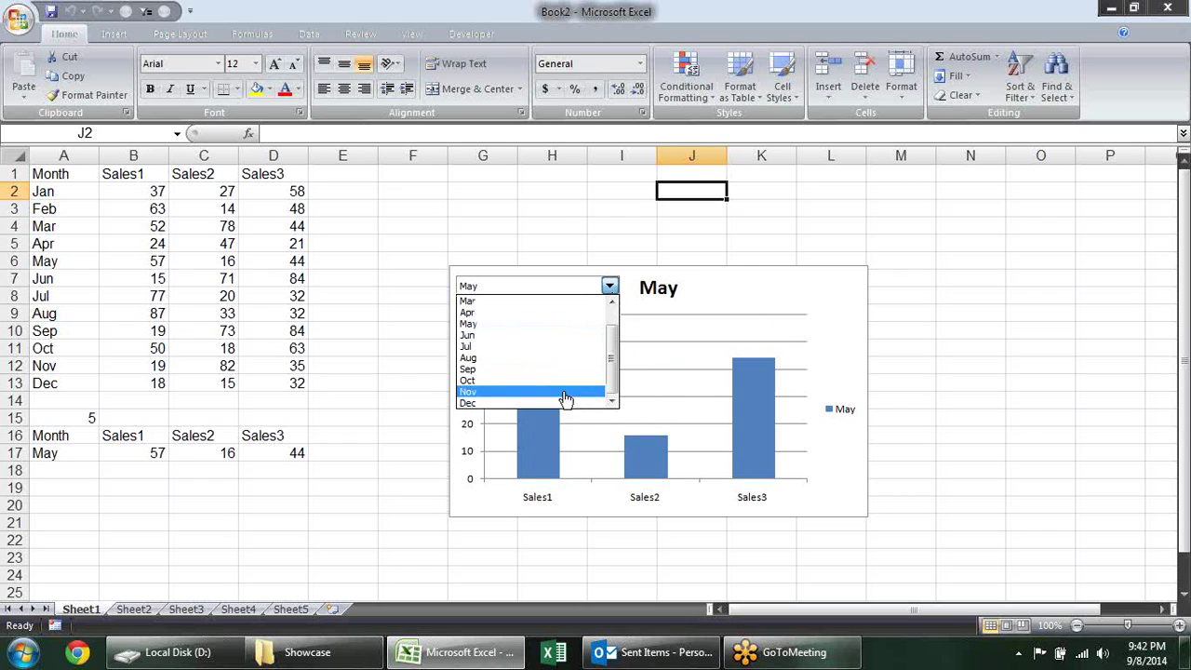
pyautogui.click(565, 381)
pyautogui.click(608, 289)
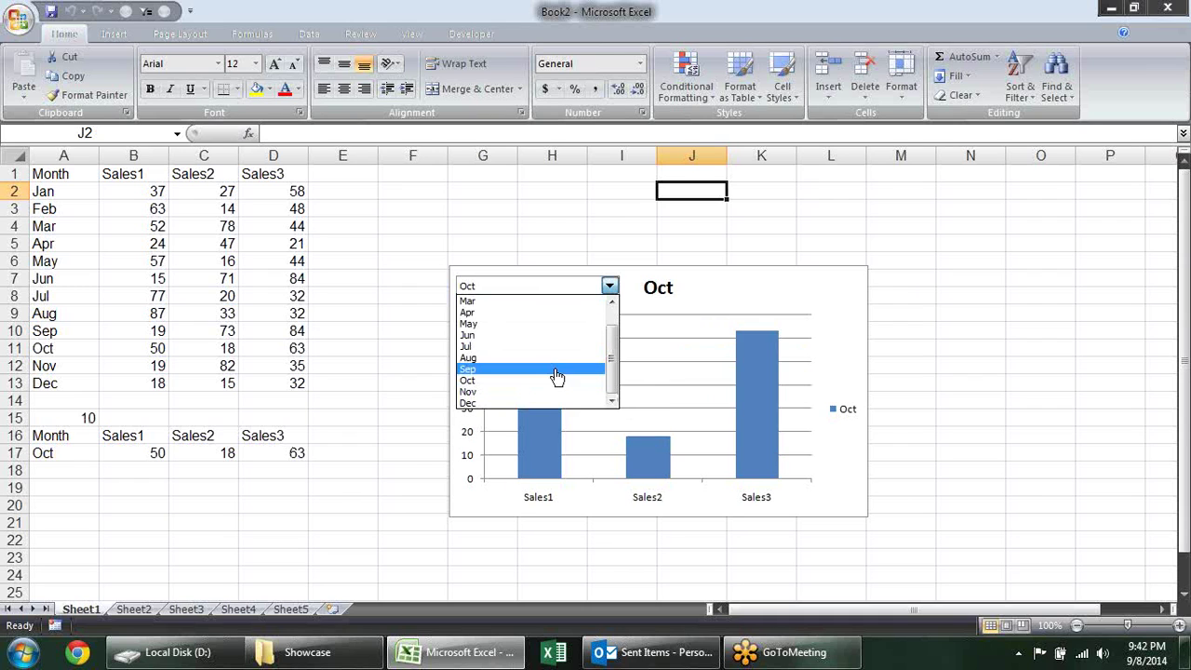
pyautogui.click(557, 376)
pyautogui.click(609, 287)
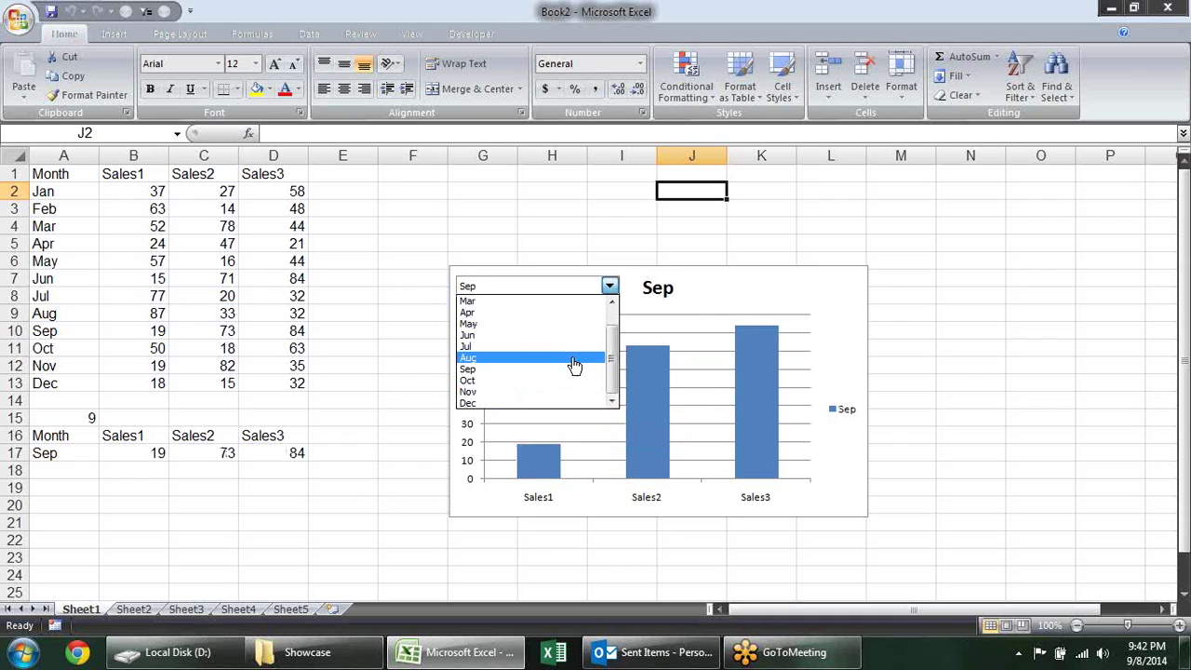
pyautogui.click(572, 360)
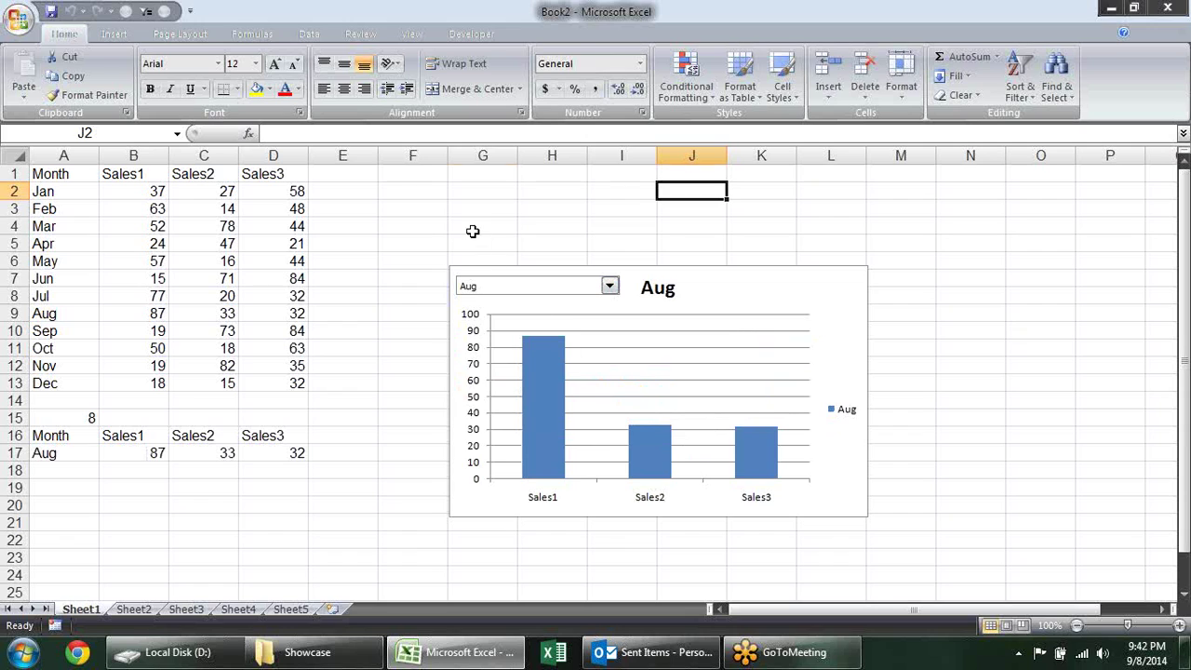
pyautogui.click(472, 230)
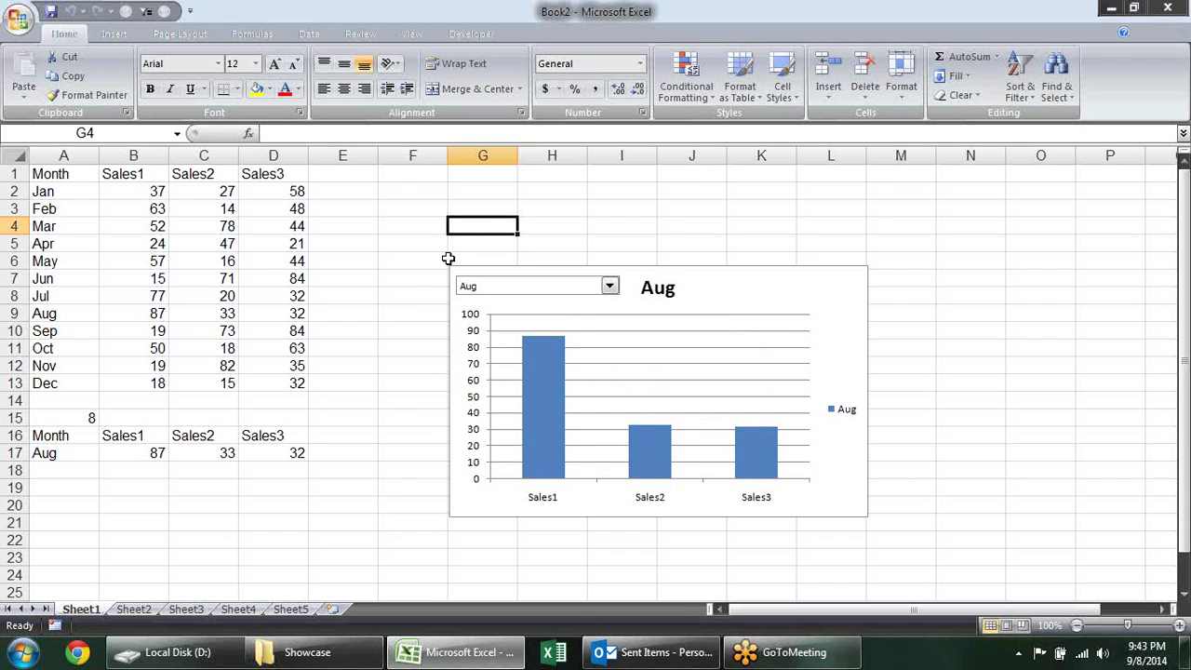
# - Enter =OFFSET($A$1,$A$15,1) in cell A17, replacing the INDEX formula
pyautogui.click(81, 452)
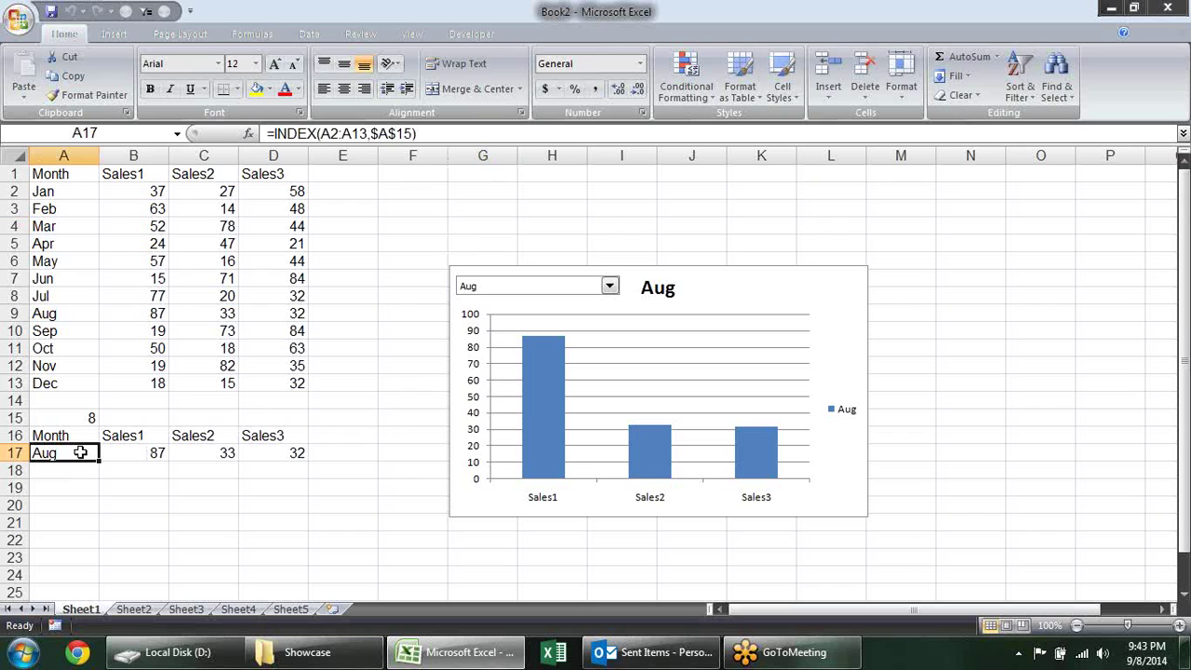
pyautogui.write('=OFFSET(')
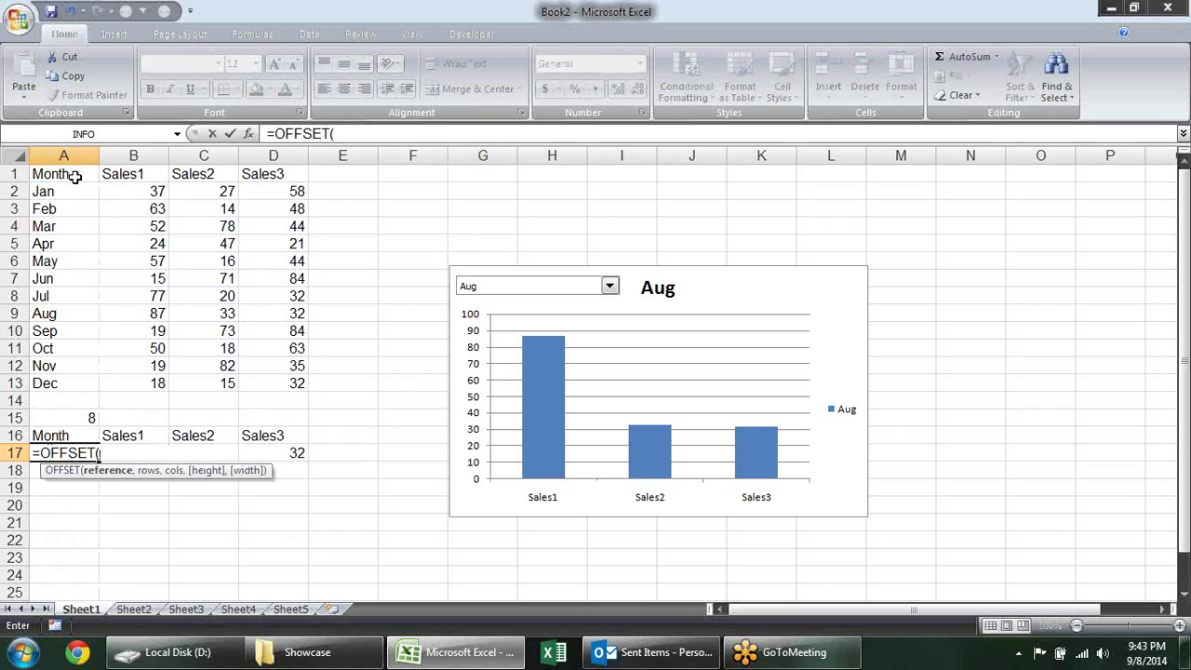
pyautogui.click(75, 177)
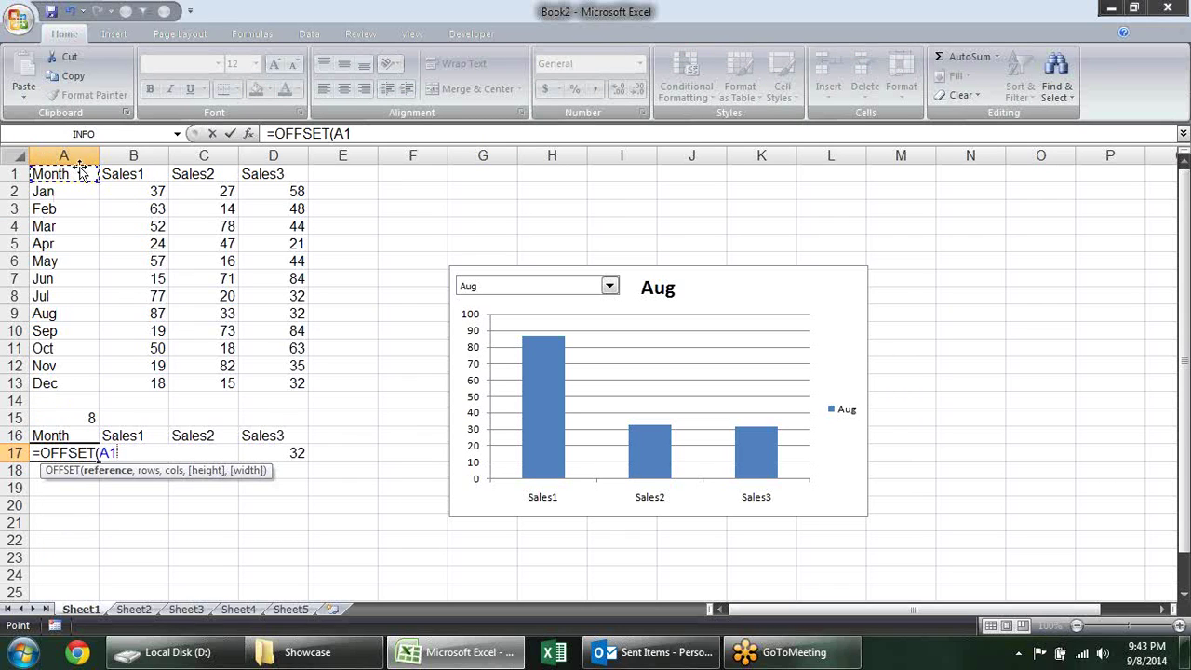
pyautogui.write(',')
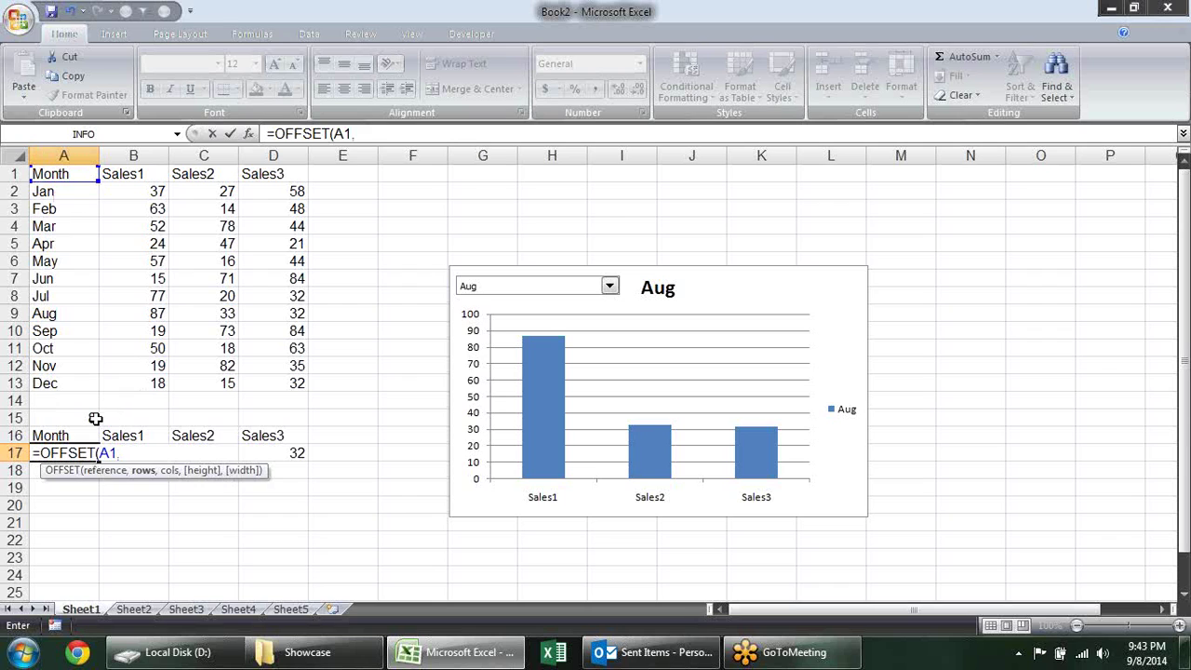
pyautogui.click(93, 418)
pyautogui.write(',')
pyautogui.write('15,1')
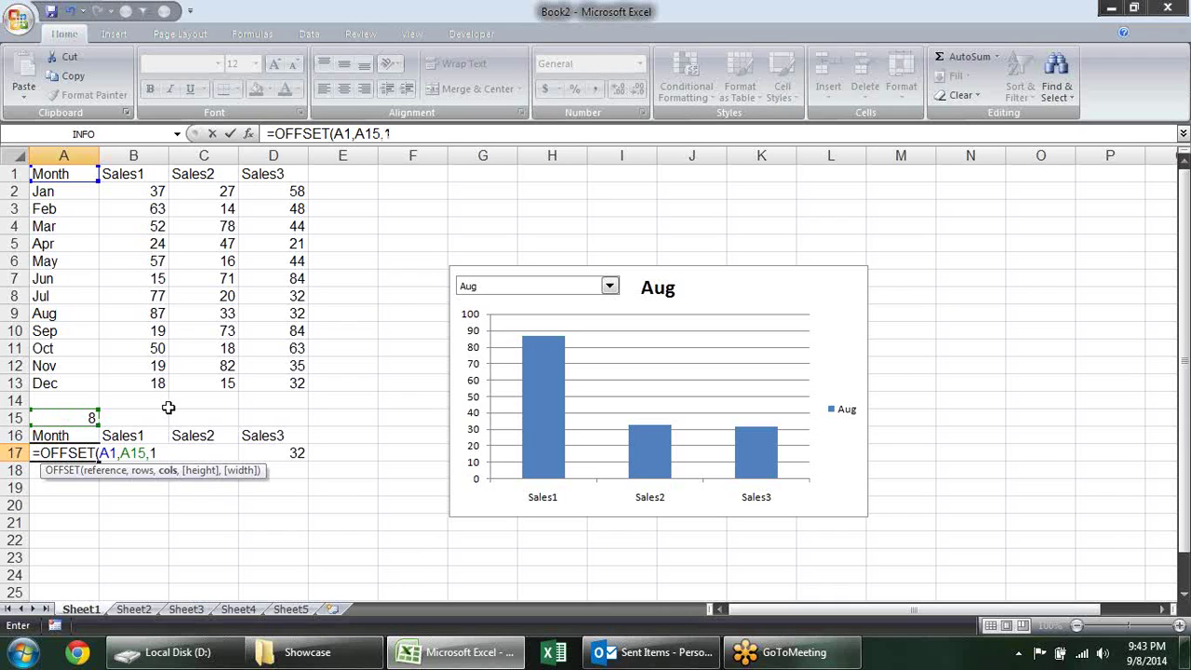
pyautogui.write(')')
pyautogui.click(109, 454)
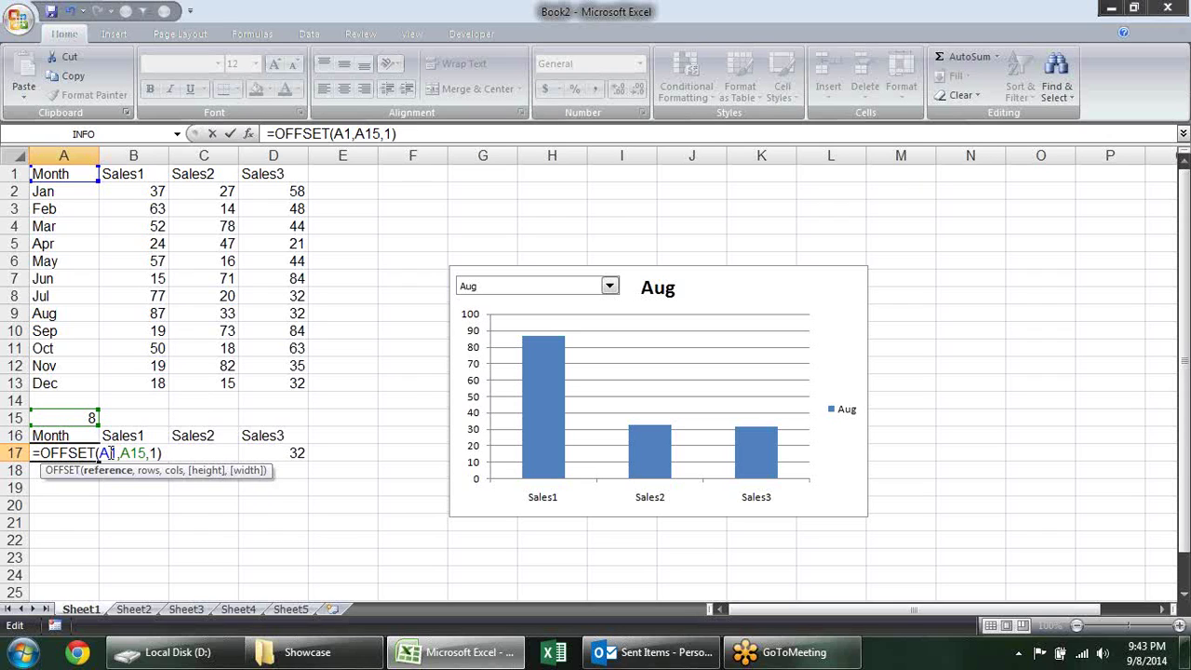
pyautogui.press('F4')
pyautogui.click(150, 454)
pyautogui.press('F4')
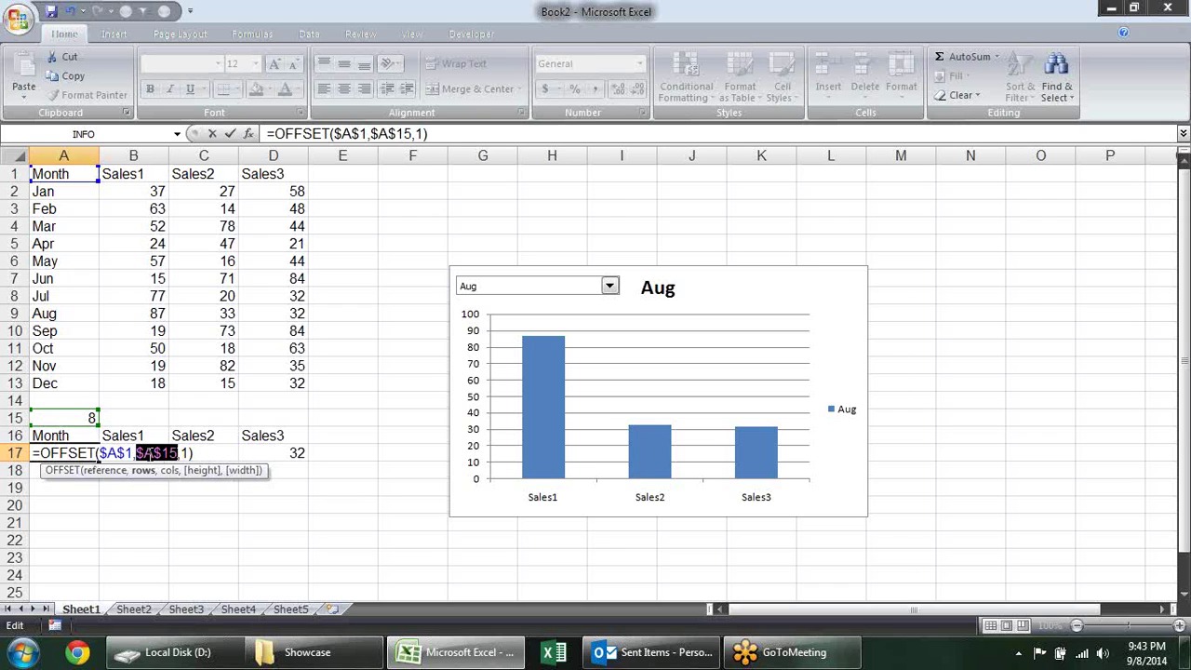
pyautogui.press('Return')
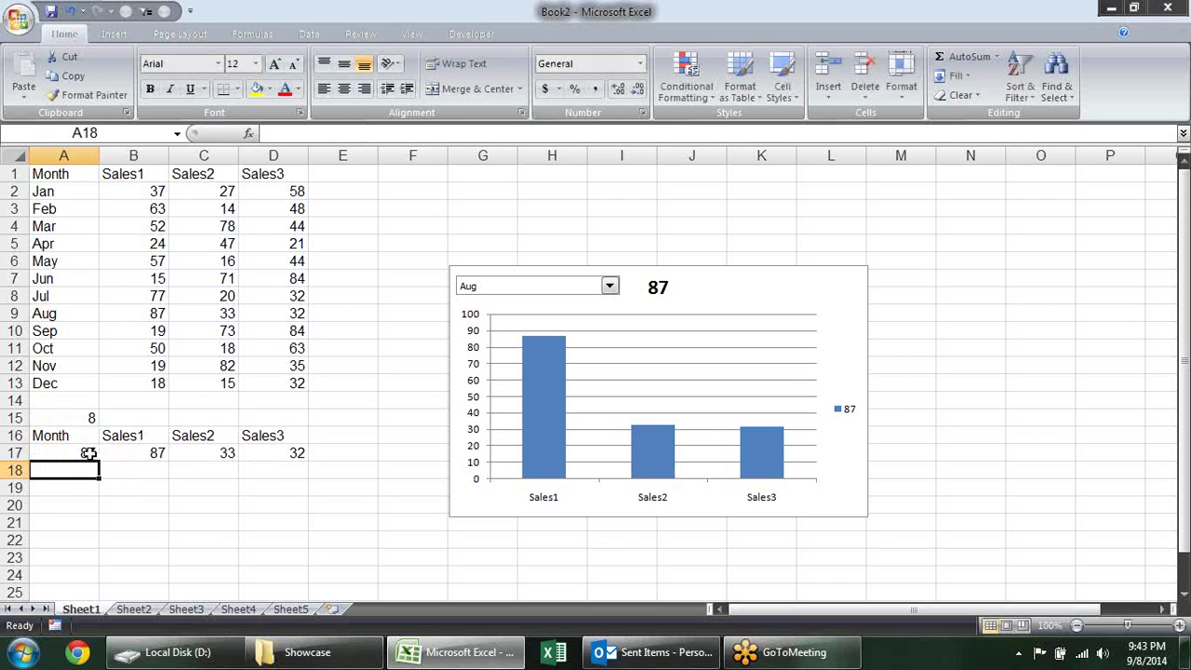
# - Make the A1 reference in A17's OFFSET formula relative again
pyautogui.click(87, 434)
pyautogui.doubleClick(87, 452)
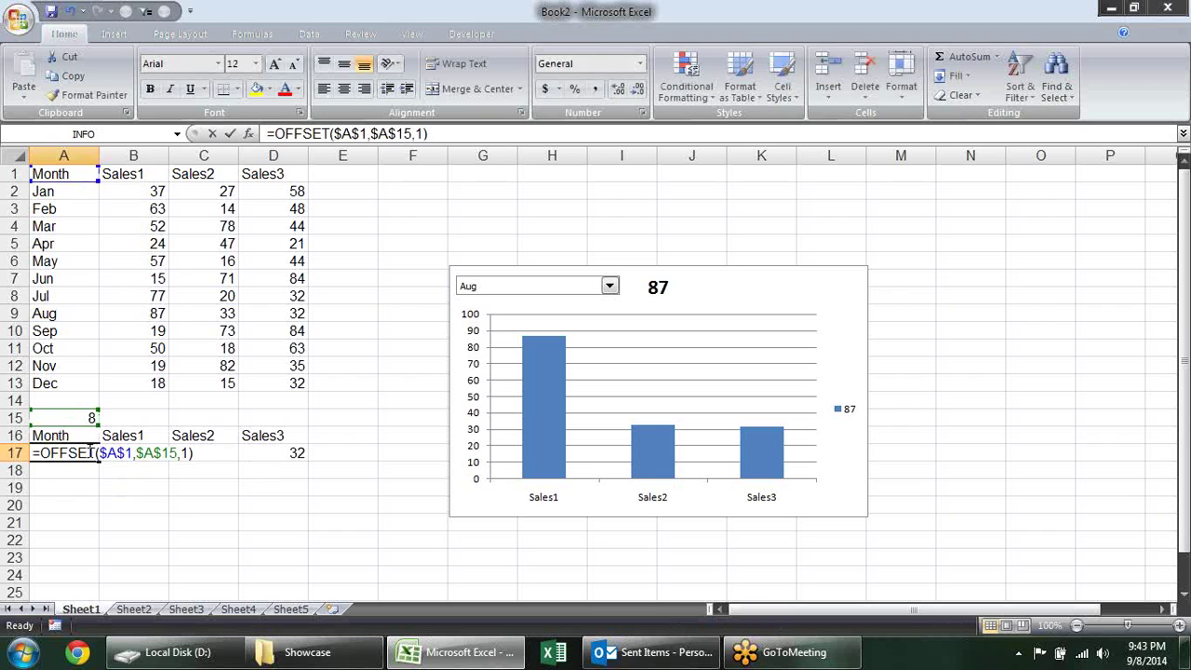
pyautogui.click(121, 452)
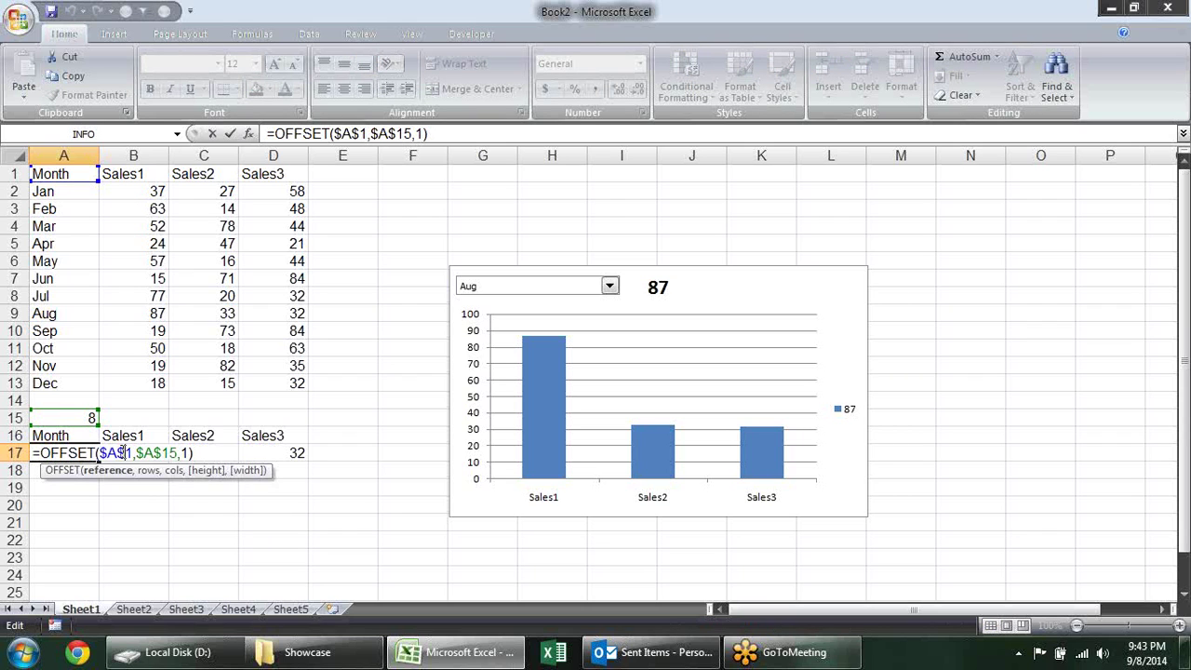
pyautogui.press('F4')
pyautogui.press('F4')
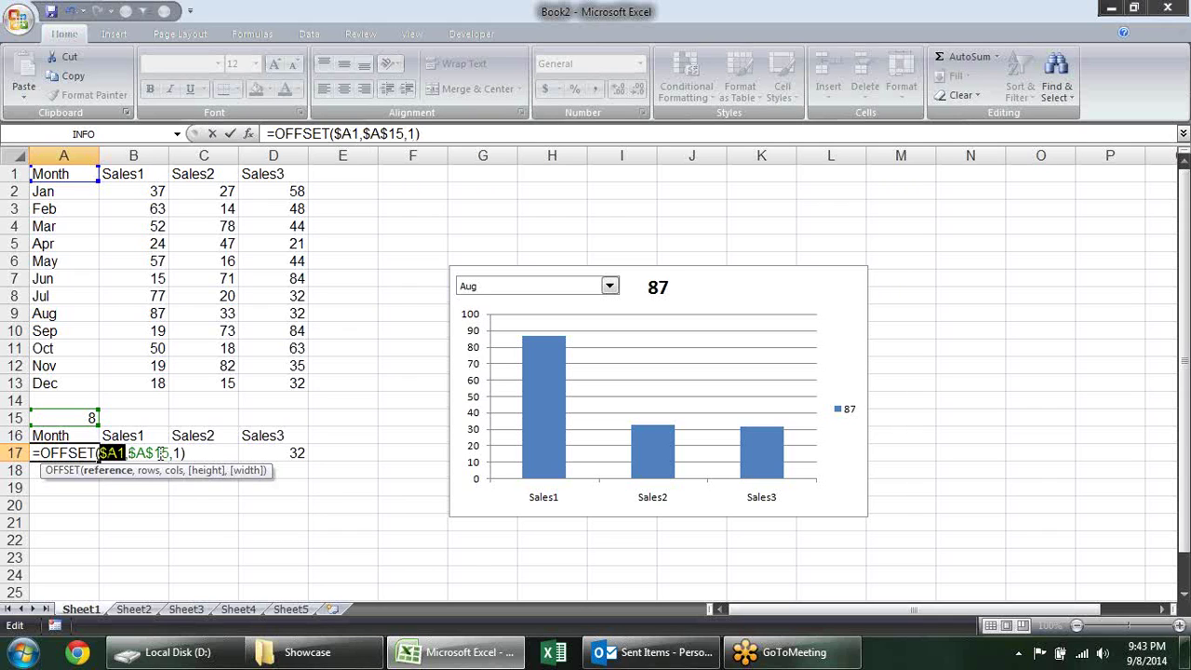
pyautogui.press('F4')
pyautogui.press('Return')
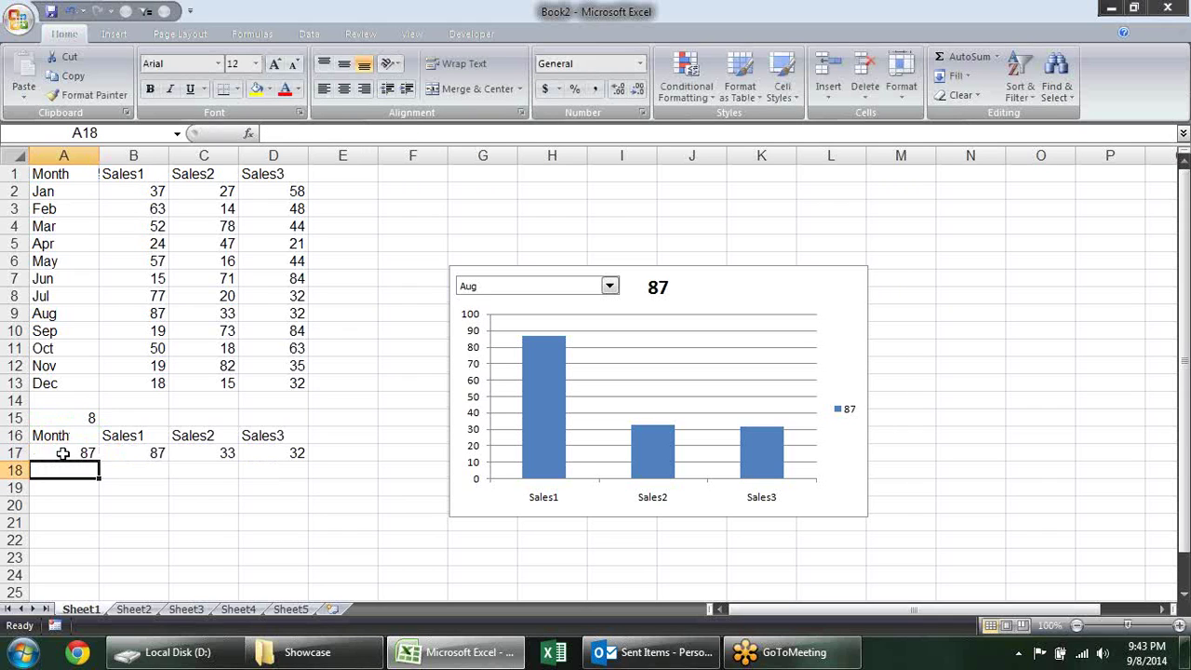
# - Change the columns offset from 1 to 0, giving =OFFSET(A1,$A$15,0) in A17
pyautogui.click(74, 456)
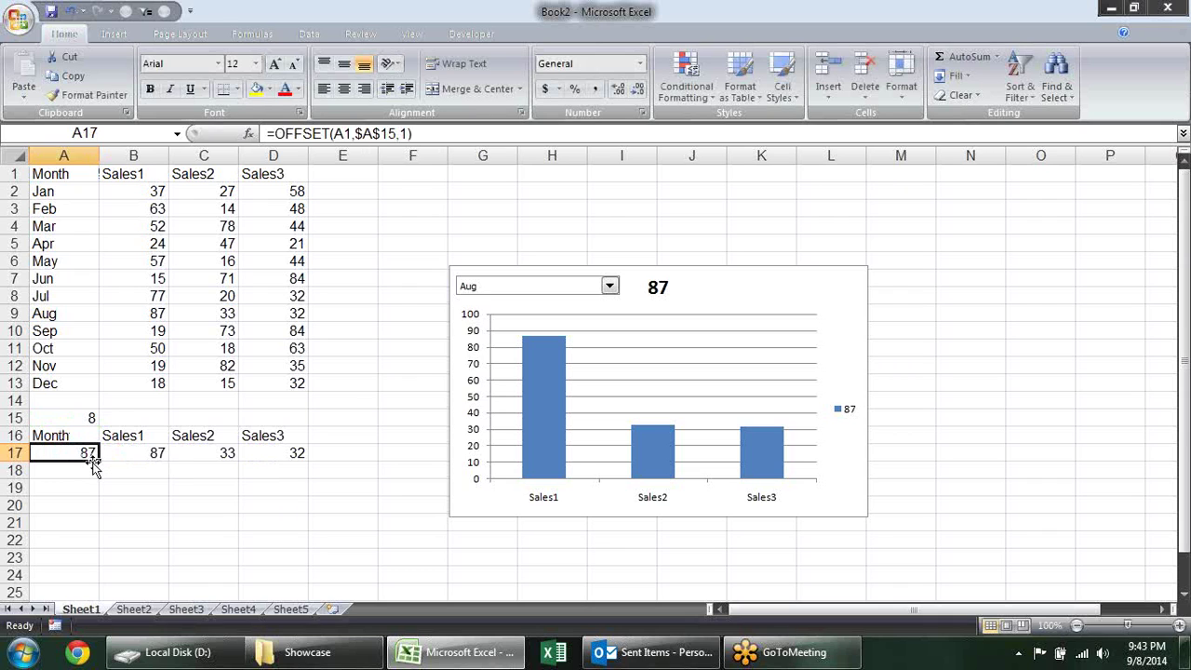
pyautogui.doubleClick(92, 458)
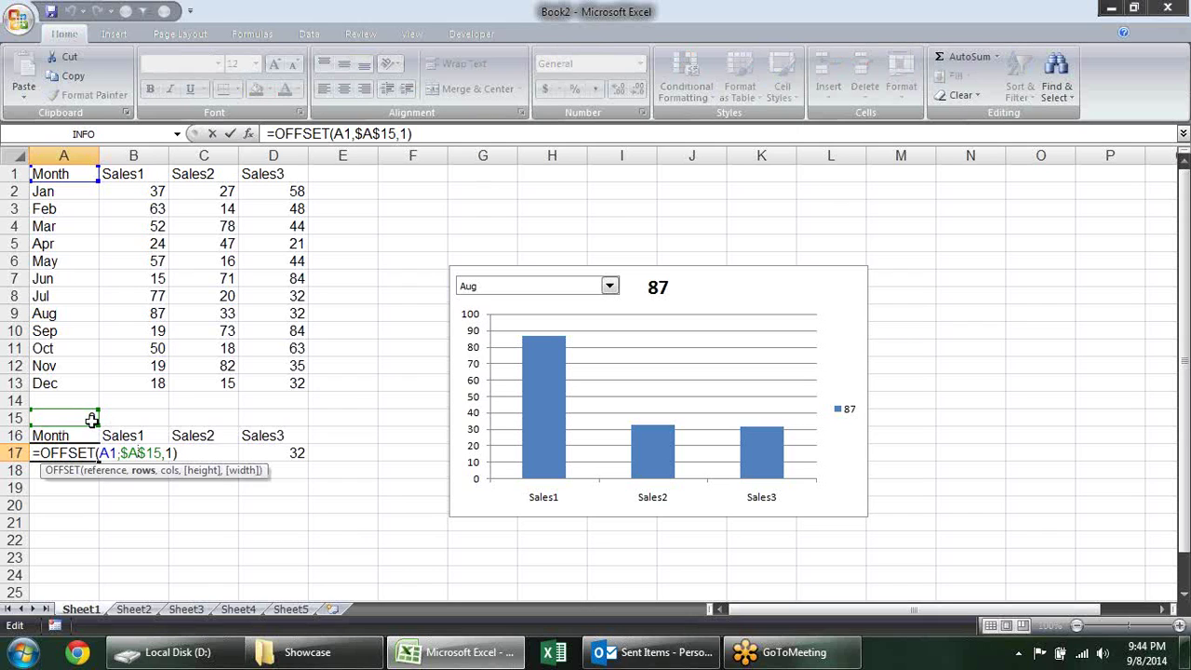
pyautogui.click(171, 448)
pyautogui.press('BackSpace')
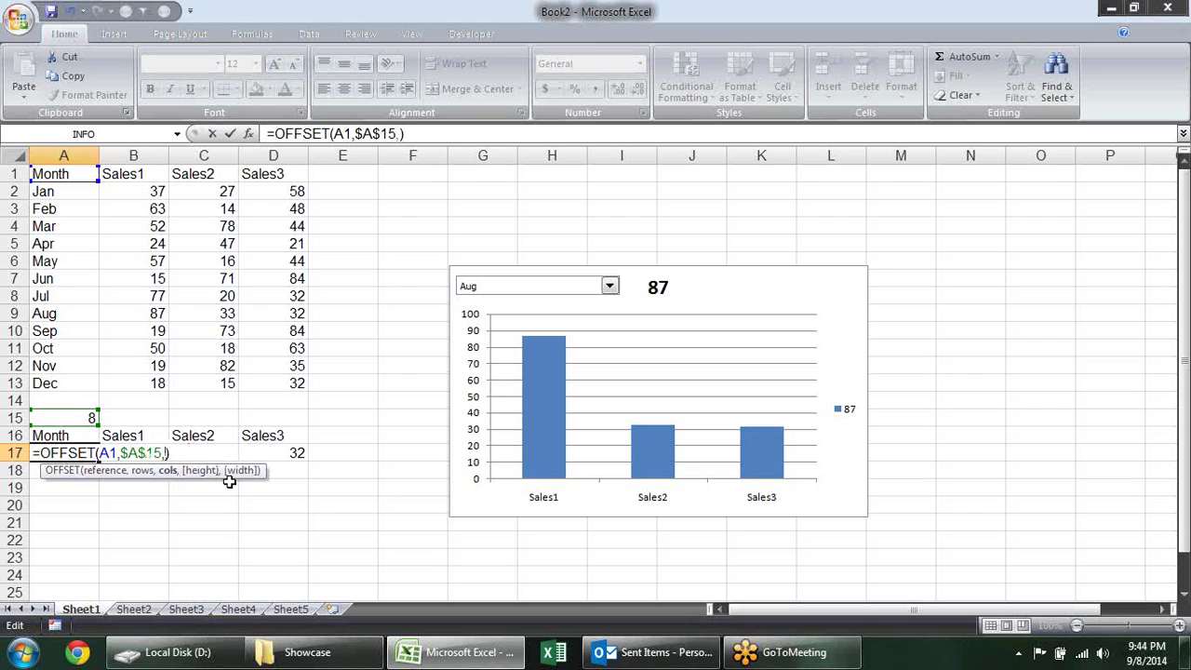
pyautogui.write('0')
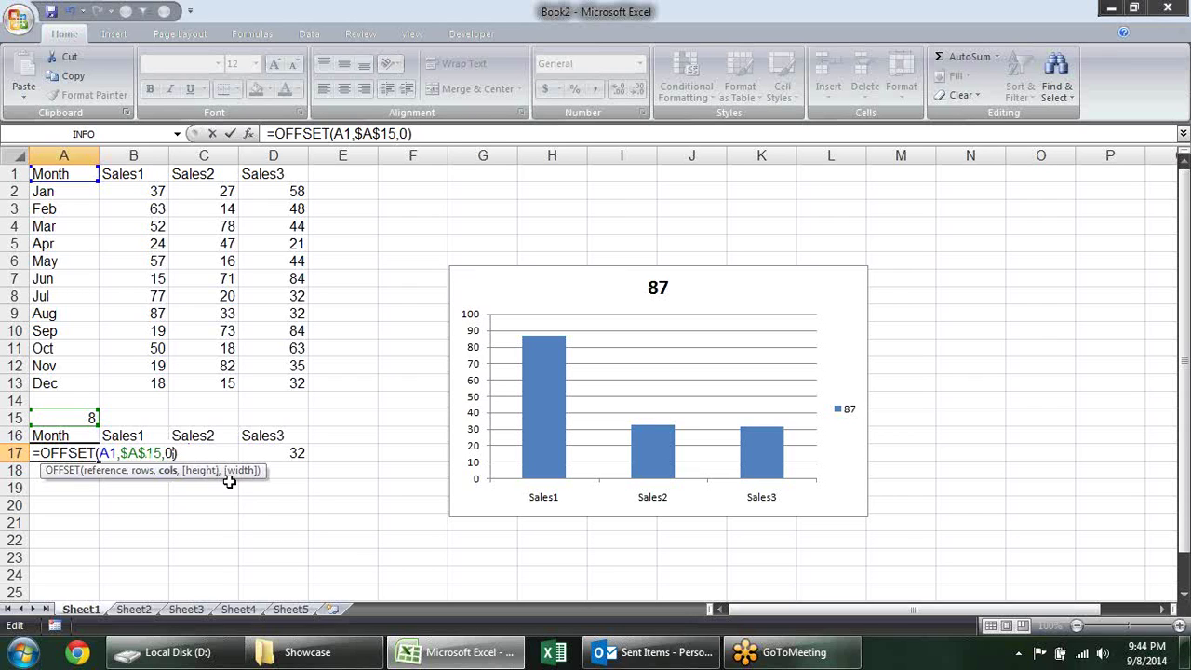
pyautogui.press('Return')
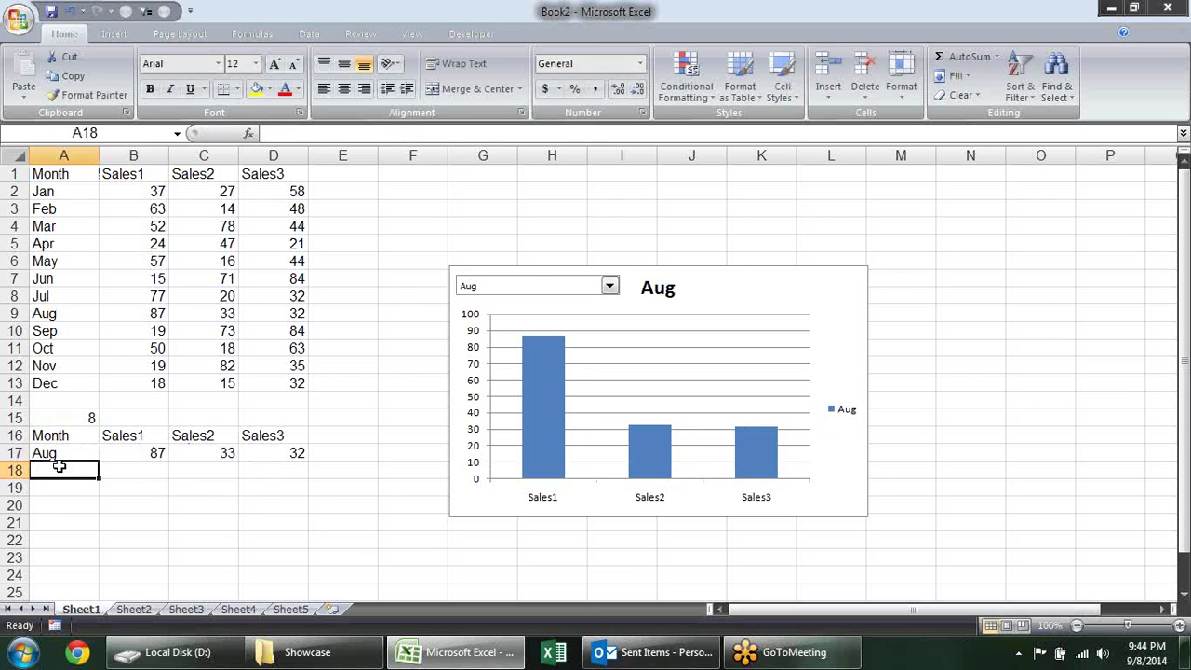
# - Fill A17's OFFSET formula across row 17 to D17
pyautogui.click(79, 449)
pyautogui.moveTo(100, 461); pyautogui.dragTo(300, 466)
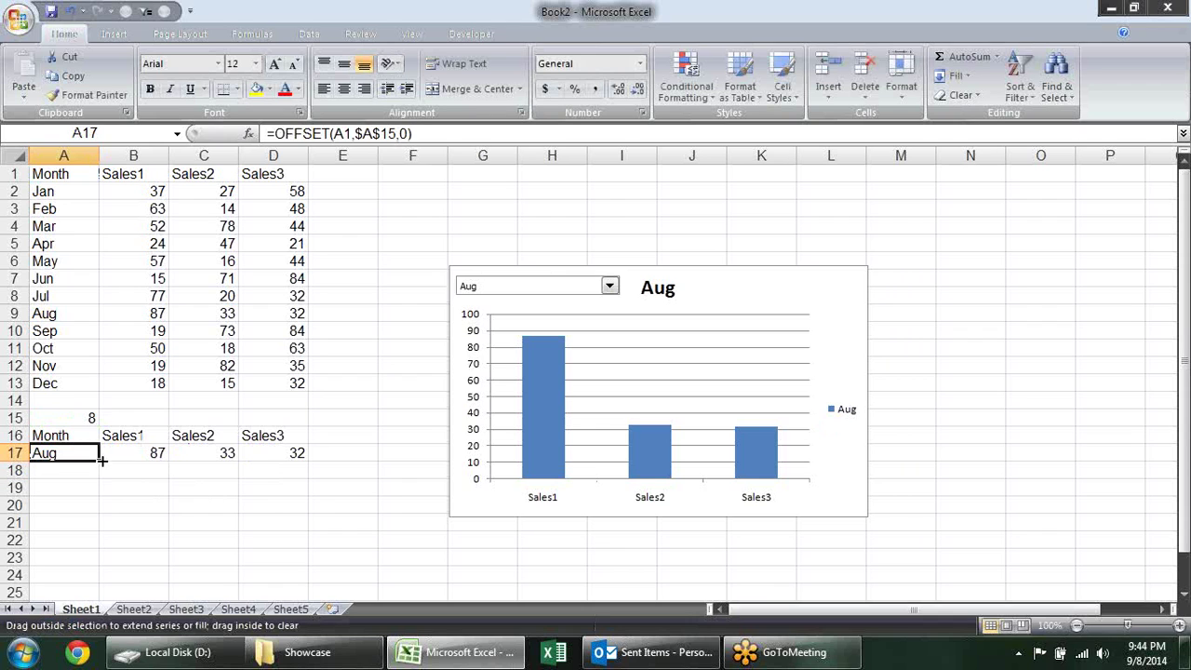
pyautogui.click(266, 507)
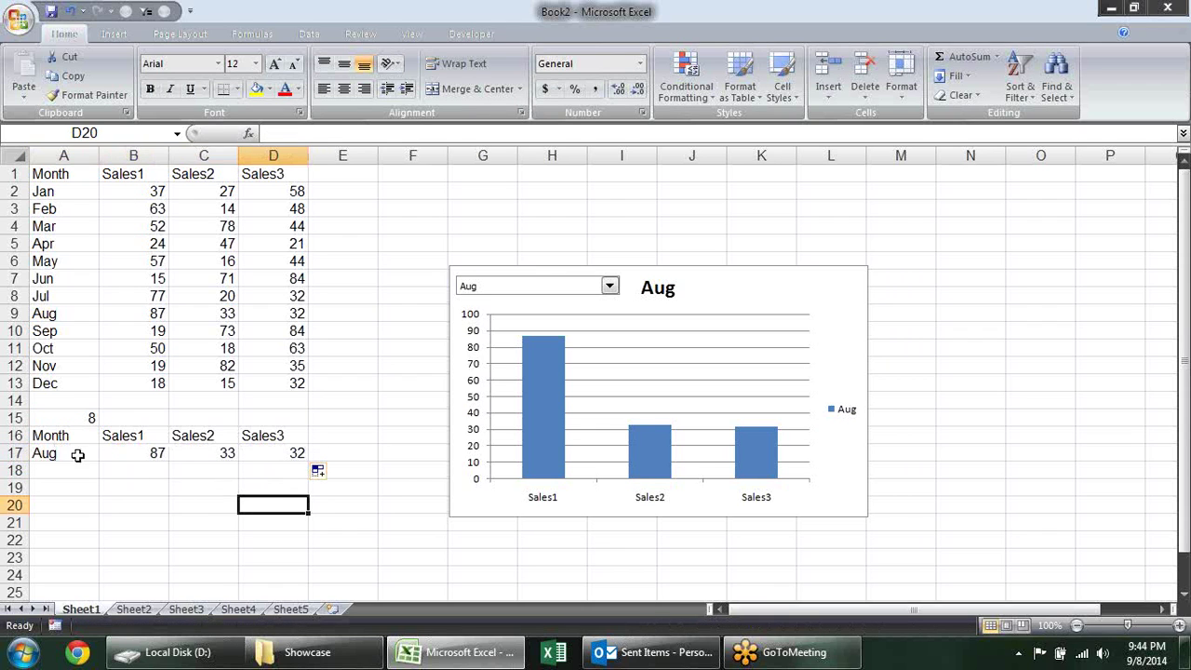
pyautogui.click(91, 457)
pyautogui.click(132, 453)
# - Test the chart by picking Apr, Nov, Jun, Aug, May, Jul and Sep from the month drop-down
pyautogui.click(610, 287)
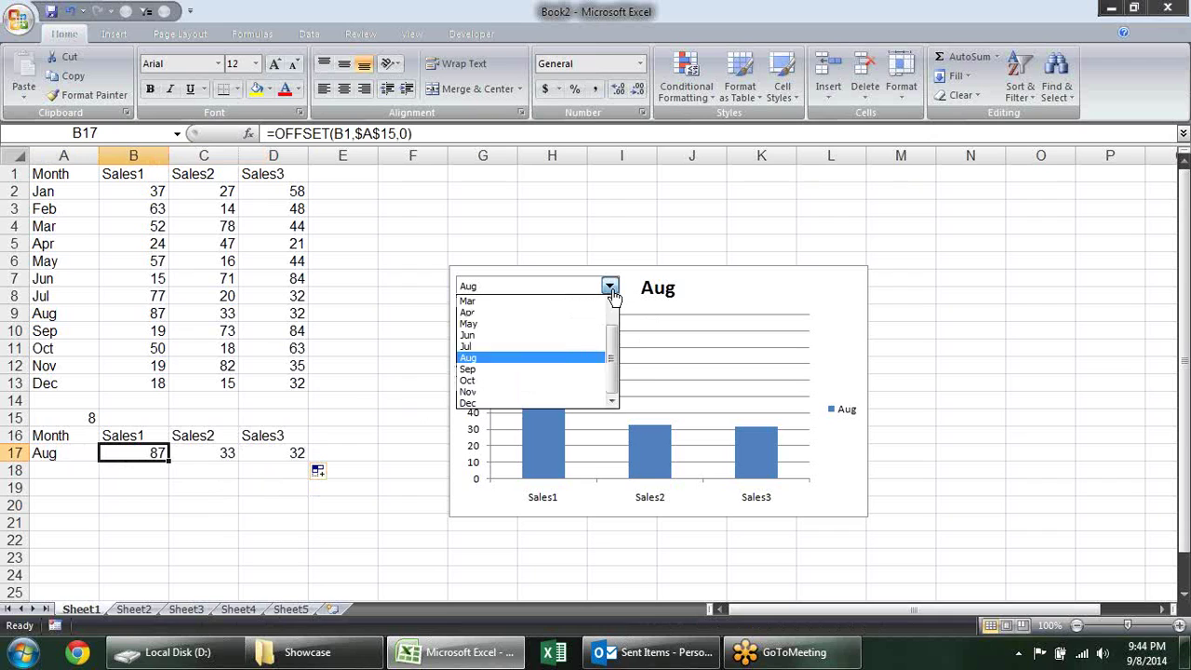
pyautogui.click(557, 361)
pyautogui.click(610, 287)
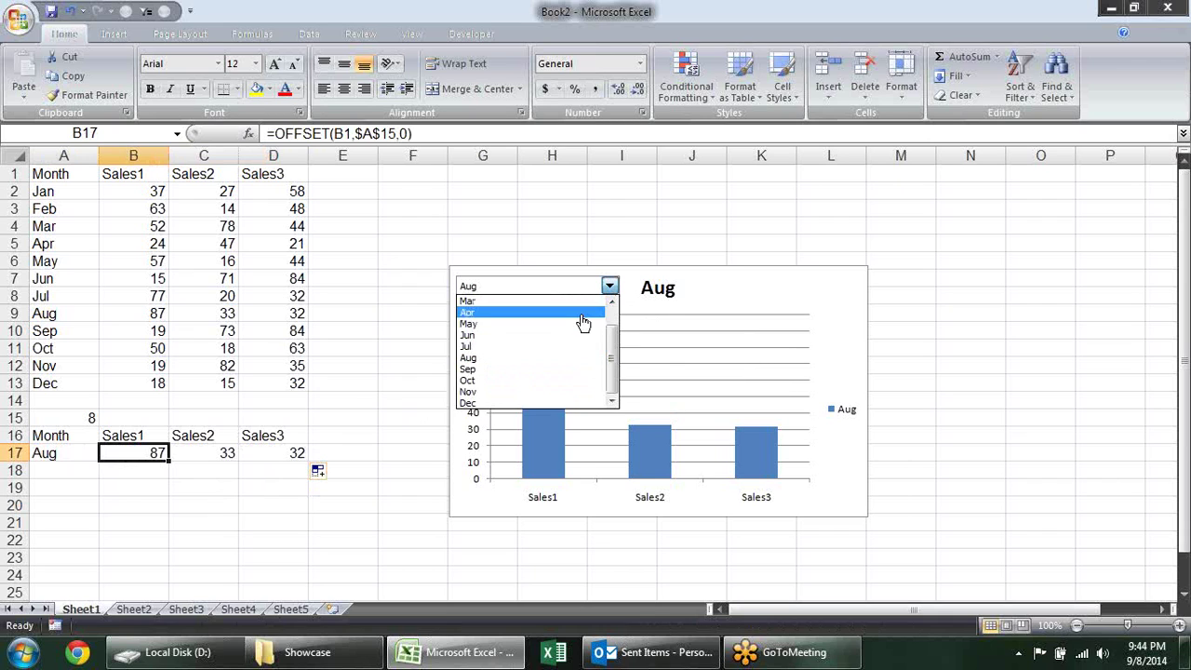
pyautogui.click(584, 314)
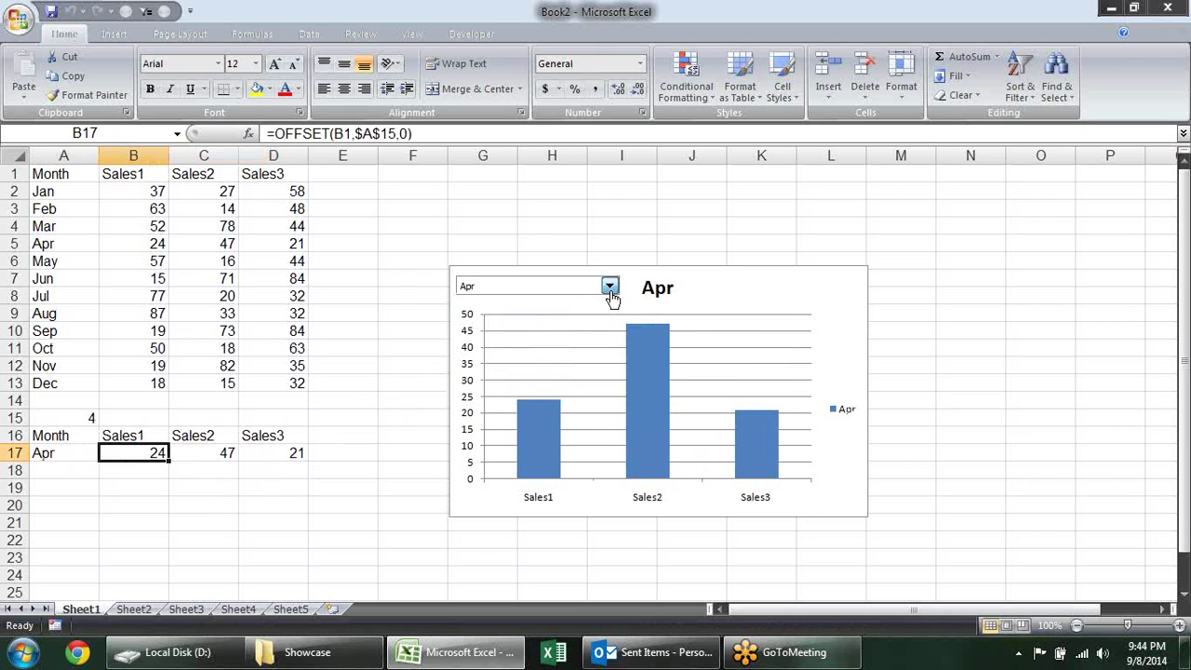
pyautogui.click(610, 286)
pyautogui.click(544, 393)
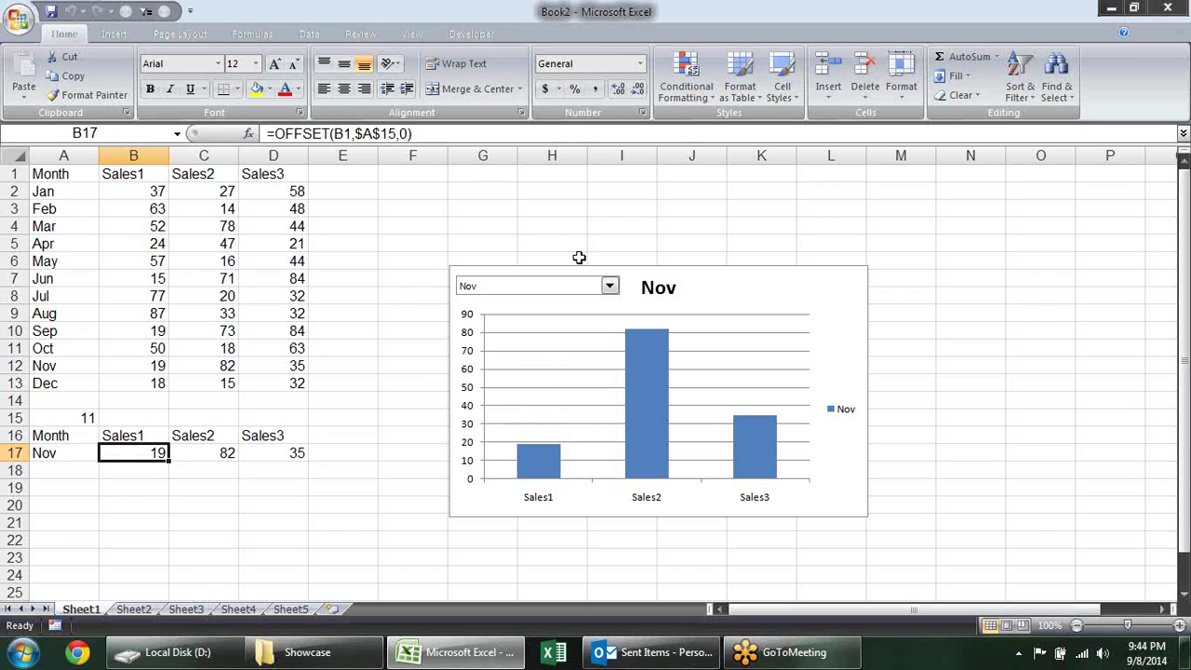
pyautogui.click(609, 286)
pyautogui.click(579, 337)
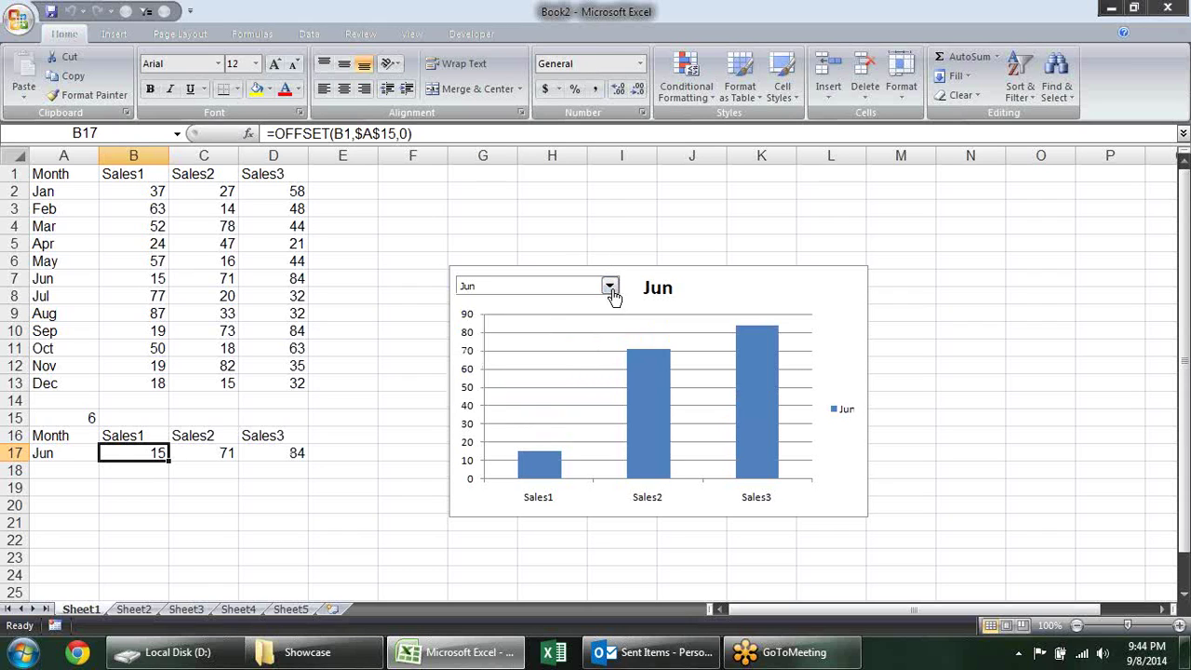
pyautogui.click(610, 286)
pyautogui.click(567, 359)
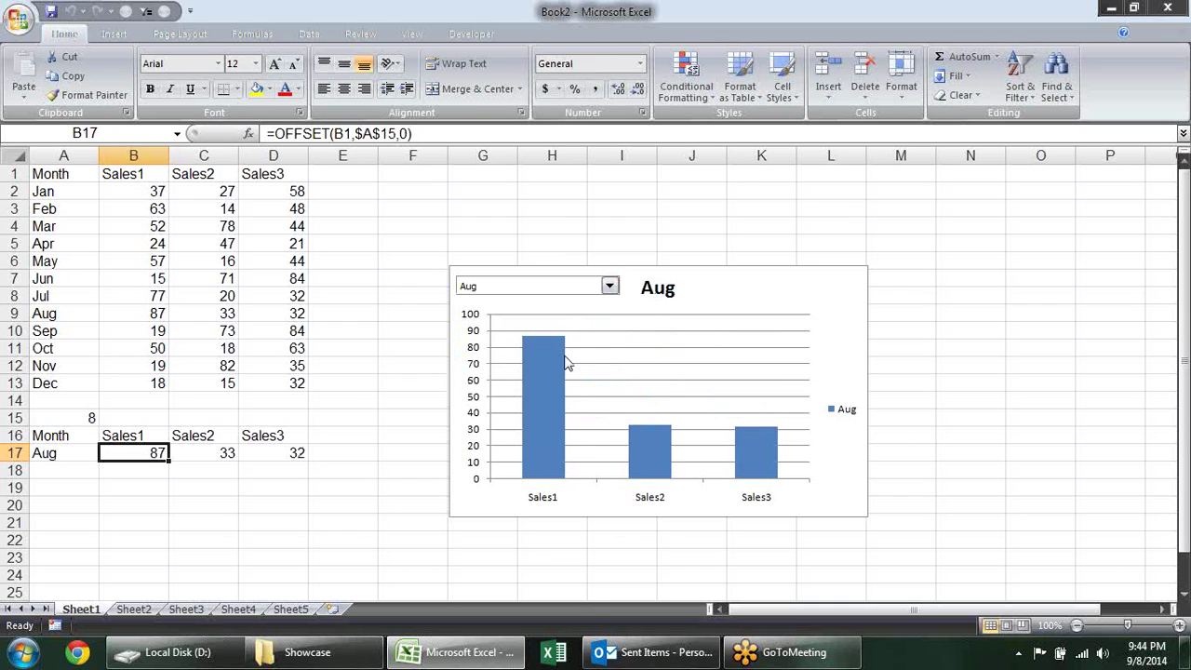
pyautogui.click(609, 286)
pyautogui.click(580, 322)
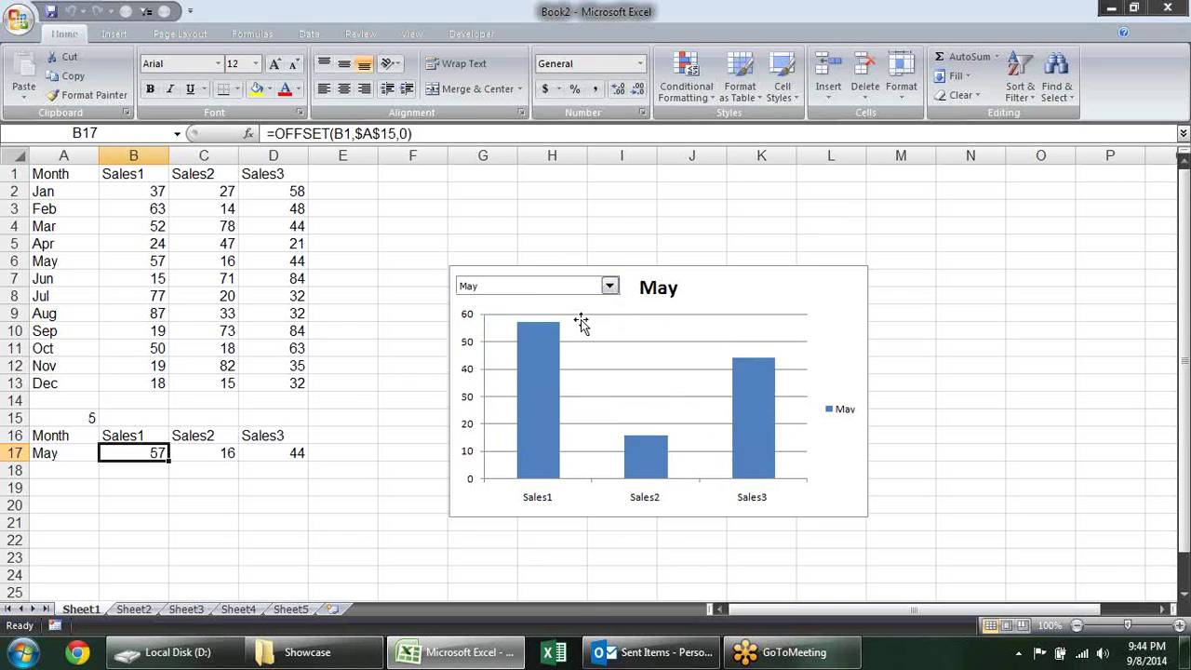
pyautogui.click(609, 286)
pyautogui.click(567, 348)
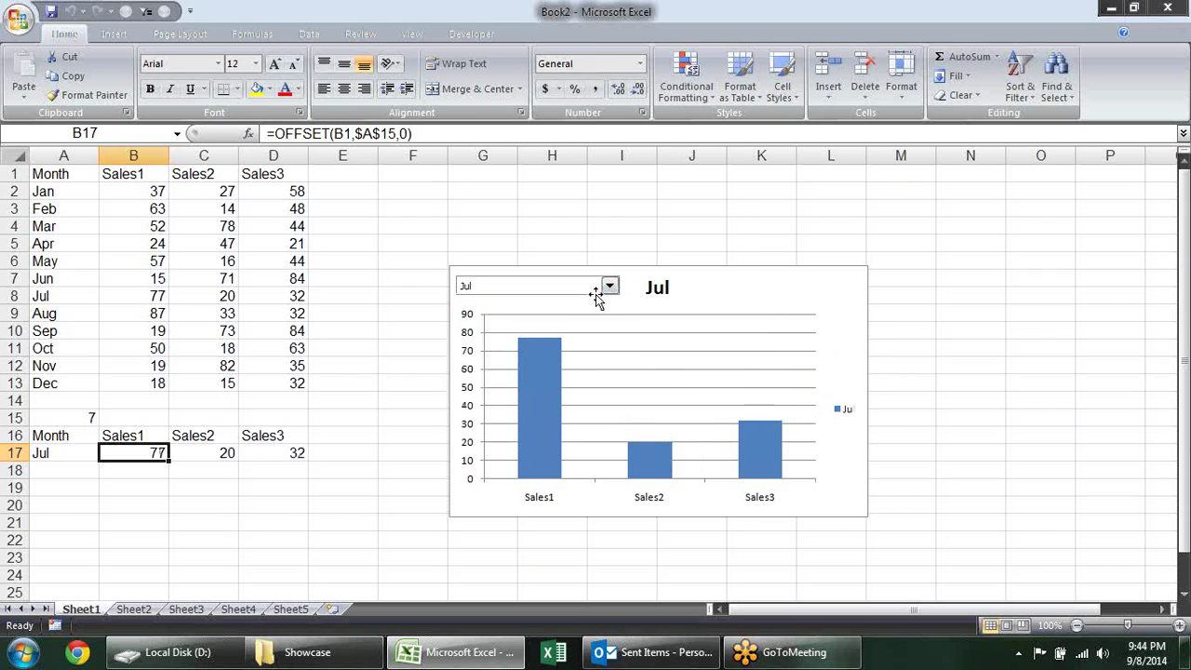
pyautogui.click(610, 286)
pyautogui.click(553, 369)
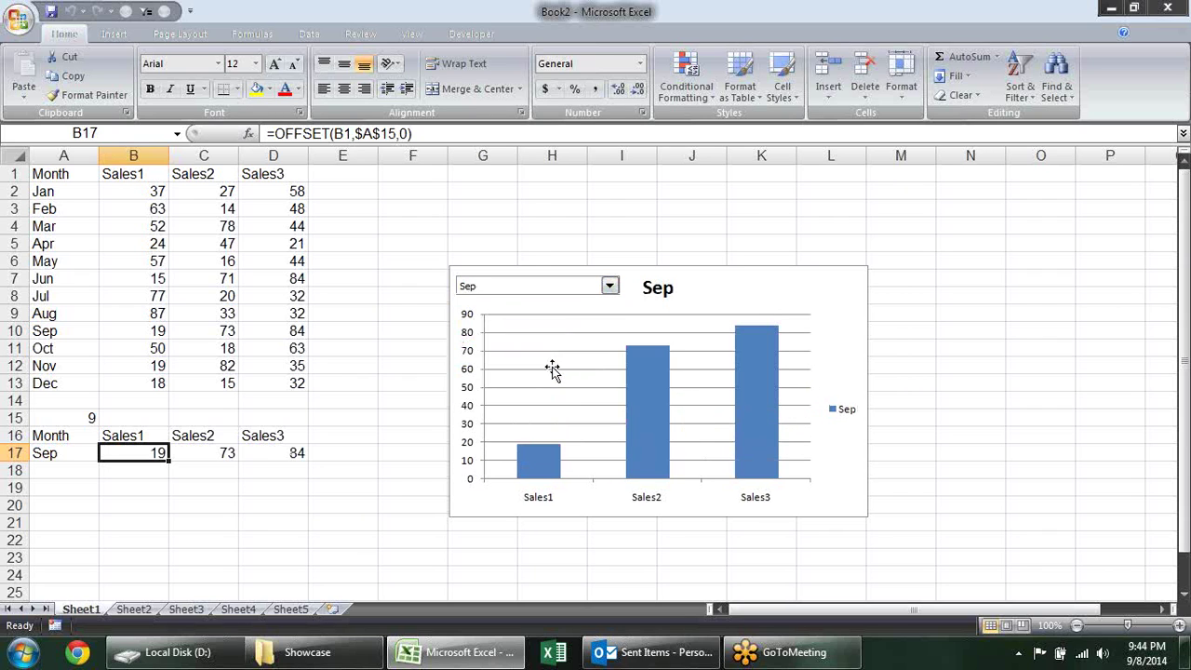
# - Rename the Sales2 header in C1 to Traget
pyautogui.click(331, 476)
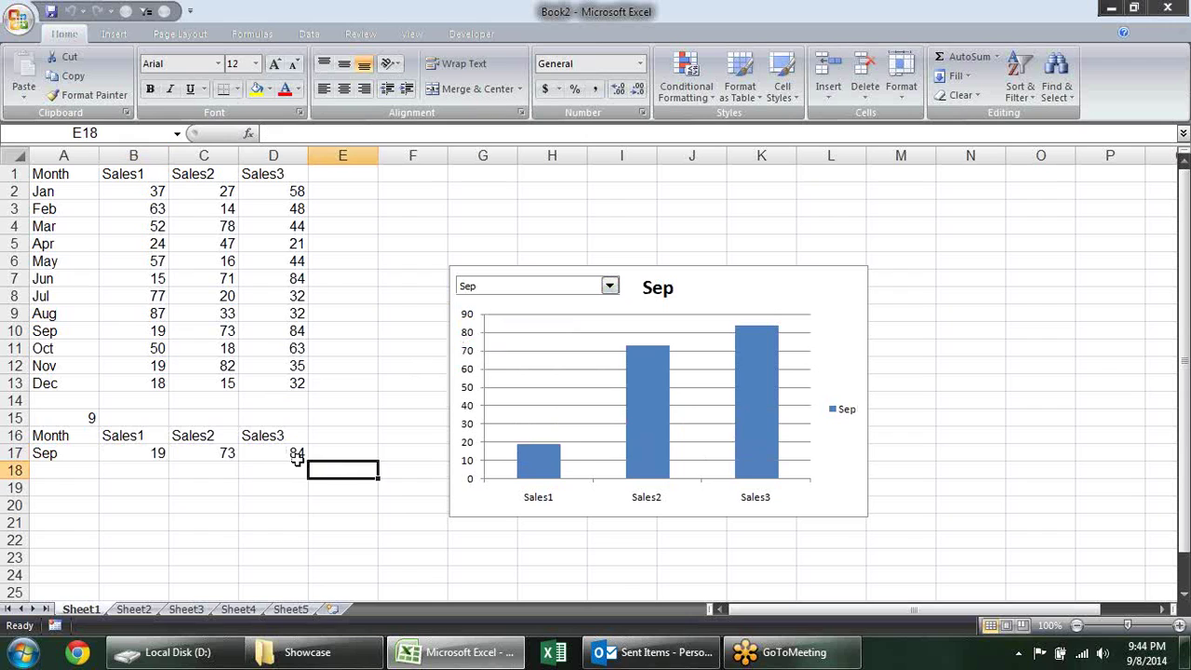
pyautogui.click(296, 456)
pyautogui.click(230, 438)
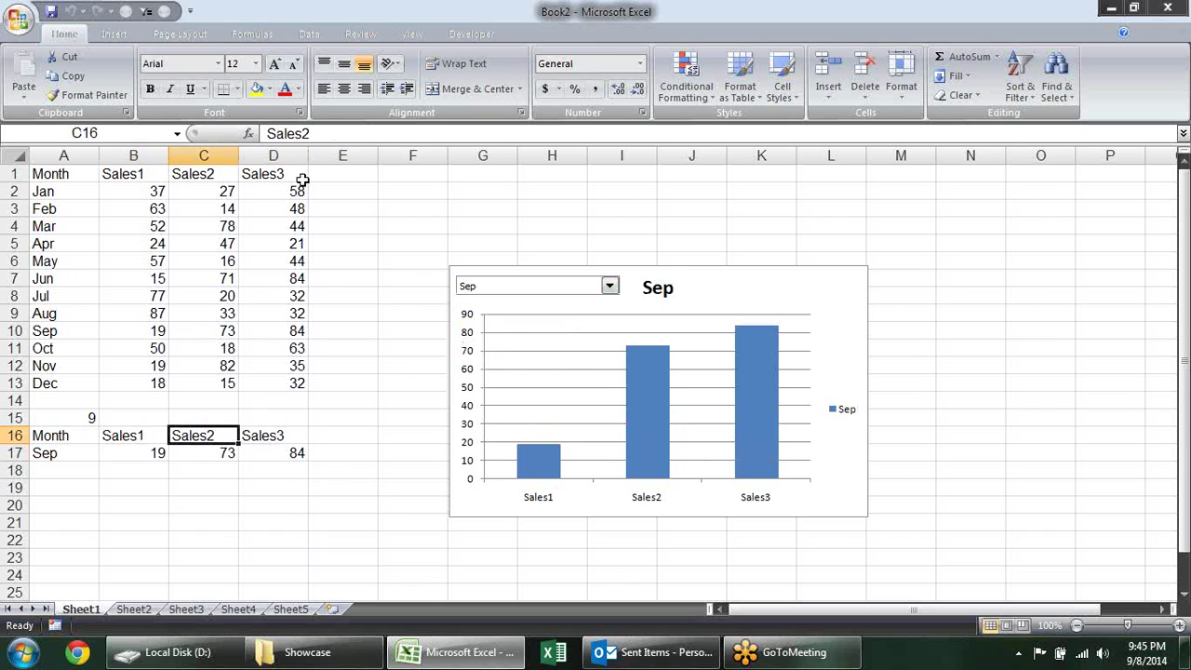
pyautogui.click(222, 175)
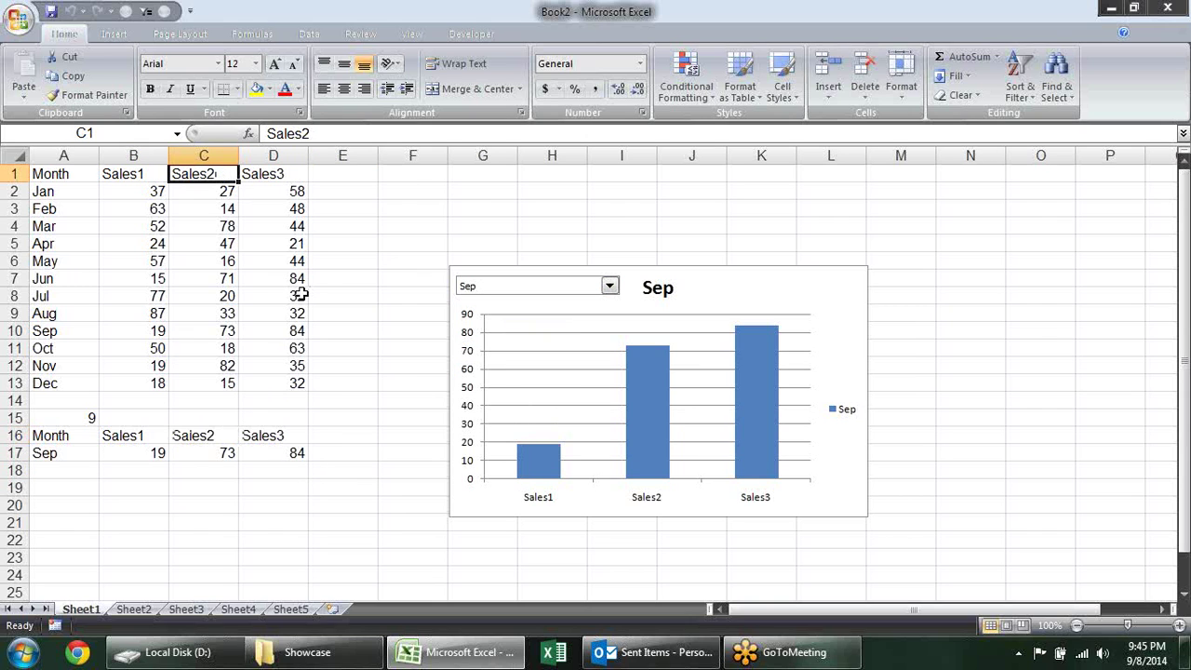
pyautogui.write('Traget')
pyautogui.press('Return')
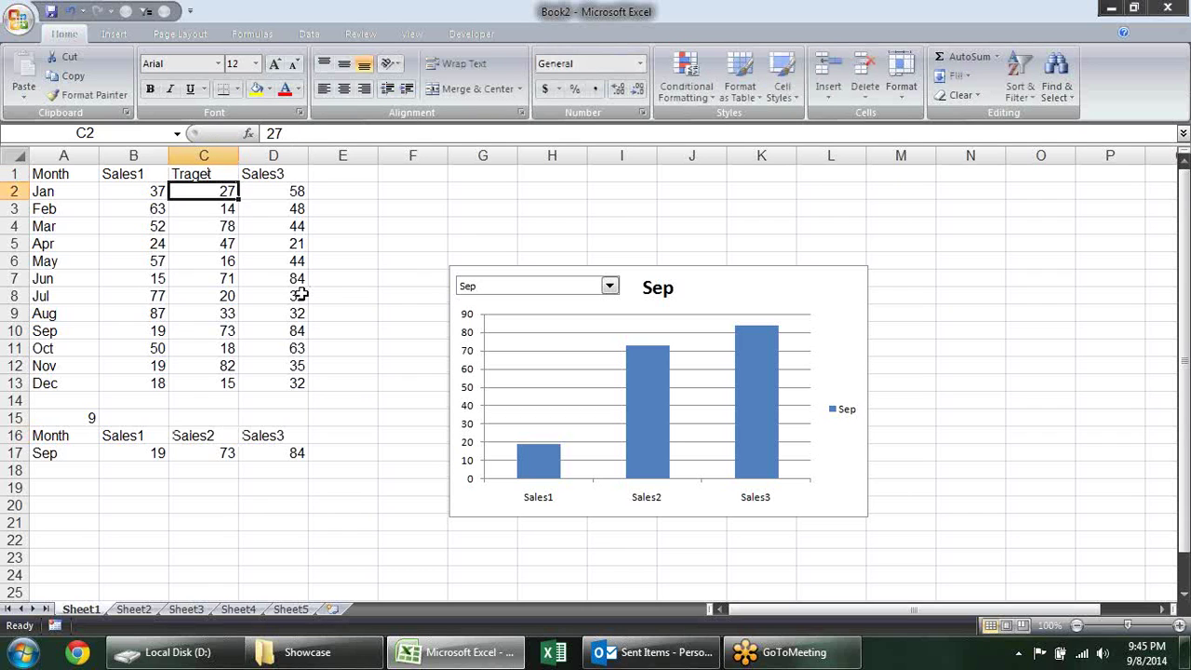
# - Clear Sales3 from D16:D17 and relabel C16 as Traget and B16 as Sales
pyautogui.moveTo(262, 438); pyautogui.dragTo(279, 449)
pyautogui.press('Delete')
pyautogui.click(227, 435)
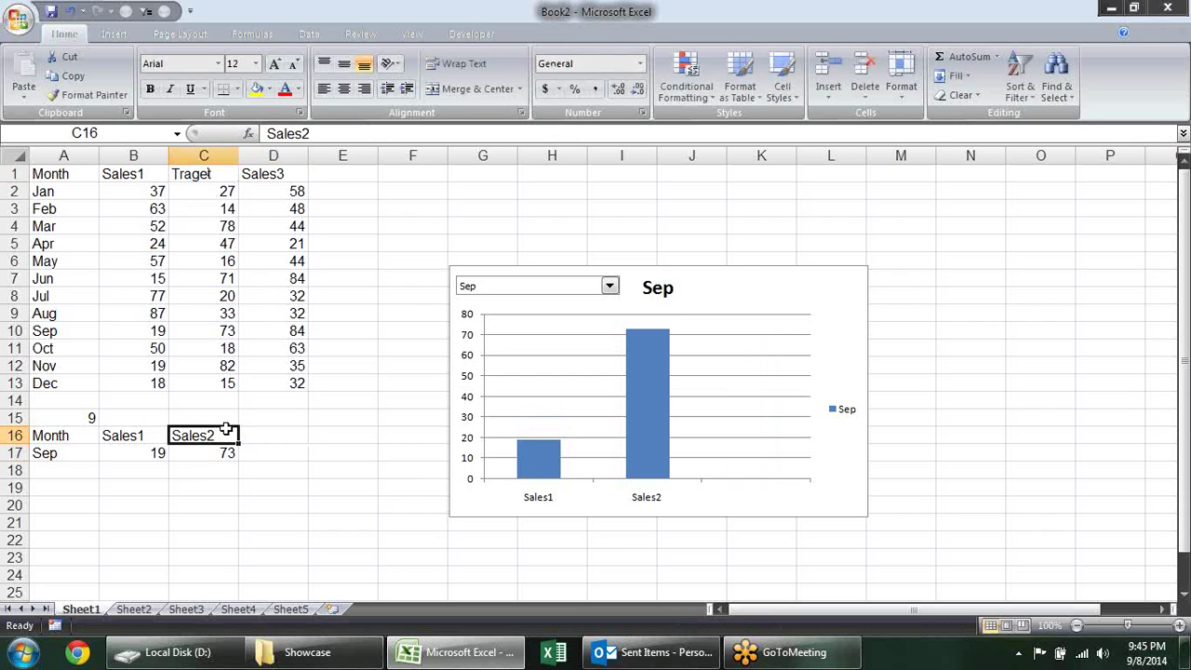
pyautogui.write('Traget')
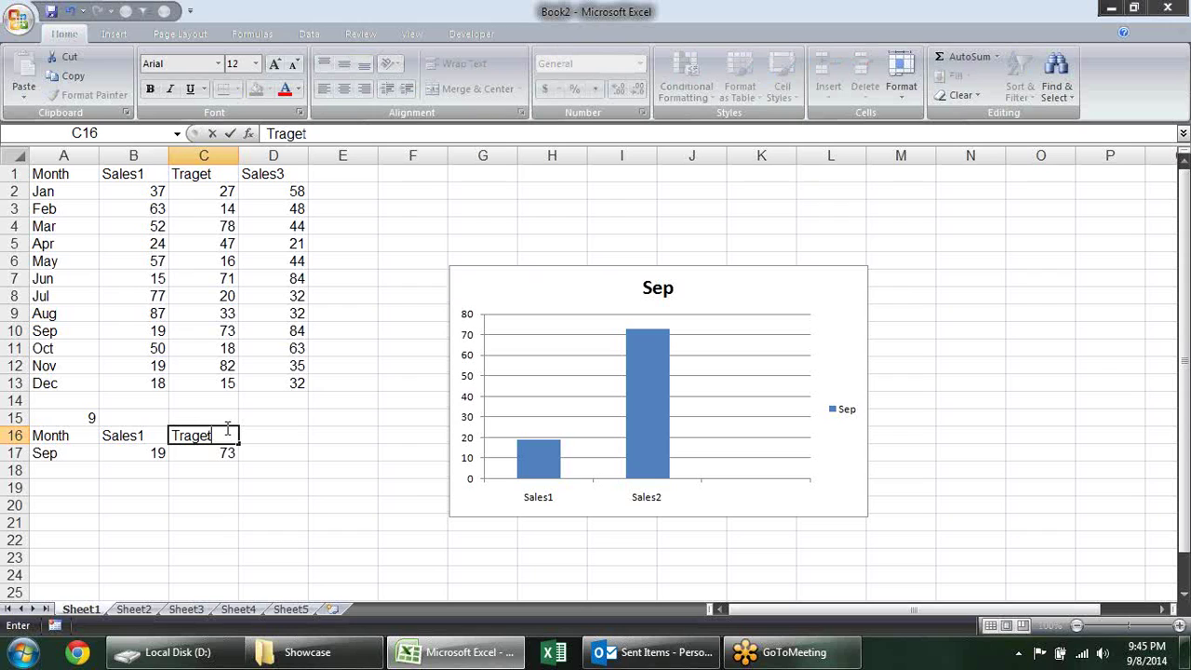
pyautogui.press('Return')
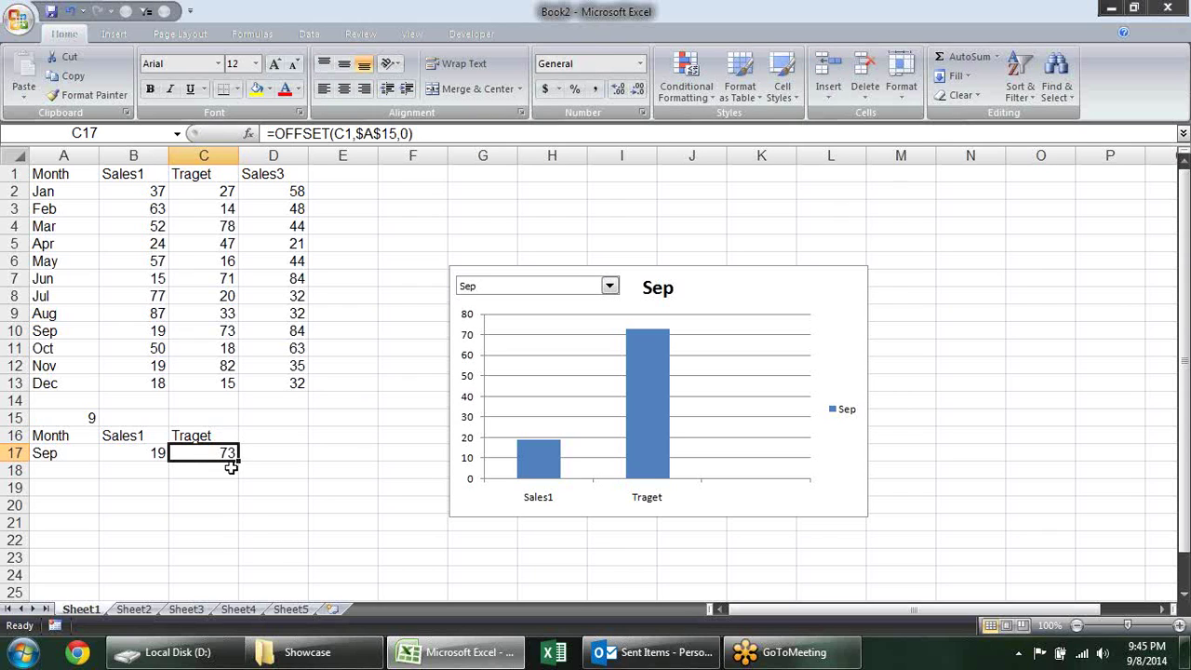
pyautogui.doubleClick(151, 436)
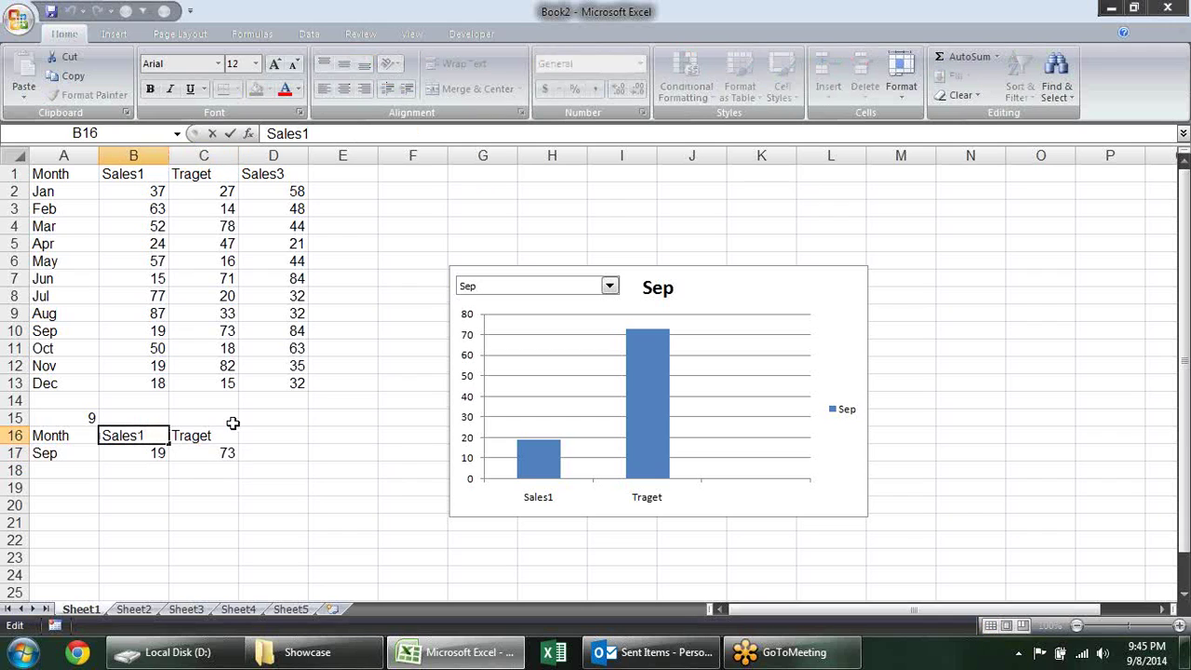
pyautogui.press('BackSpace')
pyautogui.press('Return')
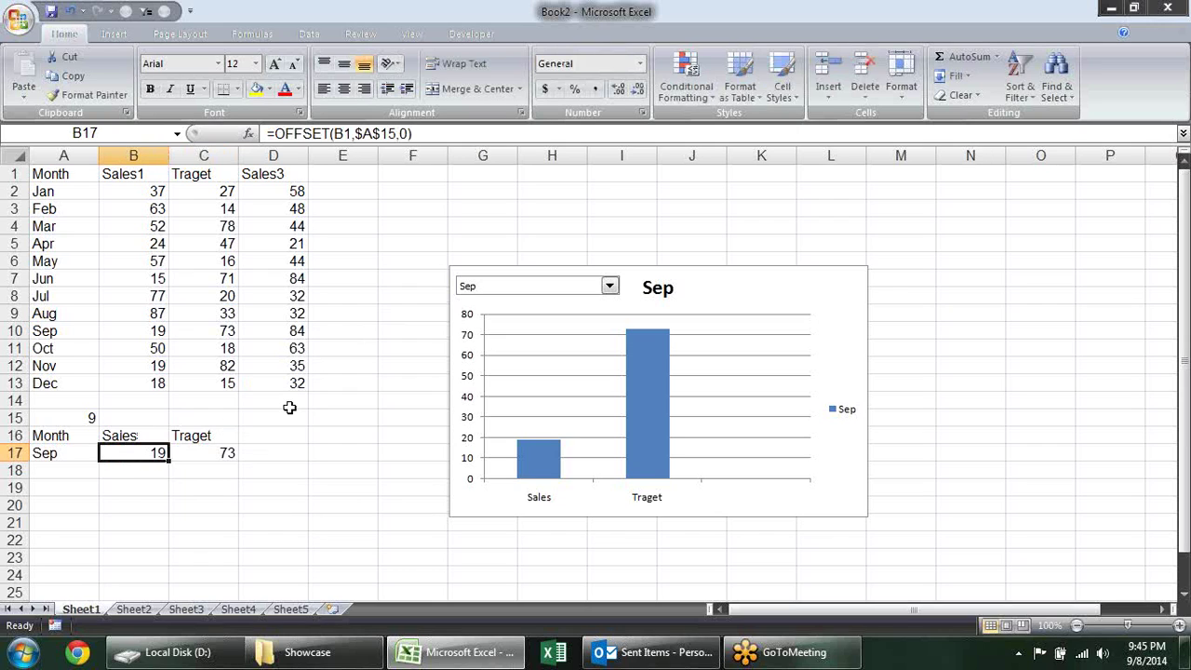
# - Delete column D, the Sales3 column, from the sheet
pyautogui.rightClick(296, 156)
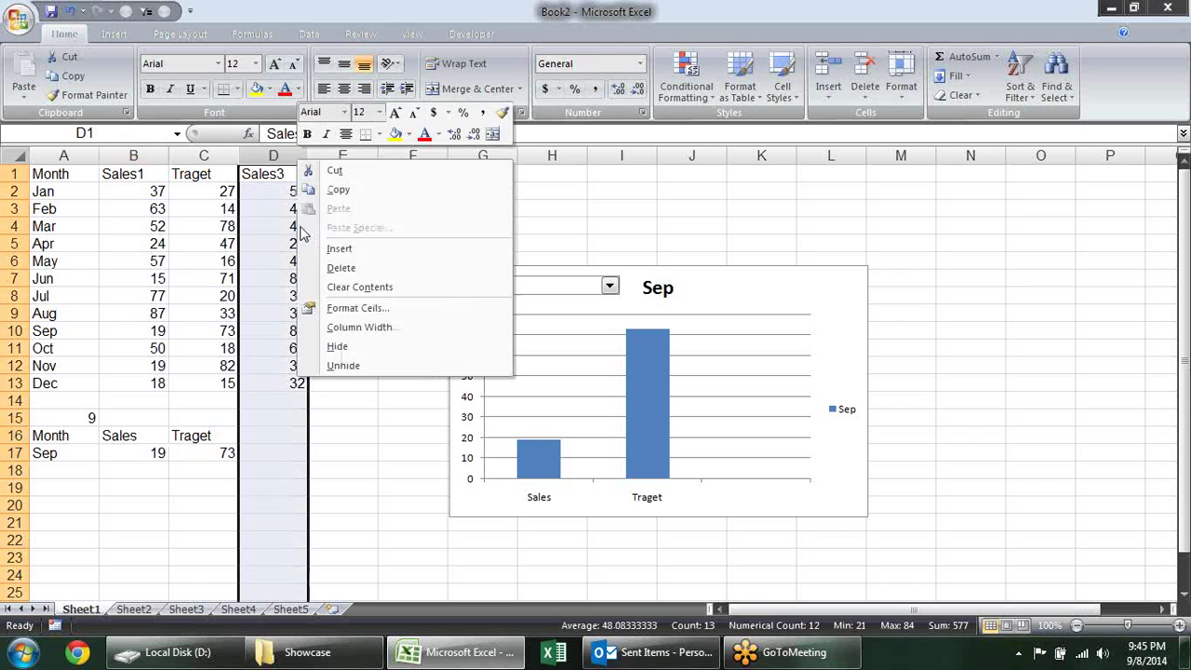
pyautogui.click(341, 268)
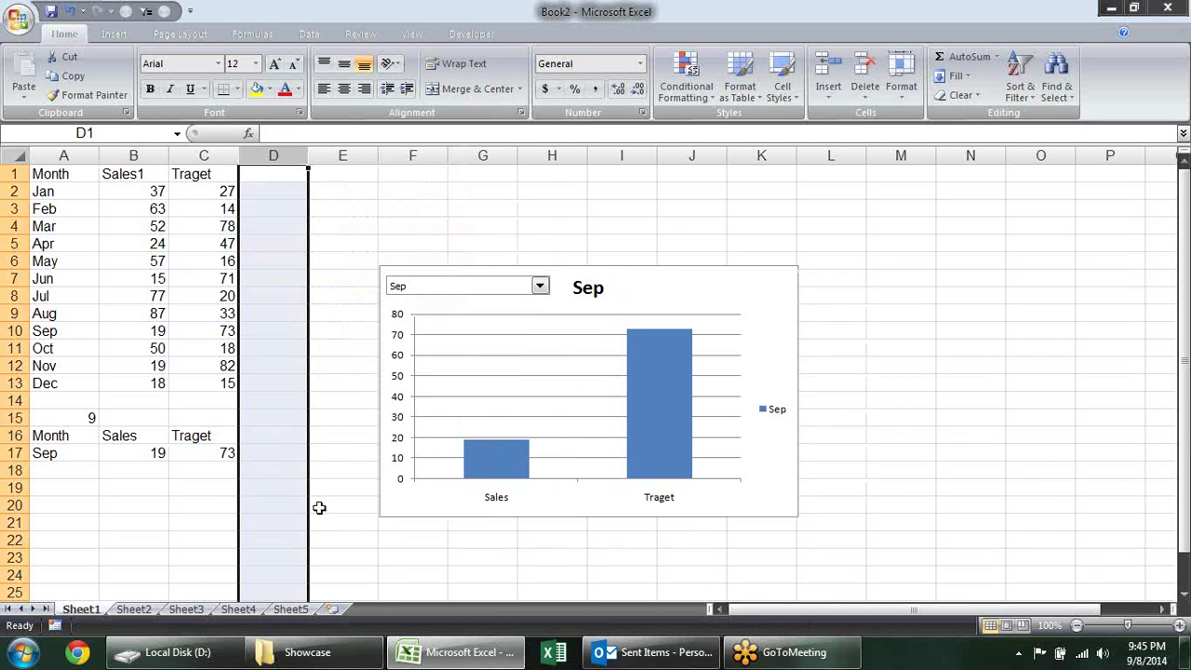
pyautogui.click(354, 569)
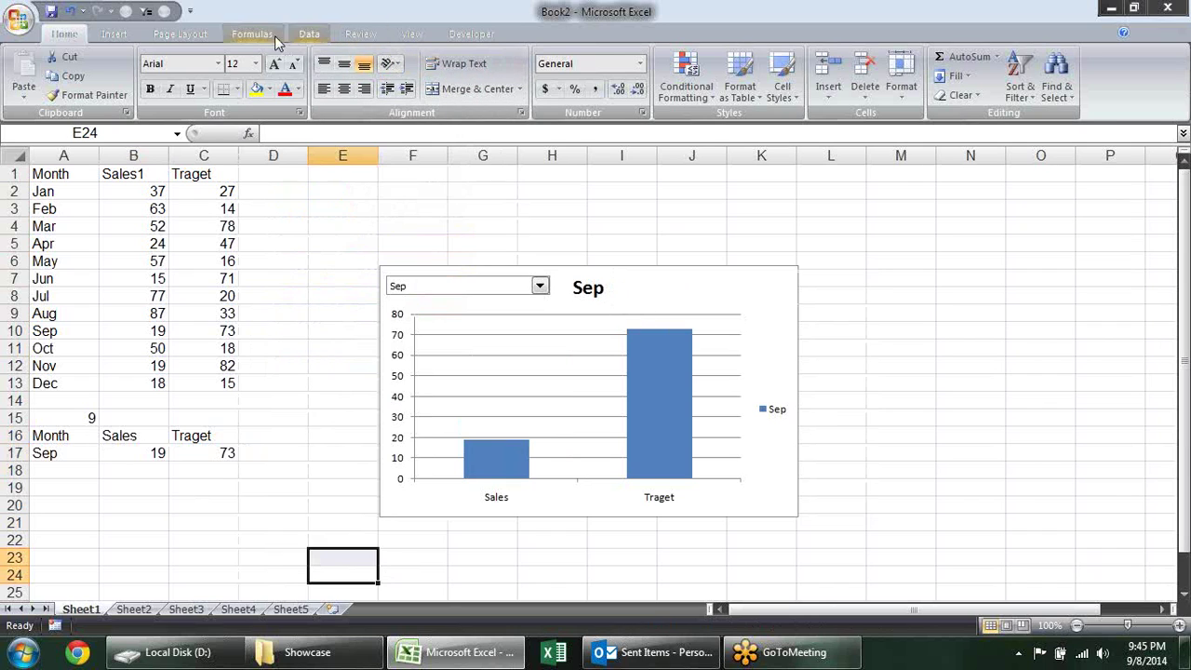
# - Insert a form-control check box labelled Vs on the chart beside the Sep title
pyautogui.click(309, 35)
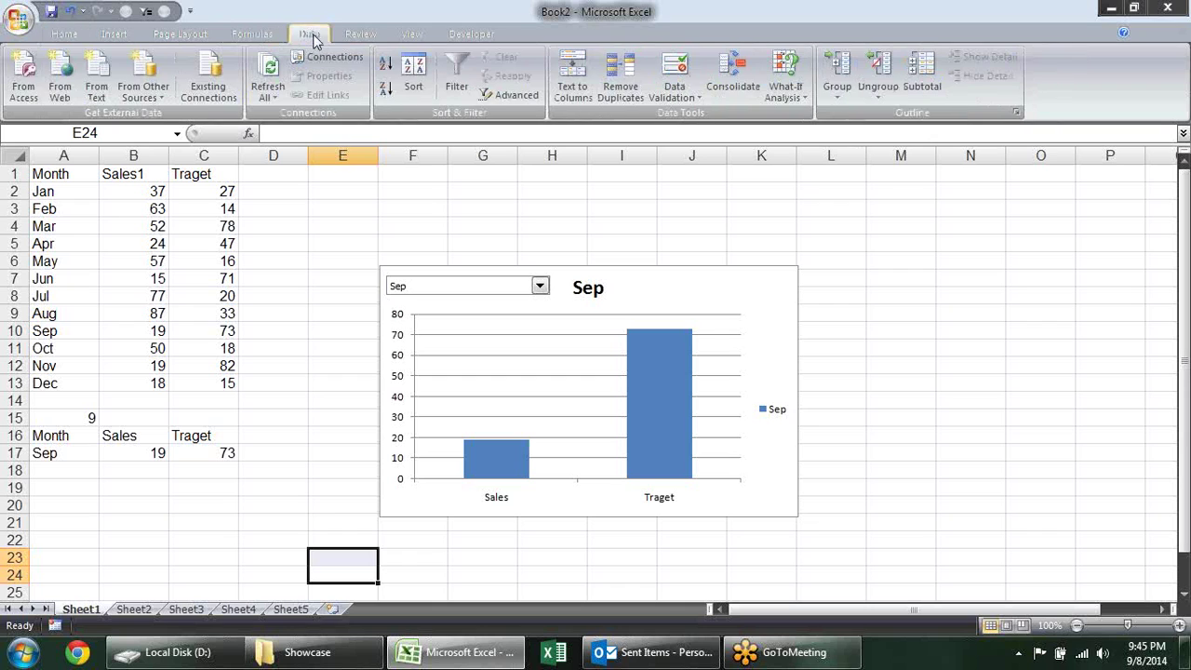
pyautogui.click(471, 34)
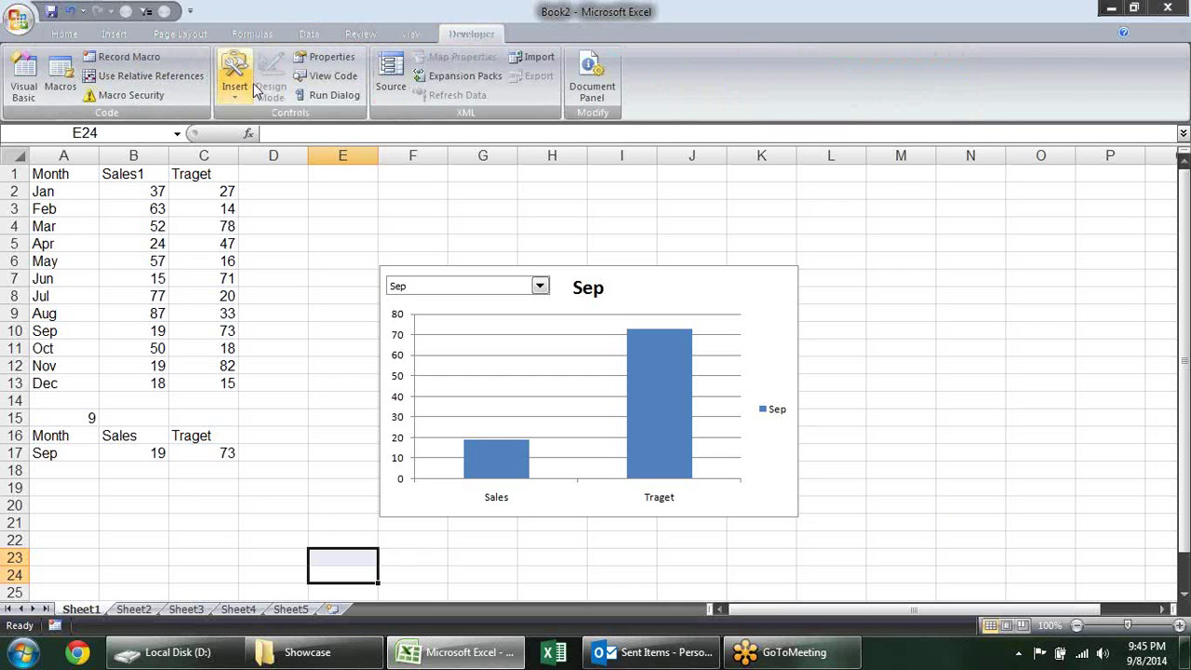
pyautogui.click(243, 84)
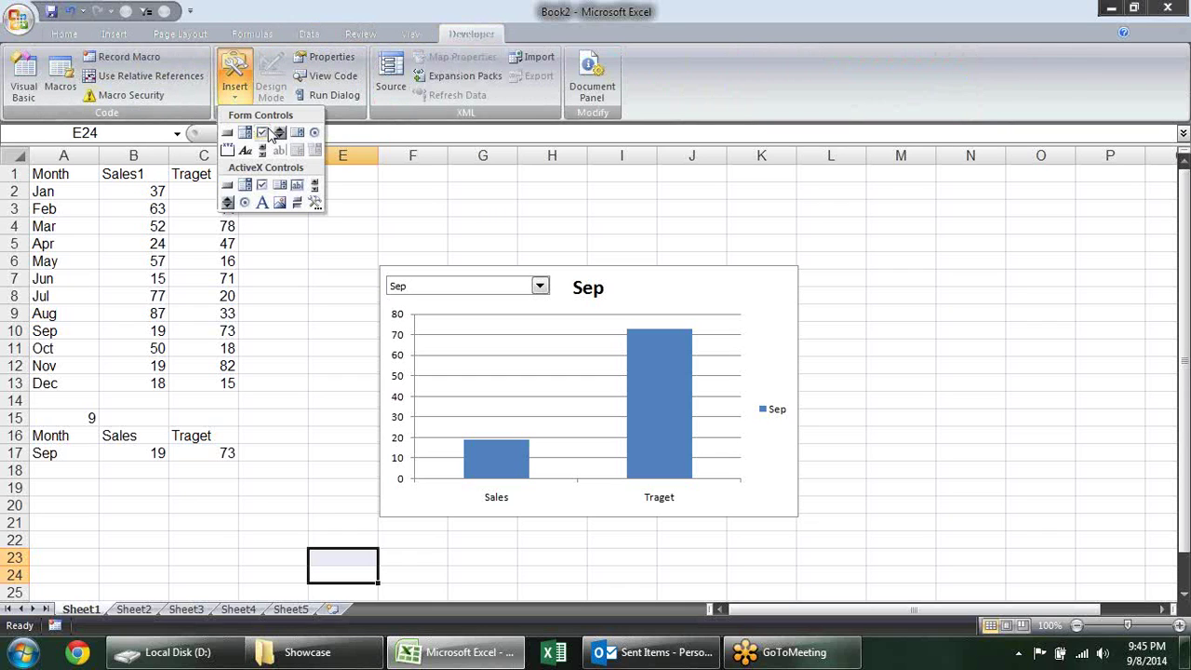
pyautogui.click(263, 133)
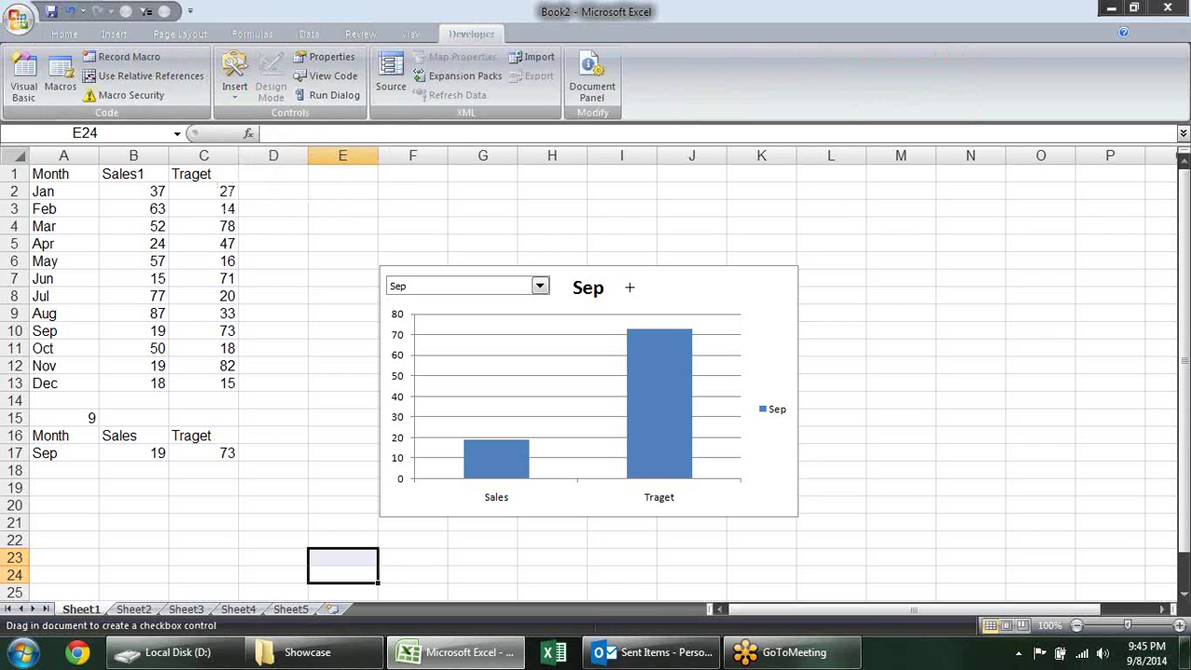
pyautogui.moveTo(617, 283)
pyautogui.mouseDown()
pyautogui.moveTo(680, 310)
pyautogui.moveTo(731, 296)
pyautogui.mouseUp()
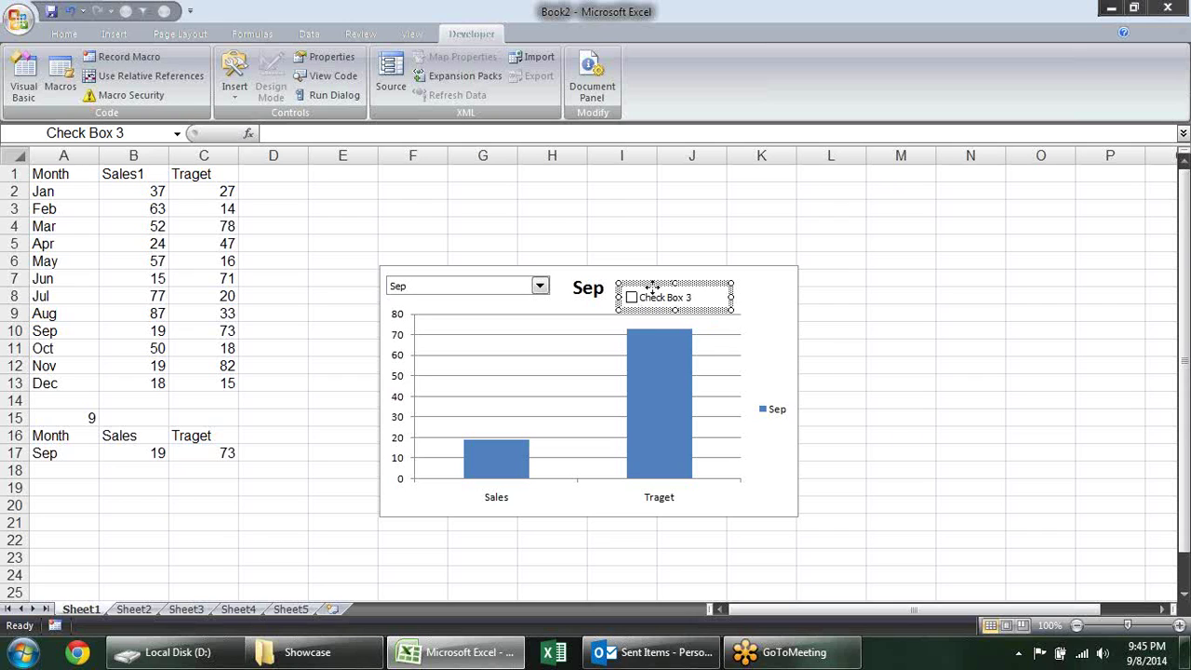
pyautogui.moveTo(653, 289); pyautogui.dragTo(650, 287)
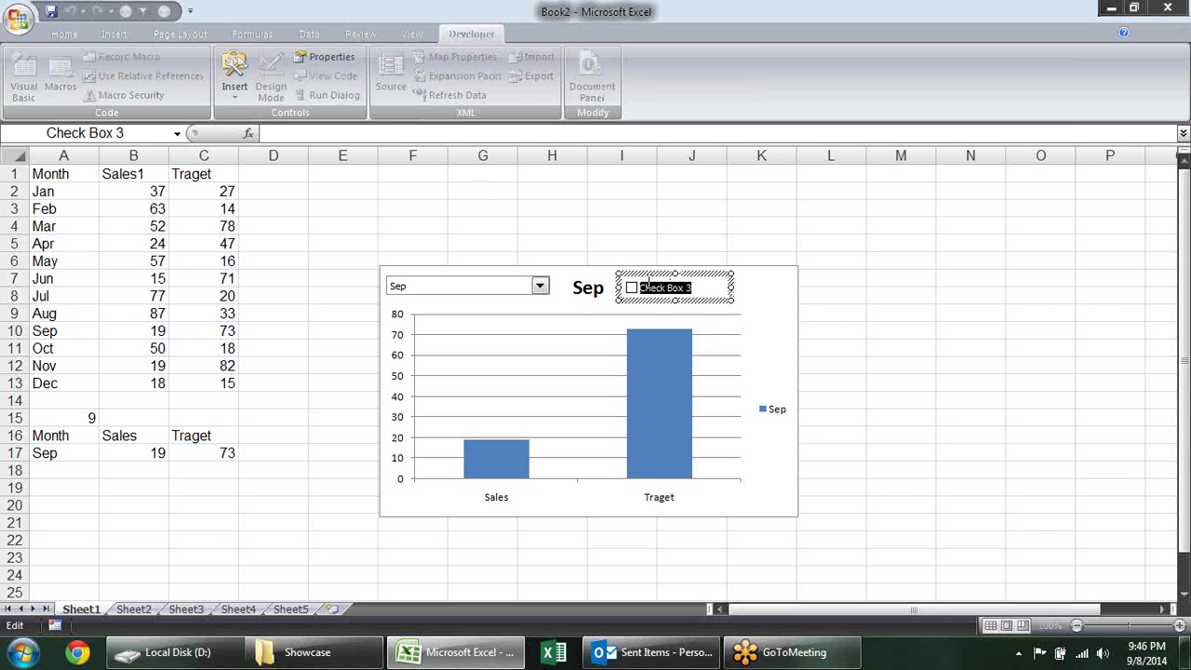
pyautogui.write('Vs')
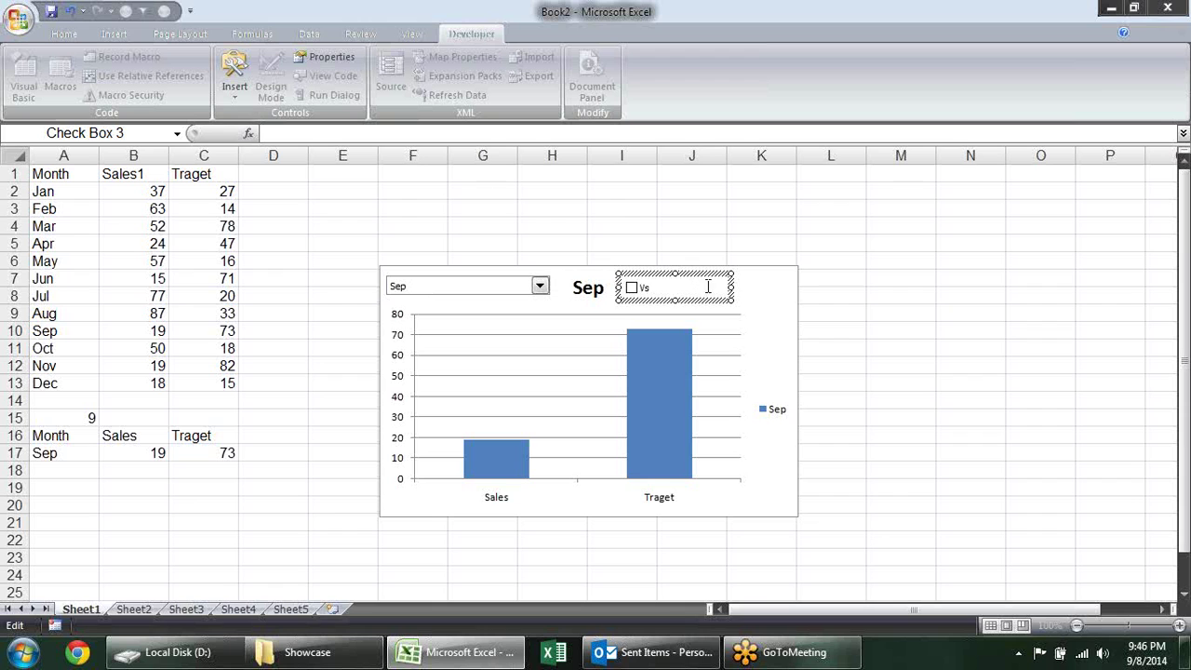
pyautogui.moveTo(731, 285); pyautogui.dragTo(679, 286)
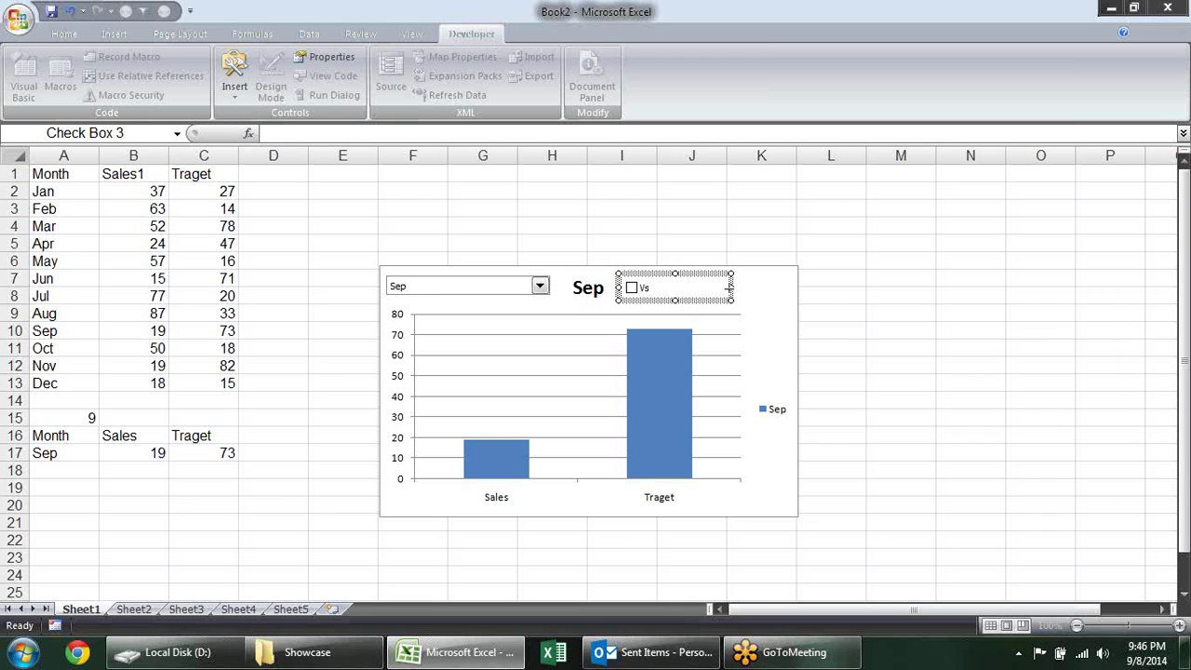
# - Link the Vs check box to cell $A$14 through Format Control
pyautogui.rightClick(657, 287)
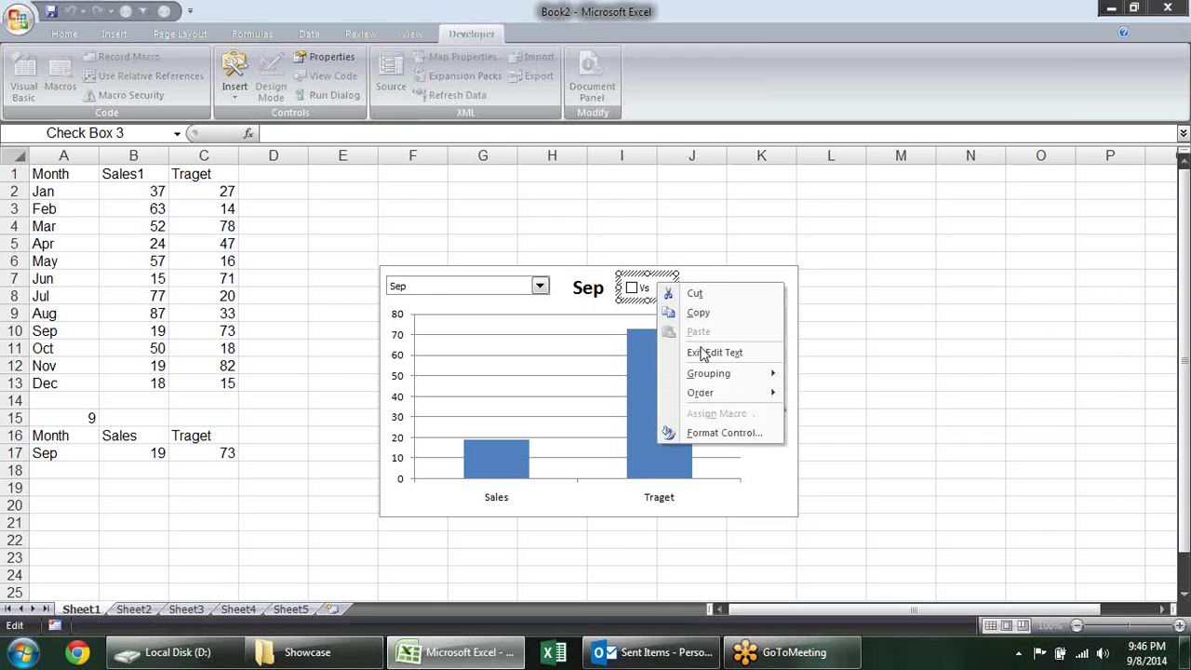
pyautogui.click(720, 428)
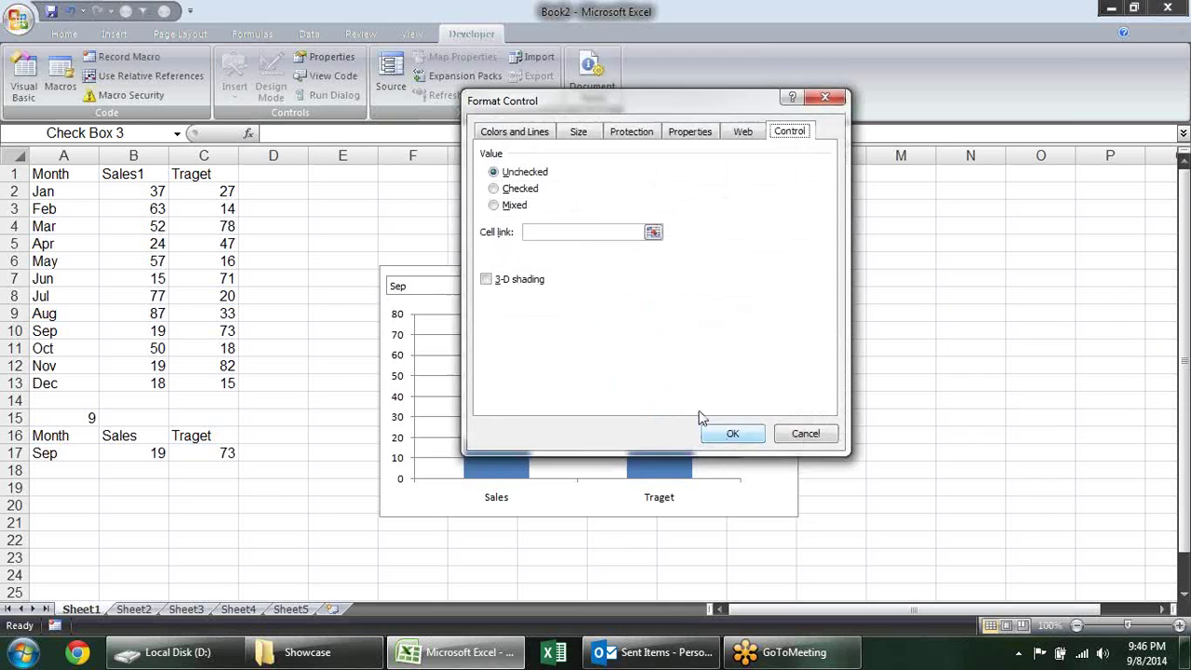
pyautogui.click(653, 233)
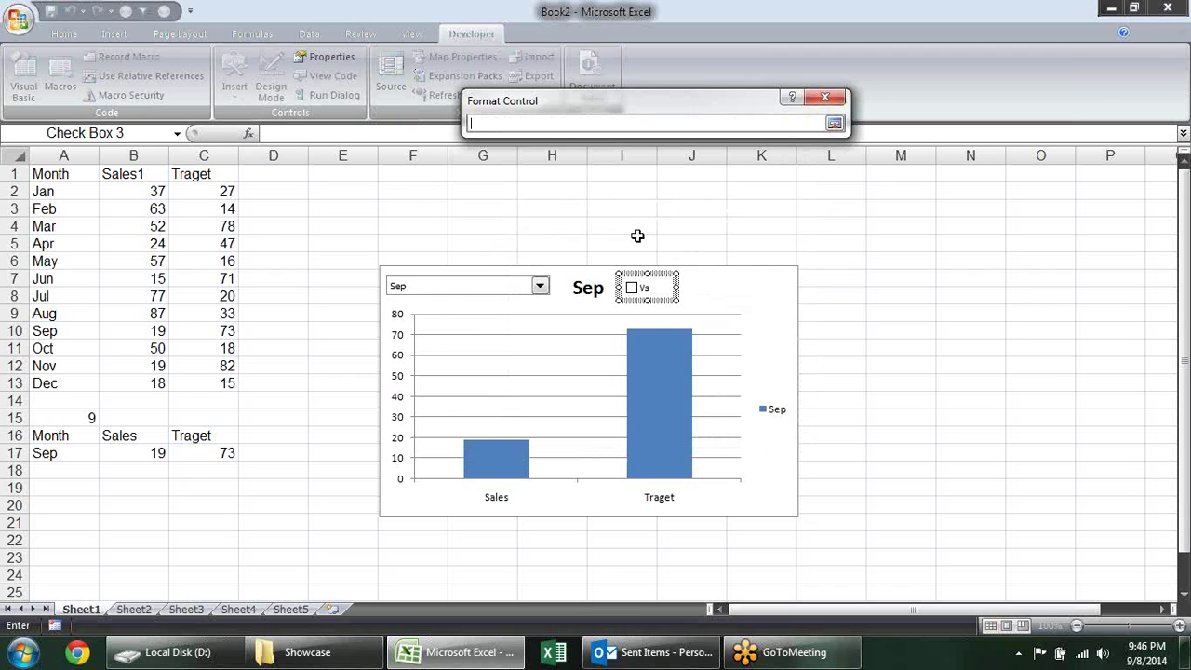
pyautogui.click(68, 400)
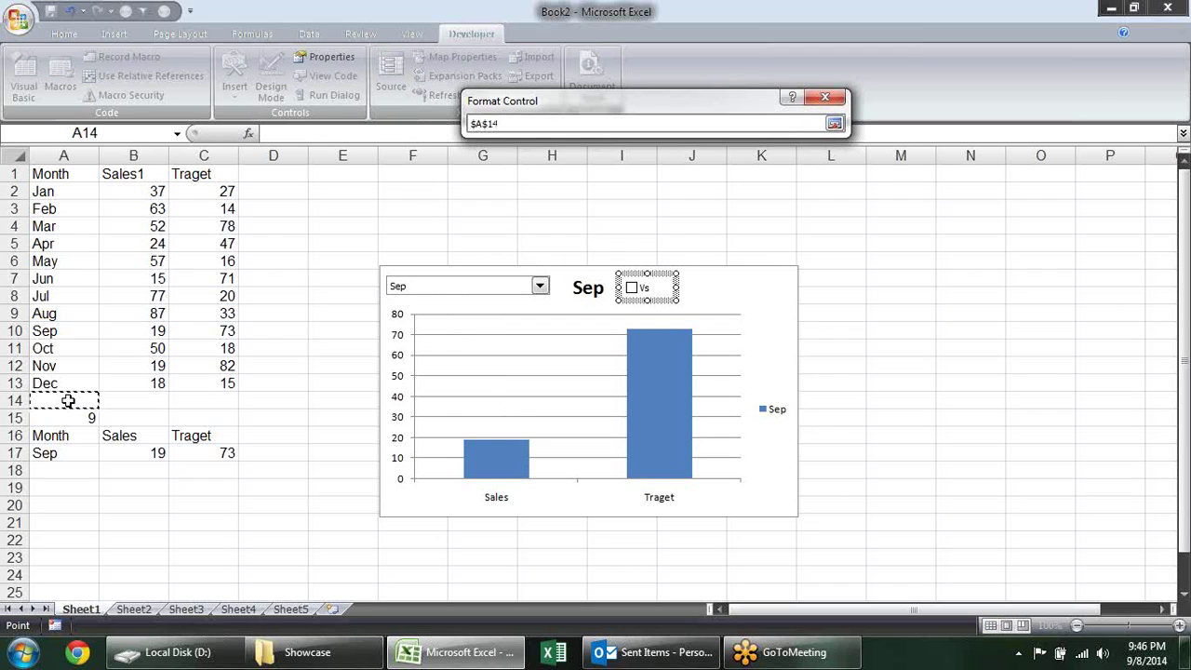
pyautogui.press('Return')
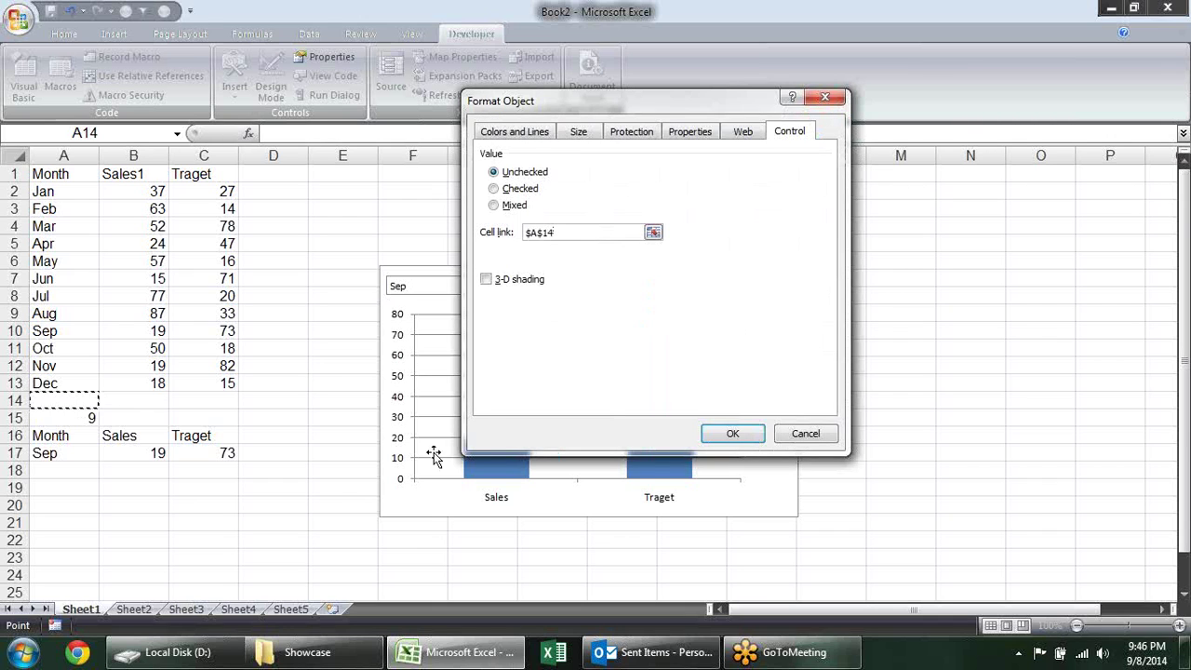
pyautogui.click(744, 434)
pyautogui.click(882, 380)
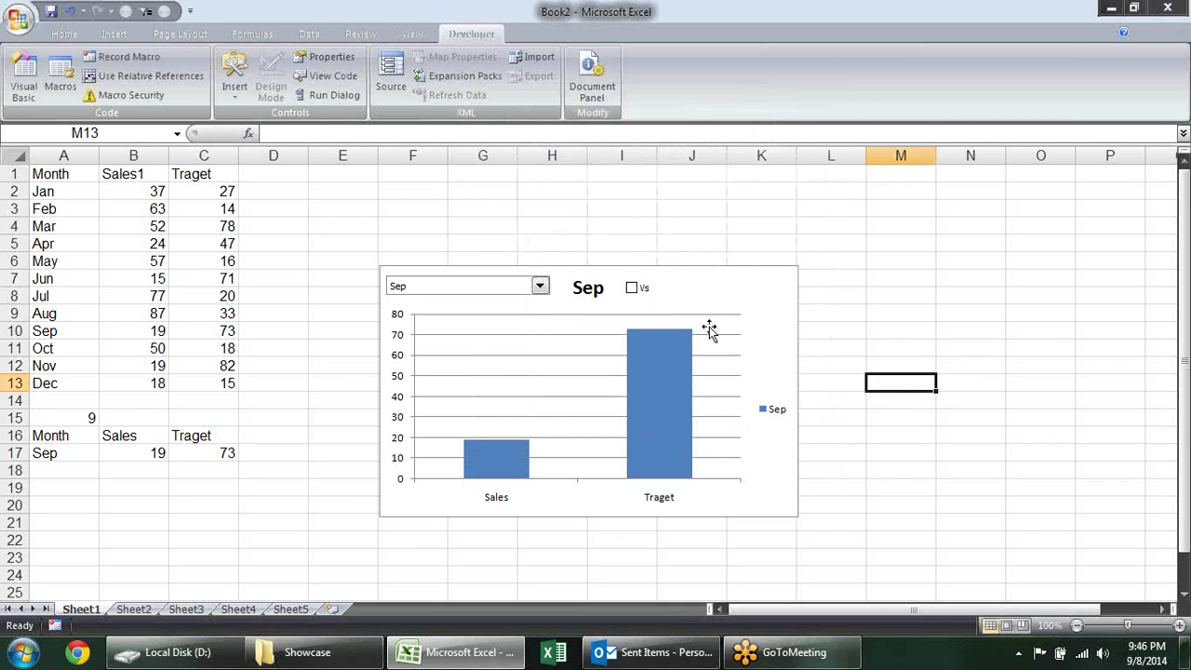
# - Toggle the Vs check box to test A14, leaving it unticked at FALSE
pyautogui.click(632, 289)
pyautogui.click(632, 289)
pyautogui.click(632, 289)
pyautogui.click(632, 290)
pyautogui.click(851, 298)
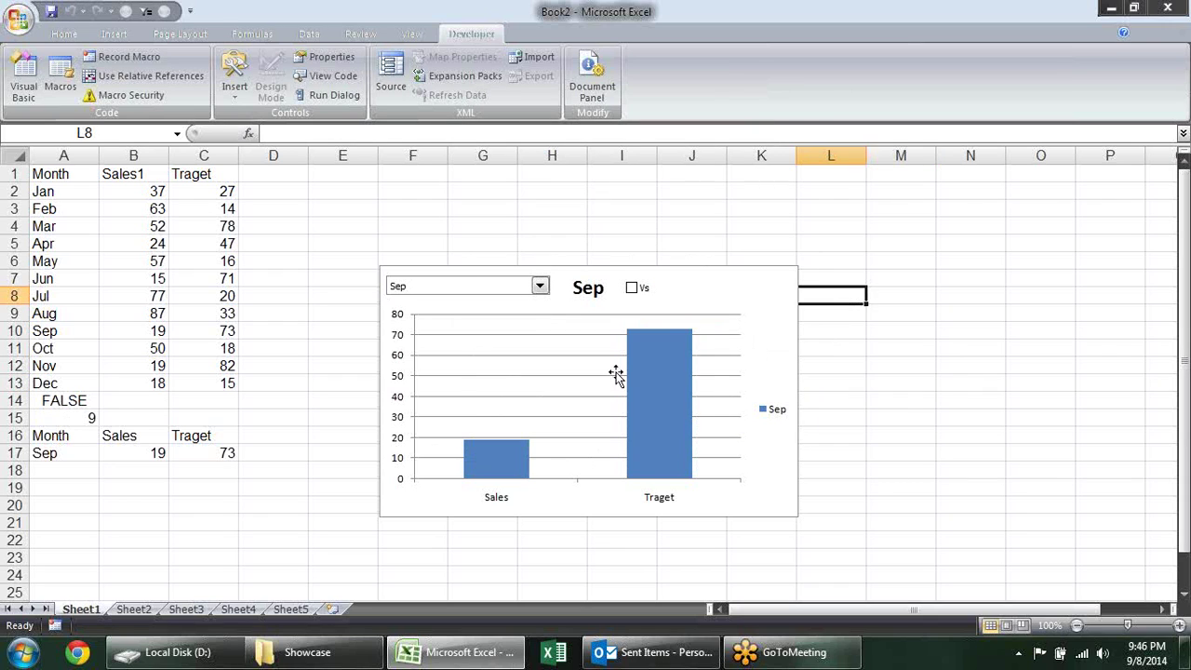
pyautogui.click(93, 470)
pyautogui.click(131, 468)
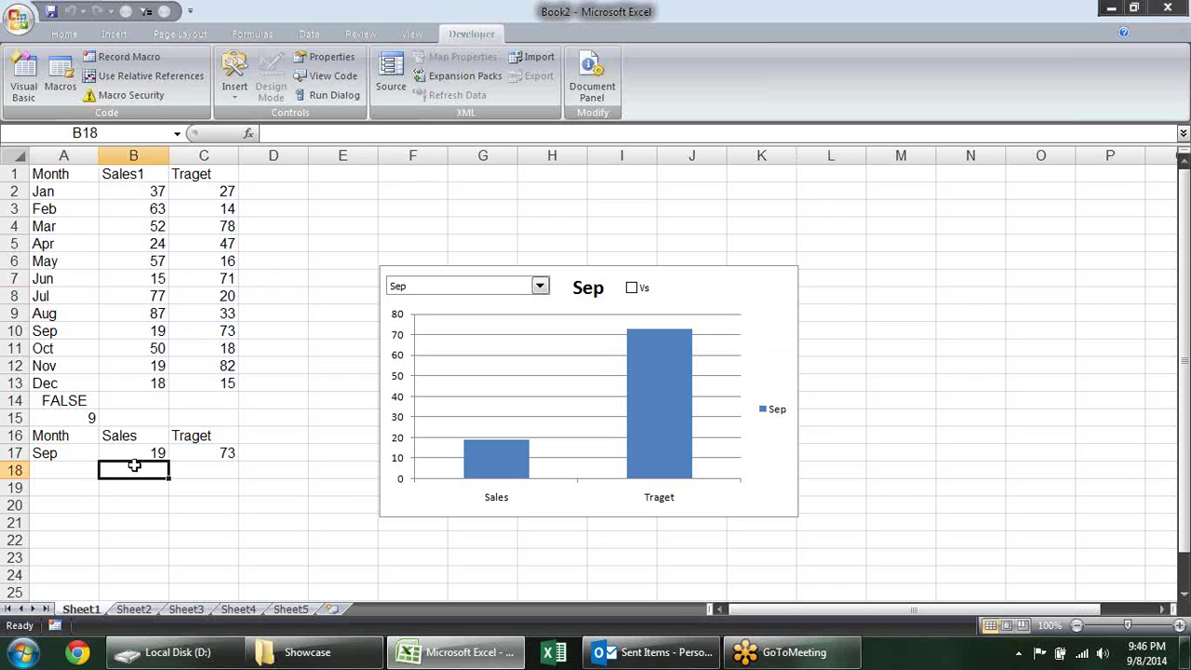
pyautogui.click(200, 449)
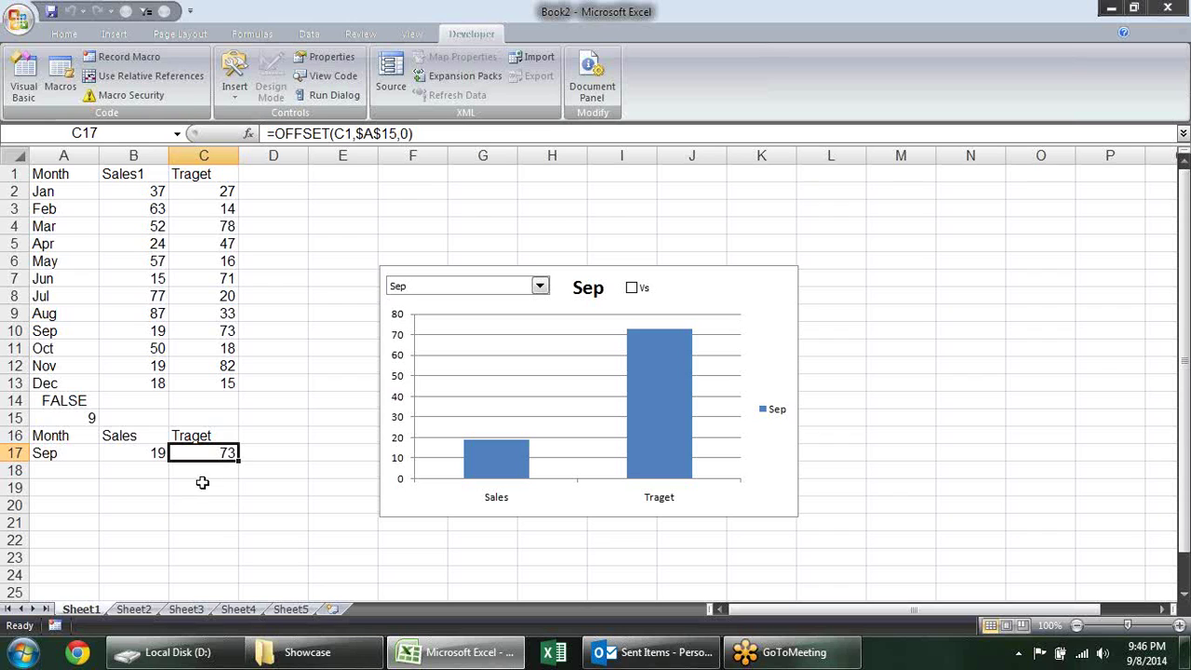
# - Shrink the chart's Sep month drop-down to about half its width
pyautogui.click(127, 449)
pyautogui.moveTo(127, 450); pyautogui.dragTo(206, 466)
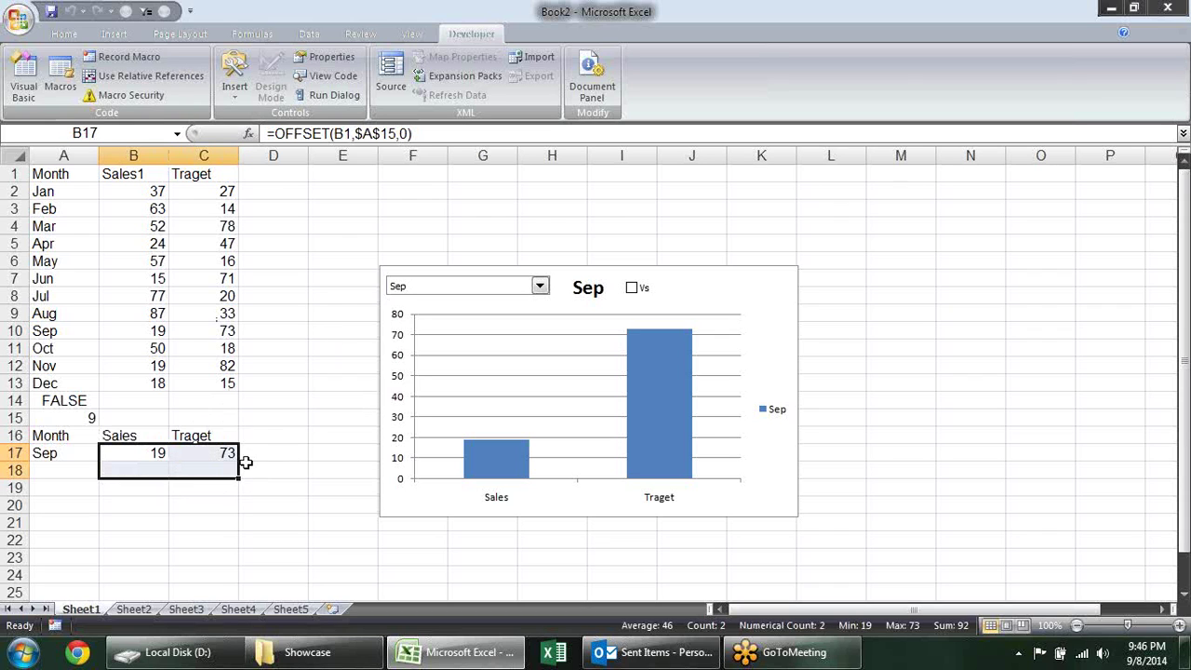
pyautogui.rightClick(538, 291)
pyautogui.press('Escape')
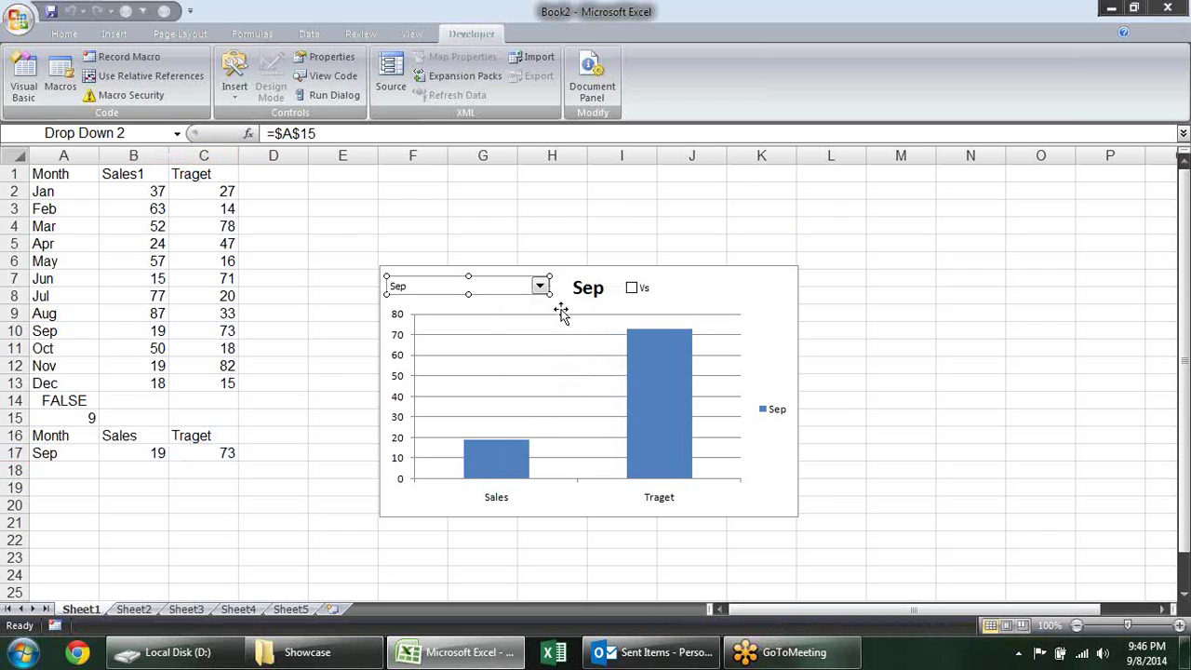
pyautogui.moveTo(549, 278); pyautogui.dragTo(461, 284)
pyautogui.click(530, 226)
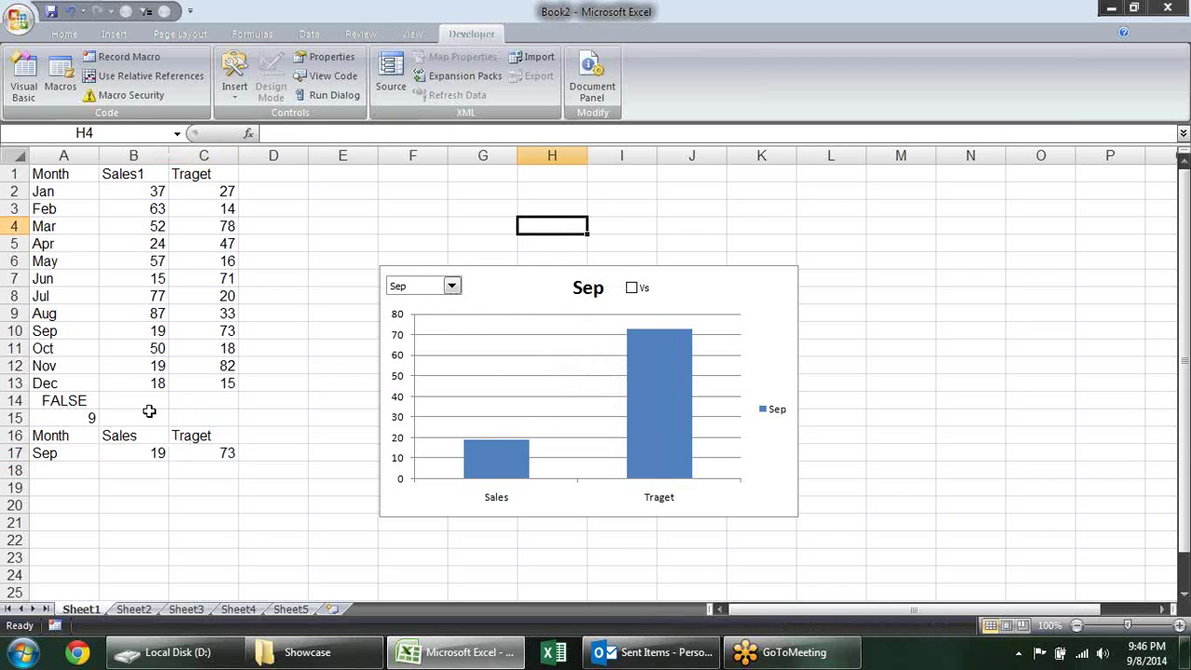
pyautogui.click(78, 459)
pyautogui.click(91, 473)
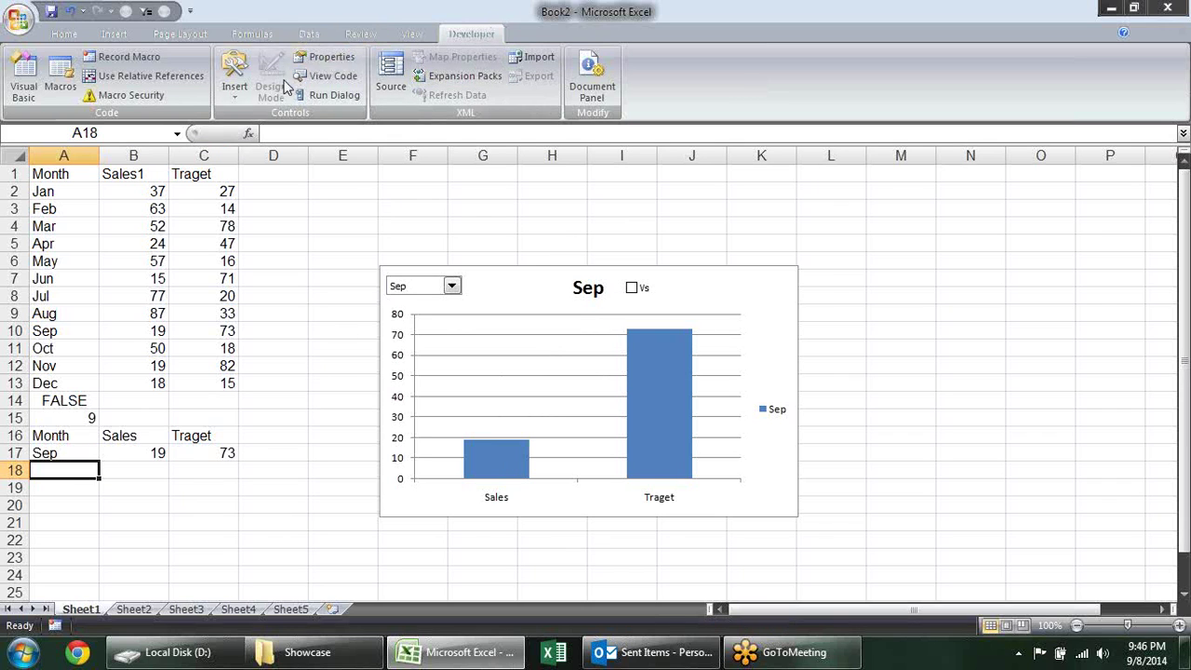
# - Draw a new form-control combo box after Vs on the chart
pyautogui.click(235, 80)
pyautogui.click(245, 133)
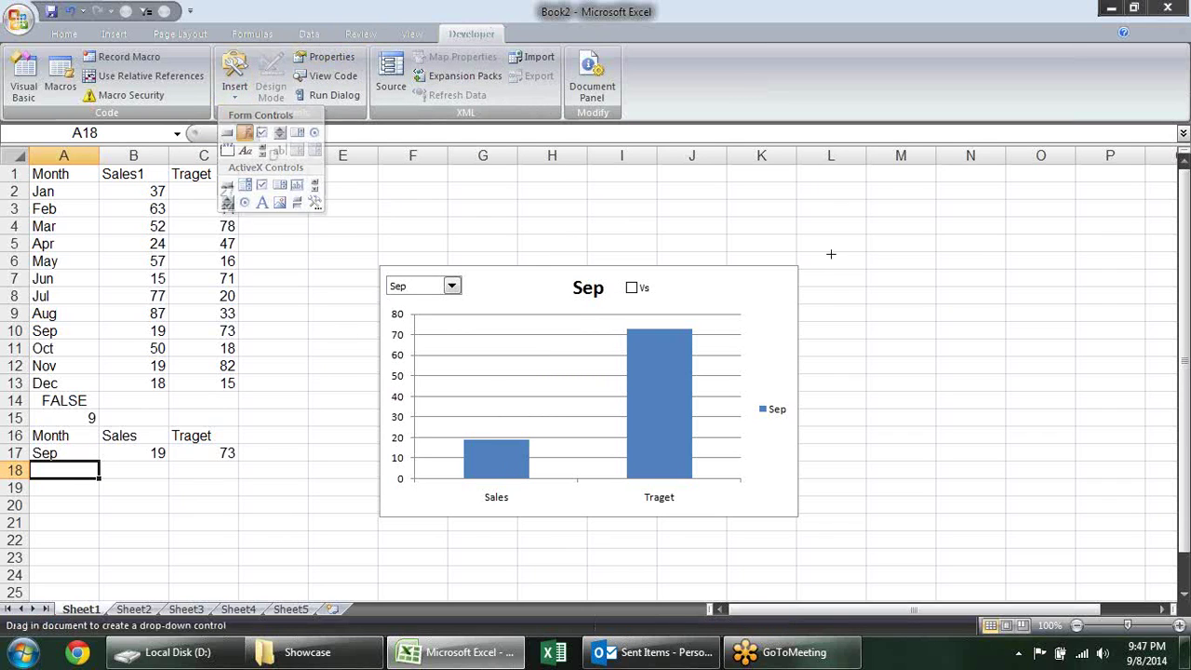
pyautogui.moveTo(668, 277)
pyautogui.mouseDown()
pyautogui.moveTo(787, 276)
pyautogui.moveTo(787, 288)
pyautogui.mouseUp()
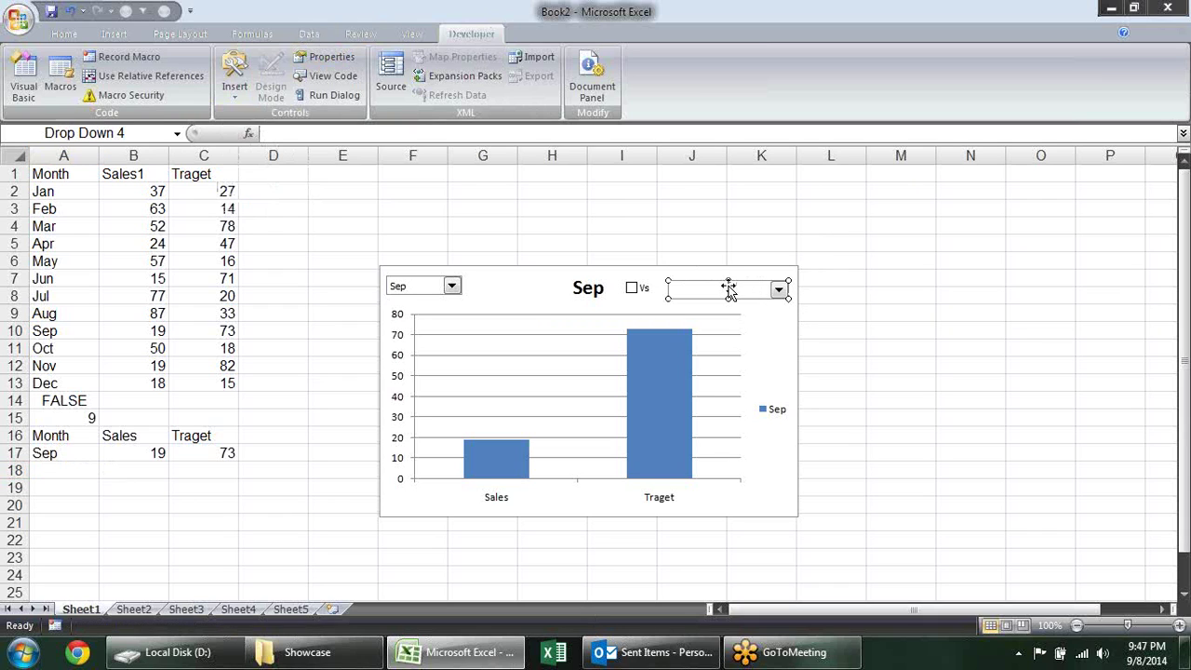
# - Set the combo box's input range to $A$2:$A$13, cell link $B$15, 10 drop-down lines
pyautogui.rightClick(728, 288)
pyautogui.click(789, 415)
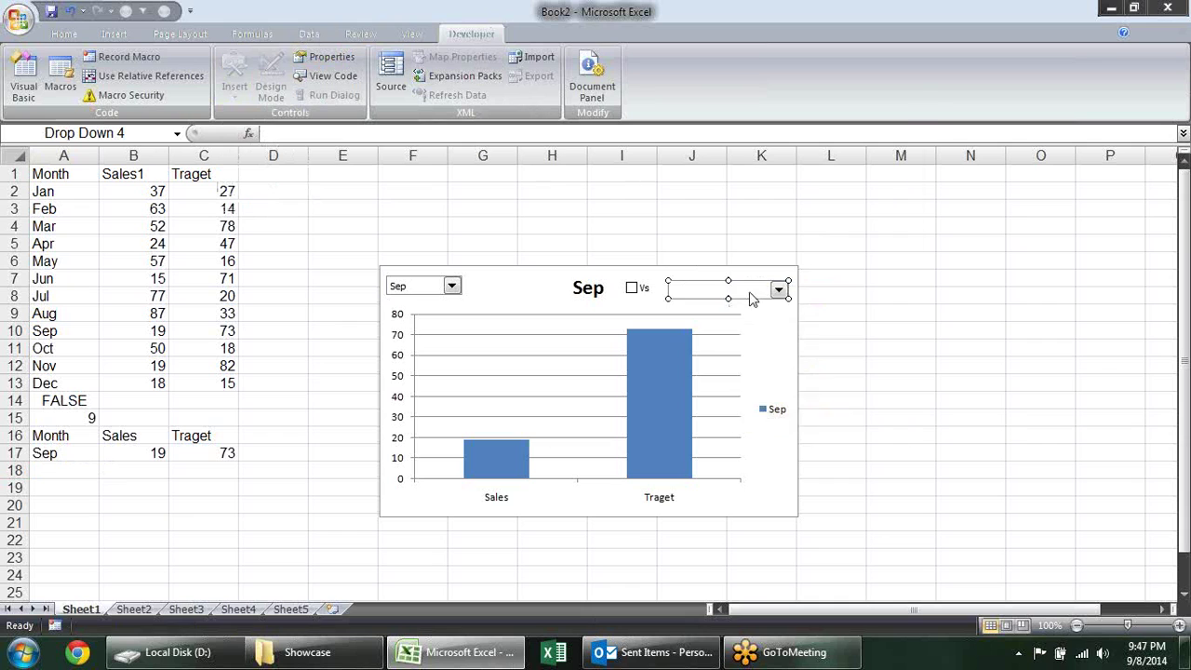
pyautogui.click(787, 163)
pyautogui.moveTo(80, 191); pyautogui.dragTo(82, 376)
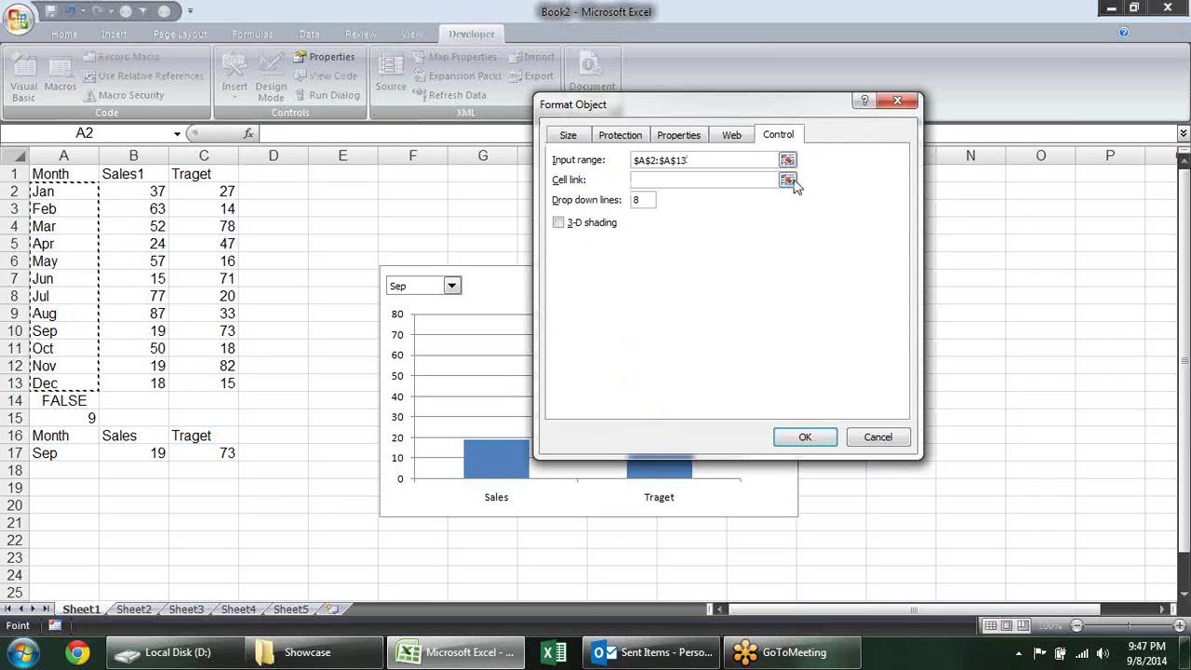
pyautogui.click(789, 181)
pyautogui.click(160, 424)
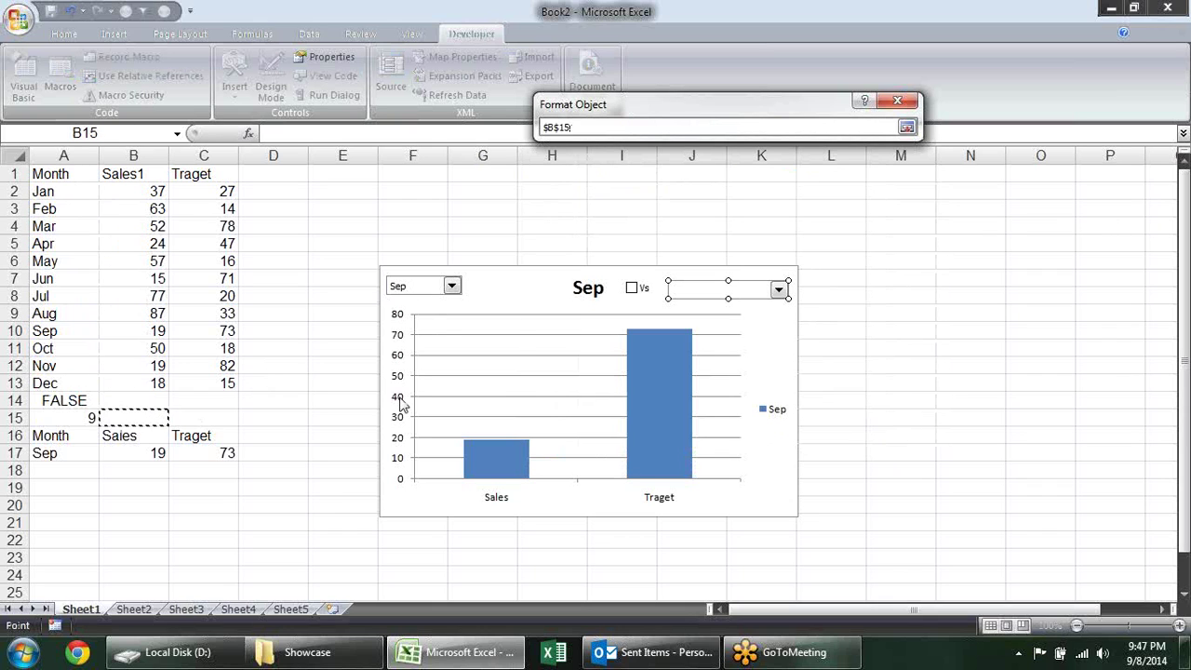
pyautogui.press('Return')
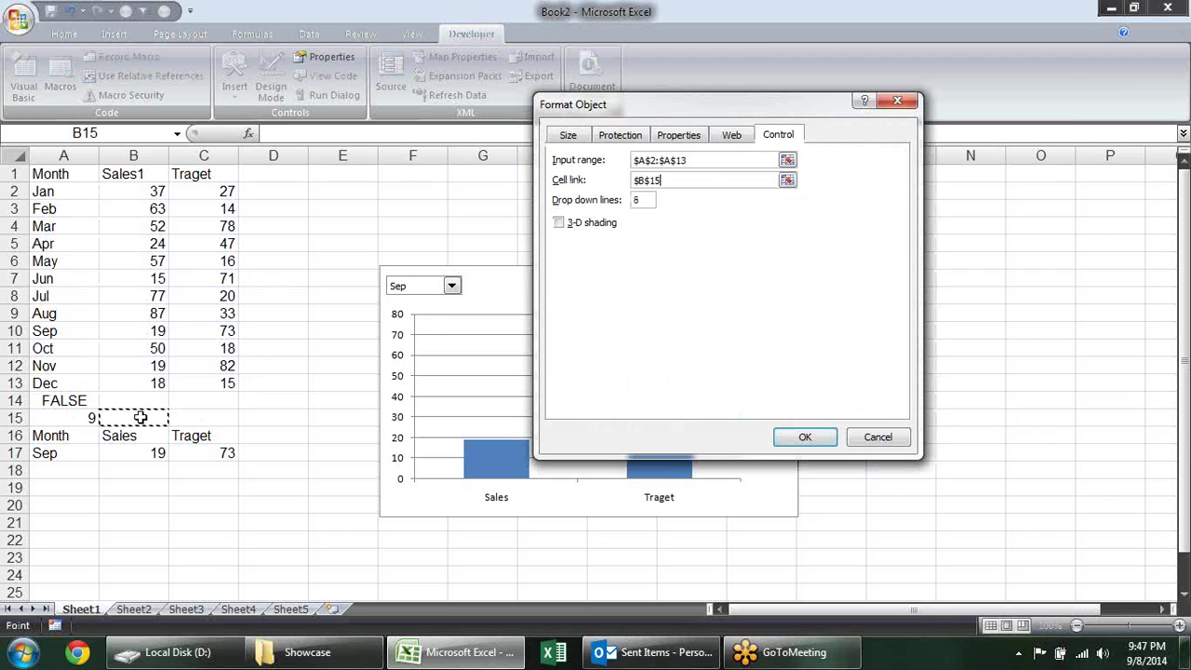
pyautogui.doubleClick(652, 199)
pyautogui.write('10')
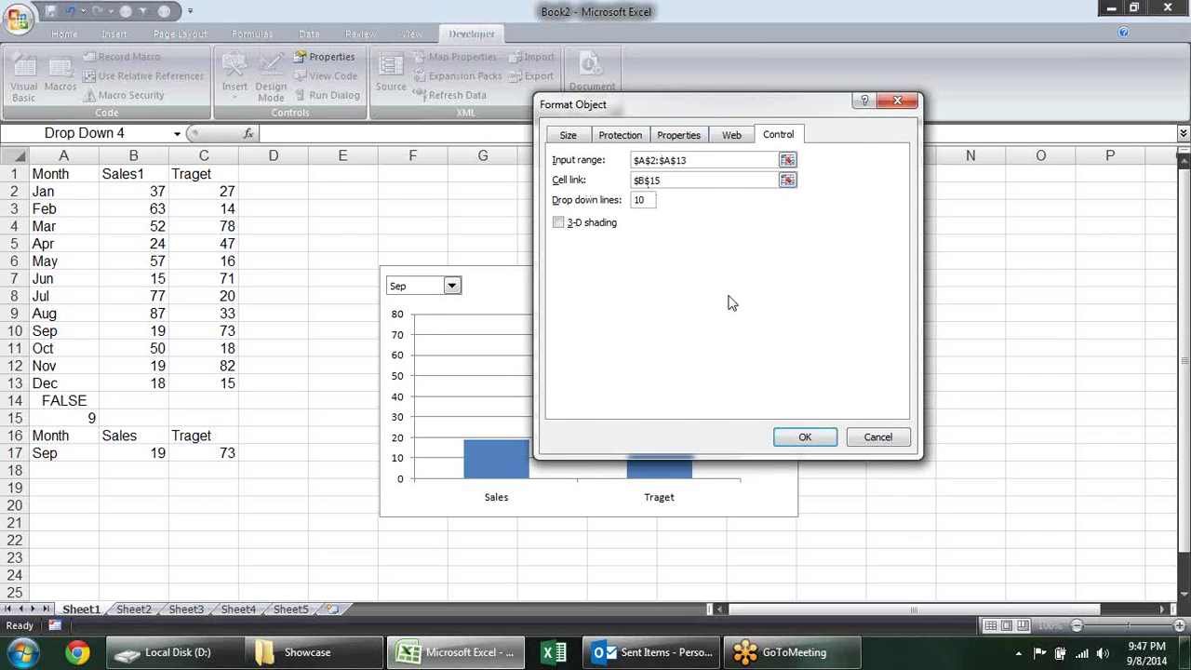
pyautogui.click(805, 438)
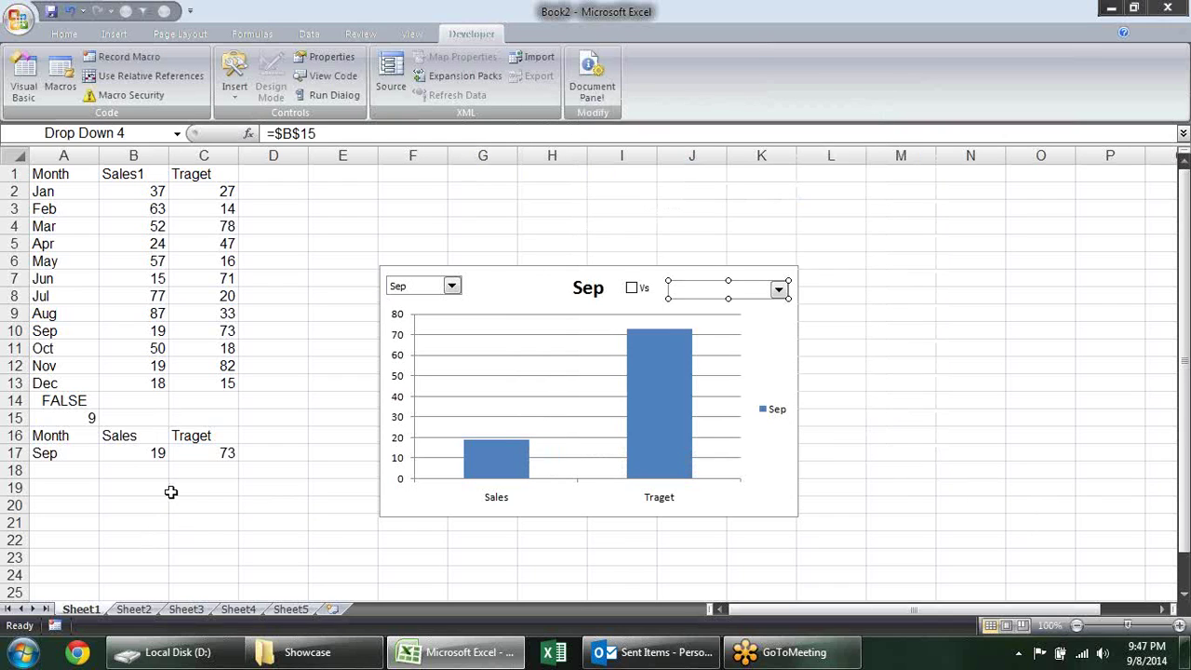
# - Choose Apr in the second drop-down, putting 4 in B15
pyautogui.click(171, 492)
pyautogui.click(780, 290)
pyautogui.click(716, 332)
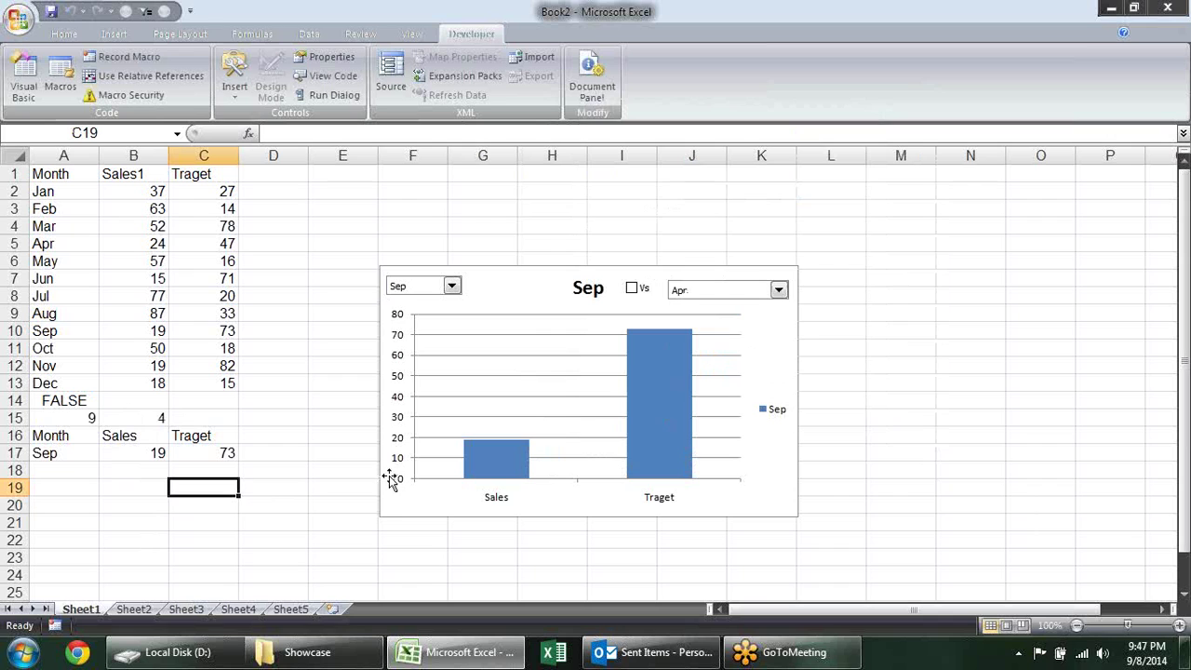
# - Enter =INDEX(A2:A13,$B$15) in cell A18
pyautogui.click(83, 471)
pyautogui.write('=')
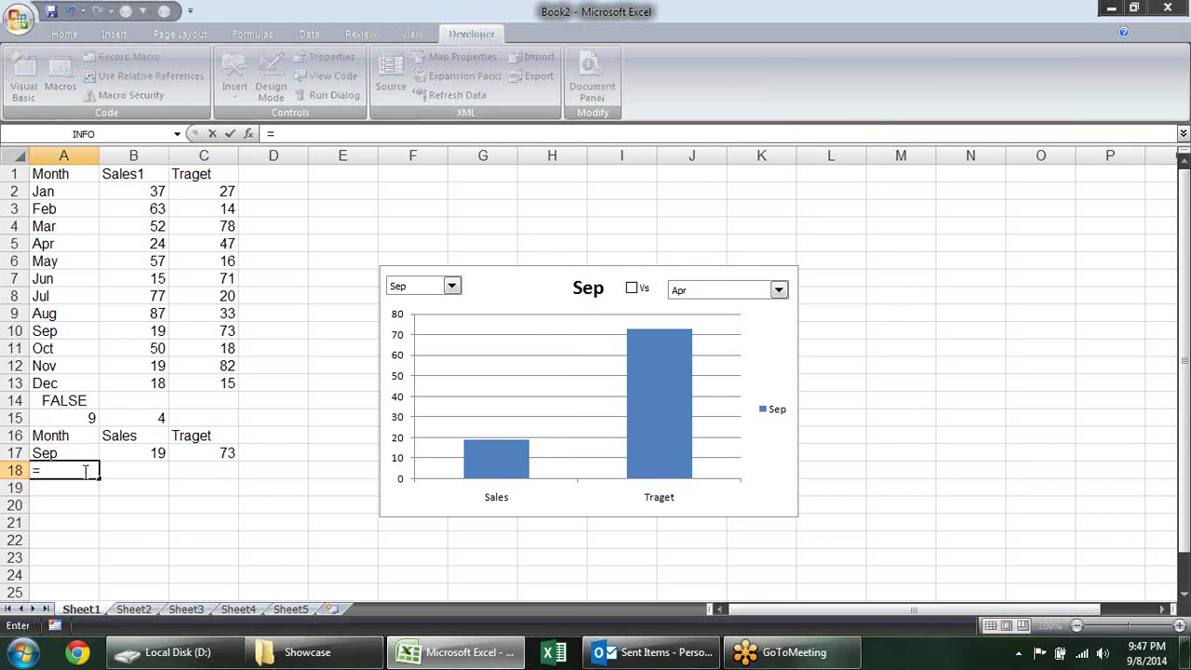
pyautogui.write('ind')
pyautogui.press('Tab')
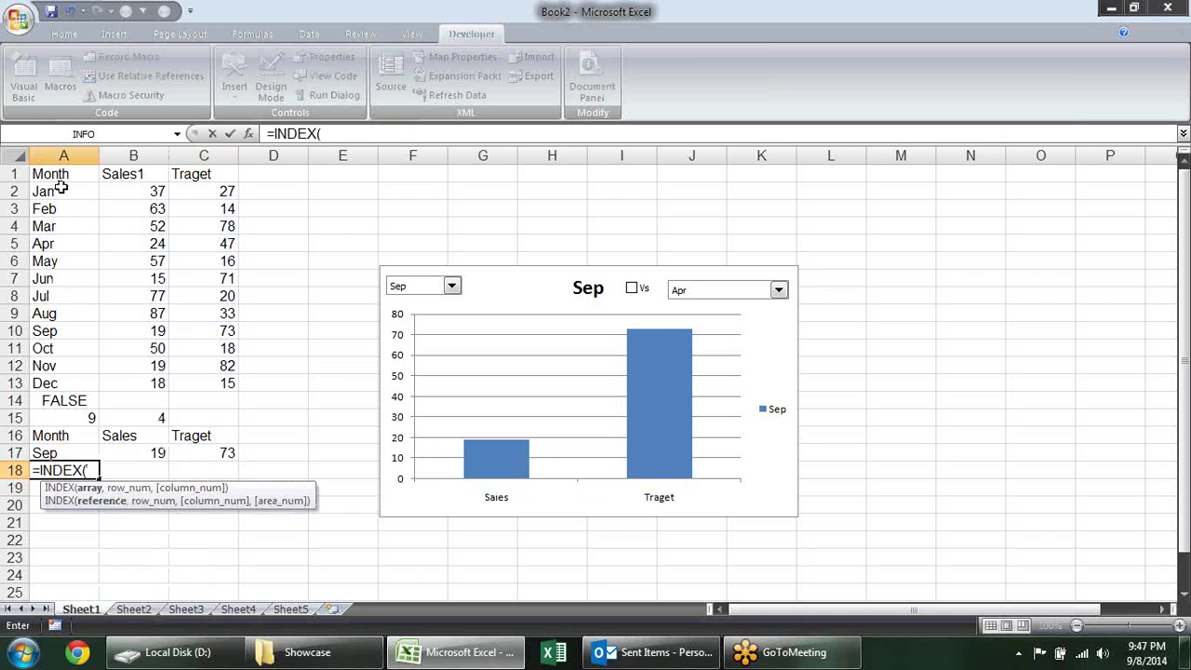
pyautogui.moveTo(61, 189); pyautogui.dragTo(66, 385)
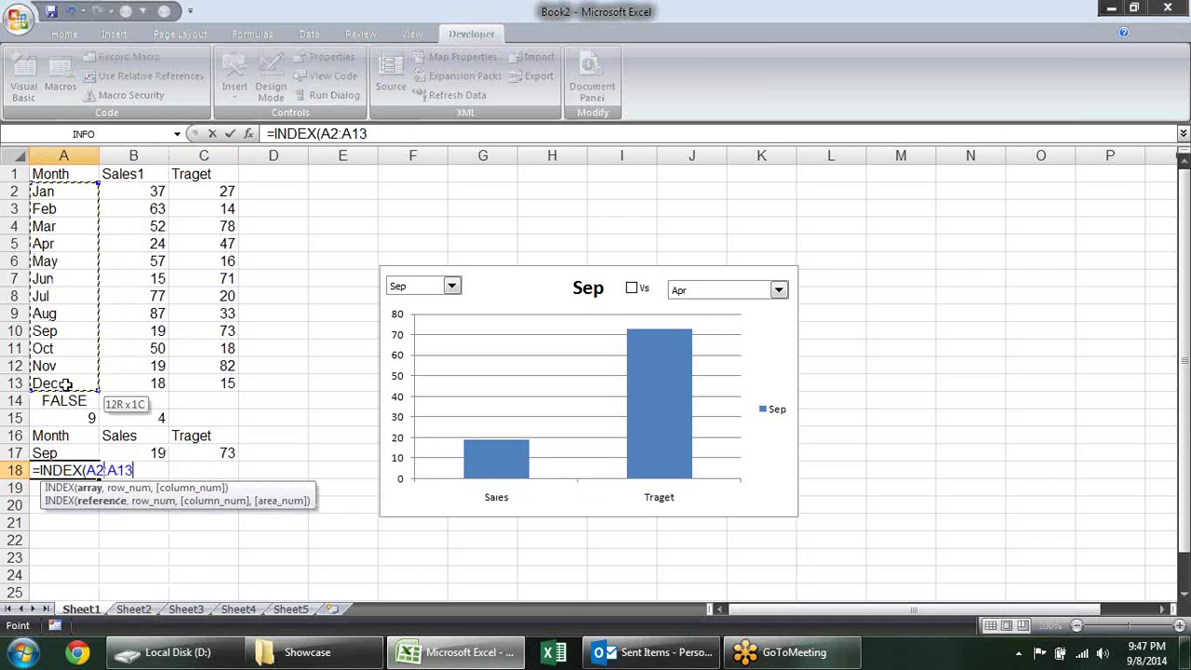
pyautogui.write(',')
pyautogui.click(159, 419)
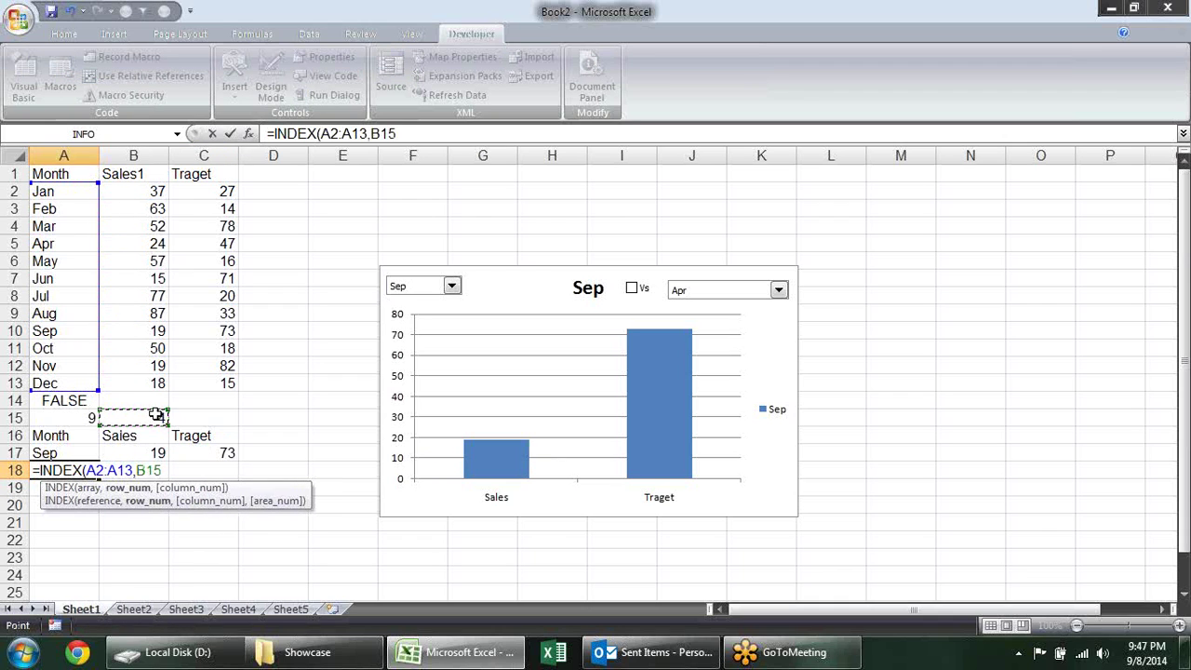
pyautogui.press('F4')
pyautogui.press('Return')
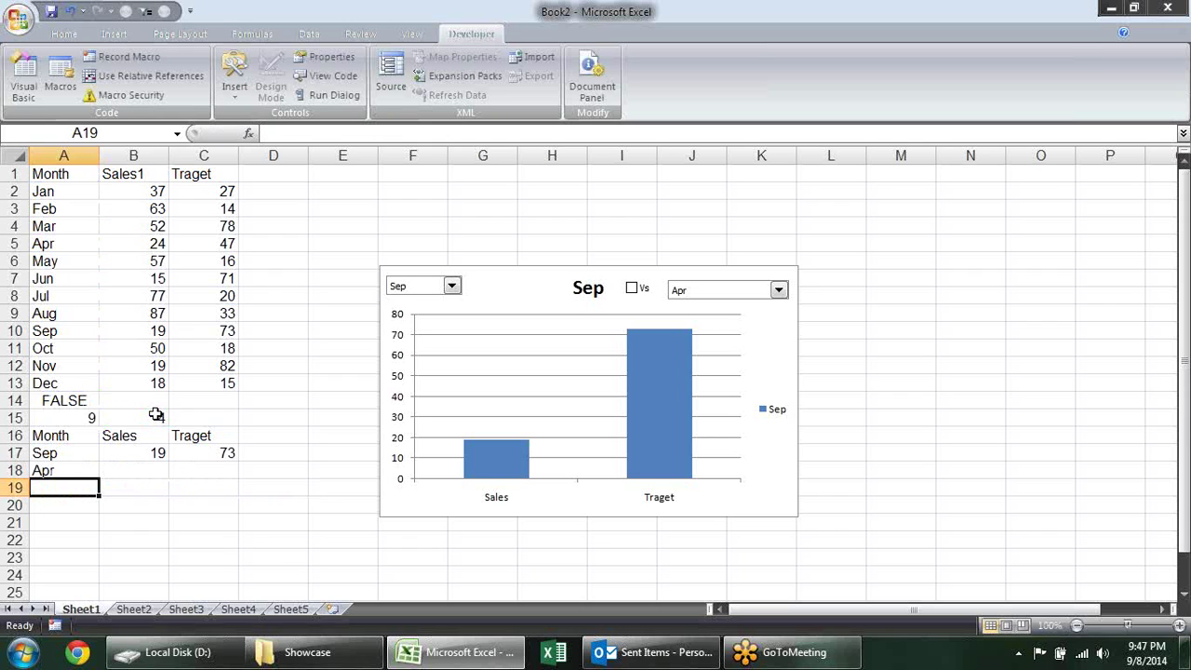
# - Fill A18's INDEX formula across to C18, showing Apr, 24 and 47
pyautogui.click(73, 472)
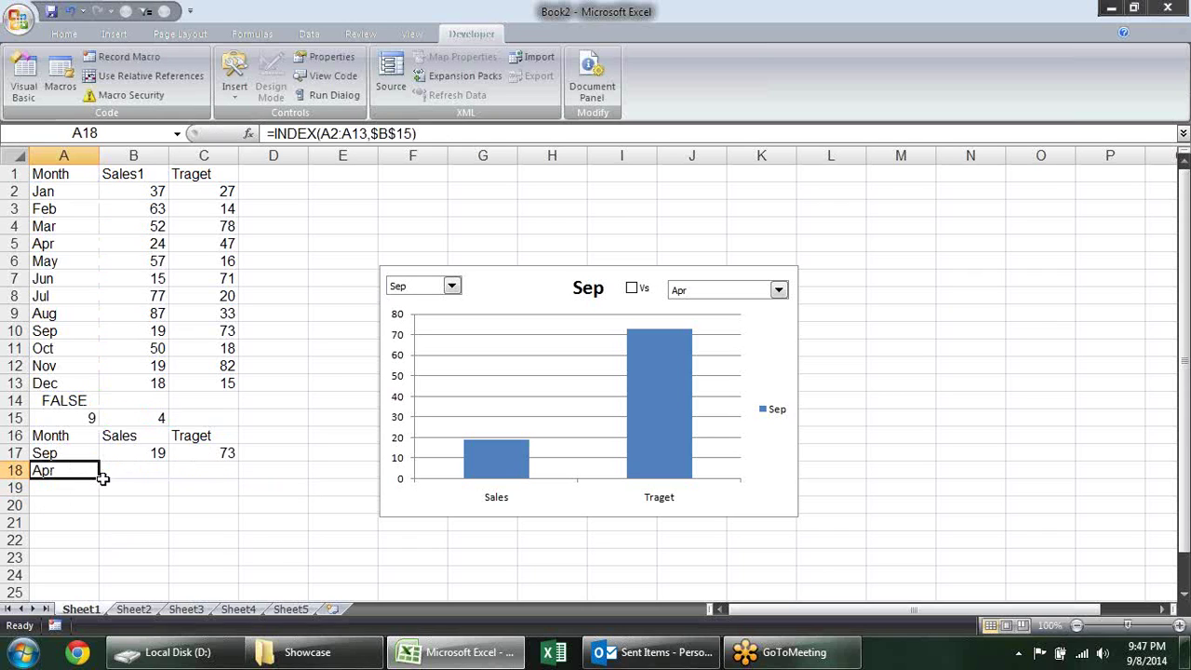
pyautogui.moveTo(100, 480); pyautogui.dragTo(213, 498)
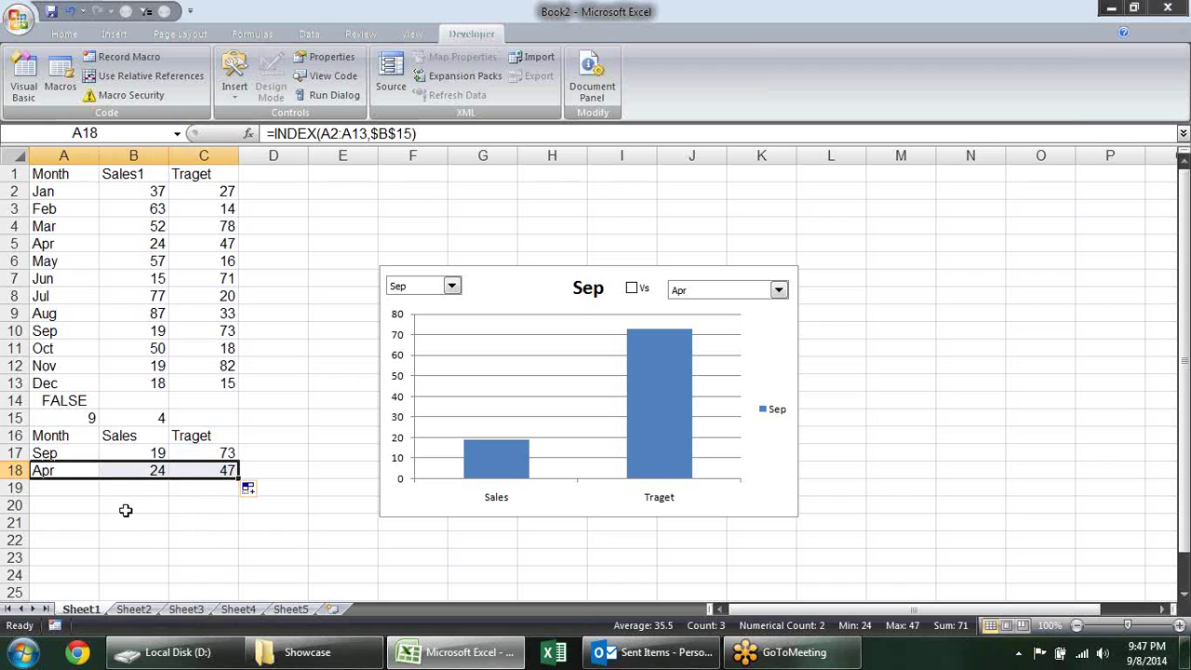
pyautogui.click(96, 405)
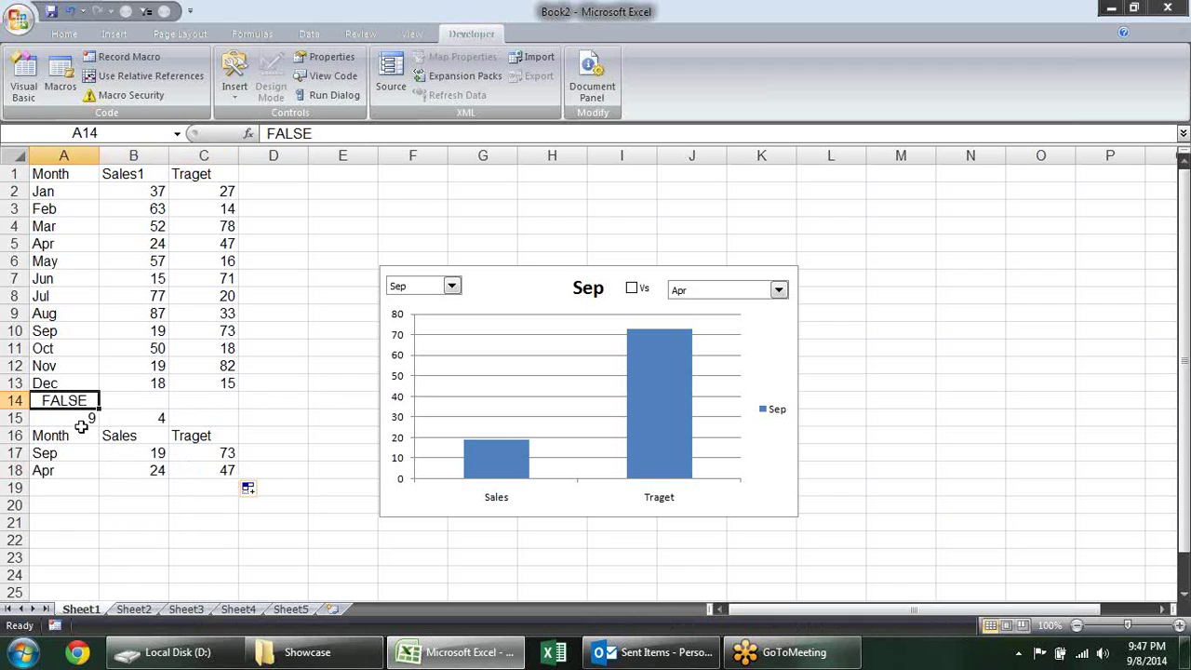
pyautogui.click(79, 473)
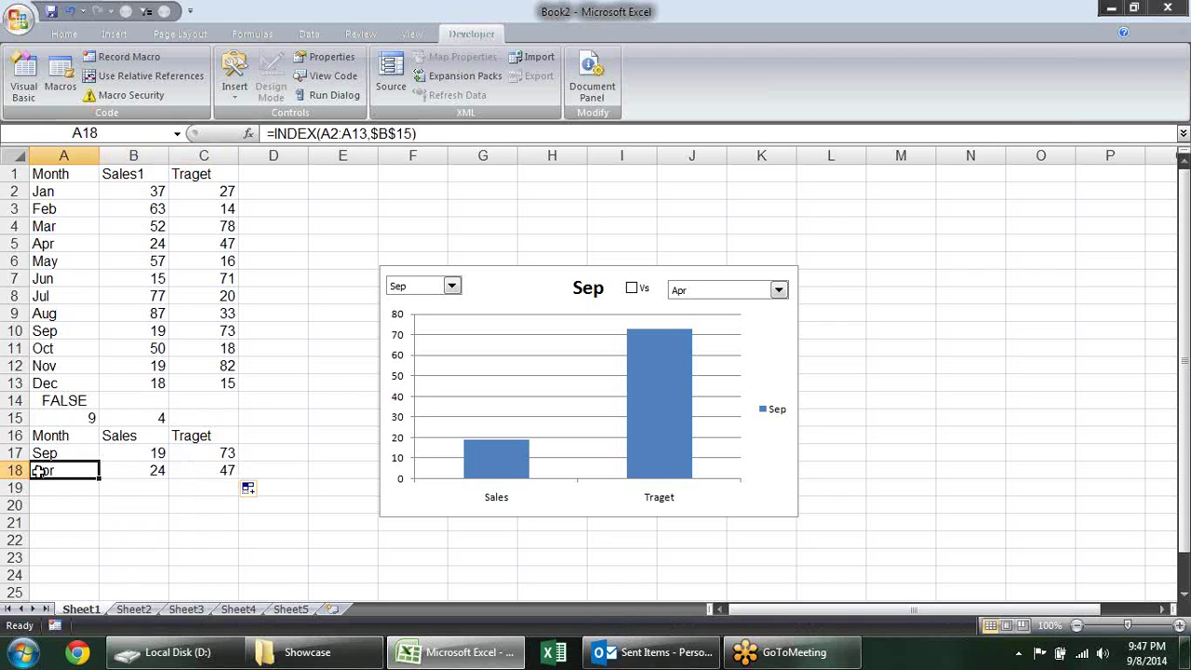
# - Wrap A18's INDEX formula in IF, using A14 as the condition and "" otherwise
pyautogui.doubleClick(39, 472)
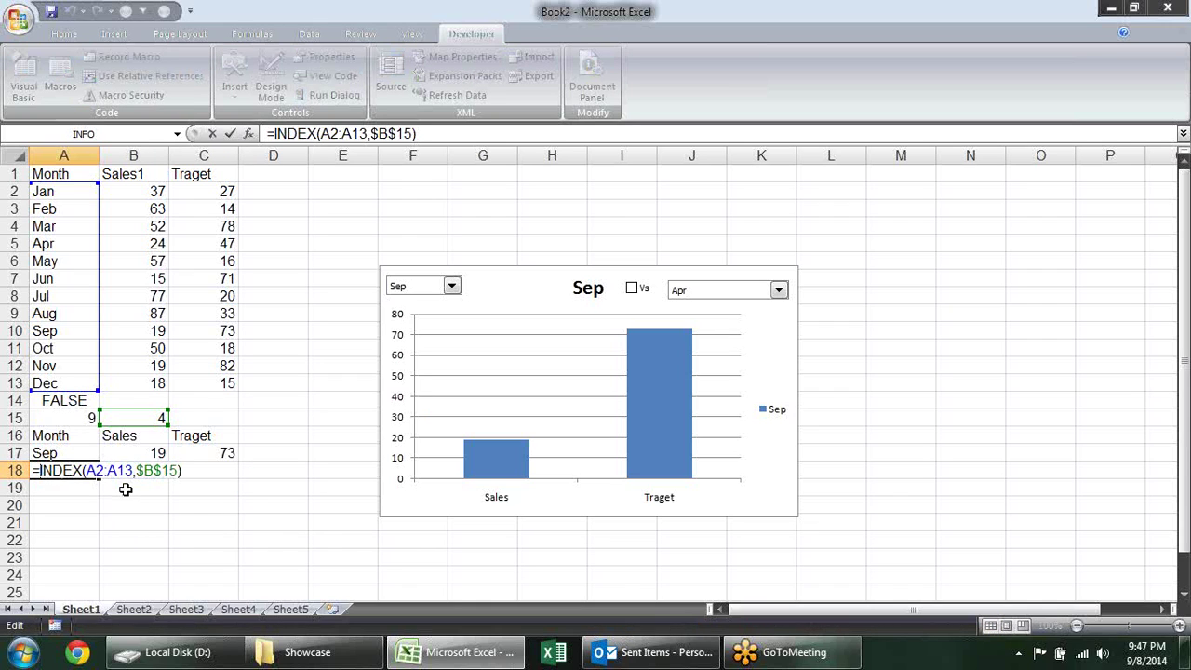
pyautogui.write('IF(')
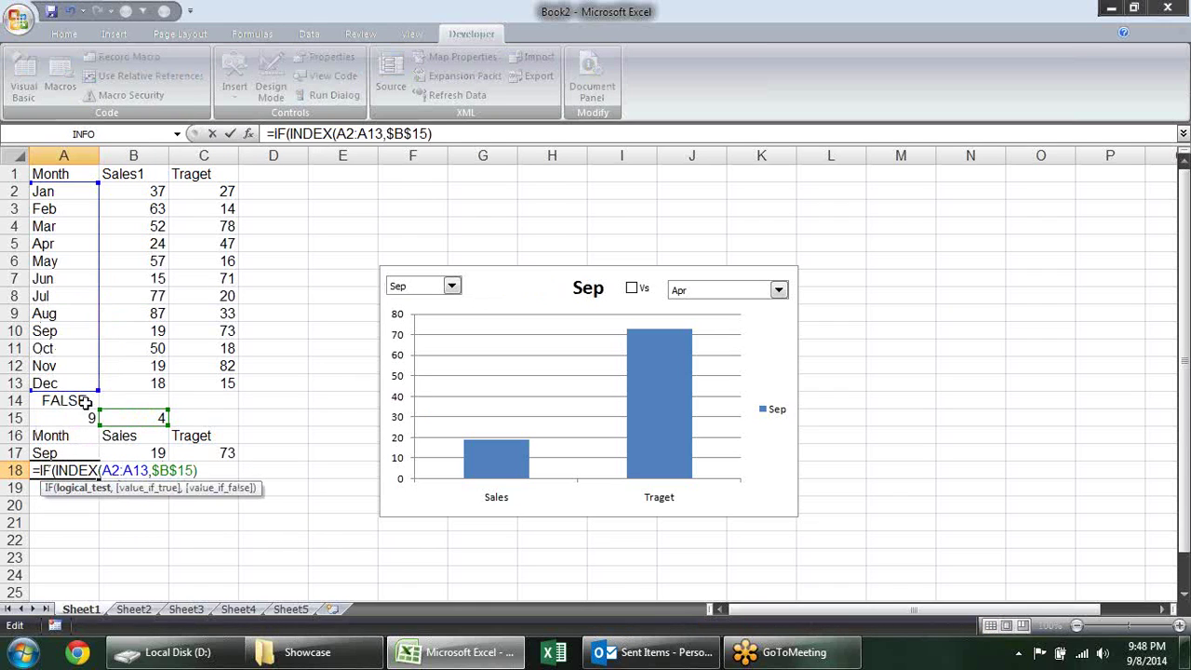
pyautogui.click(84, 402)
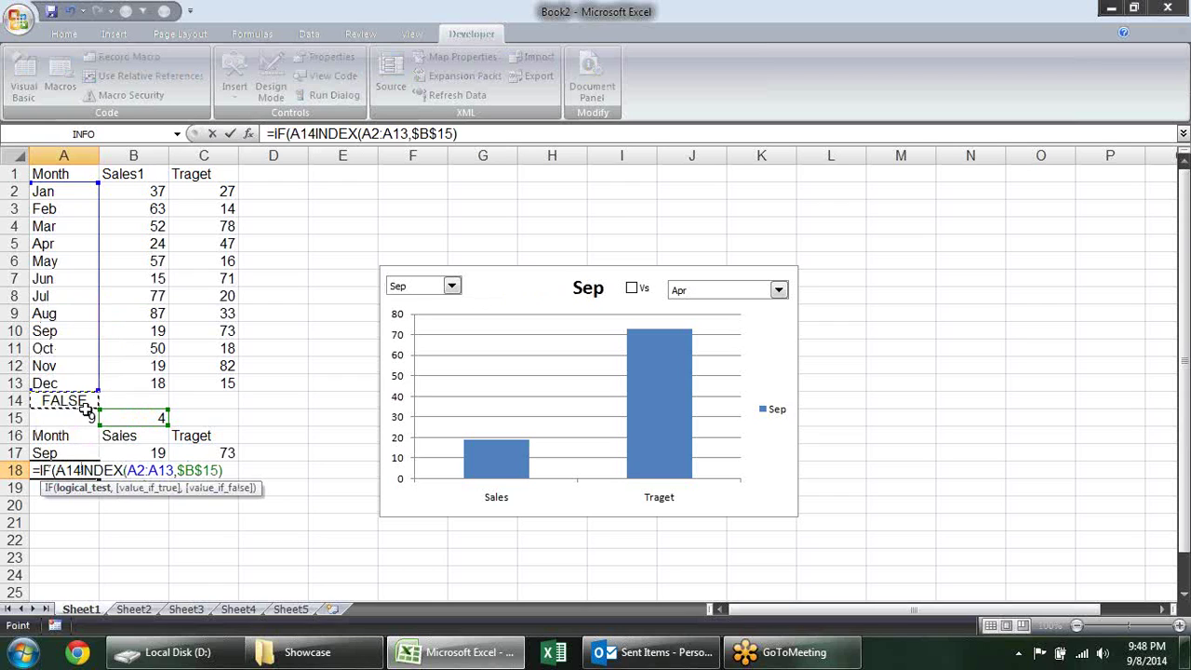
pyautogui.write(',')
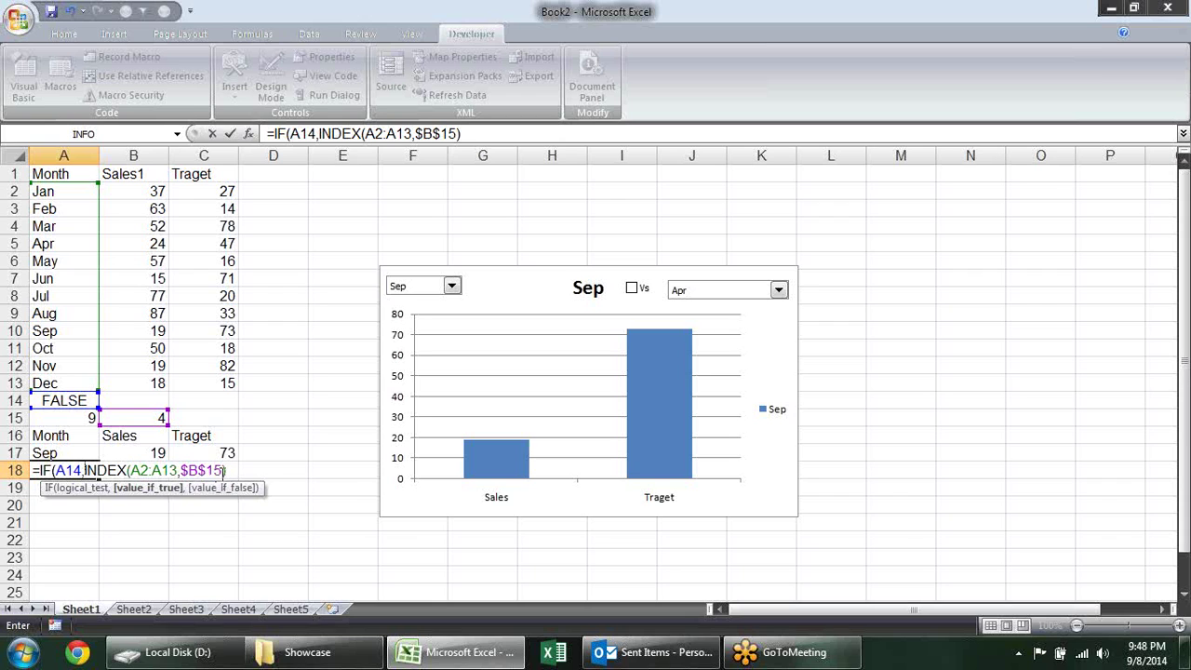
pyautogui.click(223, 470)
pyautogui.write(',')
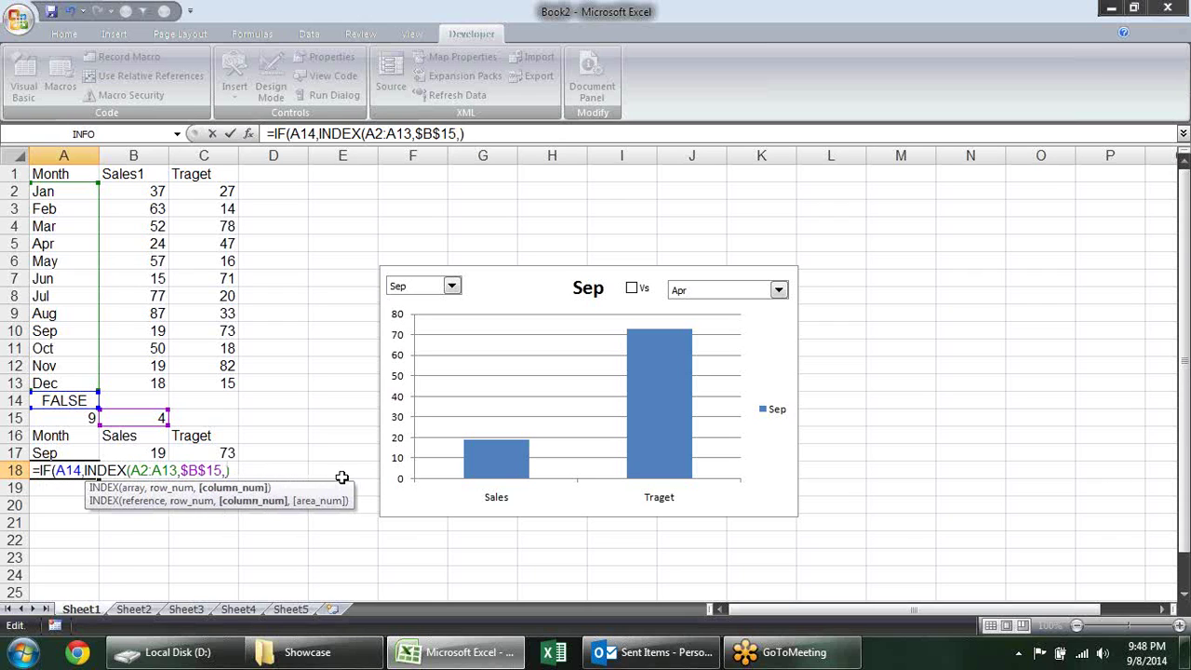
pyautogui.write('""')
pyautogui.press('Return')
pyautogui.press('Return')
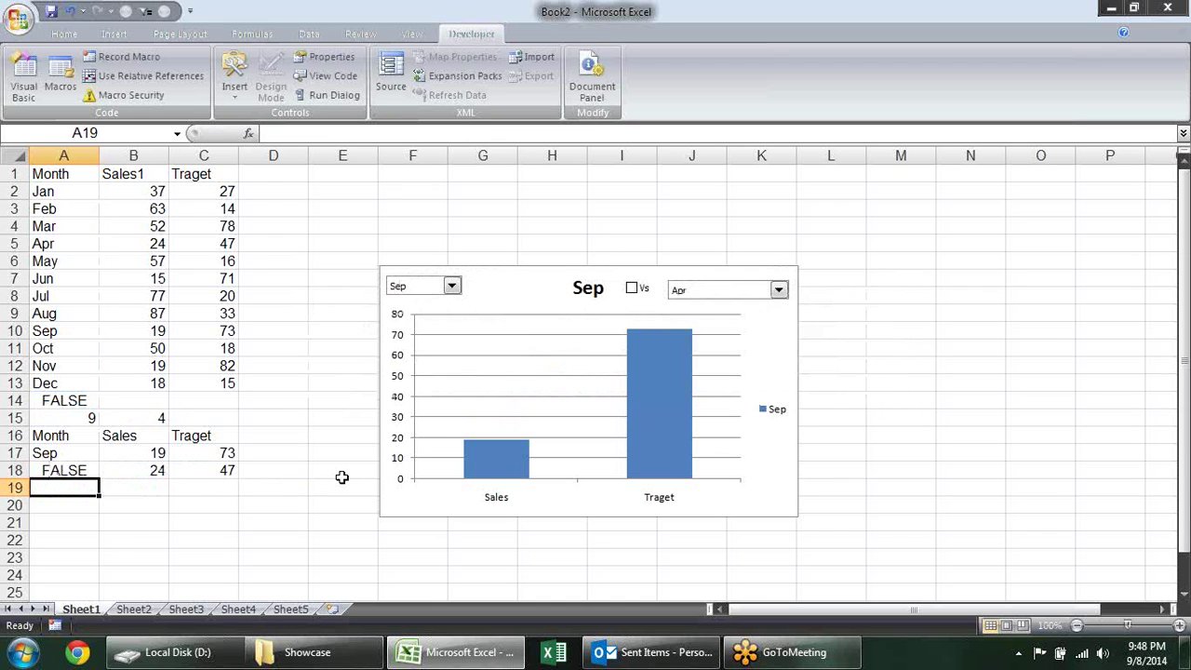
# - Add the missing closing parenthesis after $B$15 in A18 and accept Excel's correction
pyautogui.doubleClick(67, 469)
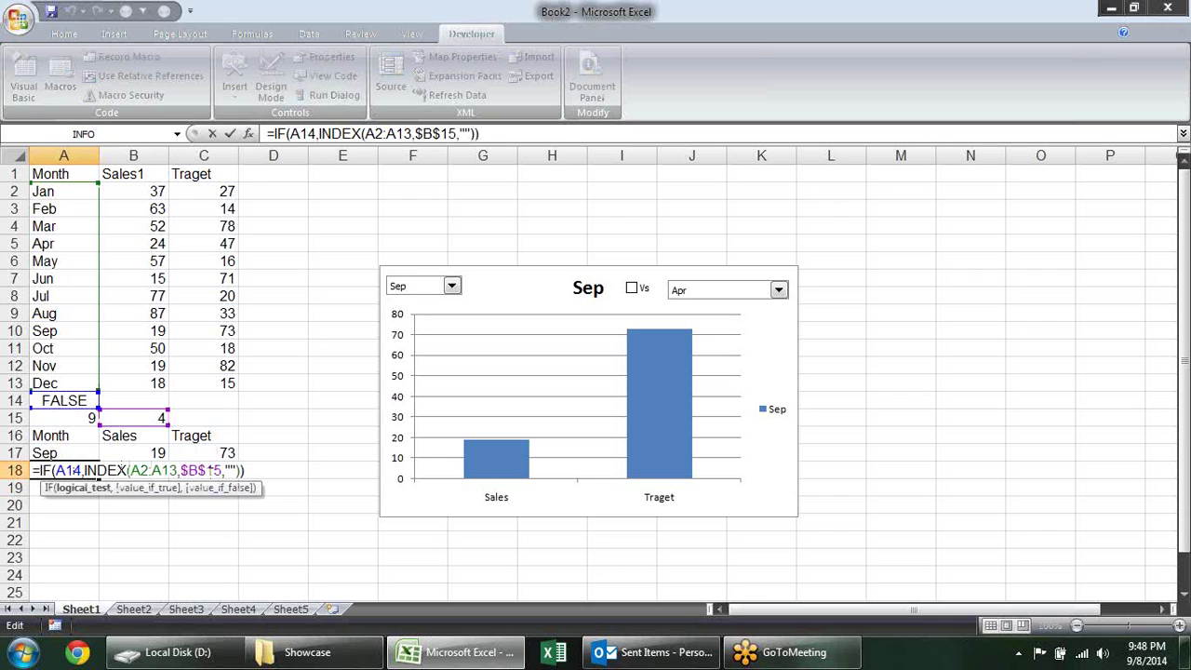
pyautogui.click(223, 472)
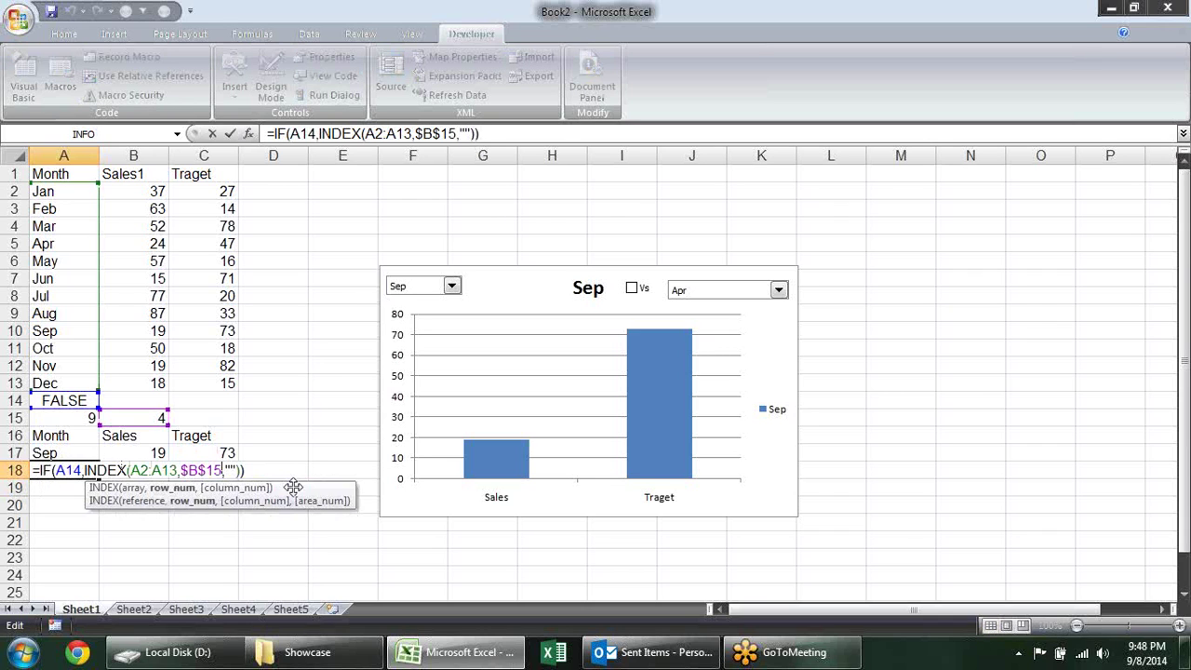
pyautogui.write(')')
pyautogui.press('Return')
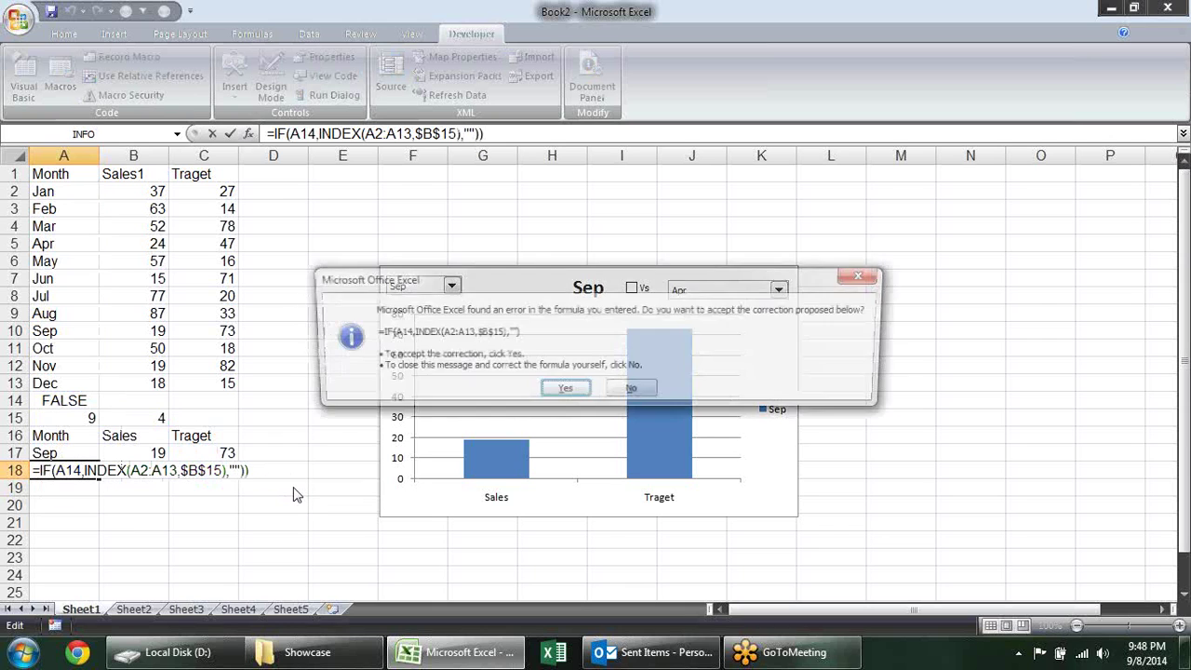
pyautogui.press('Return')
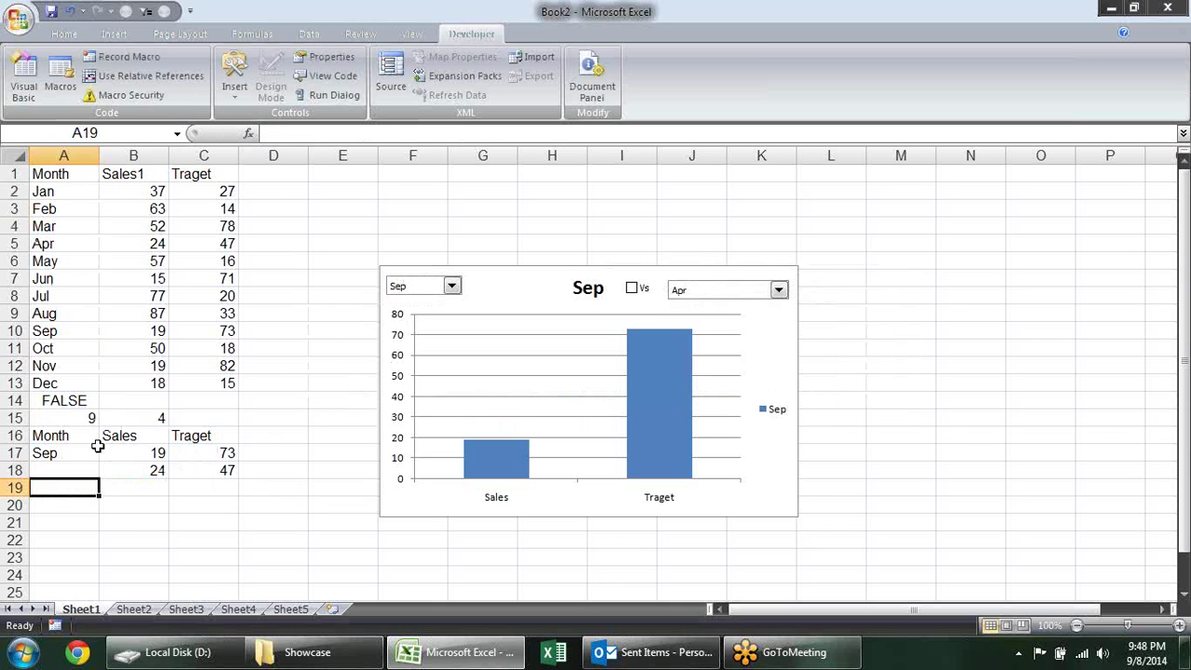
# - Fill the A18 formula across to C18, then toggle Vs on and off to test row 18
pyautogui.click(75, 472)
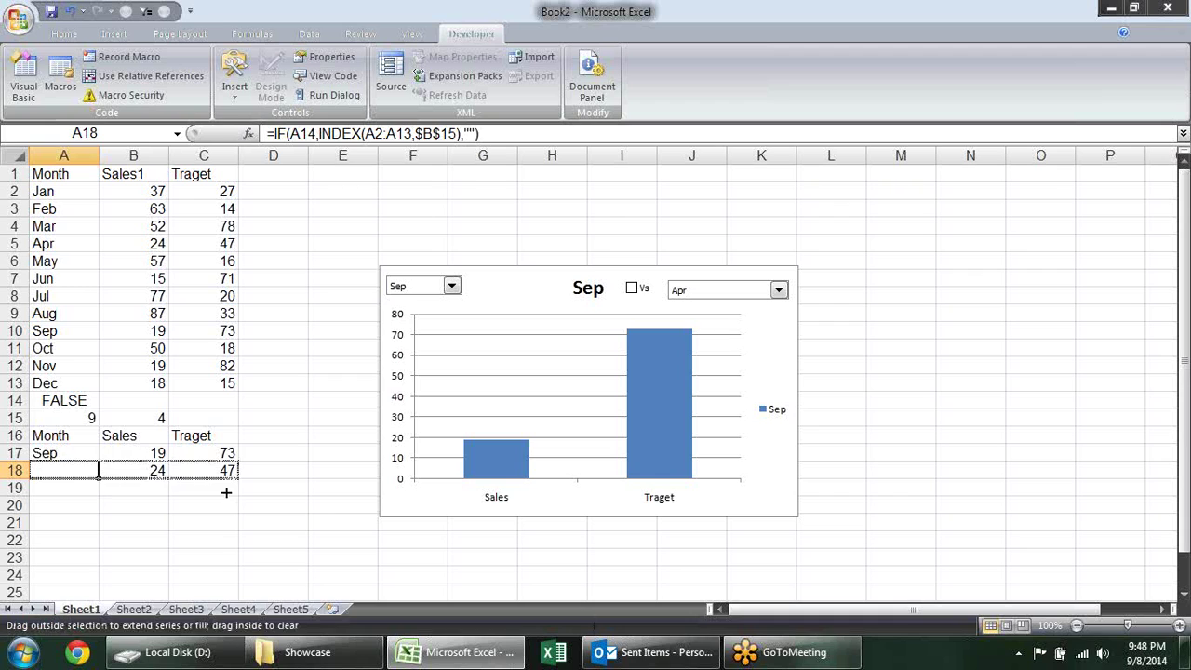
pyautogui.moveTo(101, 478); pyautogui.dragTo(229, 478)
pyautogui.click(214, 521)
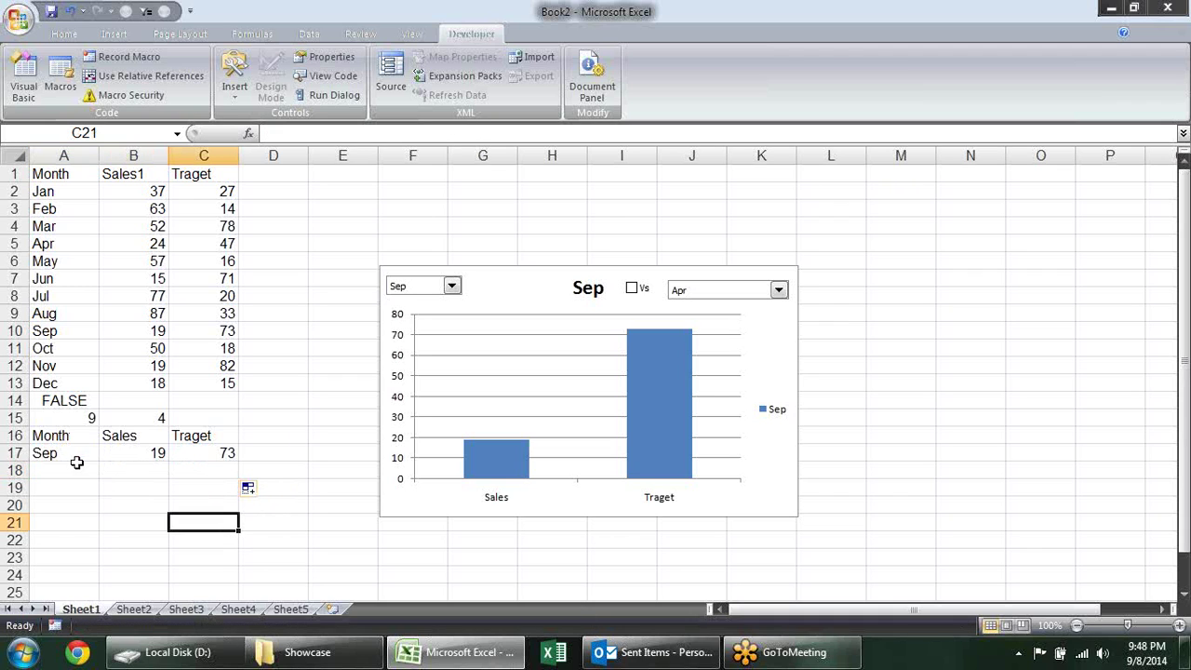
pyautogui.click(636, 290)
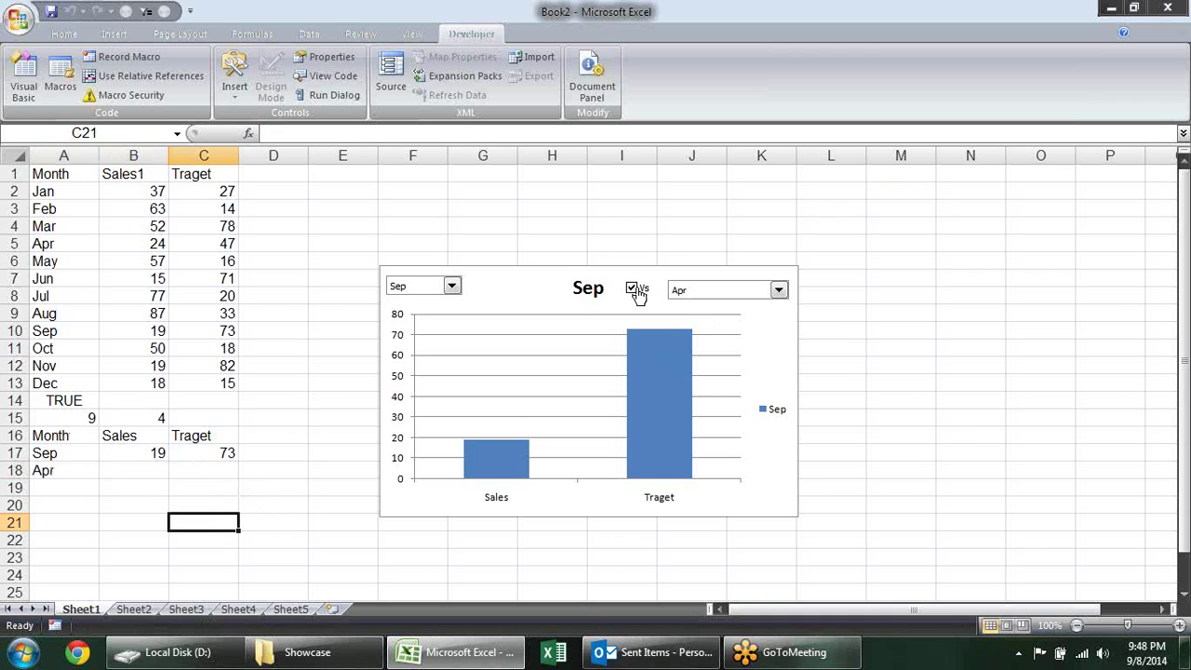
pyautogui.click(635, 289)
# - Make the A14 reference in A18's formula absolute ($A$14)
pyautogui.click(85, 467)
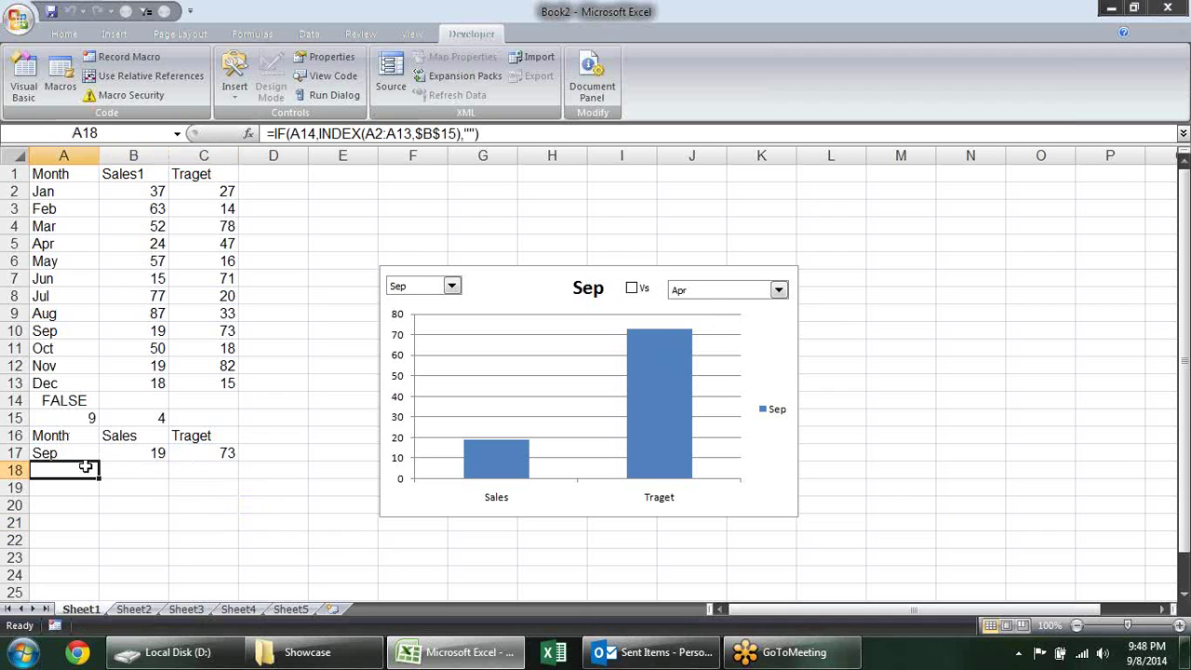
pyautogui.doubleClick(87, 467)
pyautogui.click(66, 470)
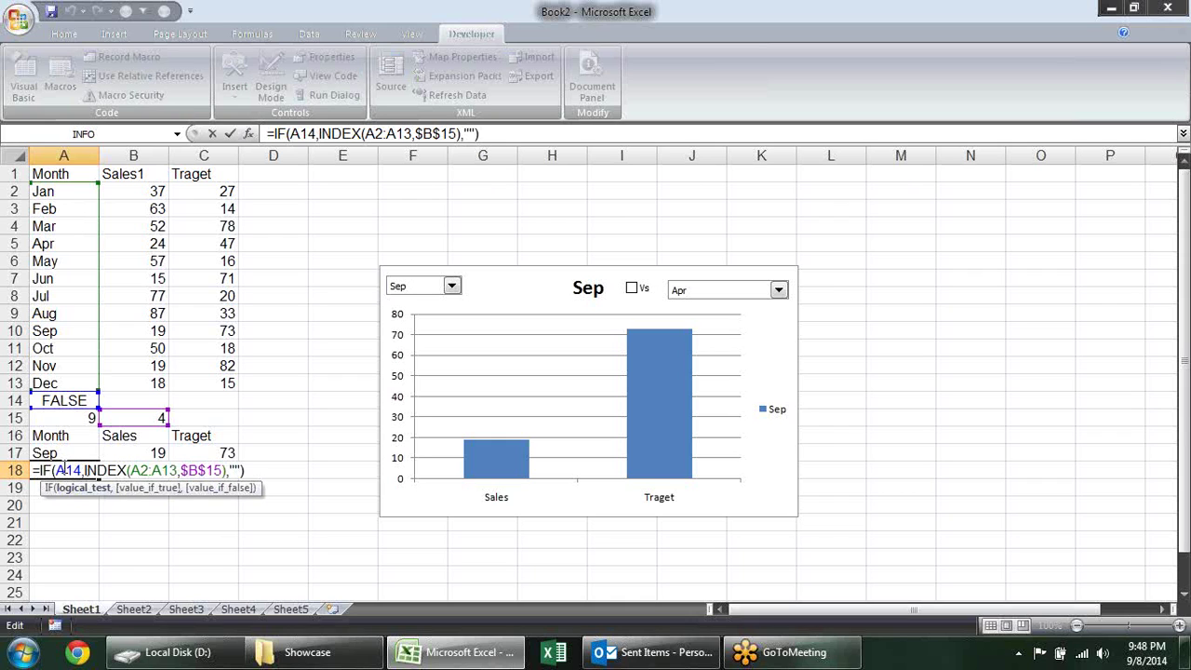
pyautogui.press('F4')
pyautogui.press('Return')
pyautogui.moveTo(61, 471)
pyautogui.mouseDown()
pyautogui.moveTo(56, 456)
pyautogui.moveTo(215, 487)
pyautogui.mouseUp()
pyautogui.click(91, 472)
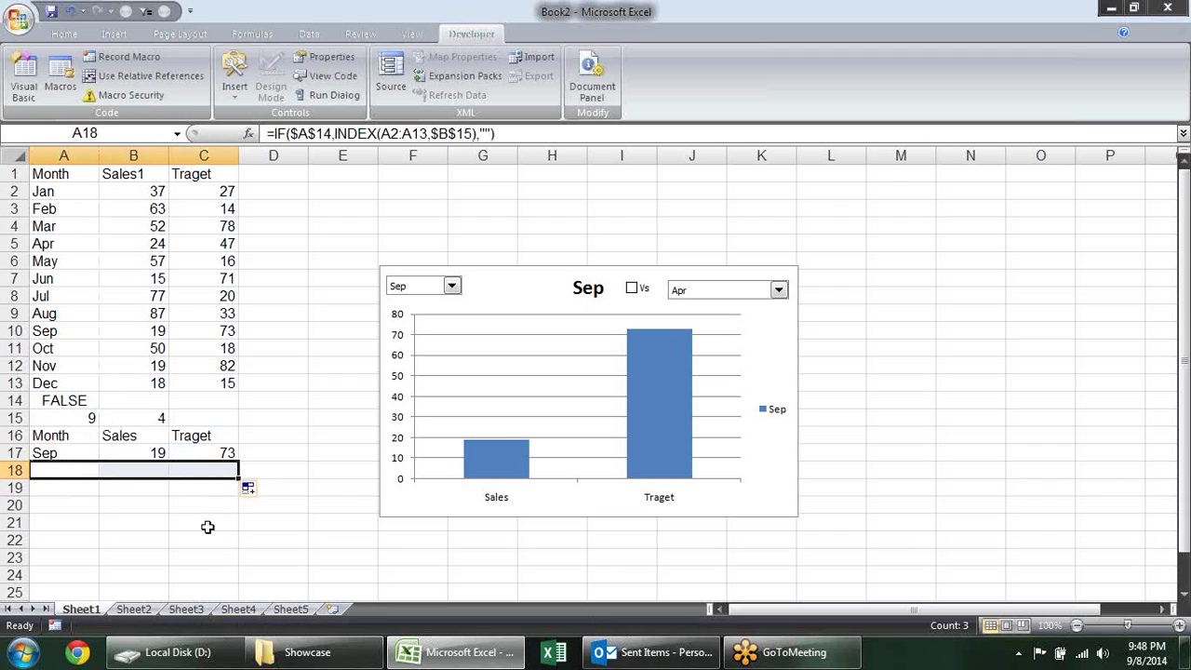
# - Check C18's formula and toggle Vs on and off to test row 18
pyautogui.click(207, 527)
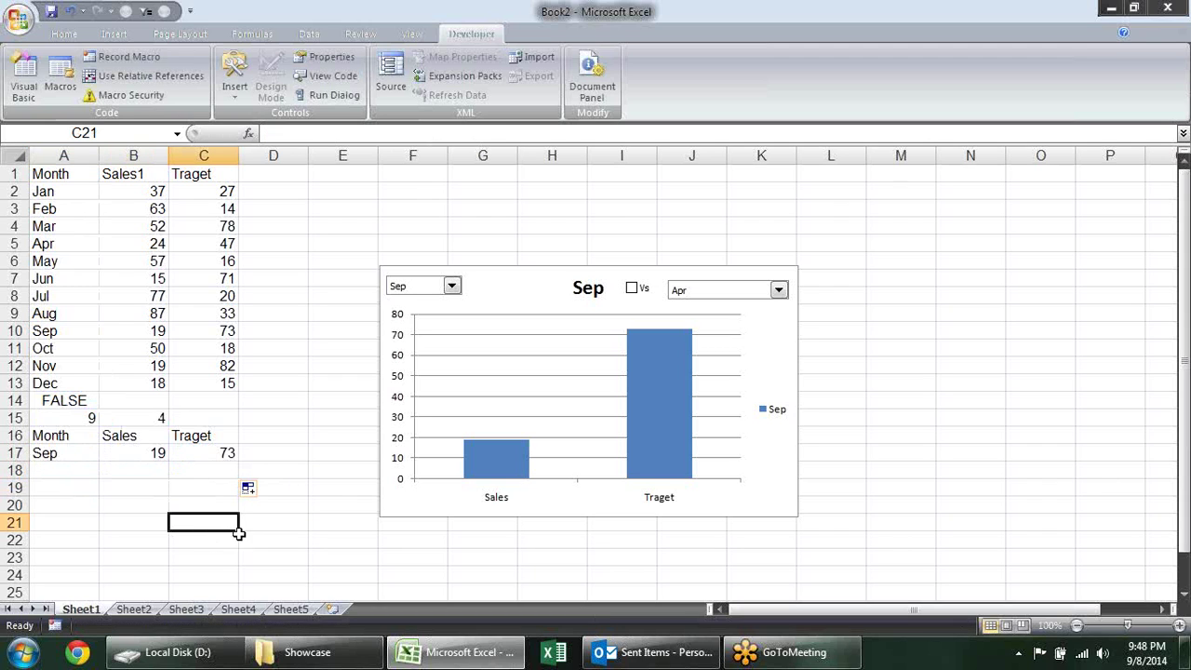
pyautogui.click(212, 470)
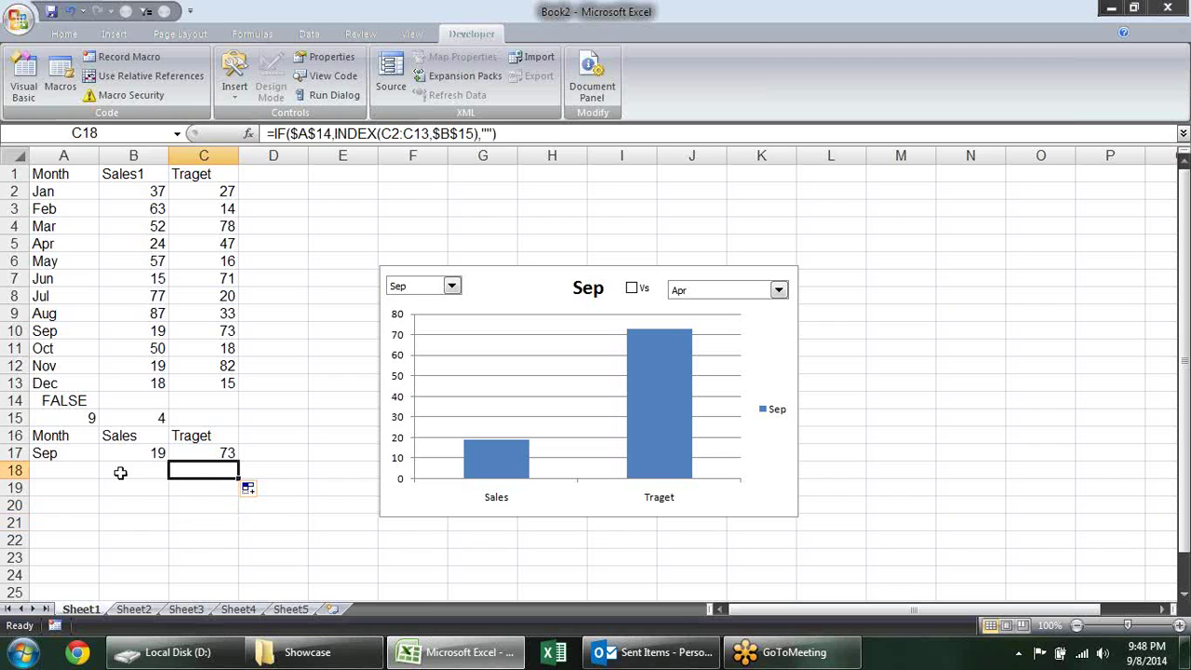
pyautogui.click(632, 290)
pyautogui.click(632, 291)
# - Tick Vs and extend the chart series name range from A17 to A17:A18
pyautogui.click(651, 387)
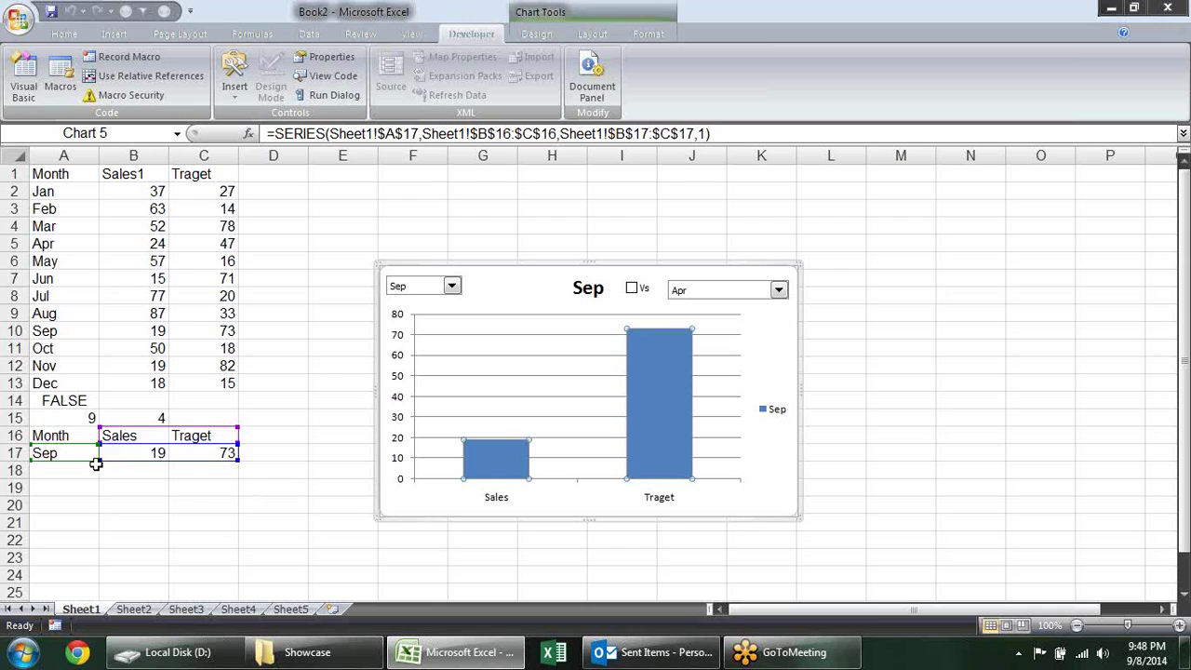
pyautogui.click(632, 289)
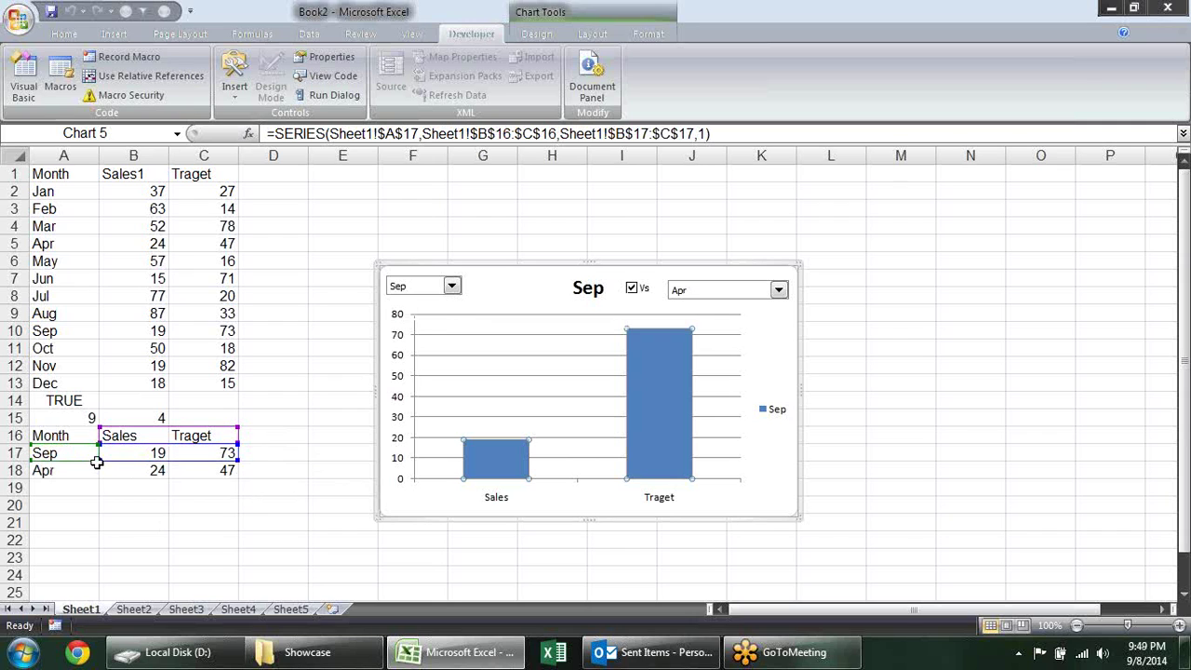
pyautogui.moveTo(99, 463); pyautogui.dragTo(98, 479)
# - Delete the old chart and insert a clustered column chart from A16:C18
pyautogui.click(580, 265)
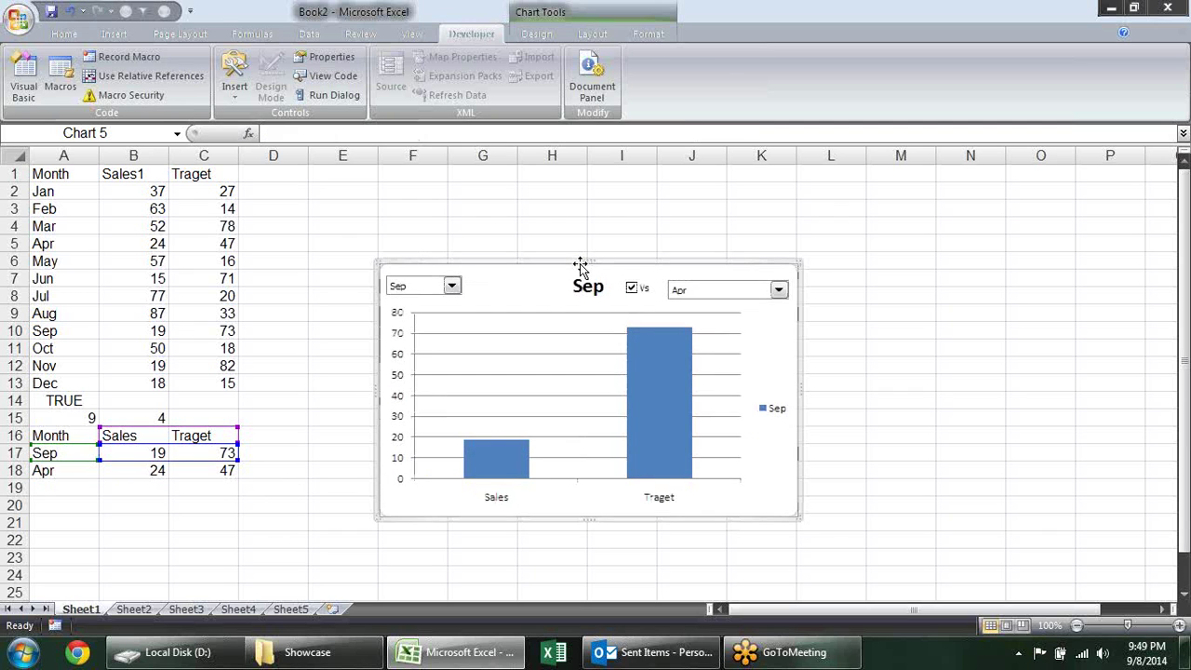
pyautogui.press('Delete')
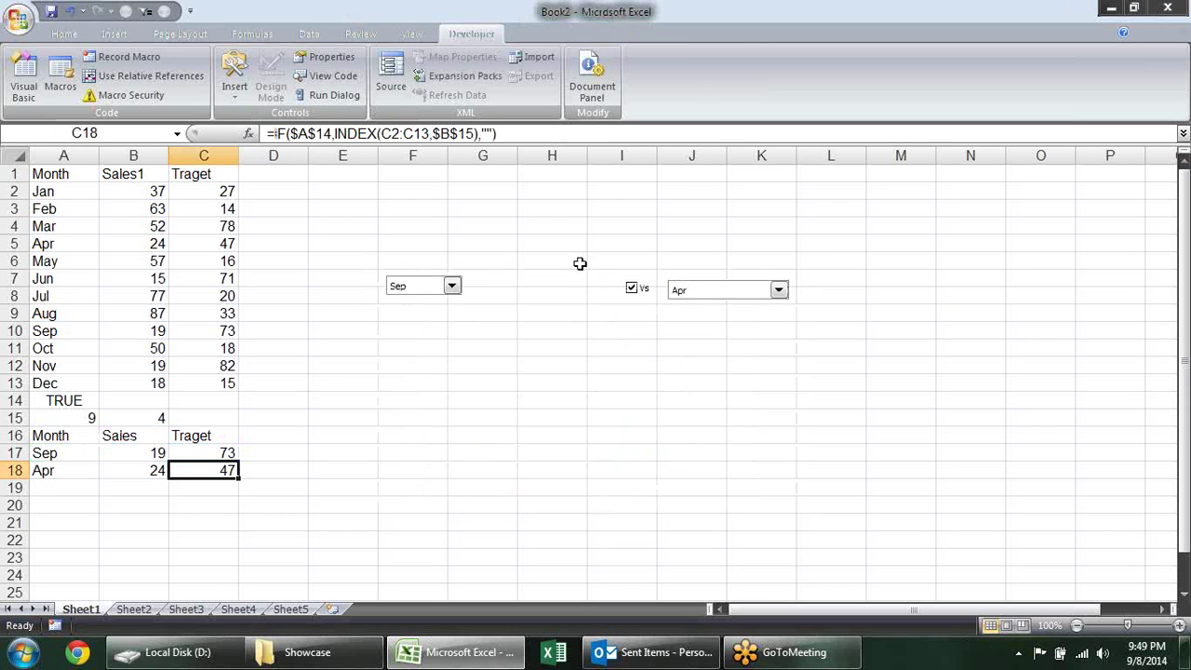
pyautogui.click(76, 435)
pyautogui.moveTo(76, 434); pyautogui.dragTo(229, 472)
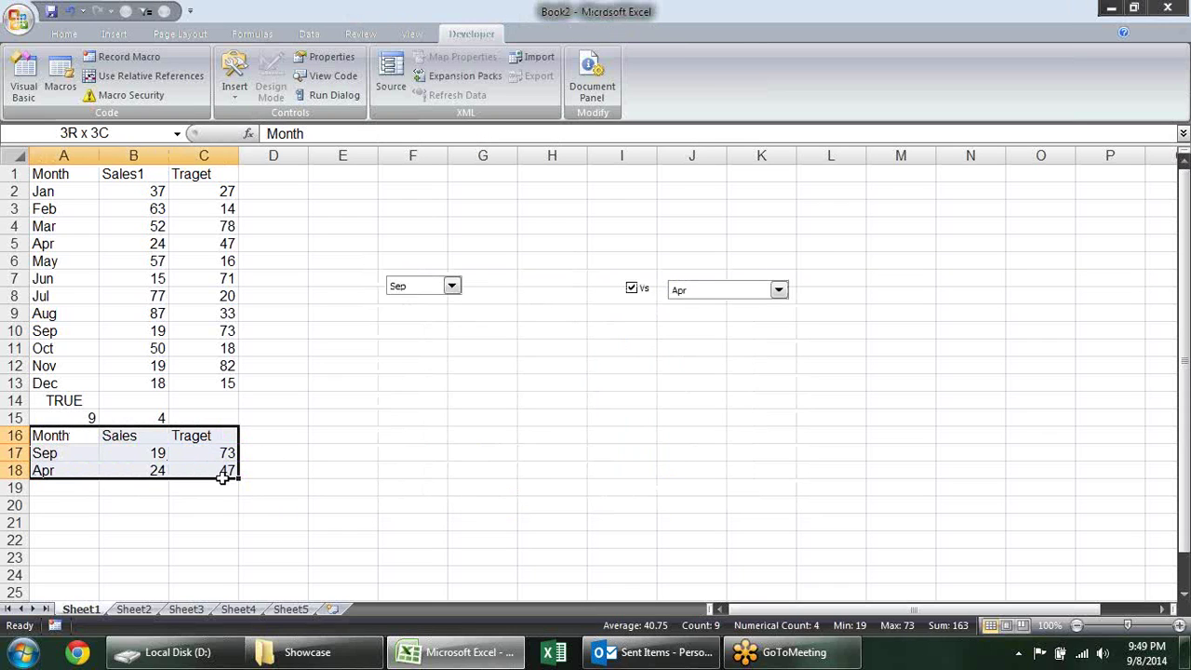
pyautogui.click(115, 33)
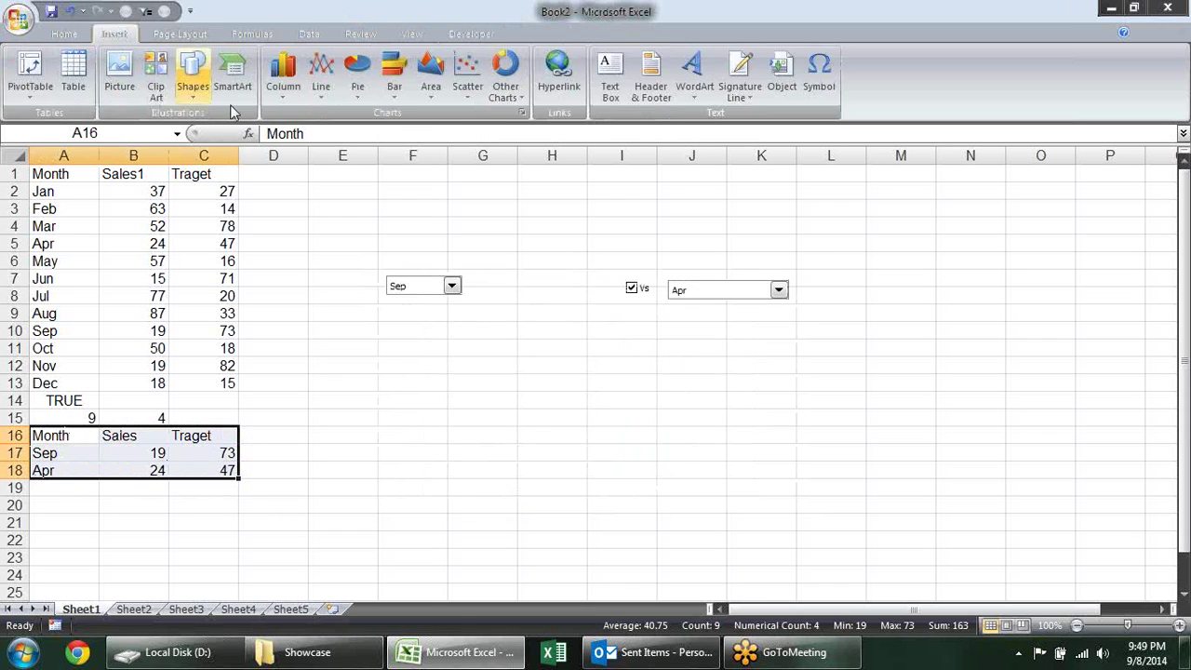
pyautogui.click(283, 74)
pyautogui.click(291, 147)
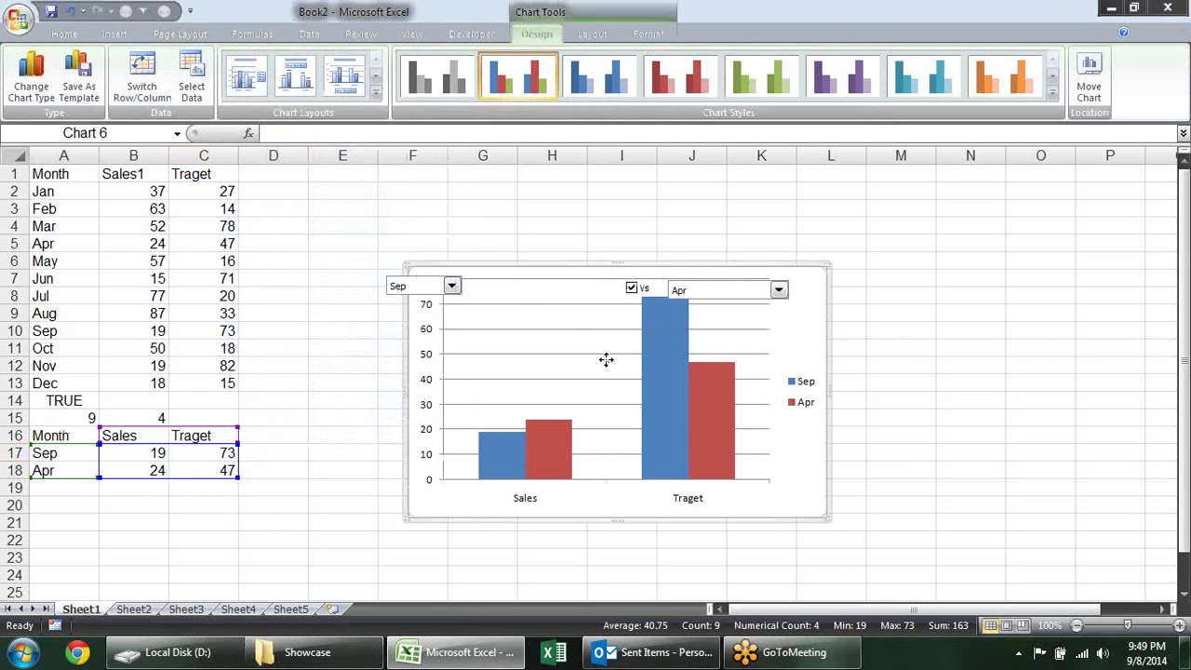
# - Resize the new chart's plot area from its top edge and reposition the chart
pyautogui.click(580, 364)
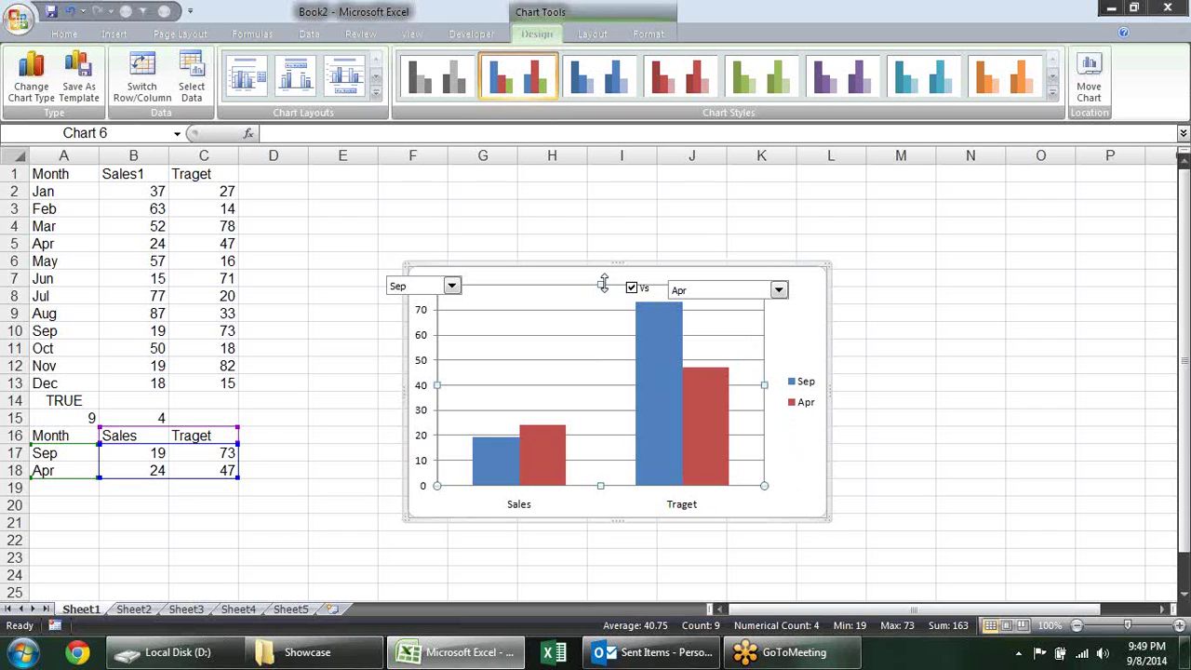
pyautogui.moveTo(599, 289); pyautogui.dragTo(596, 335)
pyautogui.moveTo(620, 268); pyautogui.dragTo(590, 262)
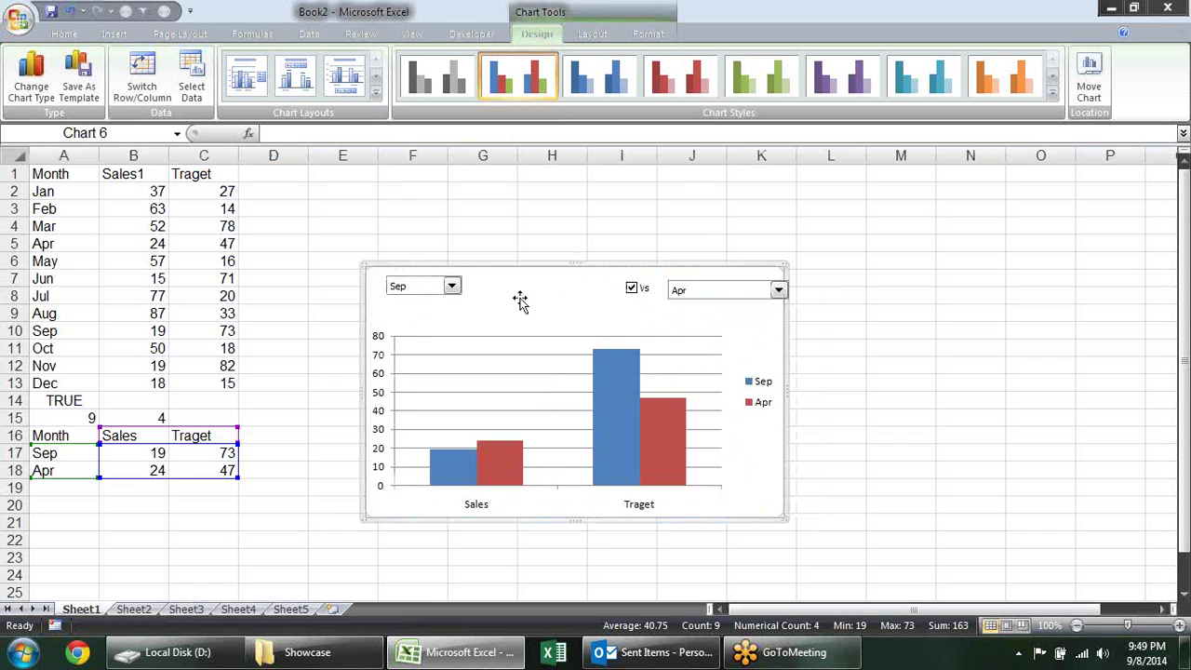
# - Move the Sep drop-down toward the chart middle with the Vs checkbox beside it
pyautogui.rightClick(438, 280)
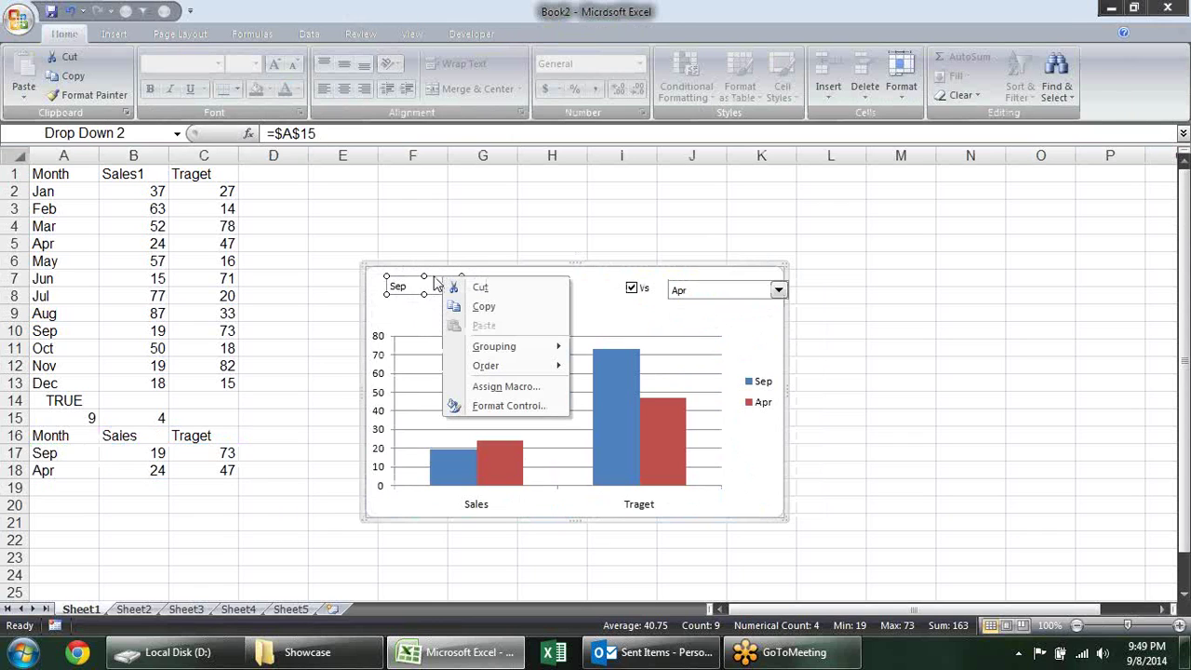
pyautogui.moveTo(437, 284); pyautogui.dragTo(524, 296)
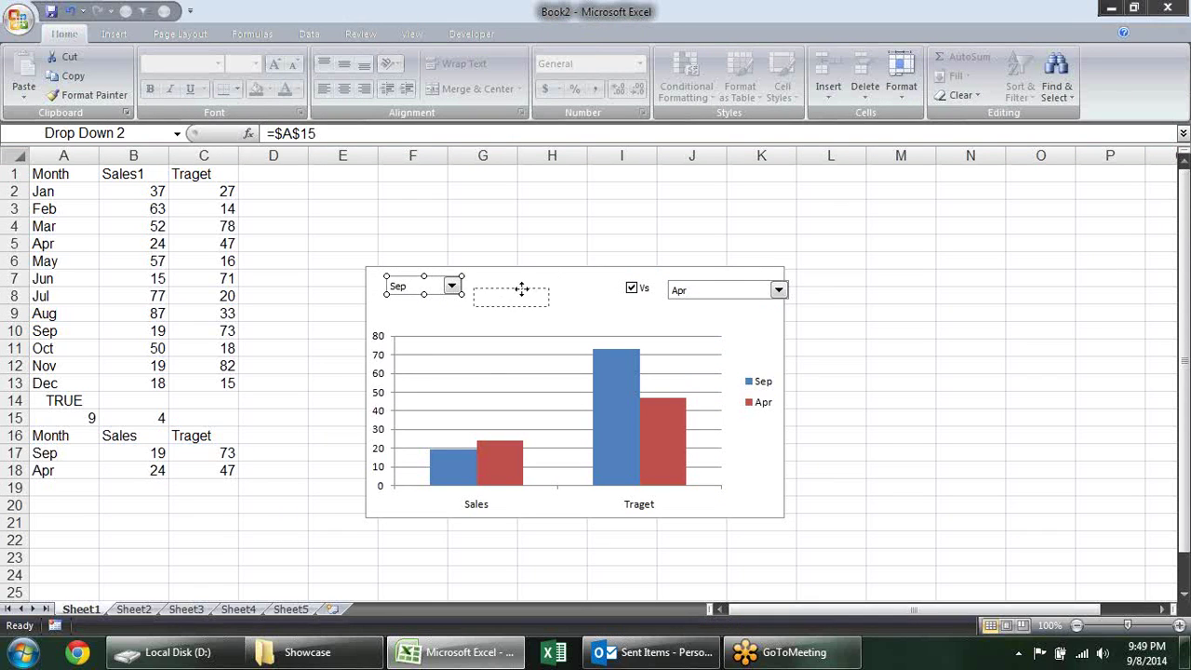
pyautogui.press('Escape')
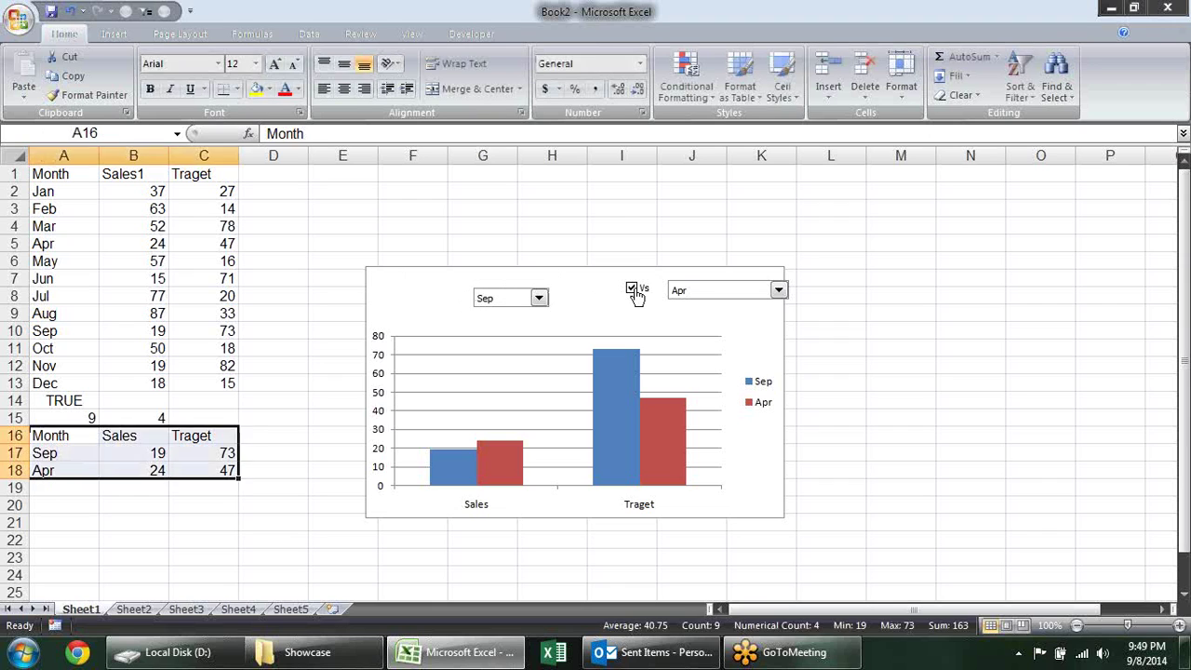
pyautogui.rightClick(638, 291)
pyautogui.press('Escape')
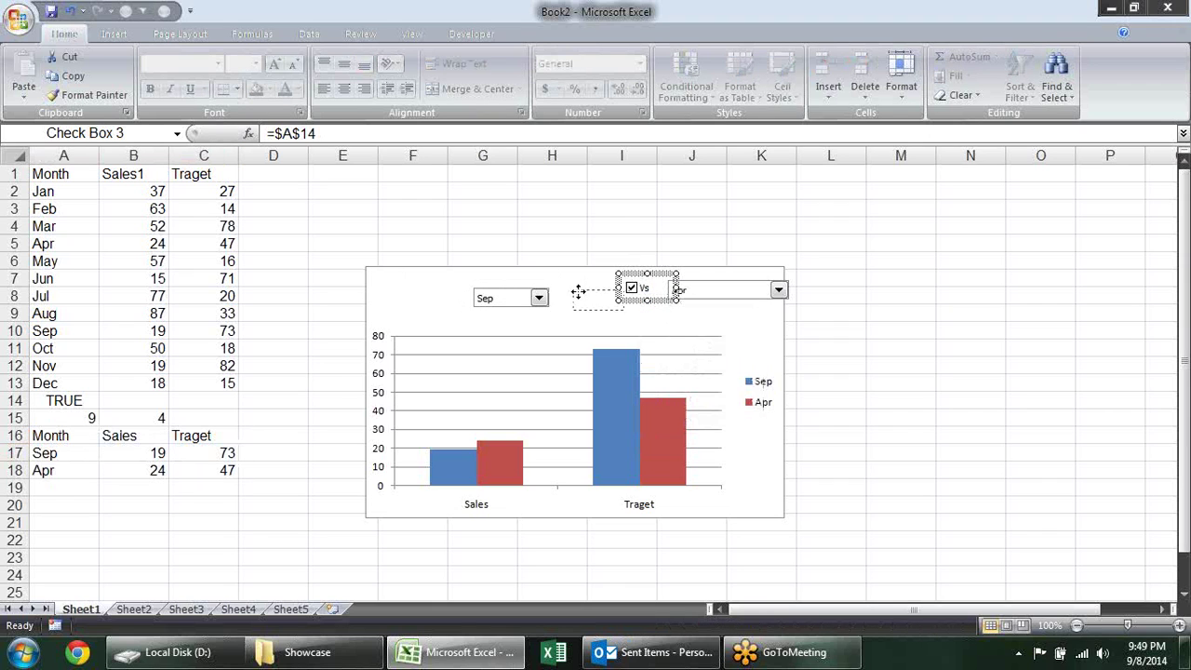
pyautogui.moveTo(578, 291); pyautogui.dragTo(573, 289)
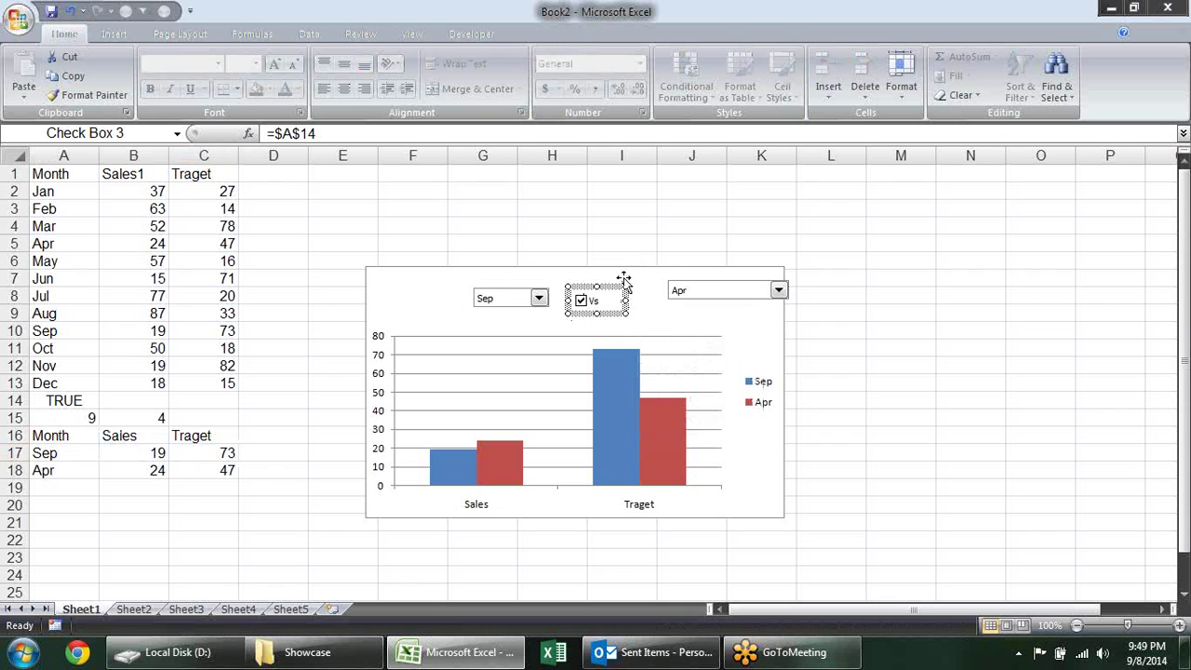
# - Narrow the Apr drop-down and nudge it into line next to the Vs checkbox
pyautogui.rightClick(731, 293)
pyautogui.click(788, 282)
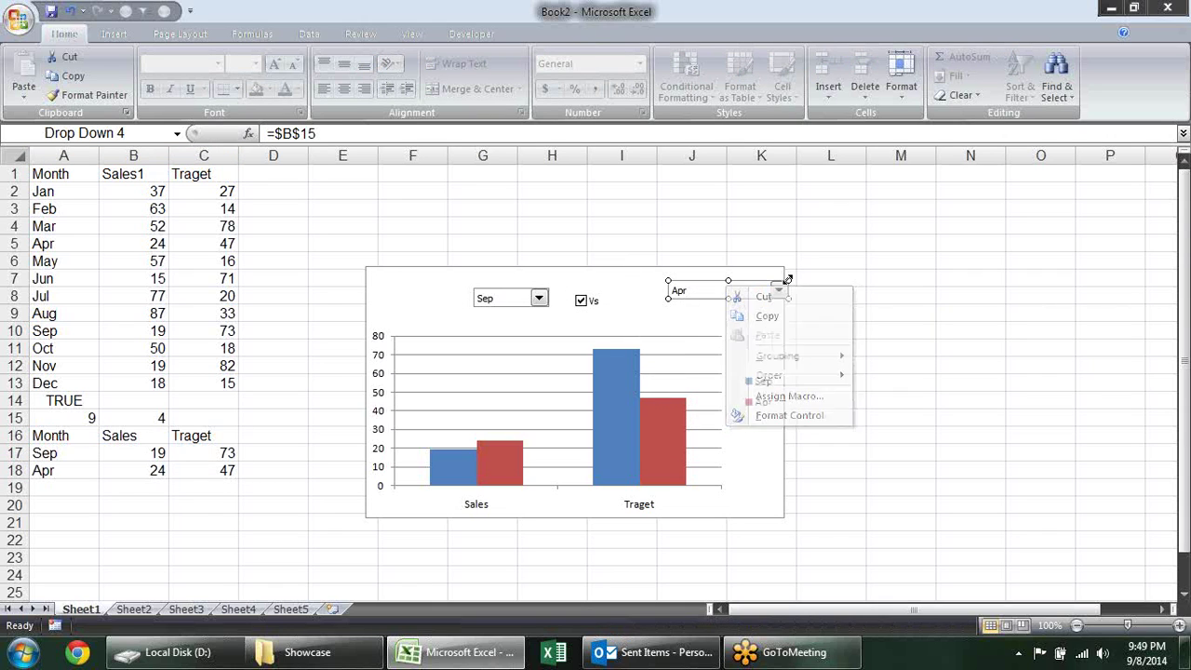
pyautogui.moveTo(789, 282); pyautogui.dragTo(727, 284)
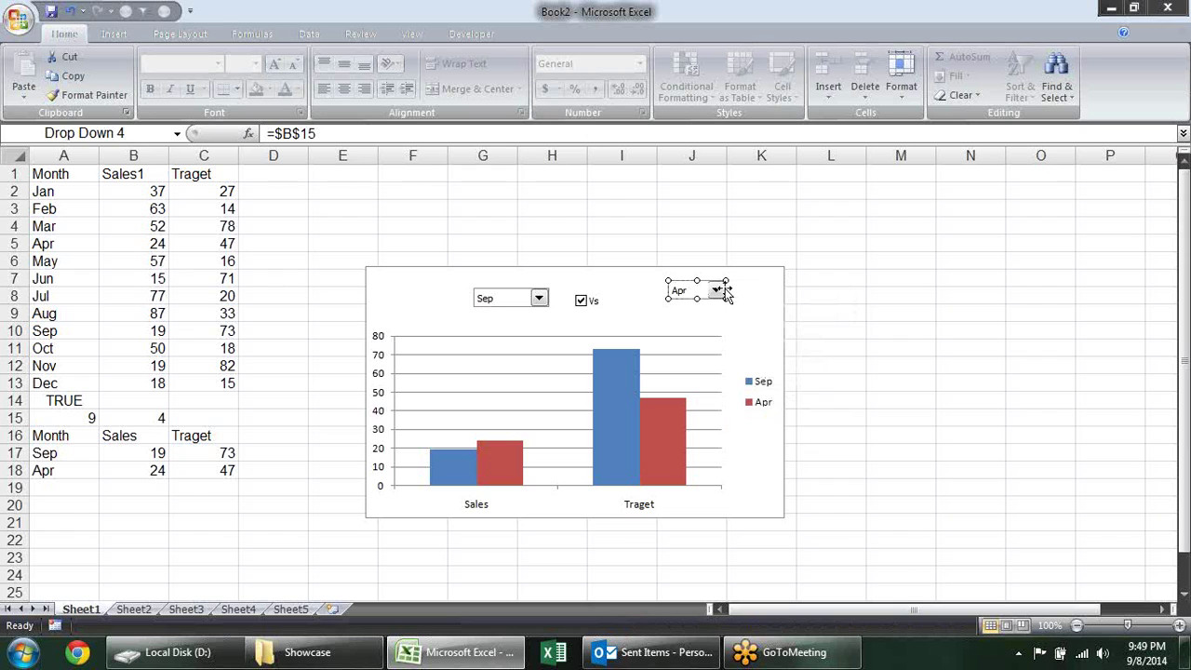
pyautogui.press('Down')
pyautogui.press('Down')
pyautogui.press('Down')
pyautogui.press('Down')
pyautogui.press('Down')
pyautogui.press('Down')
pyautogui.press('Left')
pyautogui.press('Left')
pyautogui.press('Left')
pyautogui.press('Left')
pyautogui.press('Left')
pyautogui.press('Left')
pyautogui.press('Left')
pyautogui.press('Left')
pyautogui.press('Left')
pyautogui.press('Left')
pyautogui.press('Left')
pyautogui.press('Left')
pyautogui.press('Left')
pyautogui.press('Left')
pyautogui.press('Left')
pyautogui.press('Down')
pyautogui.press('Down')
pyautogui.press('Down')
pyautogui.press('Down')
pyautogui.press('Down')
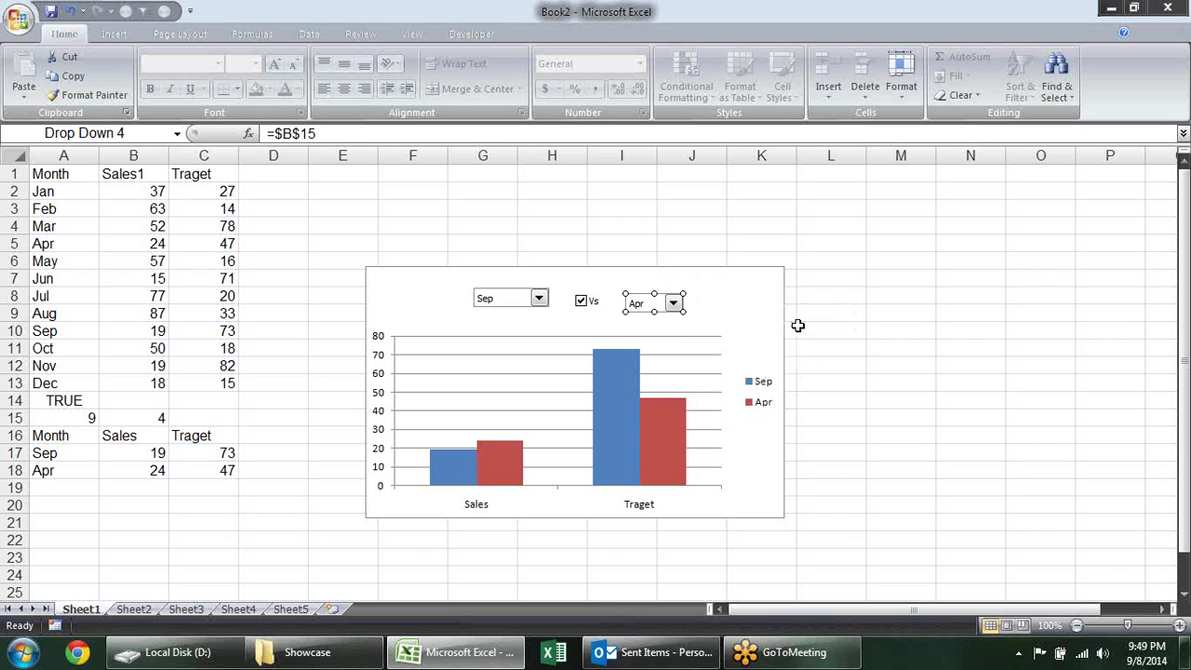
pyautogui.press('Up')
# - Toggle the Vs checkbox repeatedly to test the comparison month on the chart
pyautogui.click(763, 291)
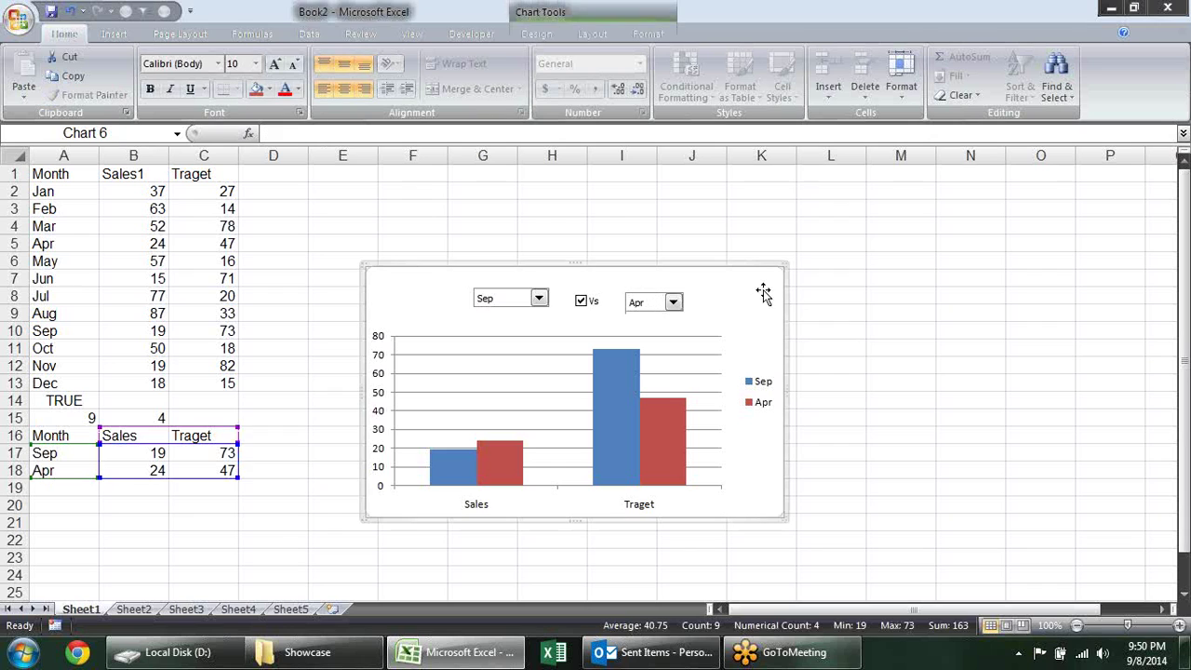
pyautogui.click(581, 302)
pyautogui.click(582, 301)
pyautogui.click(582, 302)
pyautogui.click(583, 303)
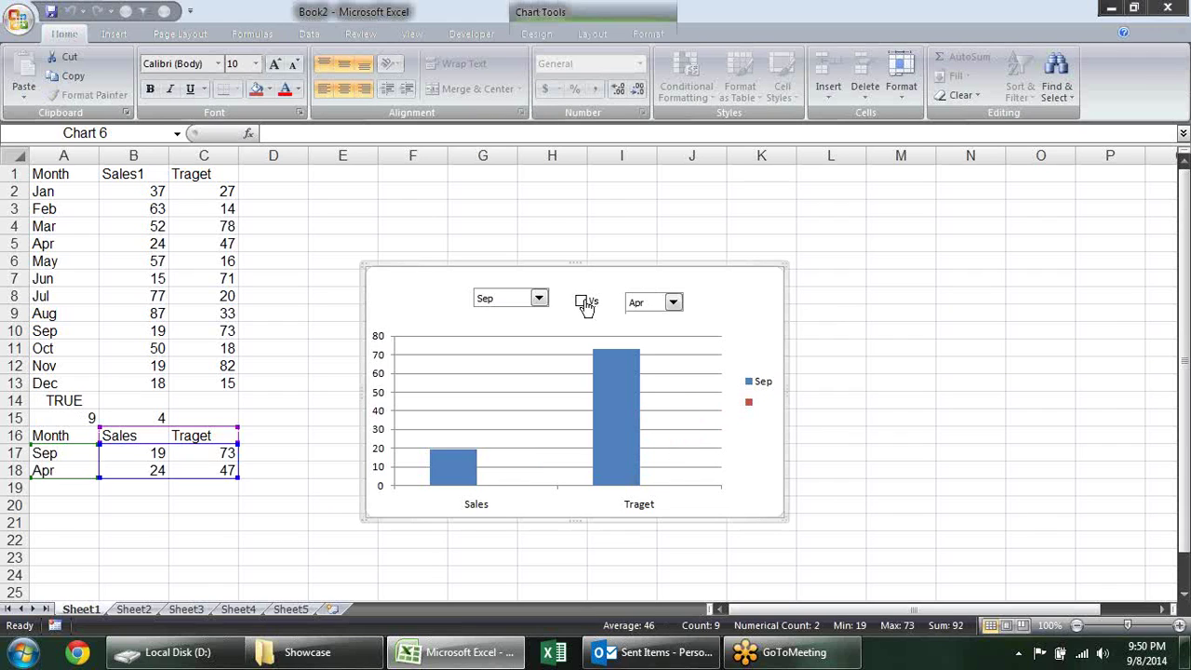
pyautogui.click(583, 302)
pyautogui.click(583, 302)
pyautogui.click(583, 302)
pyautogui.click(583, 302)
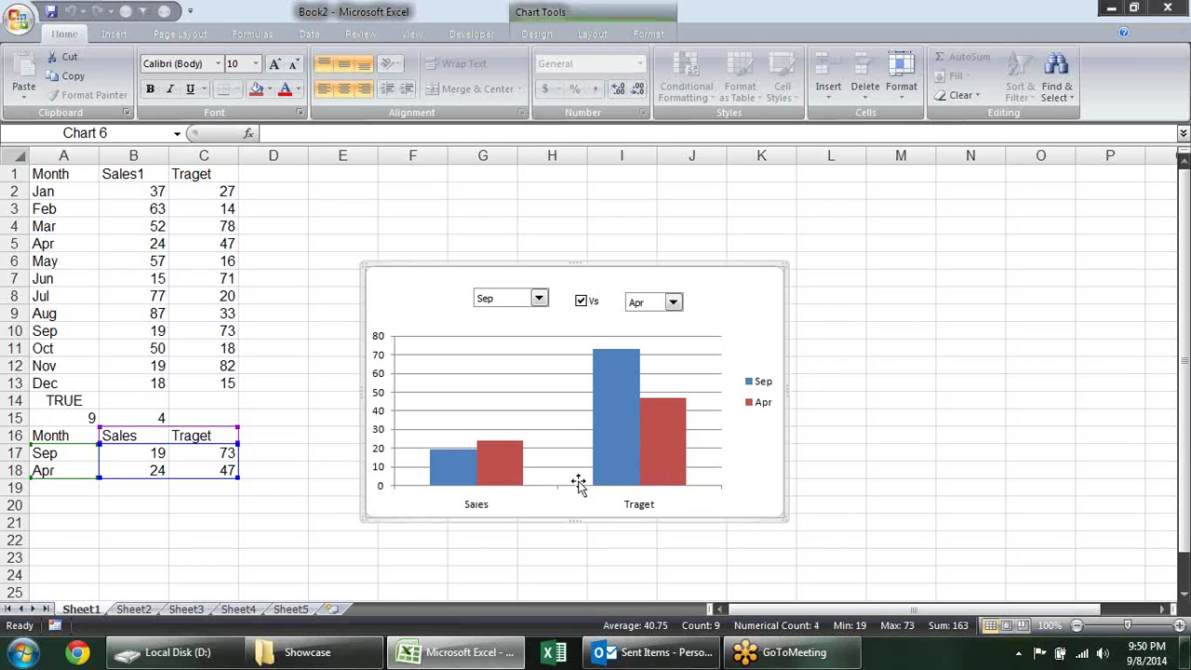
# - Switch Row/Column so months group the bars with Sales and Traget as series
pyautogui.click(555, 35)
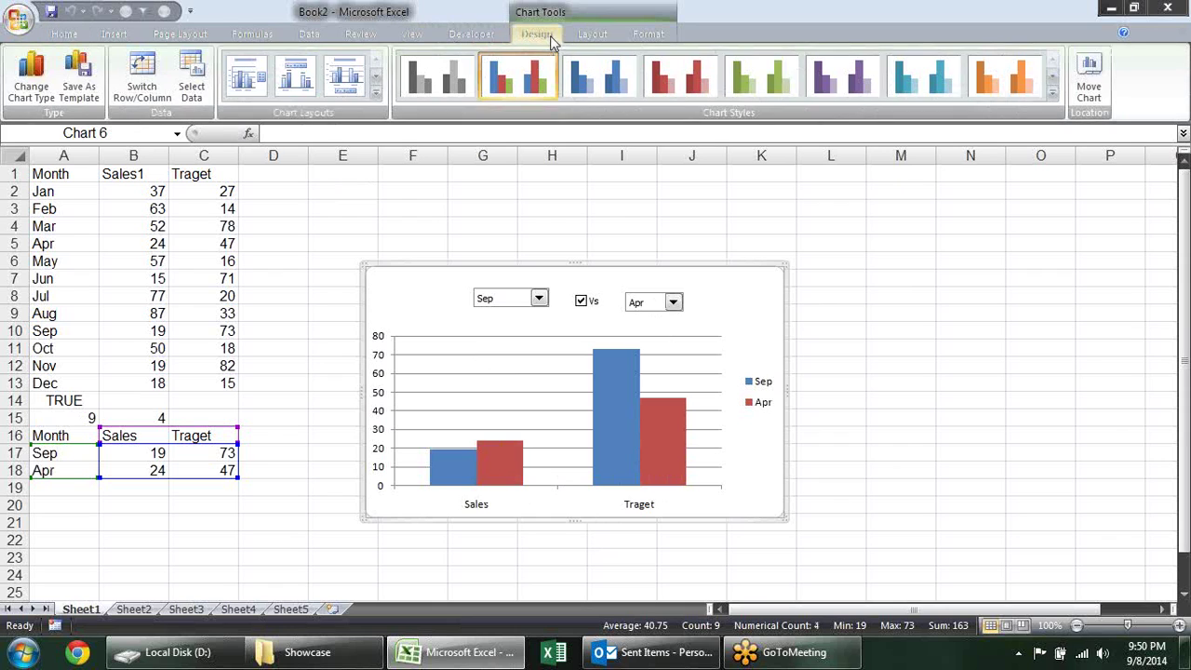
pyautogui.click(155, 74)
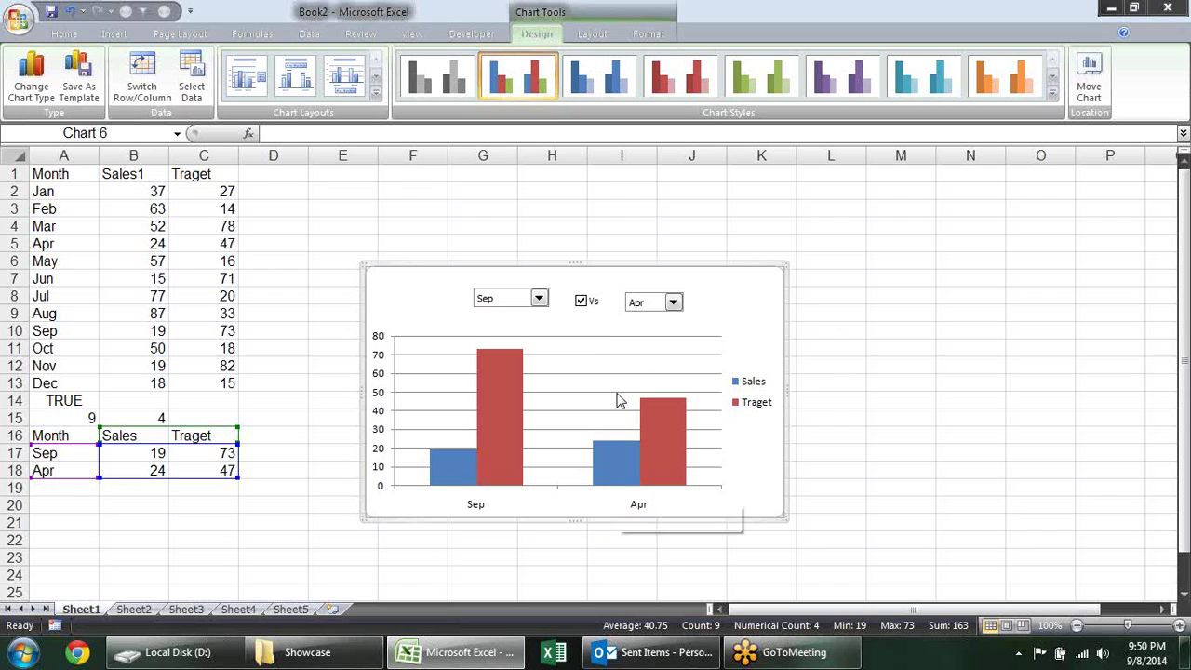
pyautogui.click(581, 302)
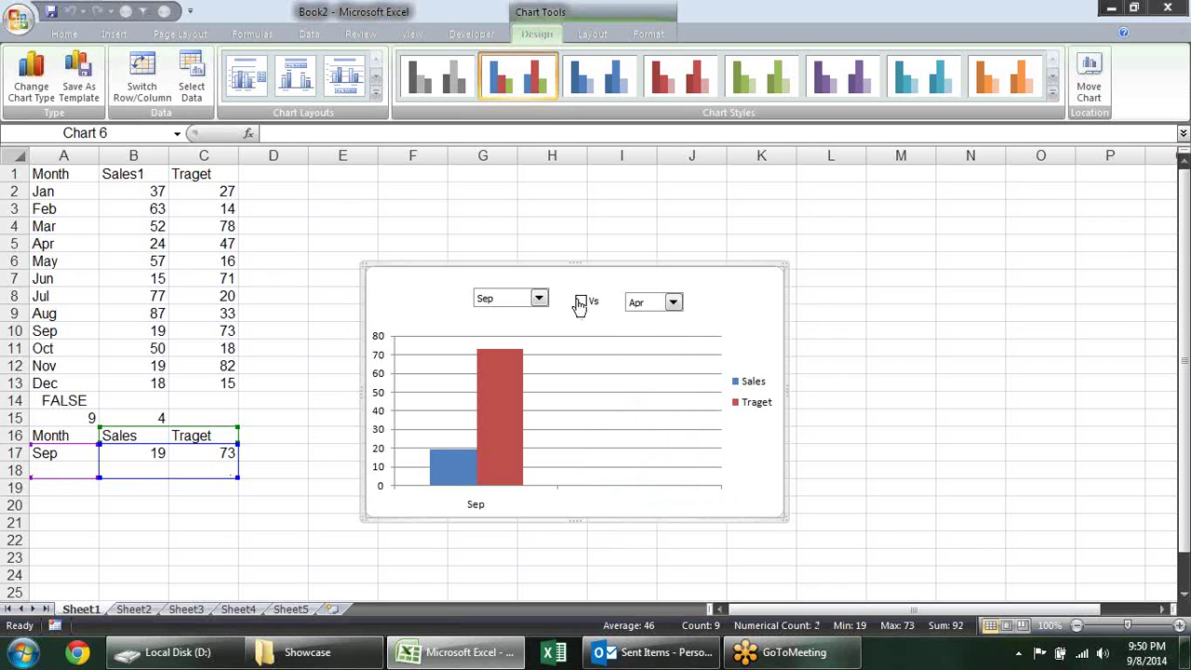
pyautogui.click(580, 303)
pyautogui.click(580, 302)
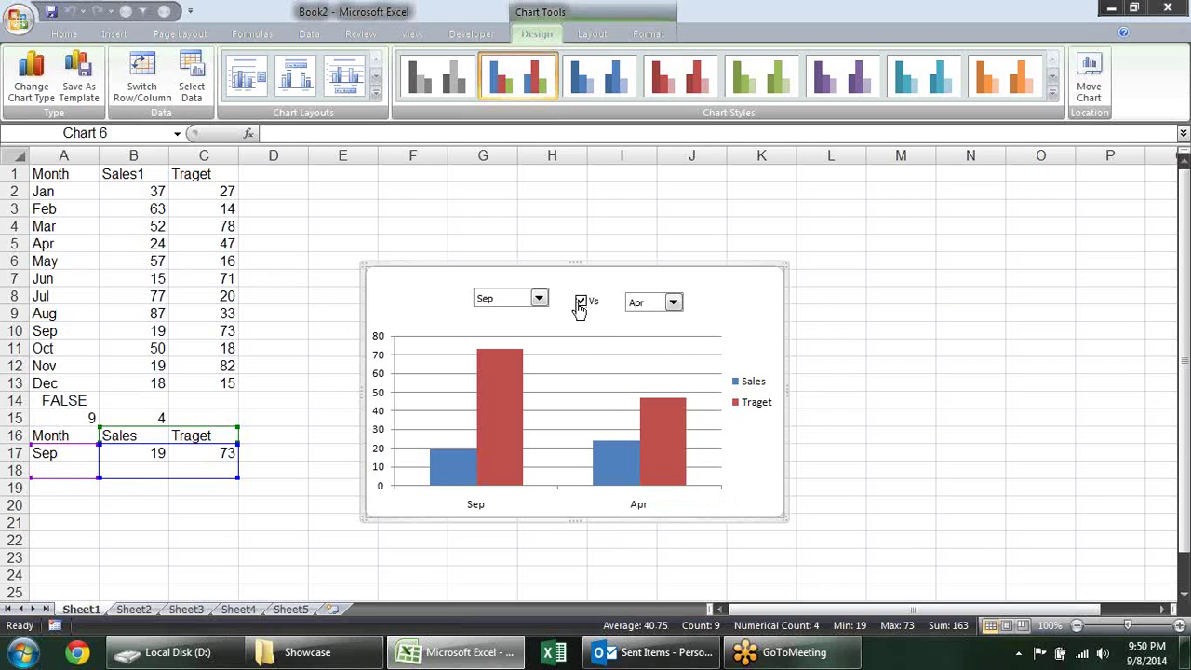
pyautogui.click(580, 302)
# - Pick Jul, then Aug, and finally Nov in the second month drop-down
pyautogui.click(673, 302)
pyautogui.click(662, 362)
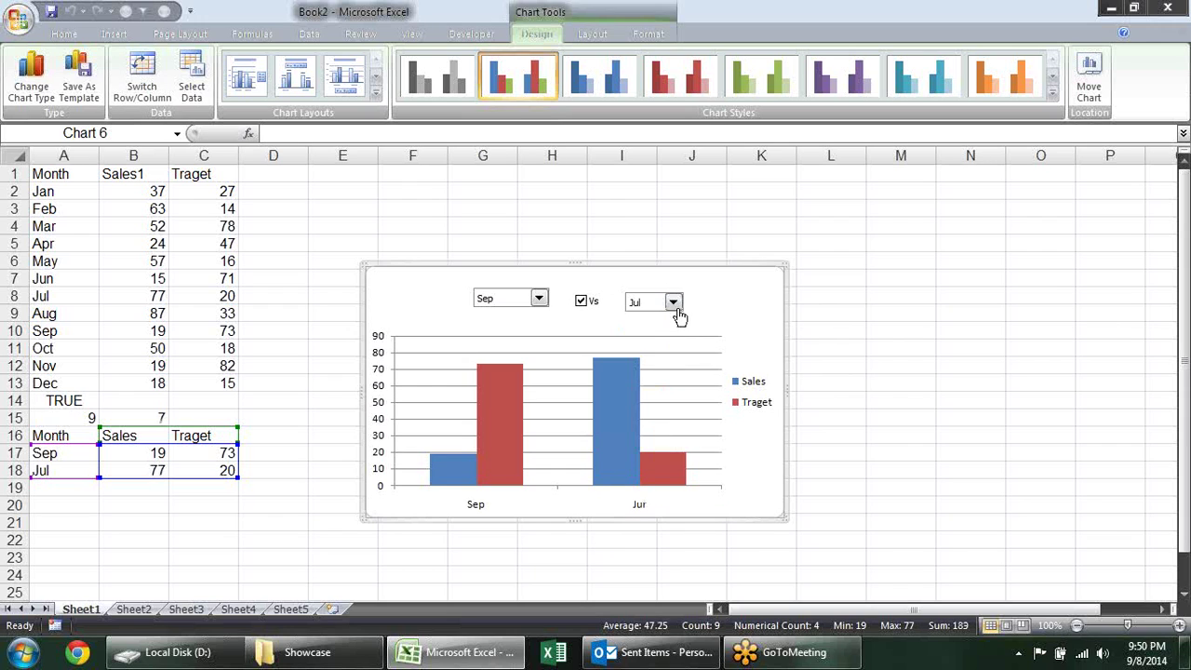
pyautogui.click(673, 303)
pyautogui.click(663, 374)
pyautogui.click(673, 303)
pyautogui.click(650, 408)
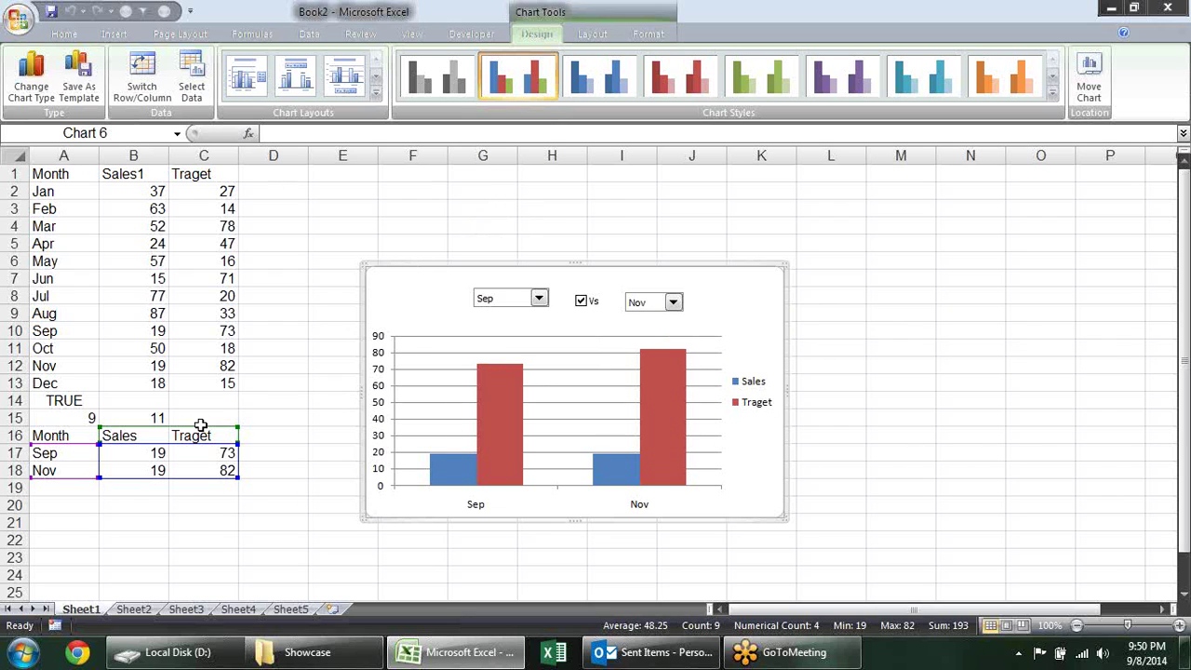
# - Draw a small spin button form control to the right of the chart
pyautogui.click(445, 180)
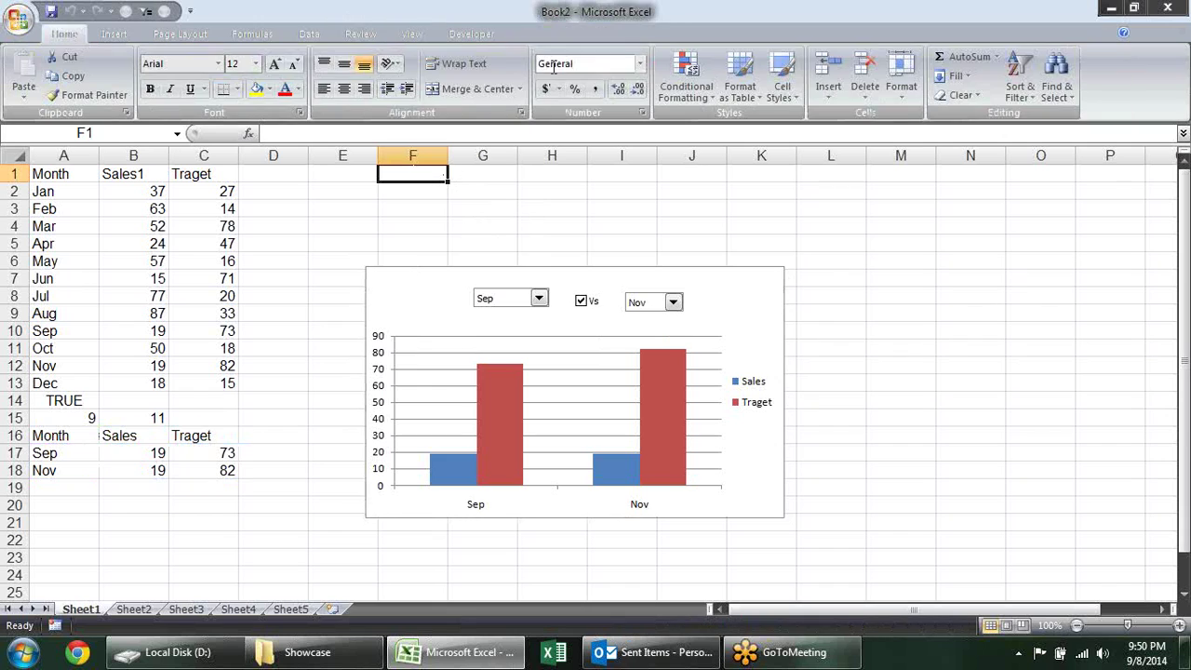
pyautogui.click(471, 34)
pyautogui.click(234, 76)
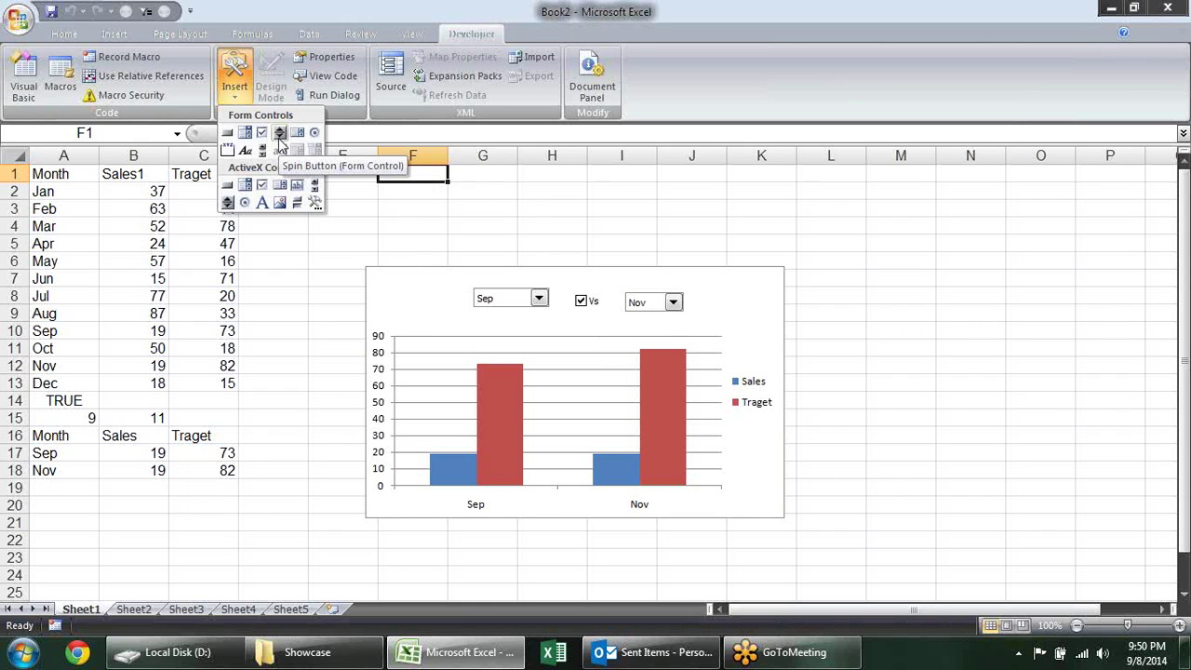
pyautogui.click(279, 140)
pyautogui.moveTo(822, 275); pyautogui.dragTo(880, 445)
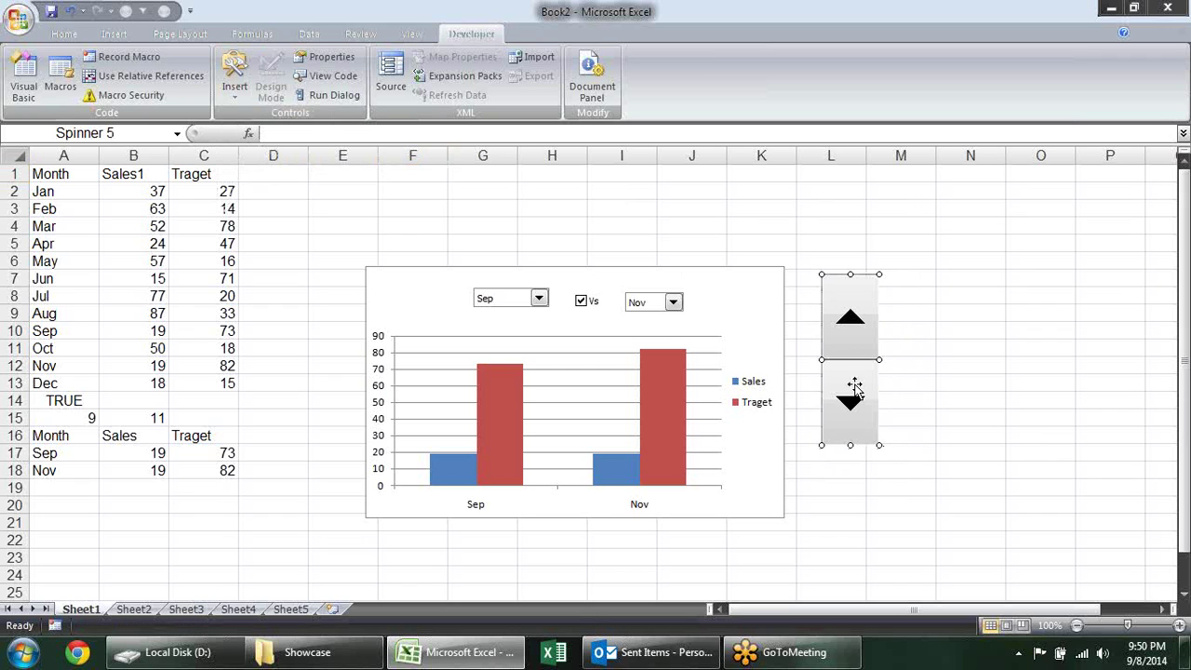
pyautogui.moveTo(880, 445); pyautogui.dragTo(873, 379)
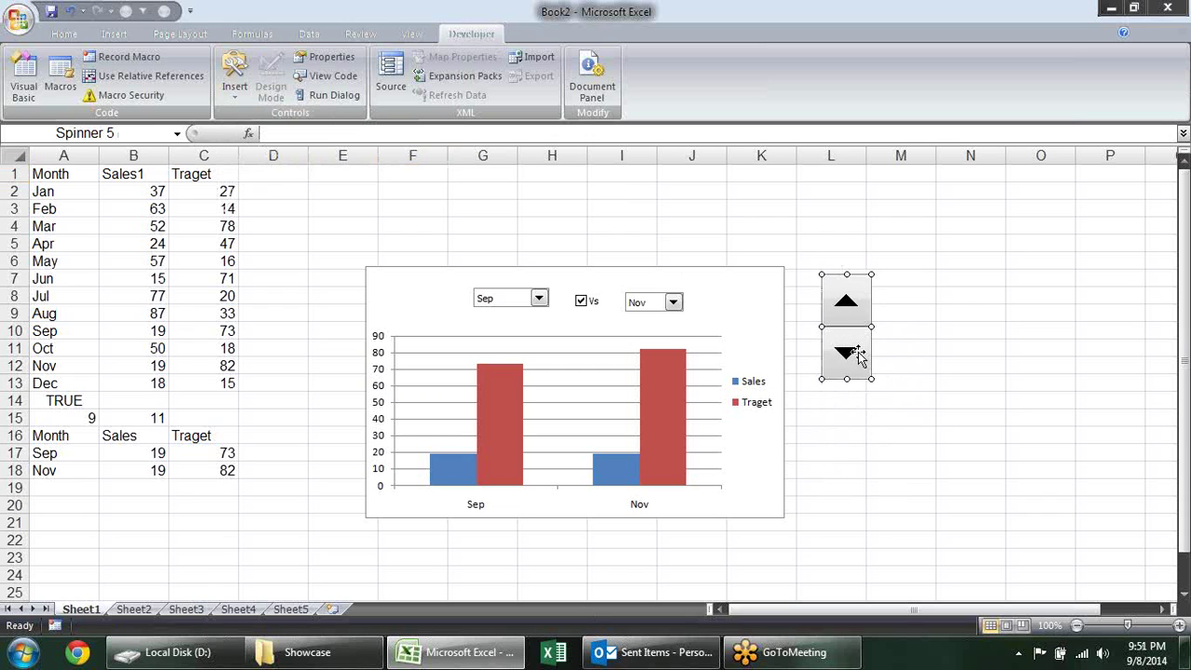
# - Format the spin button with minimum 1, maximum 12 and cell link $A$15
pyautogui.rightClick(856, 347)
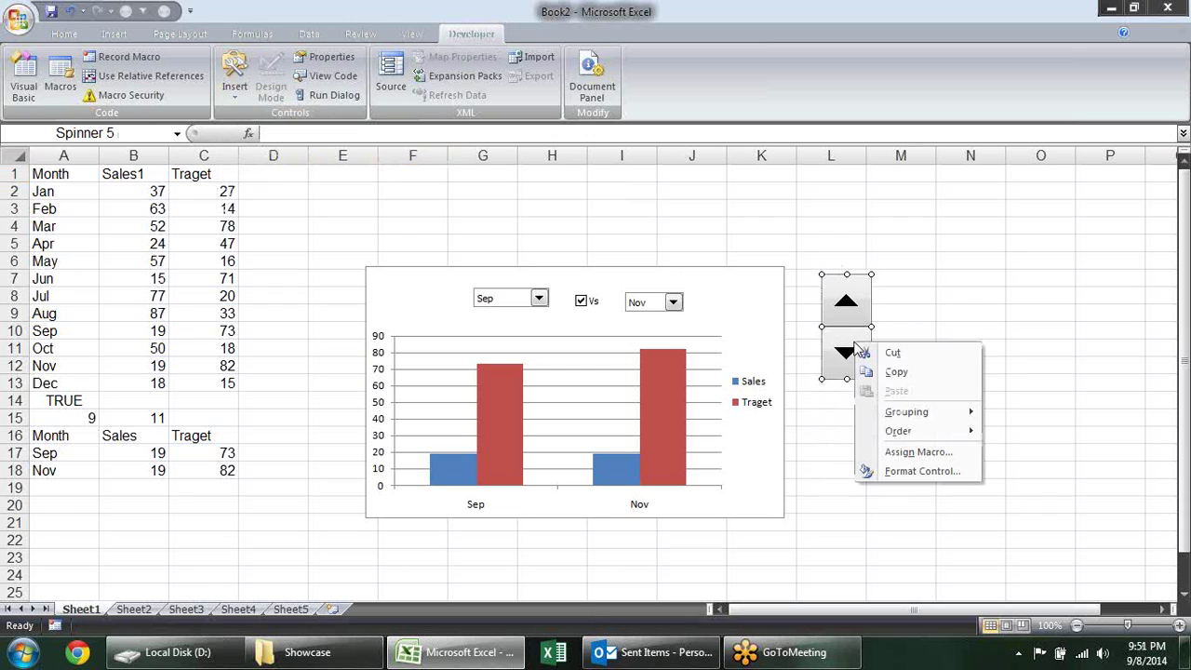
pyautogui.click(911, 476)
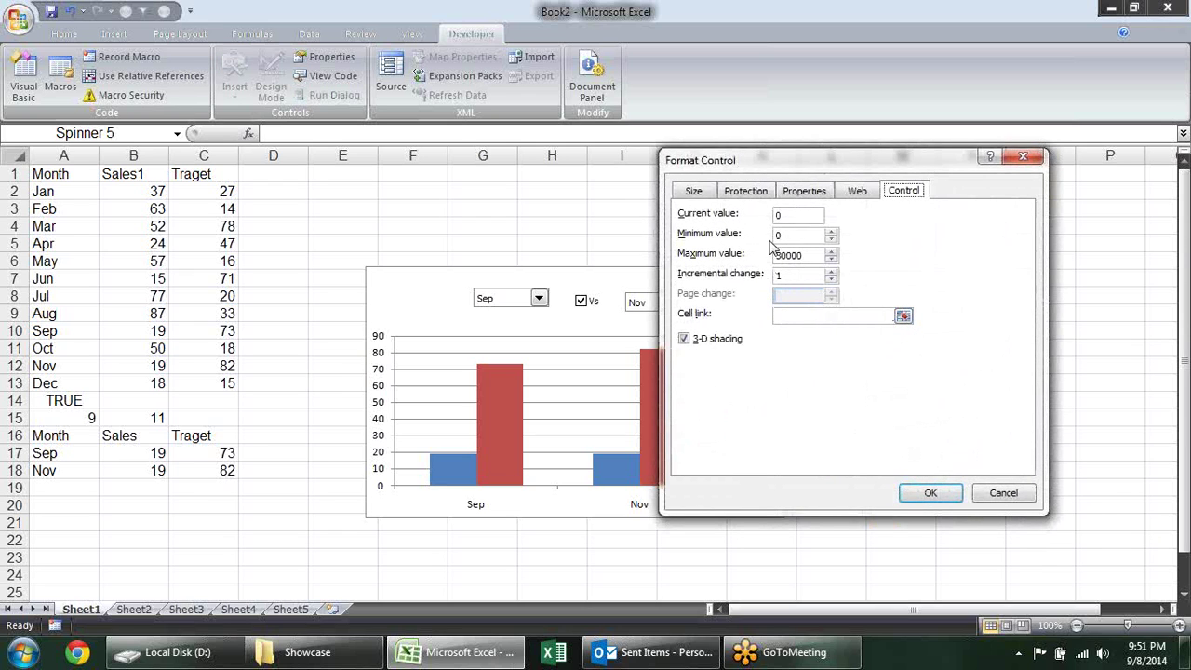
pyautogui.moveTo(783, 235); pyautogui.dragTo(762, 239)
pyautogui.moveTo(799, 256); pyautogui.dragTo(762, 253)
pyautogui.write('12')
pyautogui.moveTo(781, 215); pyautogui.dragTo(764, 214)
pyautogui.click(905, 317)
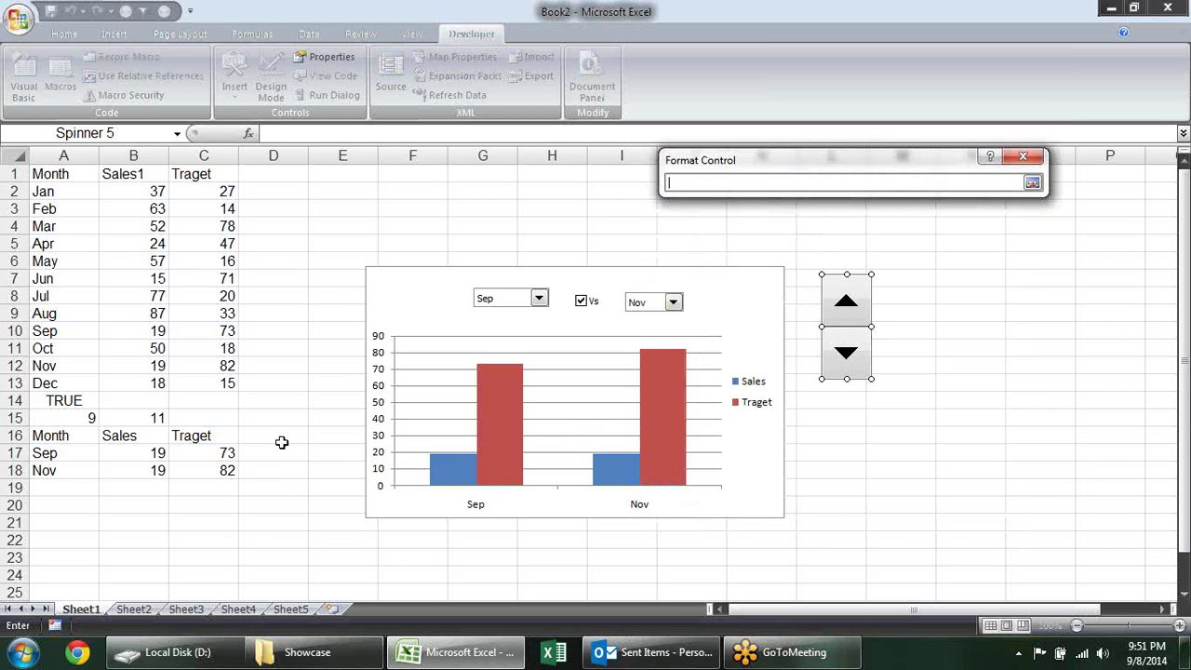
pyautogui.click(68, 421)
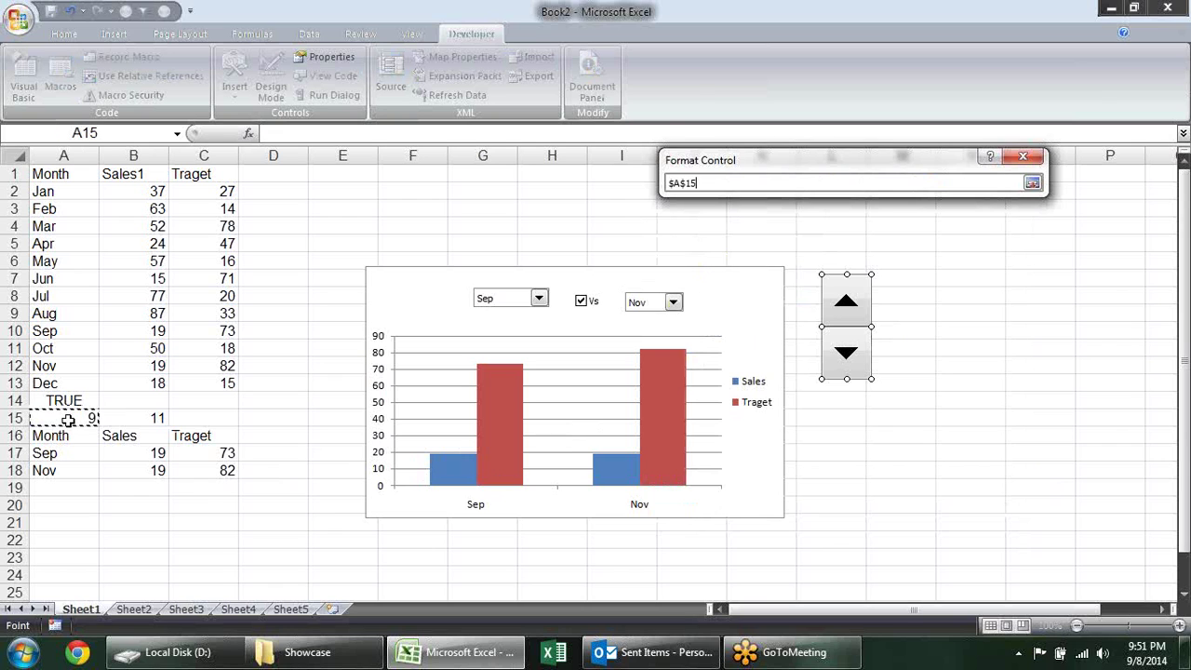
pyautogui.press('Return')
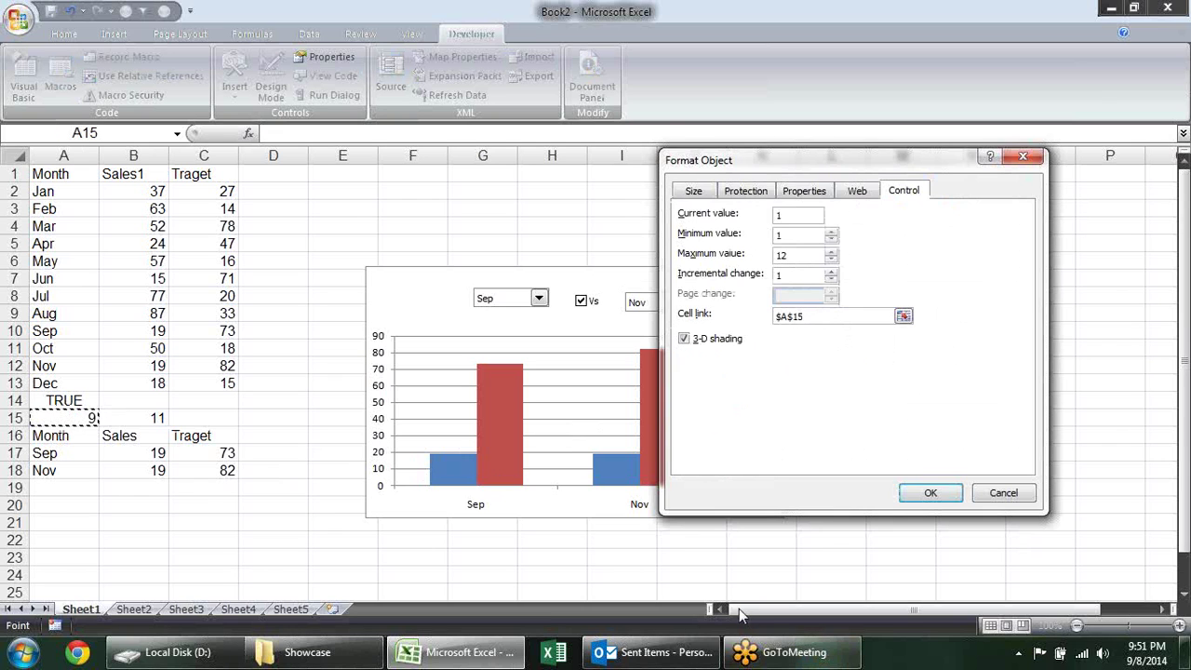
pyautogui.click(926, 492)
pyautogui.click(878, 525)
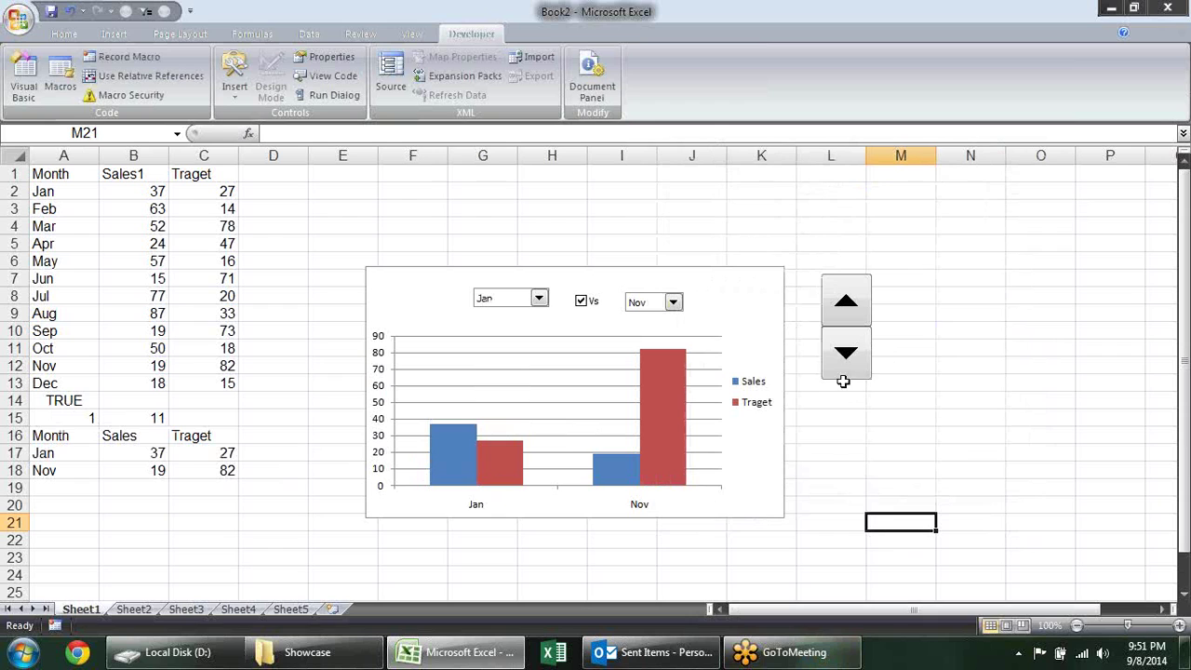
# - Step the first month with the spinner up to Dec and back, settling on May (A15 = 5)
pyautogui.click(861, 354)
pyautogui.click(847, 303)
pyautogui.click(847, 303)
pyautogui.click(847, 303)
pyautogui.click(847, 303)
pyautogui.click(849, 305)
pyautogui.click(847, 303)
pyautogui.click(847, 303)
pyautogui.click(847, 302)
pyautogui.click(847, 302)
pyautogui.click(848, 296)
pyautogui.click(848, 298)
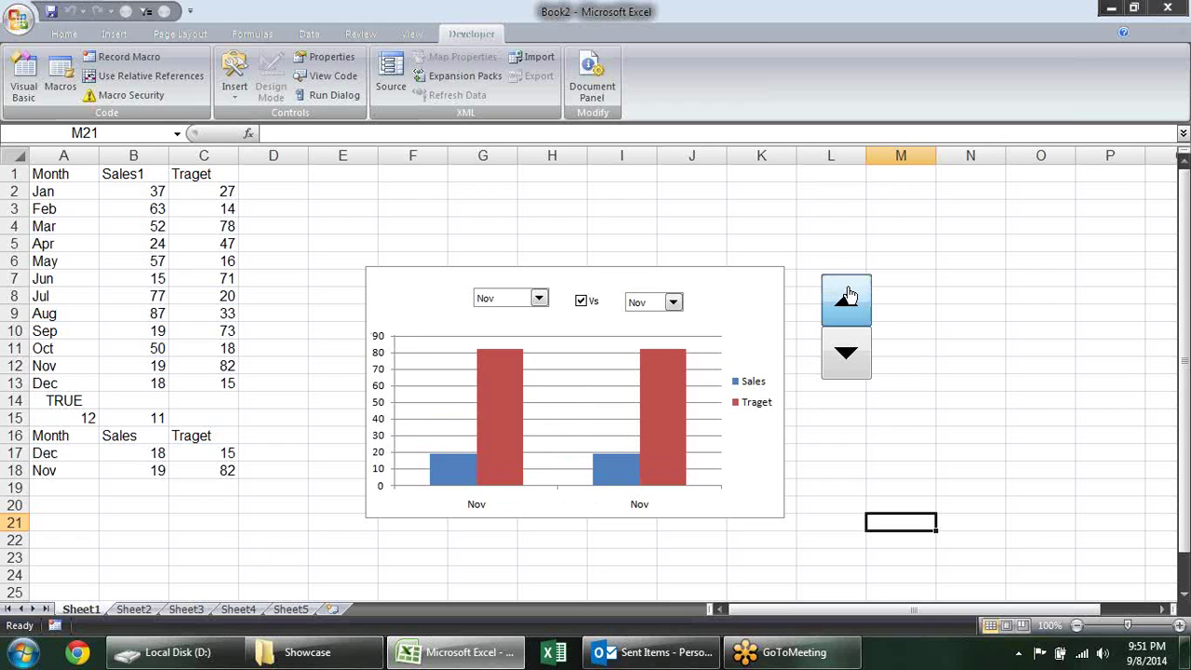
pyautogui.click(847, 356)
pyautogui.click(847, 356)
pyautogui.click(847, 355)
pyautogui.click(847, 356)
pyautogui.click(847, 356)
pyautogui.click(847, 356)
pyautogui.click(847, 356)
pyautogui.click(847, 356)
pyautogui.click(847, 355)
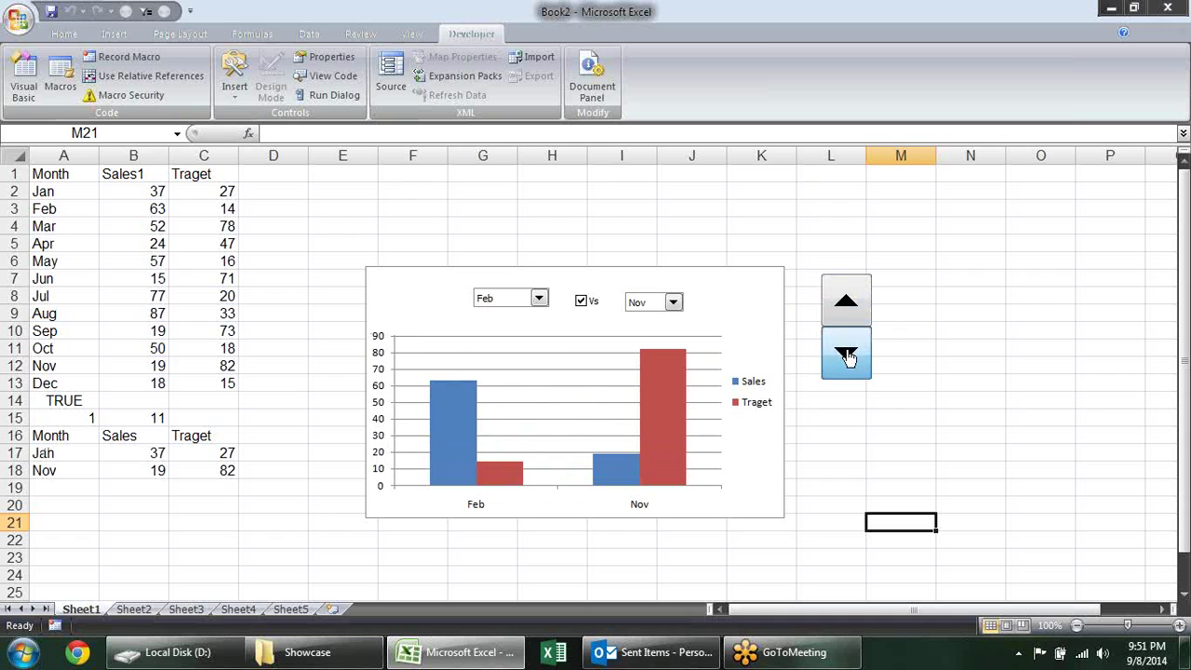
pyautogui.click(847, 356)
pyautogui.click(861, 320)
pyautogui.click(861, 320)
pyautogui.click(861, 320)
pyautogui.click(861, 320)
pyautogui.click(860, 320)
pyautogui.click(861, 320)
pyautogui.click(861, 320)
pyautogui.click(857, 350)
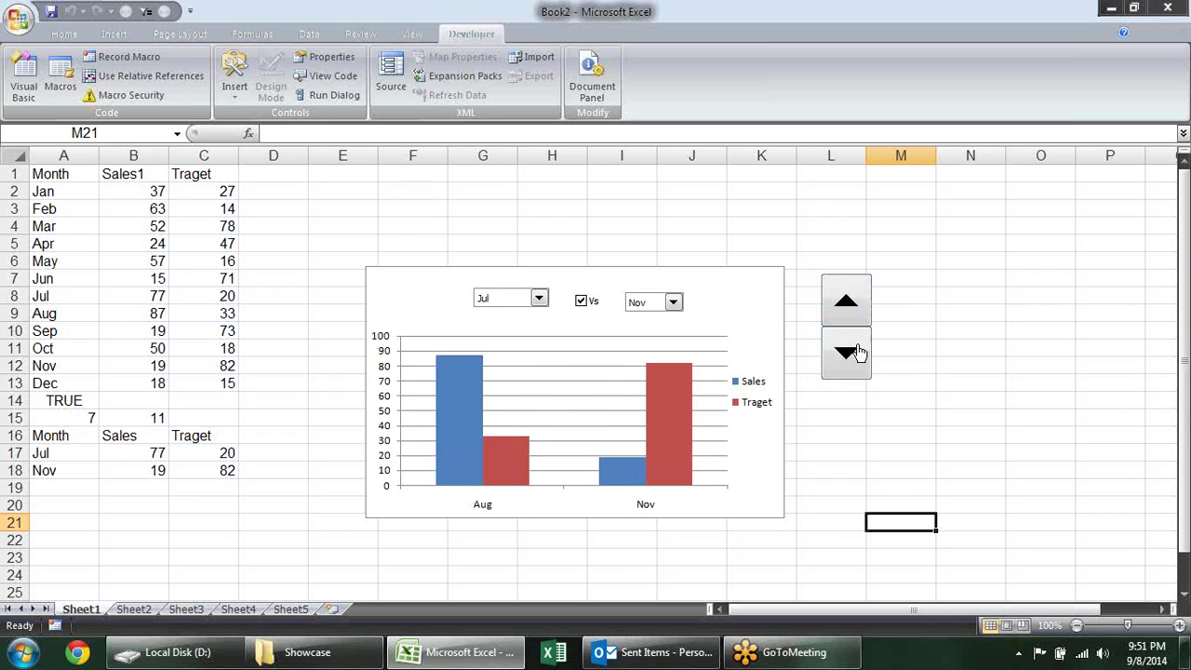
pyautogui.click(857, 350)
pyautogui.click(856, 350)
pyautogui.click(855, 350)
pyautogui.click(851, 316)
pyautogui.click(852, 317)
pyautogui.click(851, 316)
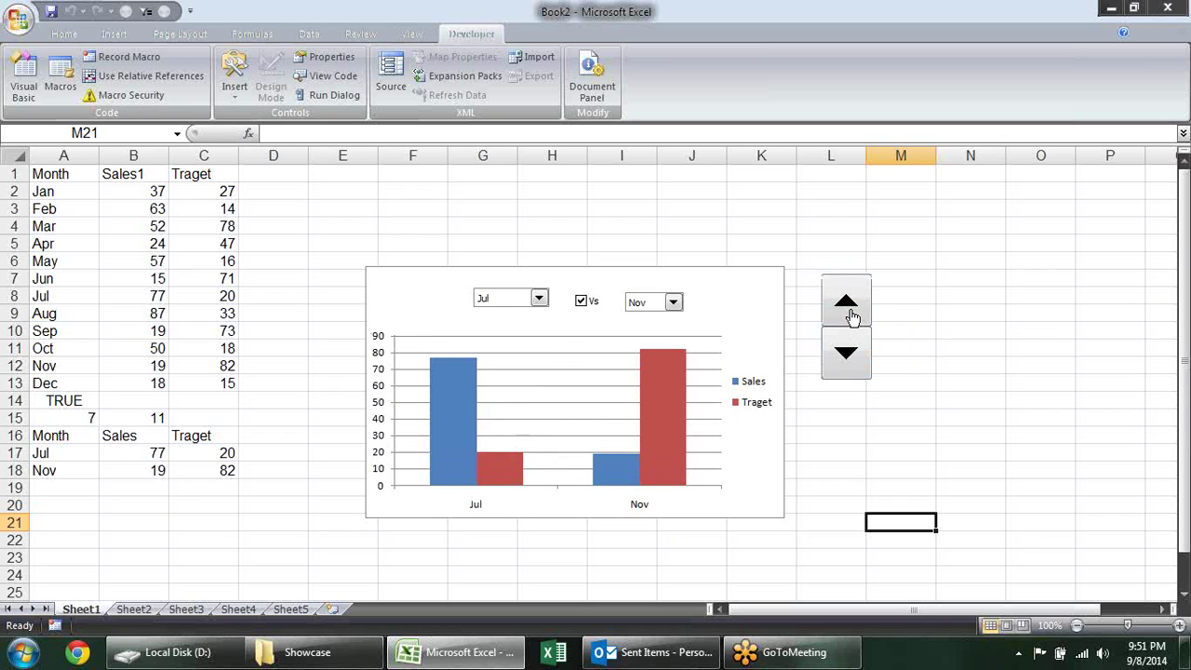
pyautogui.click(852, 316)
pyautogui.click(854, 350)
pyautogui.click(854, 350)
pyautogui.click(854, 350)
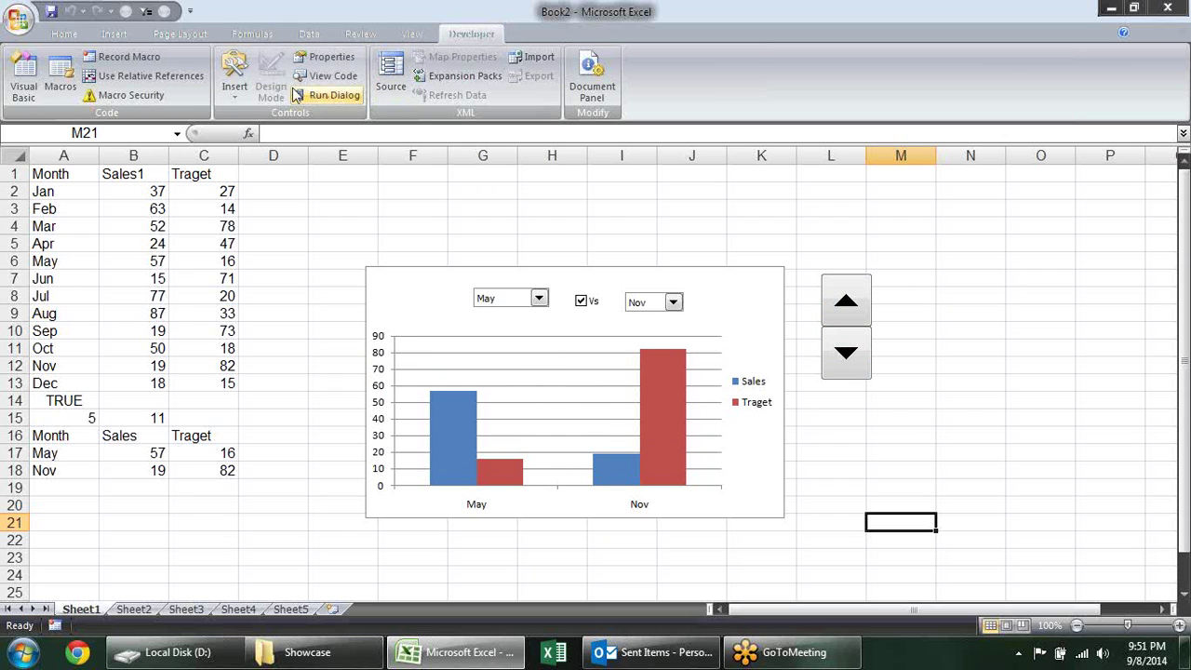
pyautogui.click(245, 95)
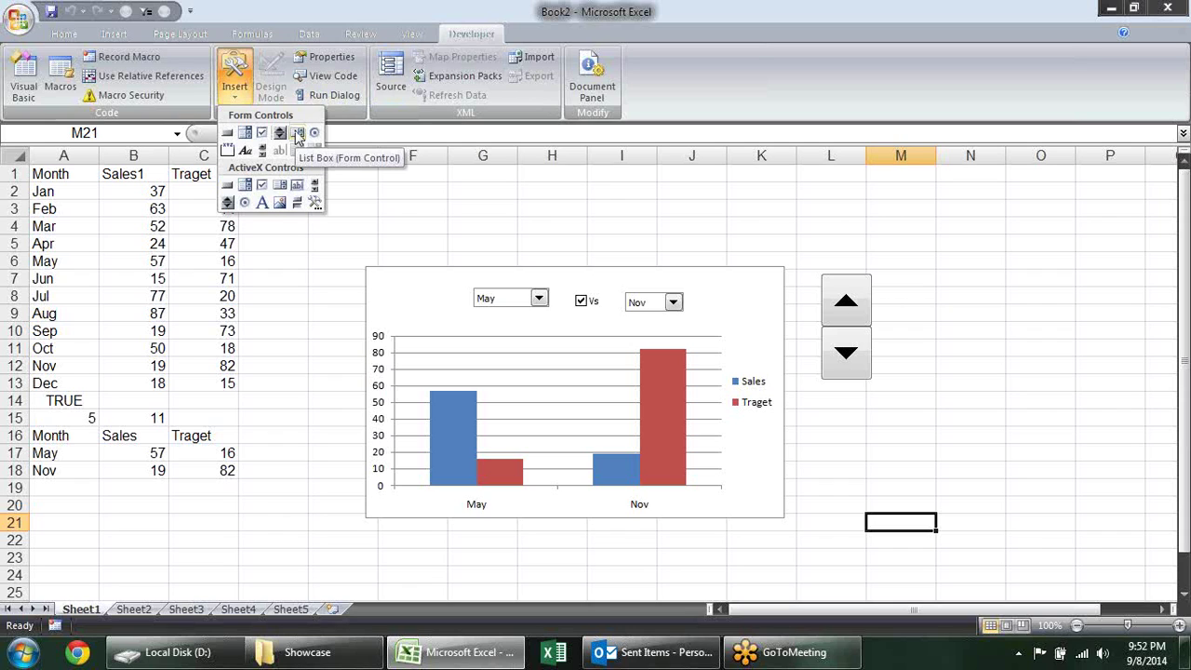
# - Draw a list box form control to the left of the chart
pyautogui.click(297, 133)
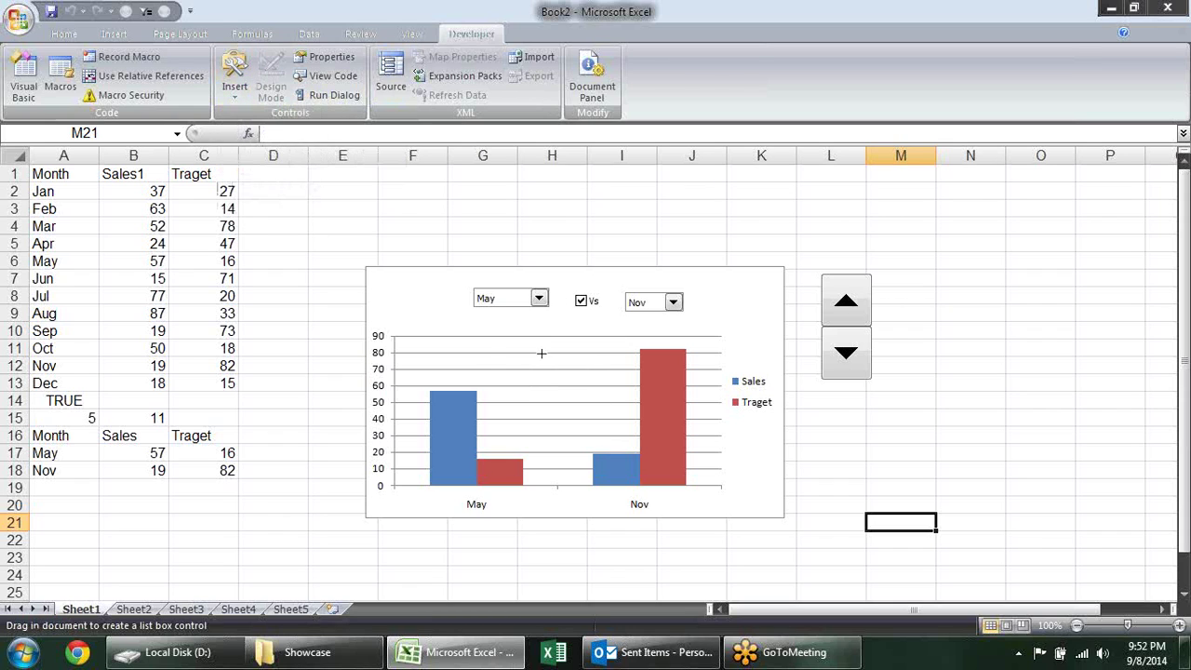
pyautogui.moveTo(358, 430); pyautogui.dragTo(281, 291)
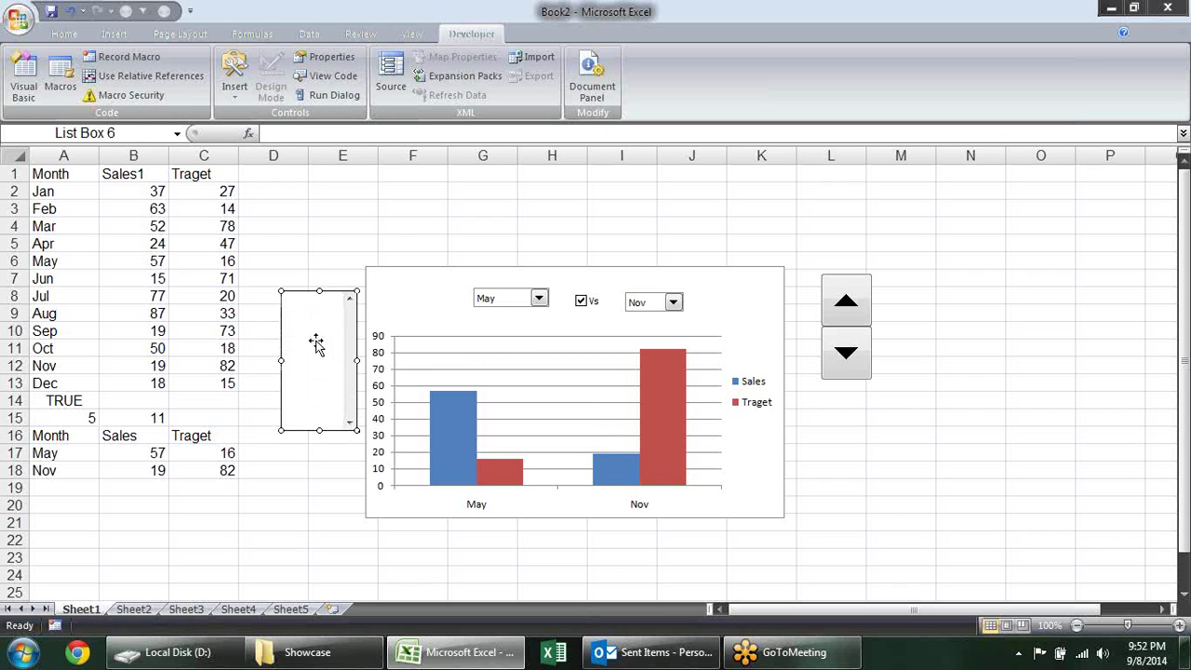
pyautogui.rightClick(314, 348)
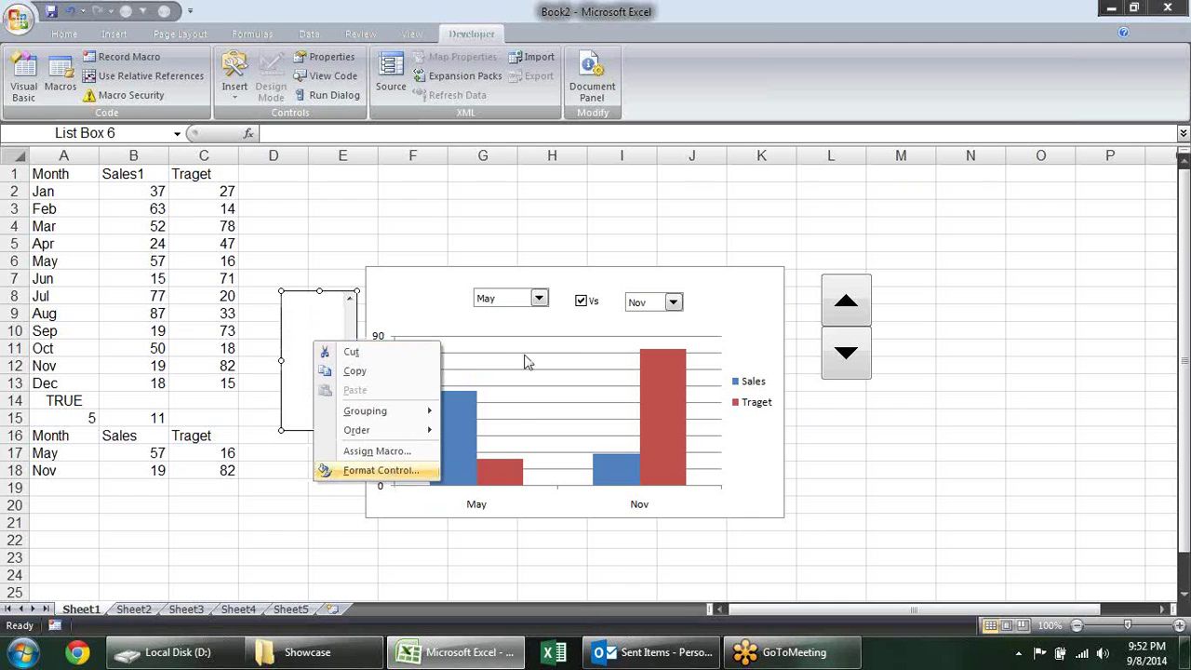
pyautogui.click(386, 471)
# - Set the list box input range to $A$2:$A$13 and its cell link to $B$15
pyautogui.click(356, 216)
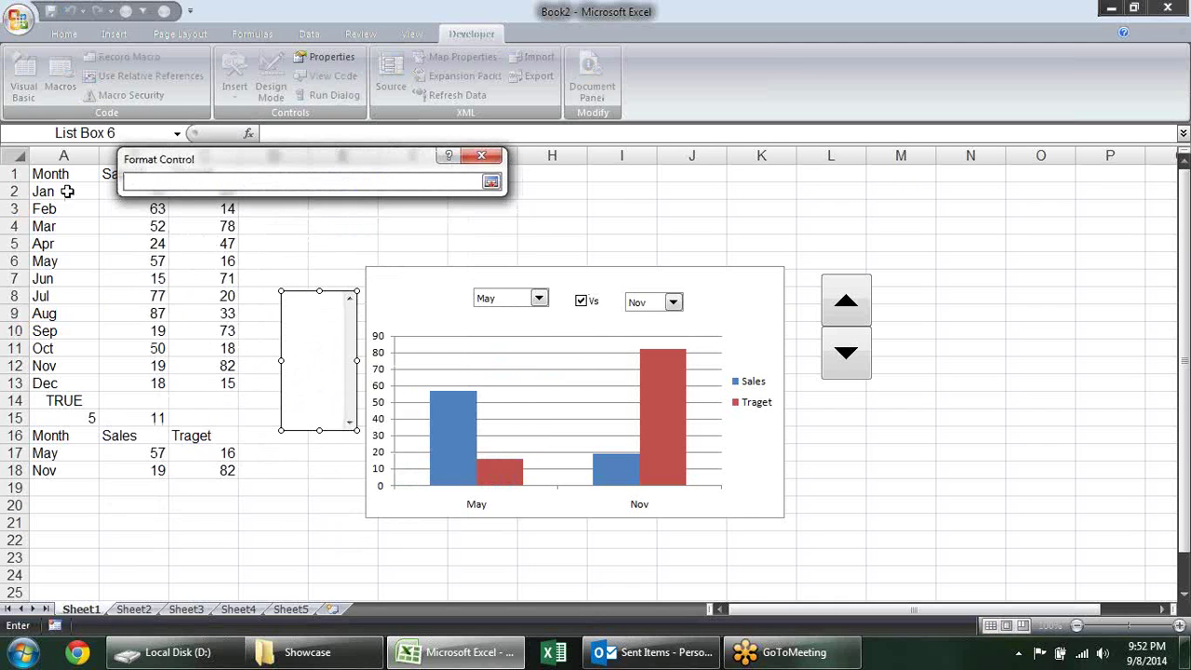
pyautogui.moveTo(67, 194); pyautogui.dragTo(55, 383)
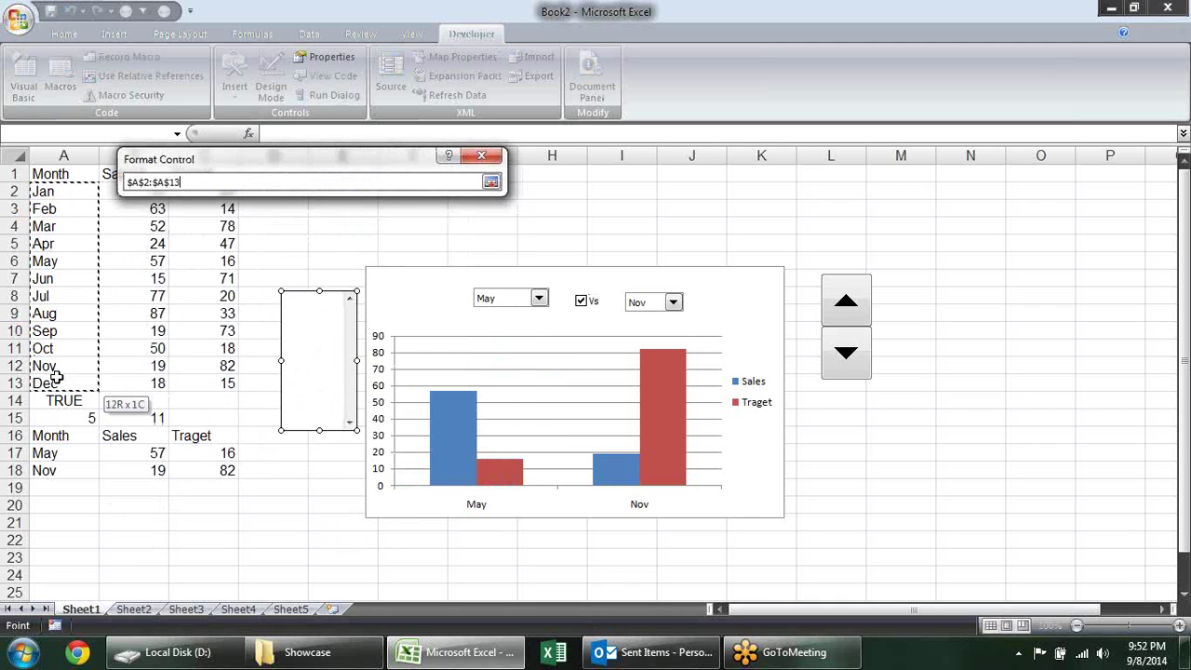
pyautogui.press('Return')
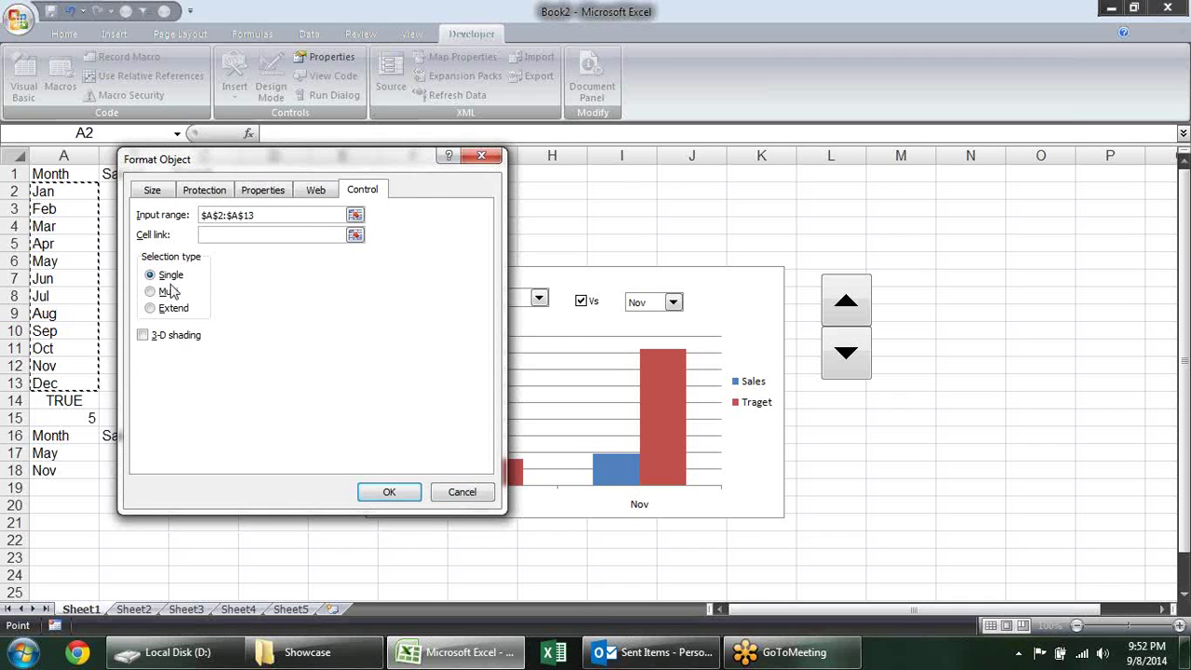
pyautogui.moveTo(248, 165); pyautogui.dragTo(478, 147)
pyautogui.click(164, 418)
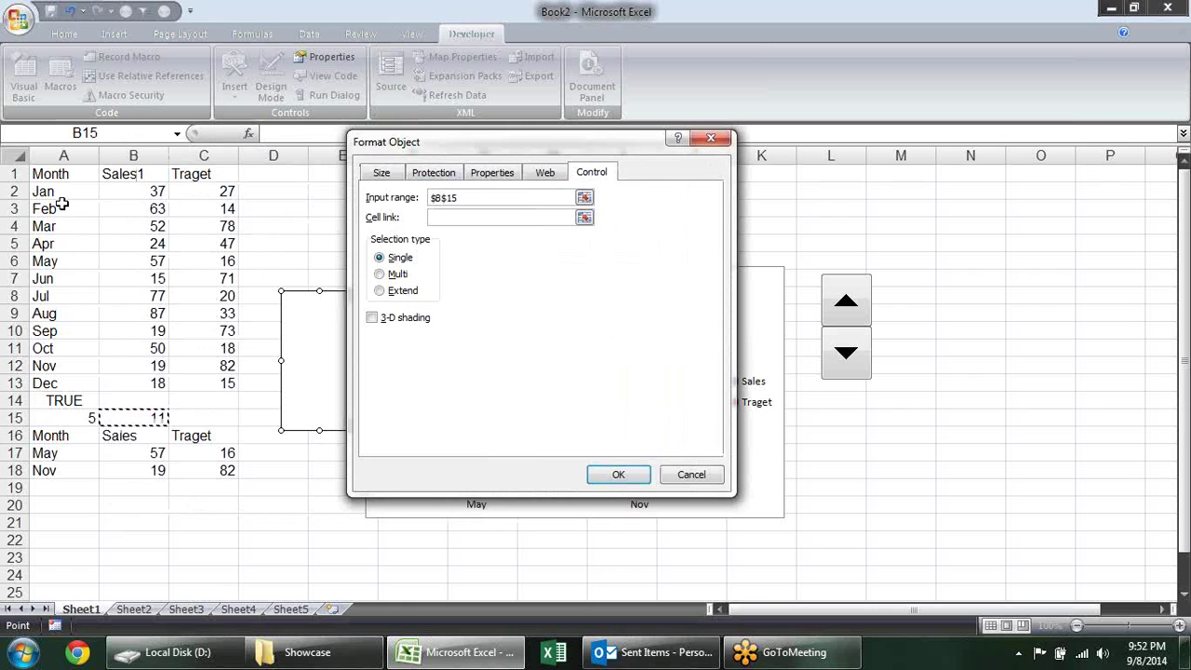
pyautogui.moveTo(51, 191); pyautogui.dragTo(51, 385)
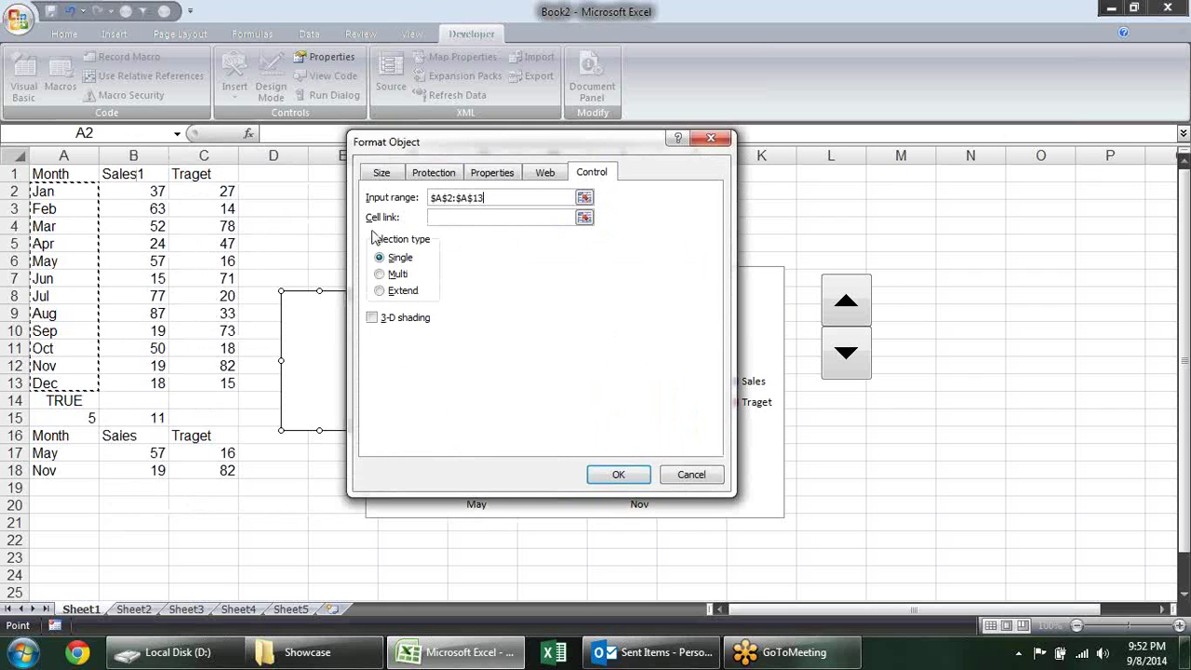
pyautogui.click(585, 217)
pyautogui.click(121, 424)
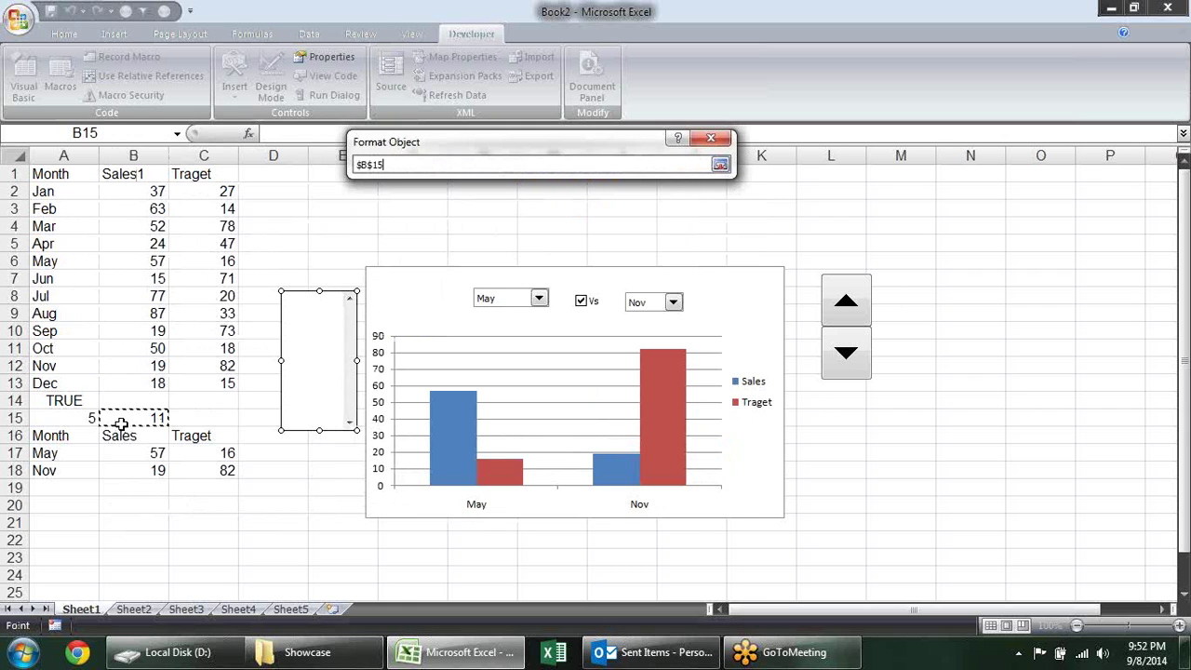
pyautogui.press('Return')
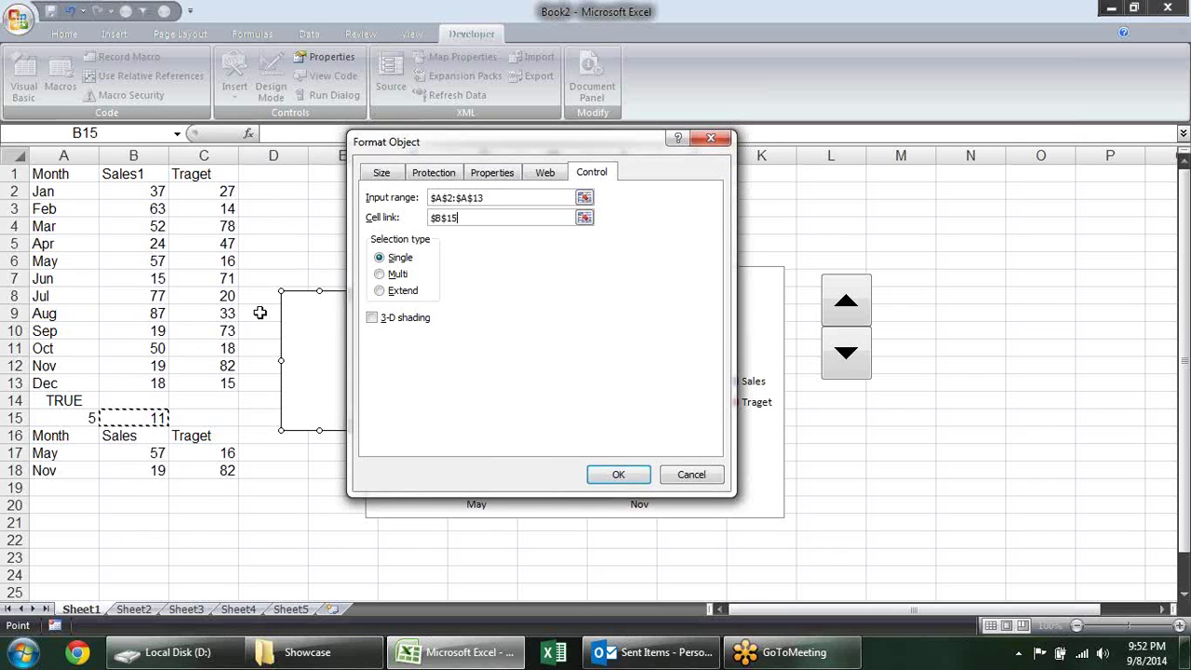
pyautogui.click(618, 475)
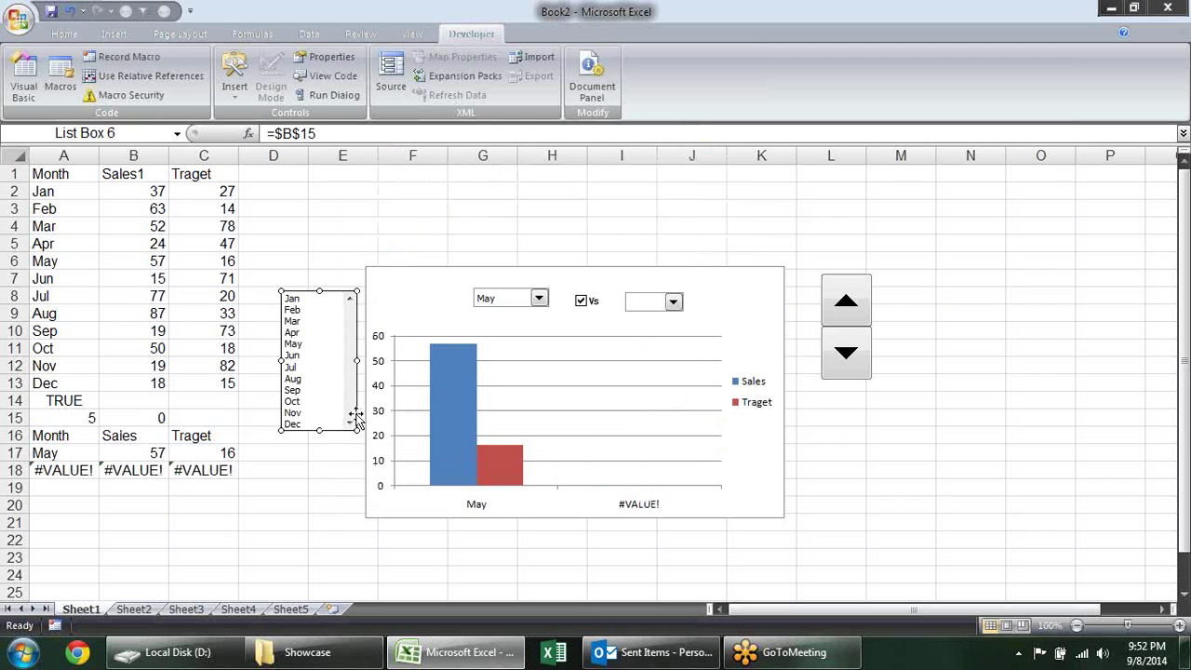
# - Test the month list box by picking several months, ending on Jan
pyautogui.click(341, 221)
pyautogui.click(308, 321)
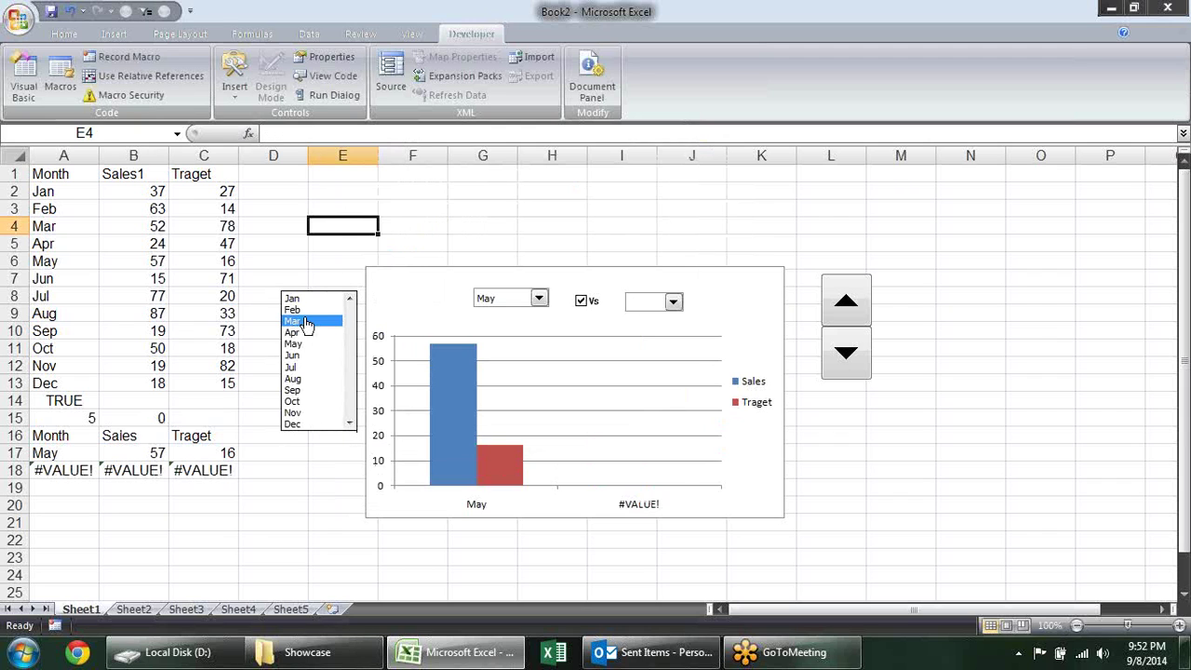
pyautogui.click(313, 356)
pyautogui.click(311, 390)
pyautogui.click(310, 413)
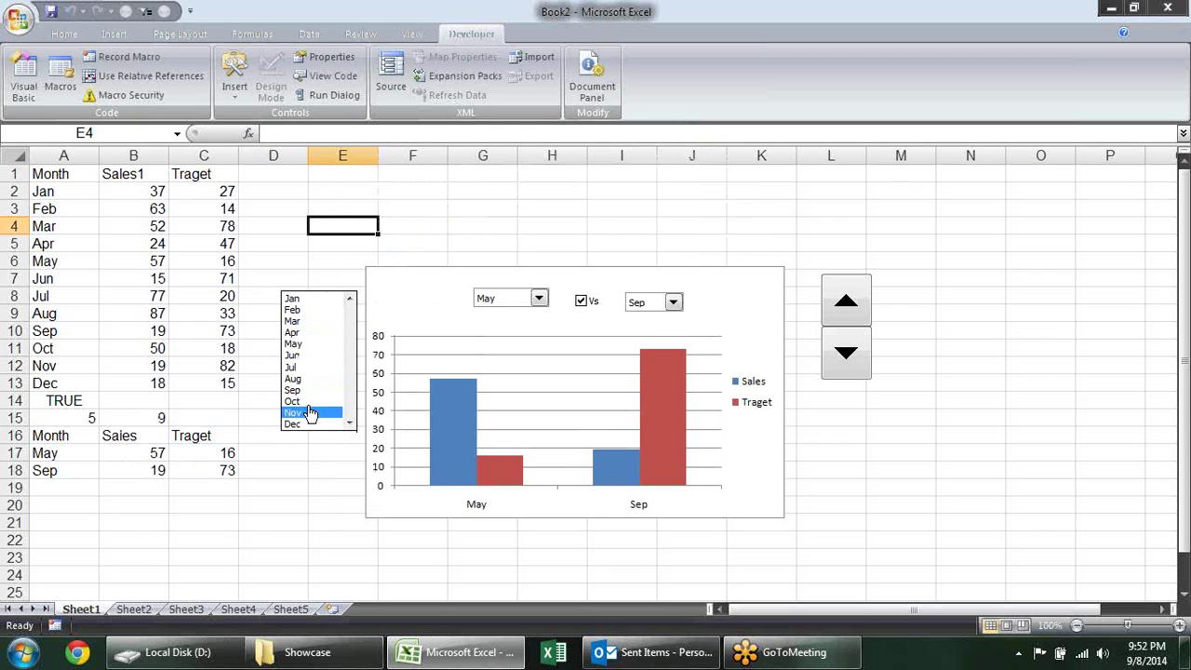
pyautogui.click(324, 332)
pyautogui.click(322, 299)
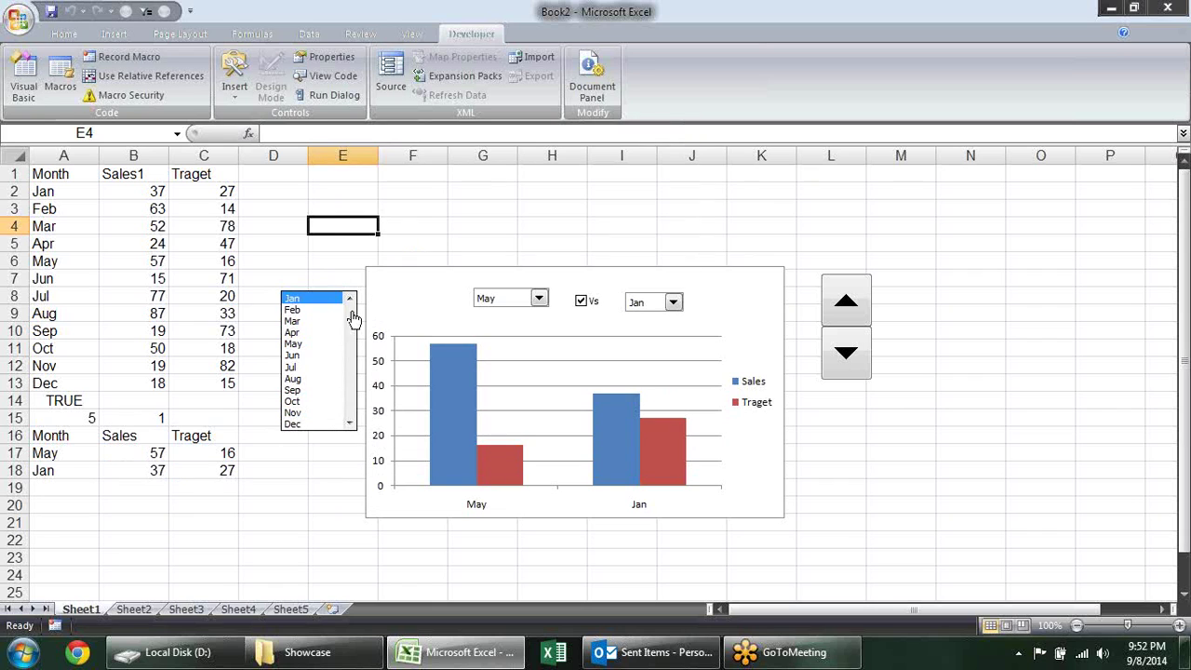
# - Move the month list box below the chart legend
pyautogui.rightClick(352, 319)
pyautogui.press('Escape')
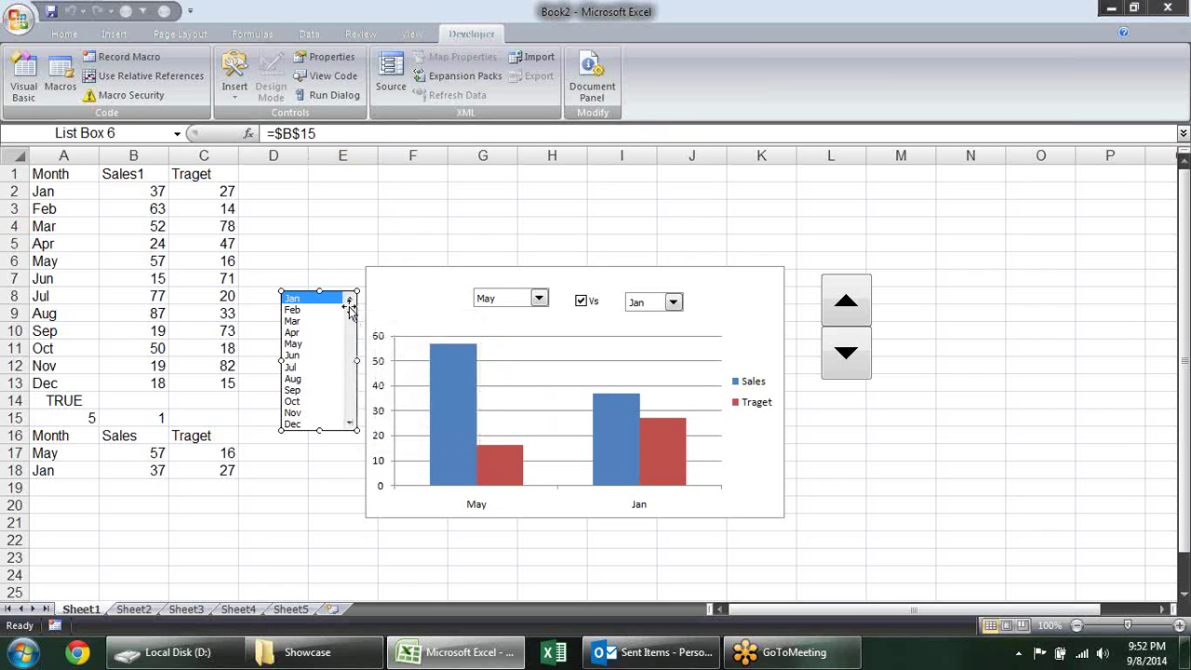
pyautogui.moveTo(772, 285)
pyautogui.mouseDown()
pyautogui.moveTo(763, 435)
pyautogui.moveTo(793, 443)
pyautogui.mouseUp()
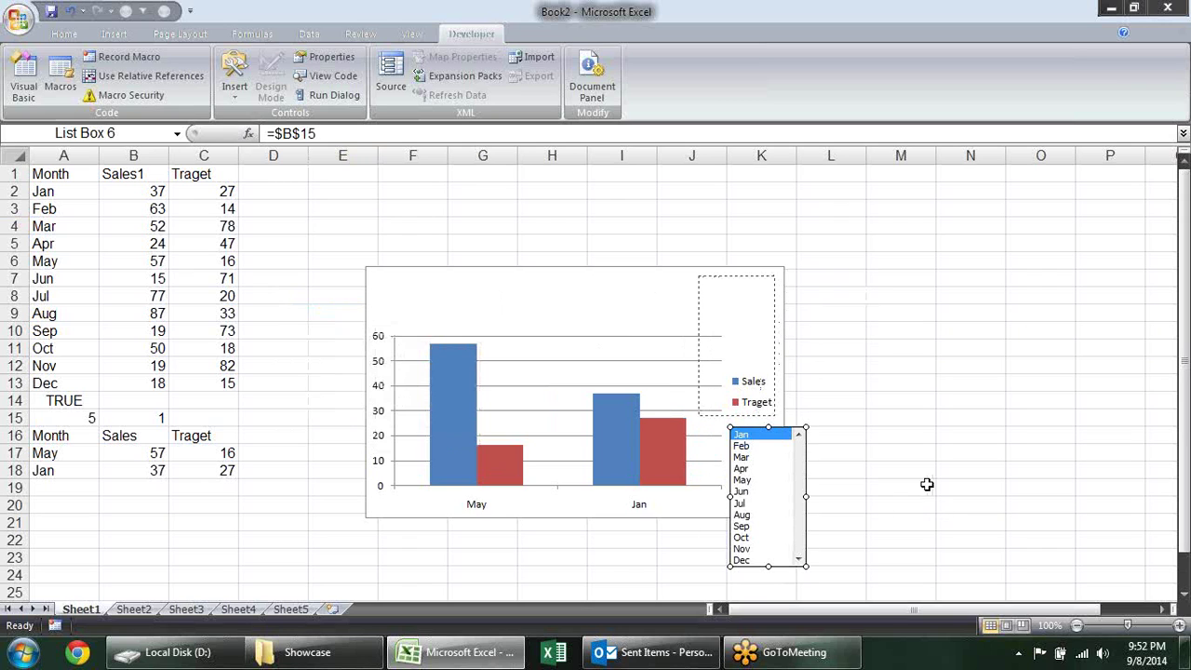
pyautogui.click(921, 467)
# - Try several months in the relocated list and settle on Sep, comparing May with Sep
pyautogui.click(759, 480)
pyautogui.click(756, 526)
pyautogui.click(754, 549)
pyautogui.click(776, 480)
pyautogui.click(772, 435)
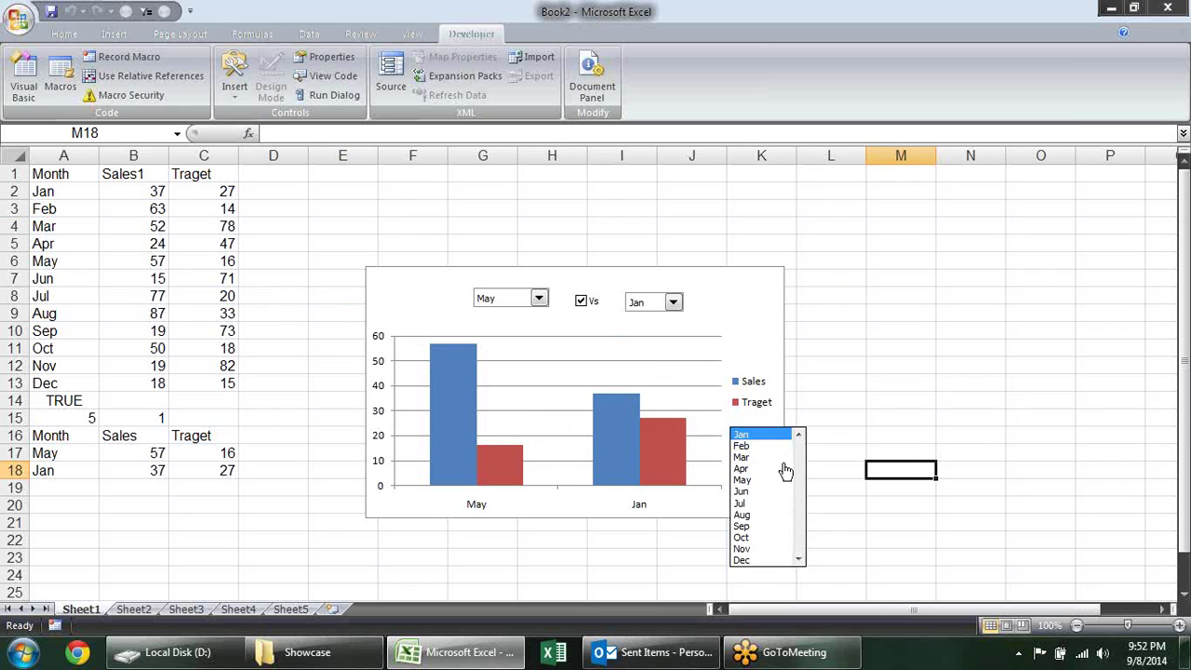
pyautogui.click(780, 469)
pyautogui.click(762, 526)
pyautogui.click(875, 294)
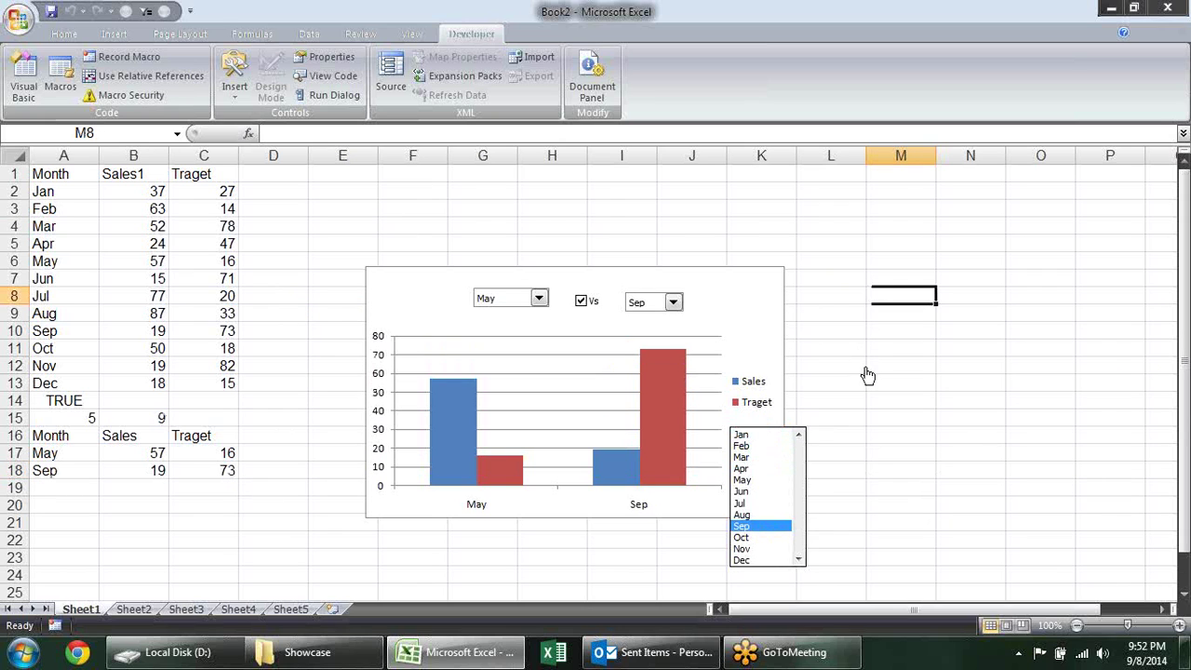
pyautogui.click(238, 84)
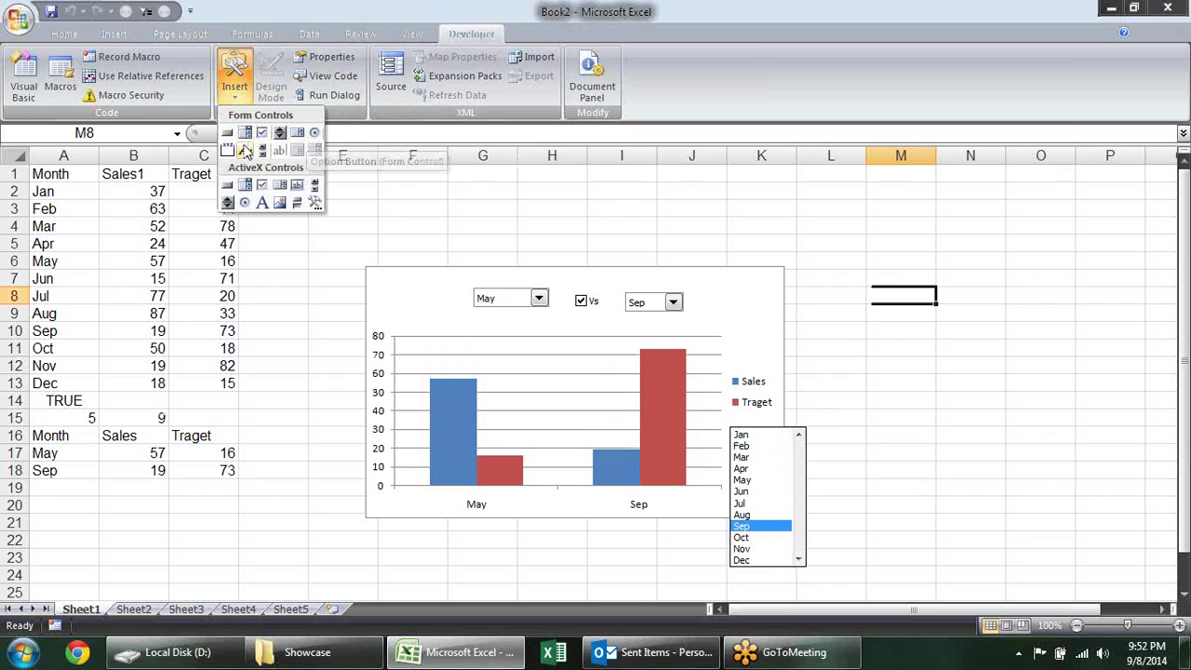
# - Draw an option button near G2 and duplicate it twice, placing the copies at I2 and K2
pyautogui.click(314, 137)
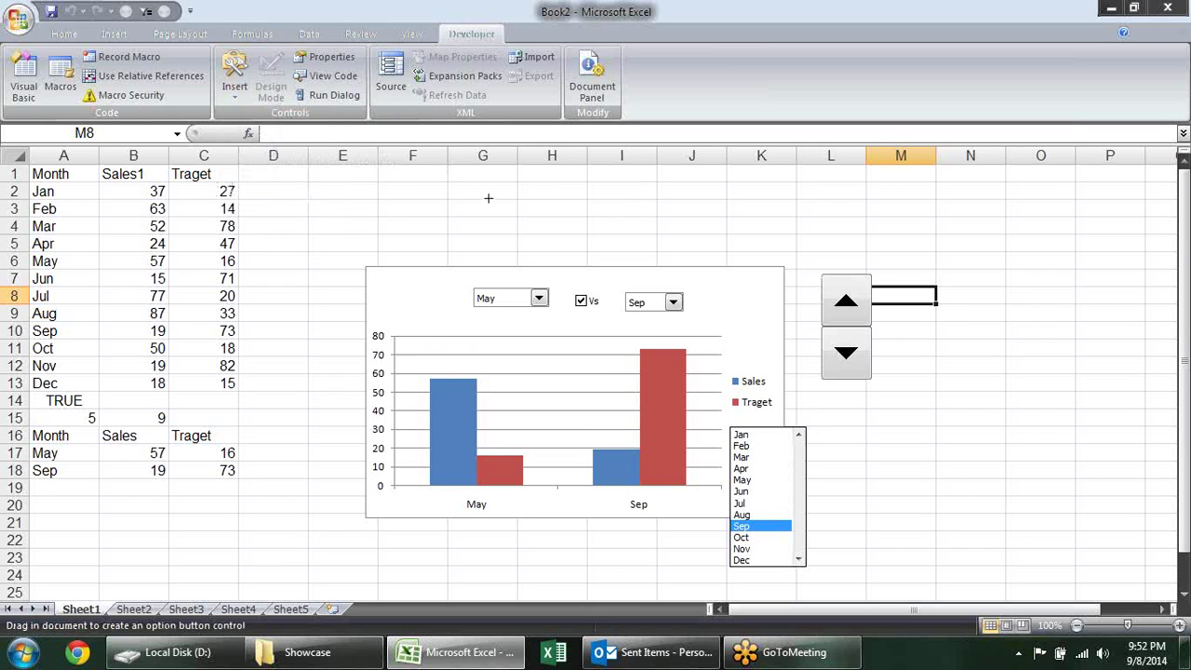
pyautogui.moveTo(503, 204); pyautogui.dragTo(585, 201)
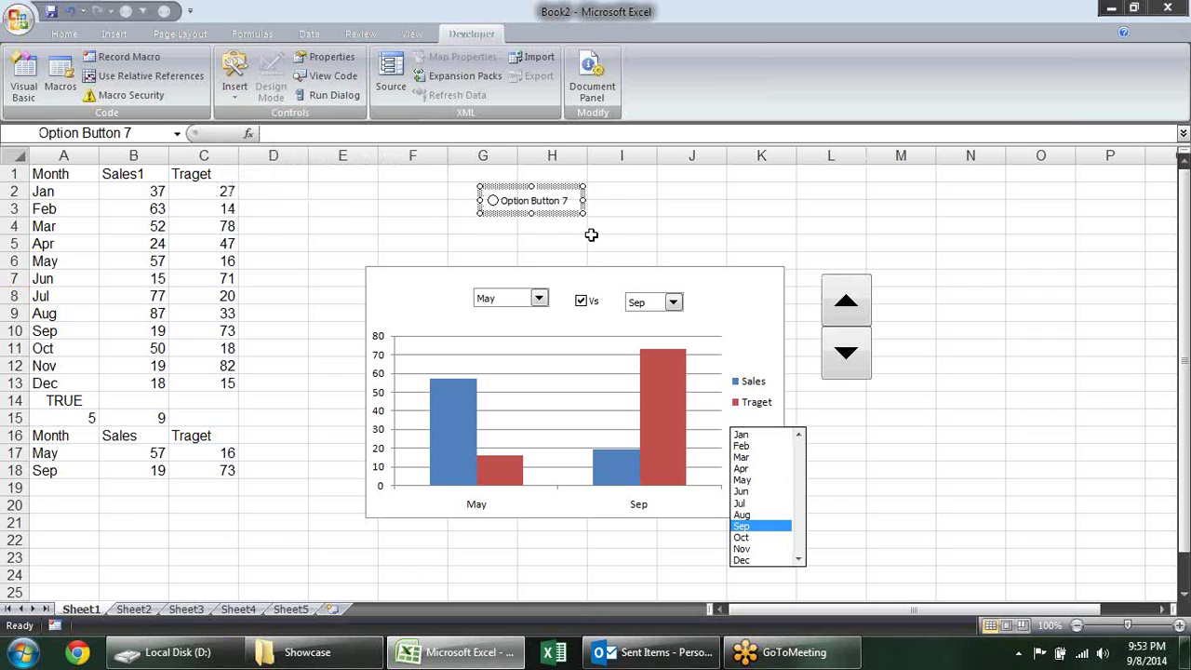
pyautogui.hotkey('ctrl', 'd')
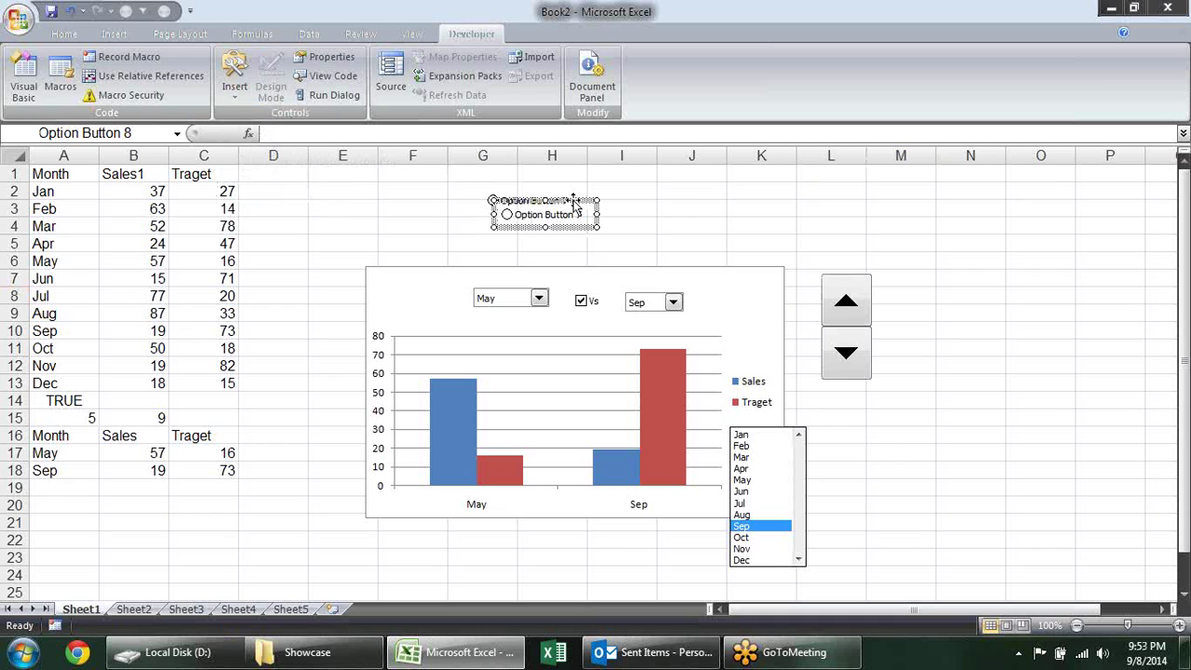
pyautogui.moveTo(666, 197); pyautogui.dragTo(659, 190)
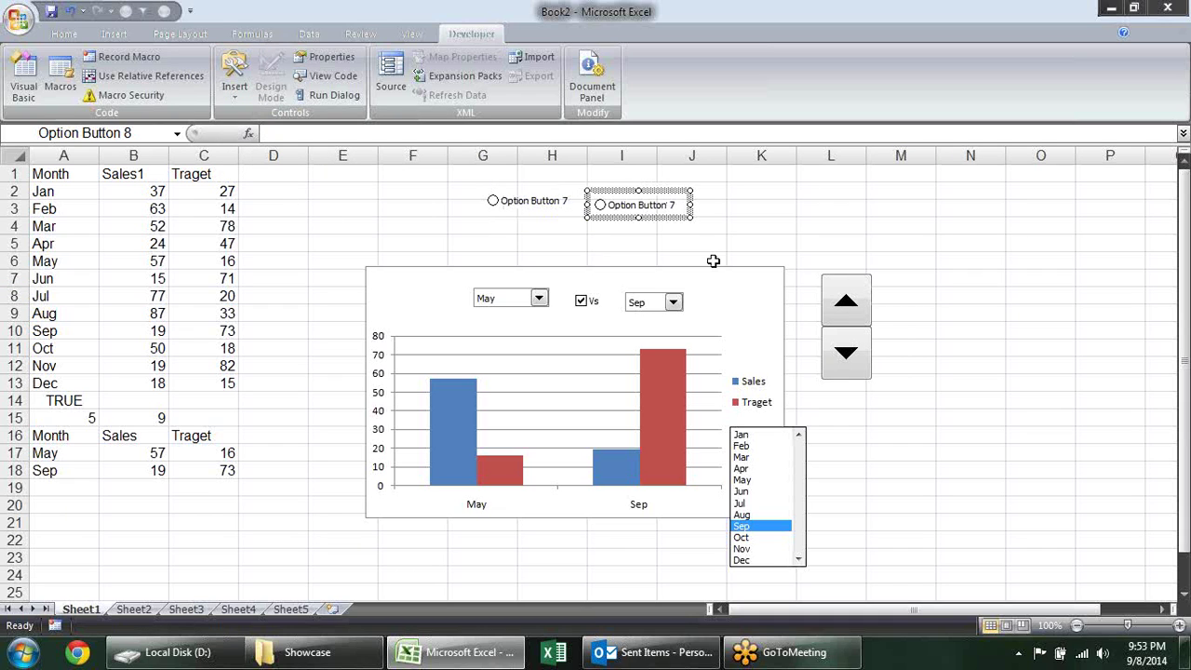
pyautogui.hotkey('ctrl', 'd')
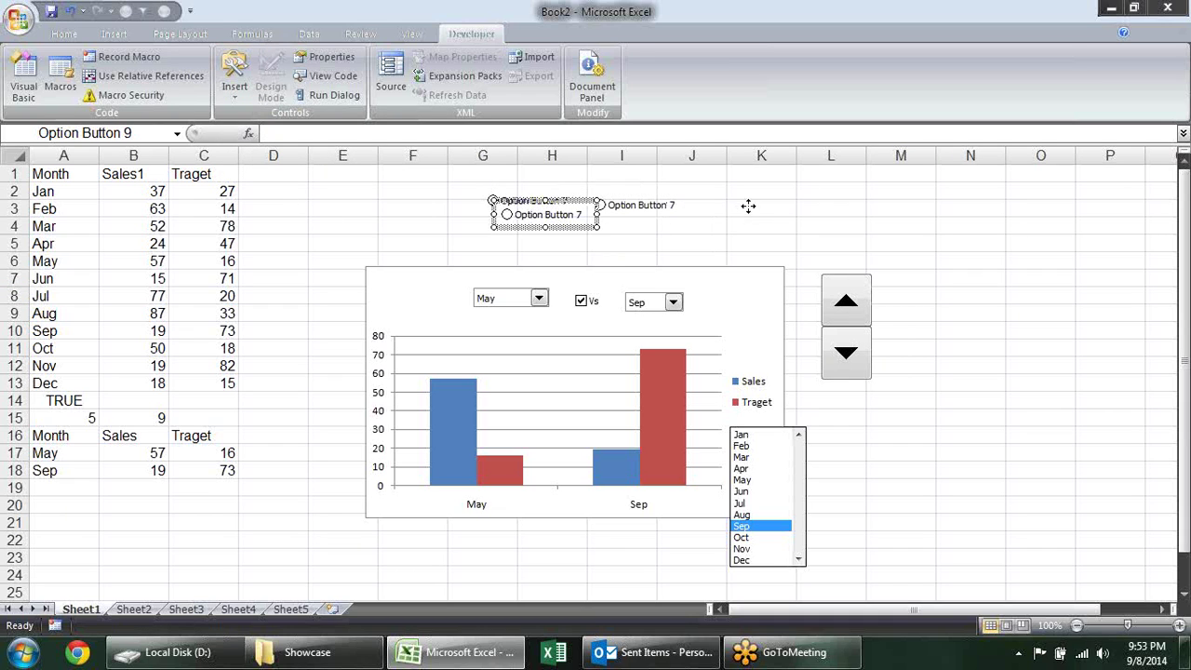
pyautogui.moveTo(749, 206); pyautogui.dragTo(750, 204)
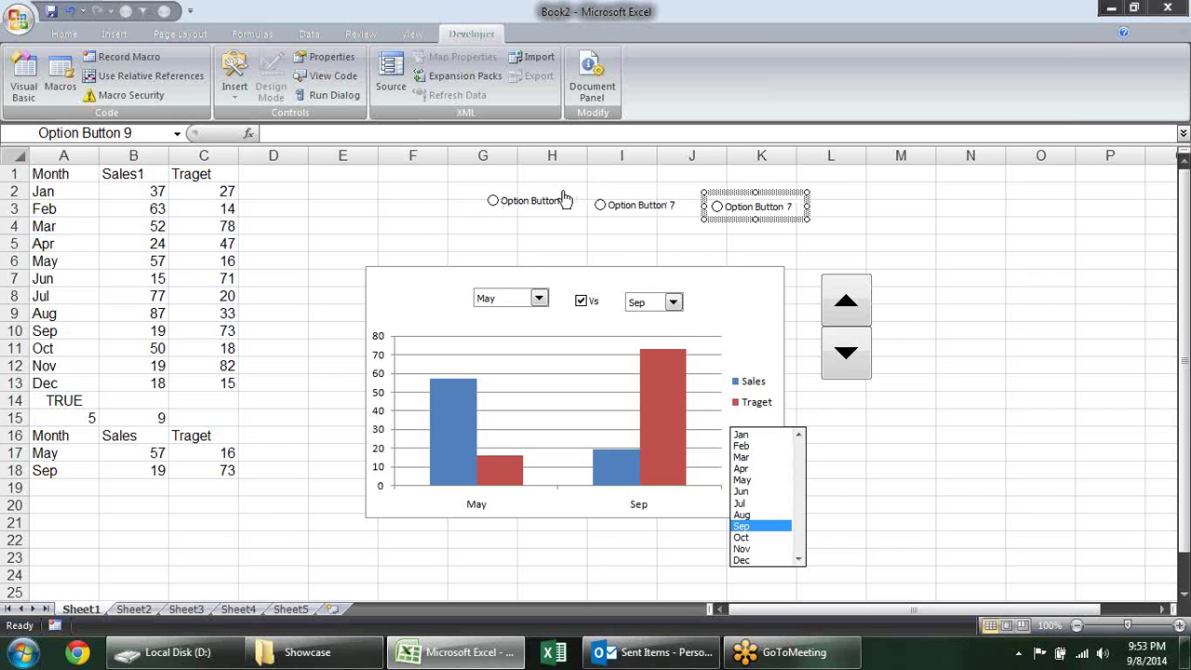
# - Set the option buttons' cell link to $E$3 in Format Control
pyautogui.rightClick(725, 216)
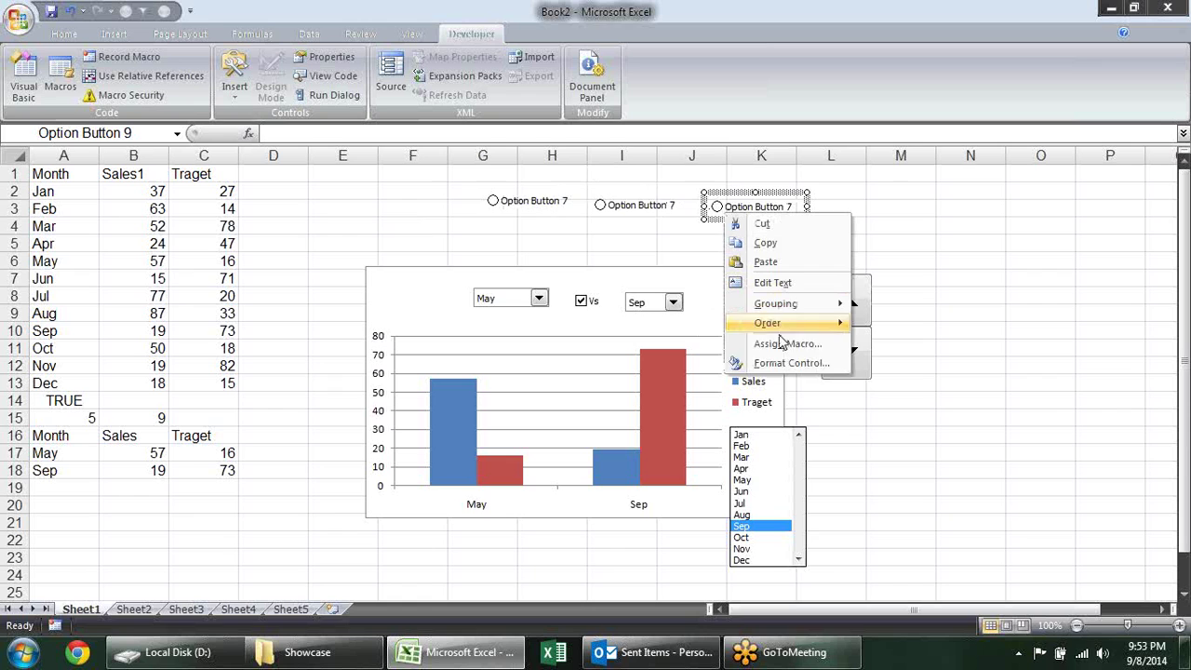
pyautogui.click(787, 363)
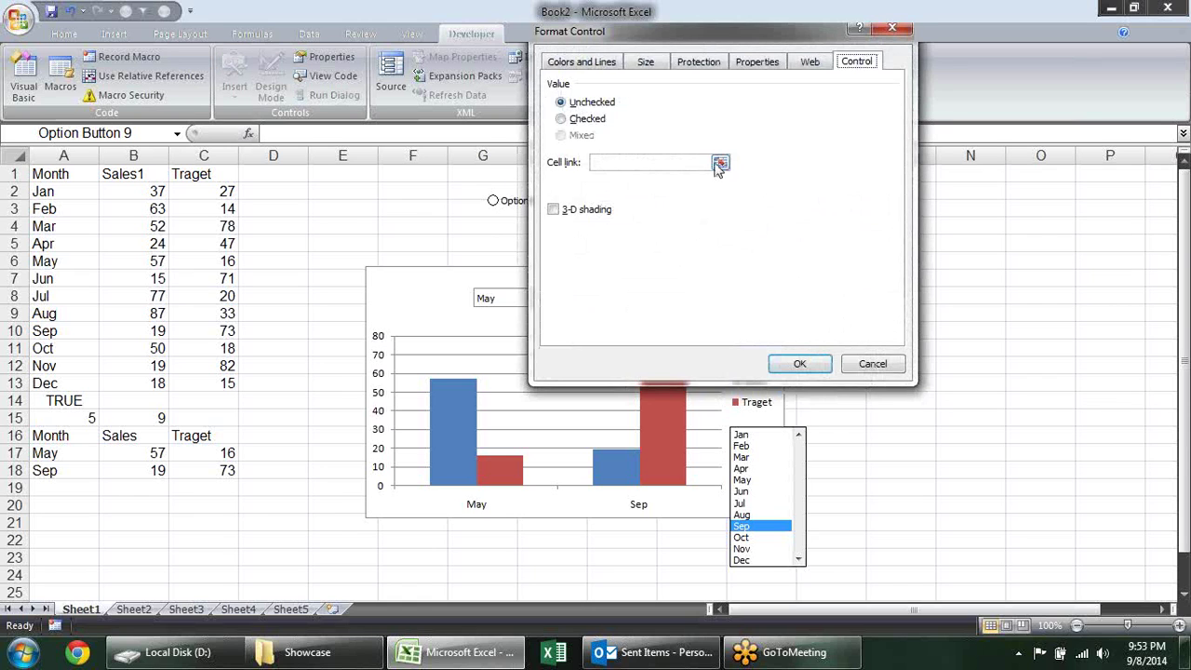
pyautogui.click(720, 164)
pyautogui.click(323, 210)
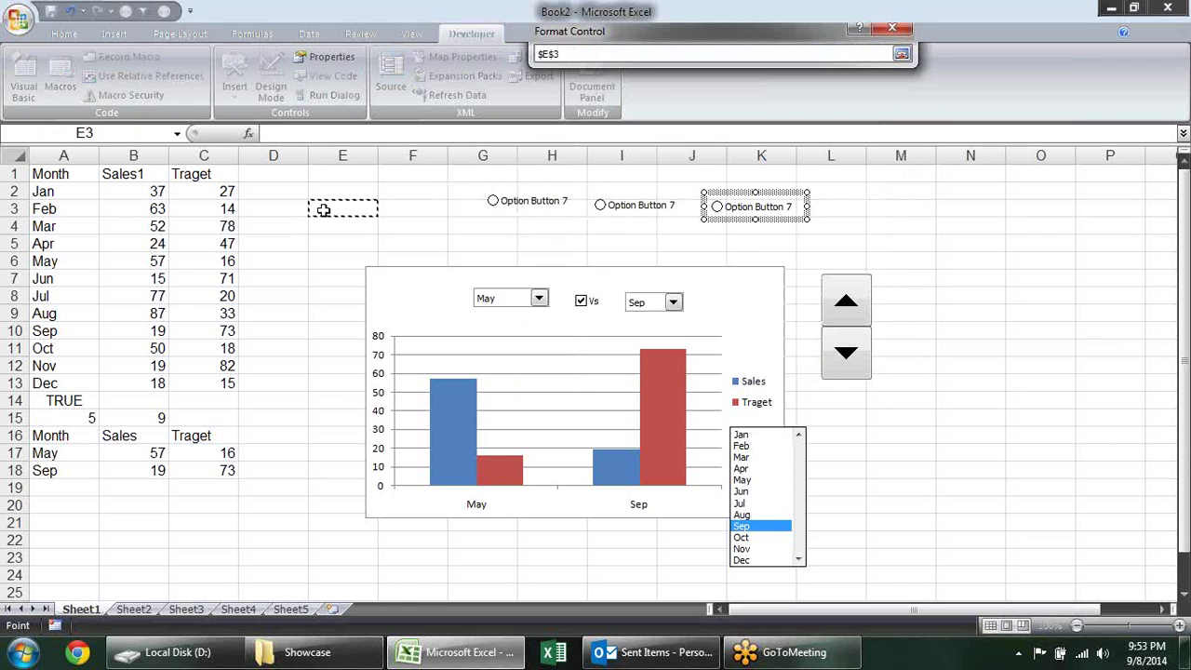
pyautogui.press('Return')
pyautogui.click(797, 363)
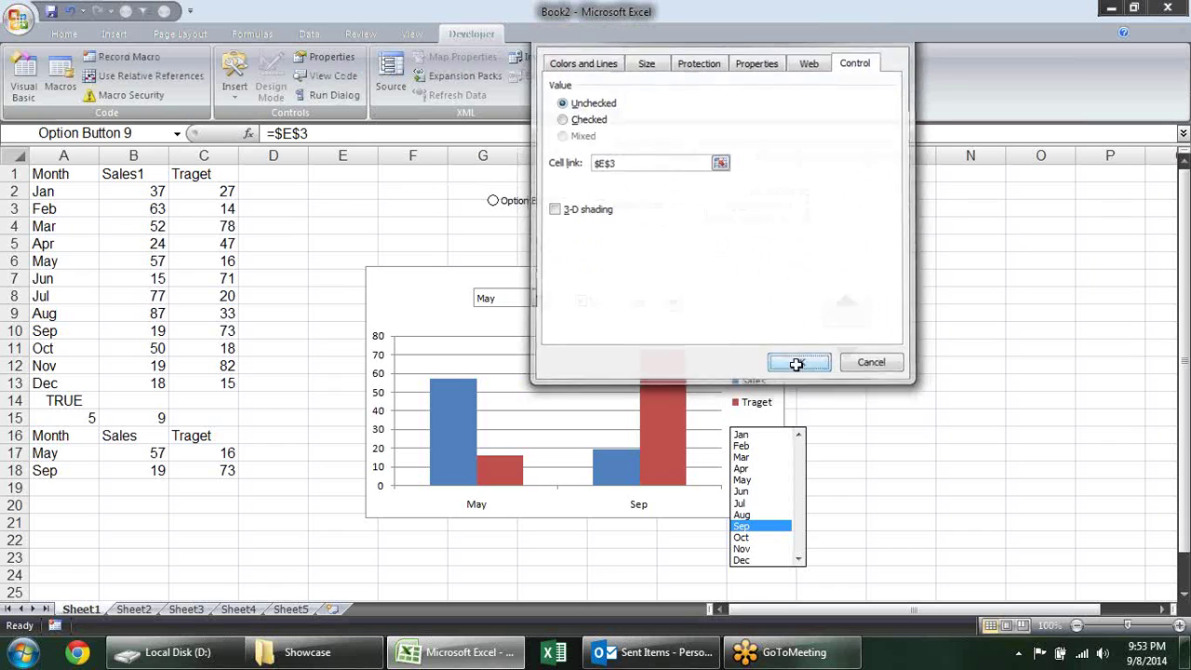
# - Test each option button in turn, finishing on the third so E3 reads 3
pyautogui.click(848, 234)
pyautogui.click(493, 201)
pyautogui.click(601, 205)
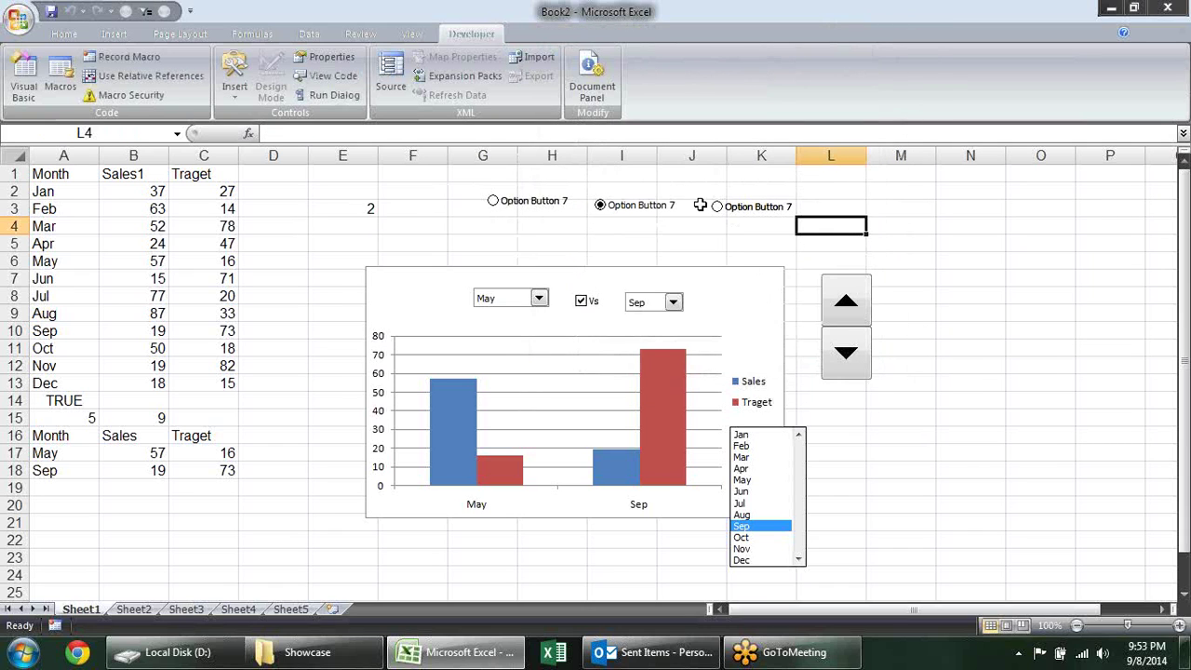
pyautogui.click(720, 208)
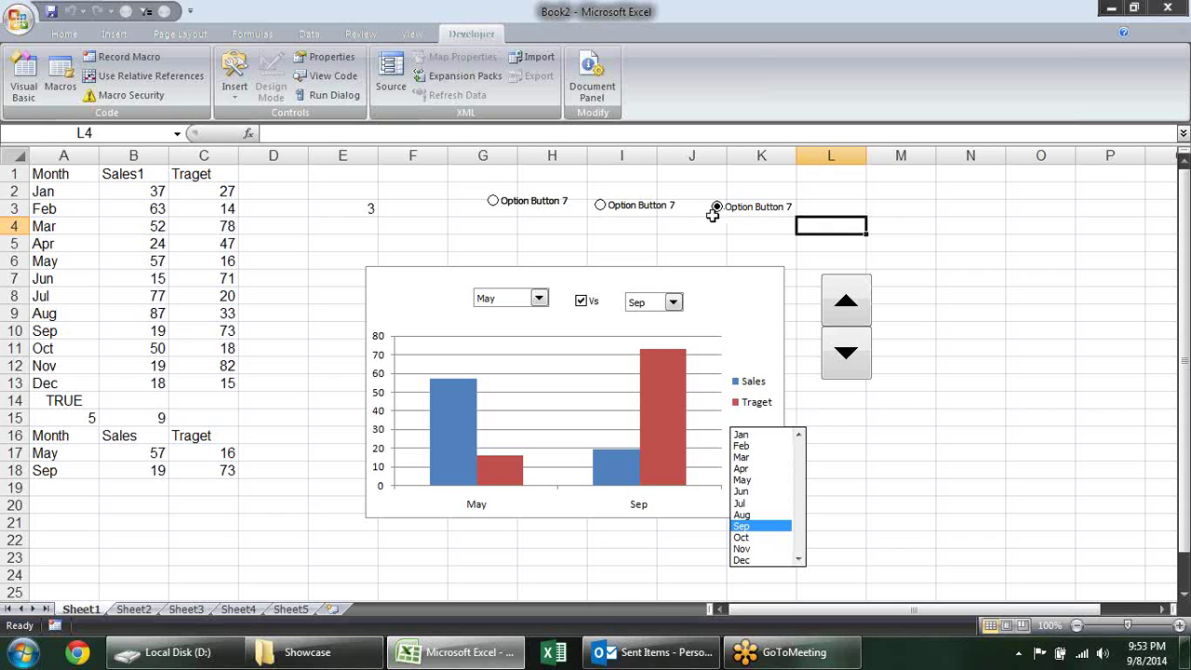
pyautogui.click(607, 206)
pyautogui.click(497, 204)
pyautogui.click(610, 210)
pyautogui.click(727, 213)
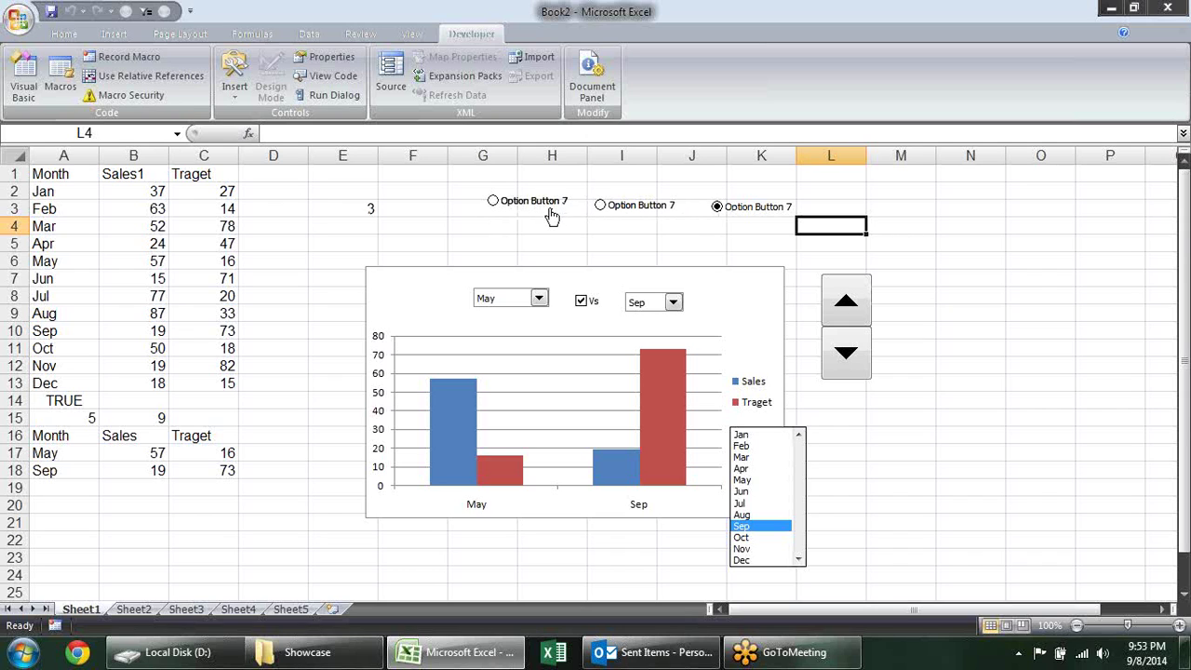
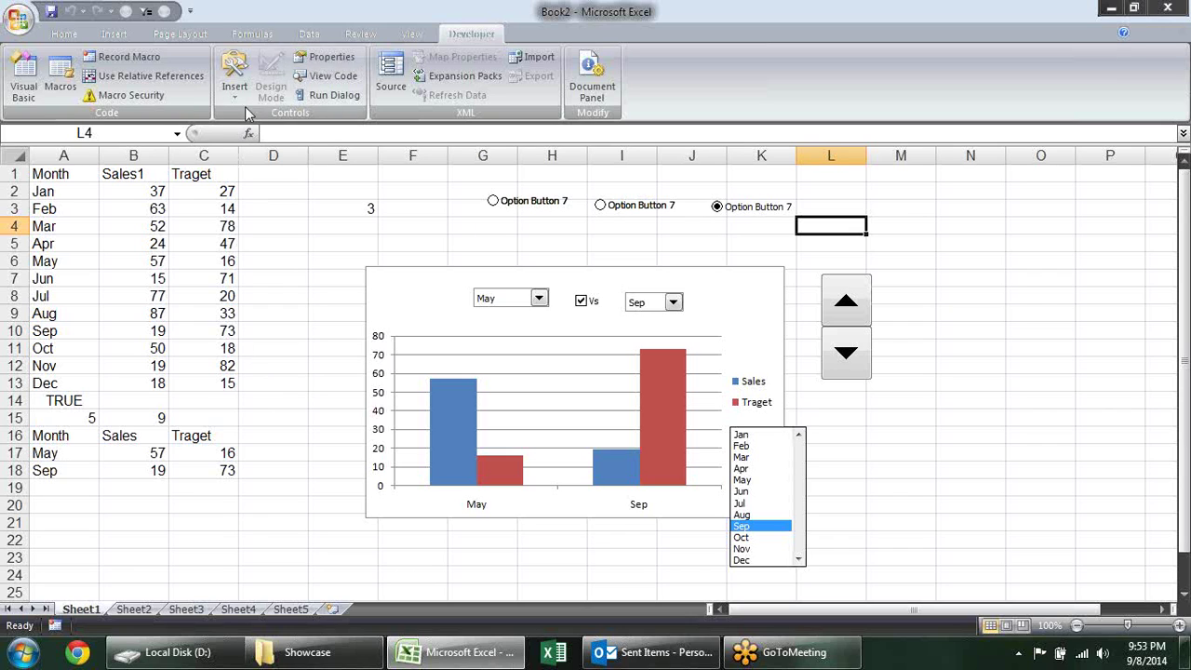
# - Draw a new option button at G4:H5 under the first option button
pyautogui.click(235, 82)
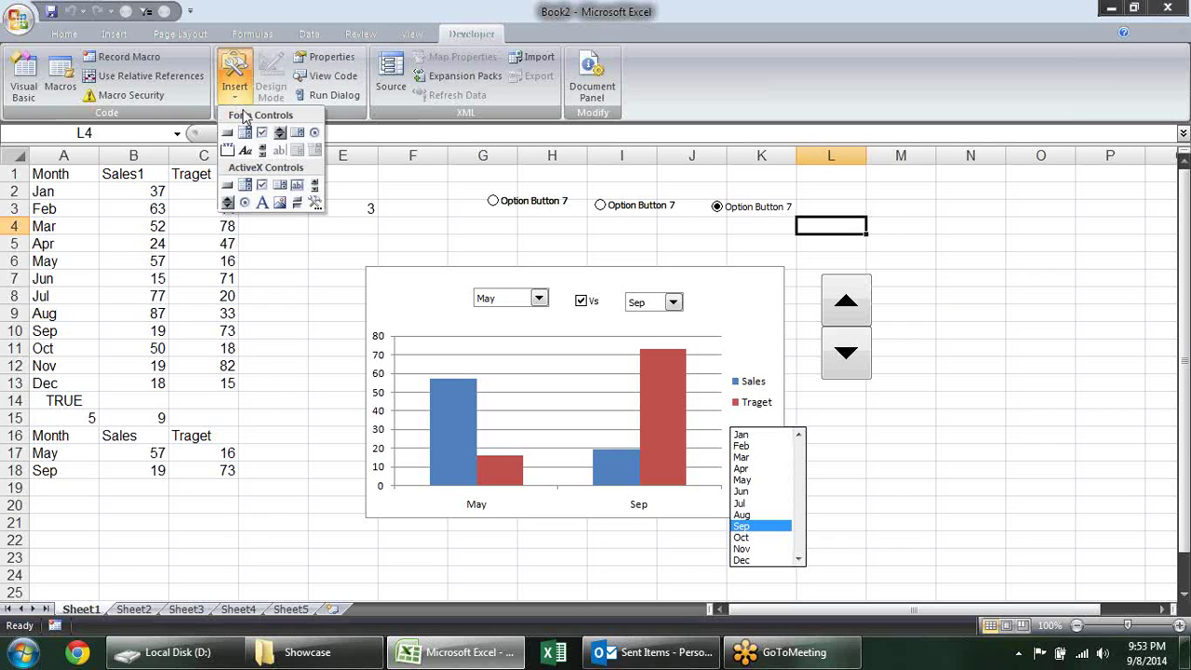
pyautogui.click(313, 135)
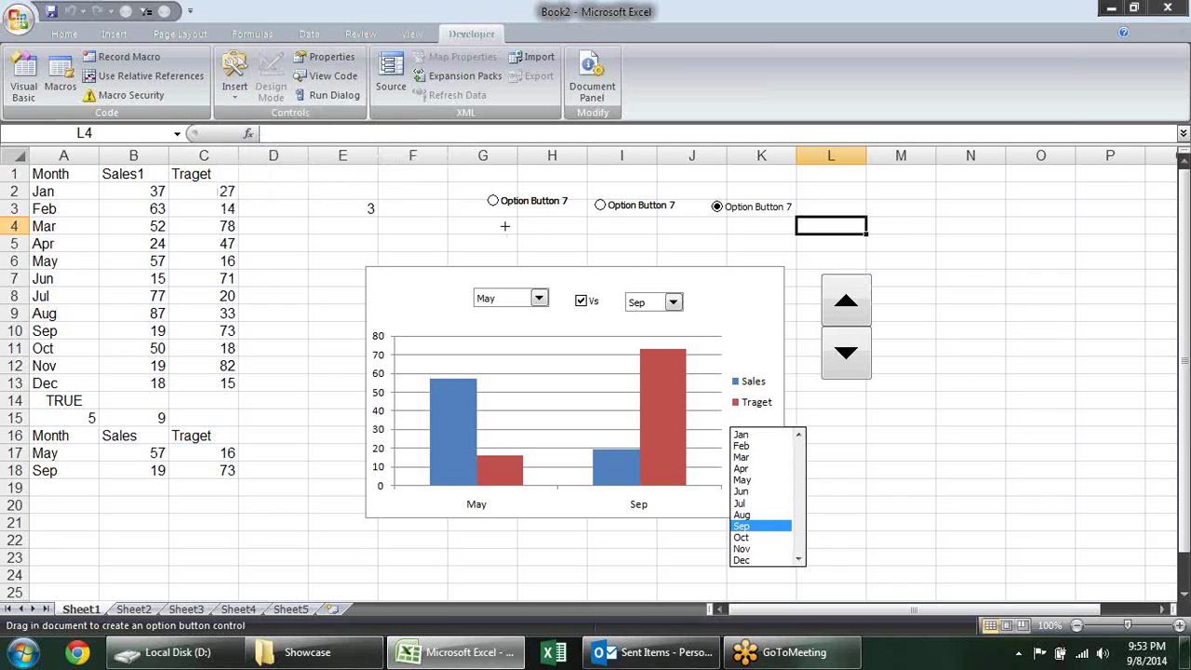
pyautogui.moveTo(481, 221); pyautogui.dragTo(586, 248)
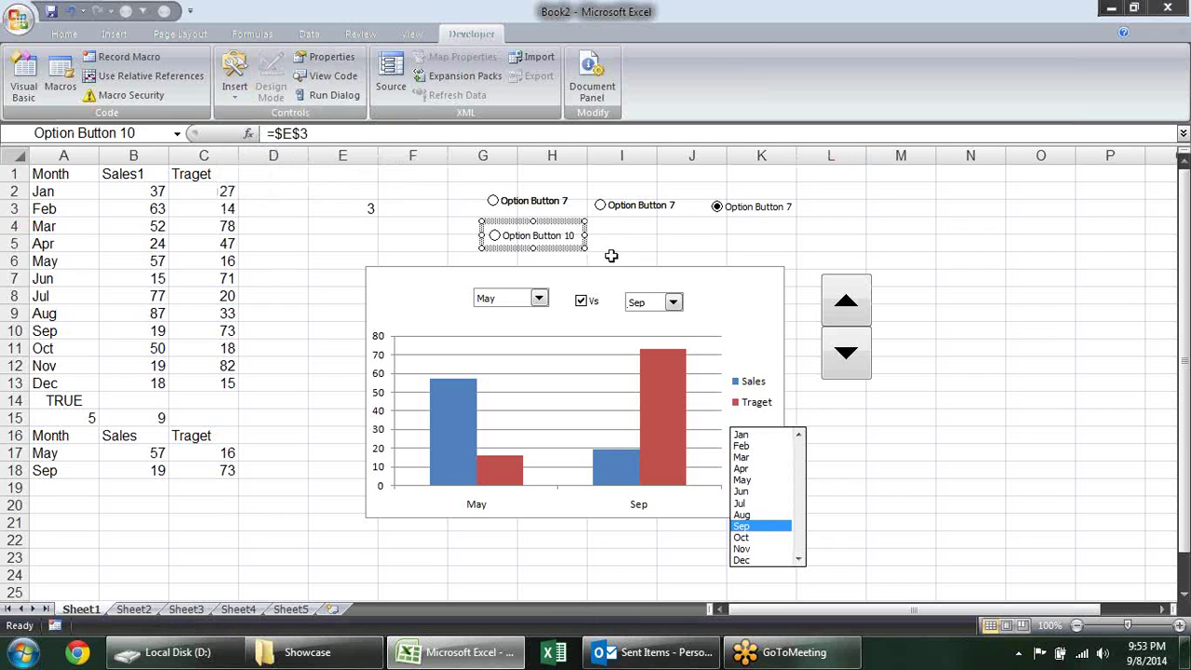
pyautogui.click(611, 246)
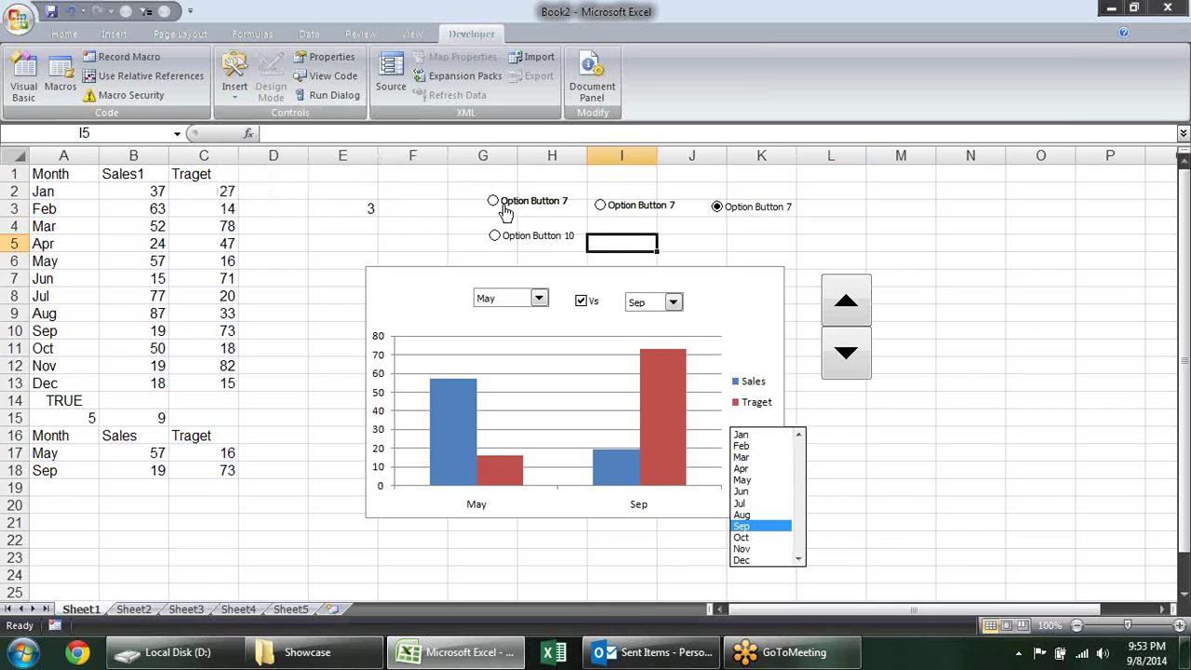
# - Test the shared E3 link: the second option gives 2, the new option gives 4
pyautogui.click(602, 208)
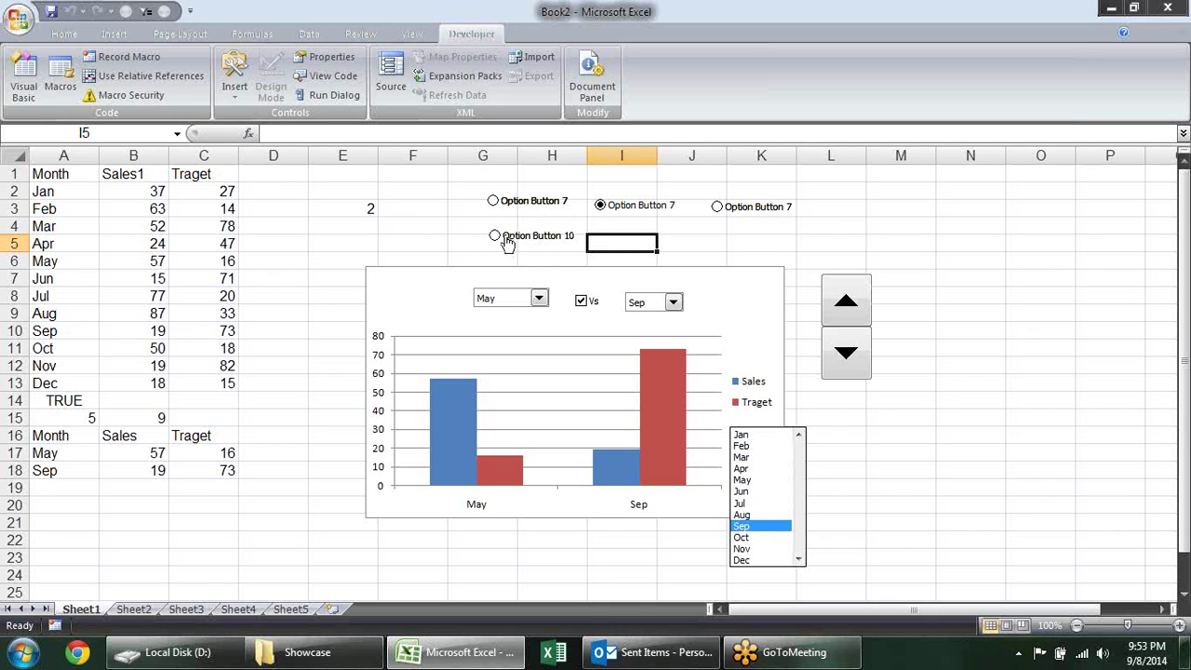
pyautogui.click(496, 236)
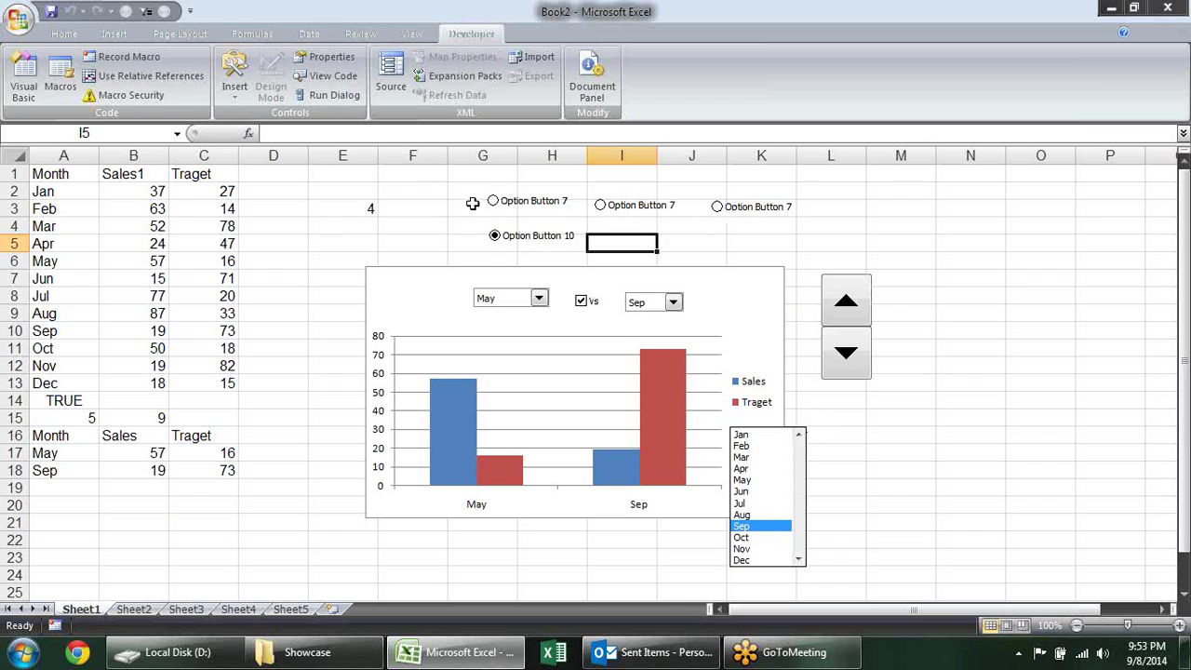
pyautogui.moveTo(478, 185); pyautogui.dragTo(793, 250)
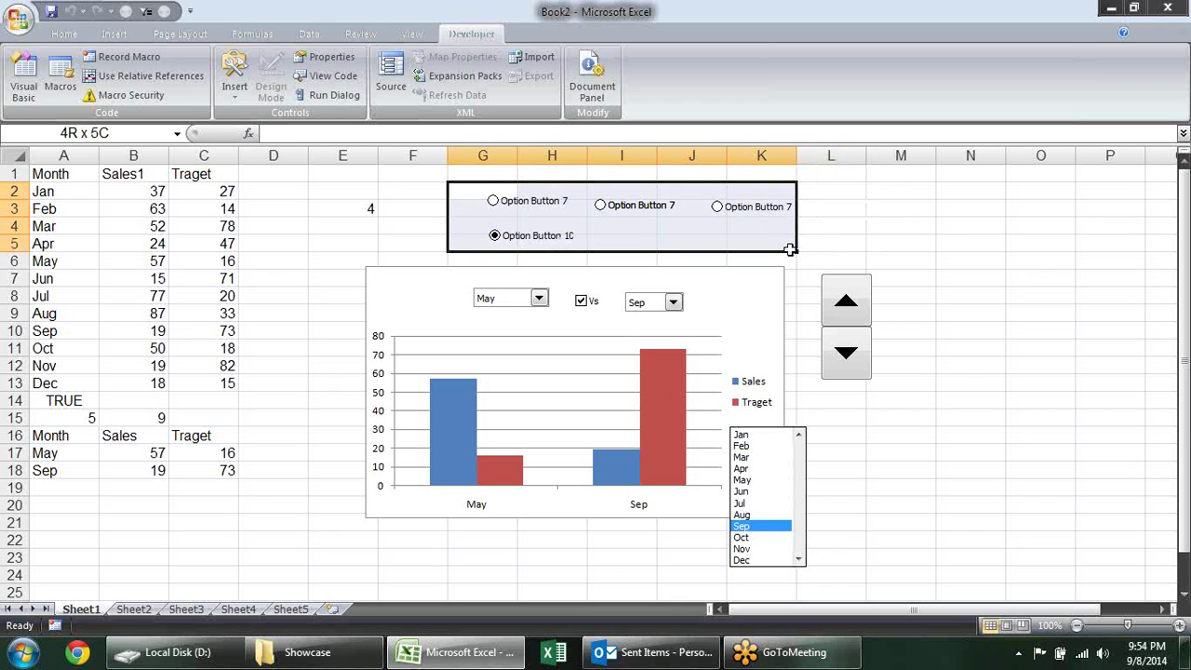
pyautogui.moveTo(856, 227); pyautogui.dragTo(948, 301)
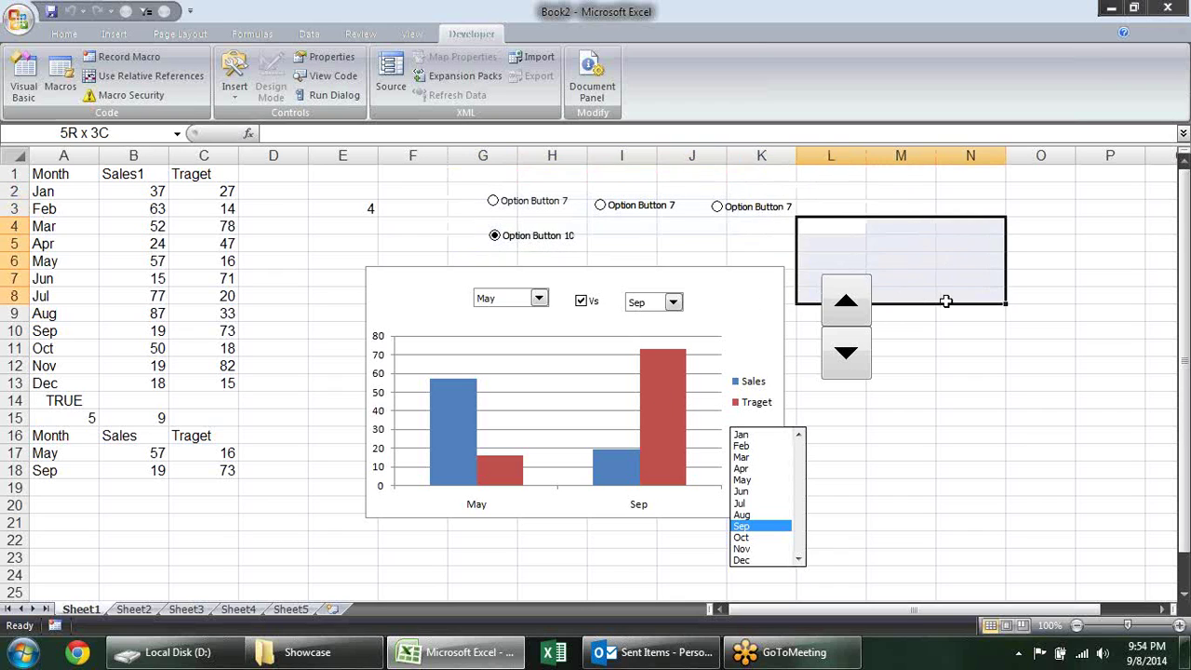
pyautogui.click(981, 505)
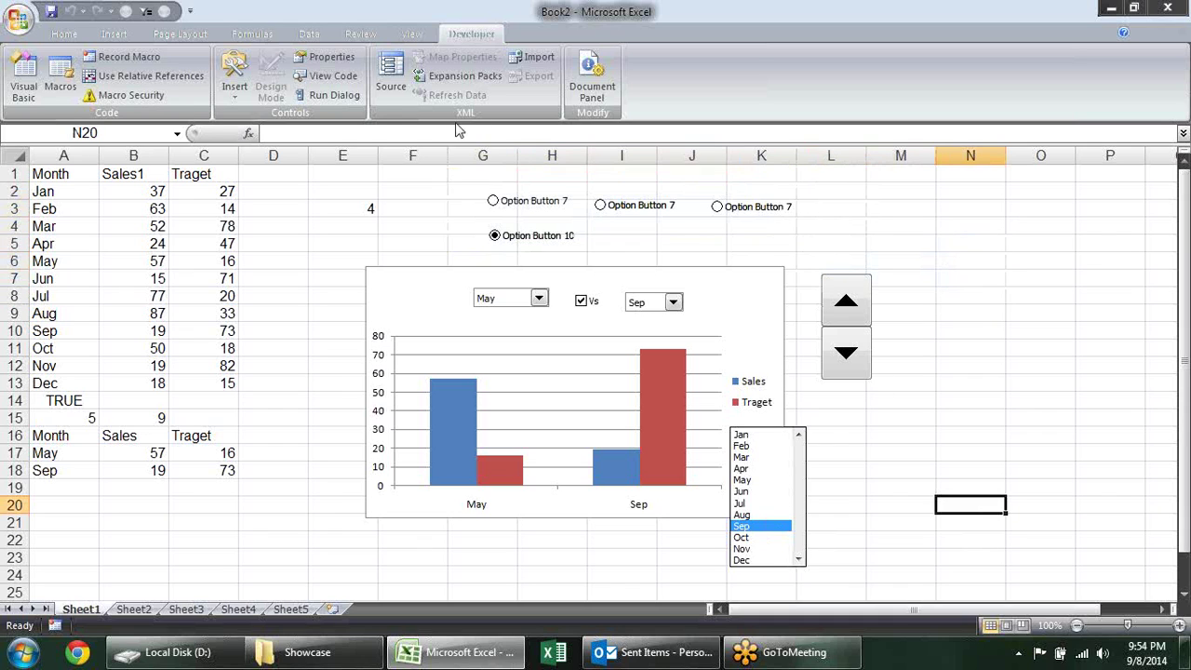
# - Draw Option Button 11 at I4:J5 beside Option Button 10 and choose it, setting E3 to 5
pyautogui.click(249, 91)
pyautogui.click(313, 134)
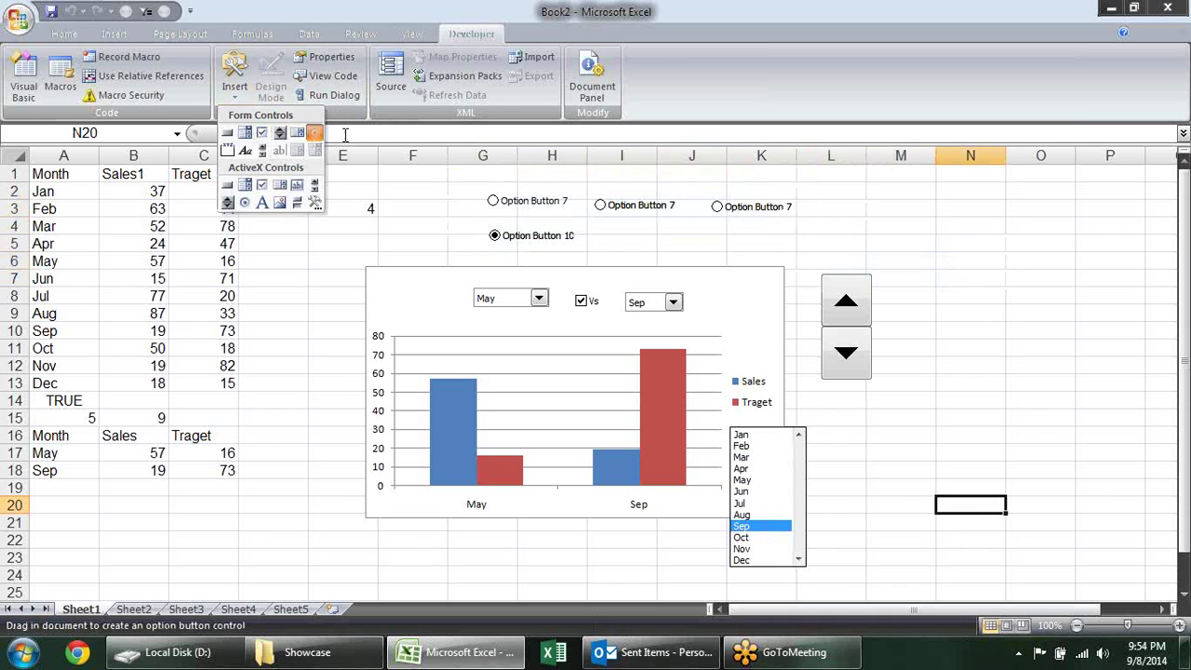
pyautogui.moveTo(605, 227); pyautogui.dragTo(726, 260)
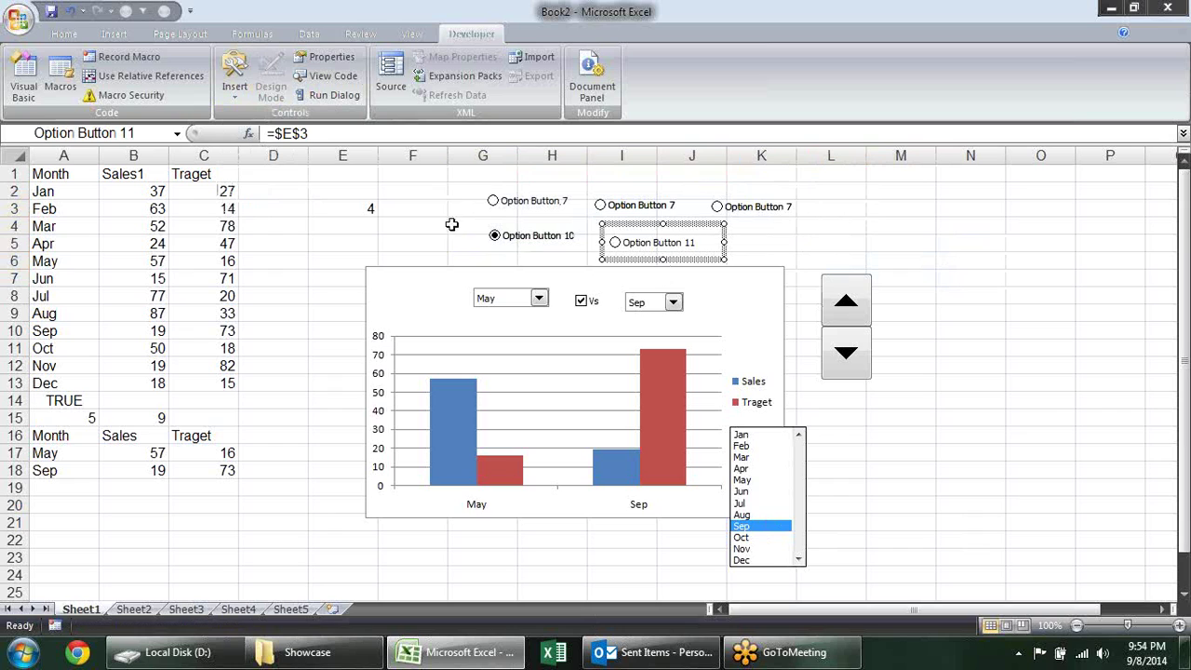
pyautogui.click(811, 237)
pyautogui.click(621, 250)
# - Change Option Button 11's cell link to $E$5 in Format Control
pyautogui.rightClick(640, 244)
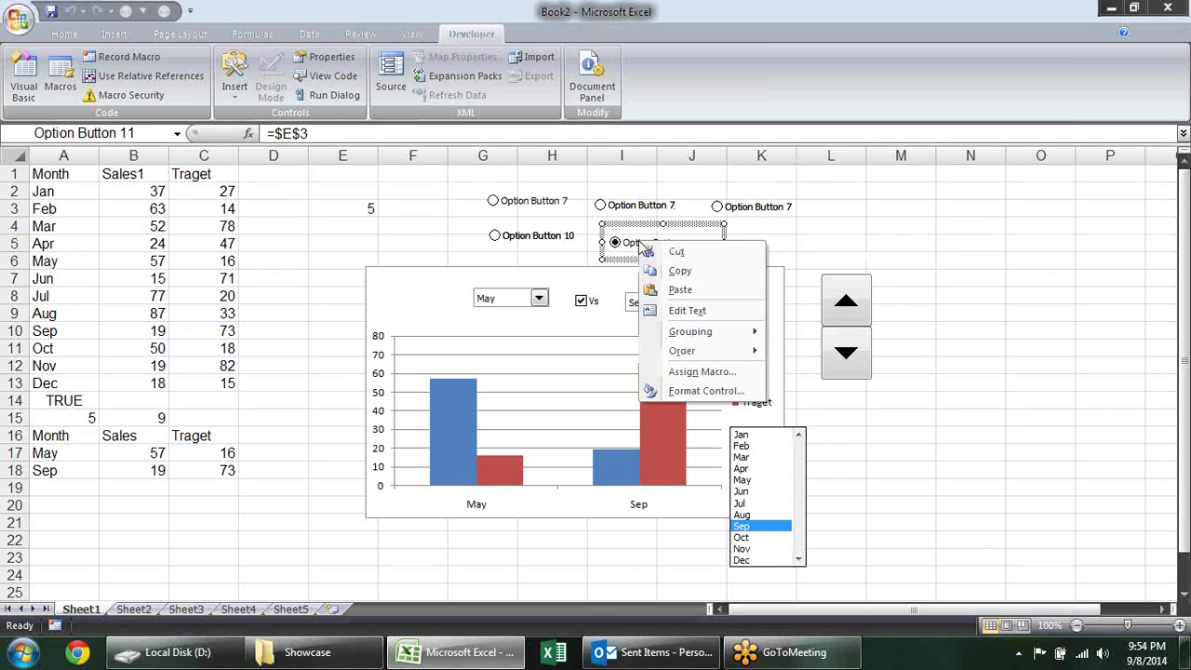
pyautogui.click(689, 390)
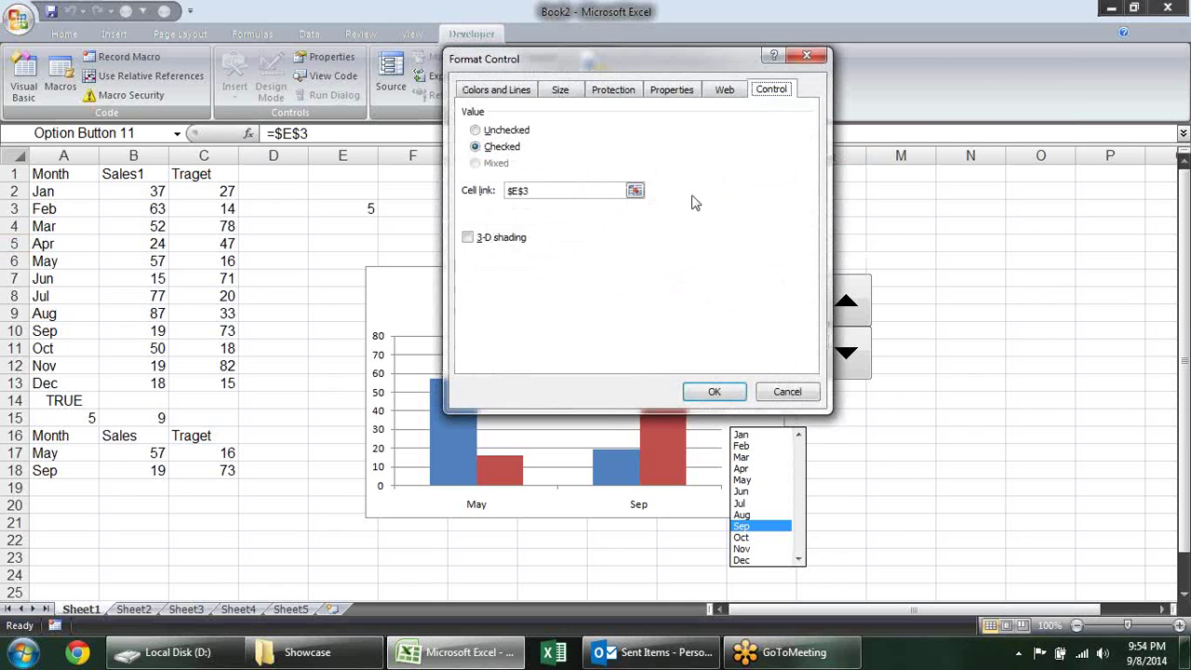
pyautogui.click(636, 191)
pyautogui.click(340, 242)
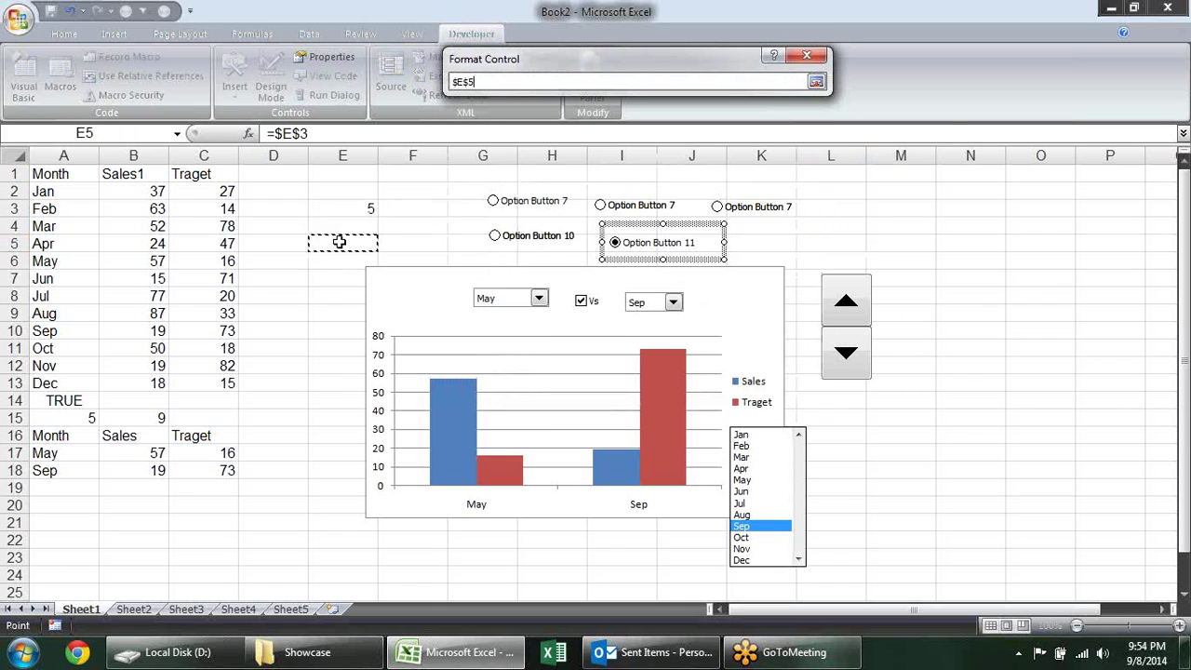
pyautogui.press('Return')
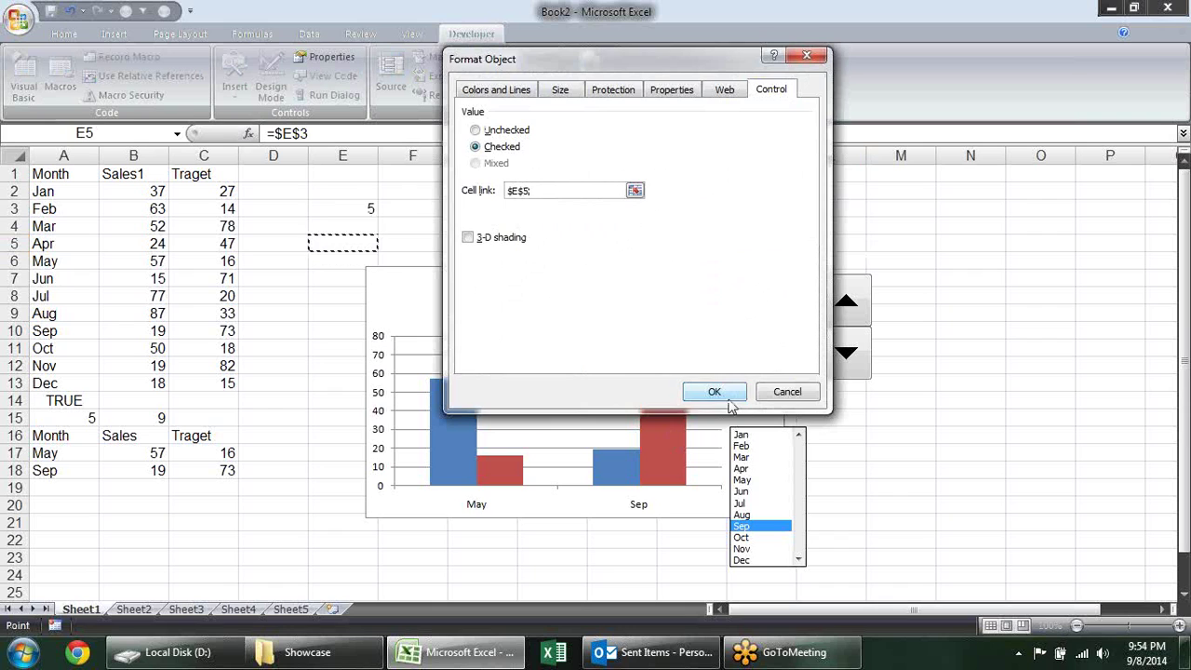
pyautogui.click(715, 391)
# - Test each option button, with E5 showing 1, 2, 4, 3 and 5, ending on 3
pyautogui.click(511, 203)
pyautogui.click(601, 207)
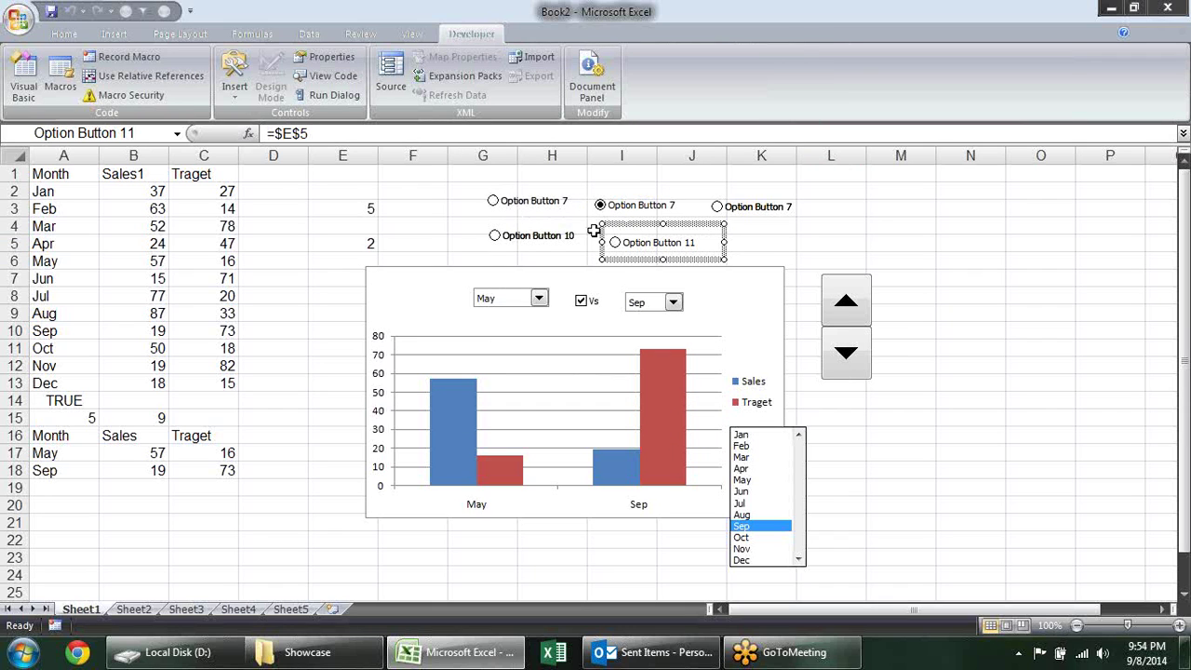
pyautogui.click(496, 237)
pyautogui.click(717, 207)
pyautogui.click(751, 239)
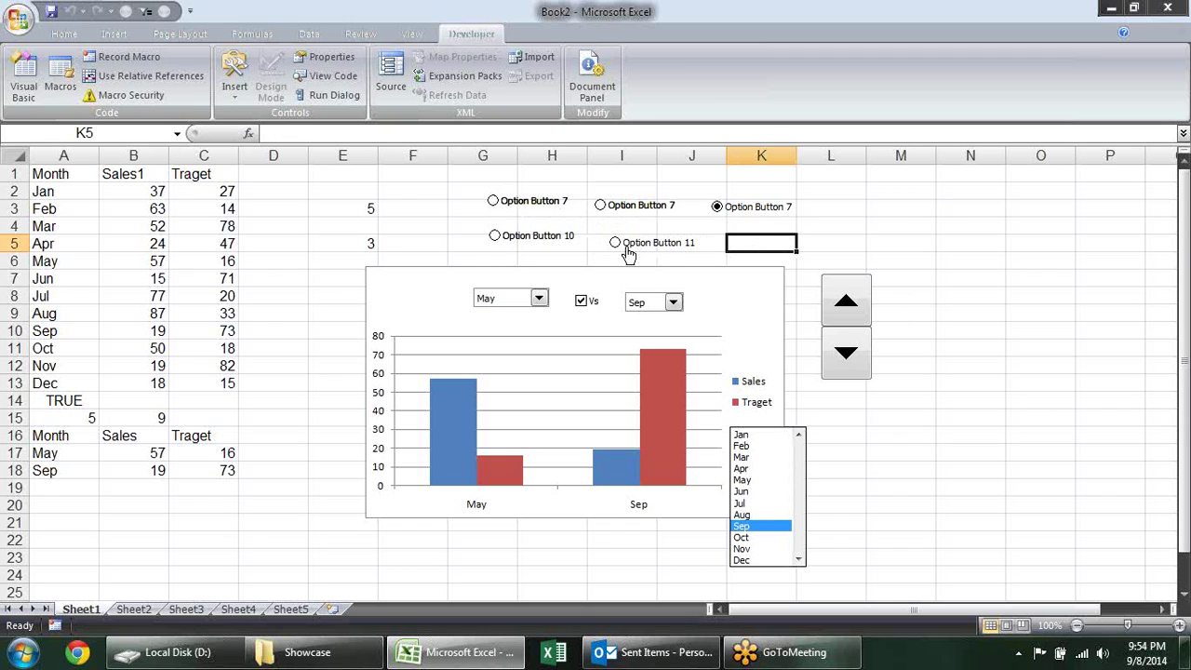
pyautogui.click(620, 244)
pyautogui.click(494, 238)
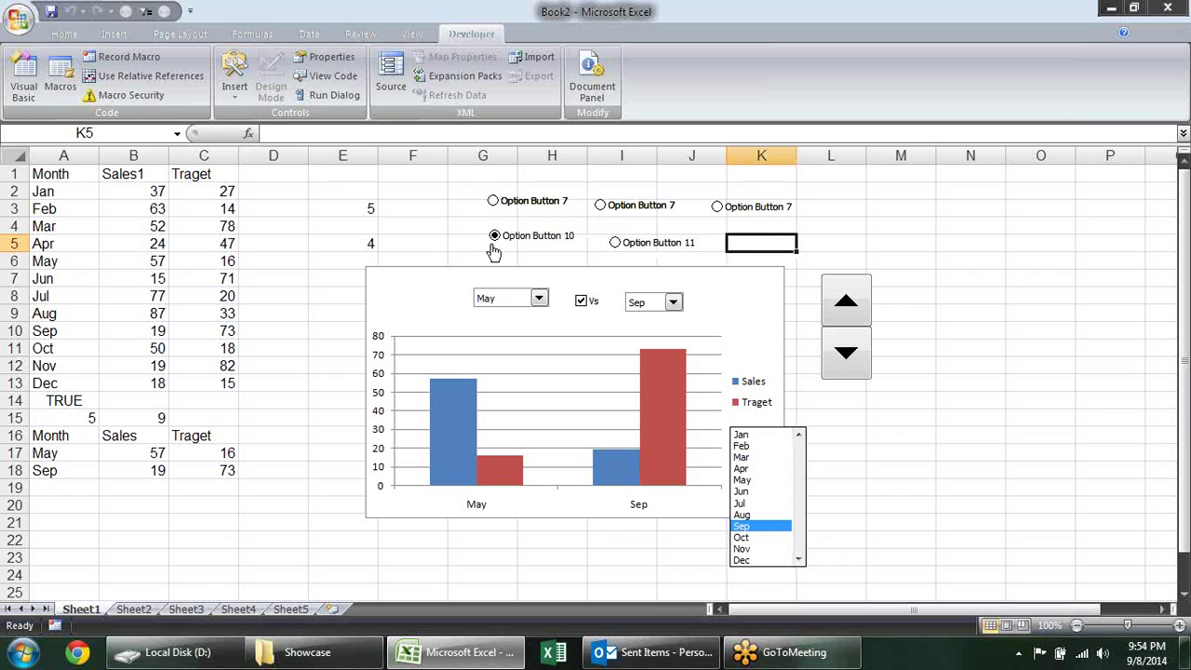
pyautogui.click(501, 207)
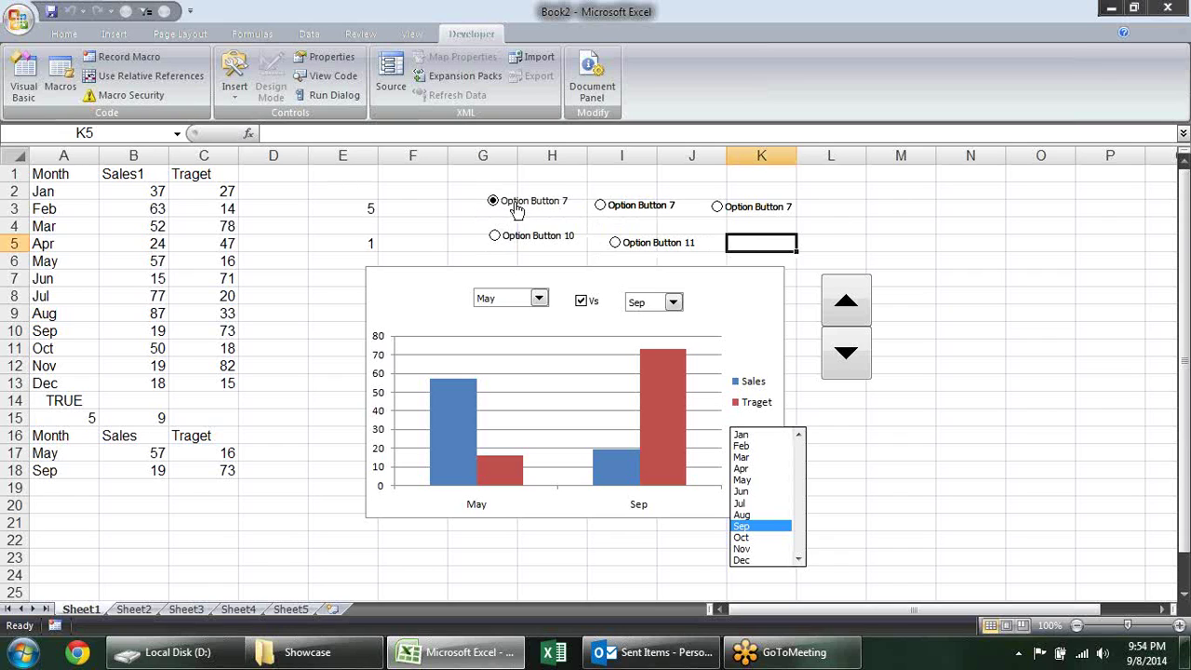
pyautogui.click(735, 213)
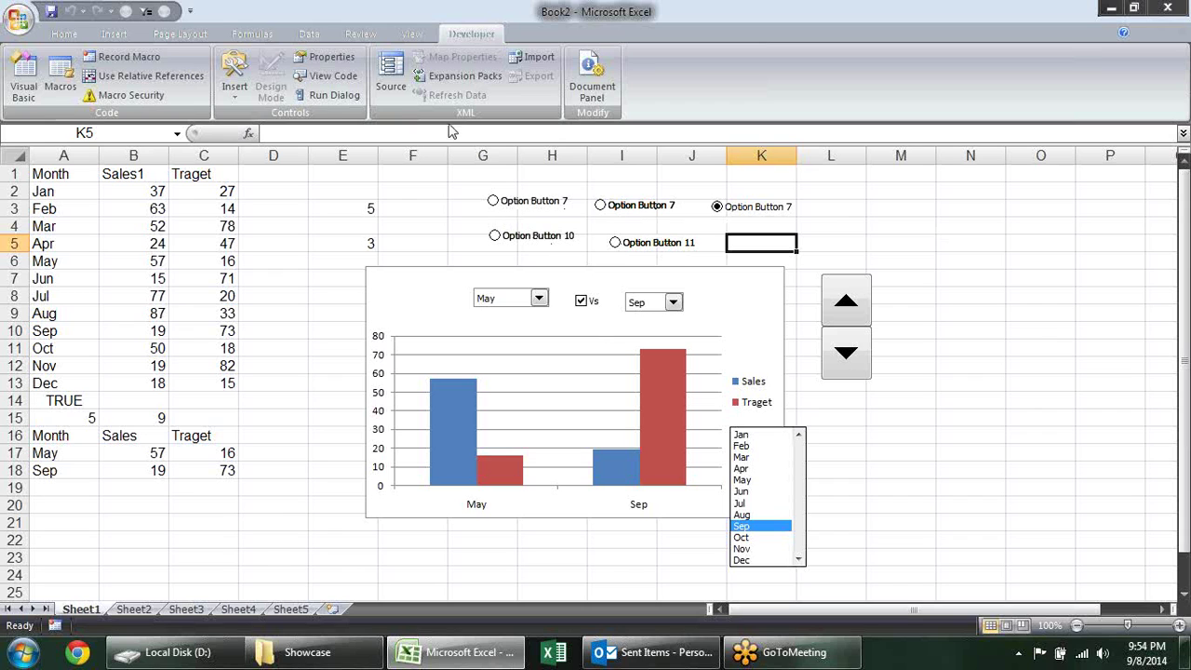
# - Draw group boxes around the top three options and around Option Buttons 10 and 11, nudging them into place
pyautogui.click(234, 88)
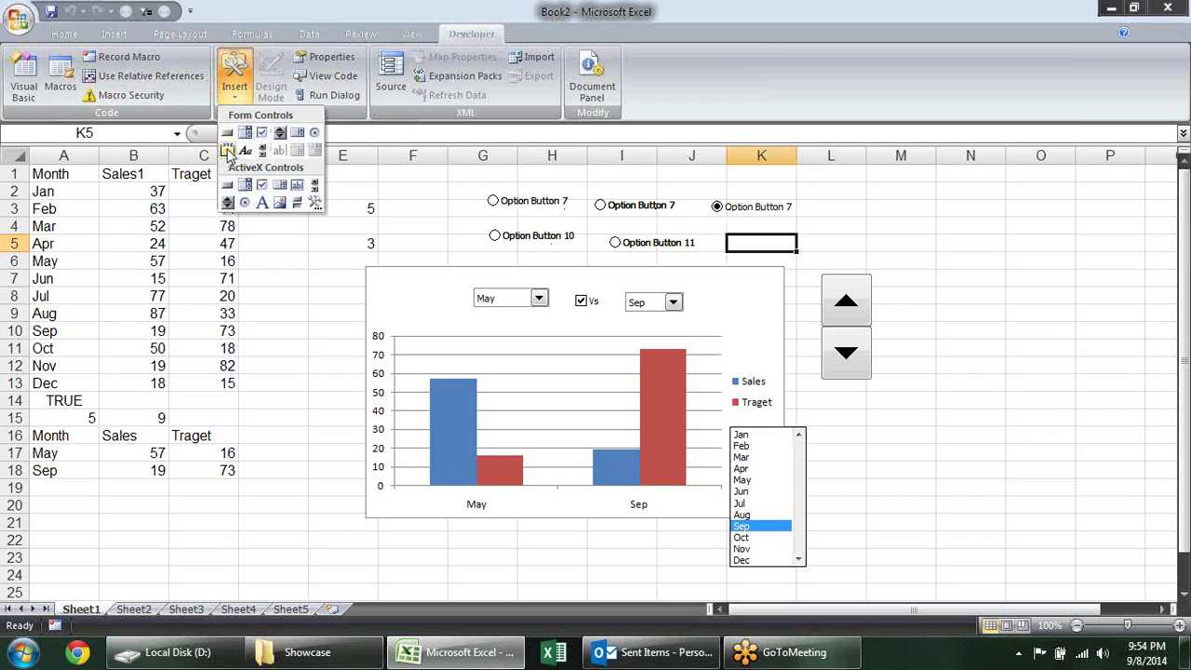
pyautogui.click(227, 151)
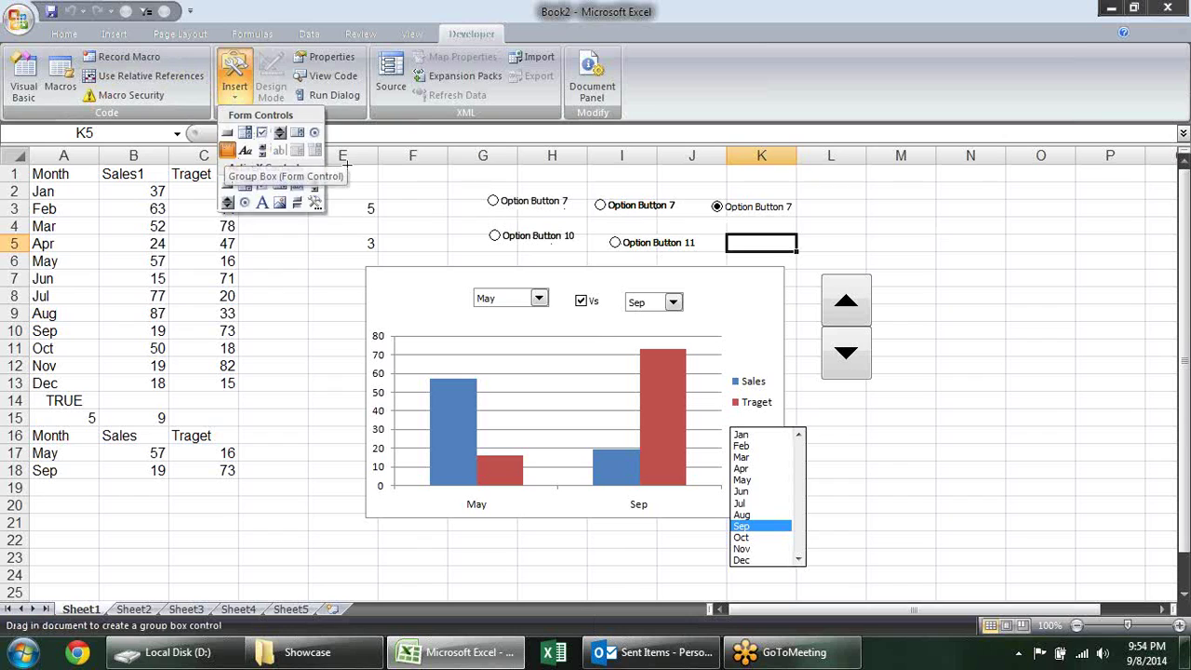
pyautogui.moveTo(472, 178); pyautogui.dragTo(831, 225)
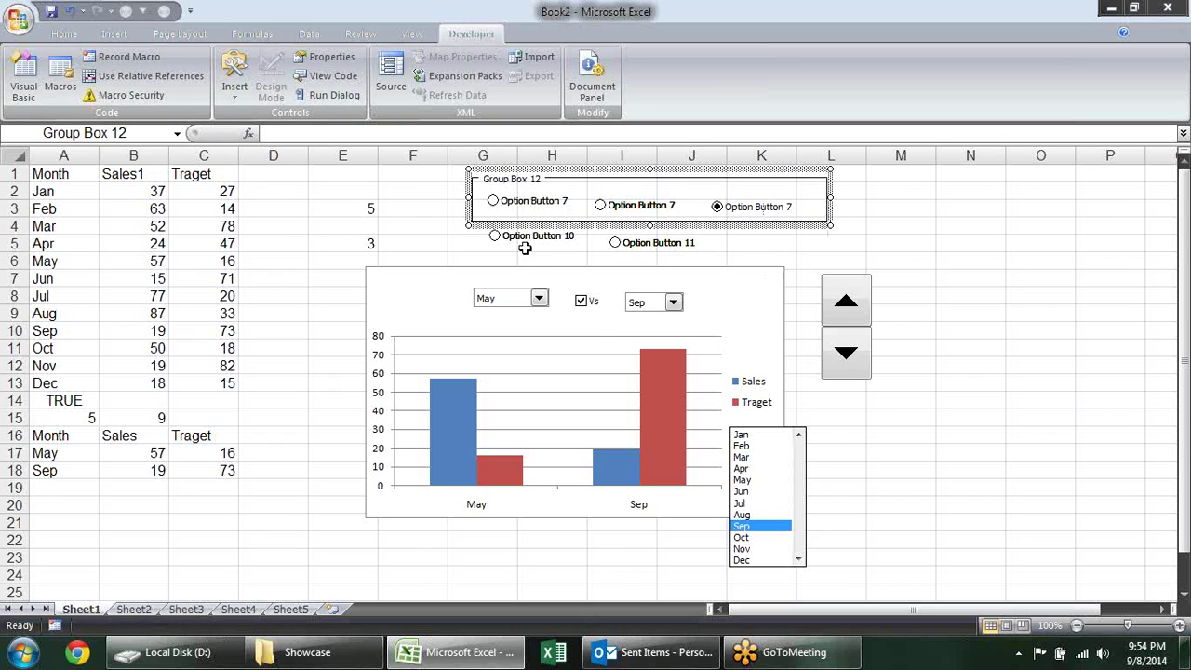
pyautogui.click(235, 76)
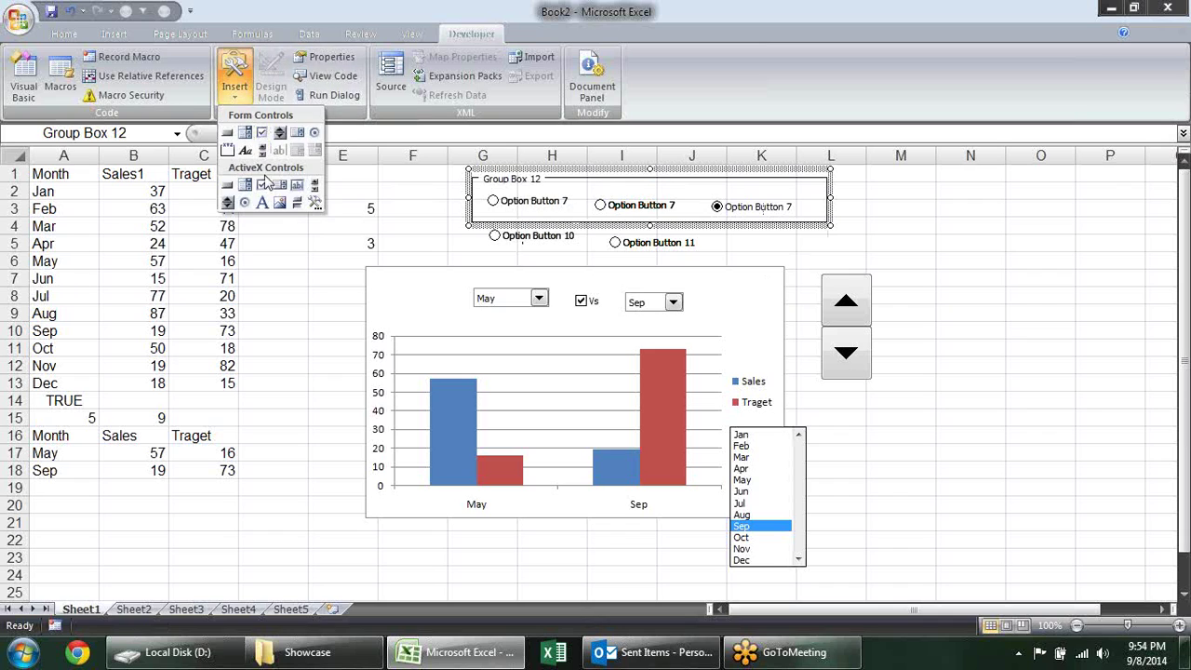
pyautogui.click(227, 151)
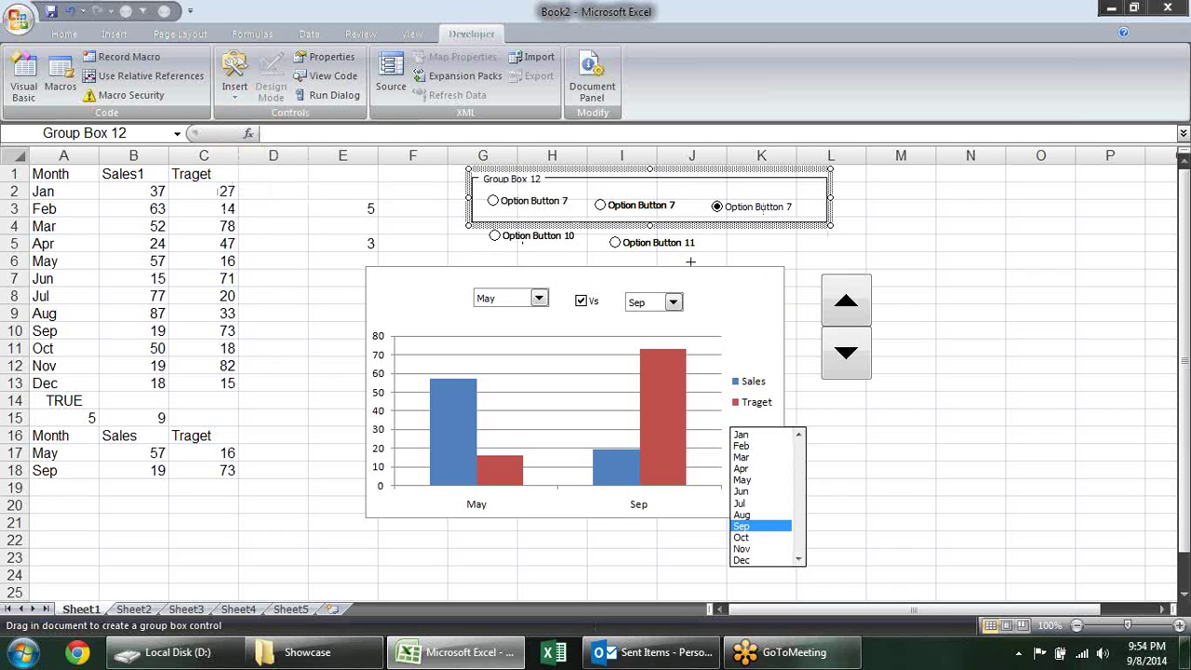
pyautogui.moveTo(460, 218); pyautogui.dragTo(735, 258)
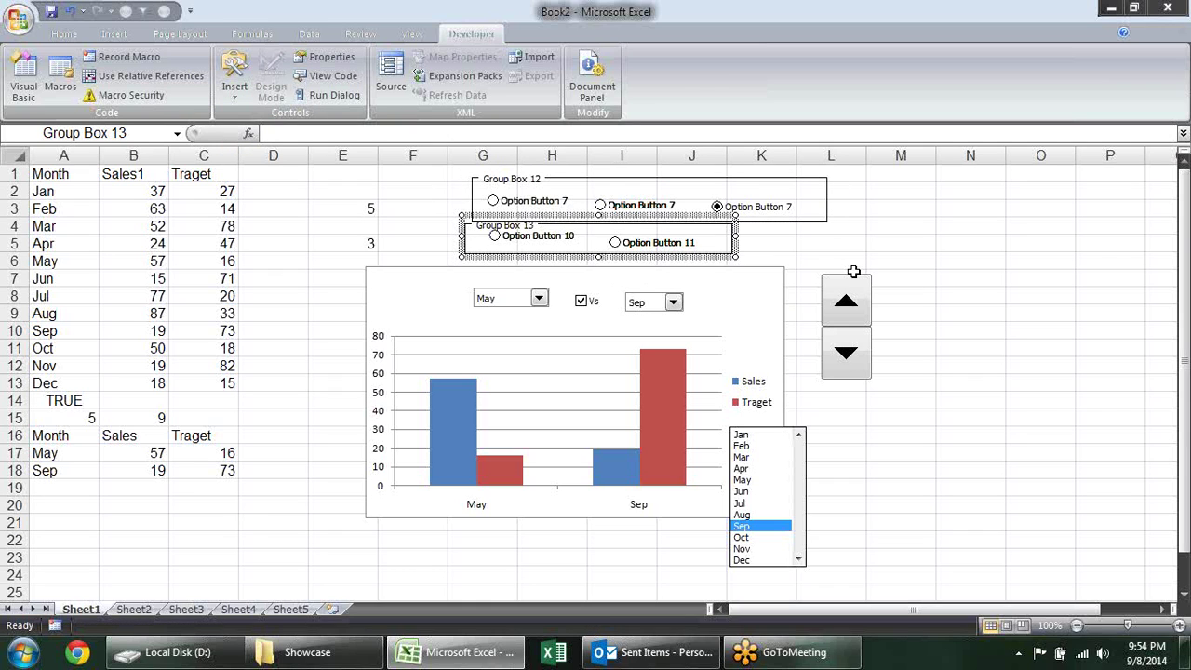
pyautogui.press('Down')
pyautogui.press('Down')
pyautogui.press('Down')
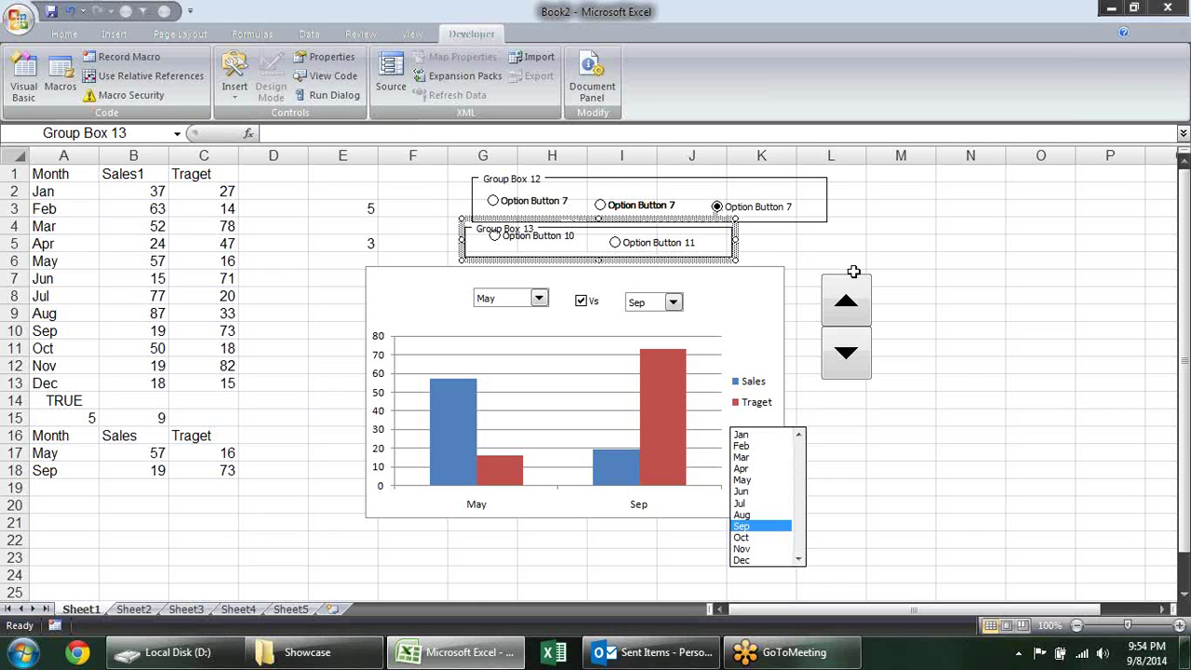
pyautogui.click(930, 253)
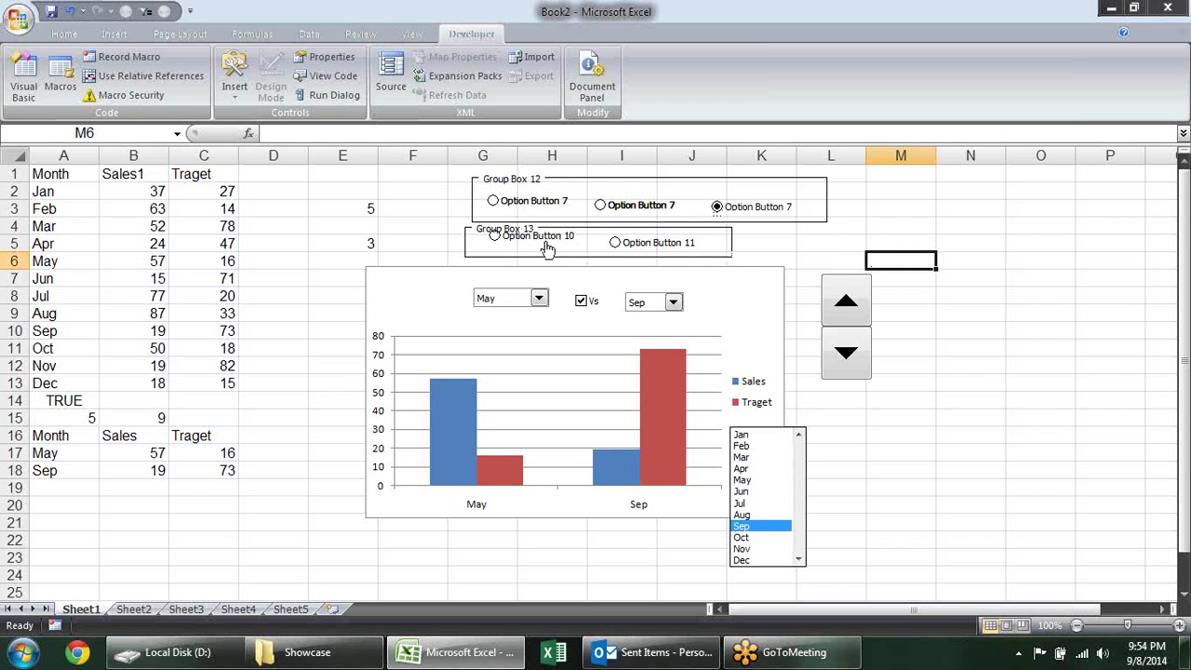
pyautogui.rightClick(548, 244)
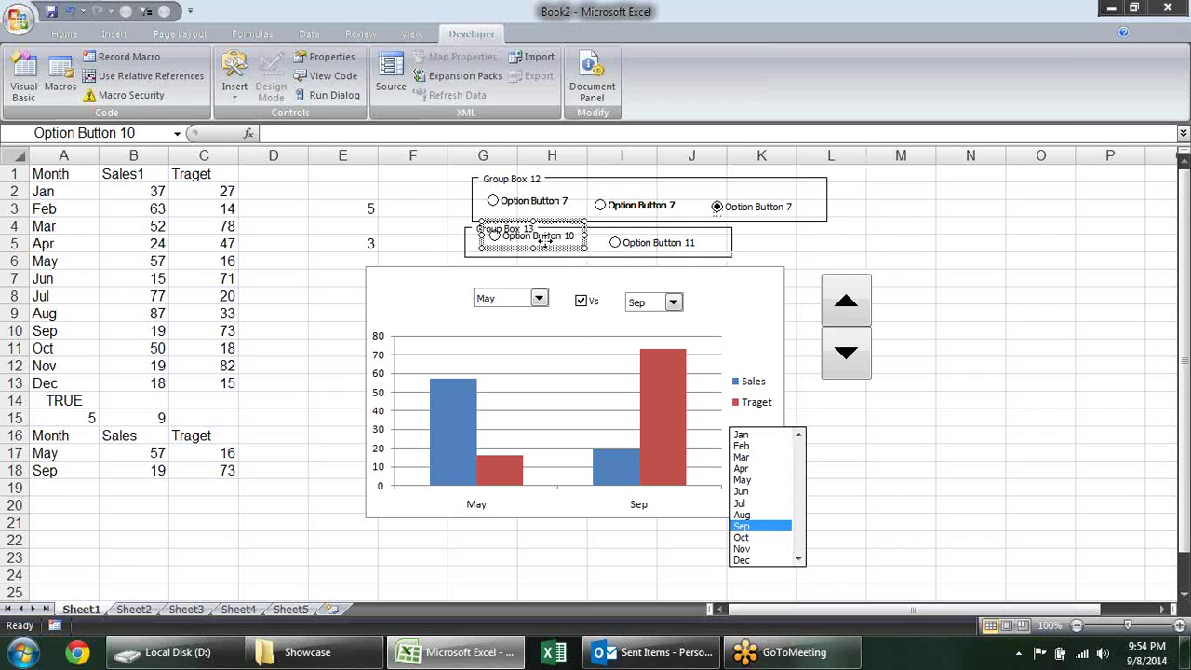
pyautogui.press('Escape')
pyautogui.press('Down')
pyautogui.press('Down')
pyautogui.press('Down')
pyautogui.press('Down')
pyautogui.press('Down')
pyautogui.press('Down')
pyautogui.press('Down')
pyautogui.press('Down')
pyautogui.click(1067, 270)
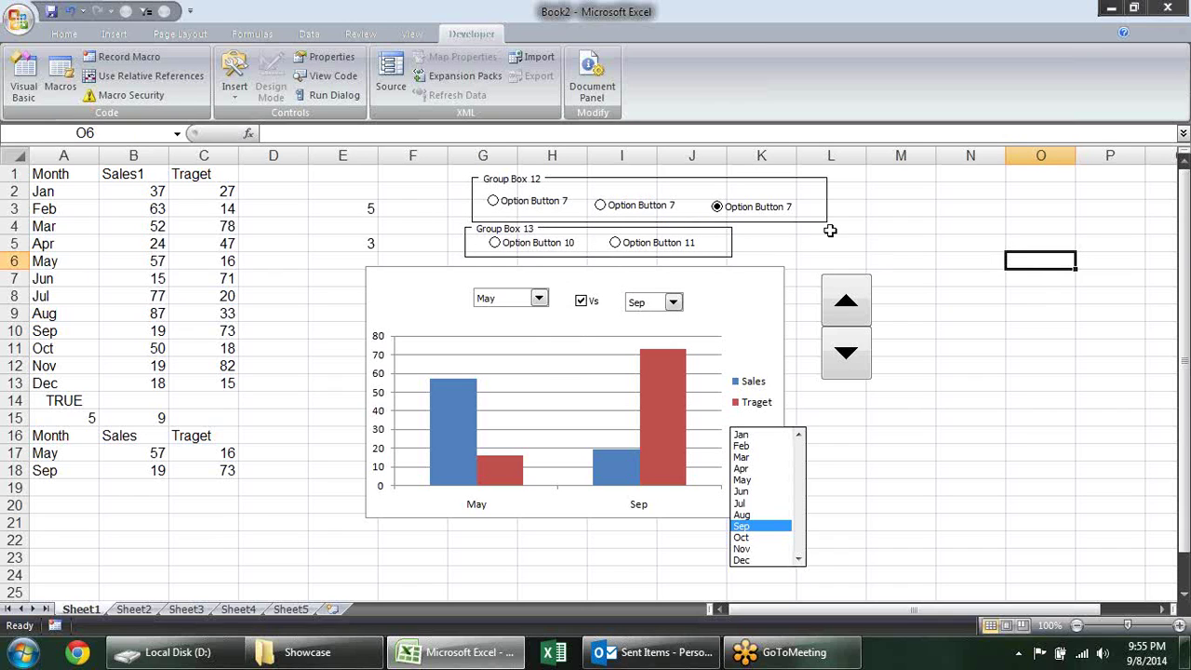
# - Link the top group's option buttons to cell $E$3
pyautogui.rightClick(518, 209)
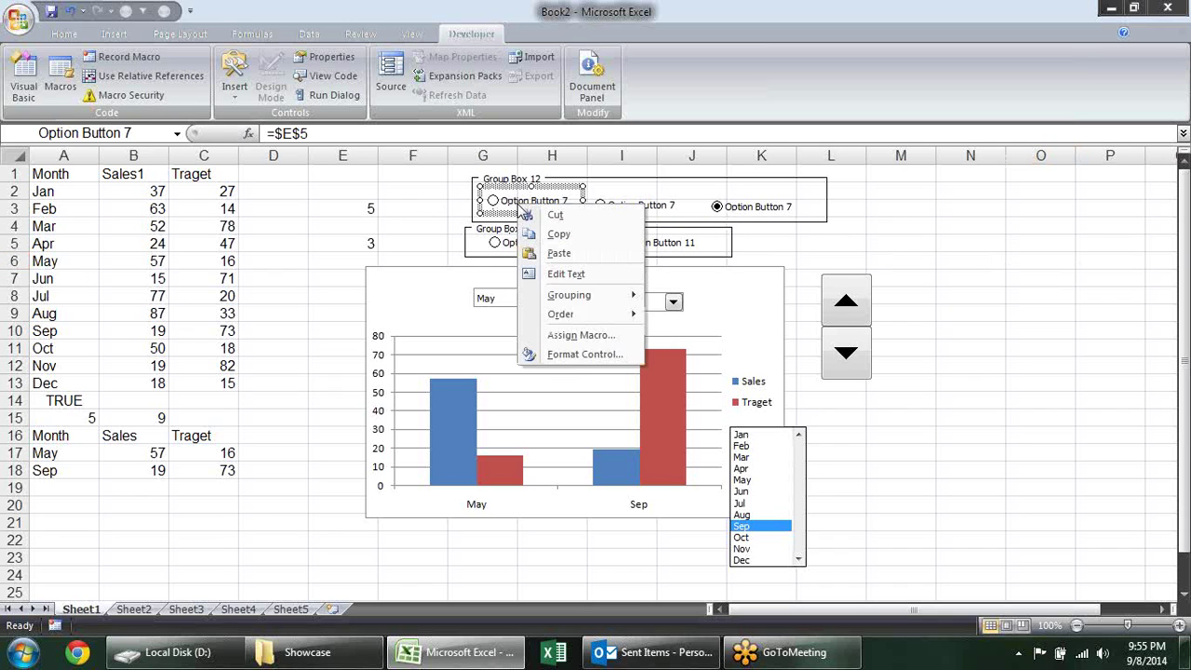
pyautogui.click(561, 358)
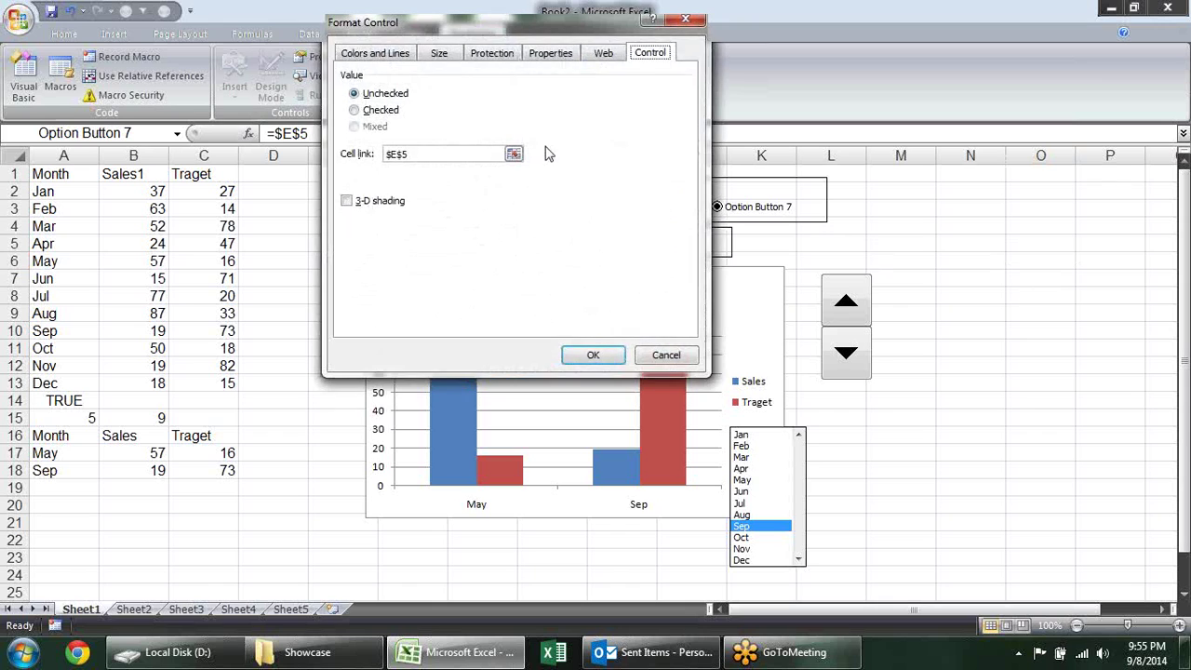
pyautogui.click(512, 152)
pyautogui.click(367, 209)
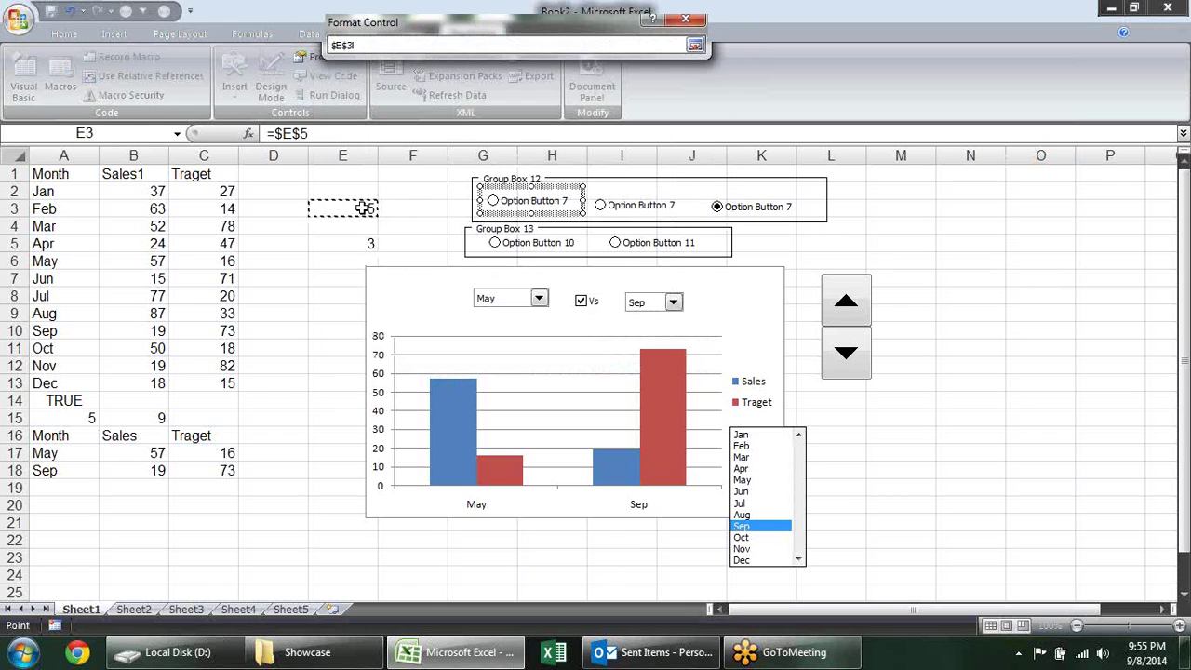
pyautogui.press('Return')
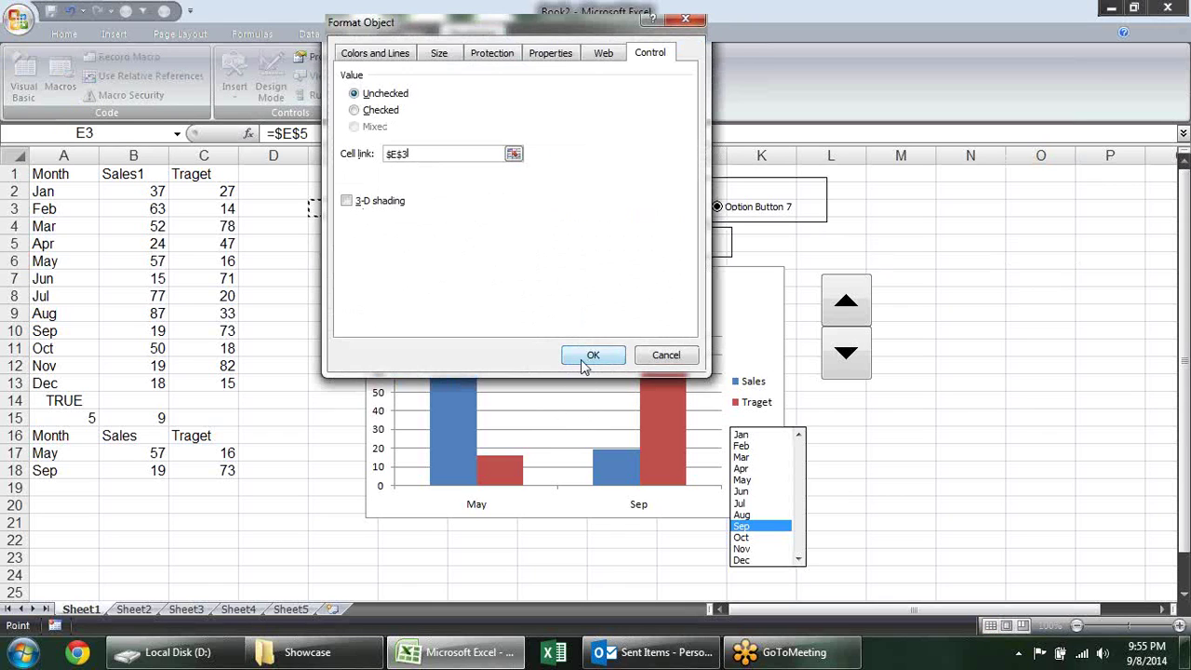
pyautogui.click(583, 357)
# - Link Option Button 10's group to cell $E$5
pyautogui.rightClick(532, 235)
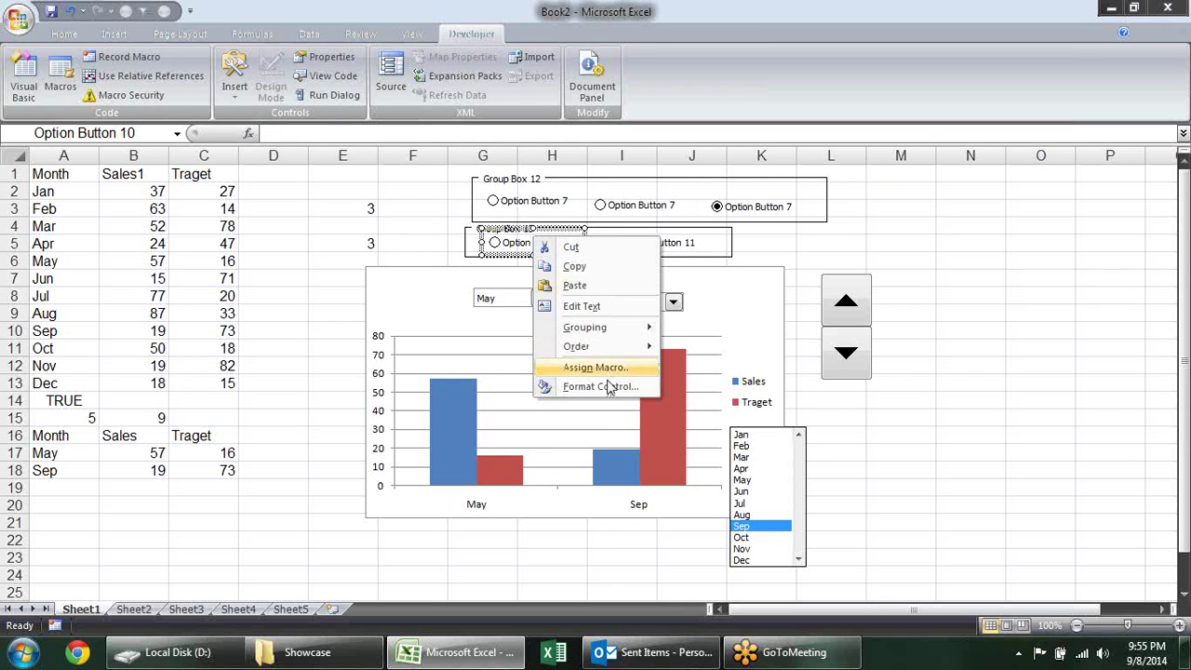
pyautogui.click(610, 388)
pyautogui.click(529, 188)
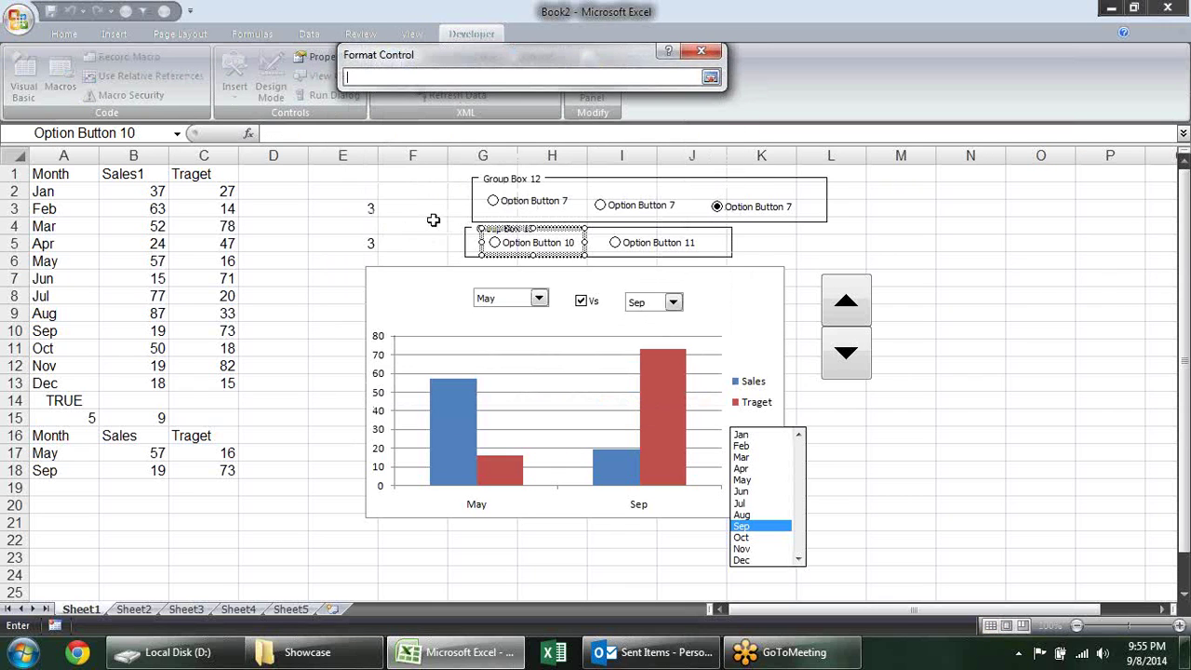
pyautogui.click(350, 250)
pyautogui.press('Return')
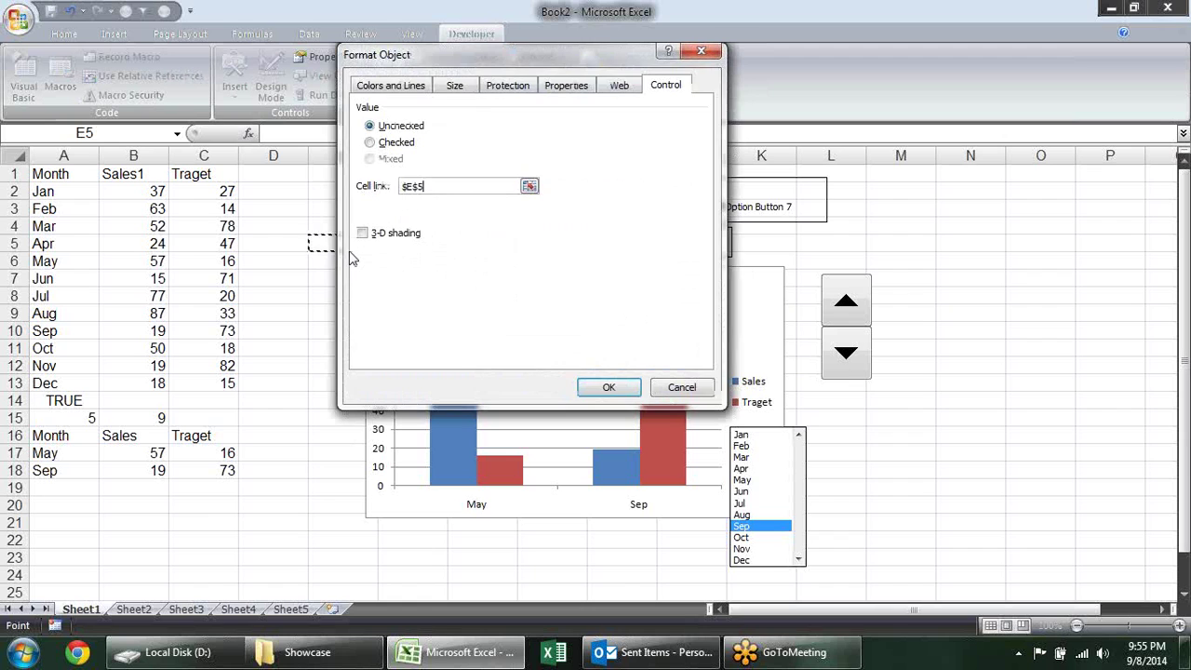
pyautogui.click(617, 387)
# - Test all three options in group one, then both in group two, ending on the second
pyautogui.click(902, 240)
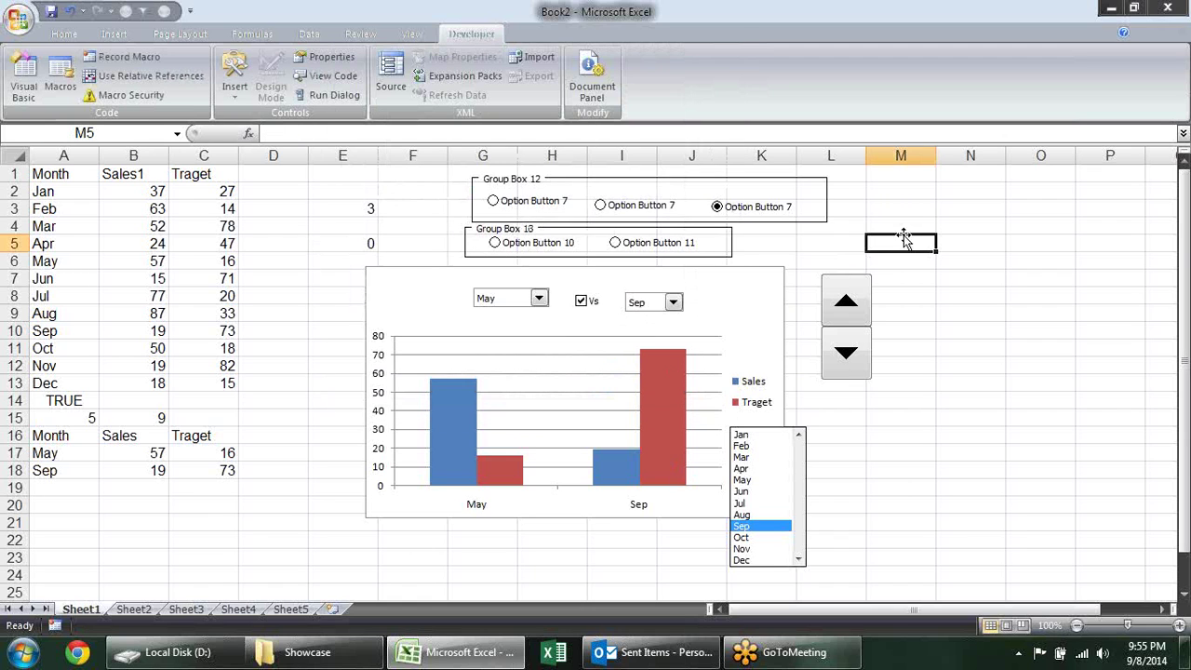
pyautogui.click(493, 203)
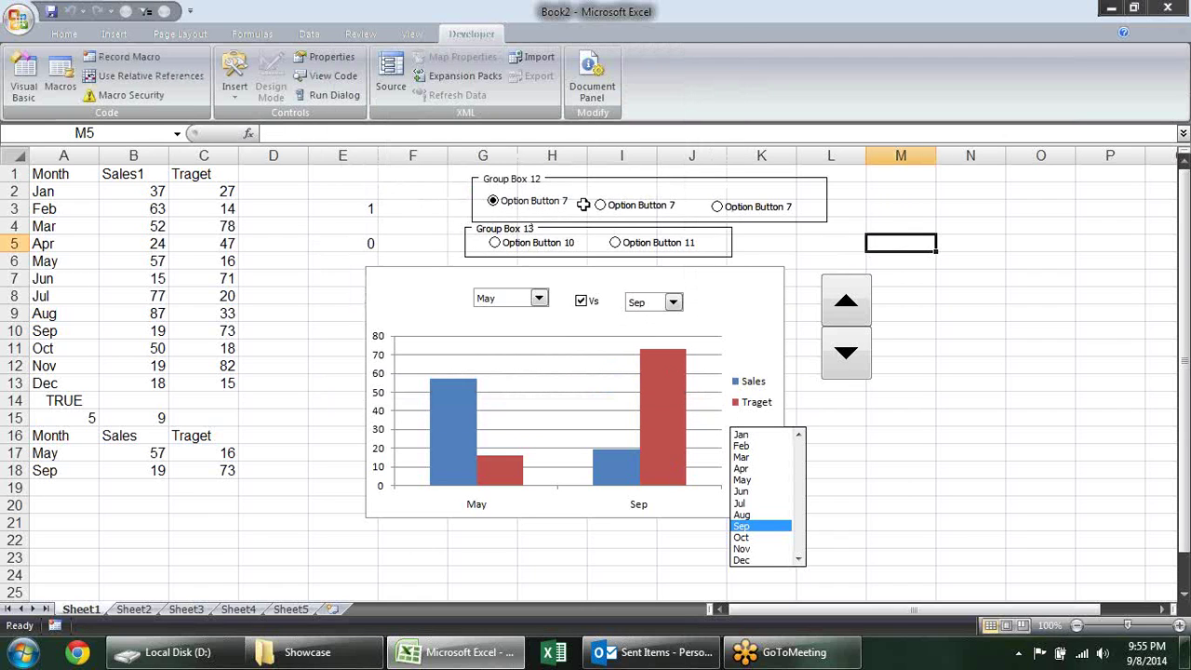
pyautogui.click(600, 205)
pyautogui.click(717, 206)
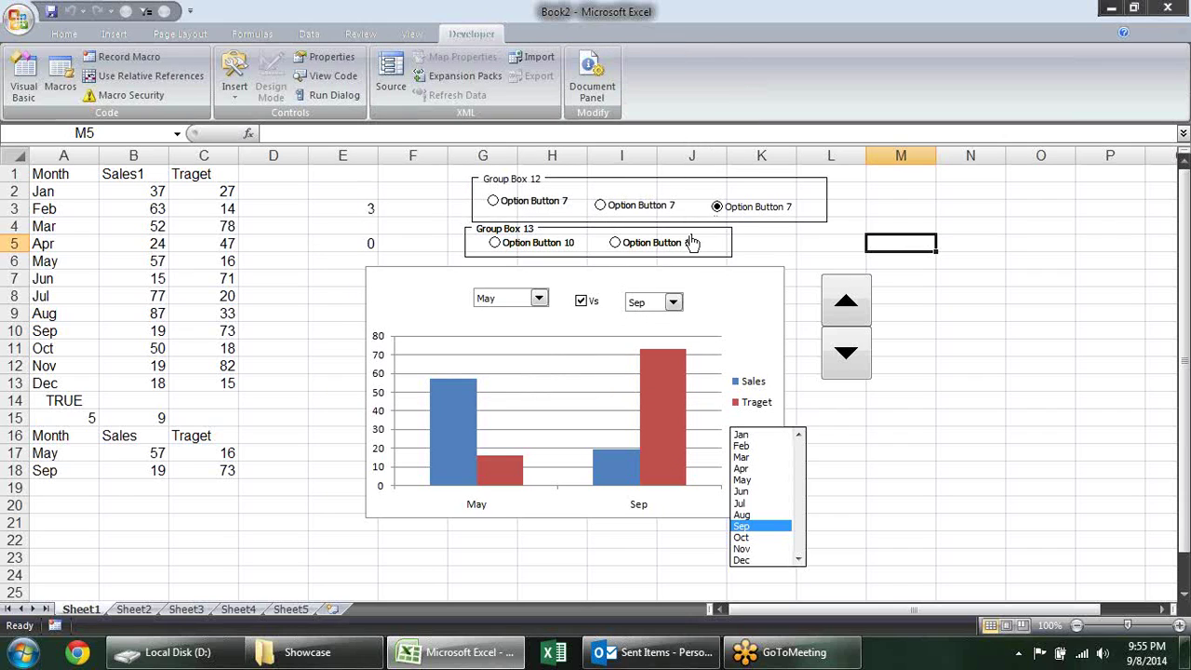
pyautogui.click(615, 243)
pyautogui.click(499, 244)
pyautogui.click(615, 243)
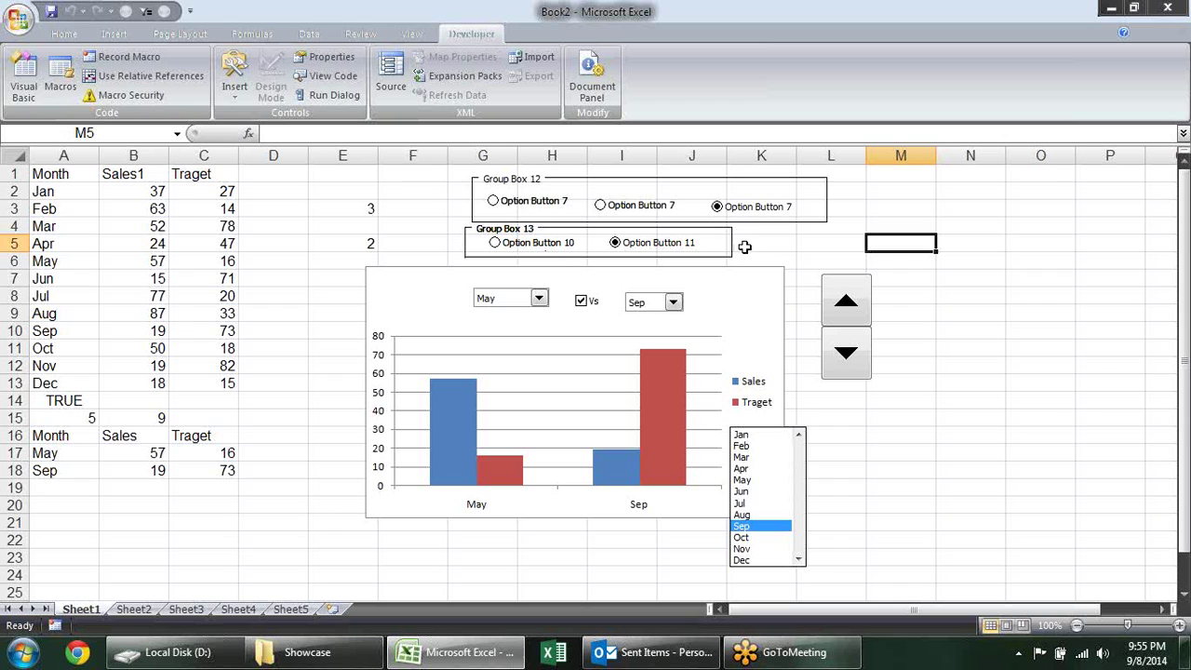
pyautogui.click(784, 242)
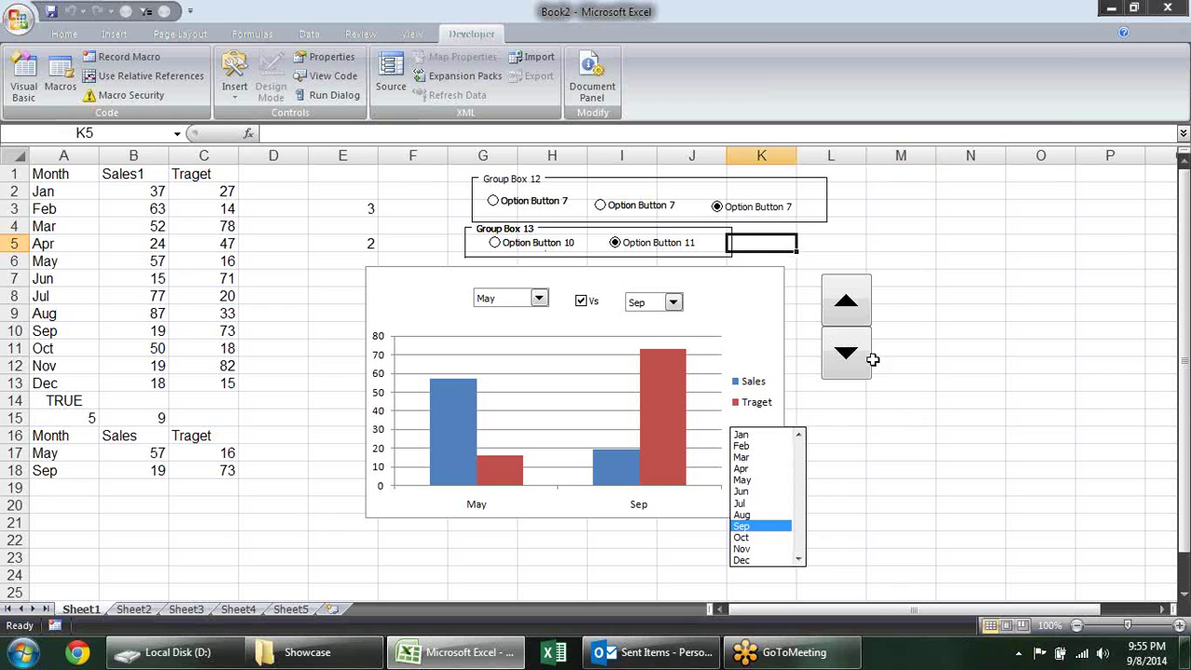
pyautogui.click(244, 93)
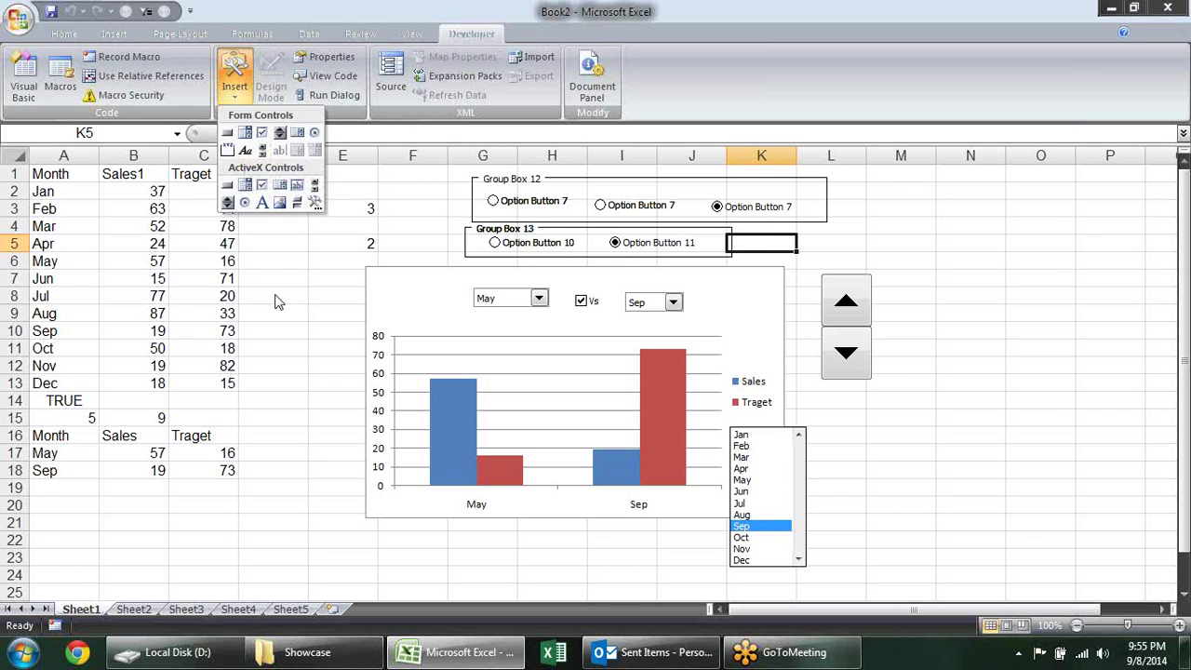
# - Draw a trial label over cells D7:E8, then delete it
pyautogui.click(245, 150)
pyautogui.moveTo(328, 306)
pyautogui.mouseDown()
pyautogui.moveTo(272, 269)
pyautogui.moveTo(276, 280)
pyautogui.mouseUp()
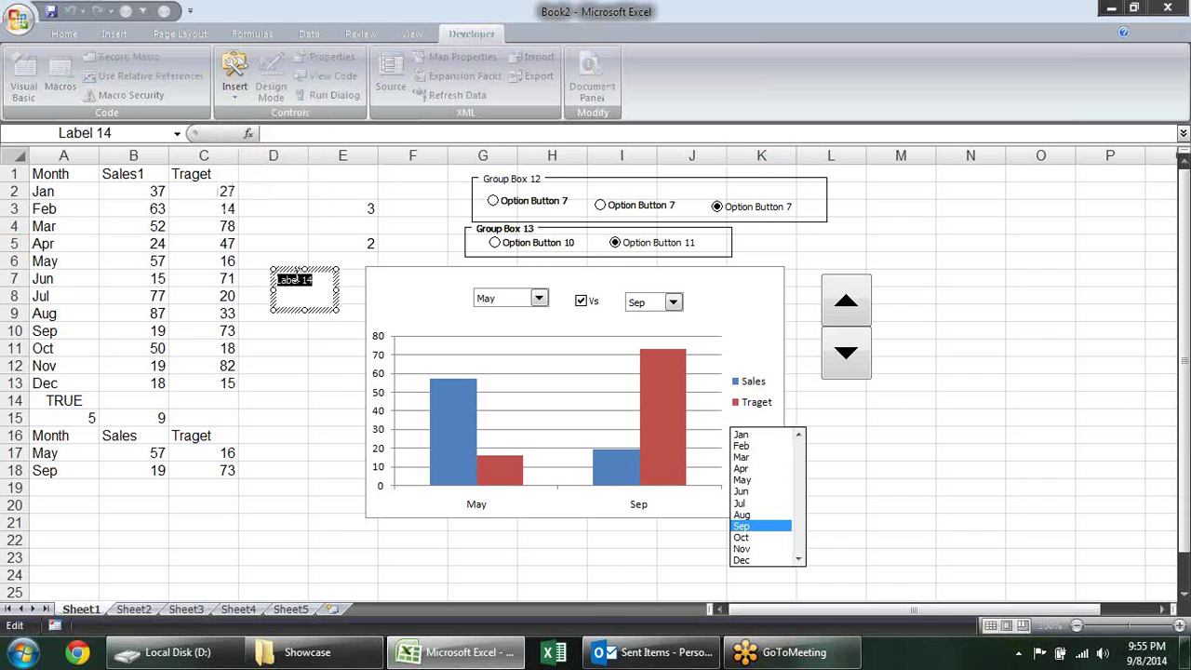
pyautogui.click(318, 270)
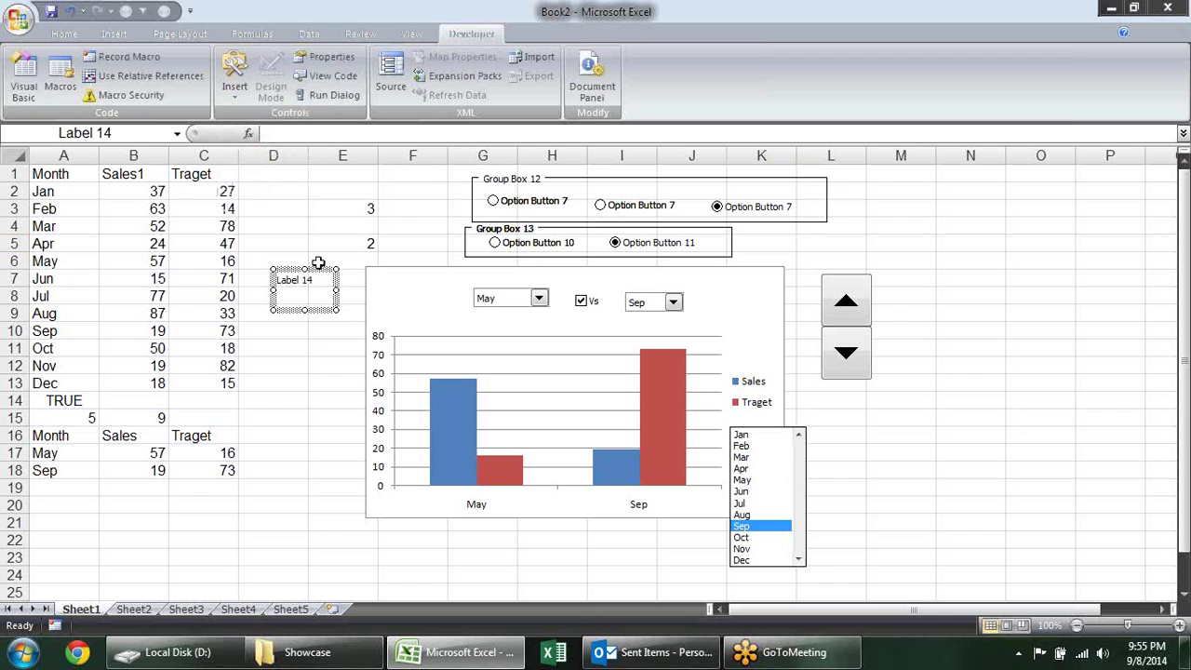
pyautogui.press('Delete')
pyautogui.click(234, 79)
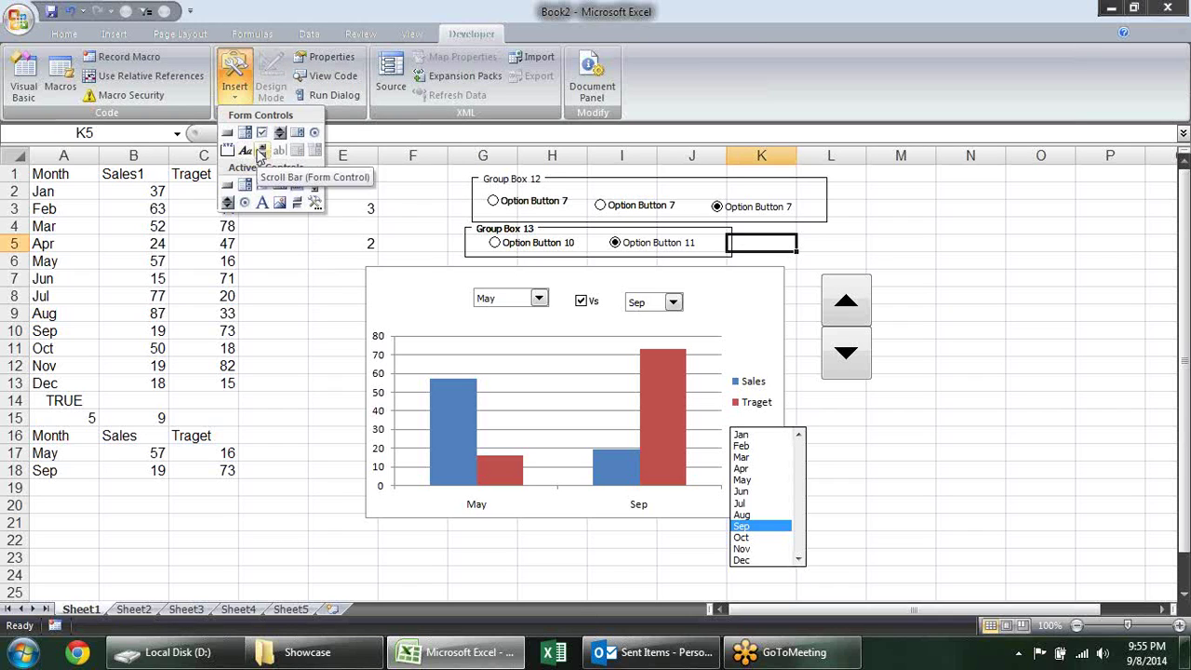
# - Draw a vertical scroll bar control beside the chart
pyautogui.click(262, 149)
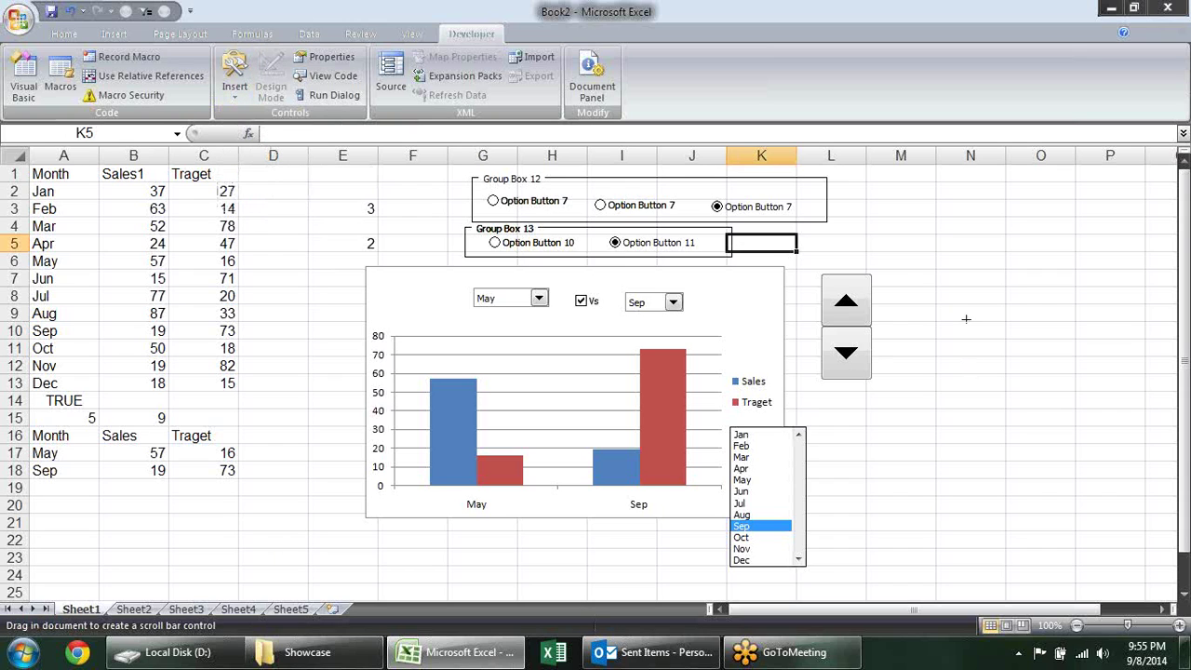
pyautogui.moveTo(903, 280); pyautogui.dragTo(936, 513)
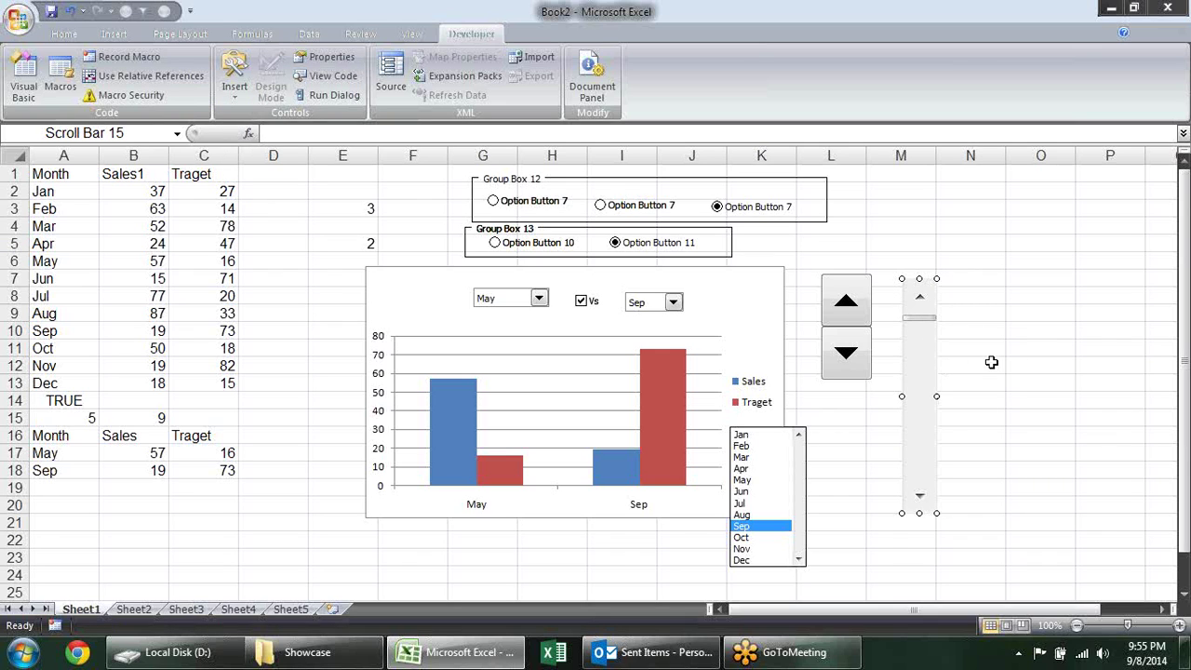
pyautogui.click(991, 362)
# - Set the scroll bar to minimum 1, maximum 12, with cell link $B$15
pyautogui.rightClick(920, 352)
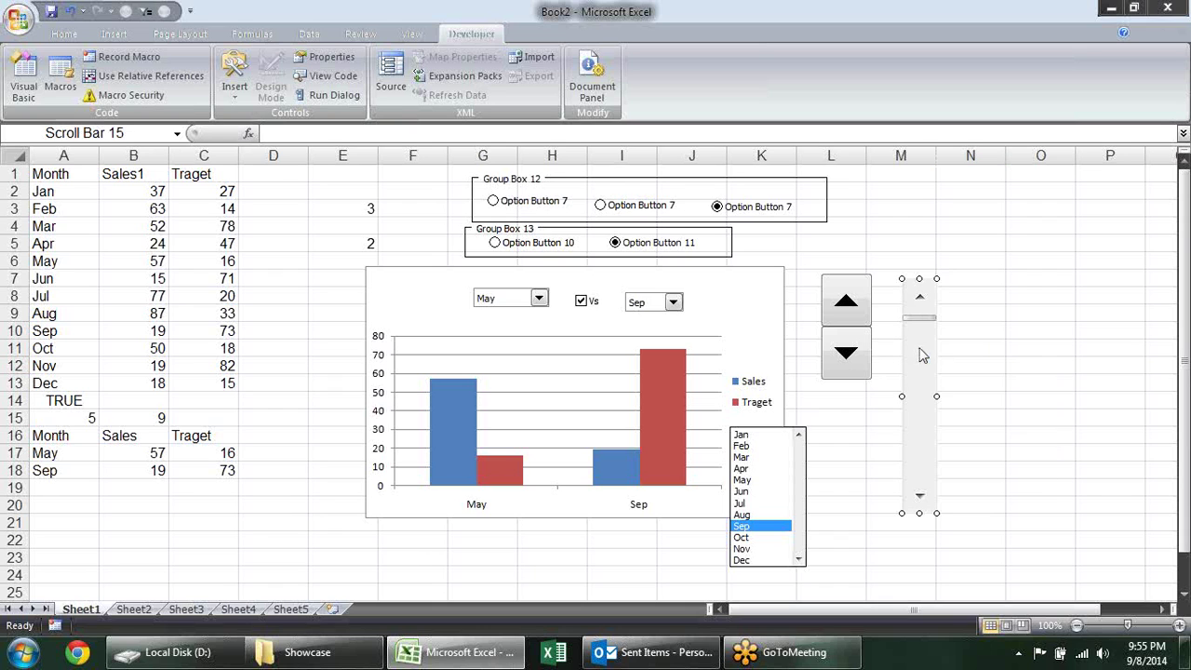
pyautogui.click(971, 478)
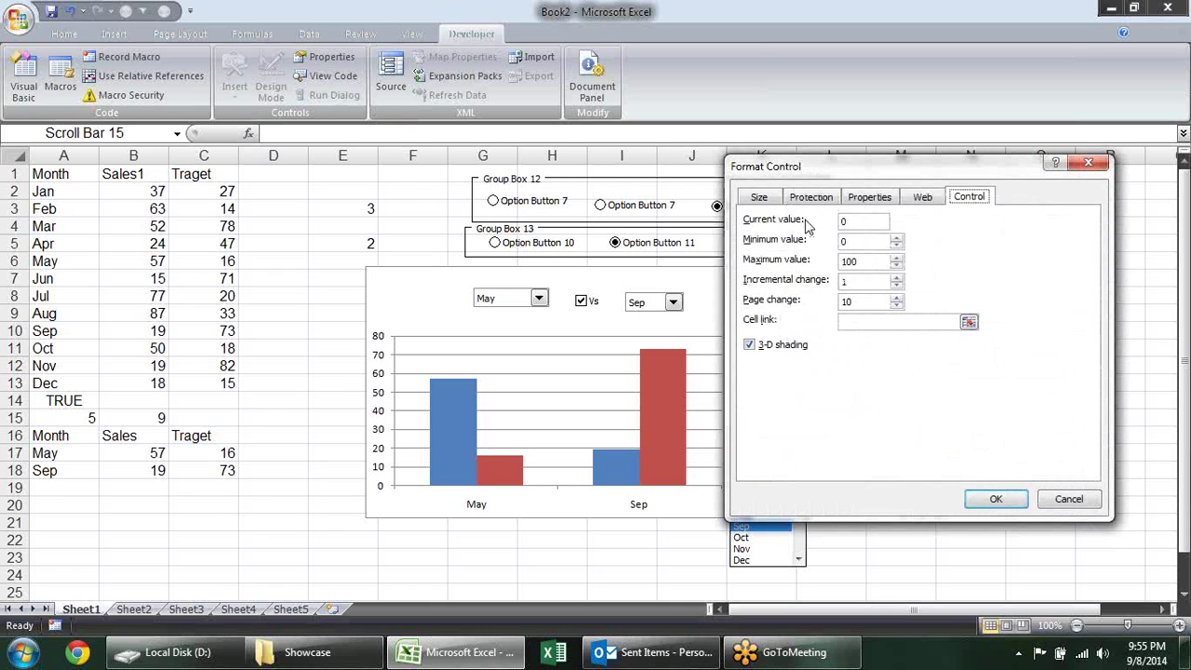
pyautogui.moveTo(870, 223); pyautogui.dragTo(821, 228)
pyautogui.press('Tab')
pyautogui.press('Tab')
pyautogui.write('12')
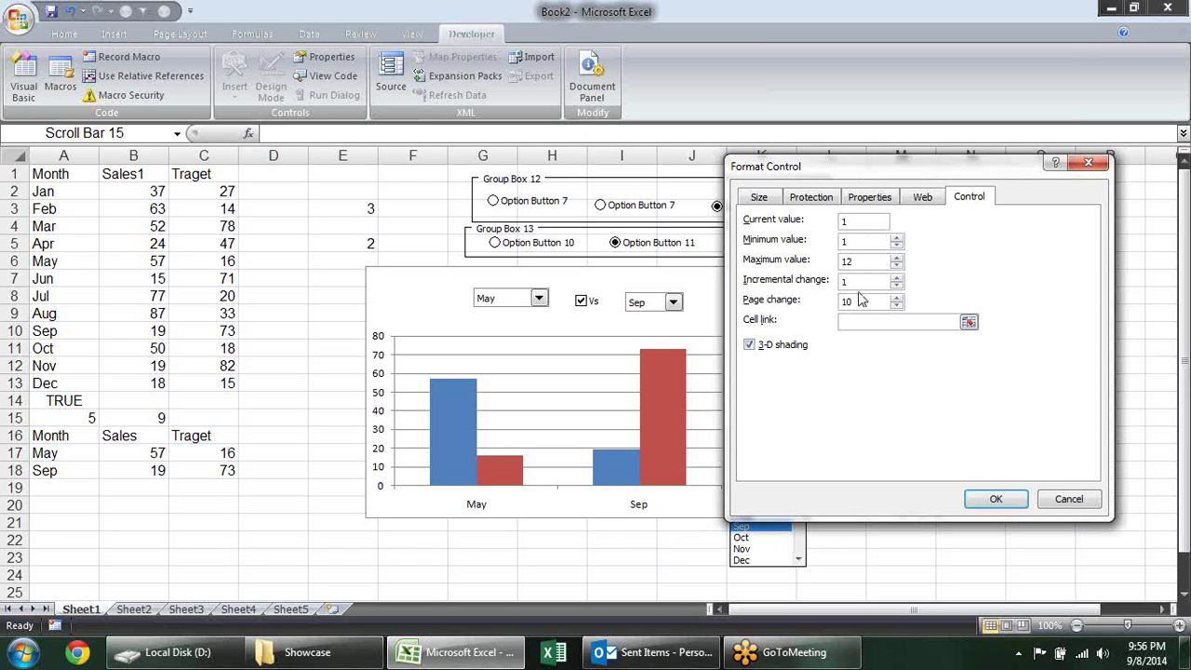
pyautogui.click(969, 322)
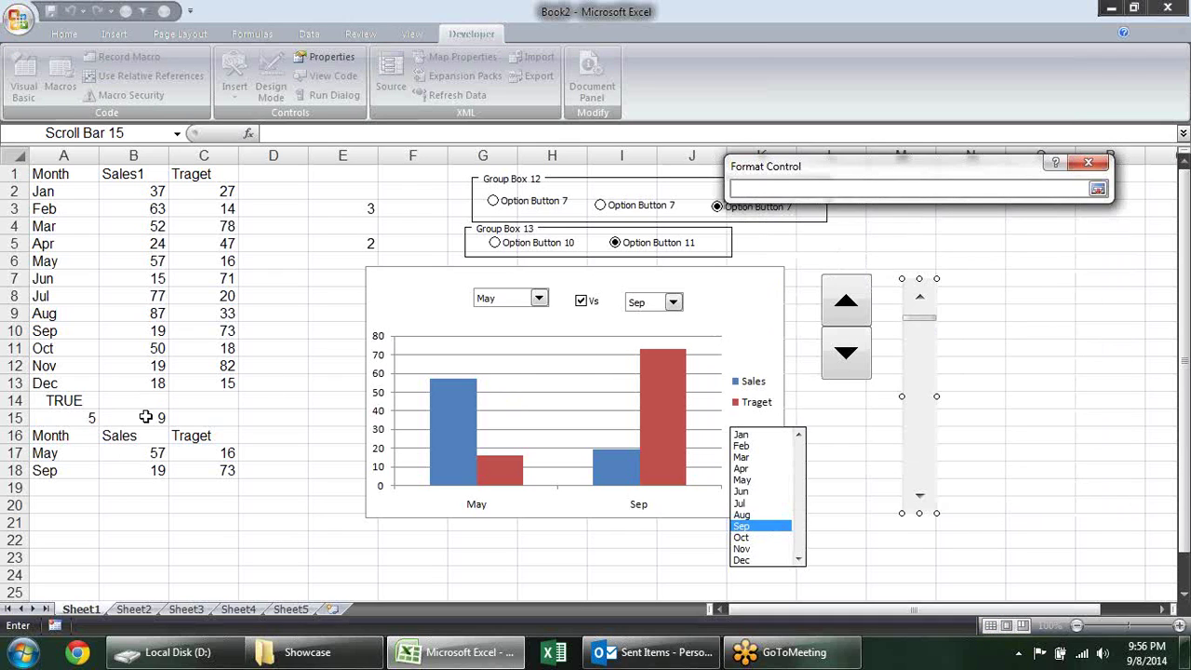
pyautogui.click(92, 419)
pyautogui.click(122, 423)
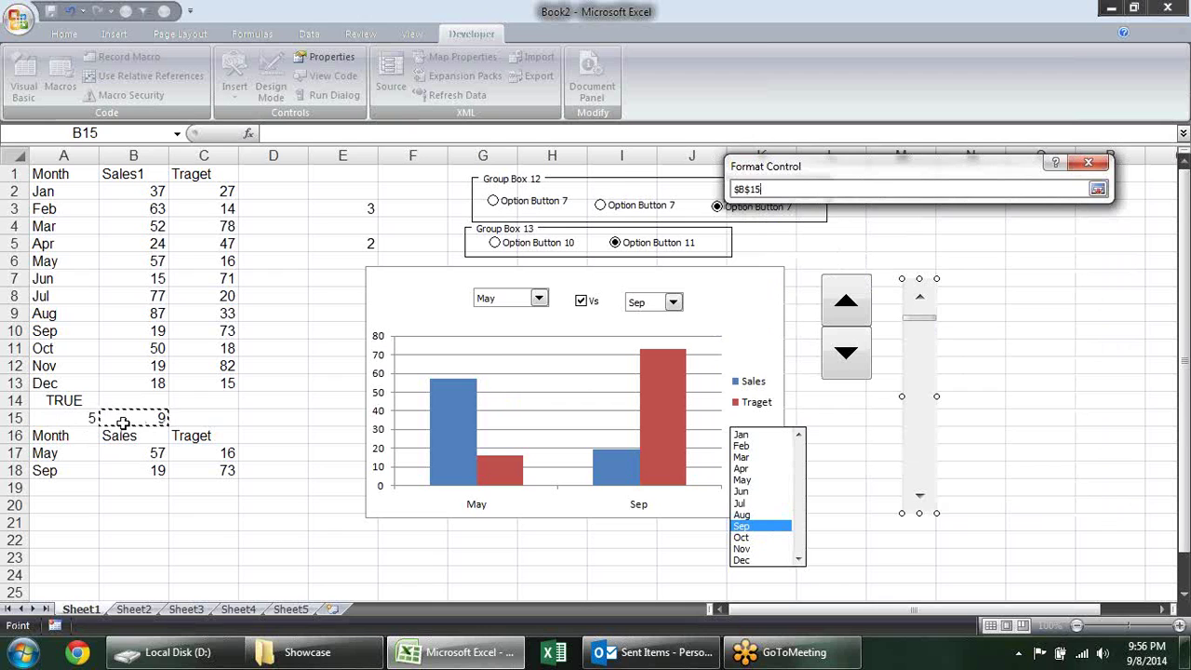
pyautogui.press('Return')
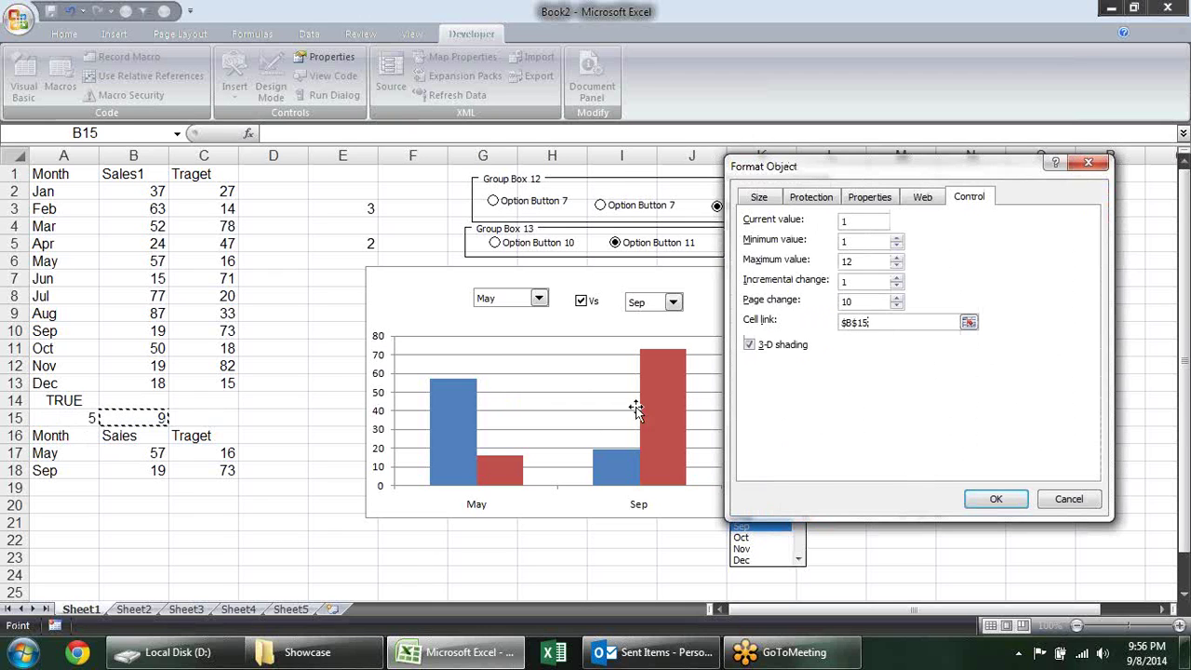
pyautogui.click(1022, 500)
# - Step the second month forward six times with the down arrow, back twice, then drag the thumb
pyautogui.click(1061, 420)
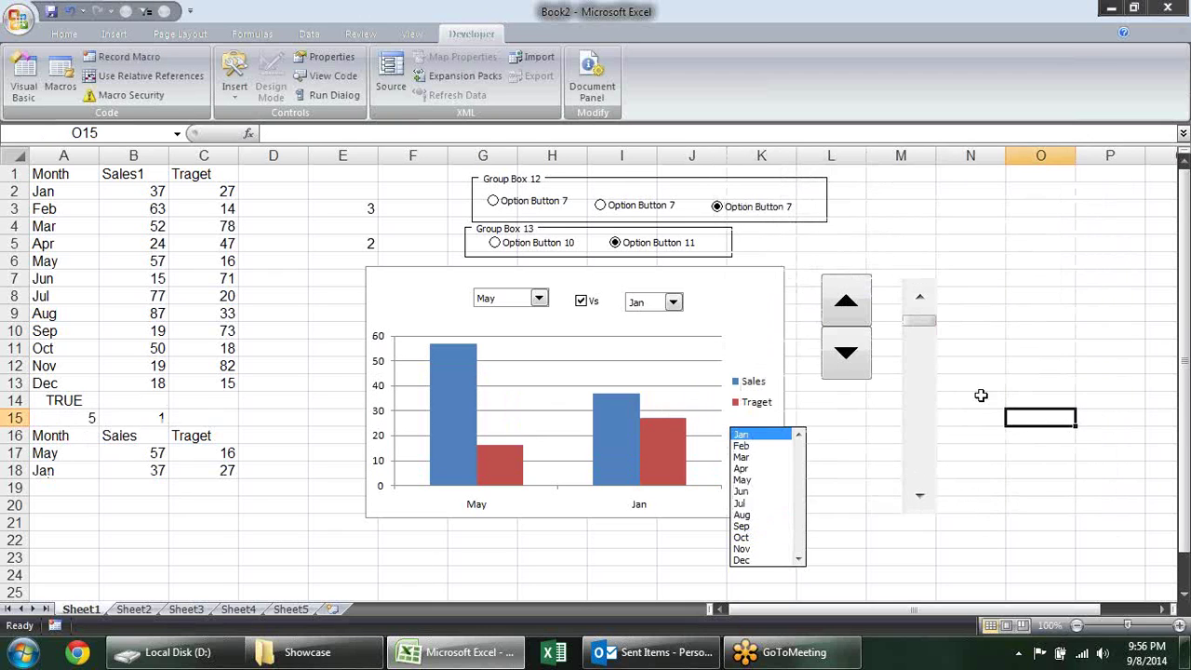
pyautogui.click(922, 501)
pyautogui.click(921, 501)
pyautogui.click(921, 501)
pyautogui.click(922, 501)
pyautogui.click(922, 501)
pyautogui.click(921, 501)
pyautogui.click(921, 501)
pyautogui.click(921, 296)
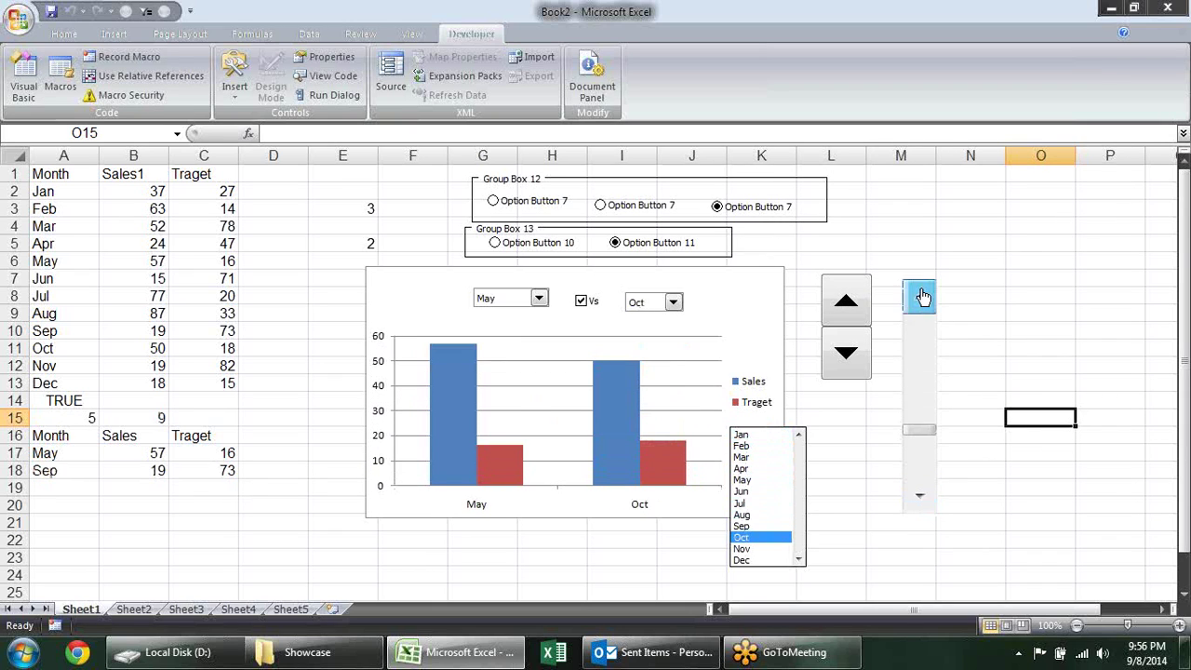
pyautogui.click(921, 296)
pyautogui.moveTo(921, 418); pyautogui.dragTo(921, 318)
# - Page the second month back to Jan, then advance it to Sep so B15 reads 9
pyautogui.click(931, 380)
pyautogui.click(917, 400)
pyautogui.click(926, 382)
pyautogui.click(923, 400)
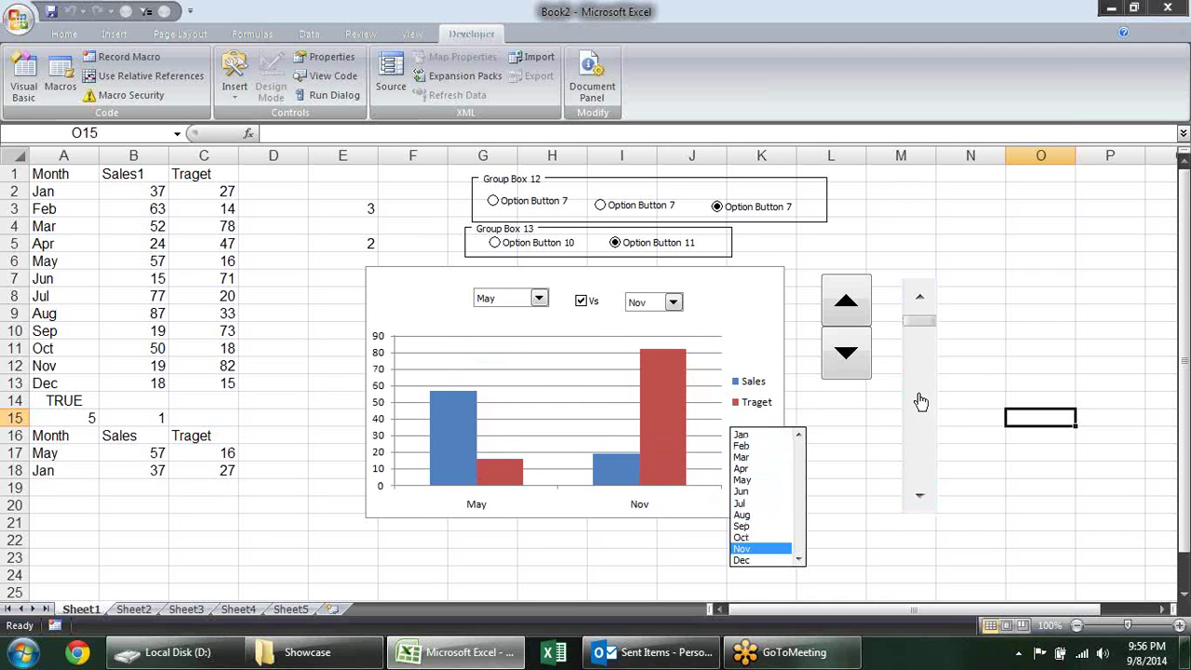
pyautogui.click(920, 498)
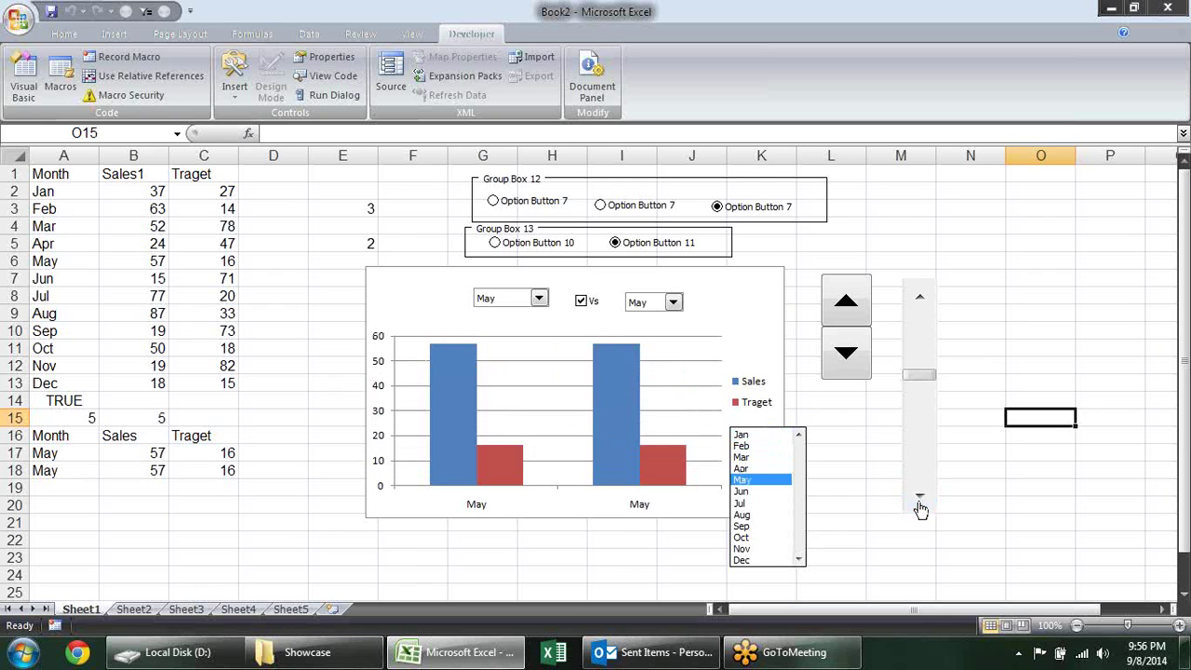
pyautogui.click(959, 297)
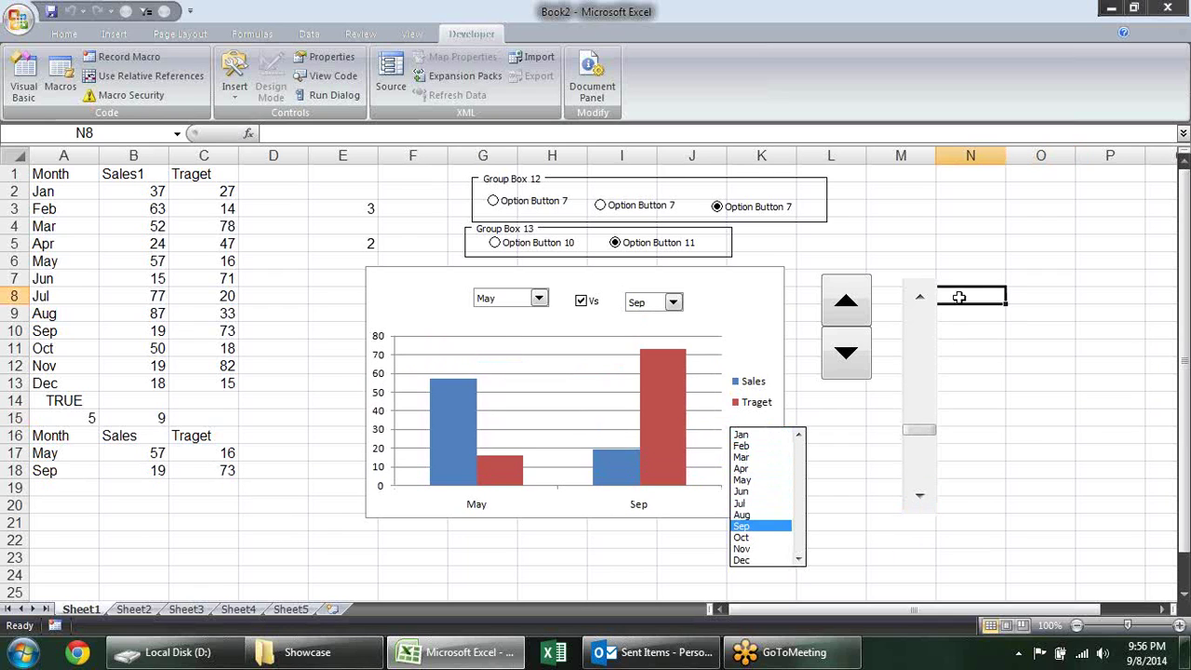
pyautogui.click(899, 227)
pyautogui.click(237, 93)
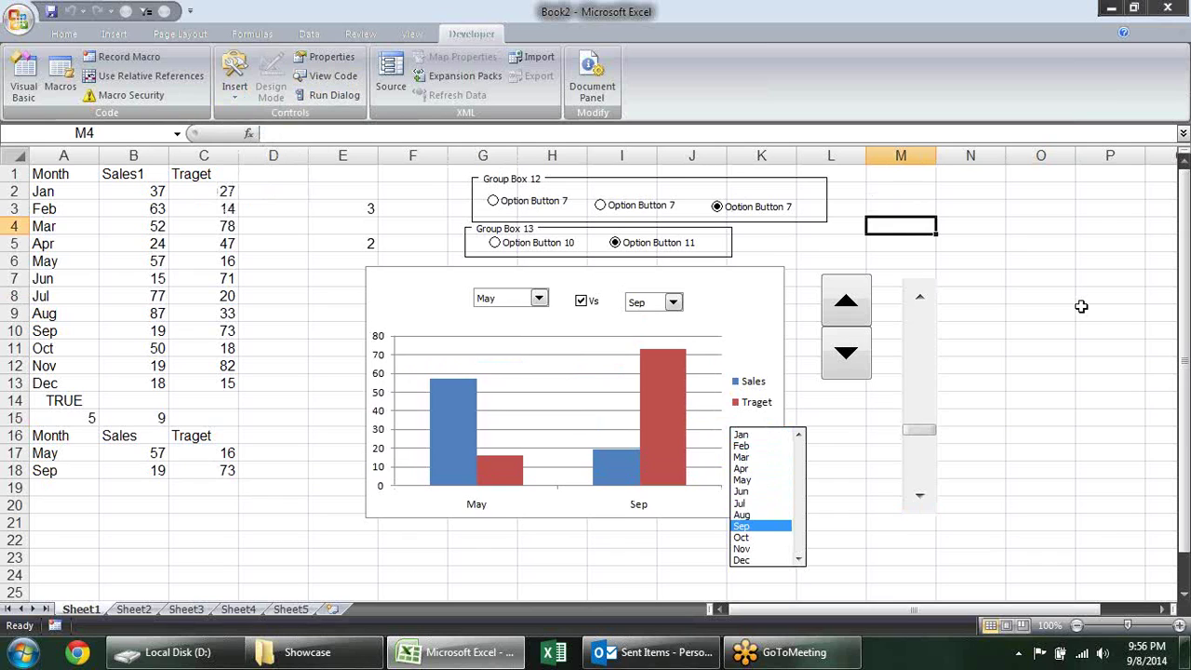
# - Step the first month back to Apr (A15 = 4) and choose each of group one's three options
pyautogui.click(1081, 309)
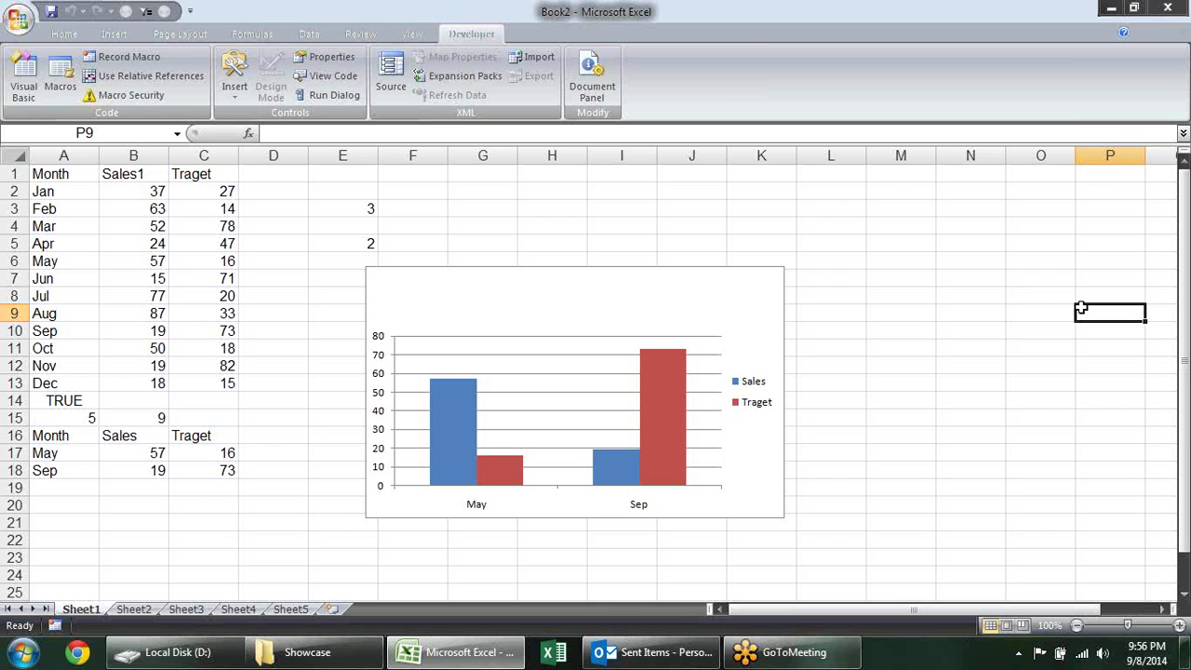
pyautogui.click(1067, 456)
pyautogui.click(833, 339)
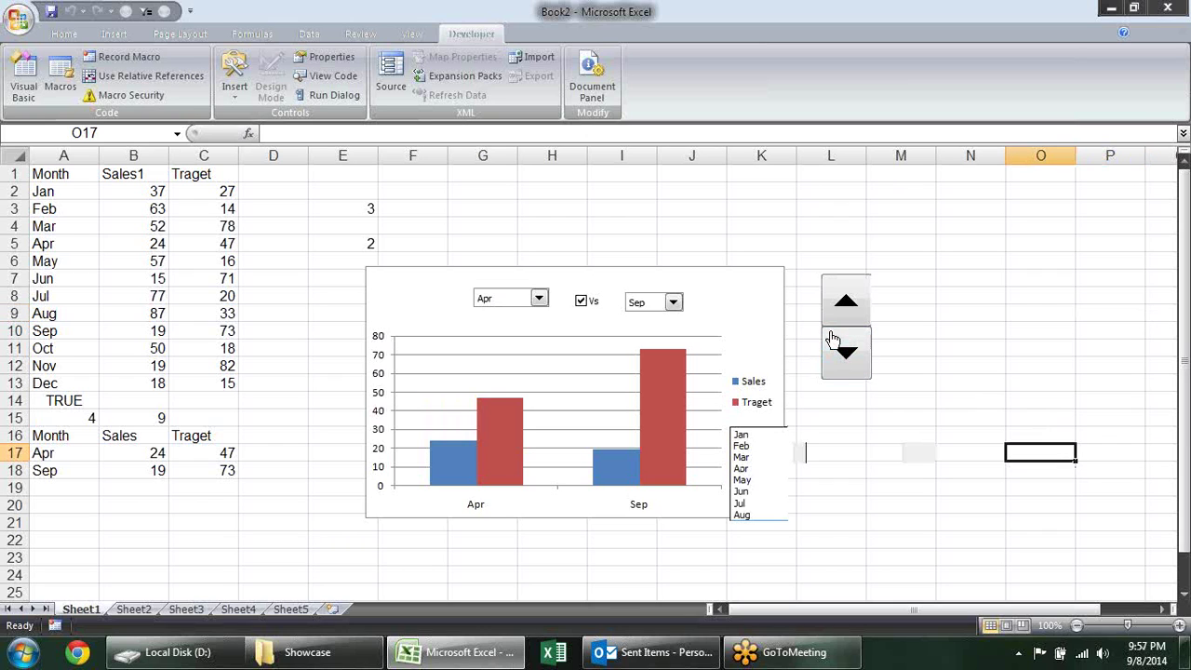
pyautogui.click(494, 203)
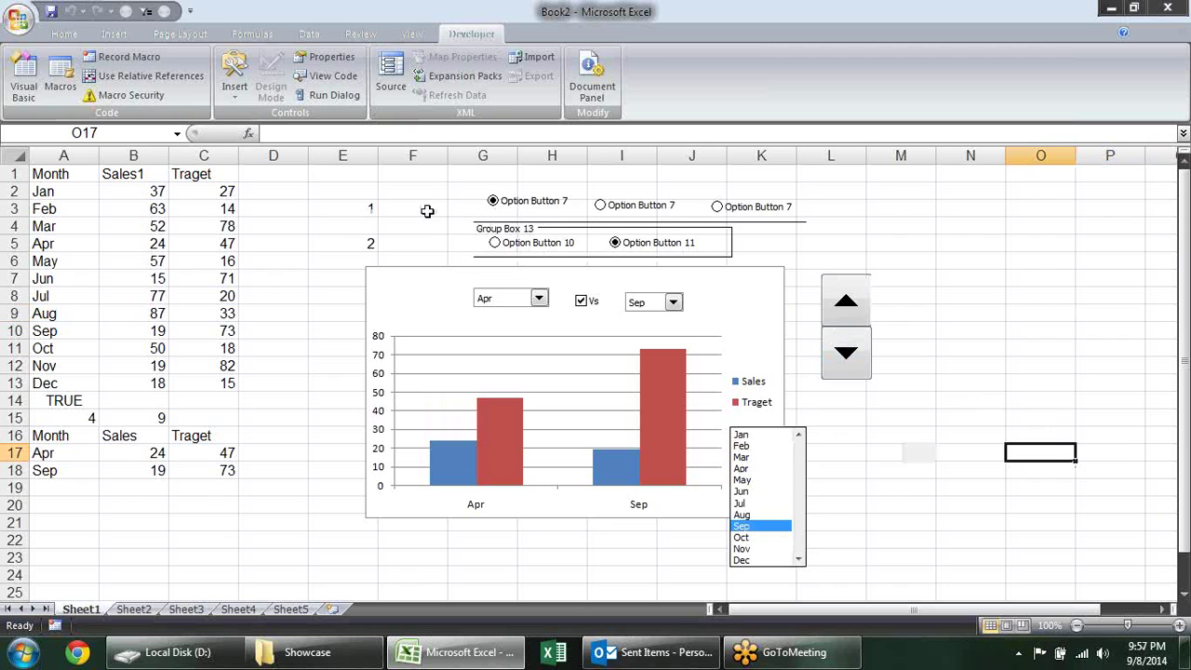
pyautogui.click(632, 213)
pyautogui.click(718, 206)
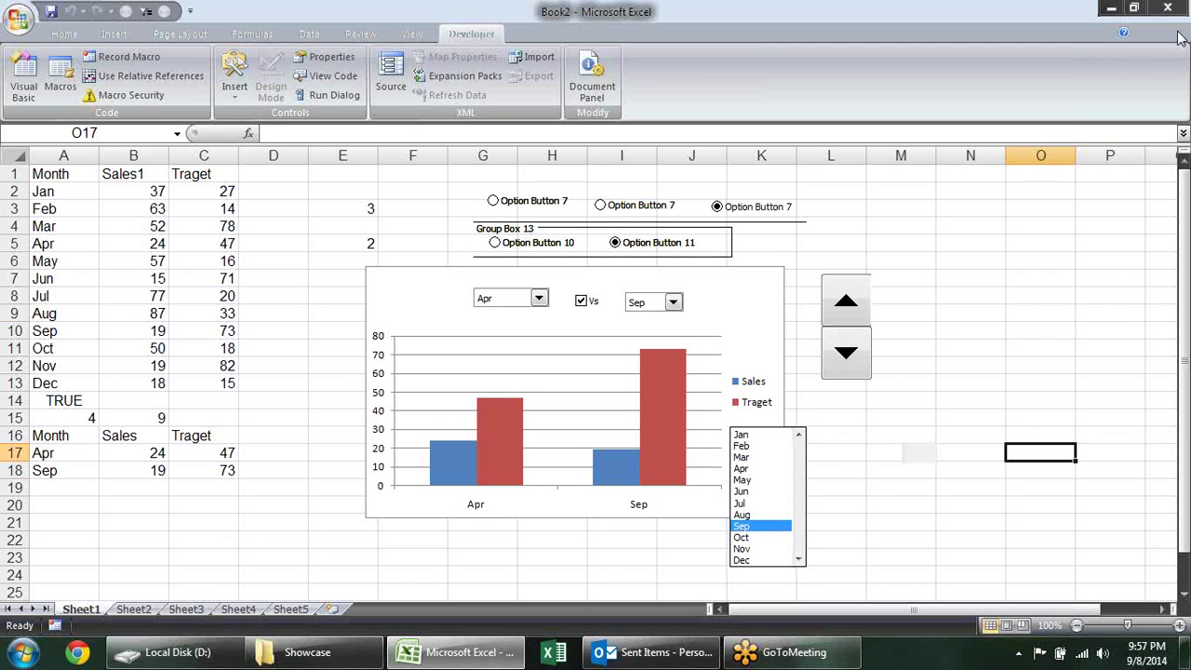